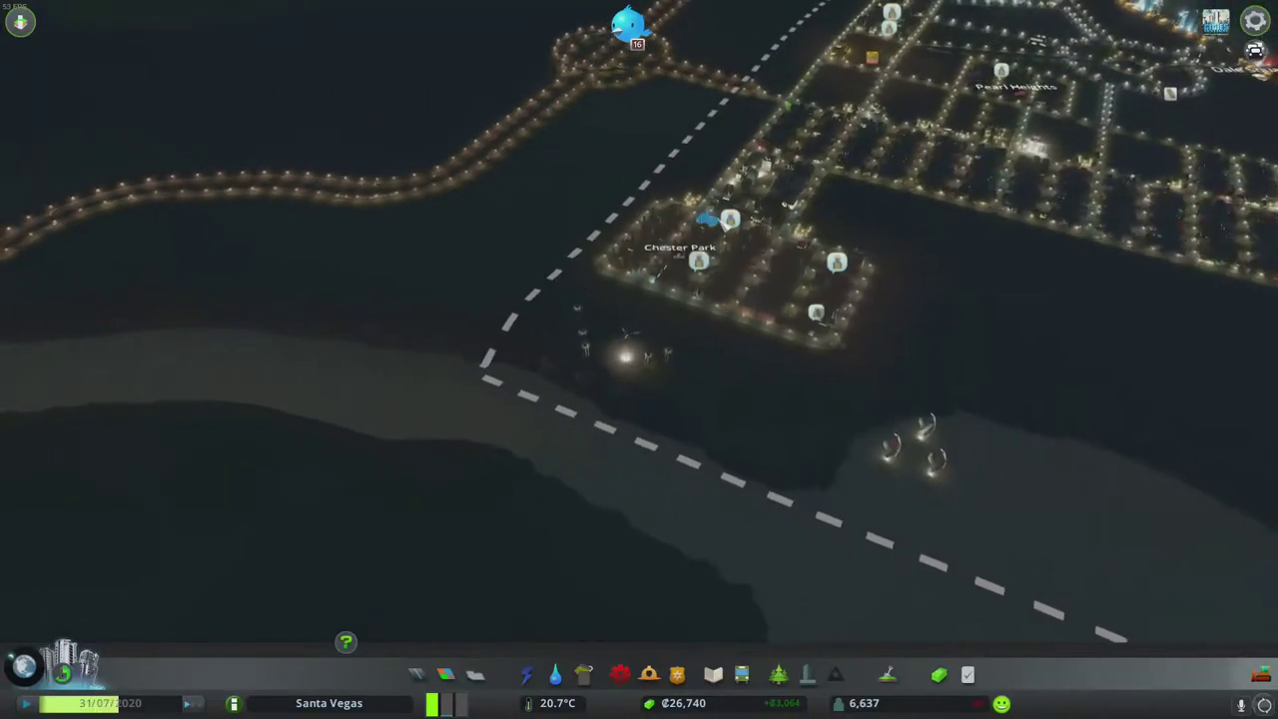
Step: Move the camera toward the Pearl Heights streets around Finch and Thomas Hunter Street
key("w")
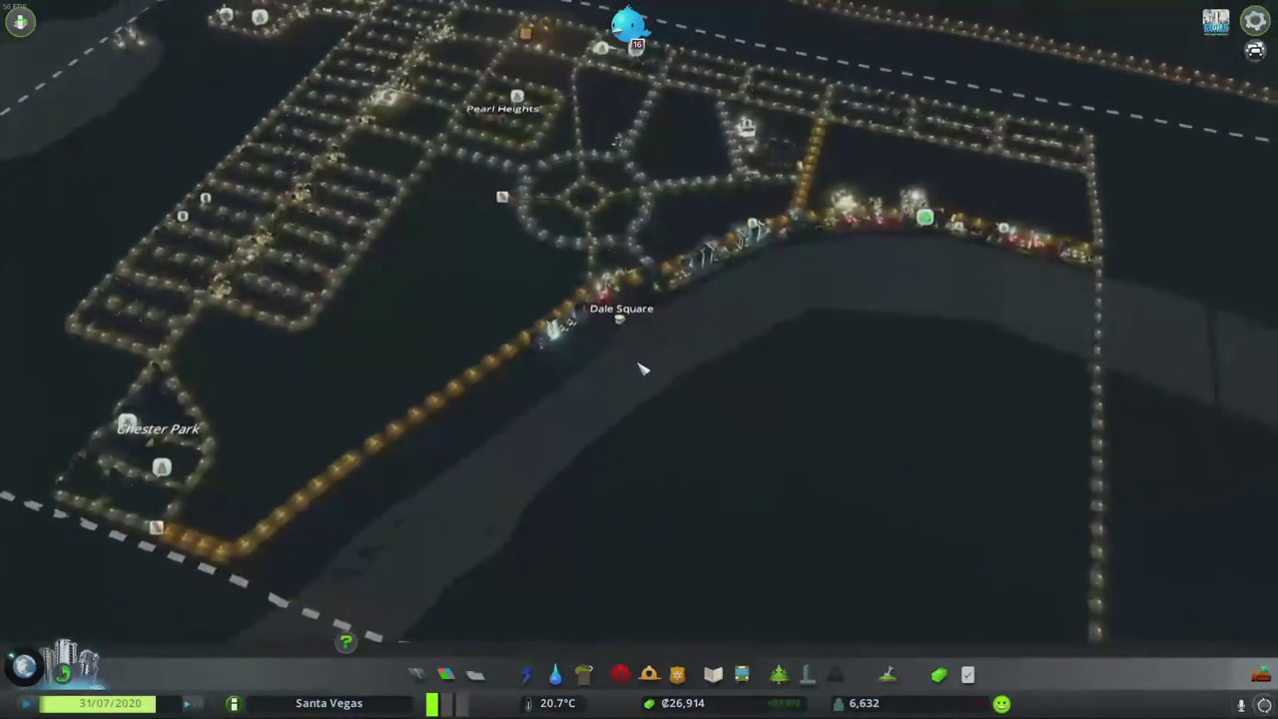
scroll(643, 368, "down", 3)
scroll(643, 367, "up", 3)
scroll(644, 368, "up", 5)
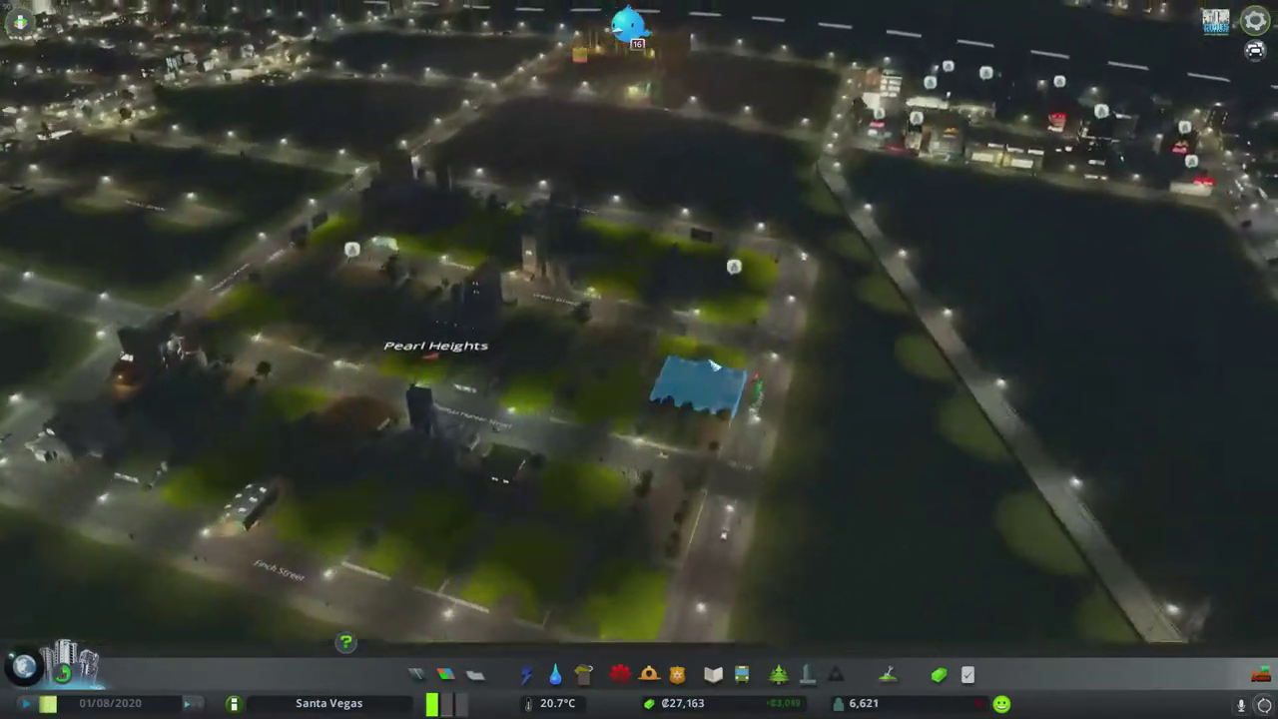
scroll(714, 366, "up", 3)
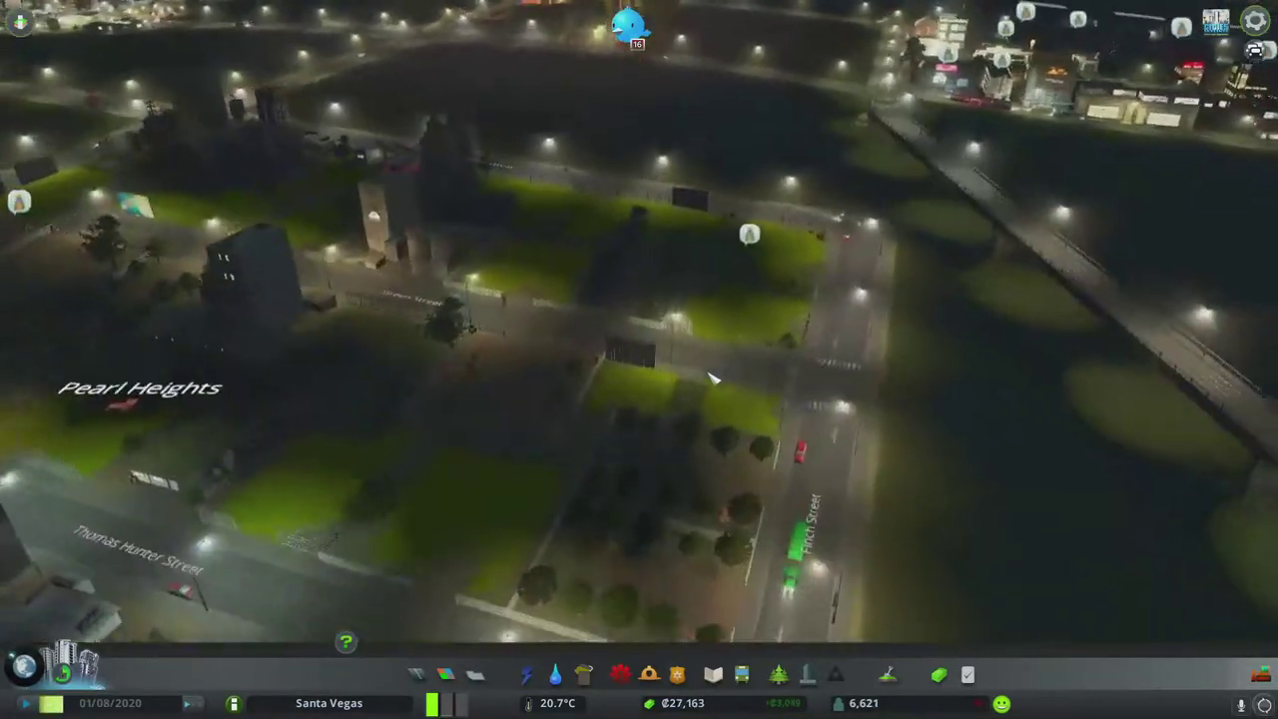
Step: Inspect the Fruit For All building and its neighbour, then open the Pearl Heights district details
left_click(773, 258)
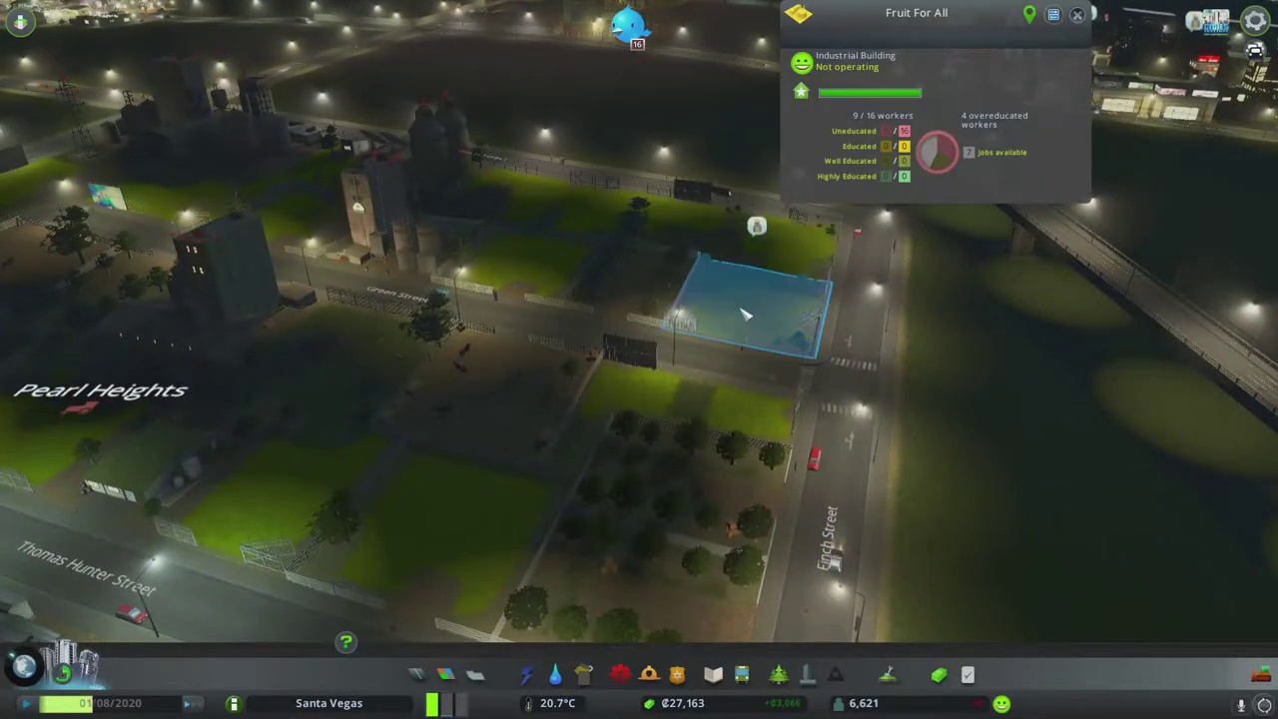
left_click(759, 285)
scroll(838, 361, "down", 3)
scroll(839, 361, "down", 5)
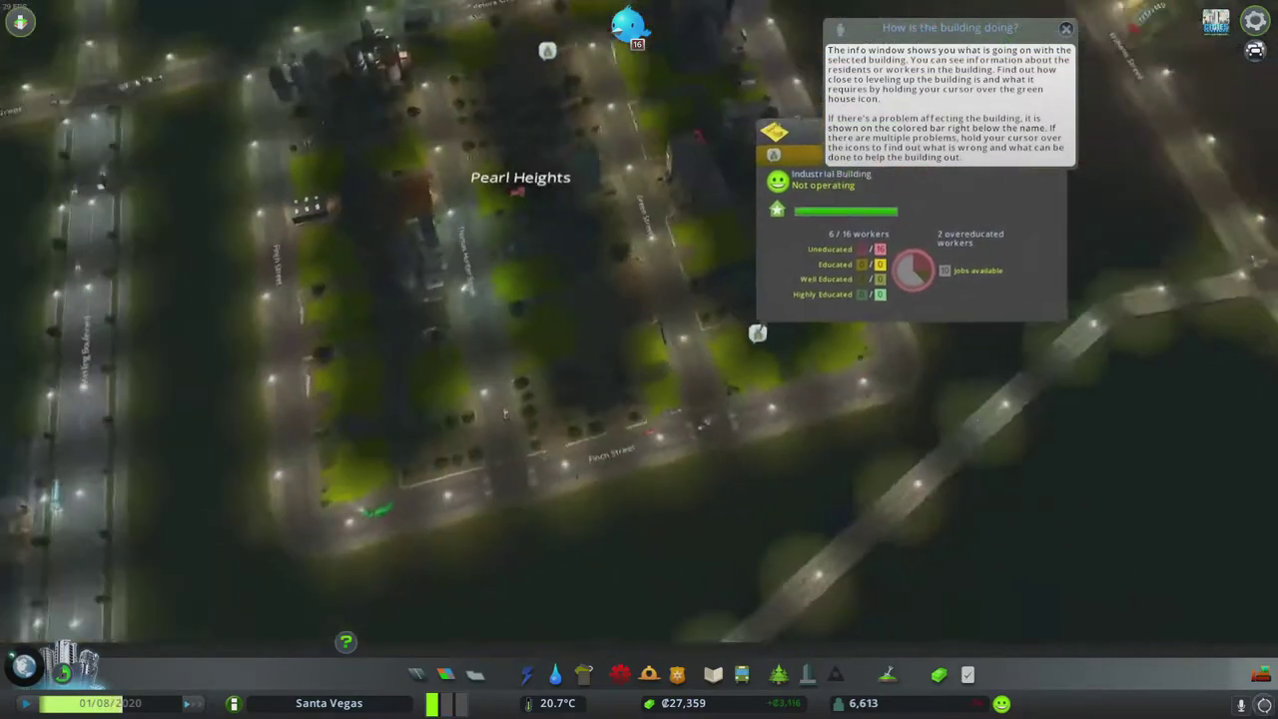
left_click(474, 674)
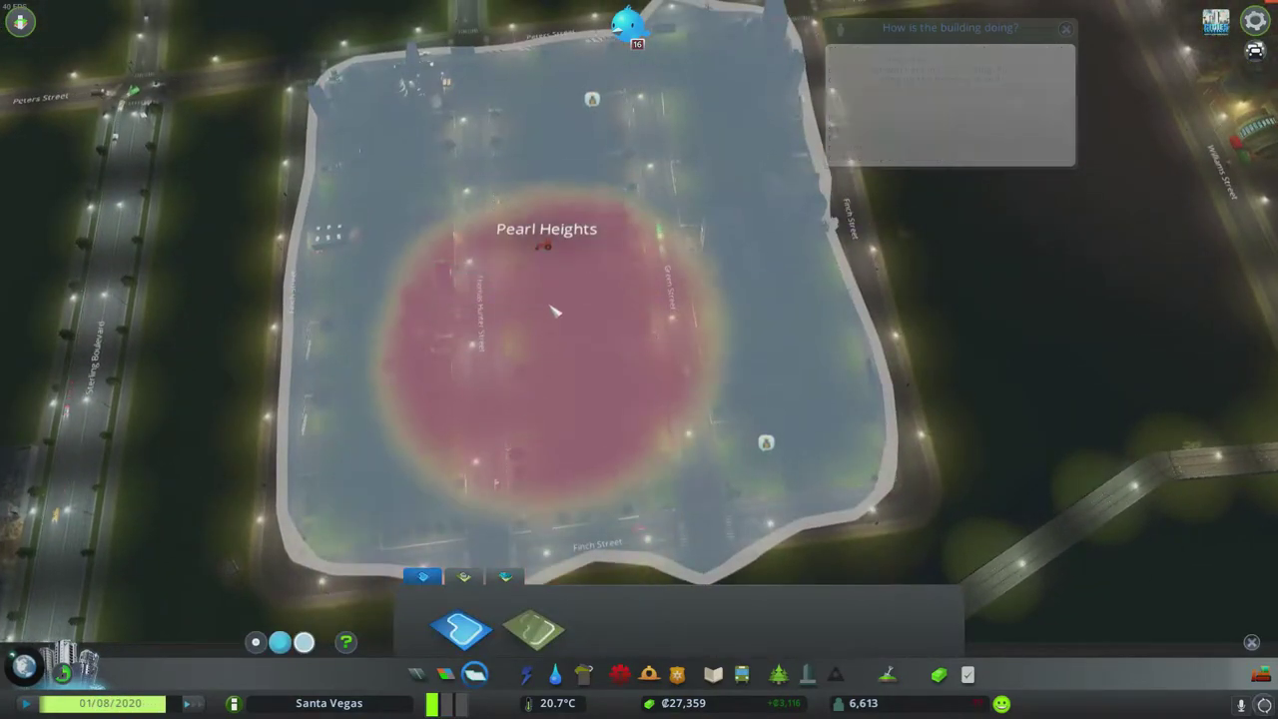
key("Escape")
left_click(561, 238)
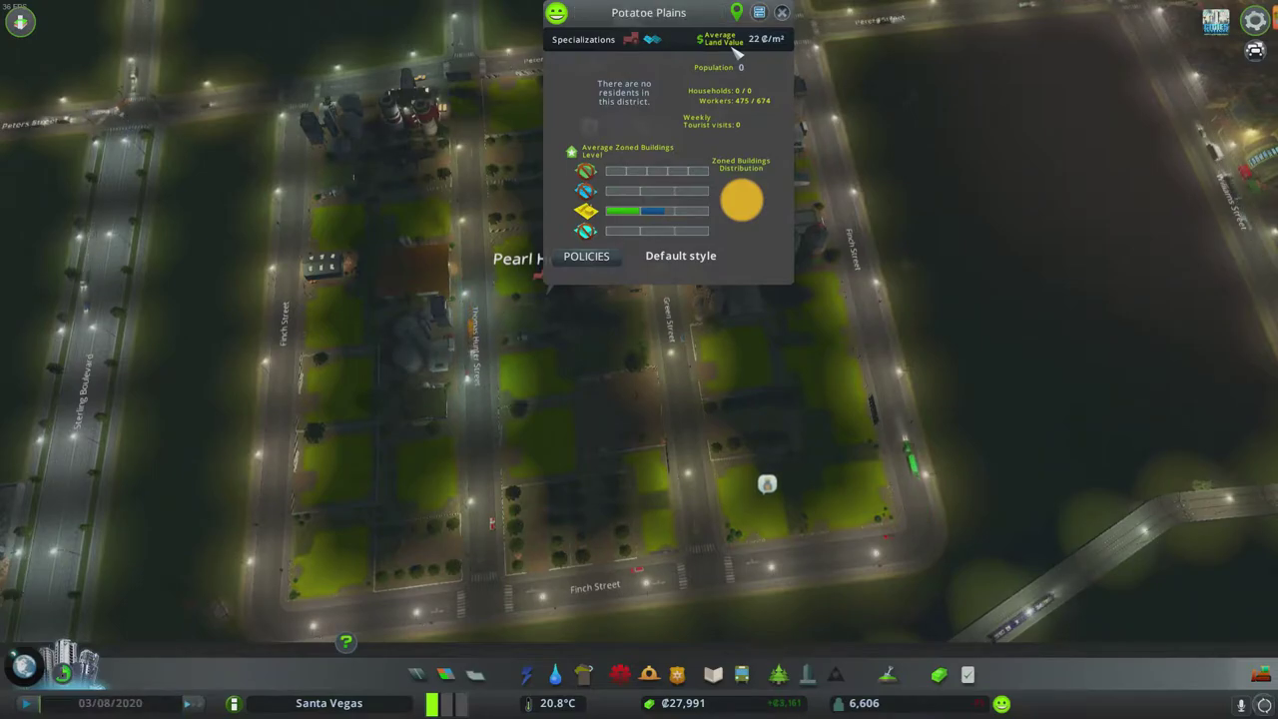
Step: Close the district details and run the simulation at its fastest speed
key("Escape")
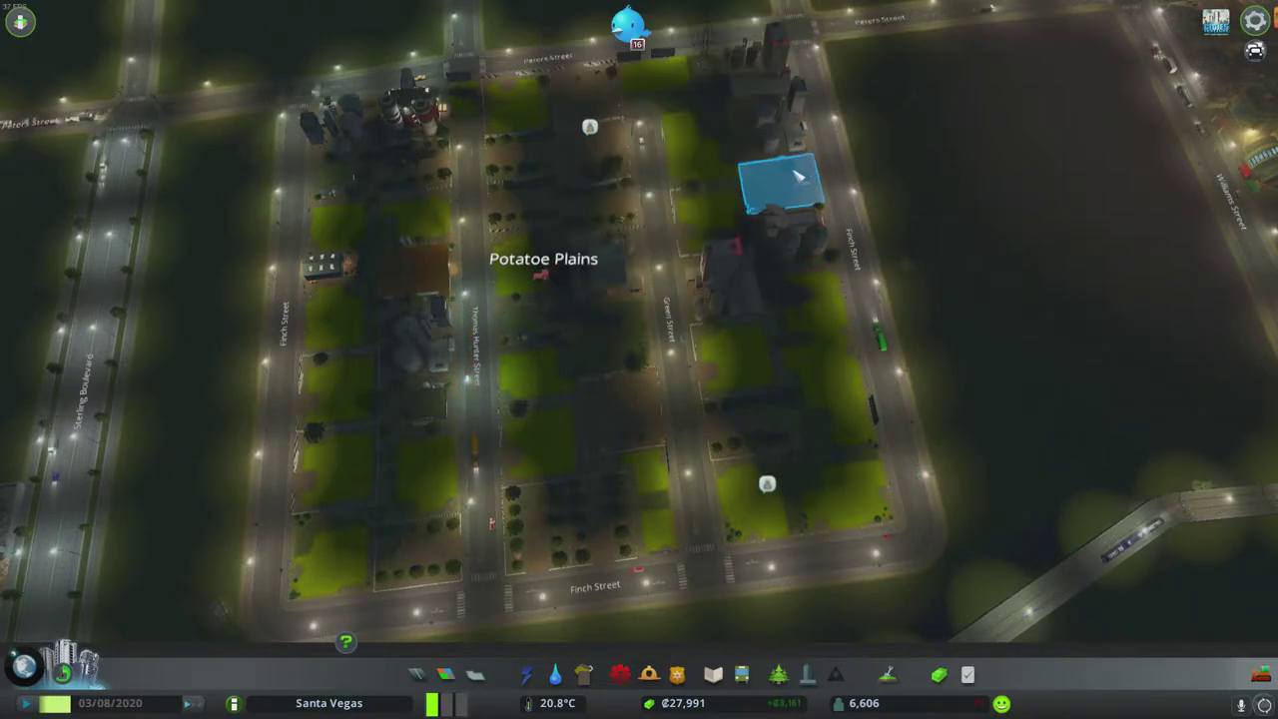
scroll(688, 190, "down", 3)
scroll(689, 190, "down", 3)
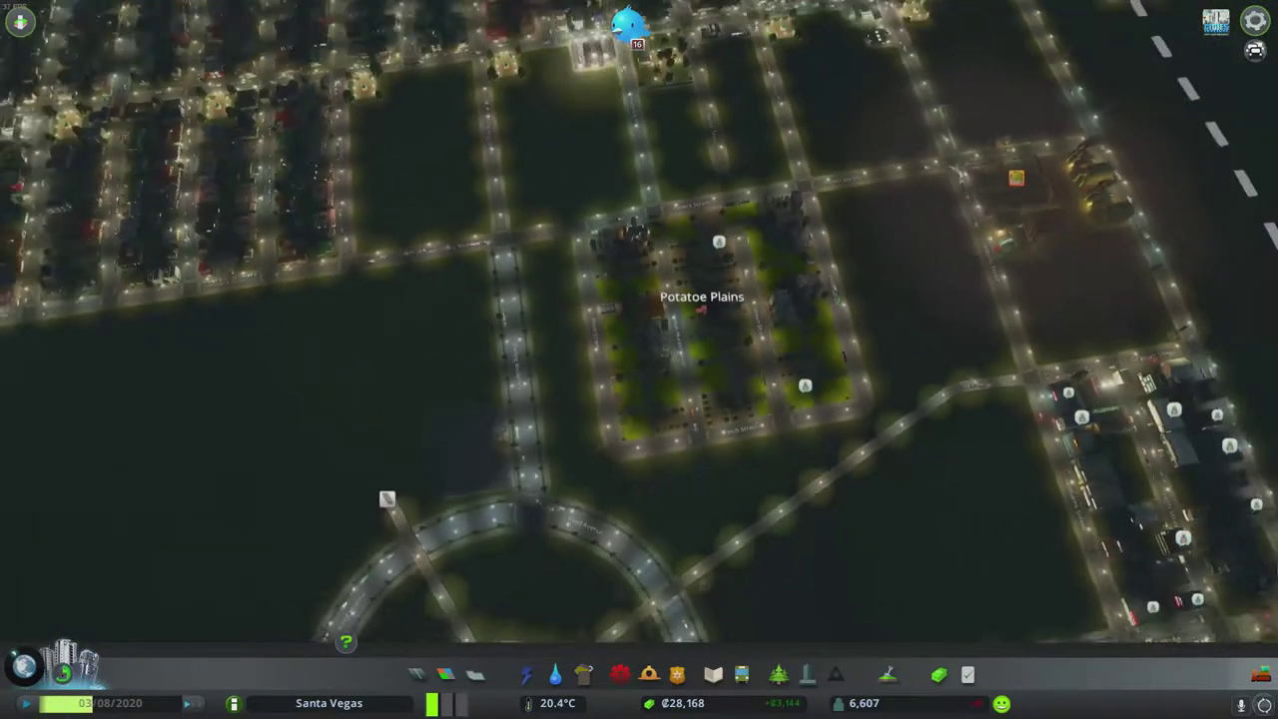
scroll(639, 299, "down", 3)
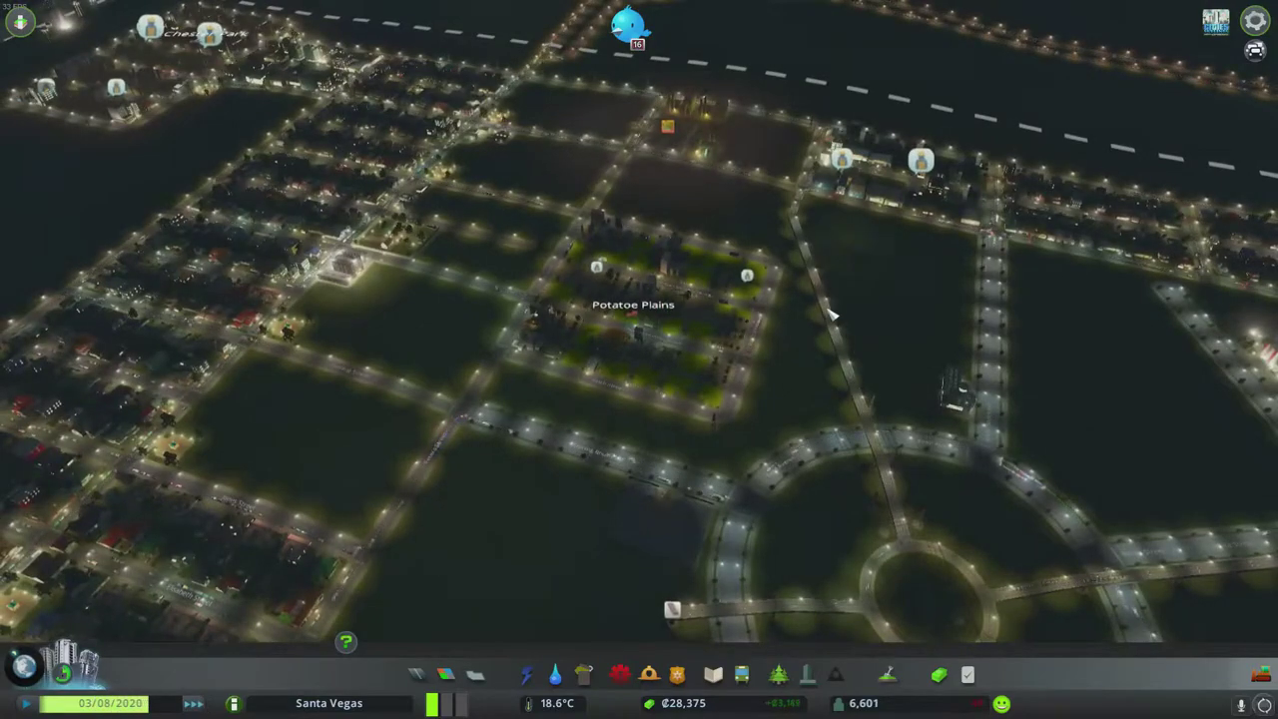
left_click(197, 706)
scroll(639, 299, "down", 5)
scroll(828, 299, "up", 6)
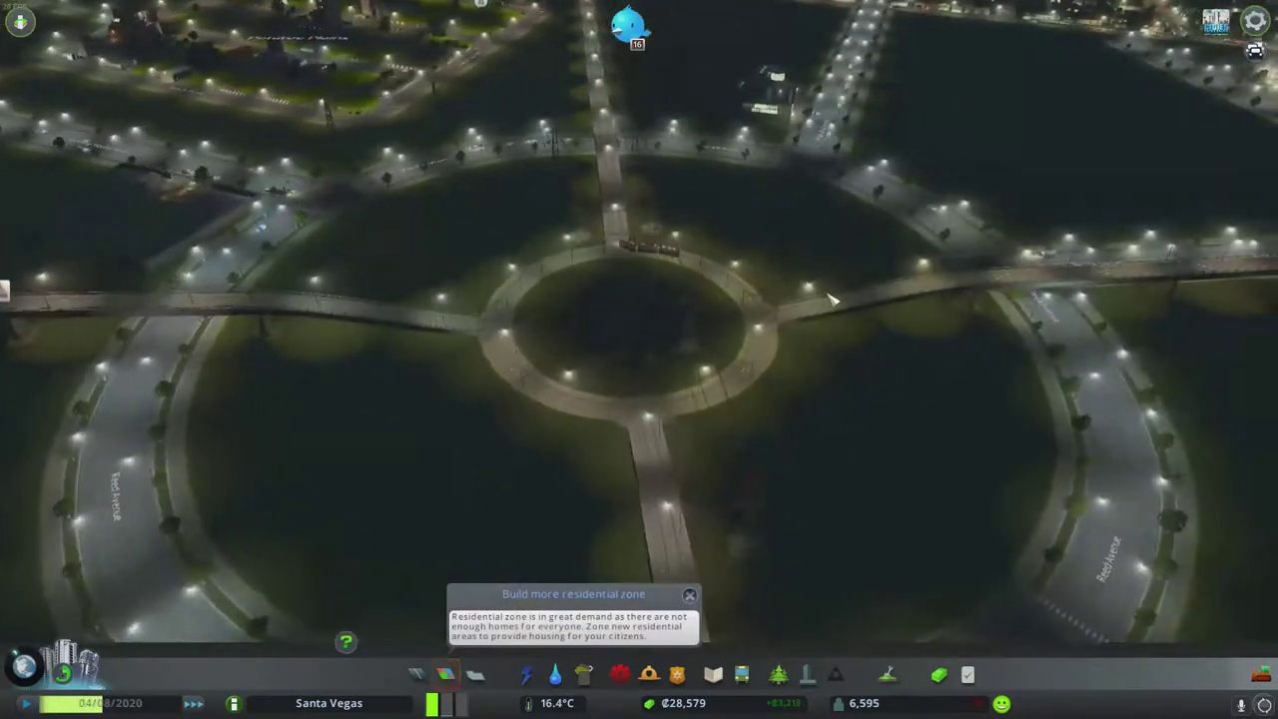
scroll(832, 299, "down", 3)
left_click_drag(831, 299, 599, 357)
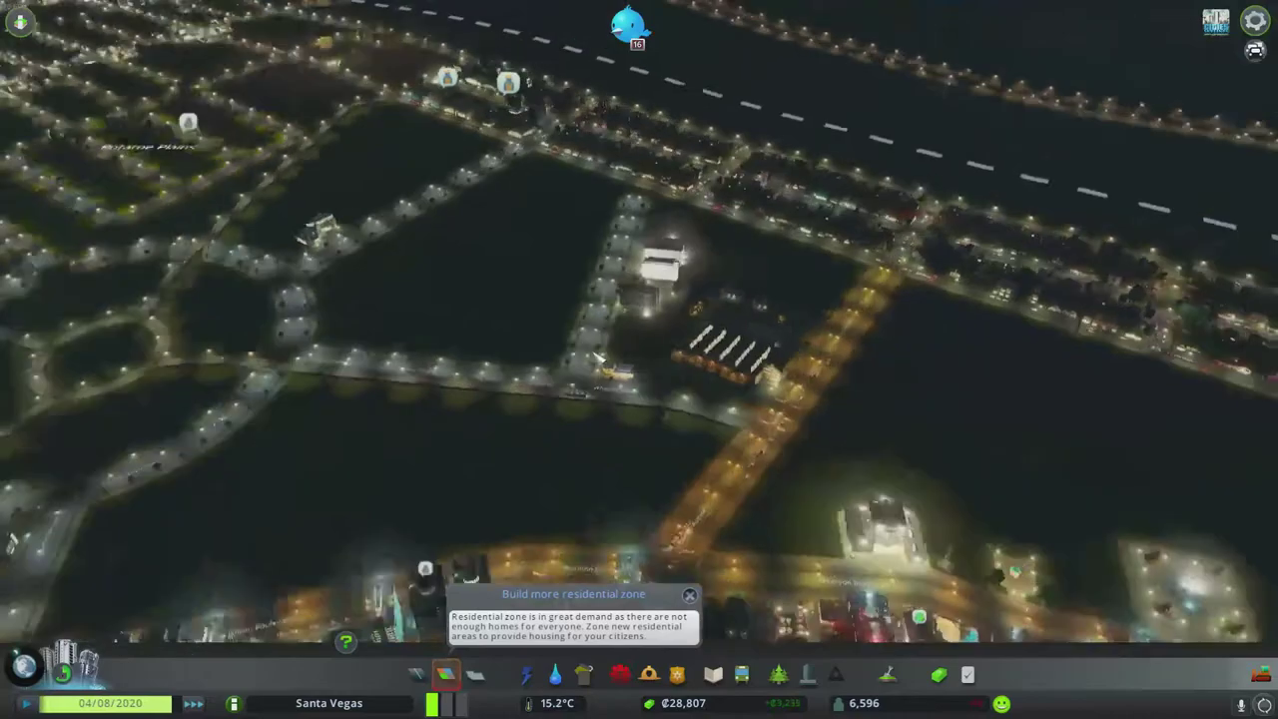
scroll(598, 357, "up", 4)
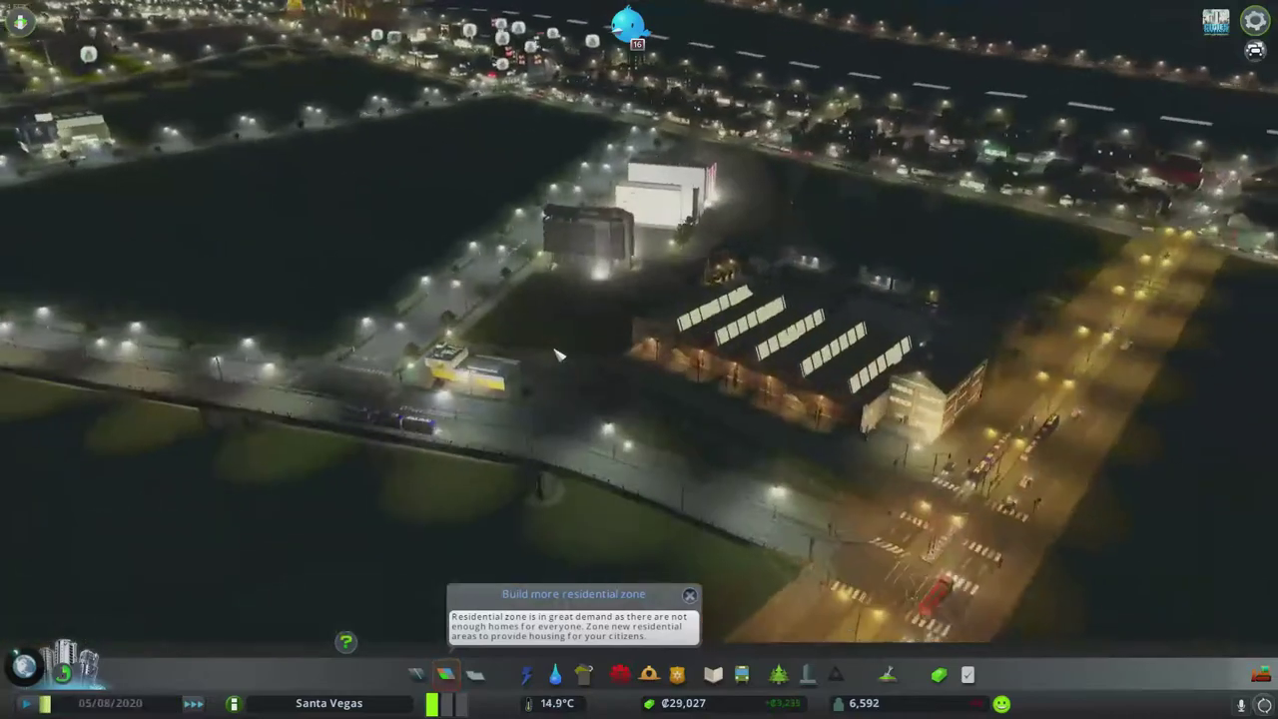
scroll(648, 366, "up", 4)
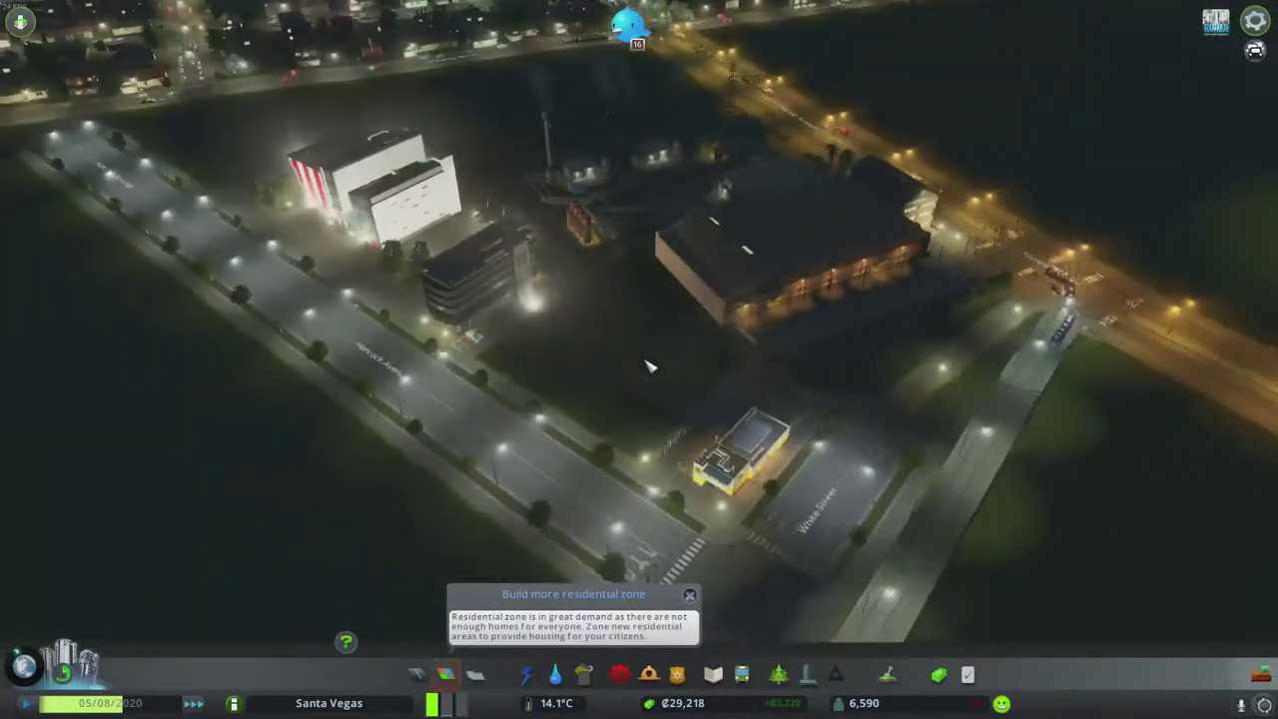
Step: Swing the camera along the riverside highway to the towers near Dale Square
key("z")
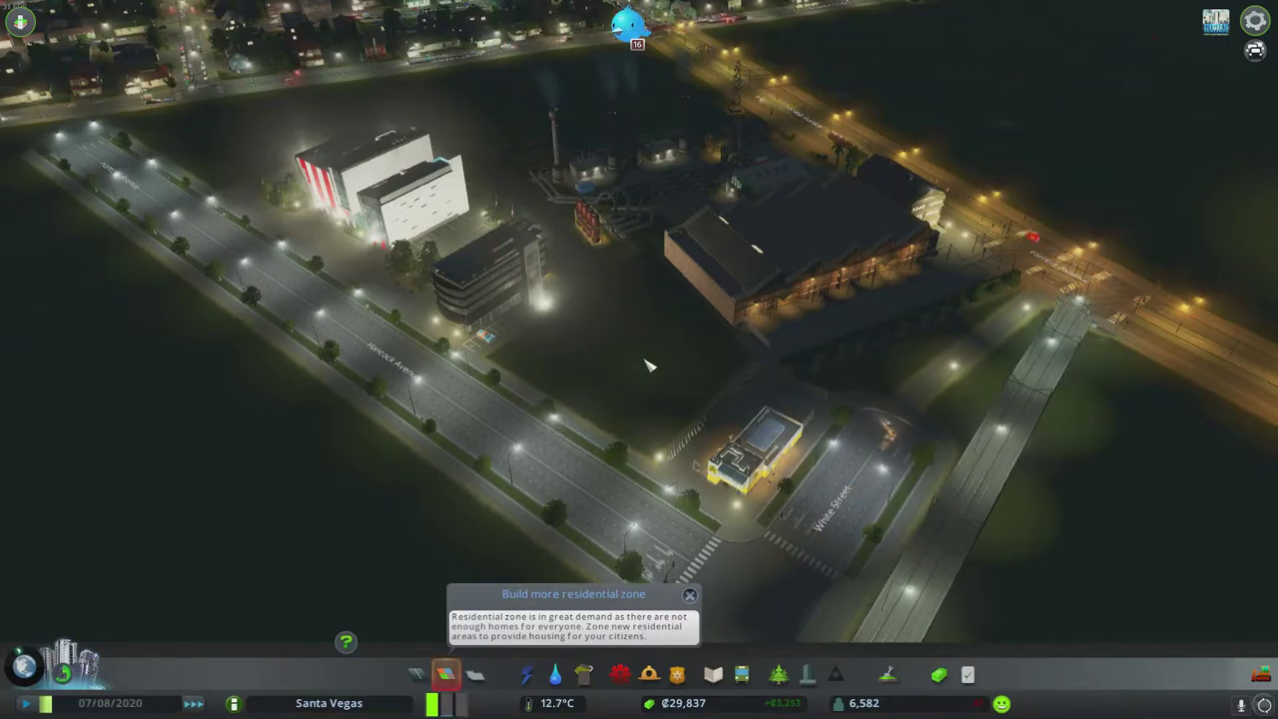
scroll(649, 367, "down", 4)
scroll(649, 366, "down", 4)
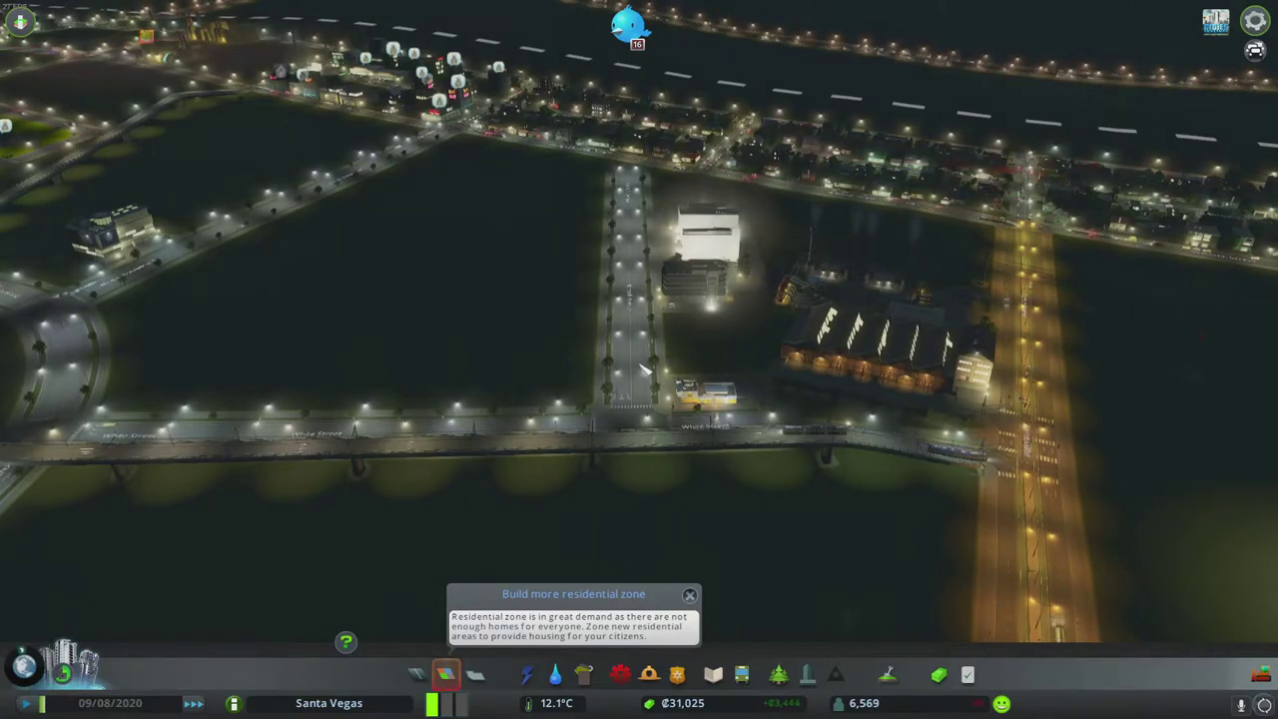
scroll(643, 370, "down", 3)
scroll(644, 369, "down", 2)
scroll(644, 370, "up", 6)
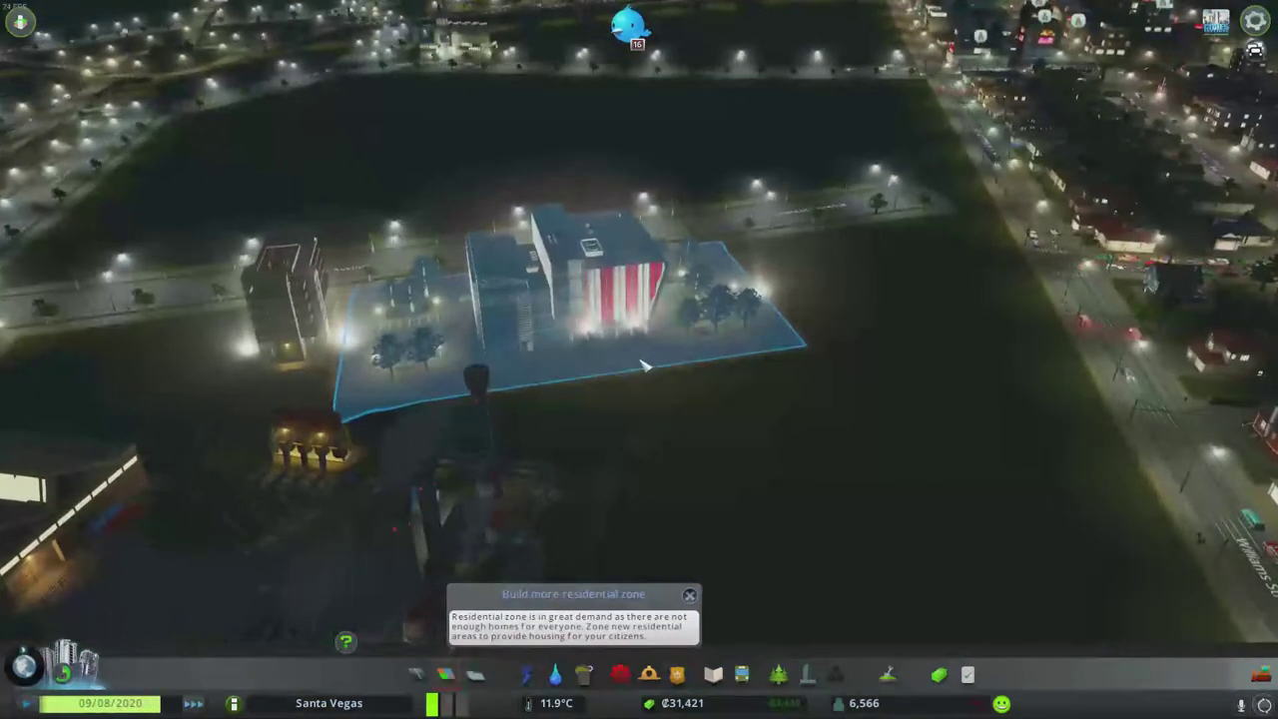
scroll(644, 366, "up", 3)
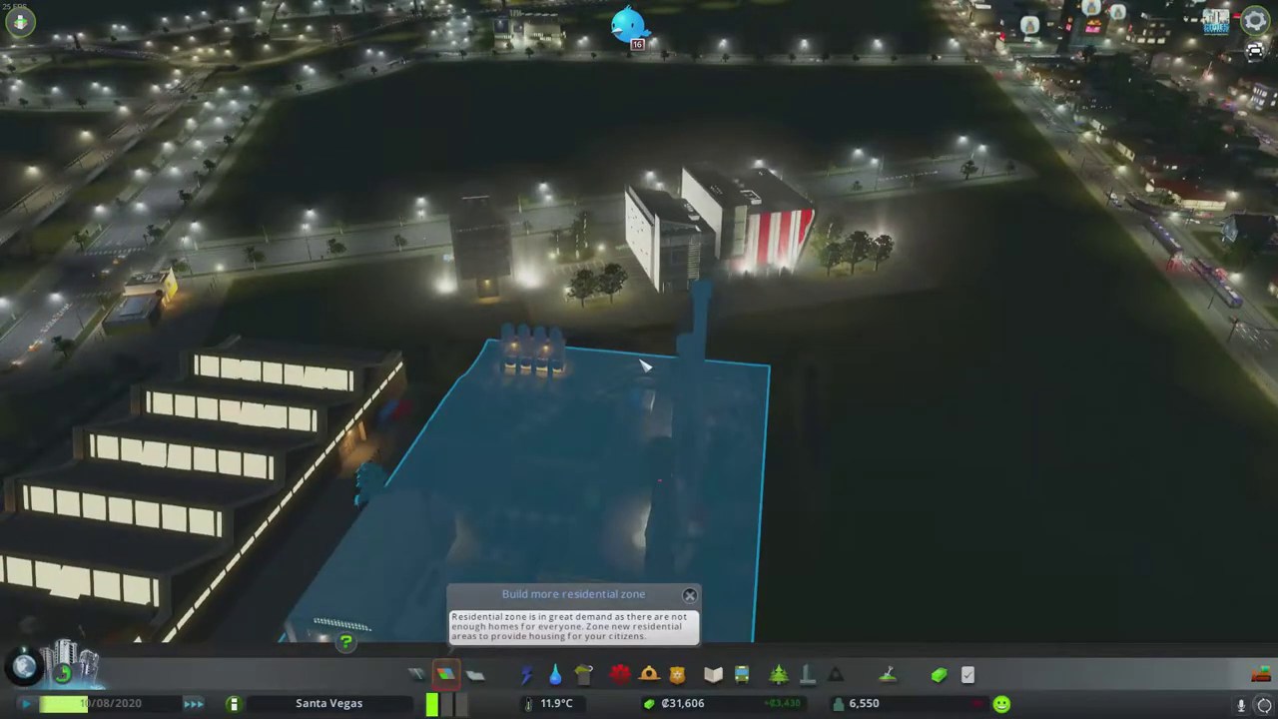
scroll(643, 366, "down", 4)
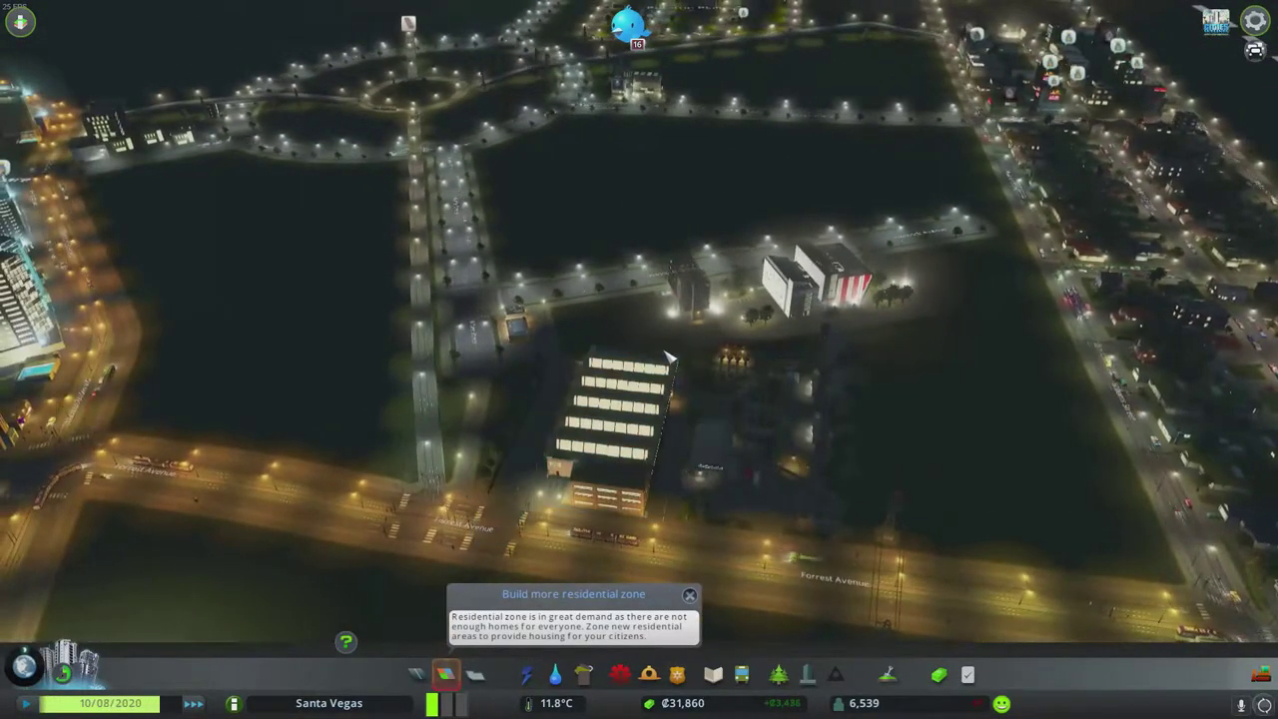
scroll(644, 366, "up", 2)
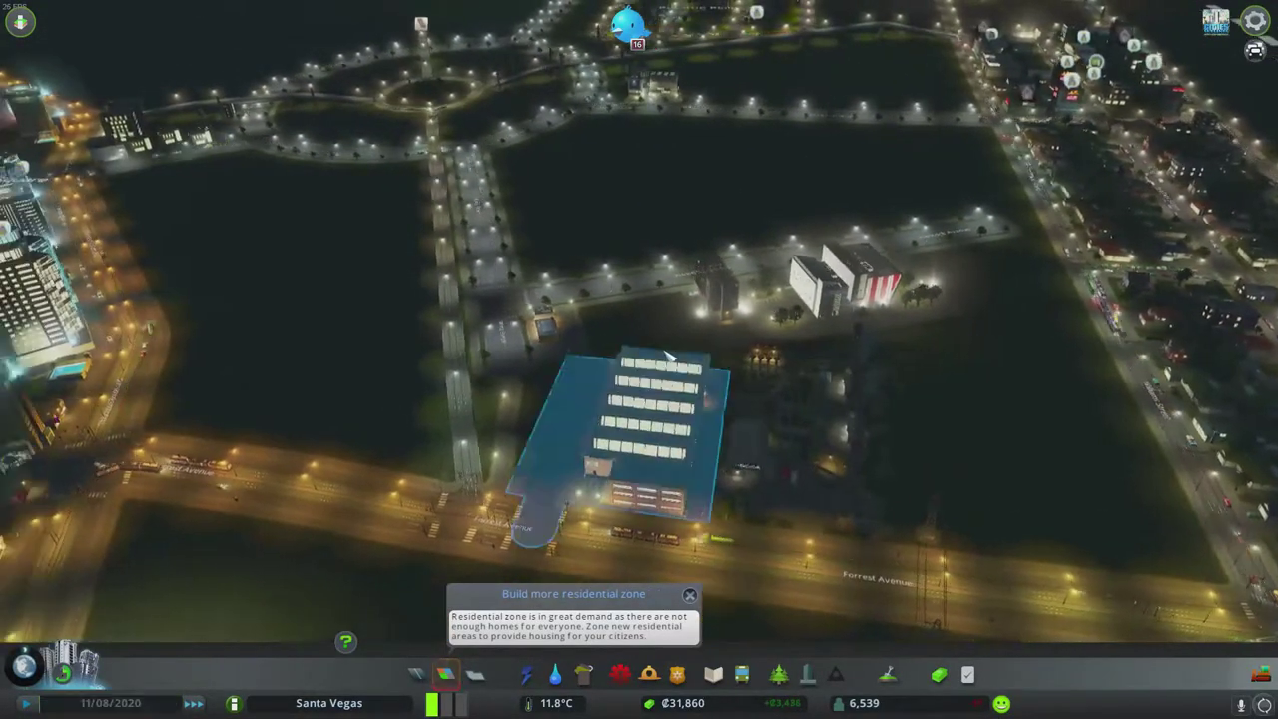
scroll(667, 354, "down", 4)
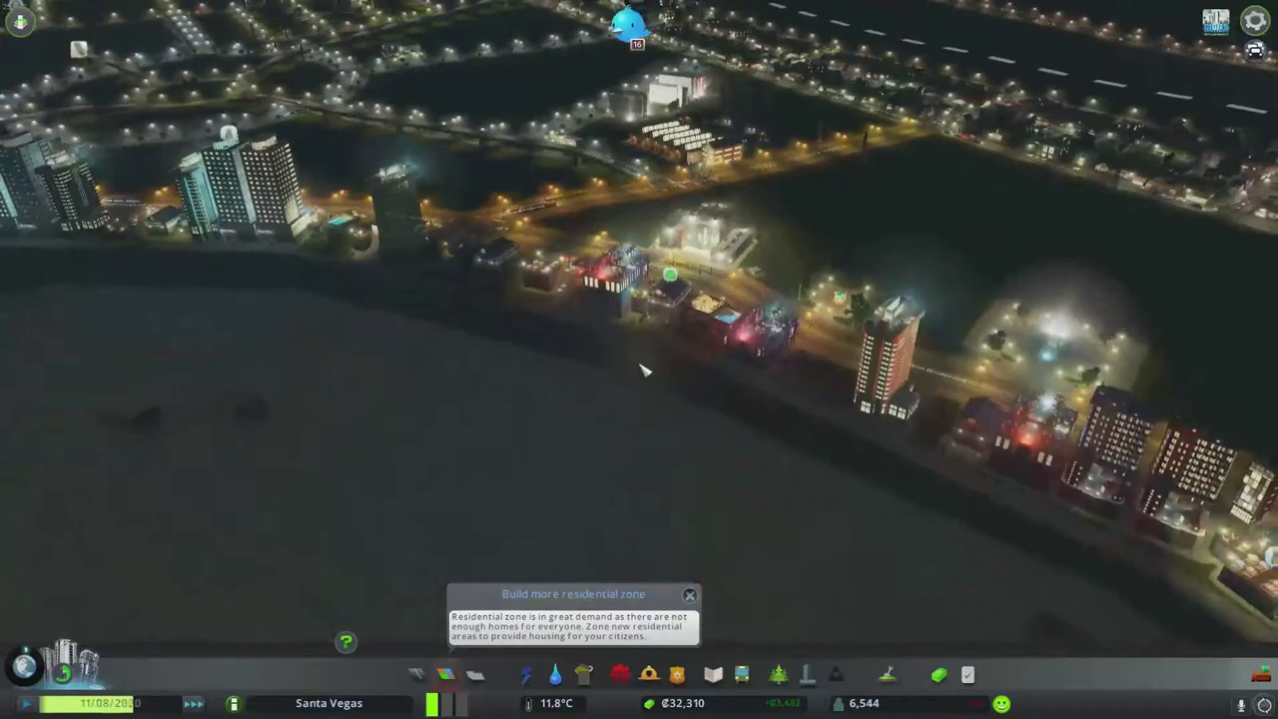
scroll(644, 371, "down", 3)
left_click_drag(643, 370, 421, 298)
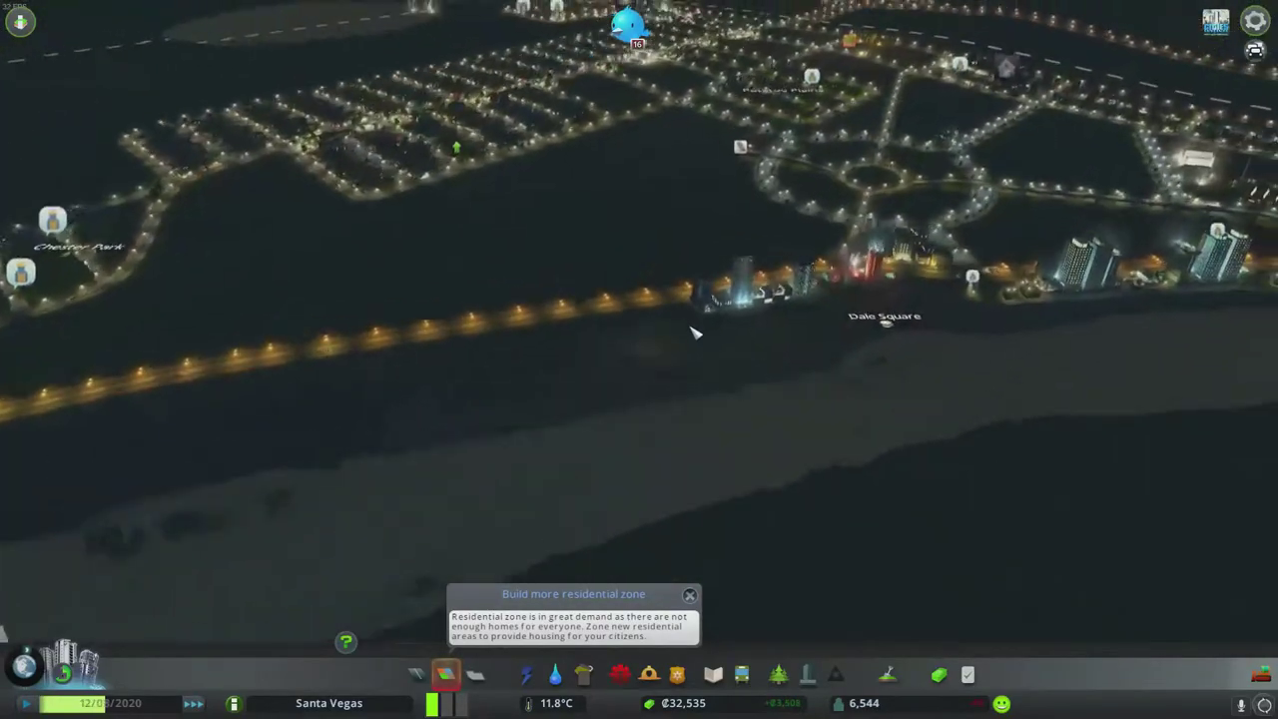
scroll(689, 340, "up", 5)
scroll(689, 421, "down", 1)
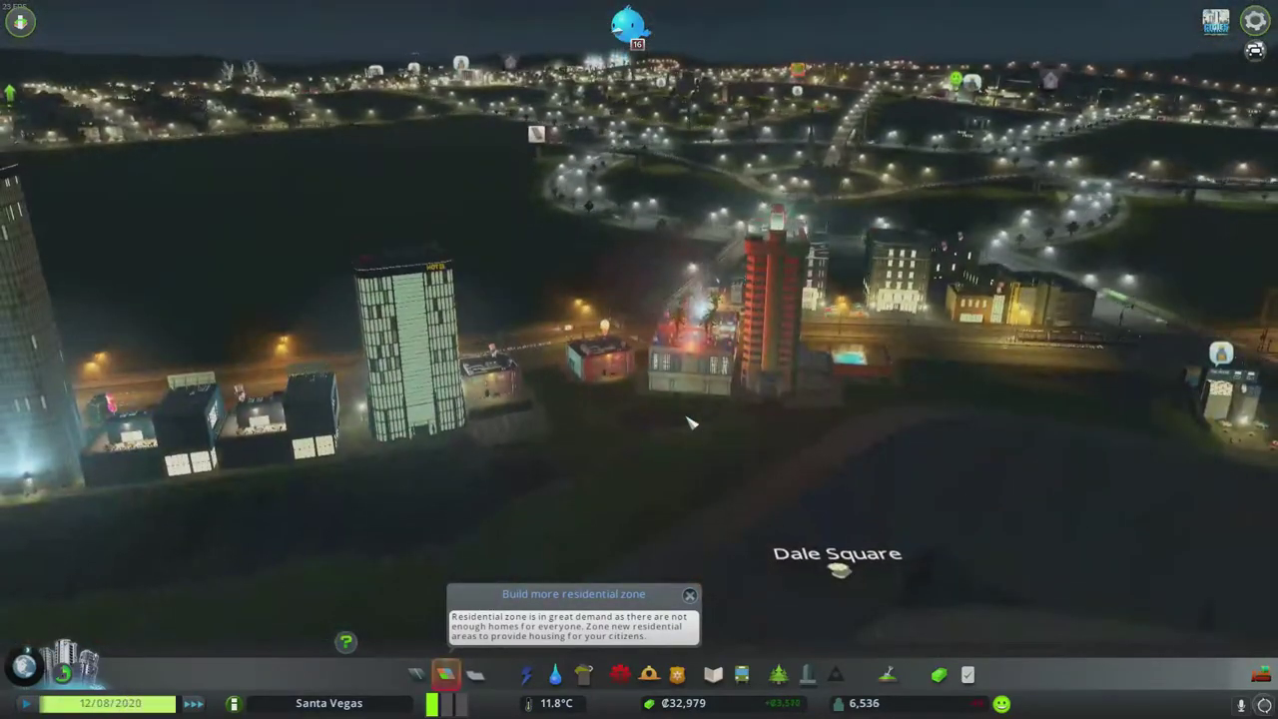
scroll(689, 421, "down", 5)
left_click_drag(689, 422, 659, 390)
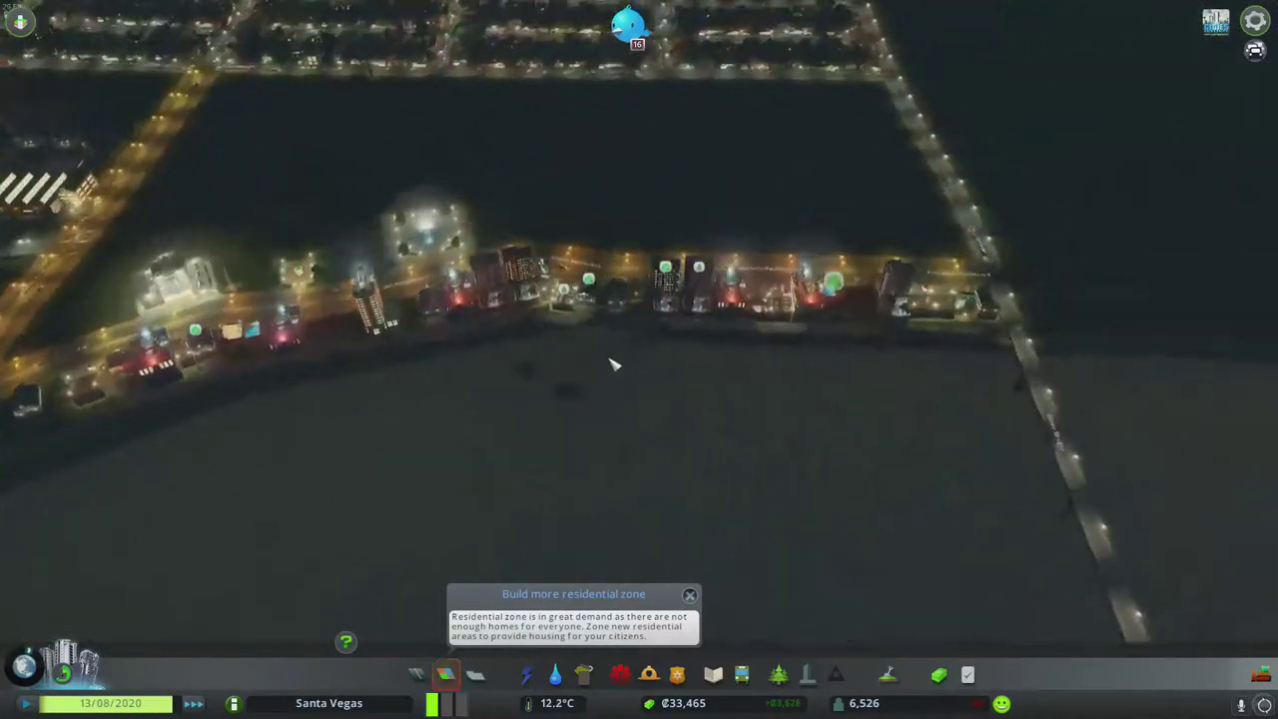
scroll(609, 359, "up", 5)
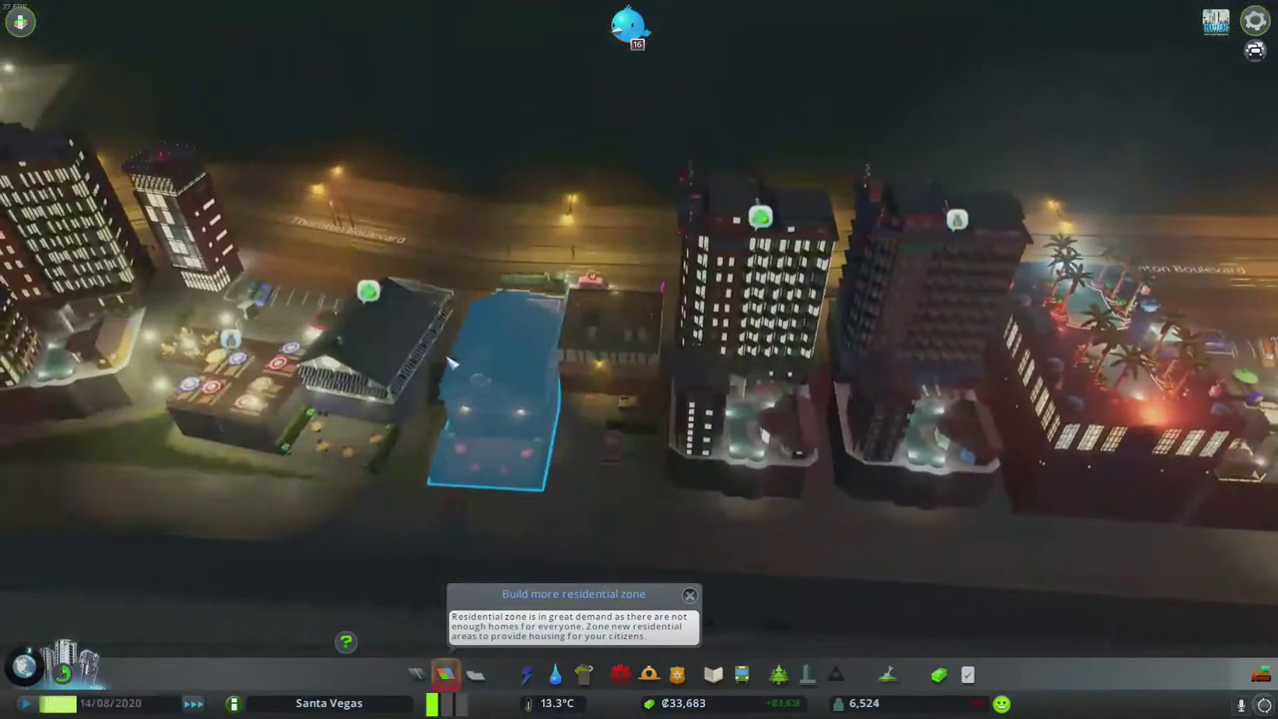
Step: Inspect Restaurant de Mare, briefly check zoning, and rotate the view toward Chester Park's empty land
left_click(403, 356)
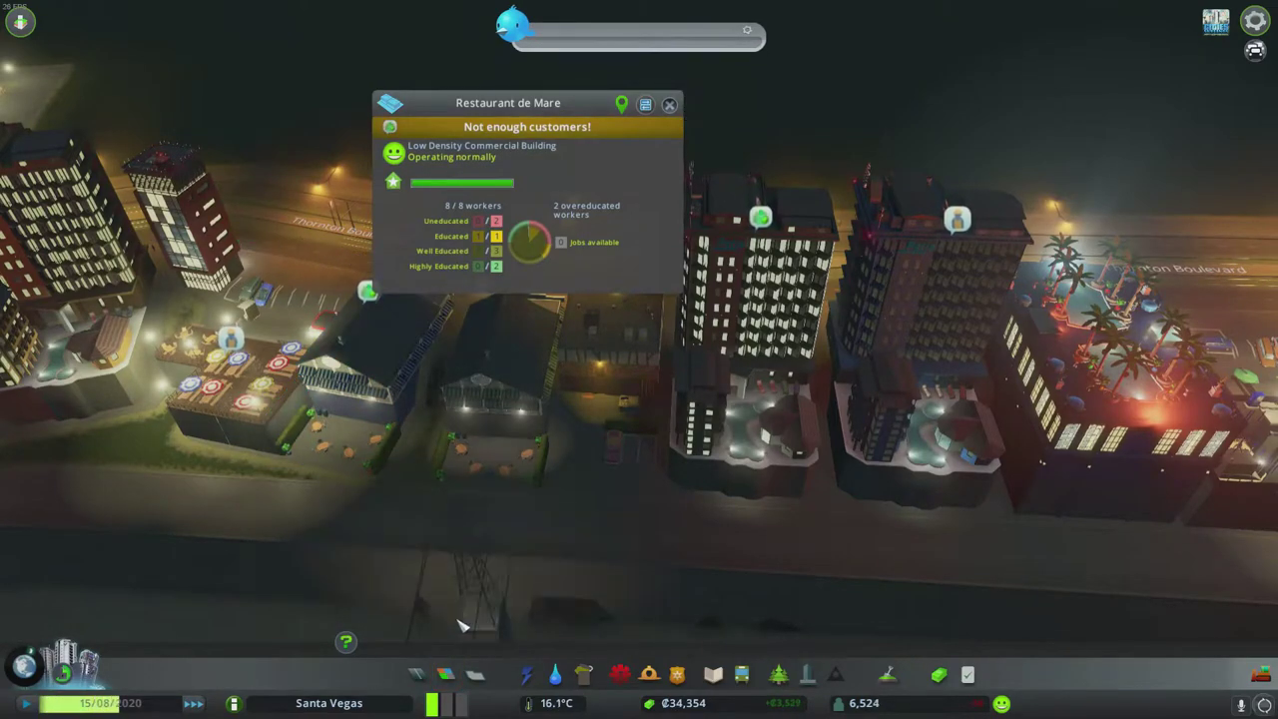
key("Escape")
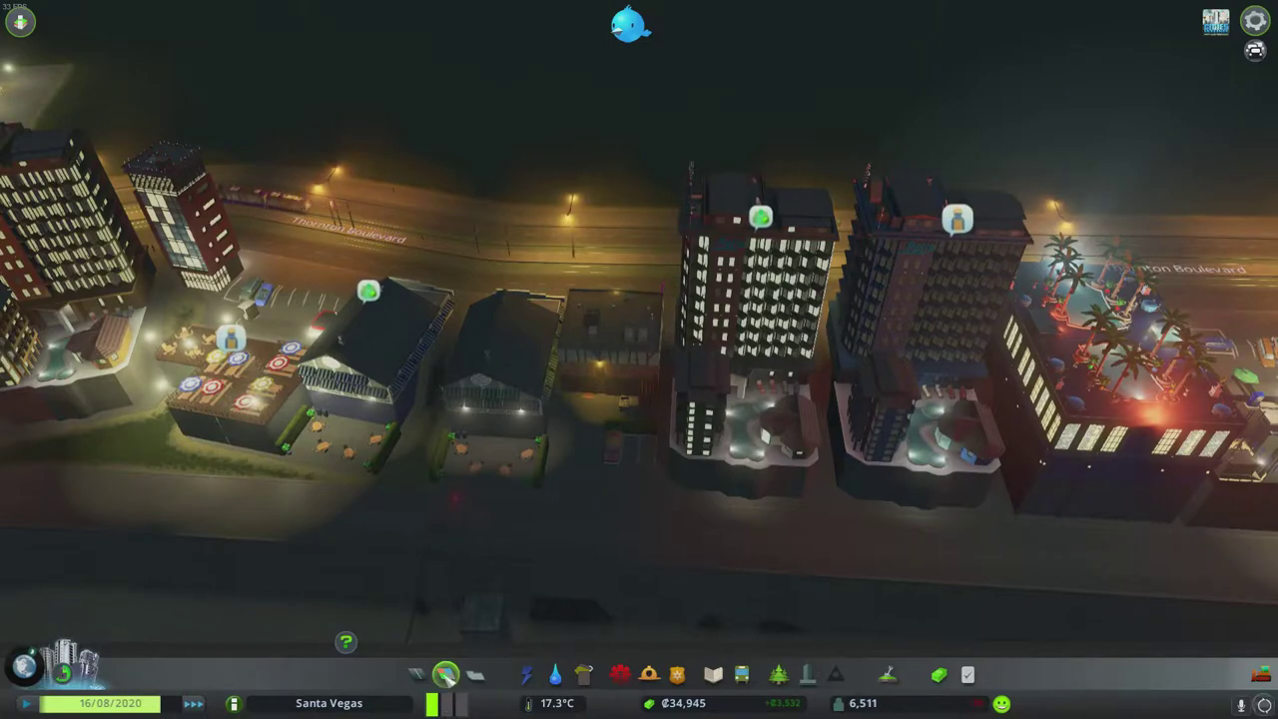
left_click(446, 675)
left_click_drag(639, 449, 639, 299)
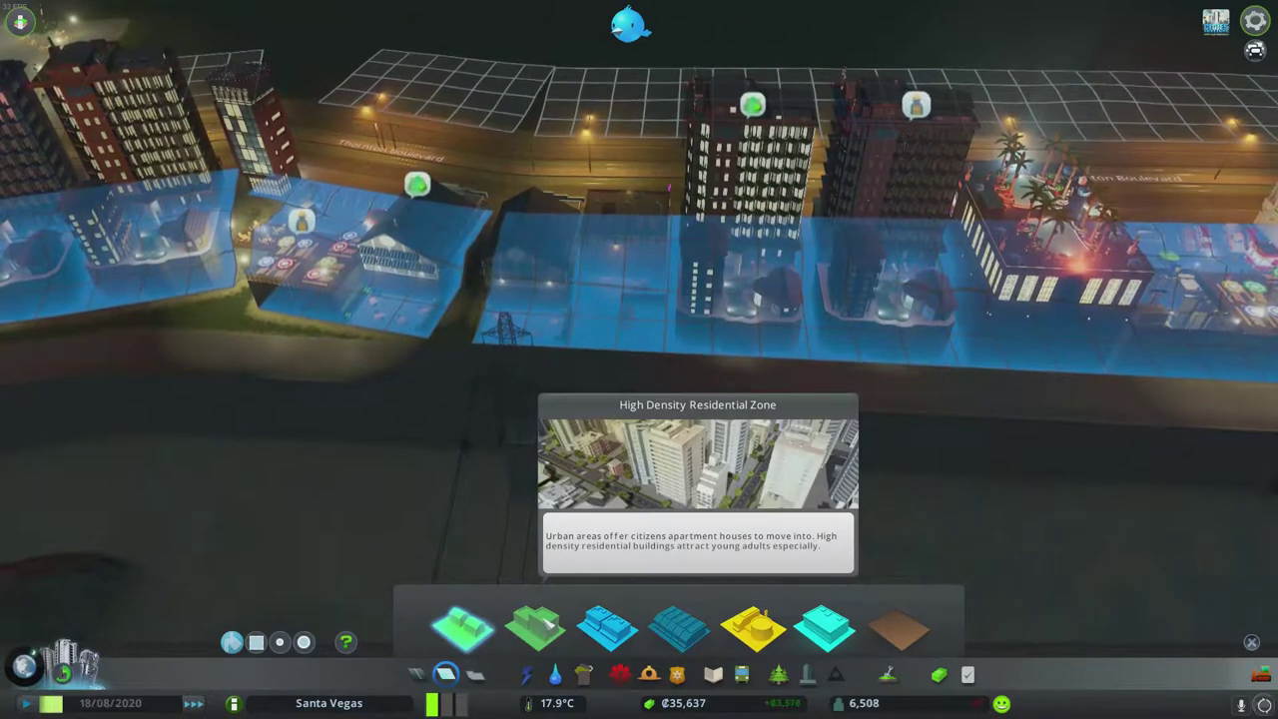
key("Escape")
scroll(638, 359, "down", 5)
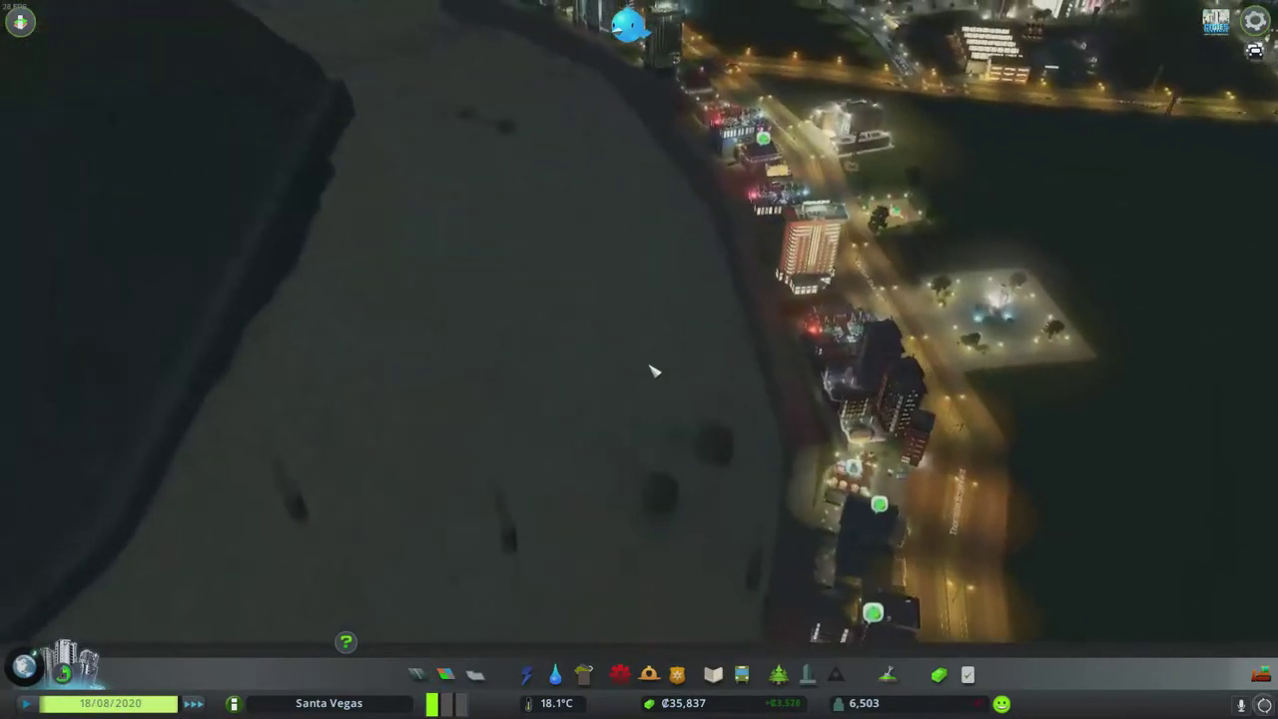
scroll(654, 371, "down", 4)
scroll(639, 359, "down", 3)
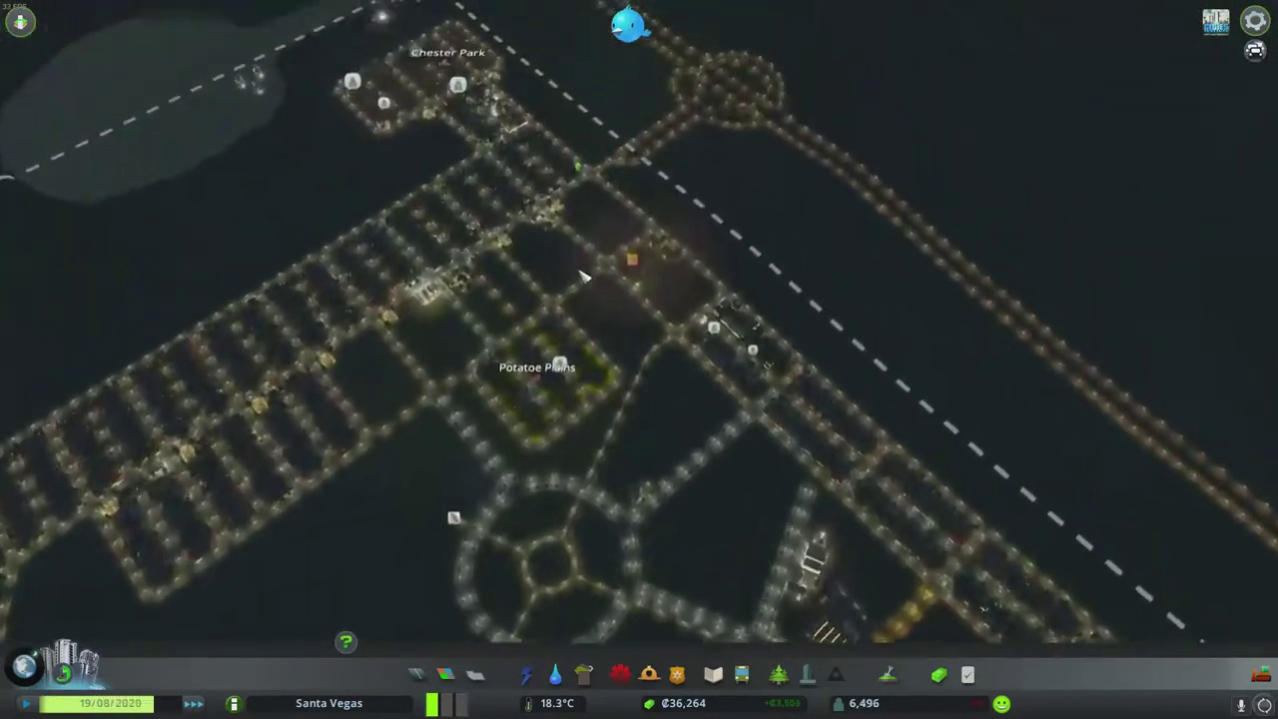
scroll(572, 257, "up", 5)
scroll(572, 258, "up", 5)
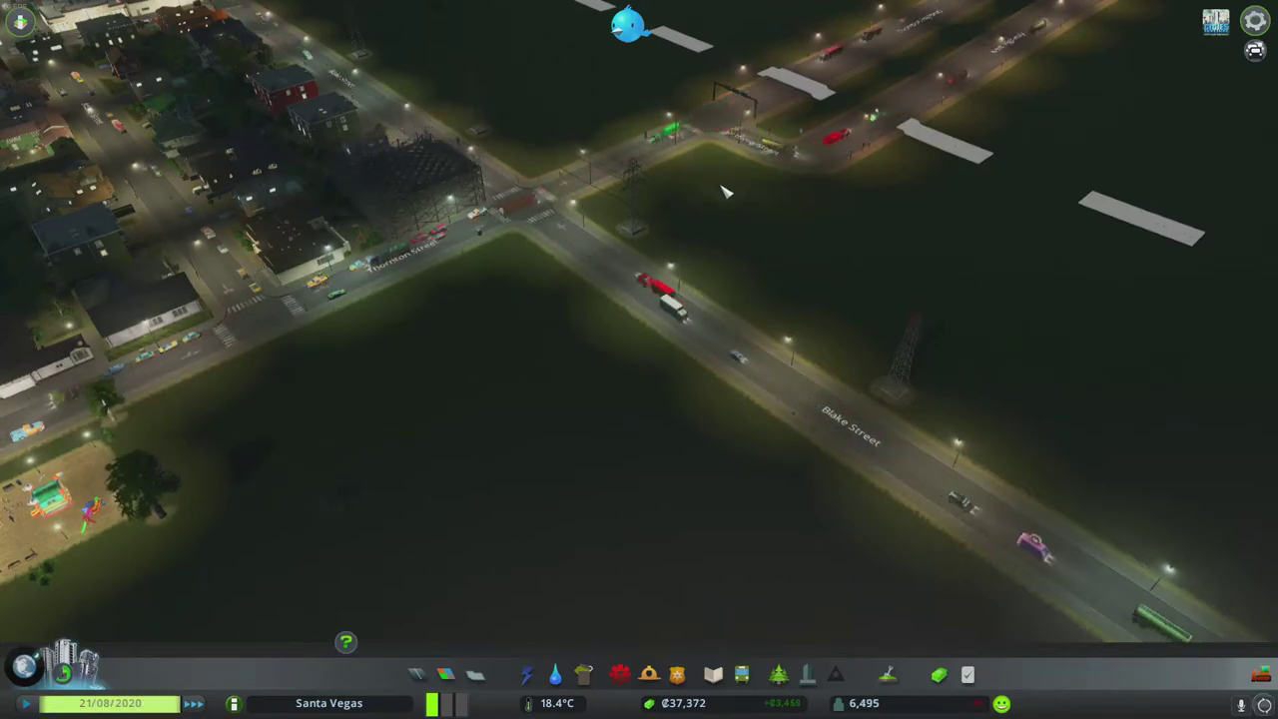
scroll(727, 194, "down", 8)
scroll(728, 199, "down", 4)
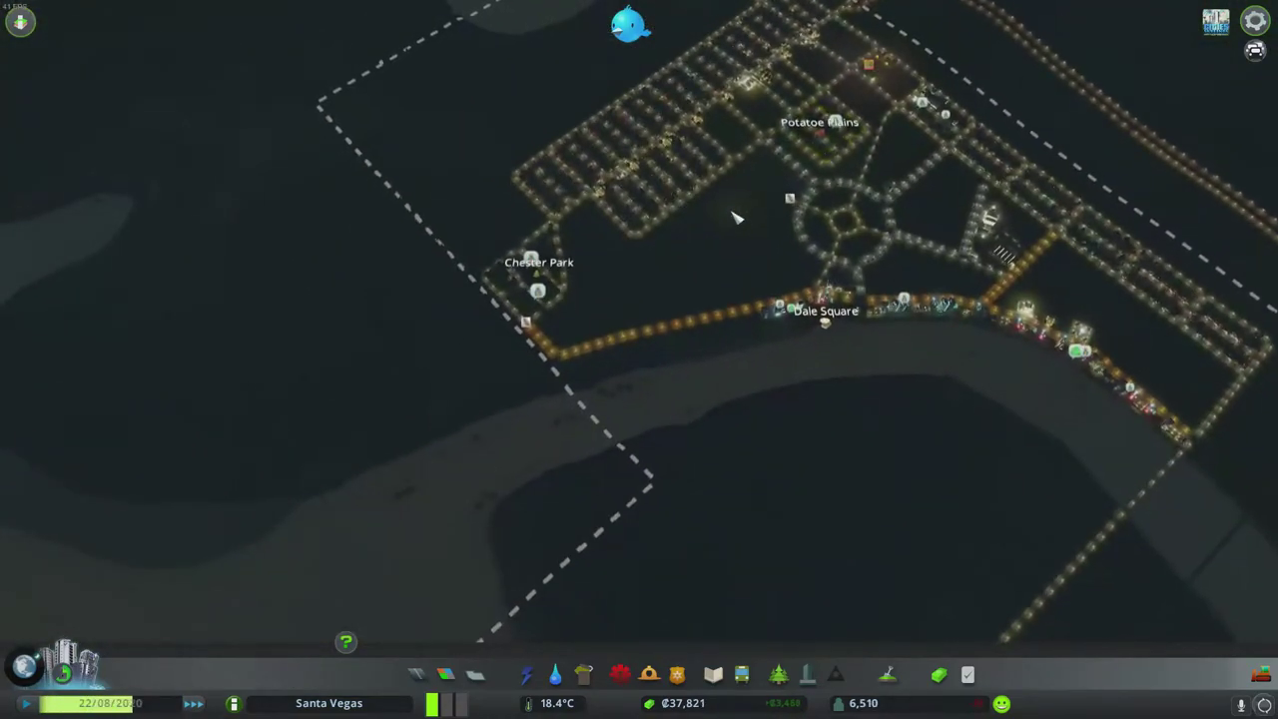
scroll(736, 216, "down", 3)
scroll(645, 370, "up", 5)
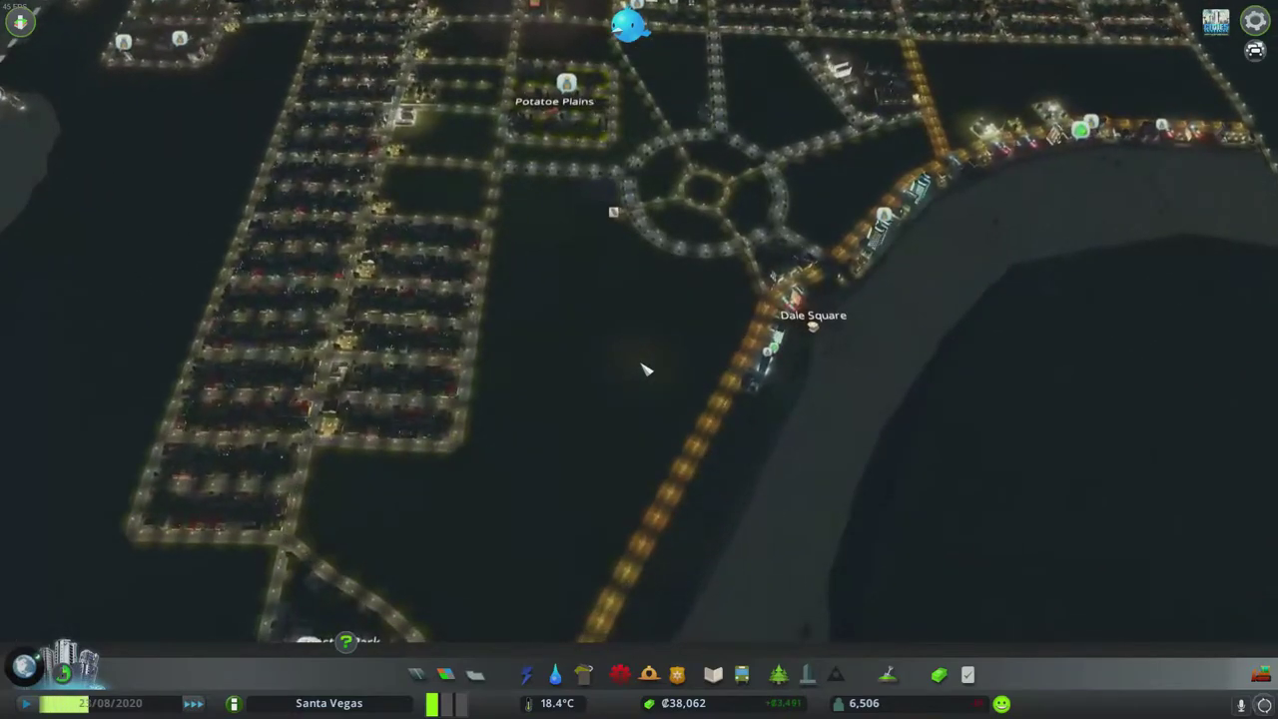
scroll(642, 366, "up", 3)
key("q")
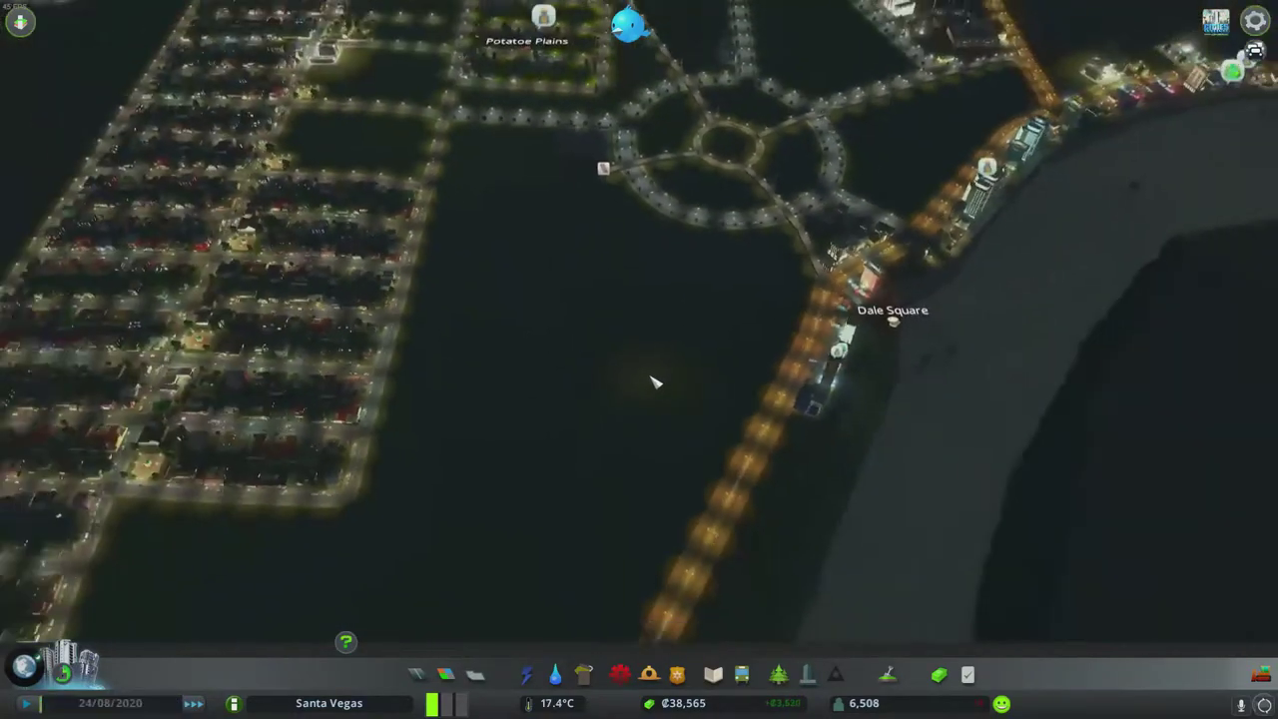
scroll(642, 366, "up", 3)
scroll(639, 359, "down", 3)
scroll(638, 359, "down", 3)
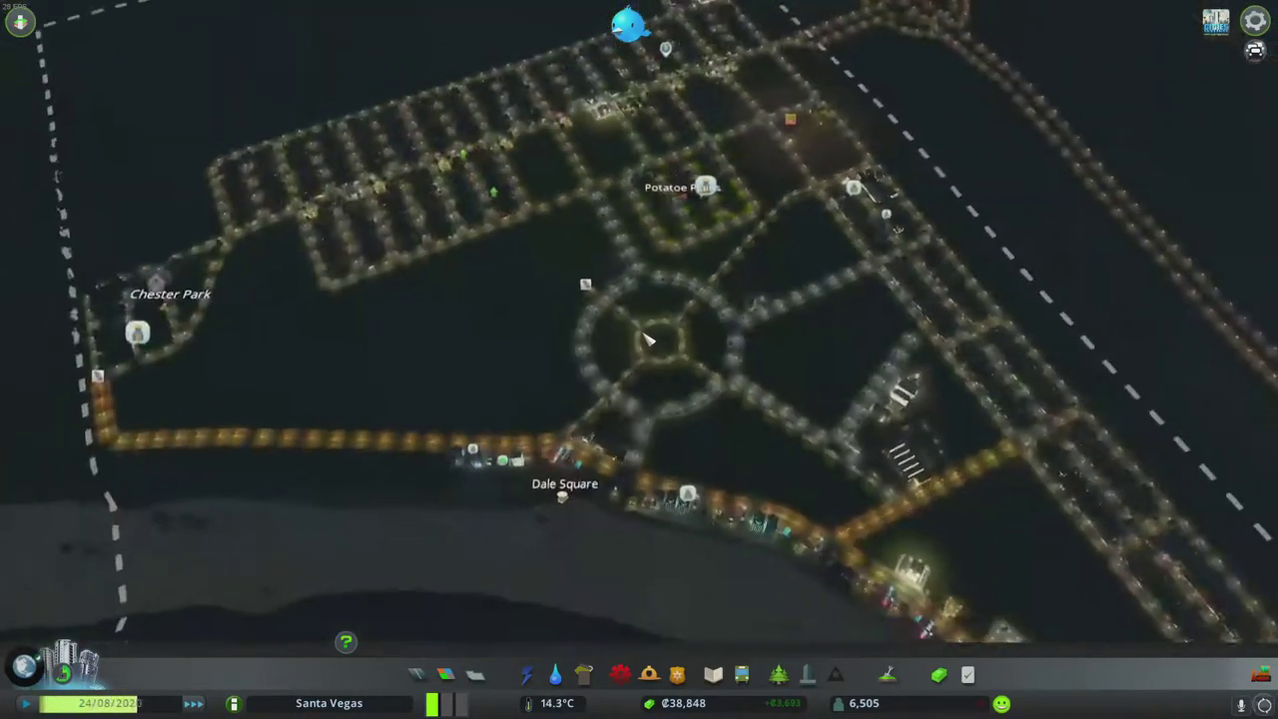
key("q")
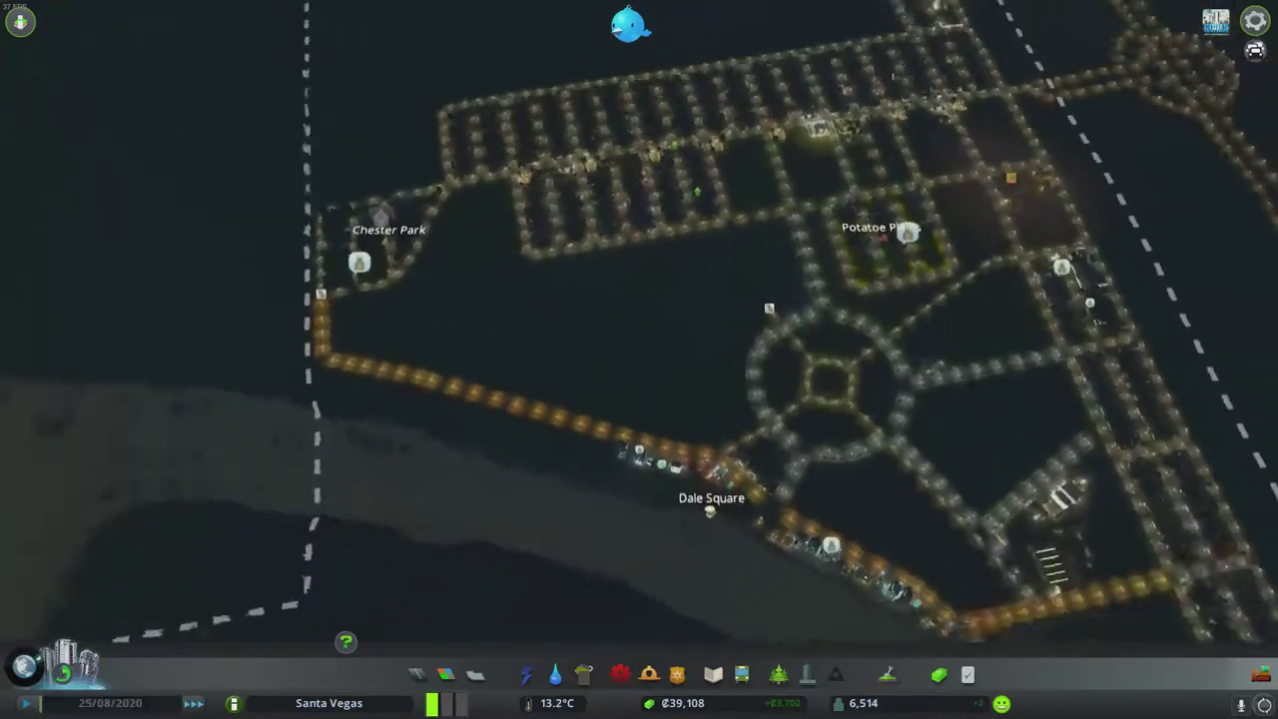
scroll(639, 360, "up", 5)
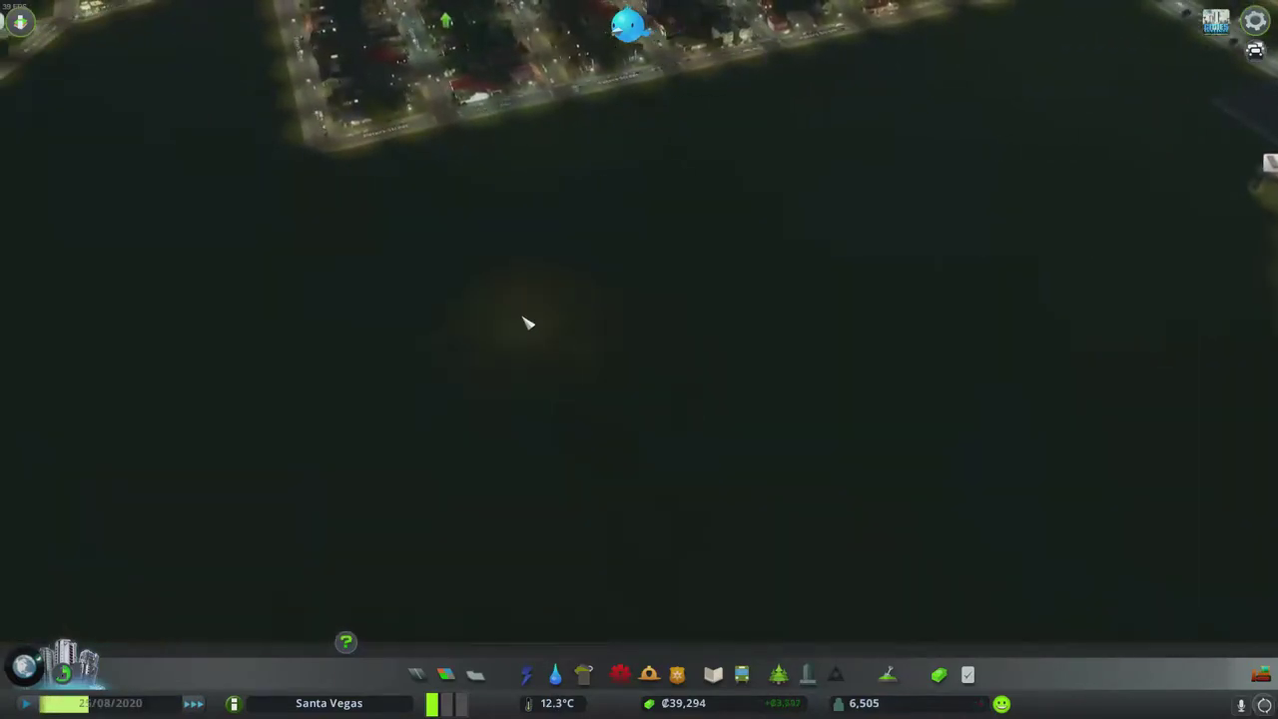
scroll(529, 319, "up", 2)
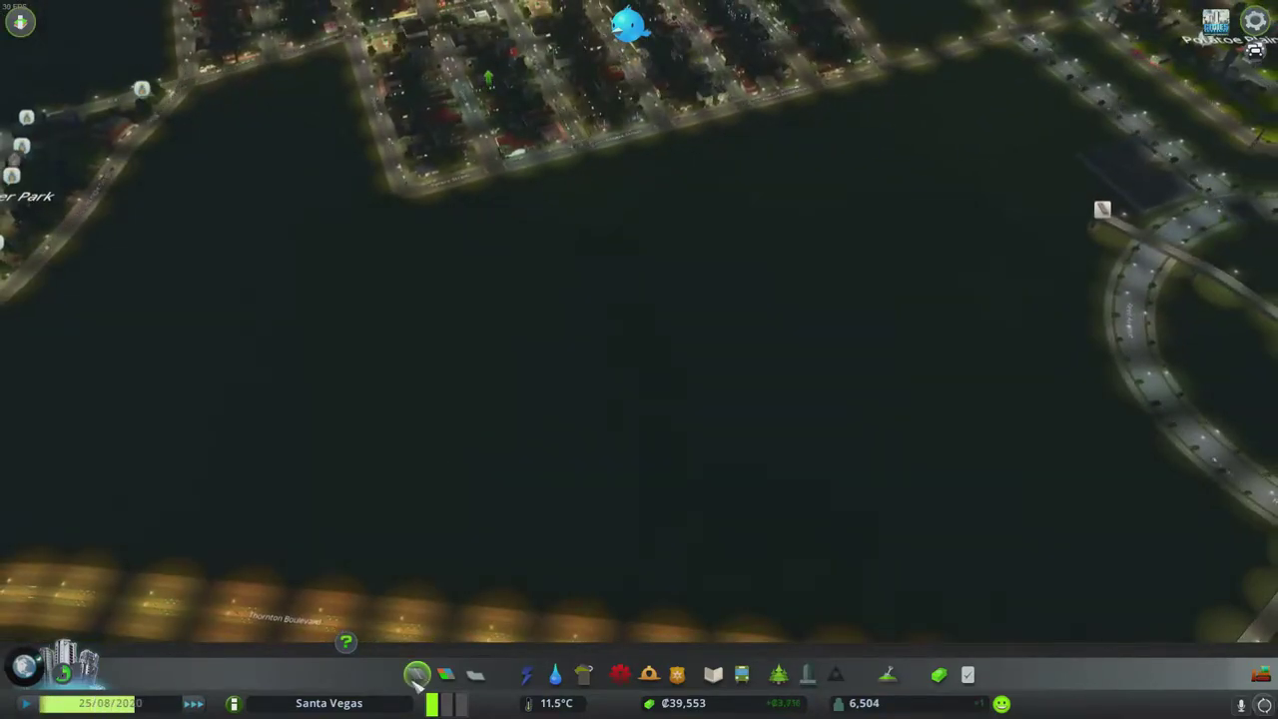
Step: Lay two straight two-lane road segments across the empty blocks
left_click(417, 677)
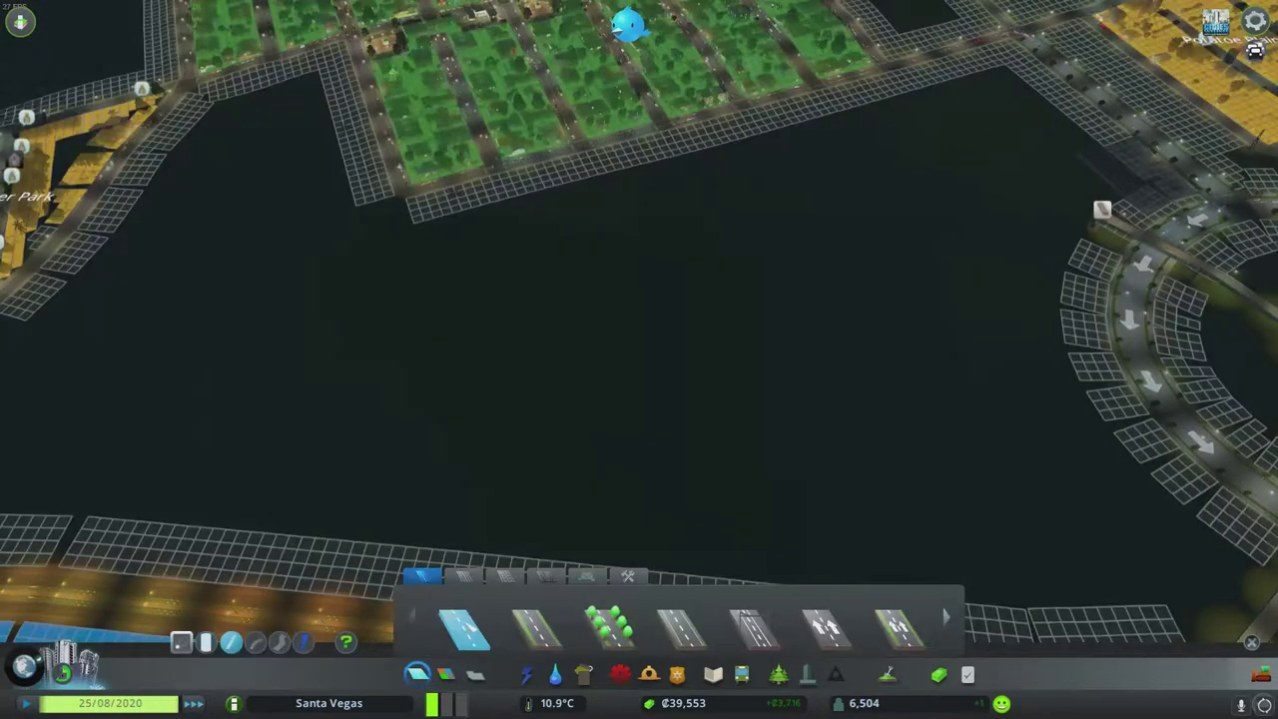
left_click(464, 629)
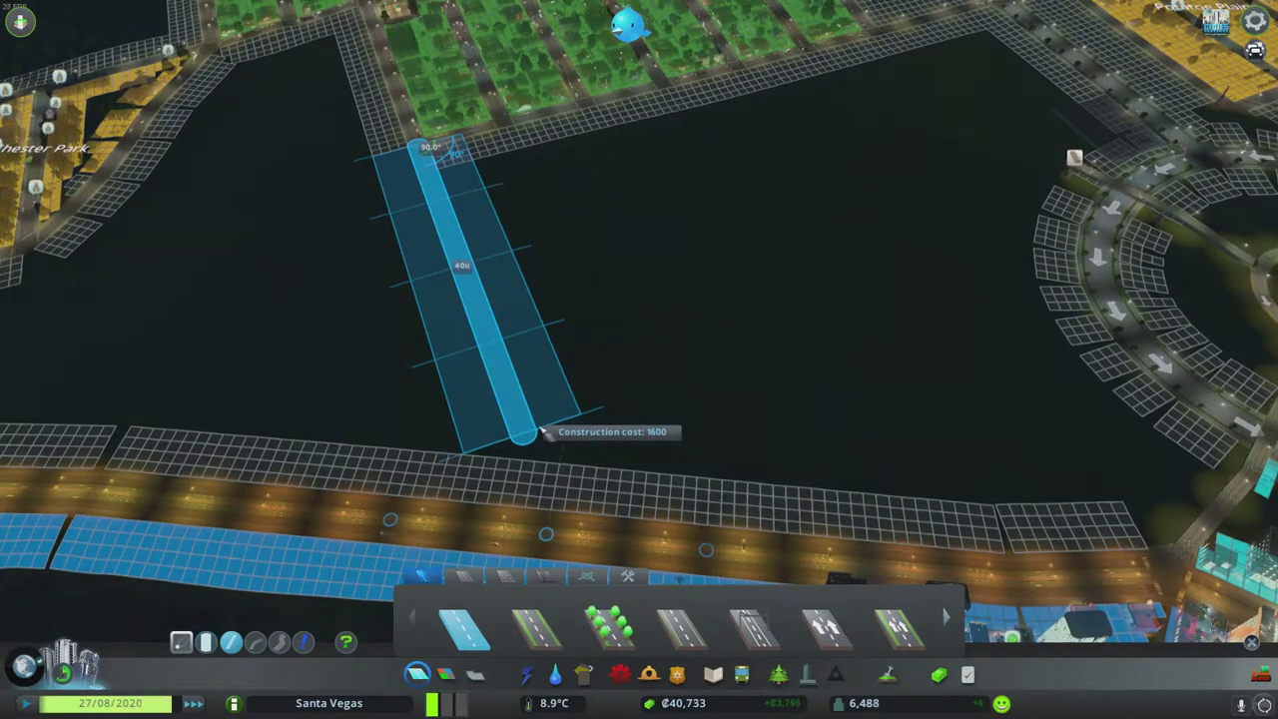
key("q")
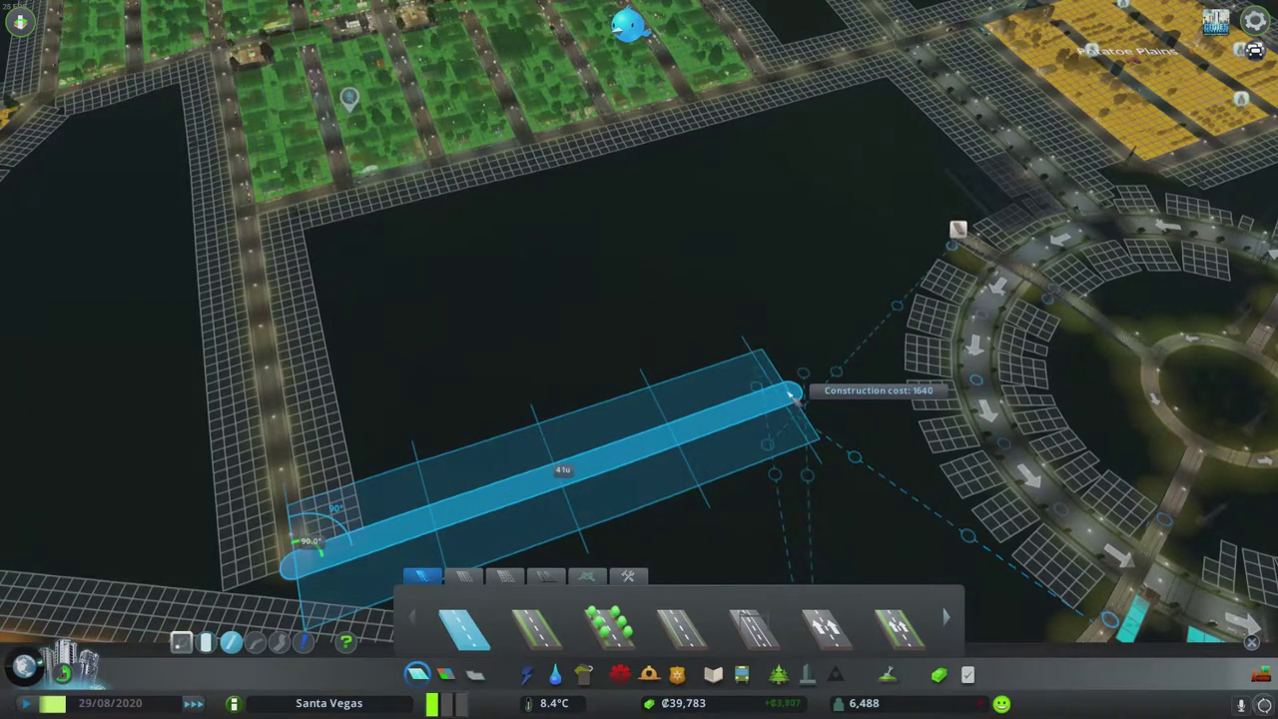
left_click(786, 393)
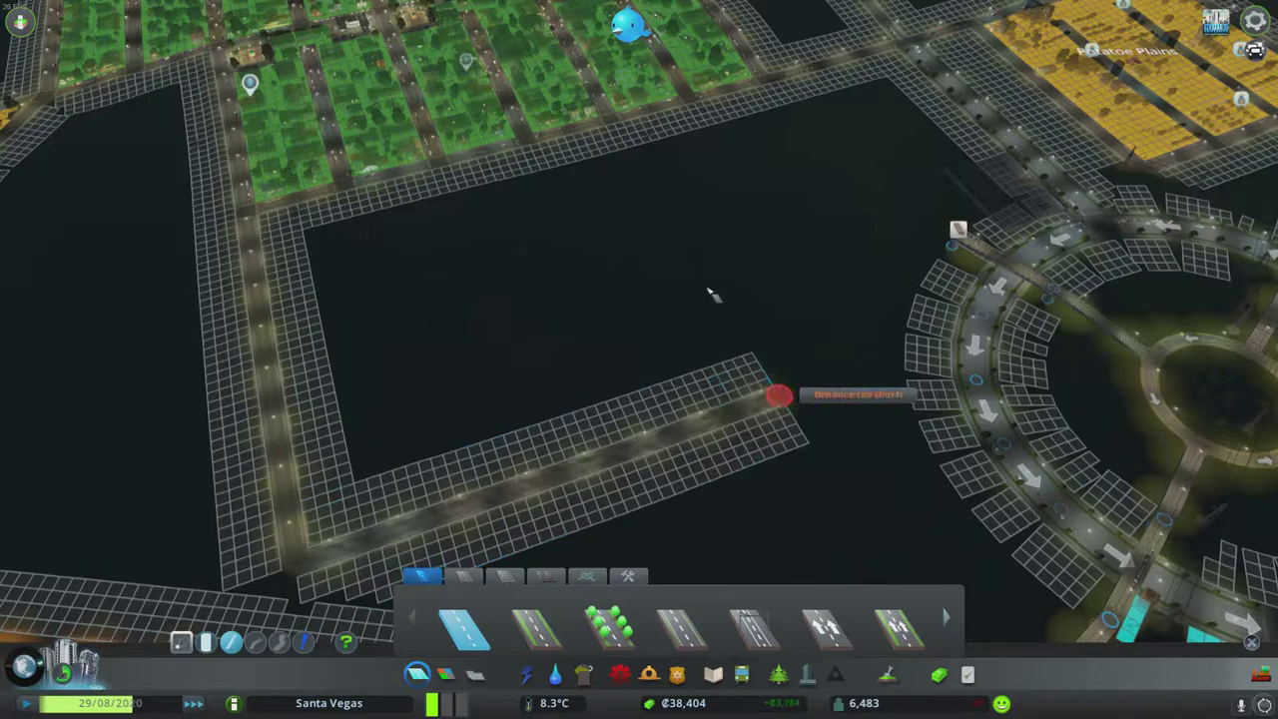
left_click(616, 120)
key("q")
key("q")
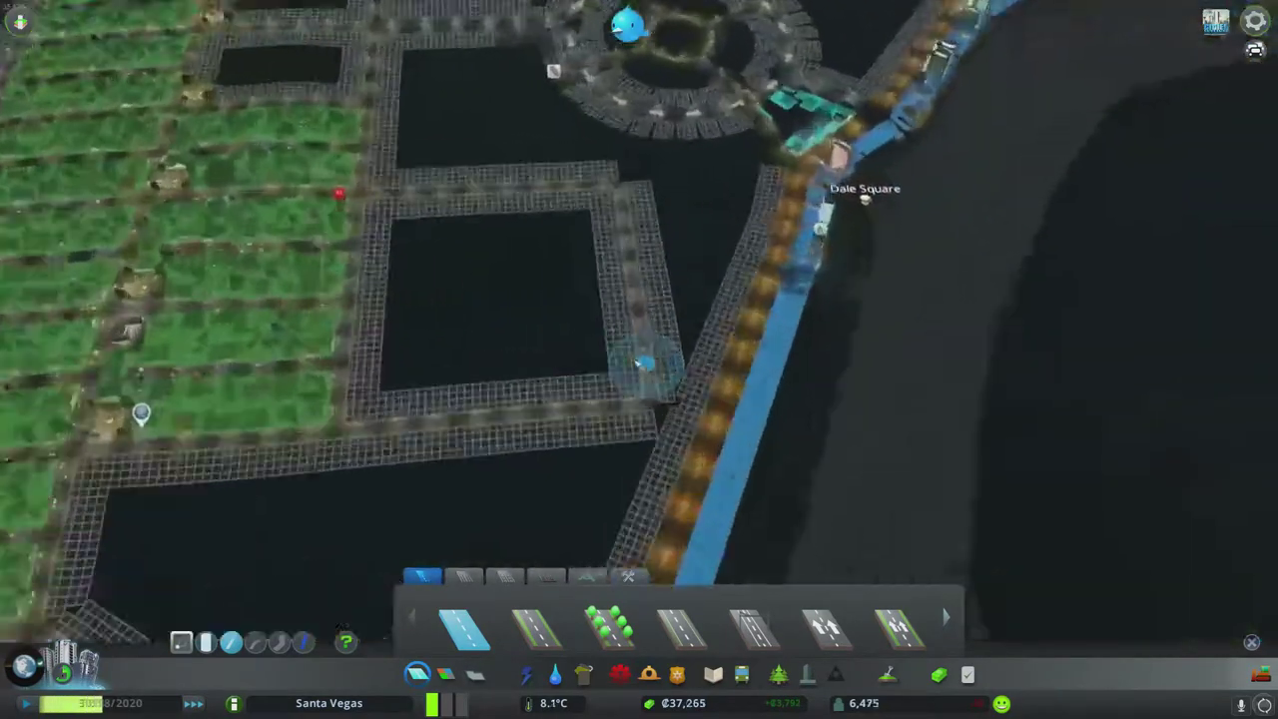
scroll(638, 360, "up", 5)
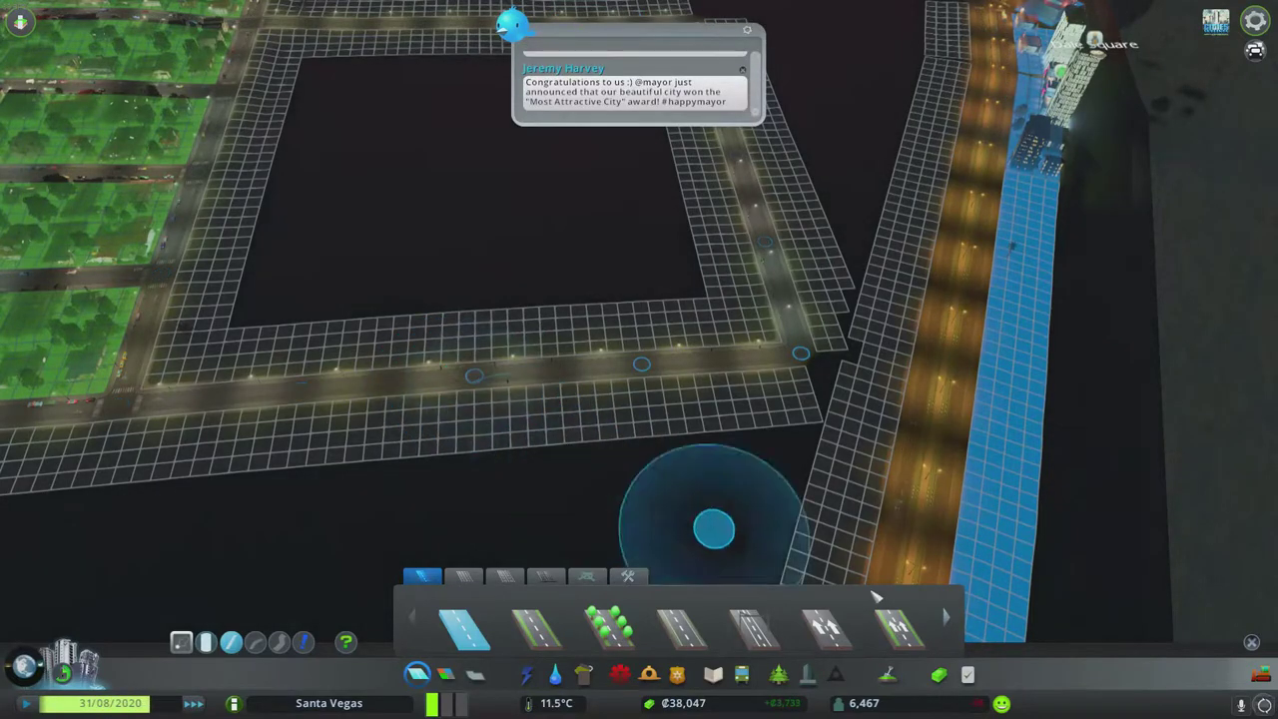
Step: Bulldoze two middle pieces of Ashton Street
key("b")
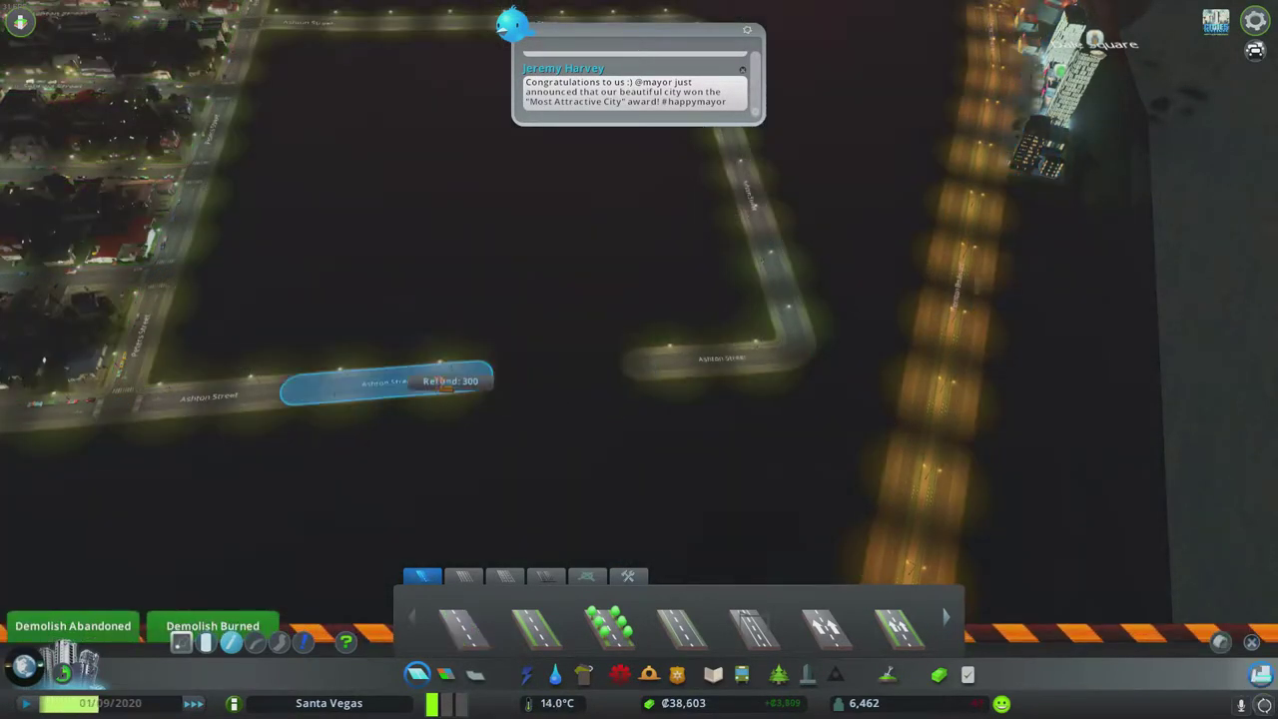
left_click(559, 372)
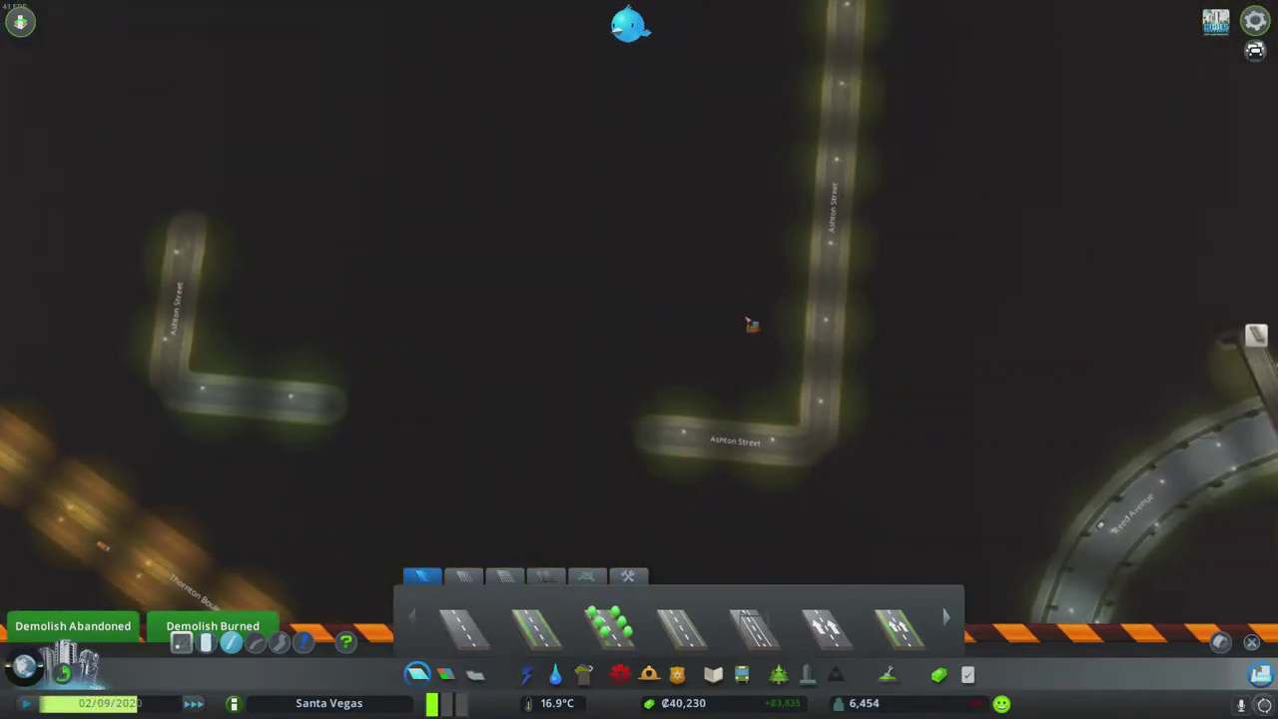
scroll(726, 421, "down", 3)
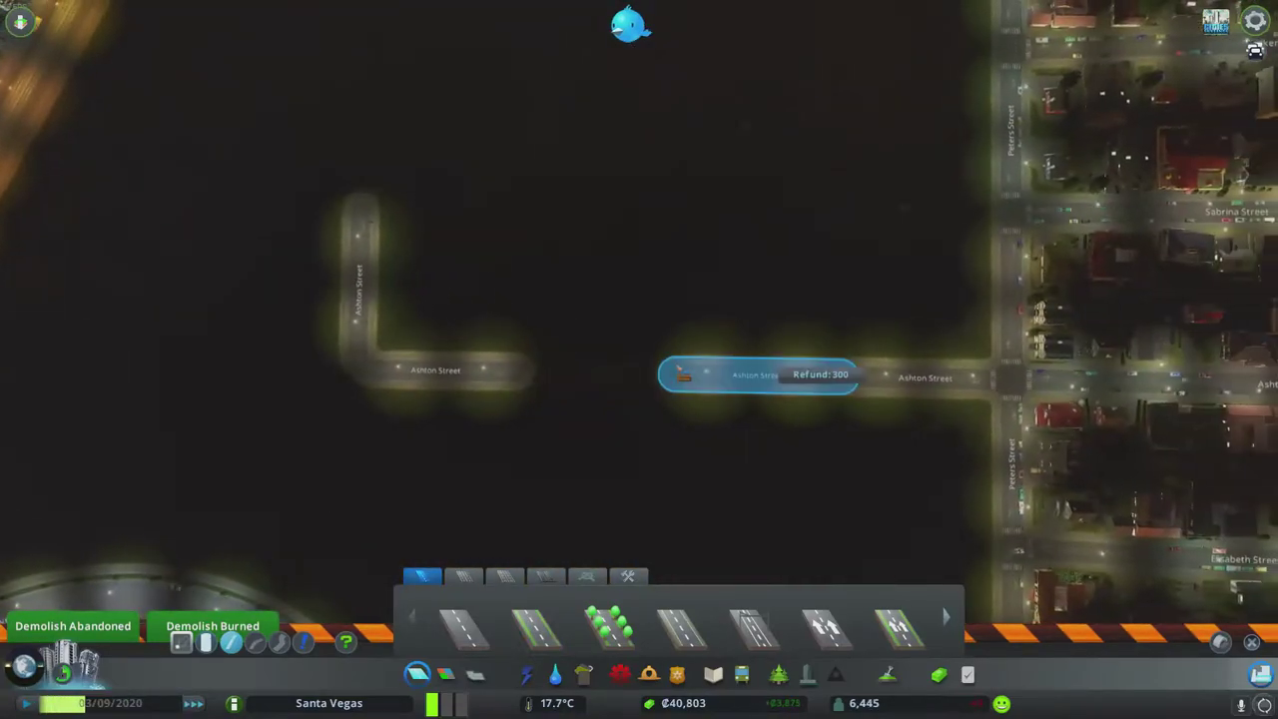
left_click(692, 373)
scroll(645, 369, "down", 3)
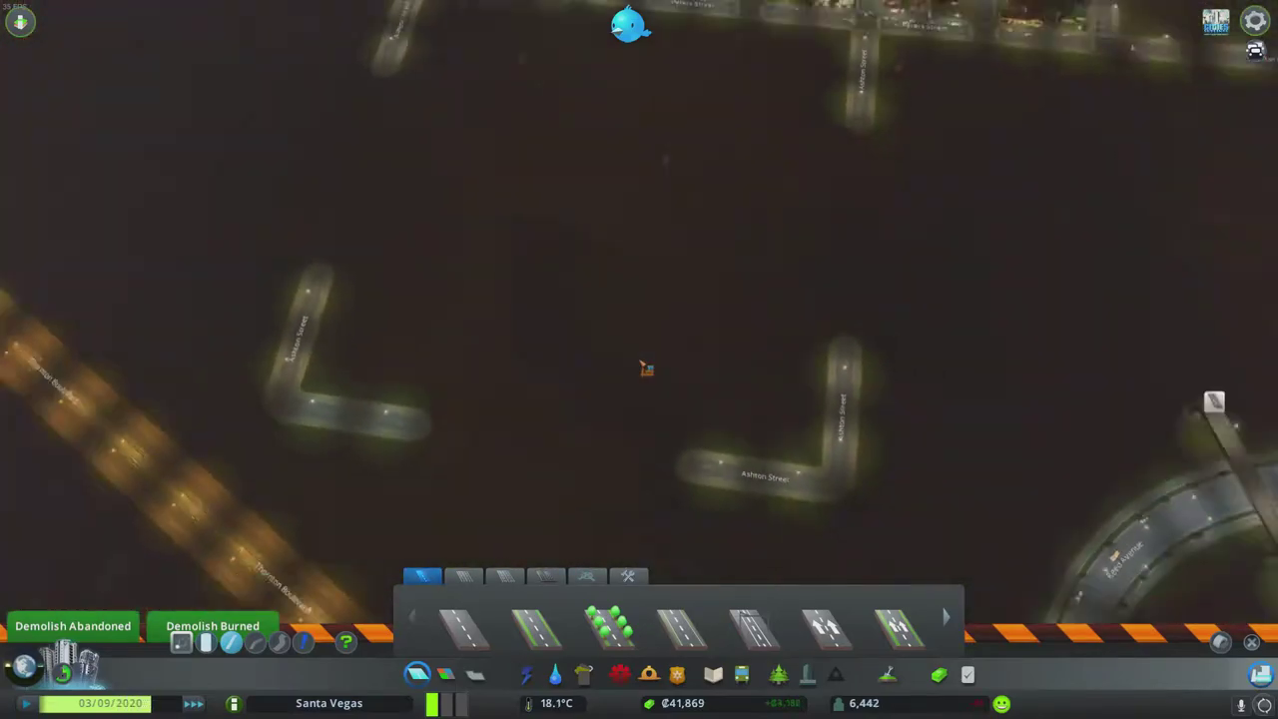
scroll(646, 369, "down", 2)
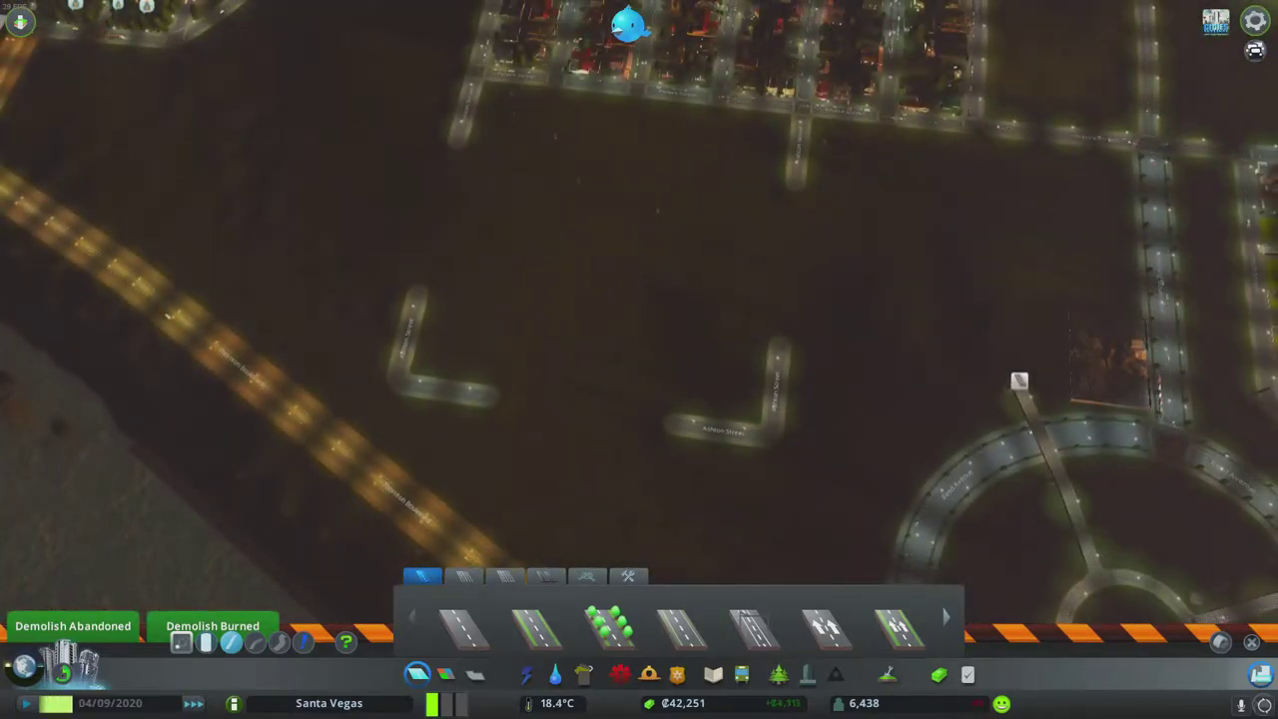
scroll(639, 359, "down", 4)
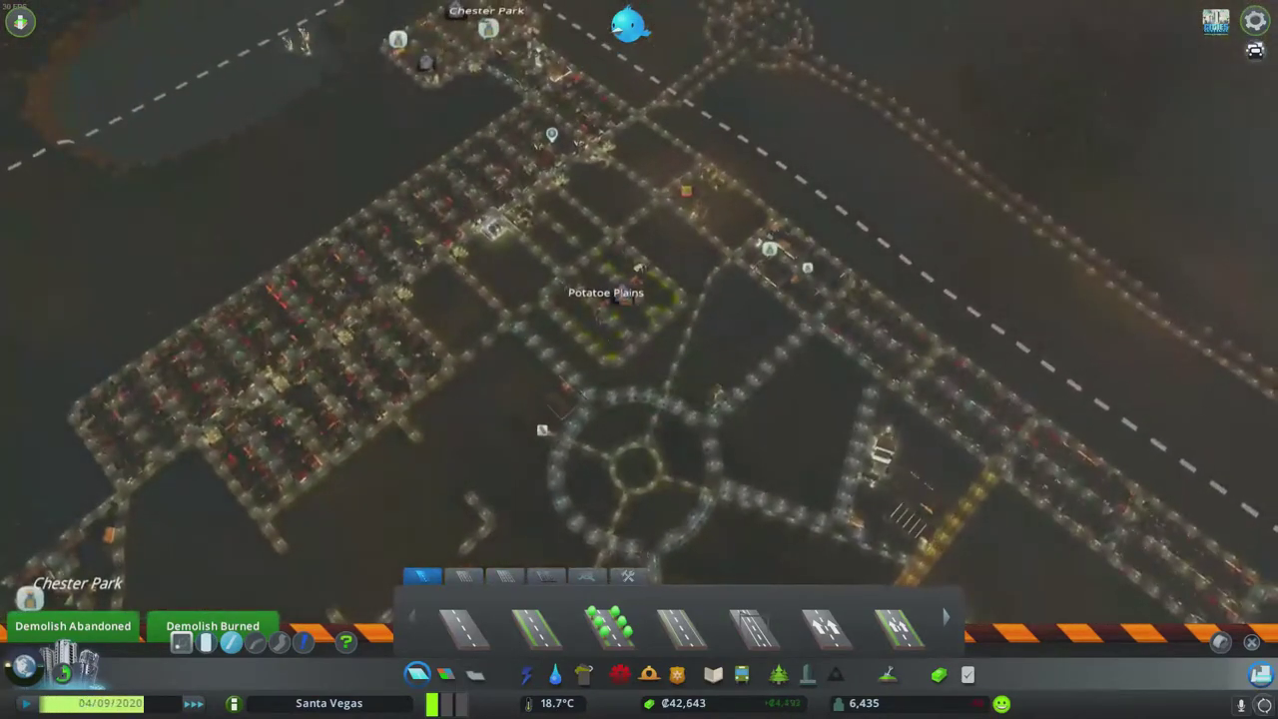
scroll(639, 299, "up", 4)
scroll(638, 359, "down", 3)
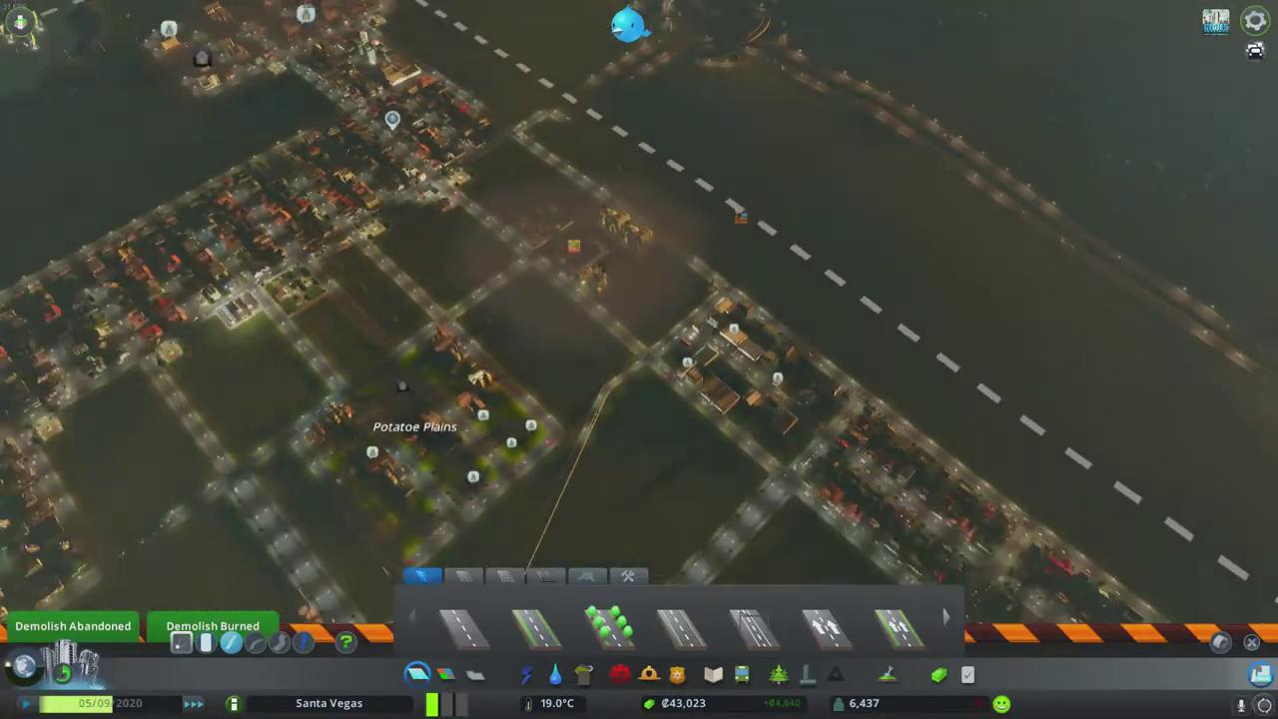
scroll(738, 215, "down", 5)
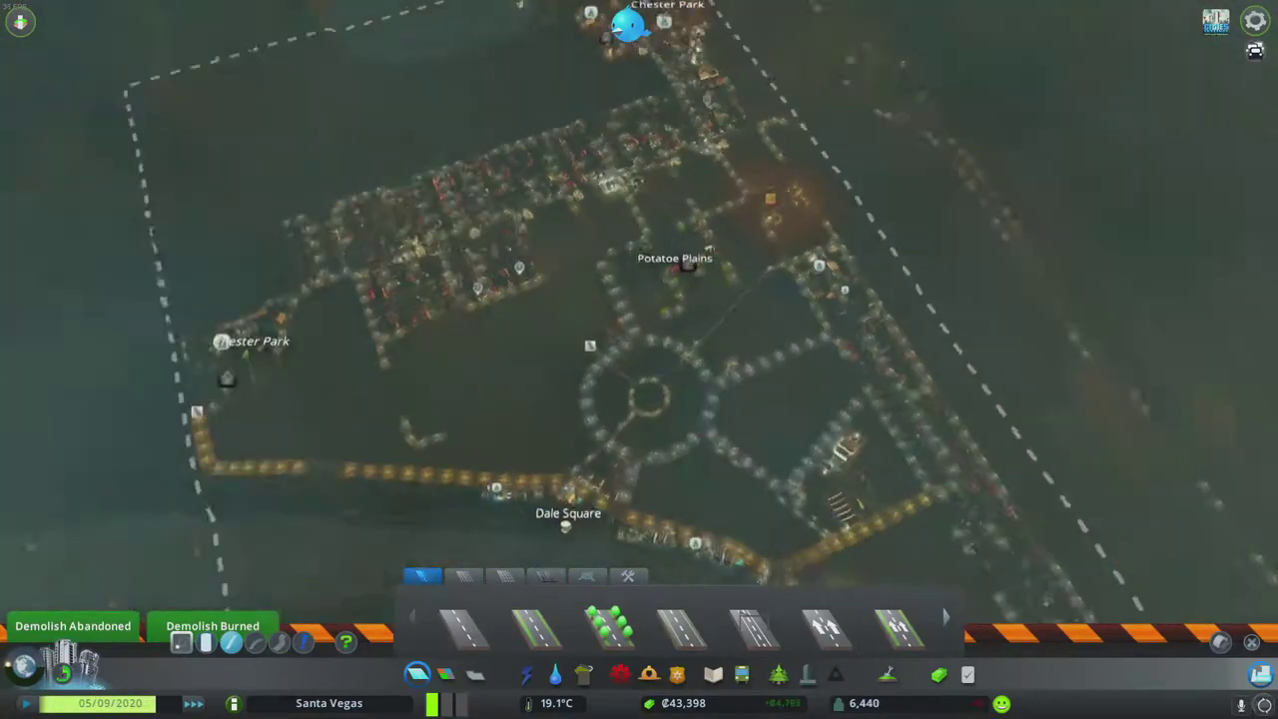
scroll(664, 402, "up", 5)
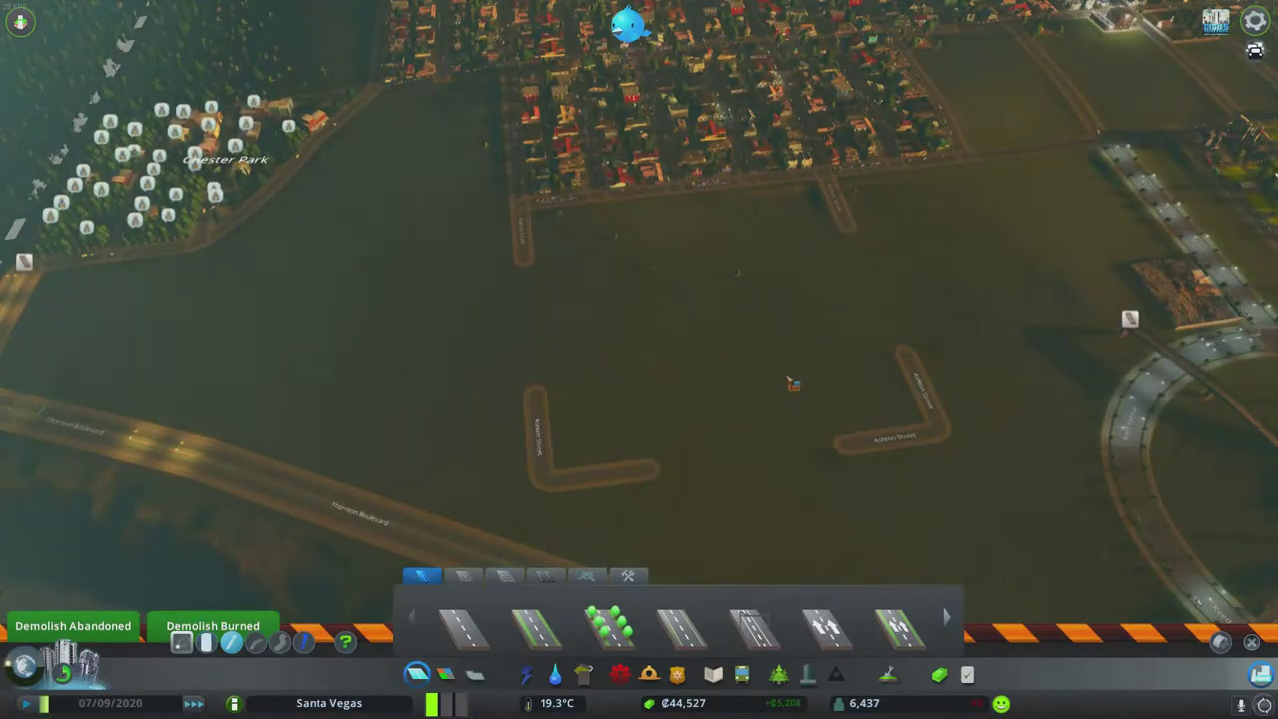
scroll(792, 380, "up", 1)
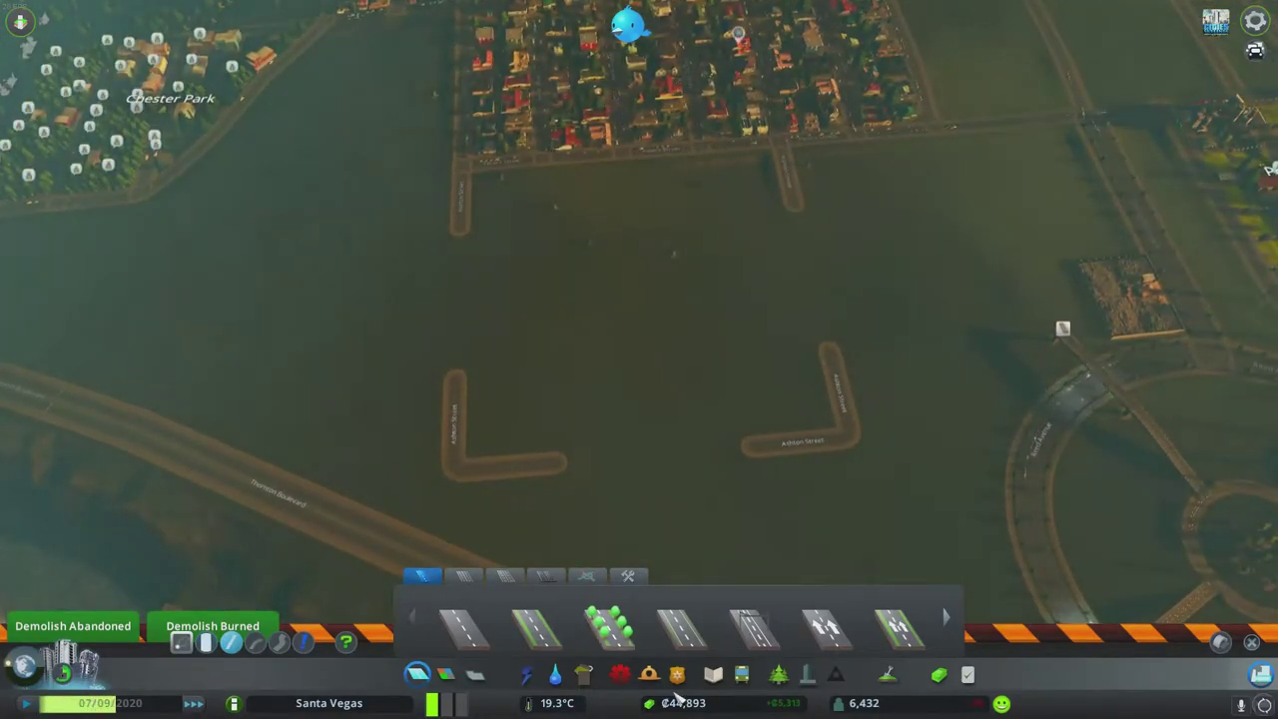
scroll(639, 360, "down", 1)
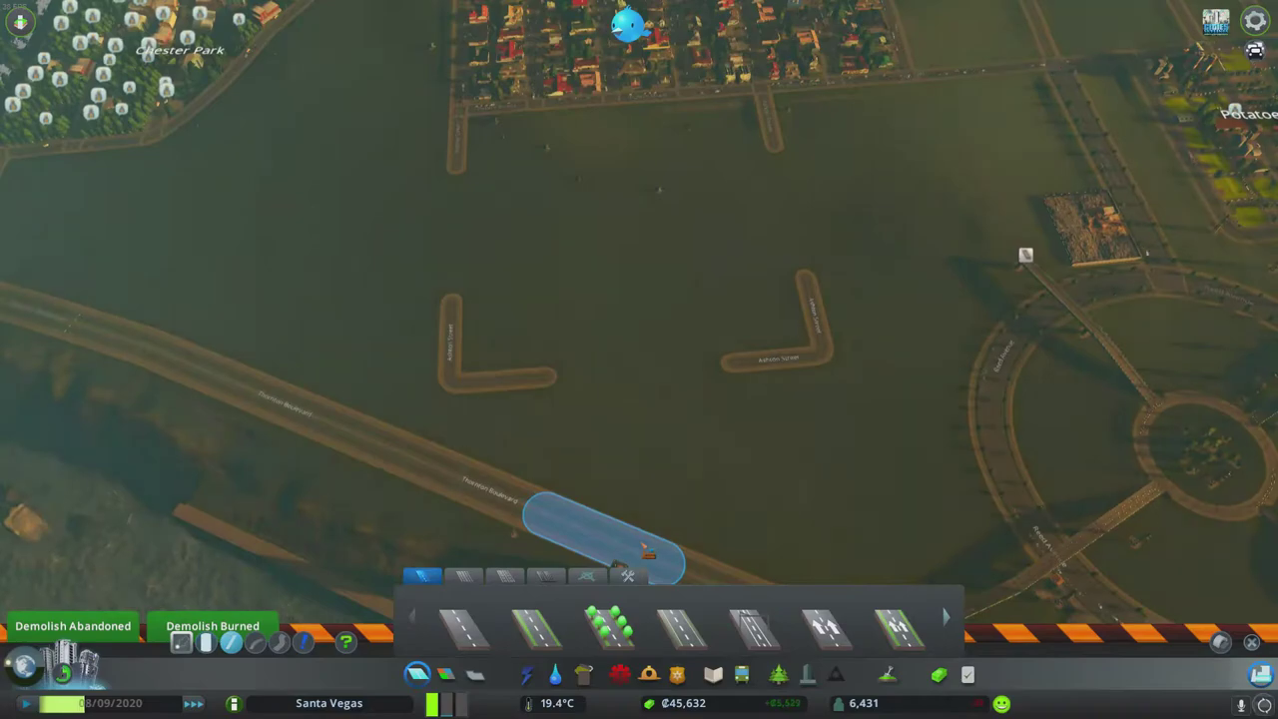
scroll(635, 297, "down", 3)
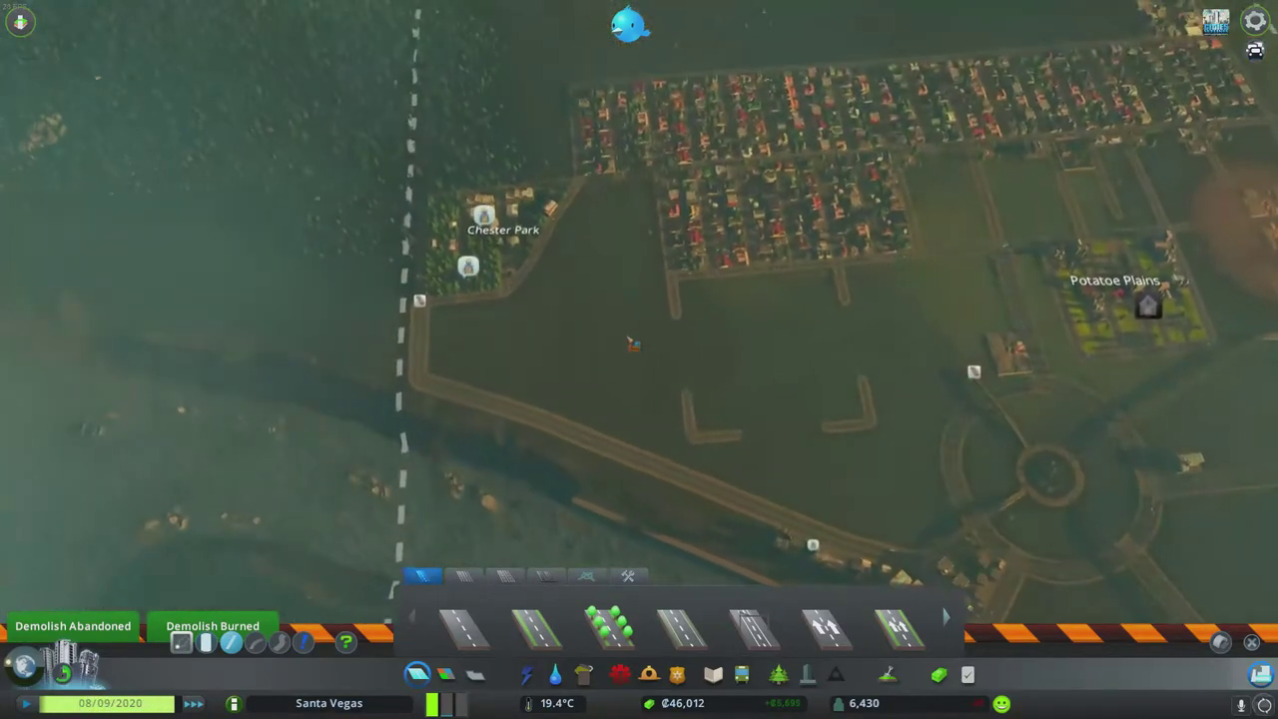
scroll(599, 359, "up", 3)
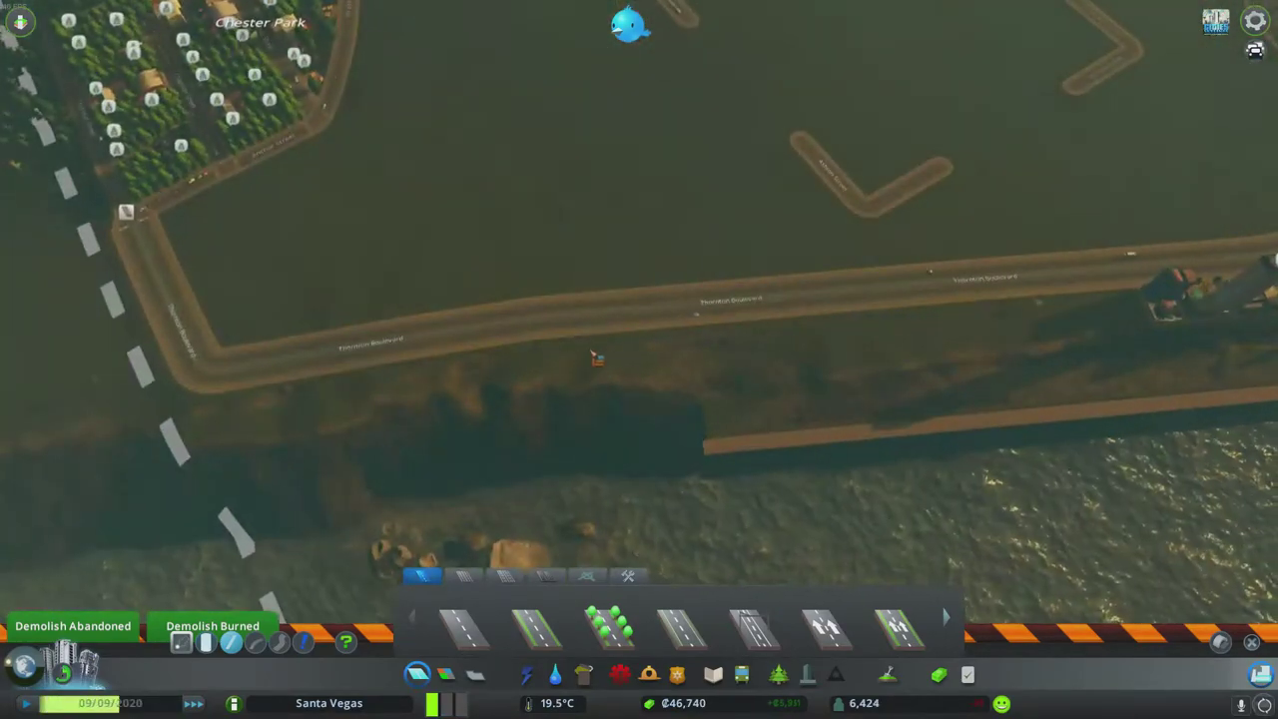
scroll(587, 371, "down", 5)
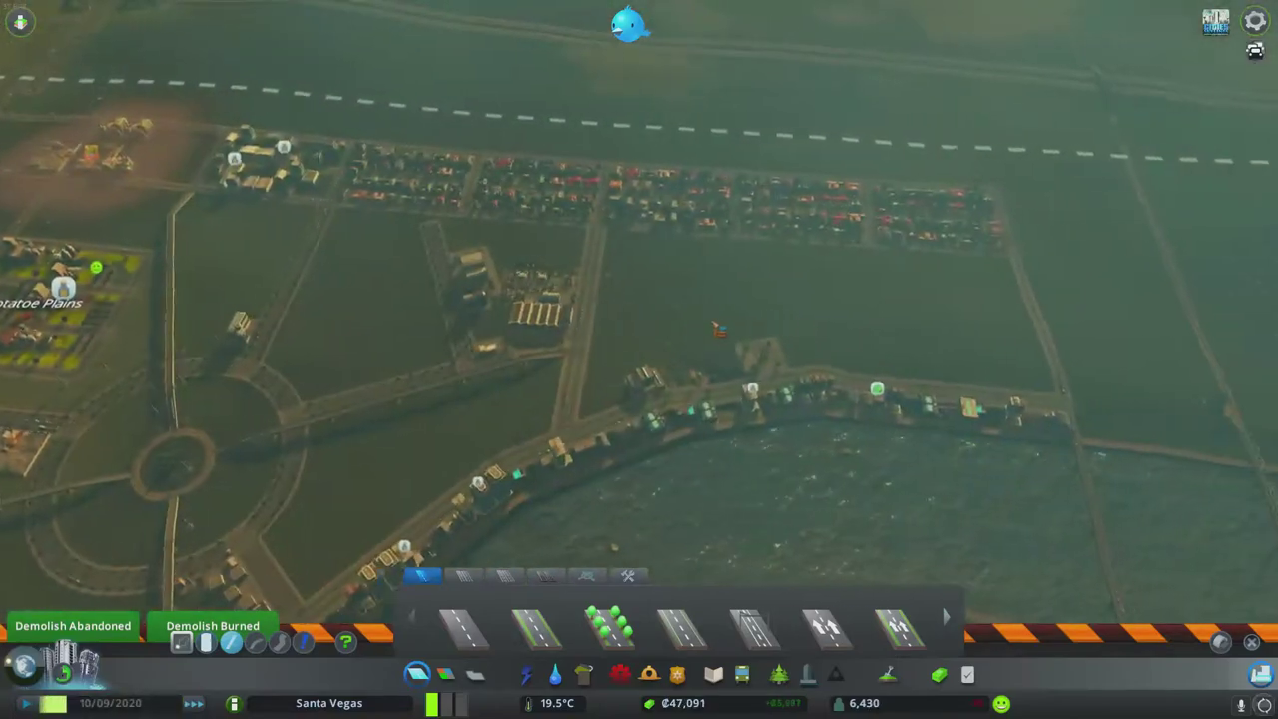
scroll(737, 268, "up", 4)
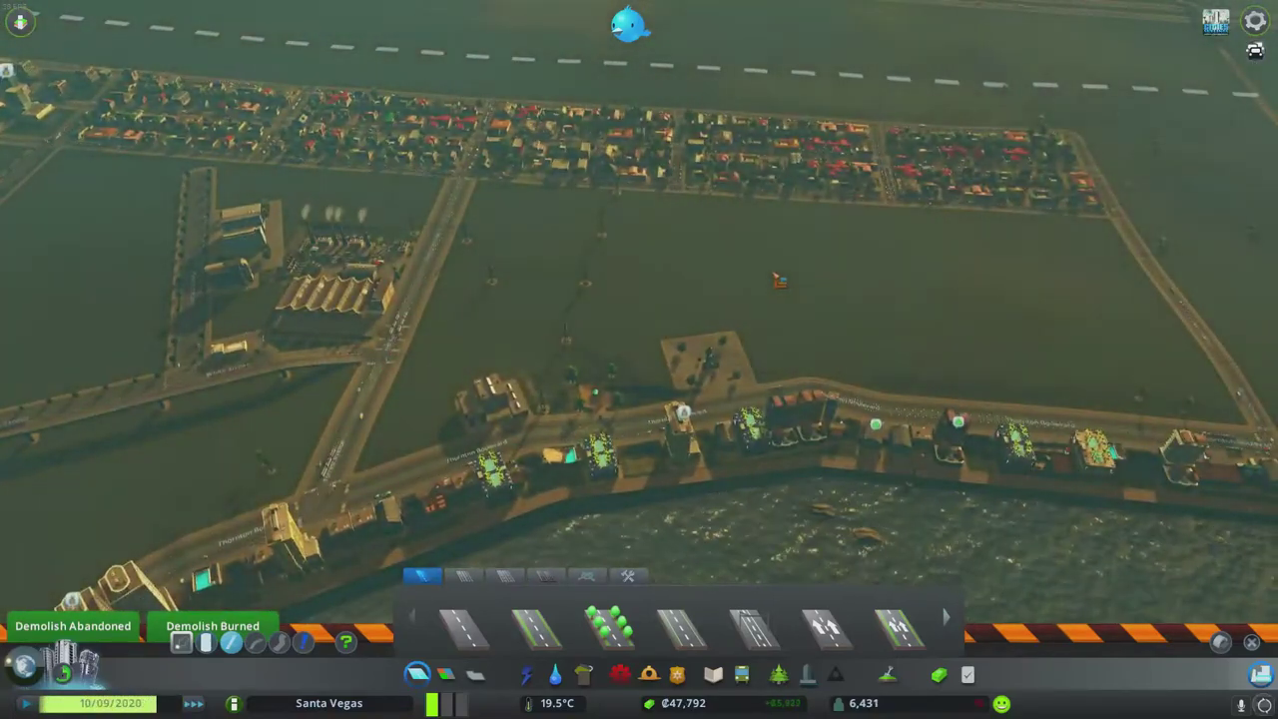
scroll(736, 267, "up", 3)
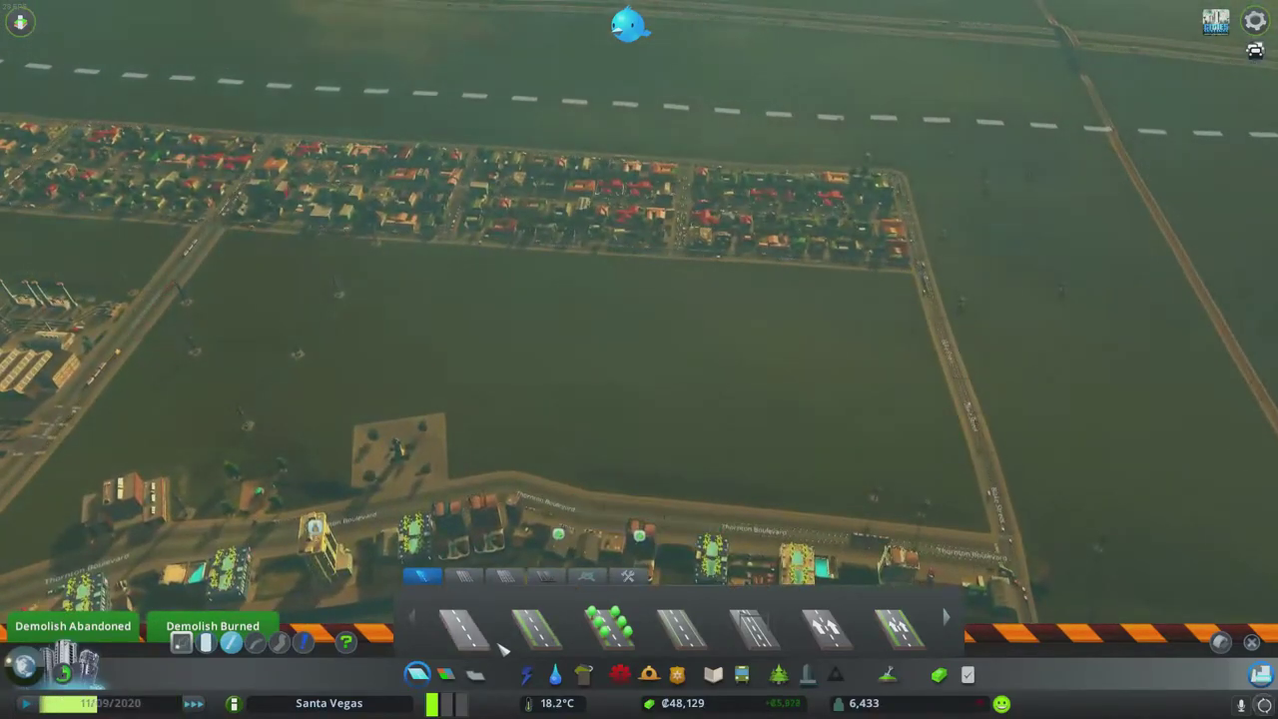
Step: Draw a road from the residential rows down to the coastal road
left_click(459, 627)
scroll(699, 299, "up", 3)
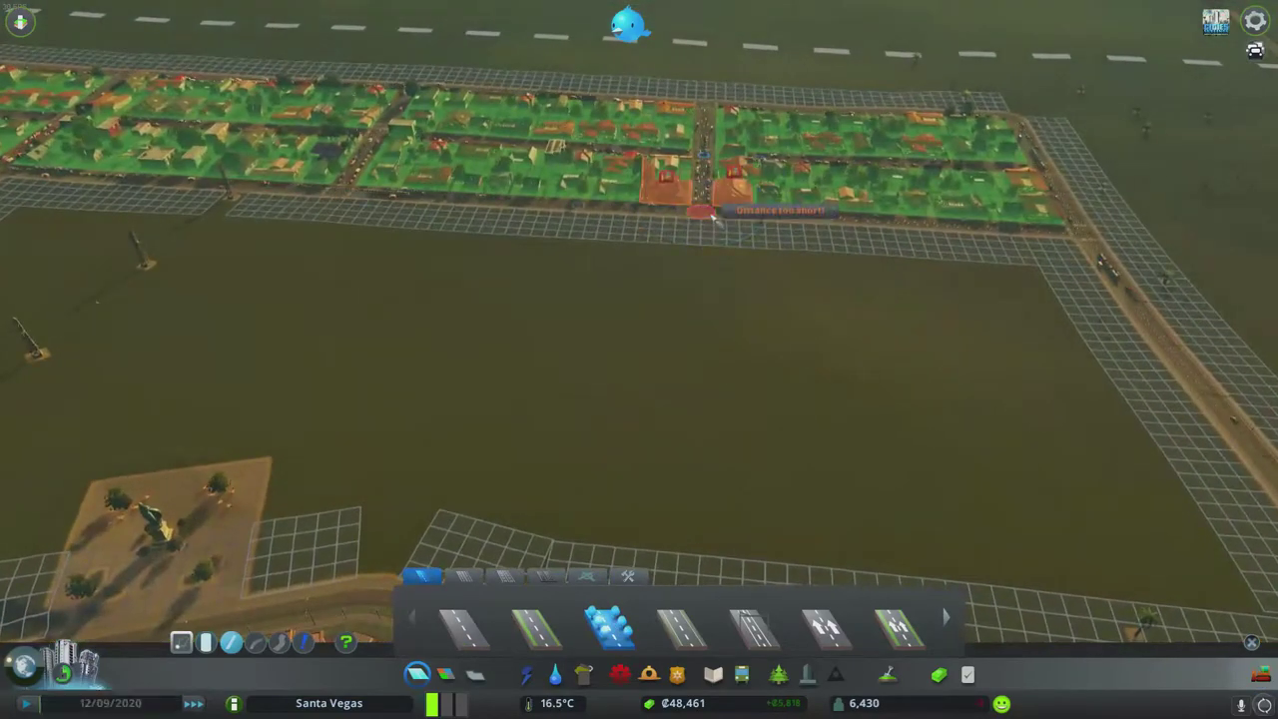
left_click(719, 212)
left_click(679, 538)
scroll(823, 395, "down", 2)
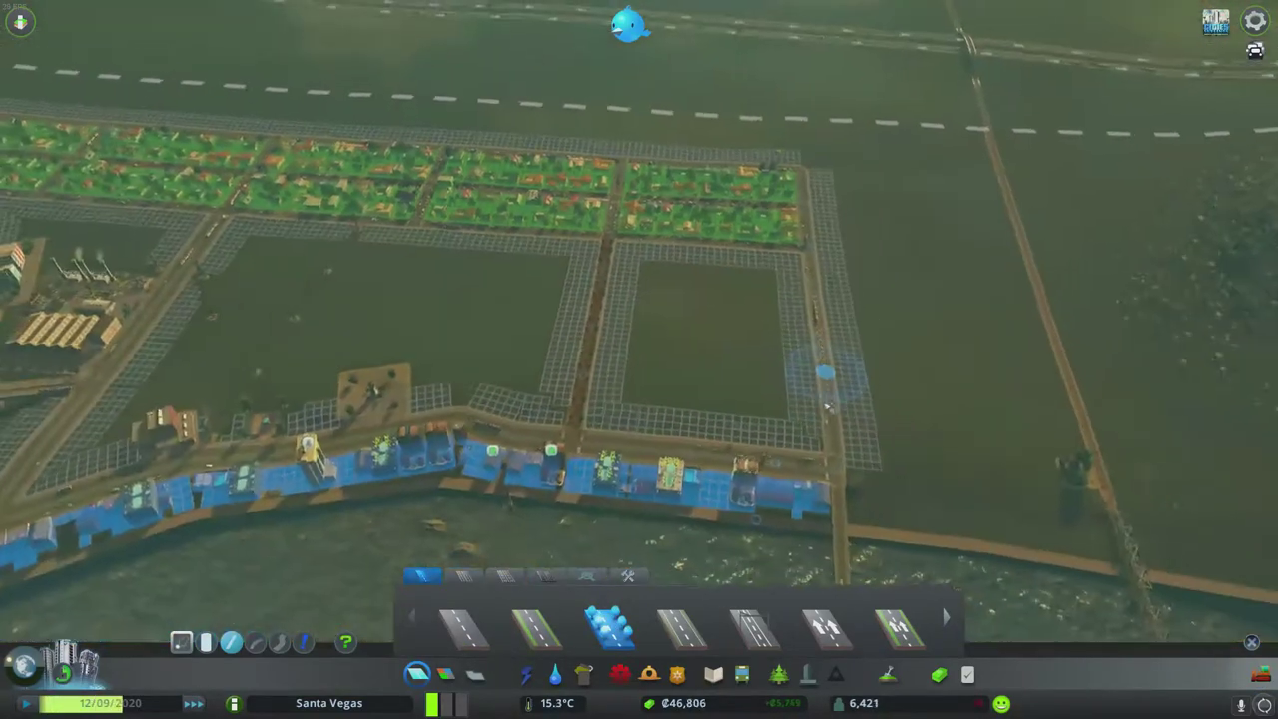
scroll(824, 394, "up", 3)
scroll(699, 299, "up", 2)
Step: Zone the cells around the new block as high-density residential
left_click(447, 675)
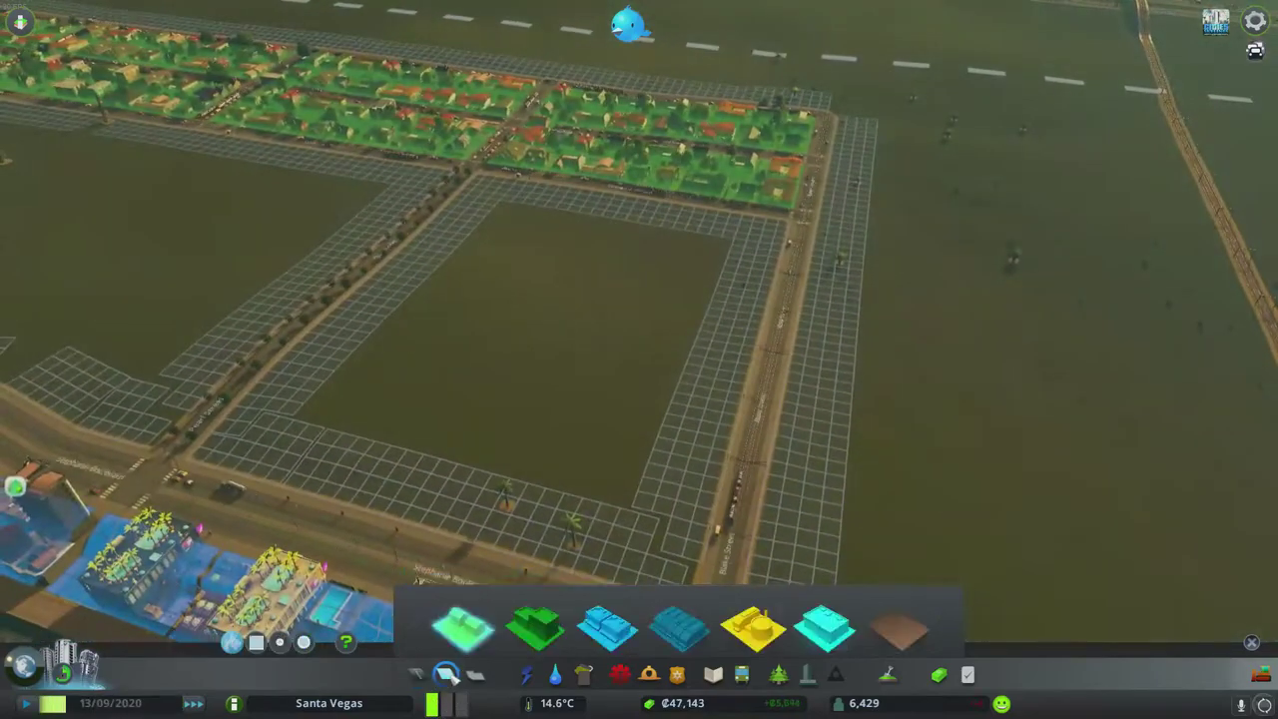
key("d")
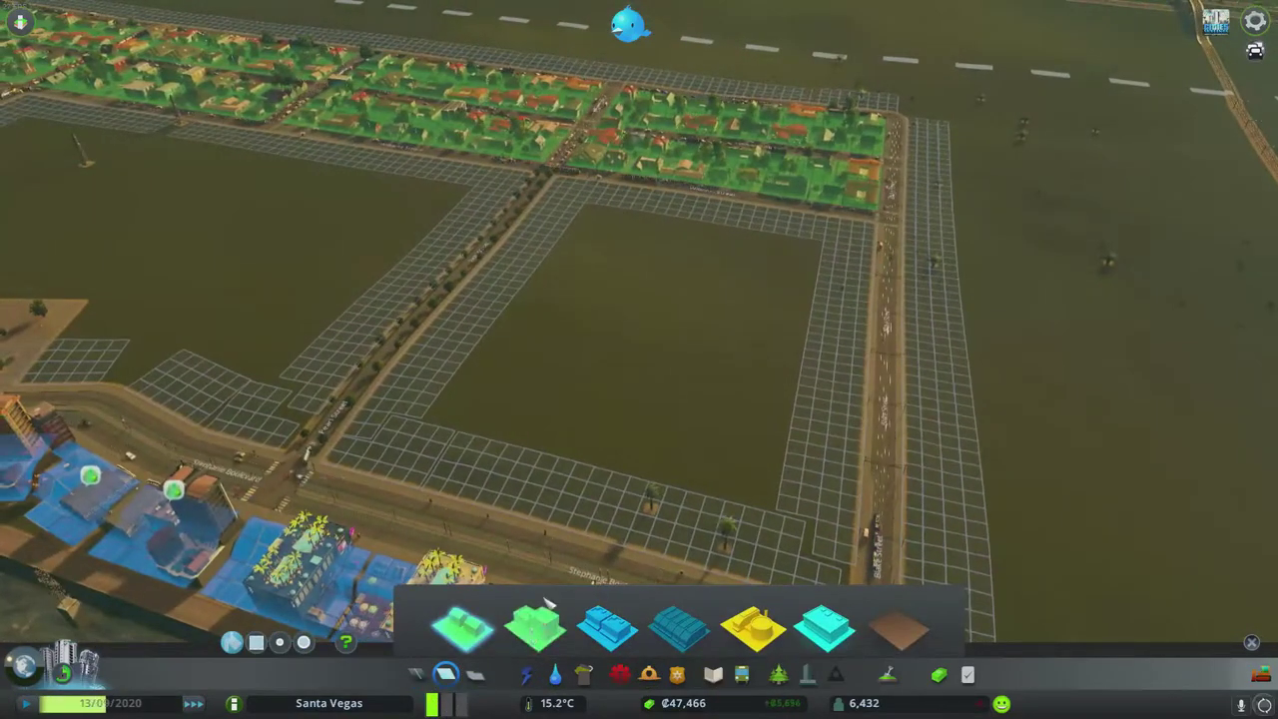
left_click(540, 623)
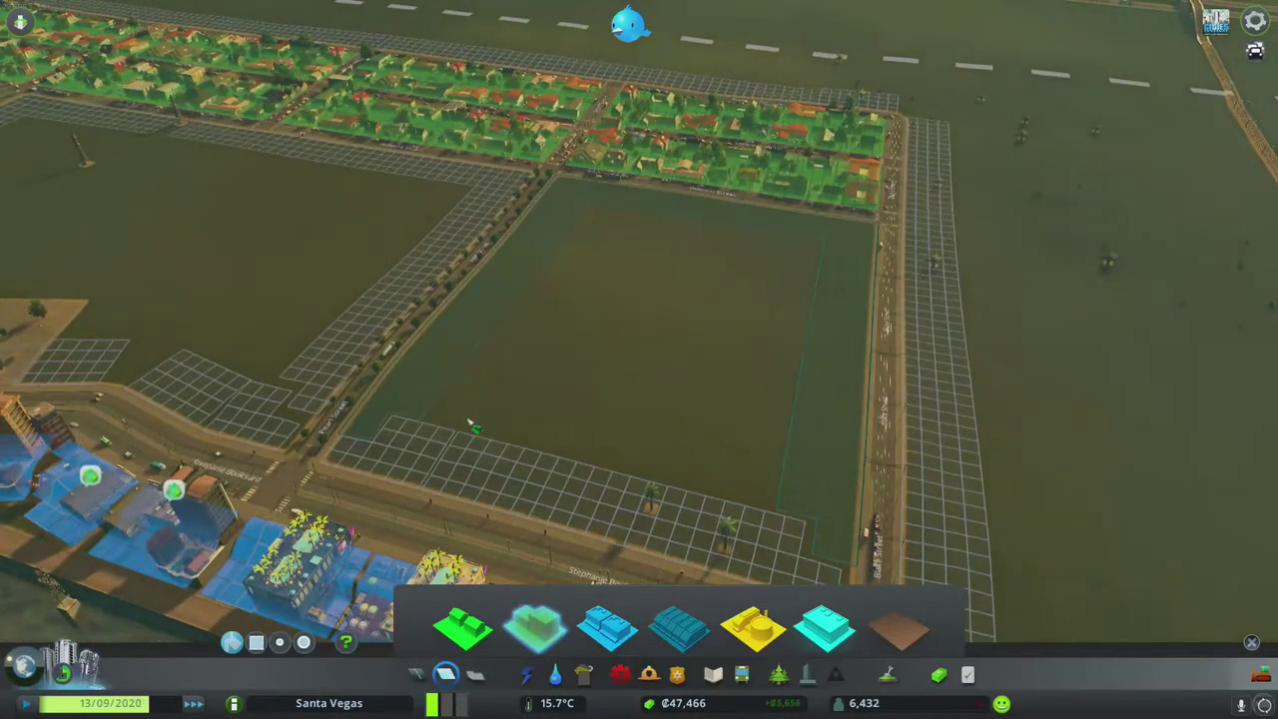
left_click(487, 458)
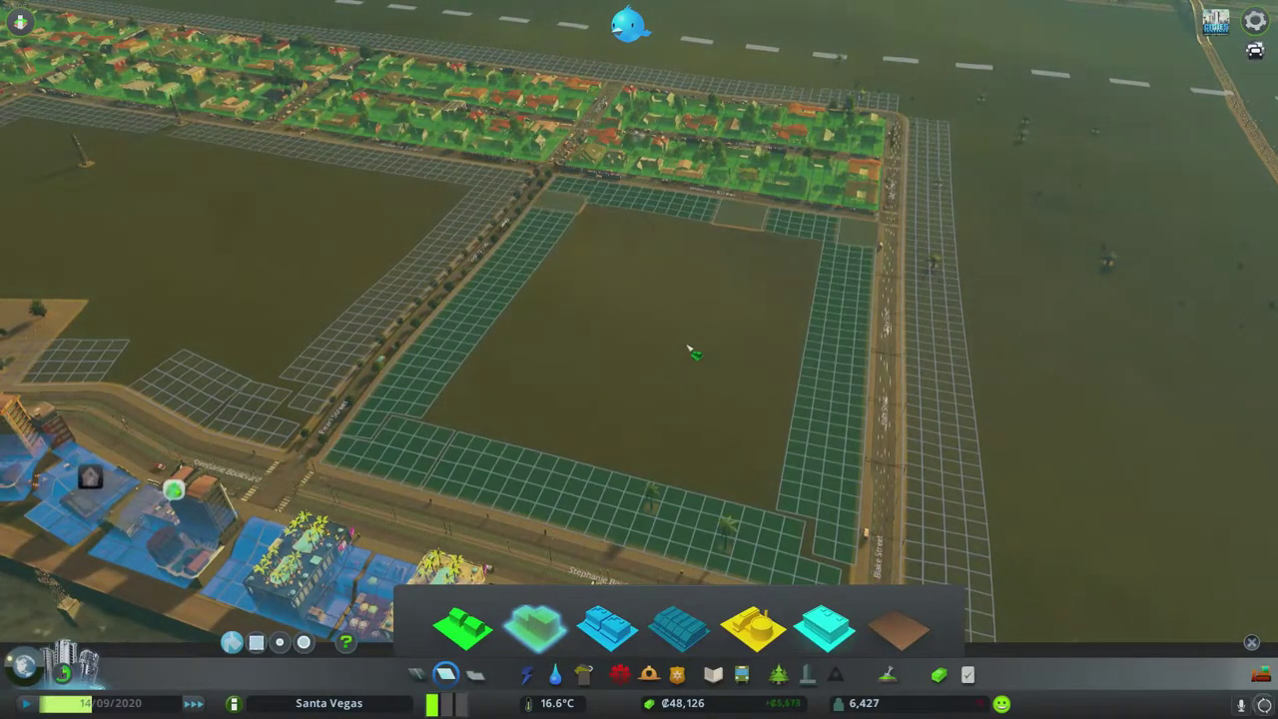
scroll(706, 343, "down", 3)
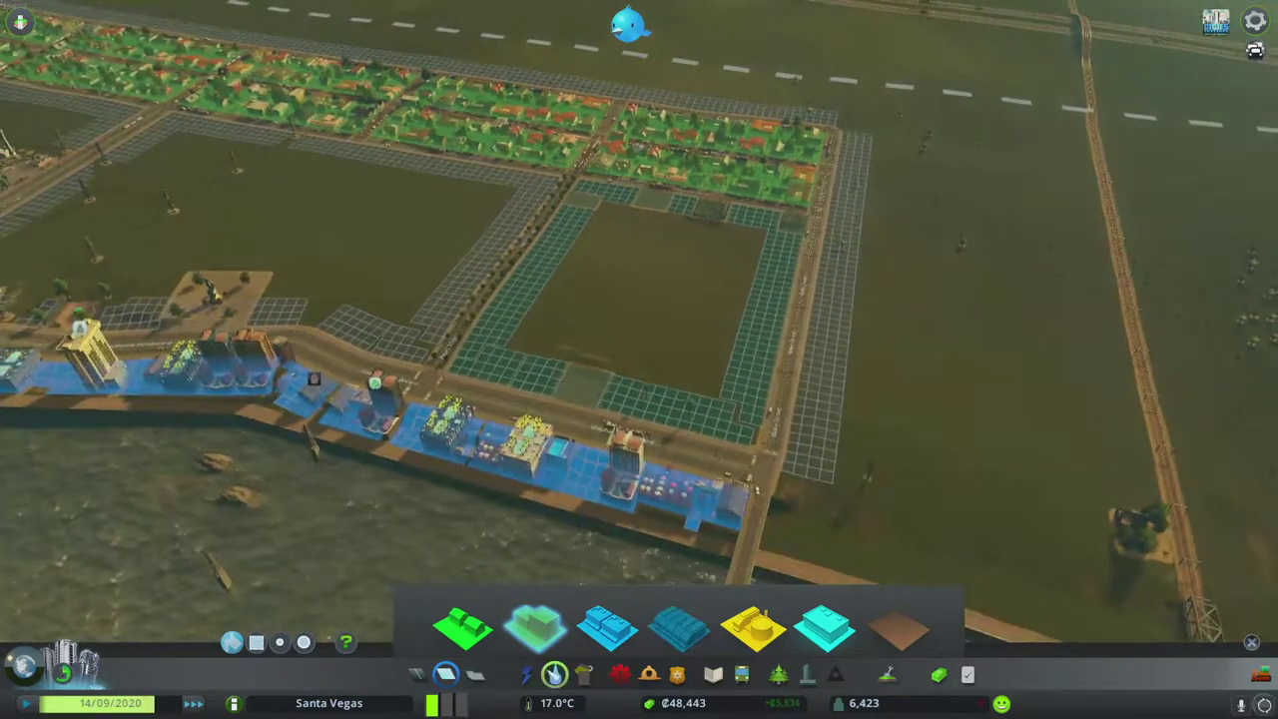
Step: Switch to the heating network and lay two heating pipes along the new roads
left_click(554, 675)
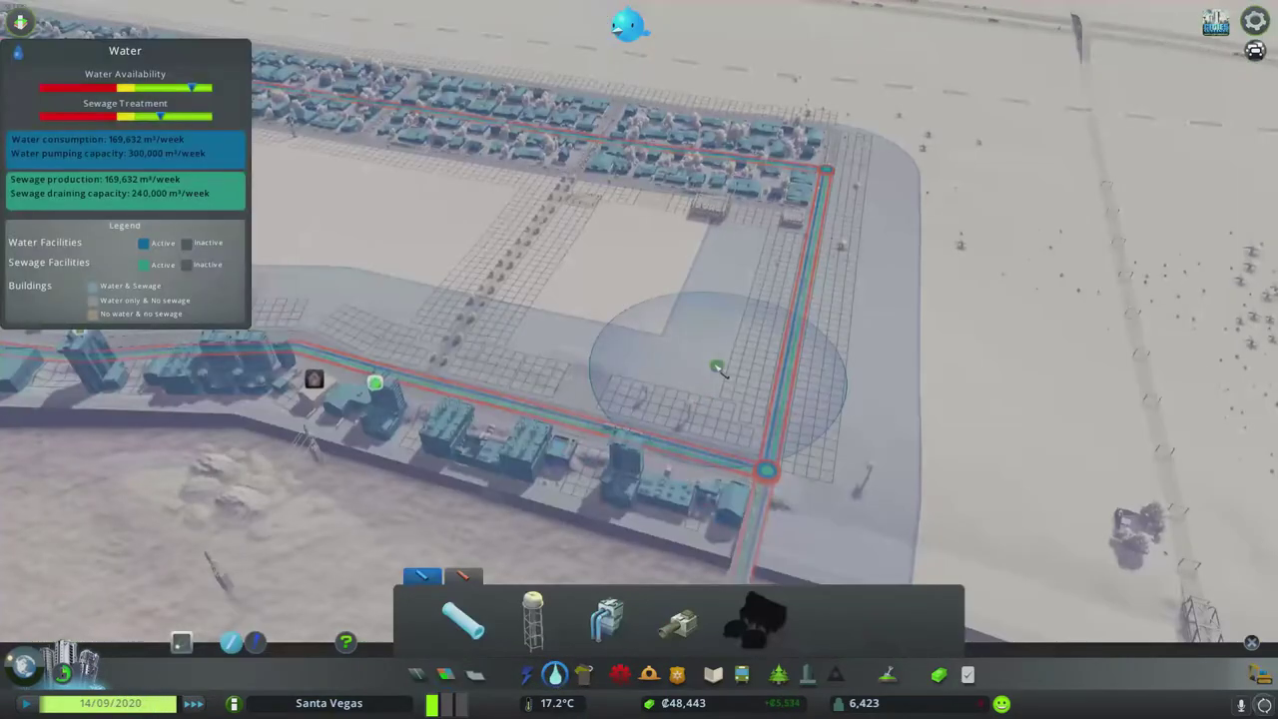
scroll(759, 340, "up", 3)
left_click(464, 577)
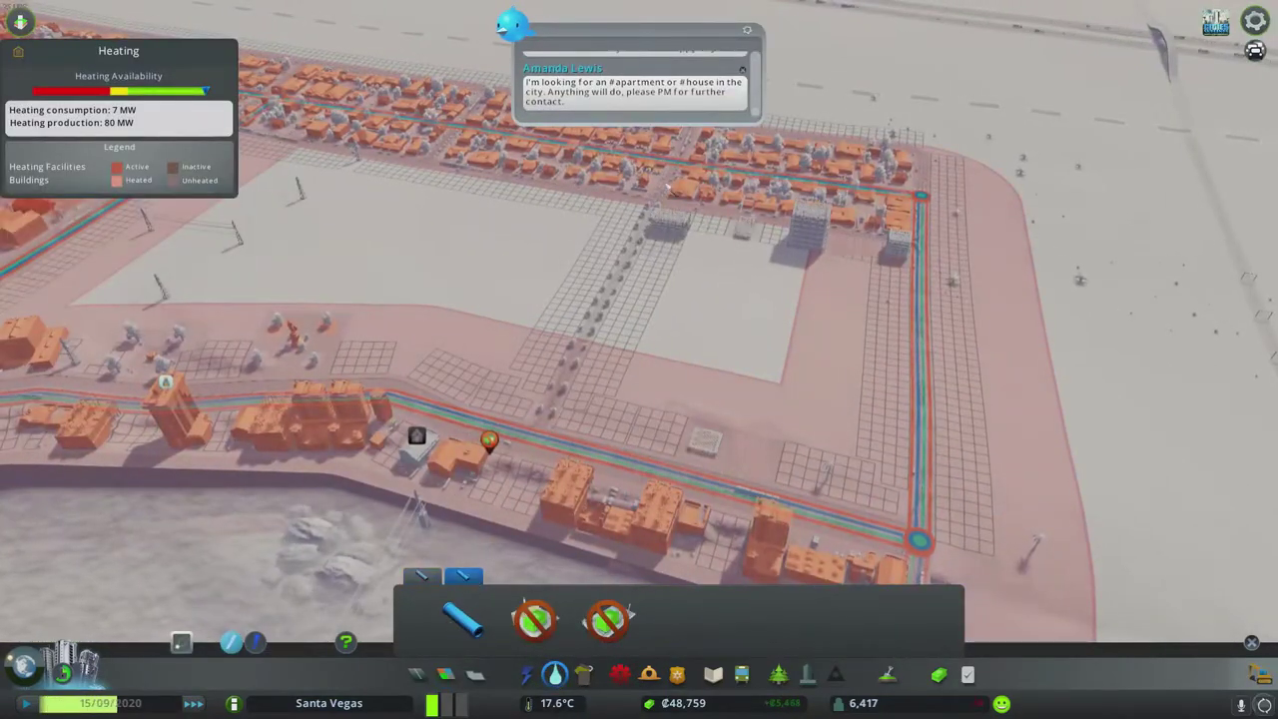
left_click(763, 182)
left_click(647, 459)
left_click(729, 200)
left_click(604, 486)
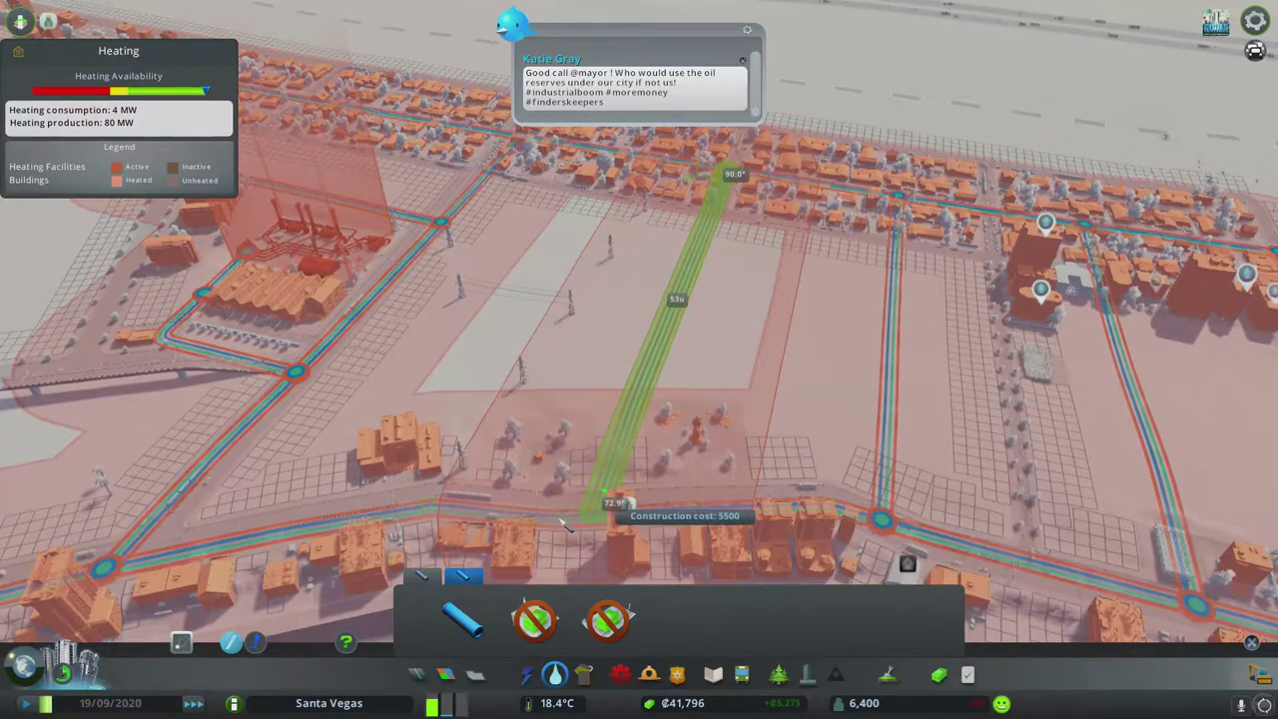
Step: Cancel an unfinished pipe and add short heating branches off the vertical pipe
right_click(566, 526)
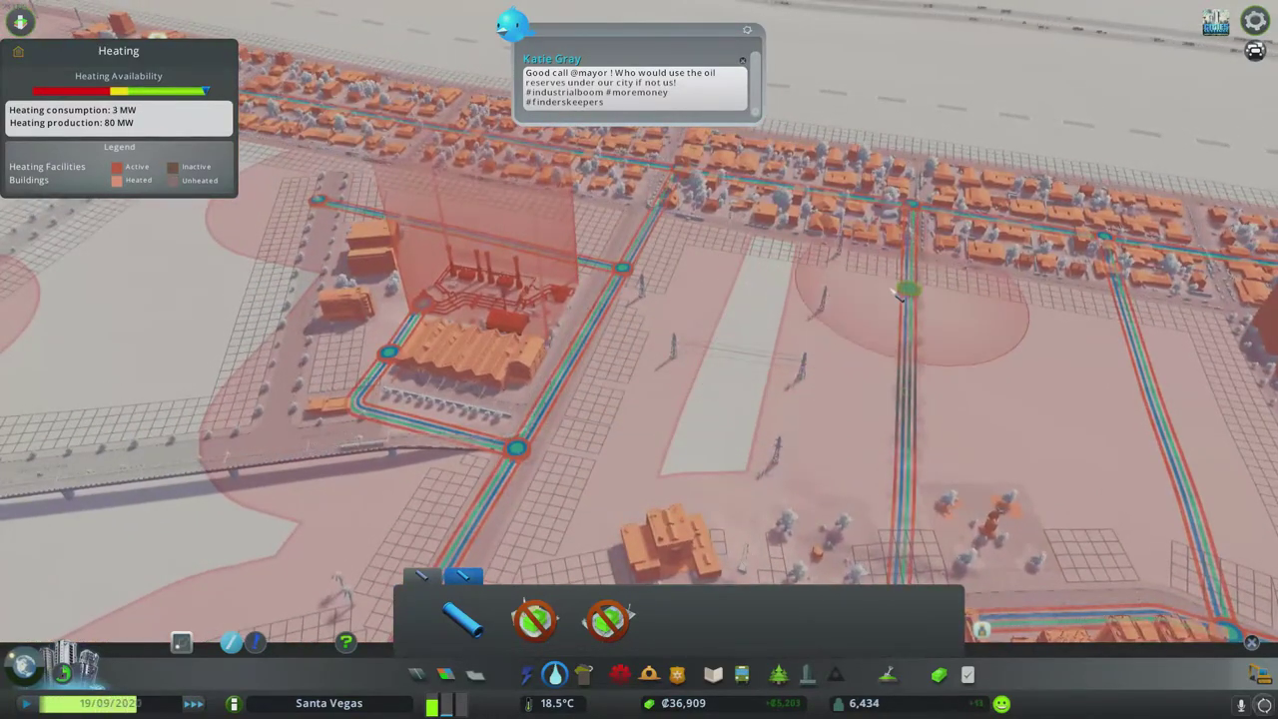
left_click(819, 289)
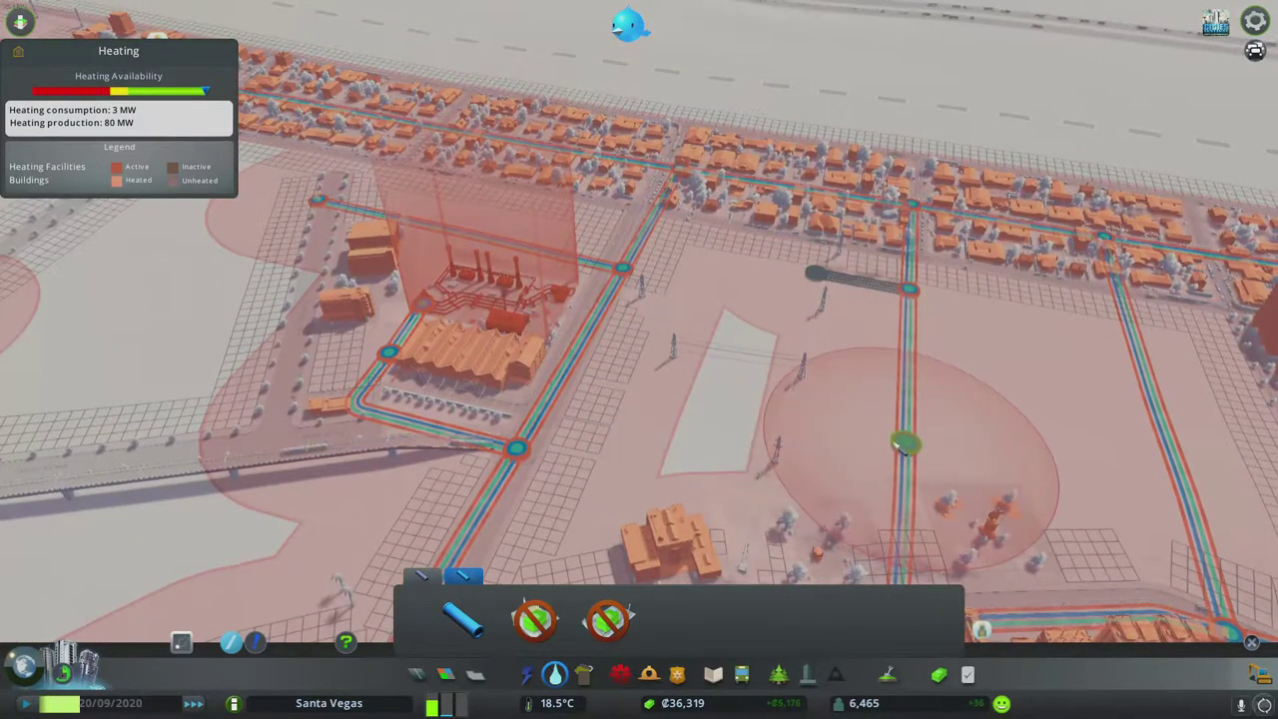
left_click(903, 448)
left_click(769, 429)
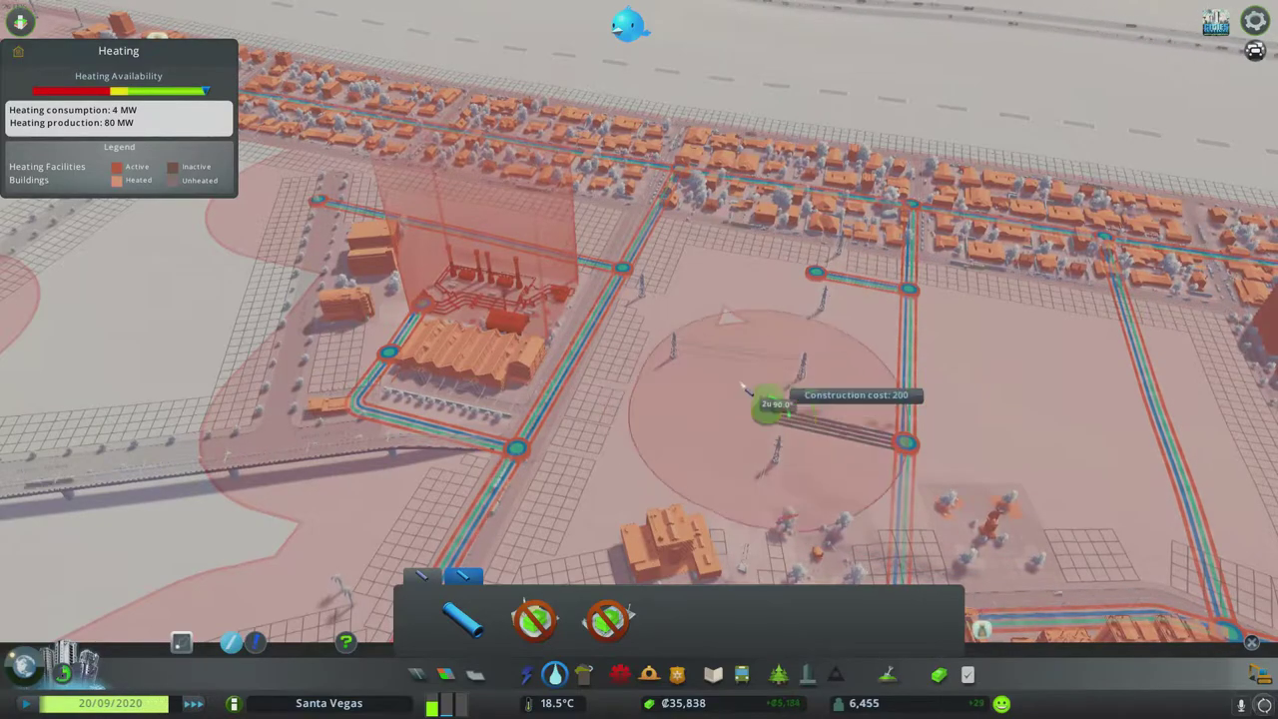
scroll(756, 387, "down", 5)
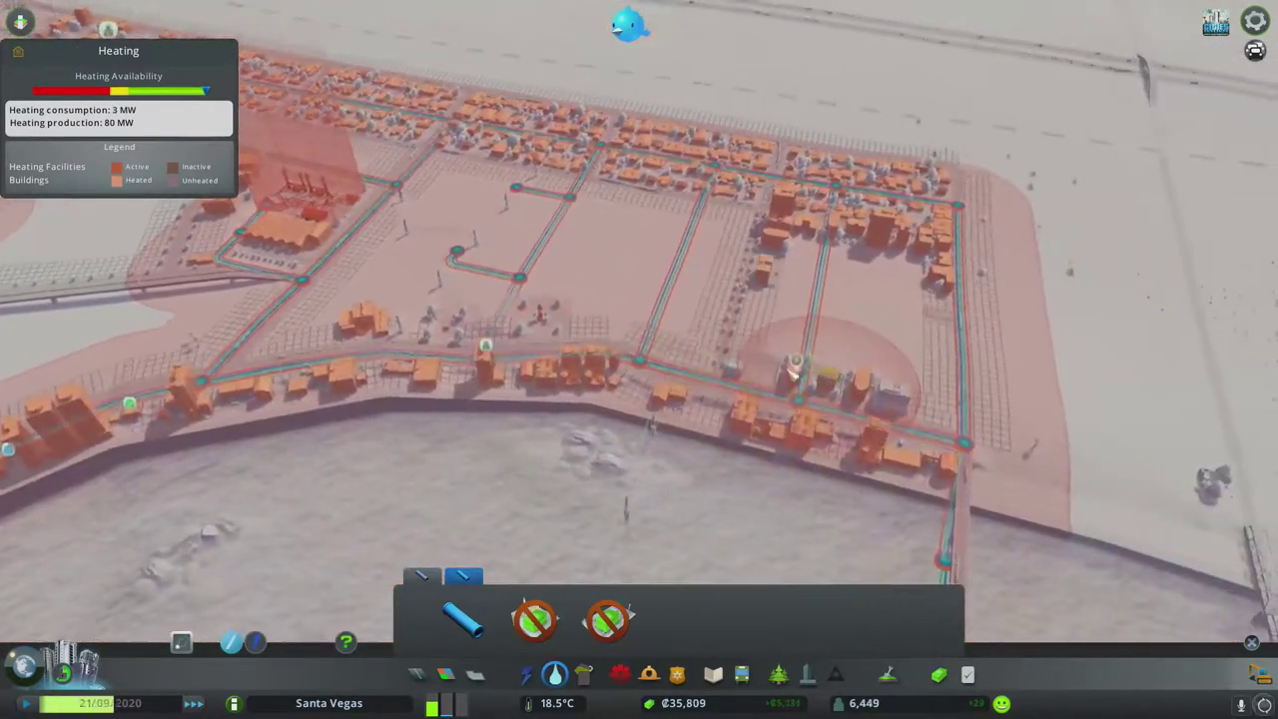
Step: Paint commercial and low-density residential zones along the waterfront road, then exit zoning
key("Escape")
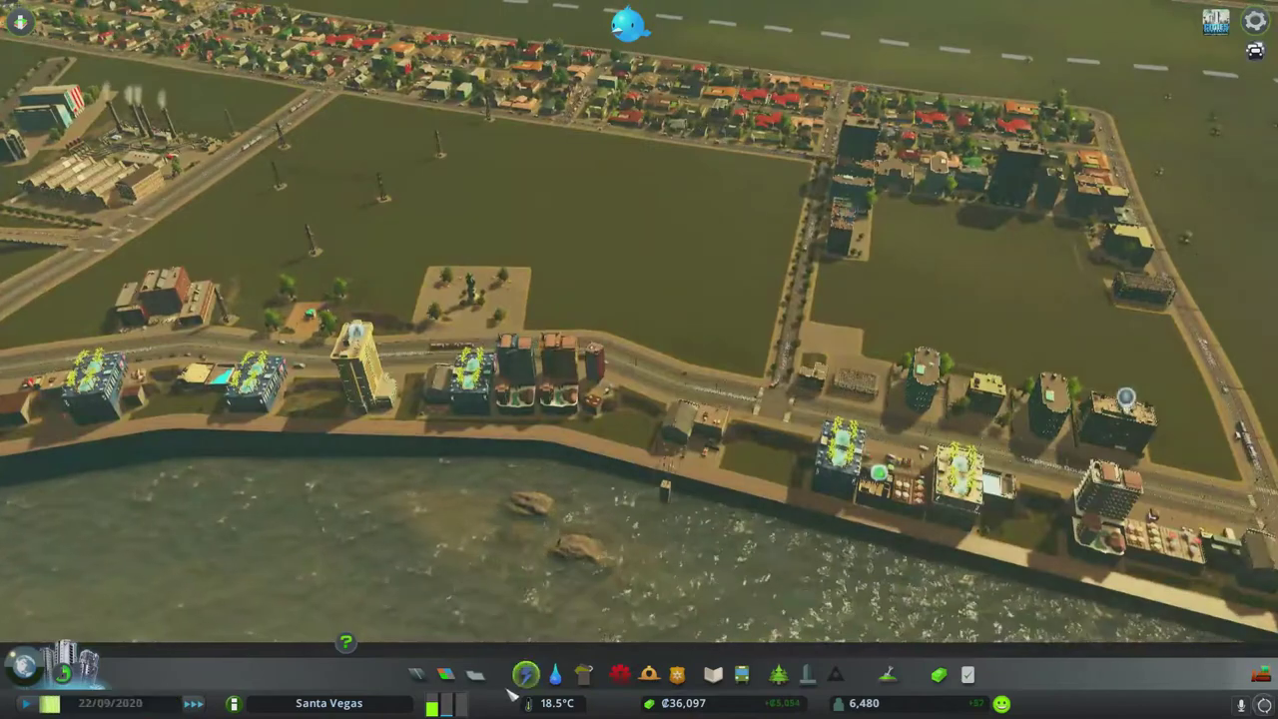
left_click(446, 674)
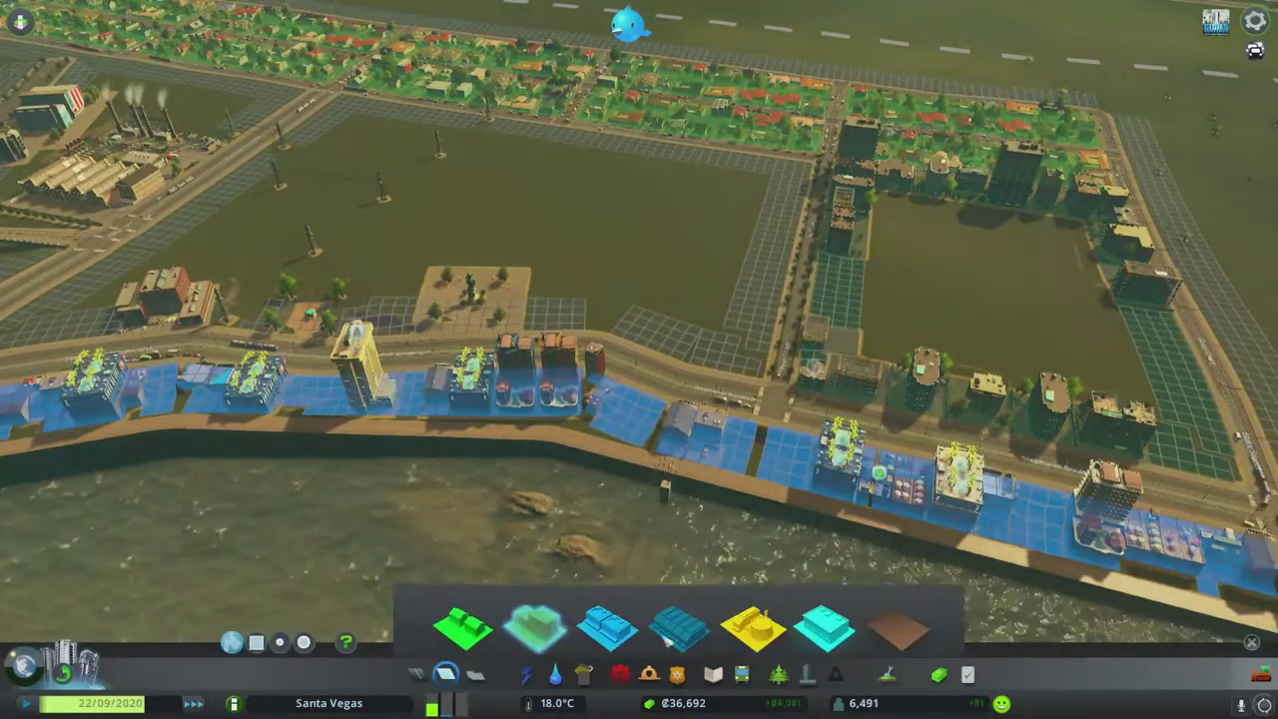
left_click(679, 627)
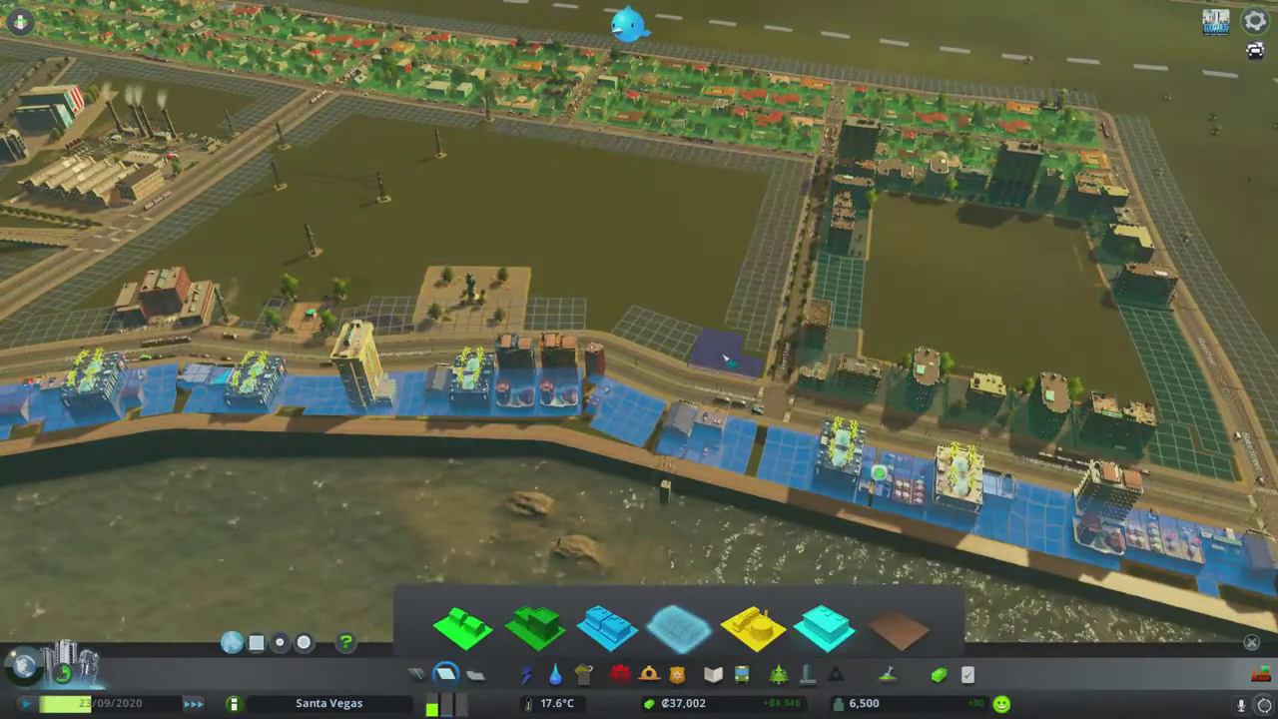
scroll(547, 321, "up", 2)
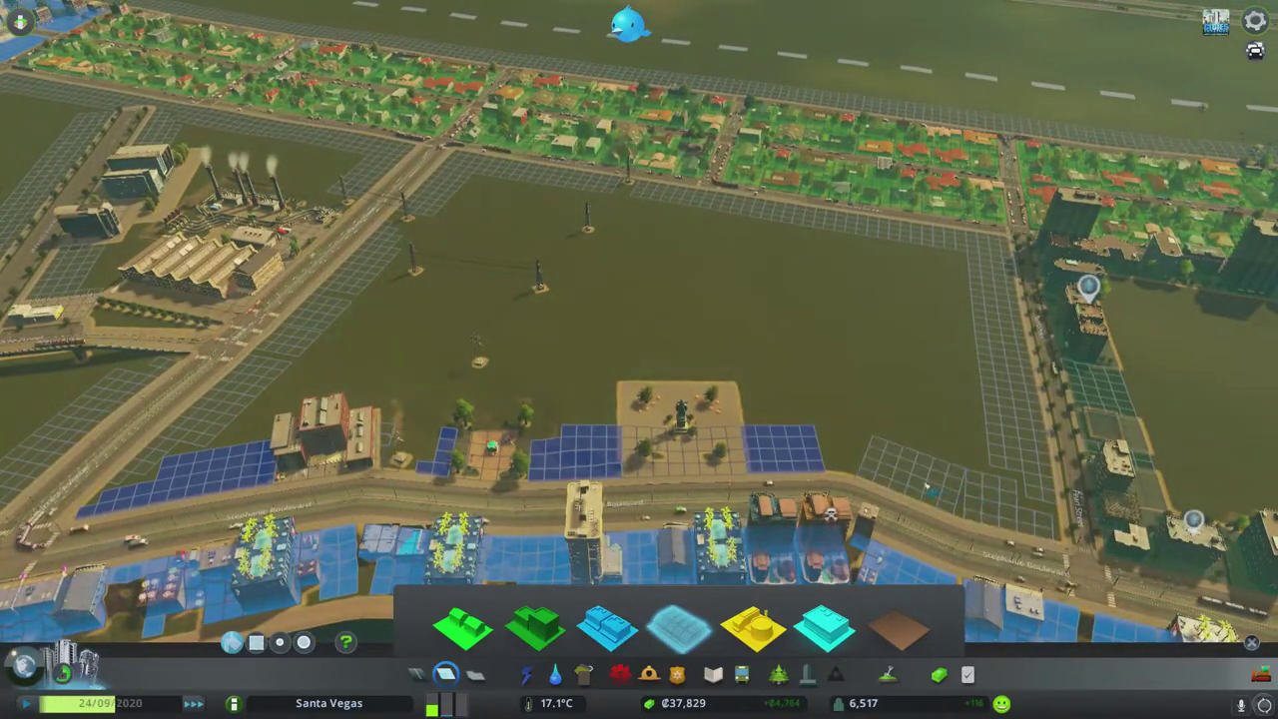
scroll(1011, 513, "down", 3)
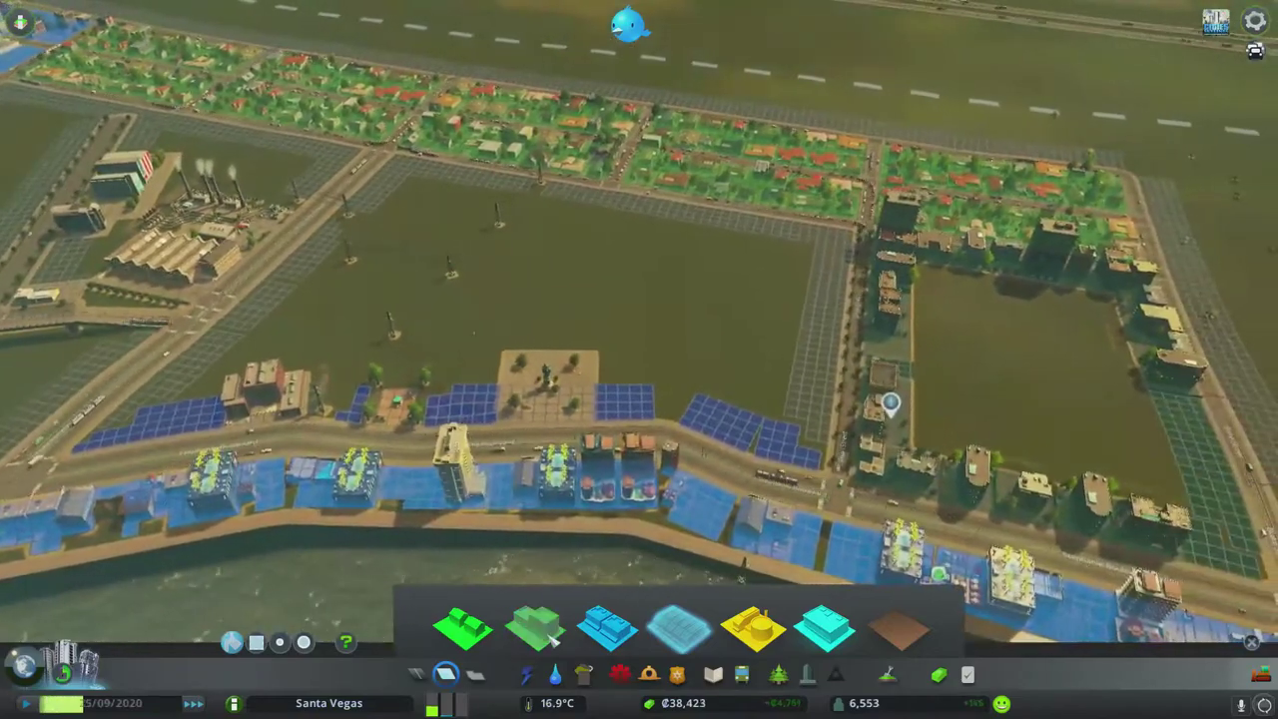
left_click(539, 627)
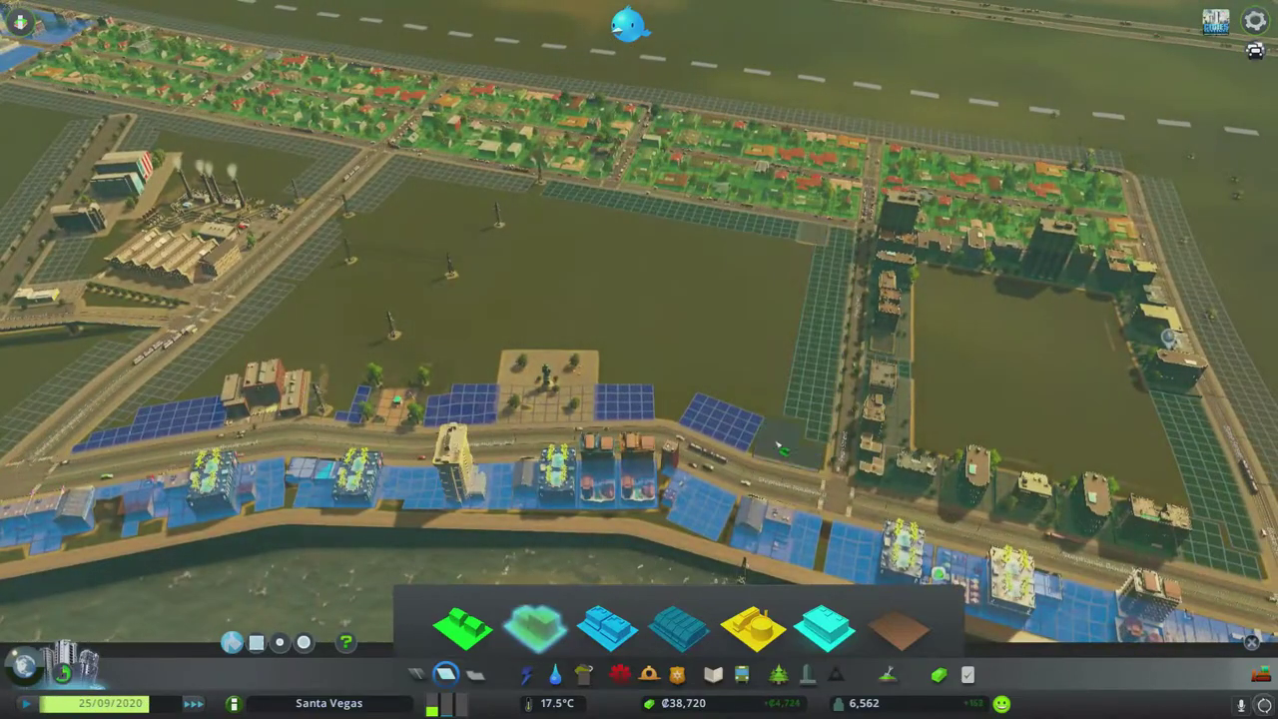
key("Escape")
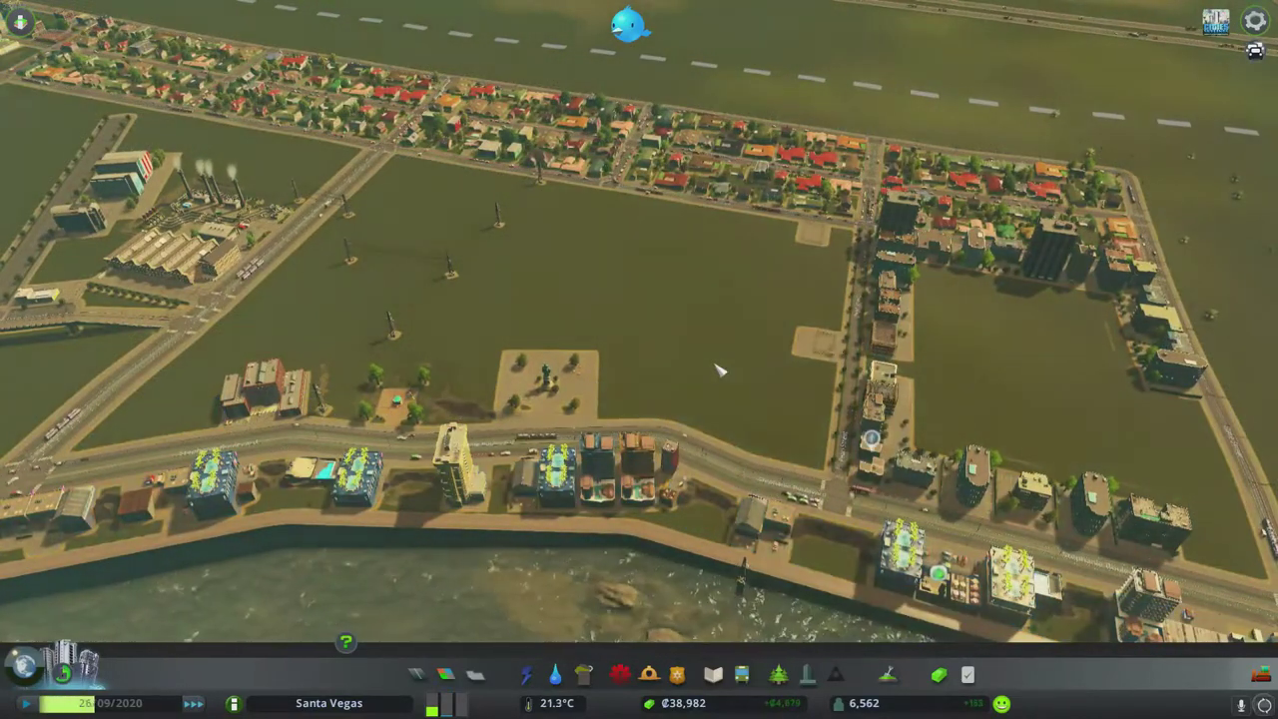
scroll(718, 370, "down", 3)
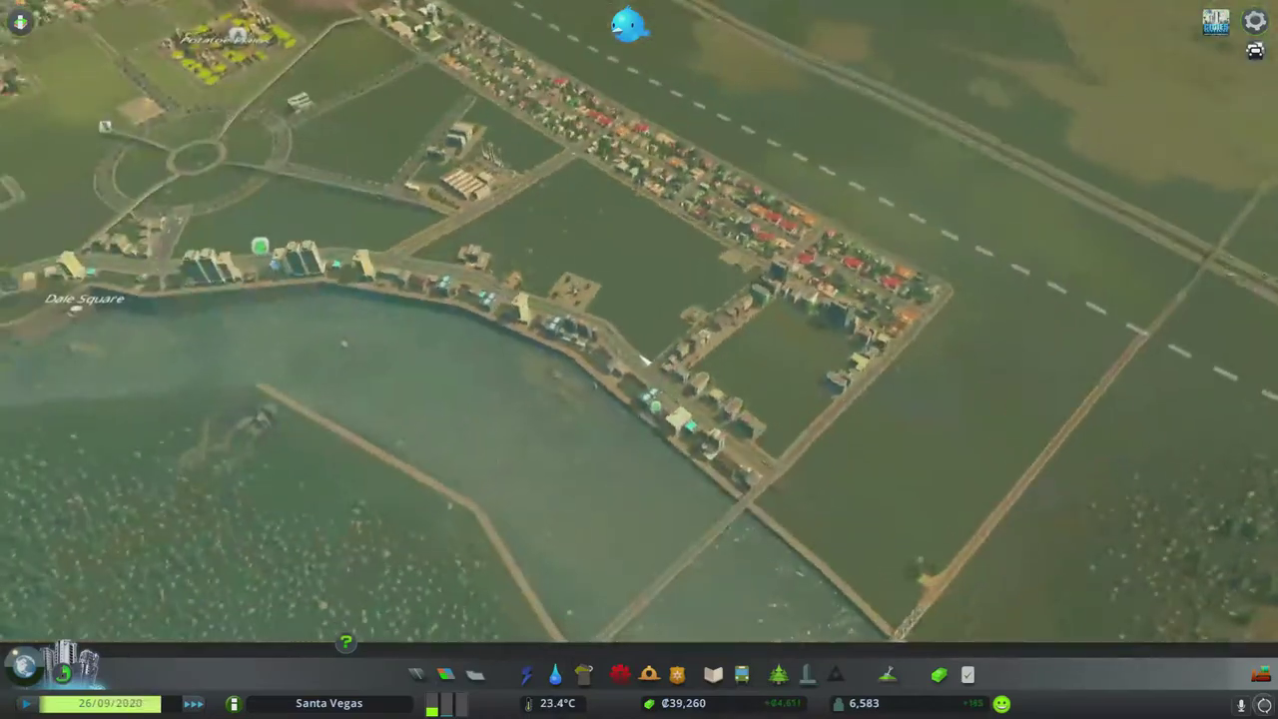
scroll(644, 358, "up", 4)
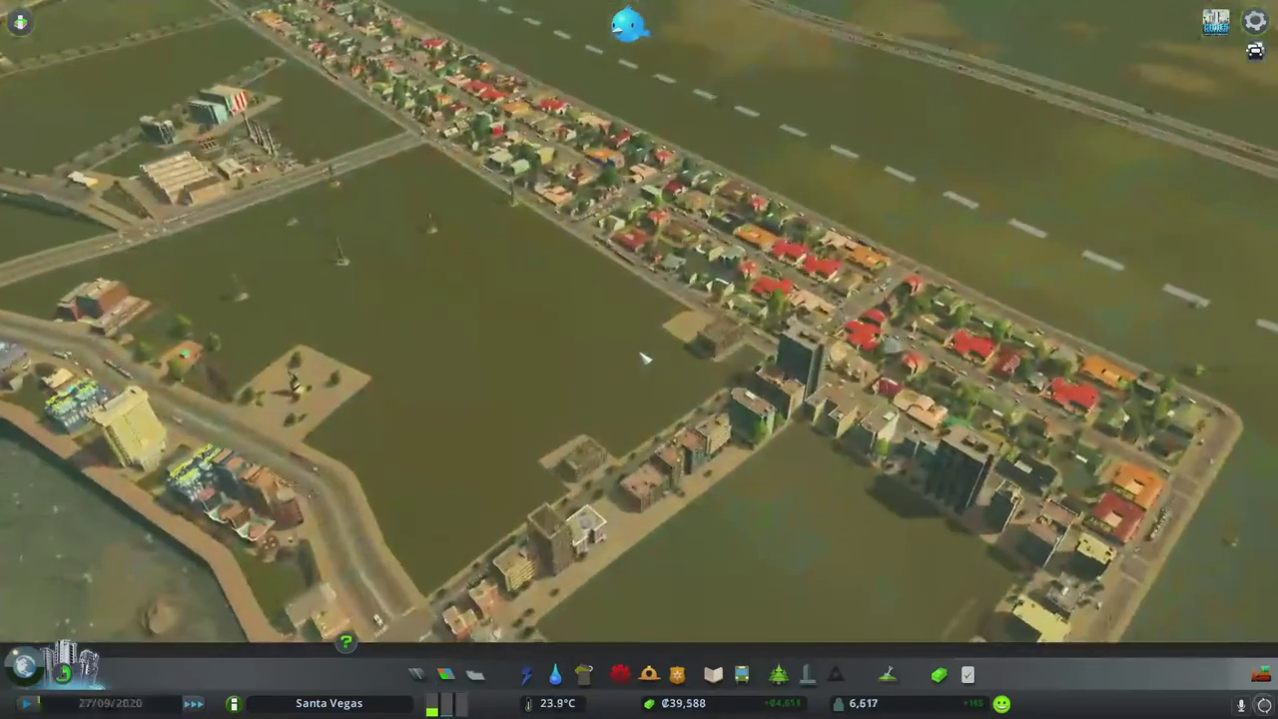
scroll(644, 357, "down", 3)
left_click_drag(643, 357, 603, 351)
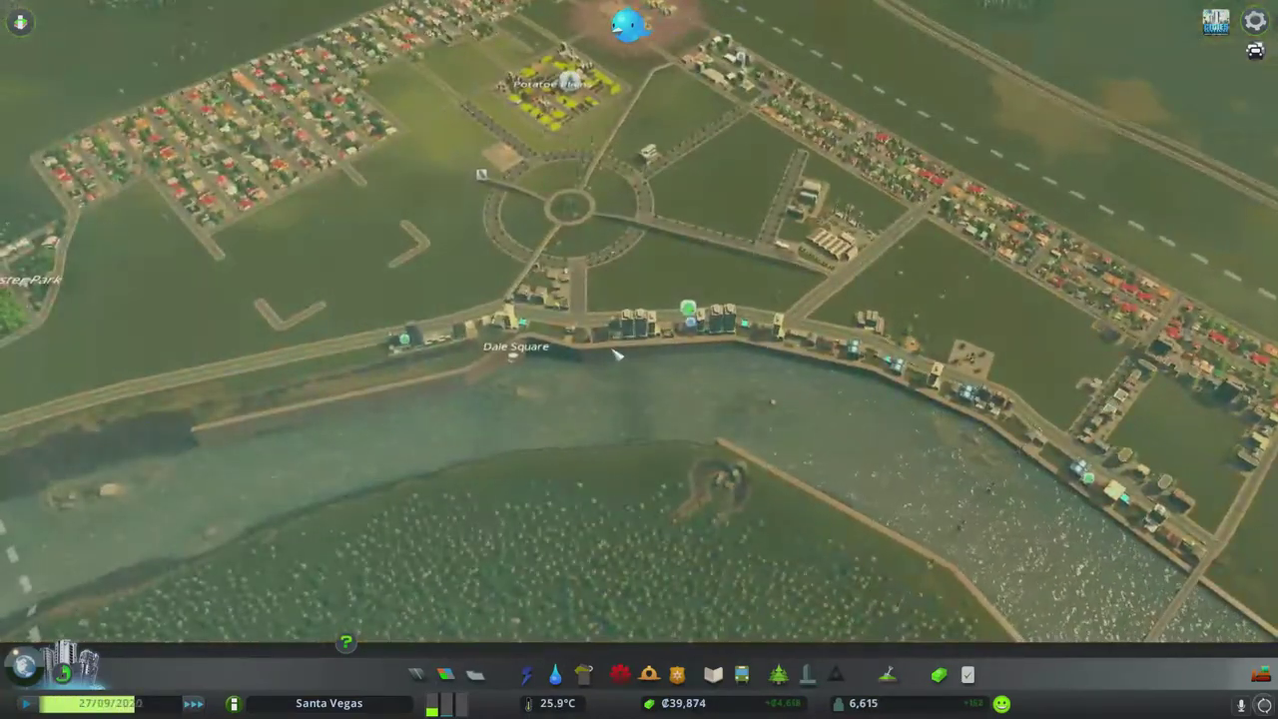
scroll(604, 352, "down", 2)
middle_click(639, 399)
scroll(678, 477, "up", 4)
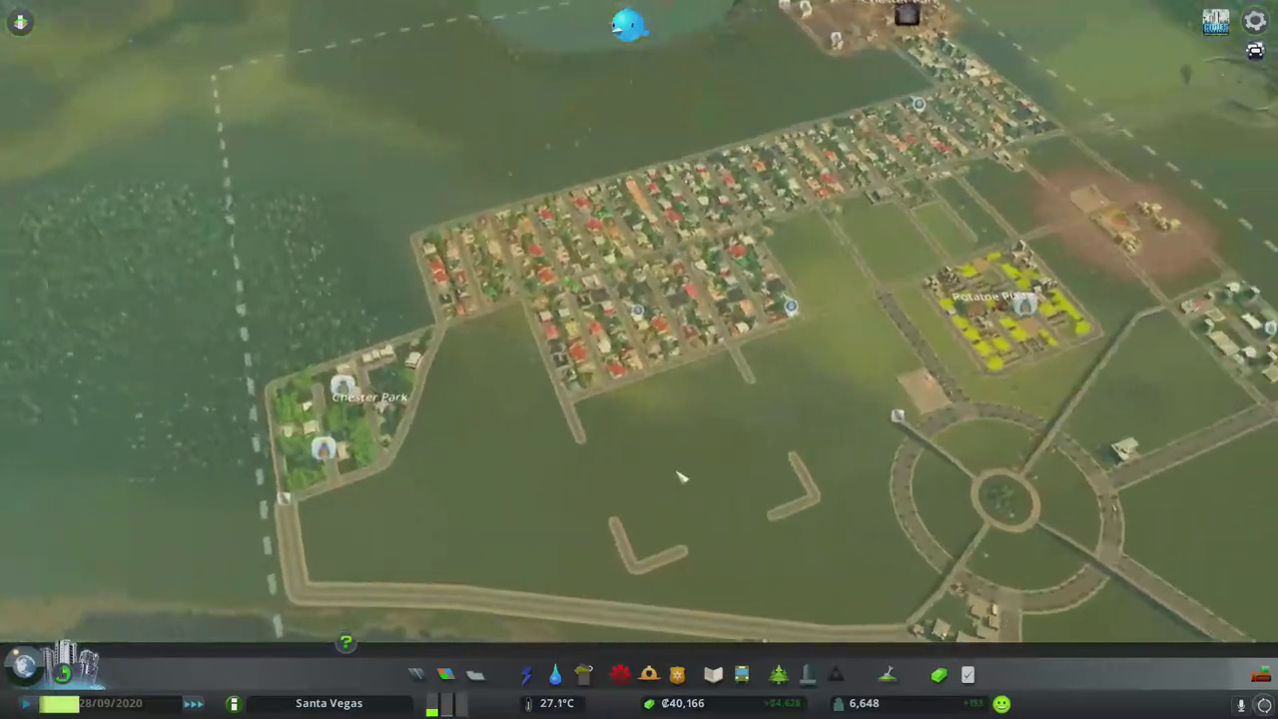
scroll(681, 479, "up", 4)
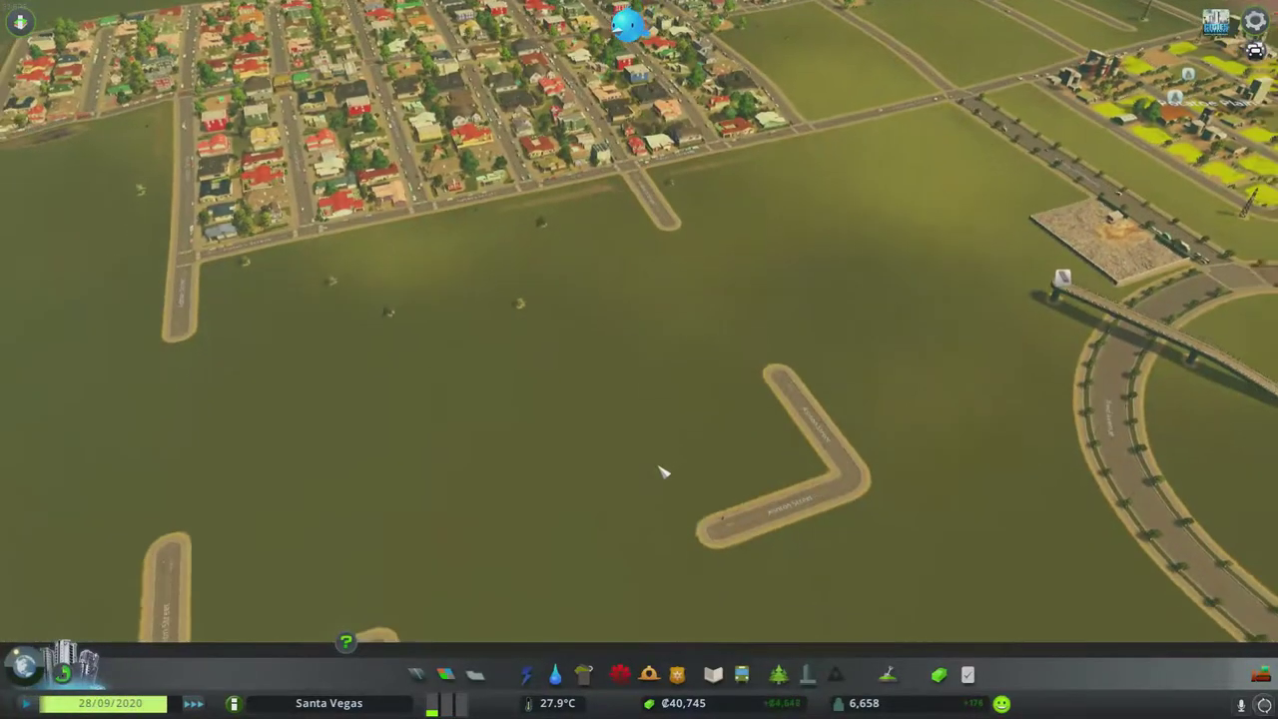
scroll(672, 469, "down", 2)
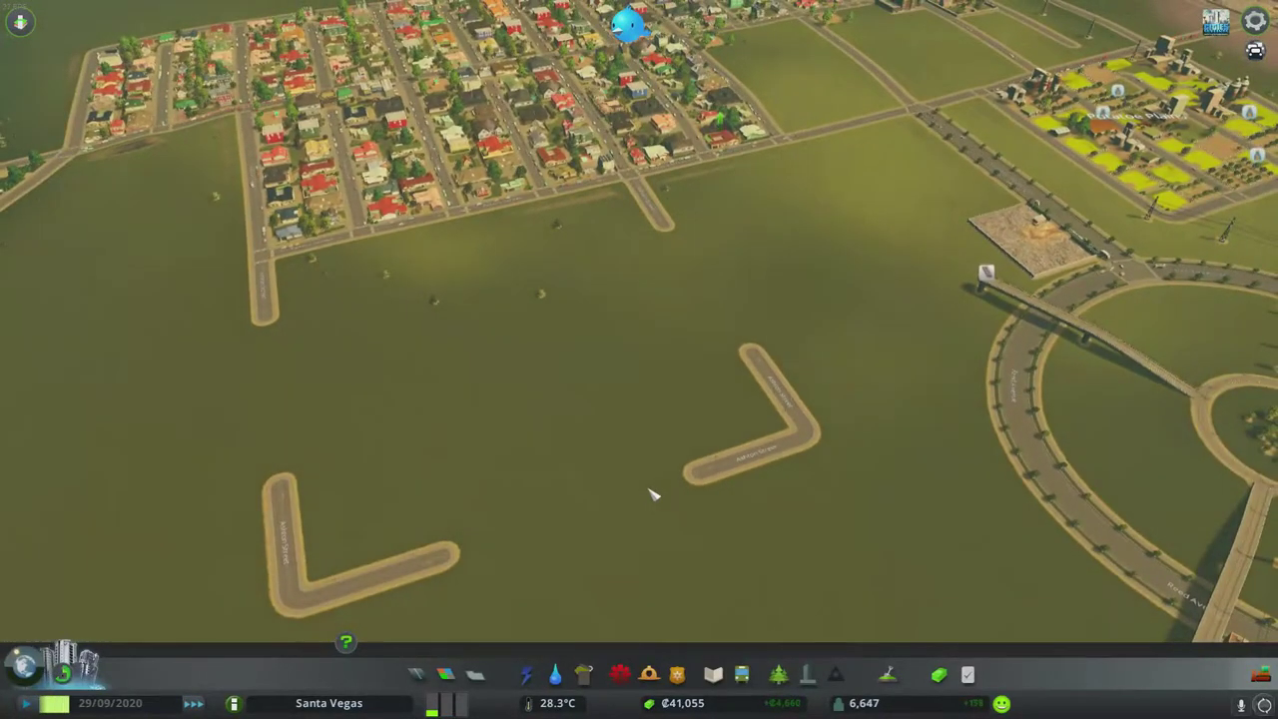
scroll(650, 493, "down", 3)
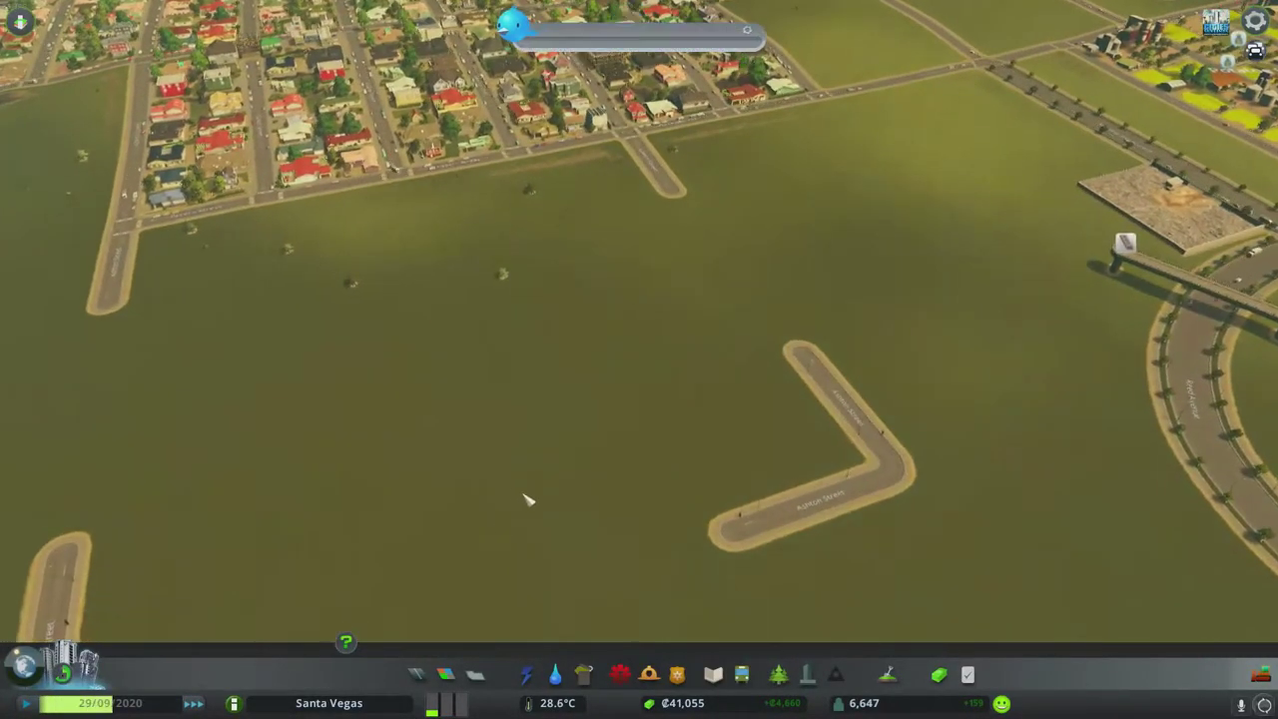
Step: Draw a road joining the stub's end to the L-shaped road
middle_click(539, 479)
left_click(418, 675)
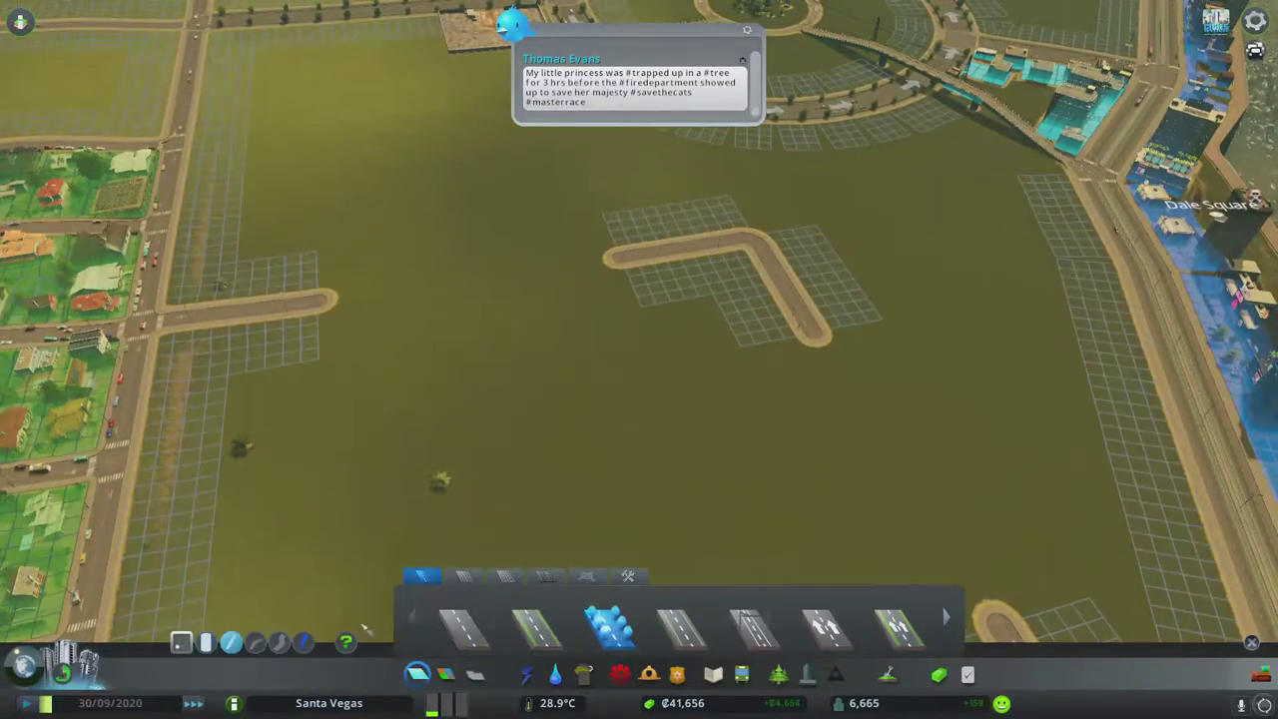
scroll(425, 466, "up", 2)
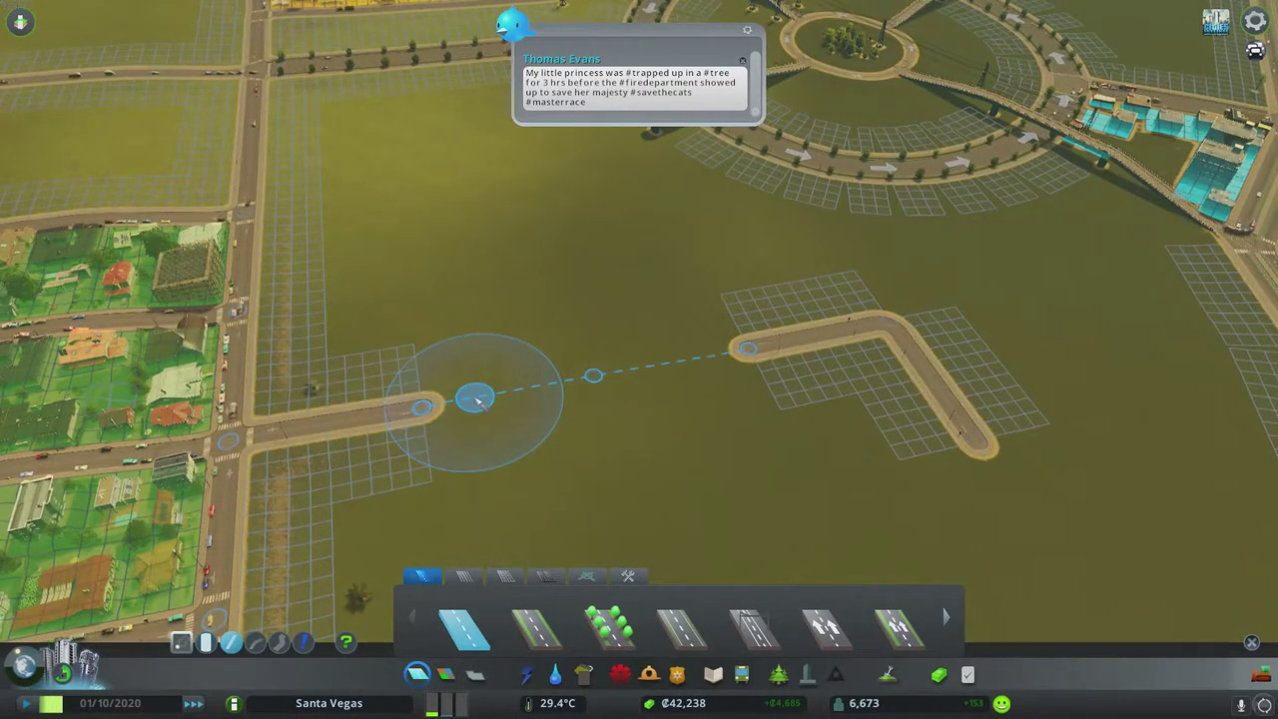
left_click(477, 399)
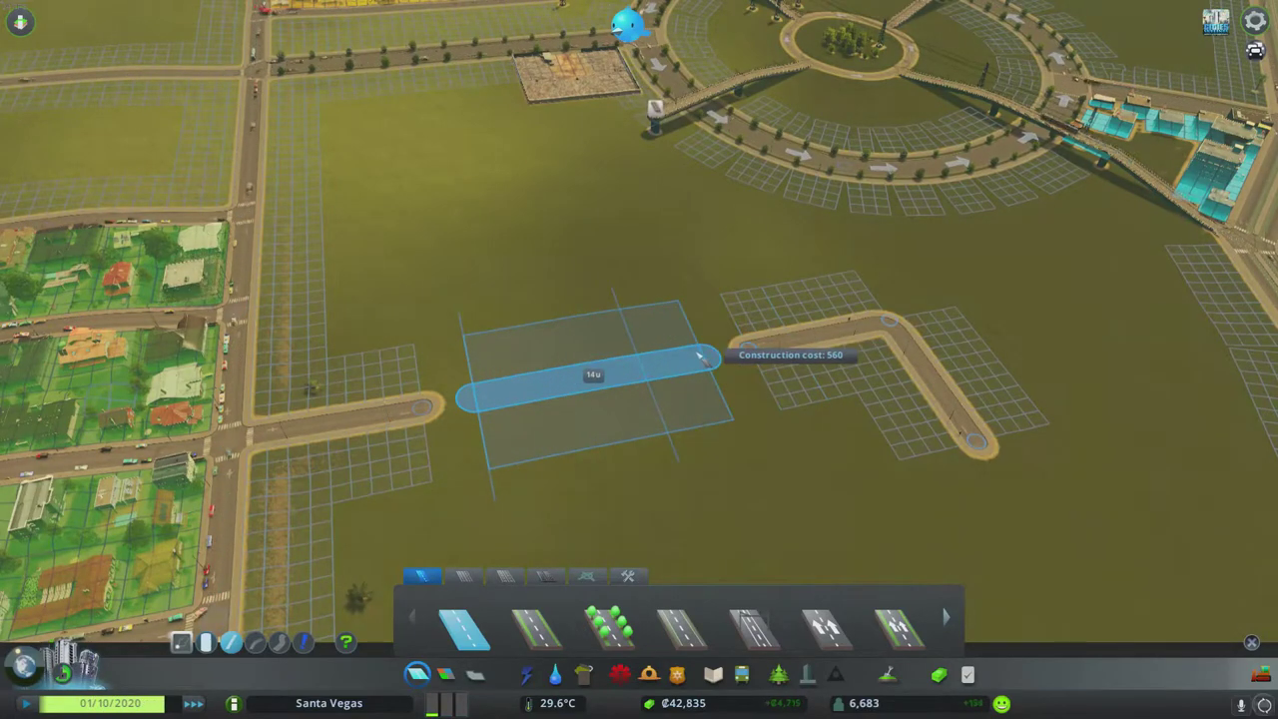
left_click(702, 356)
scroll(654, 401, "down", 2)
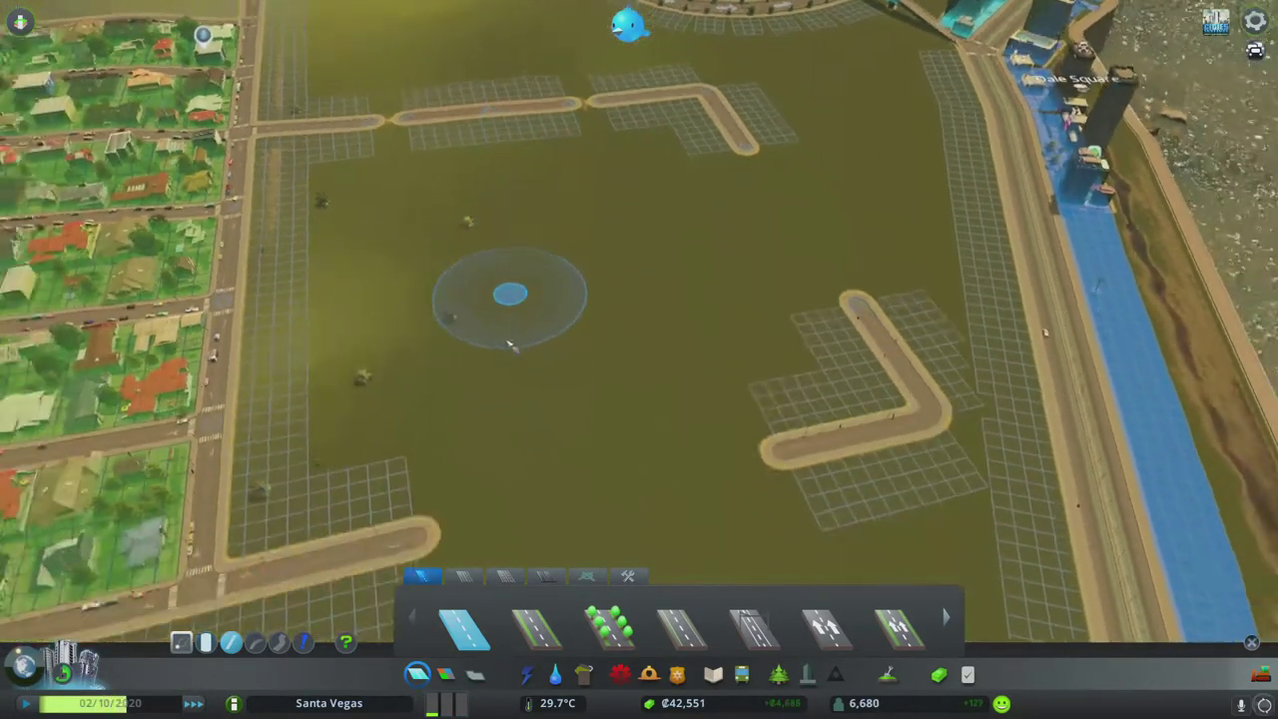
Step: Cancel stray road previews and start a road across the gap between the L-roads
key("s")
right_click(497, 479)
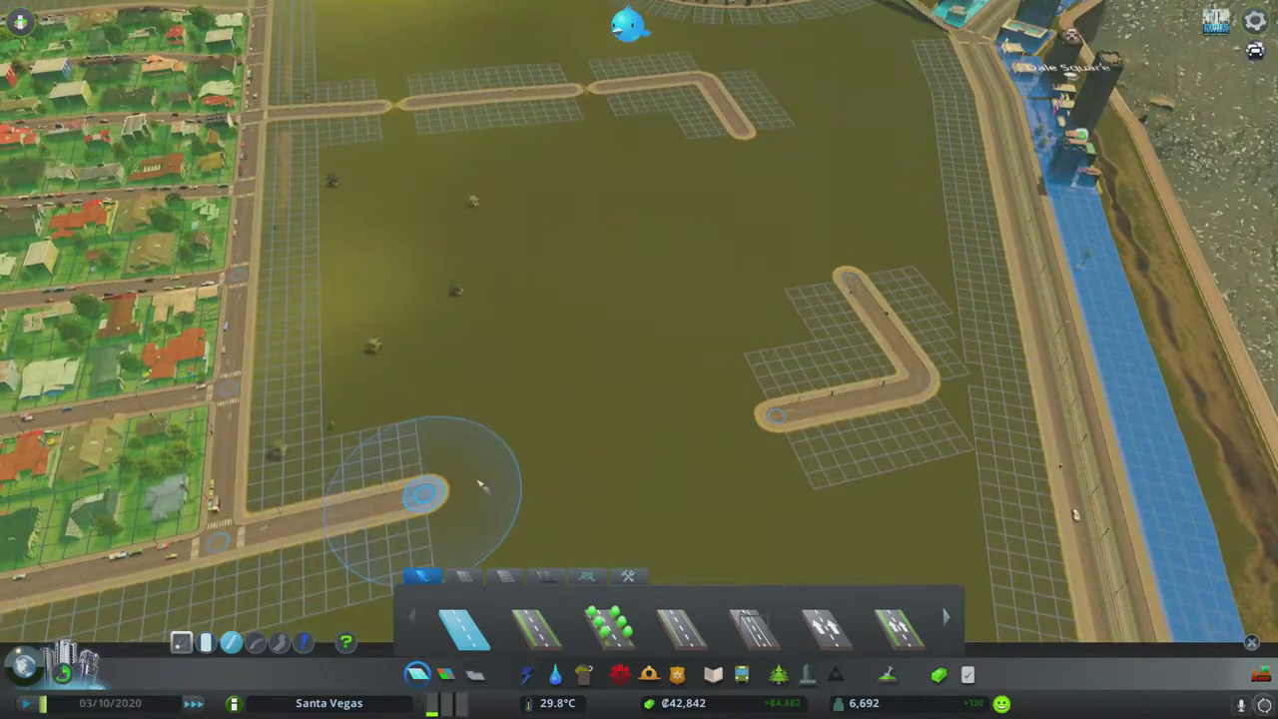
right_click(734, 429)
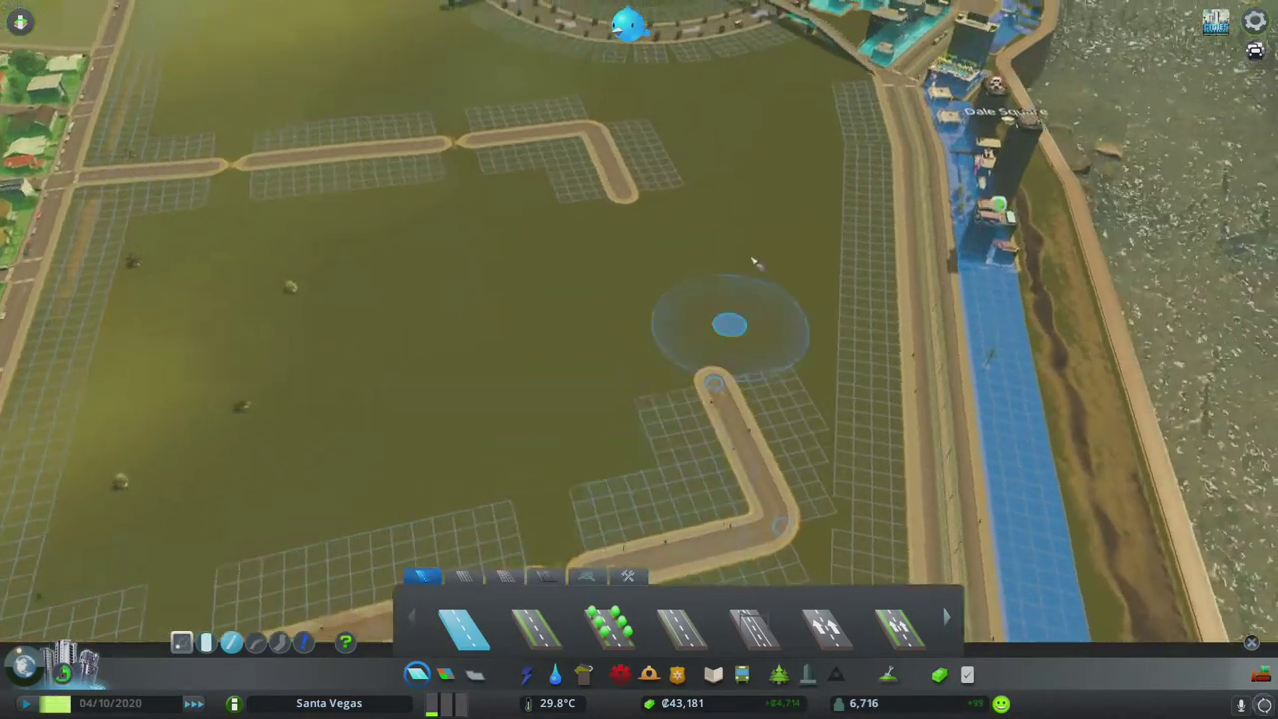
key("q")
key("q")
scroll(639, 367, "up", 3)
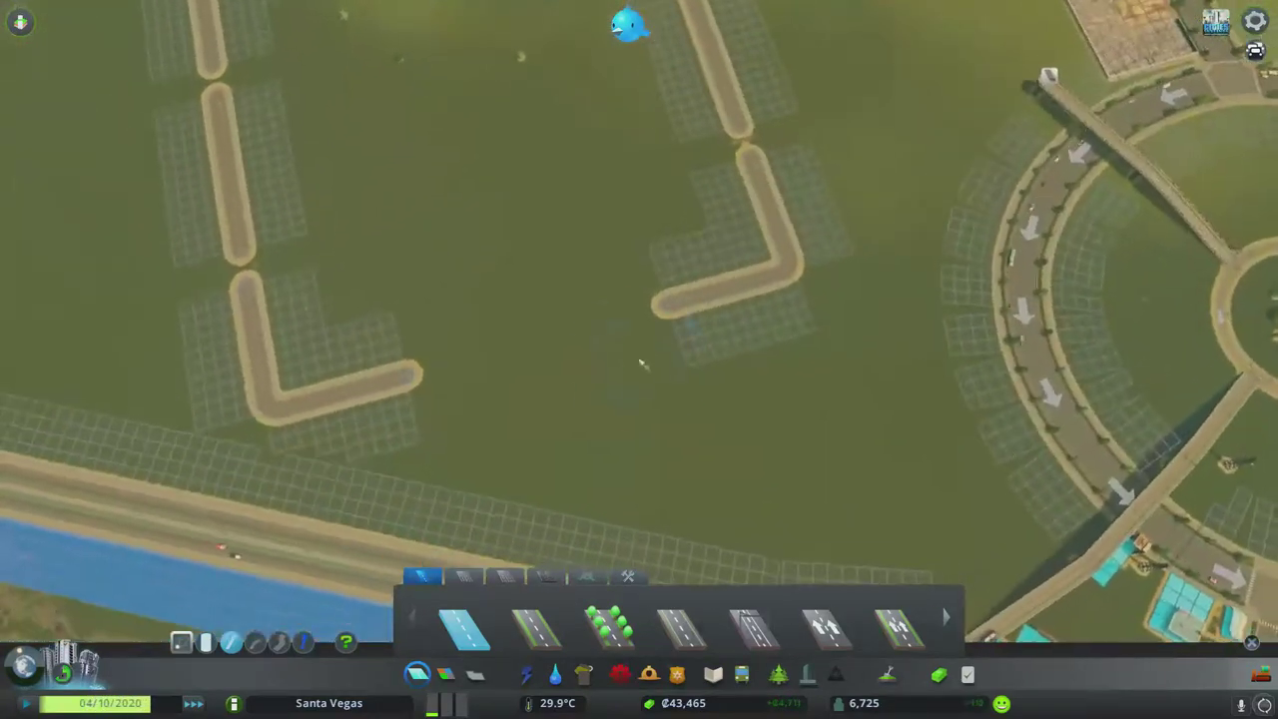
left_click(547, 358)
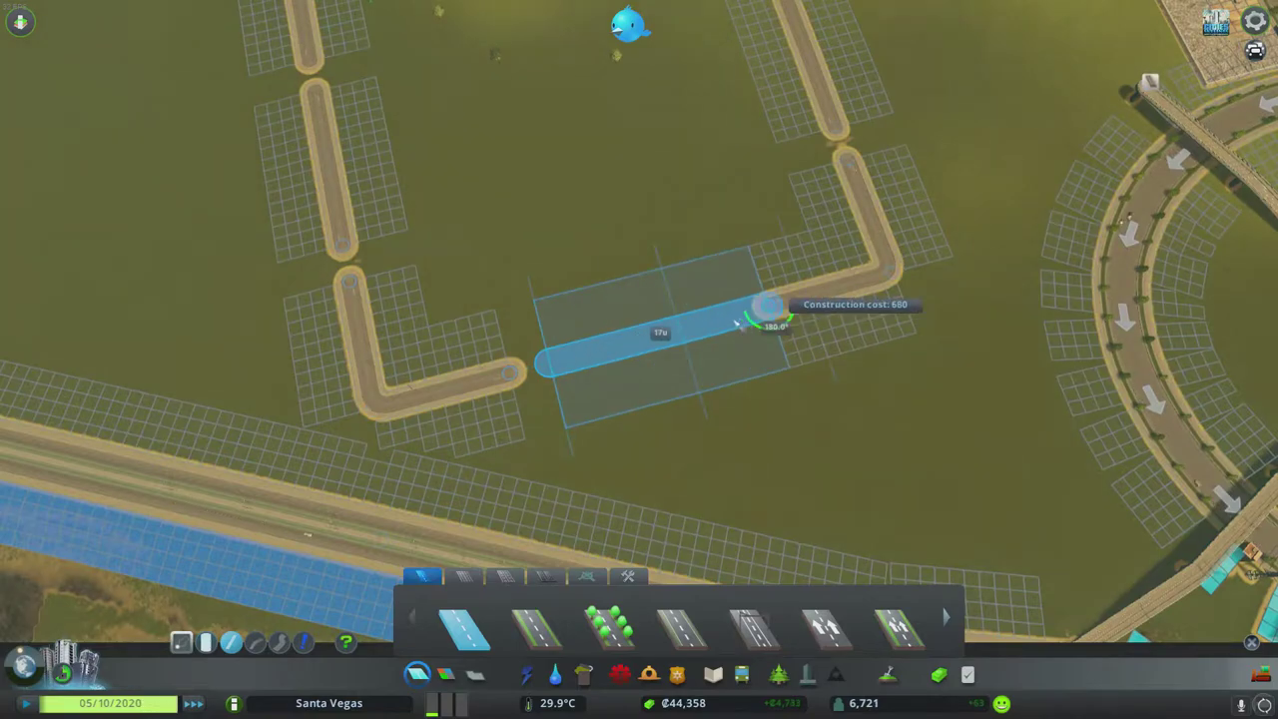
scroll(635, 97, "down", 5)
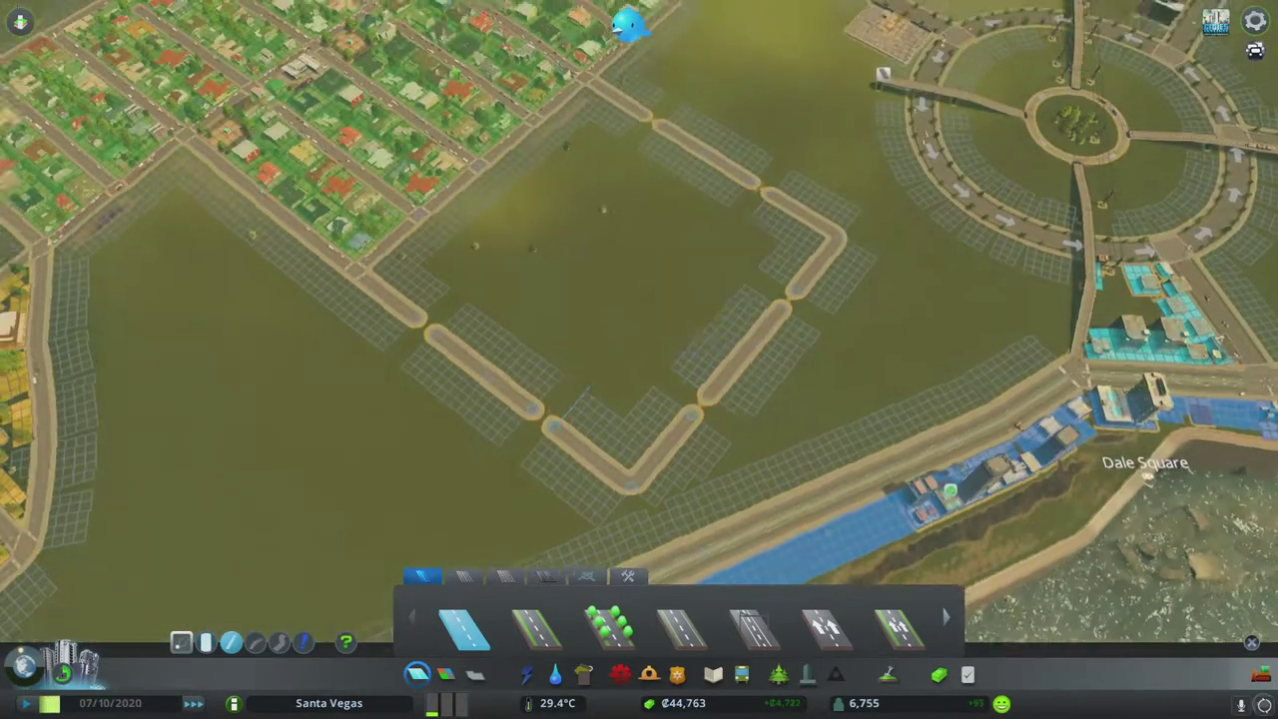
key("q")
scroll(617, 369, "up", 3)
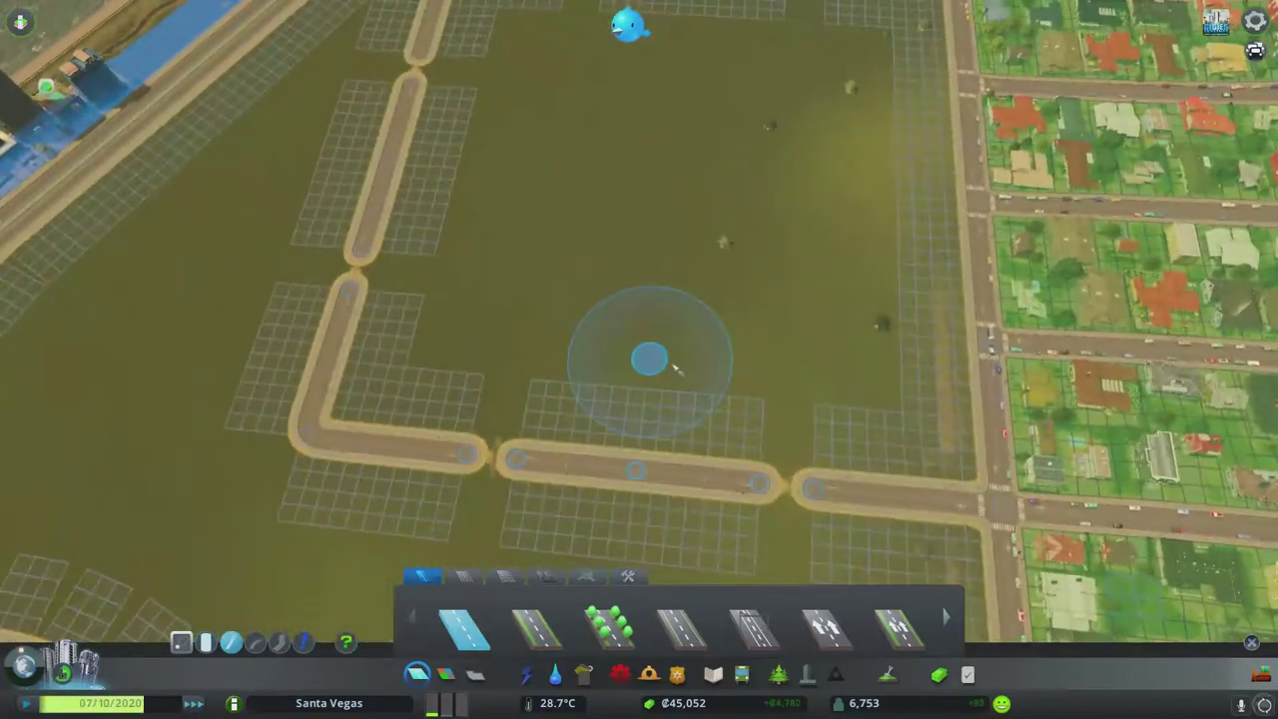
scroll(616, 370, "up", 3)
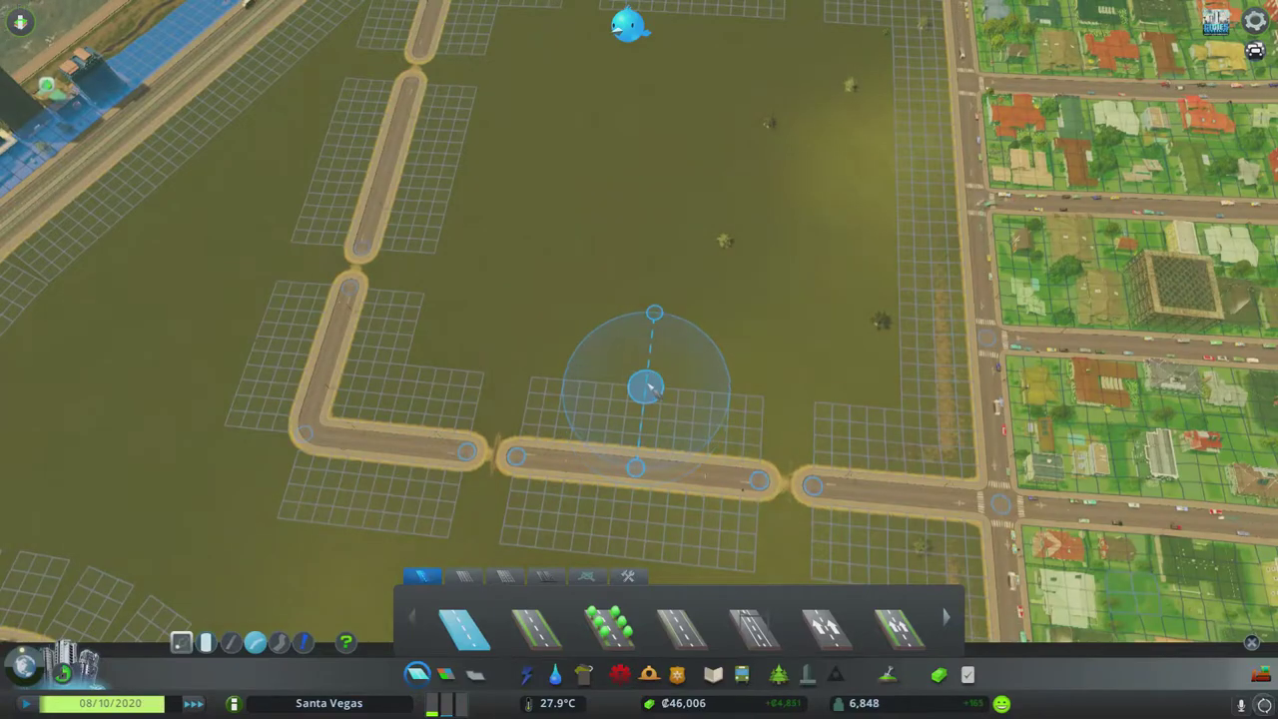
Step: Draw four curved road quarters forming a full circle inside the square street loop
left_click(818, 405)
scroll(819, 404, "down", 2)
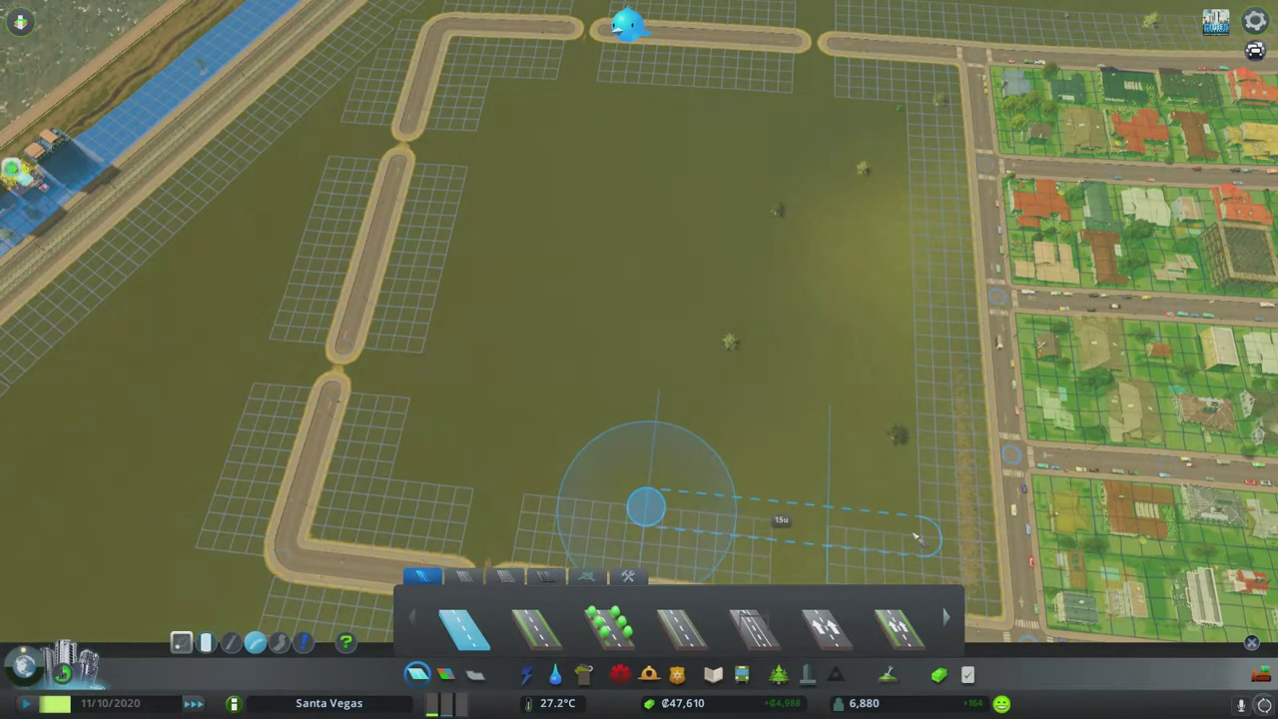
left_click(901, 287)
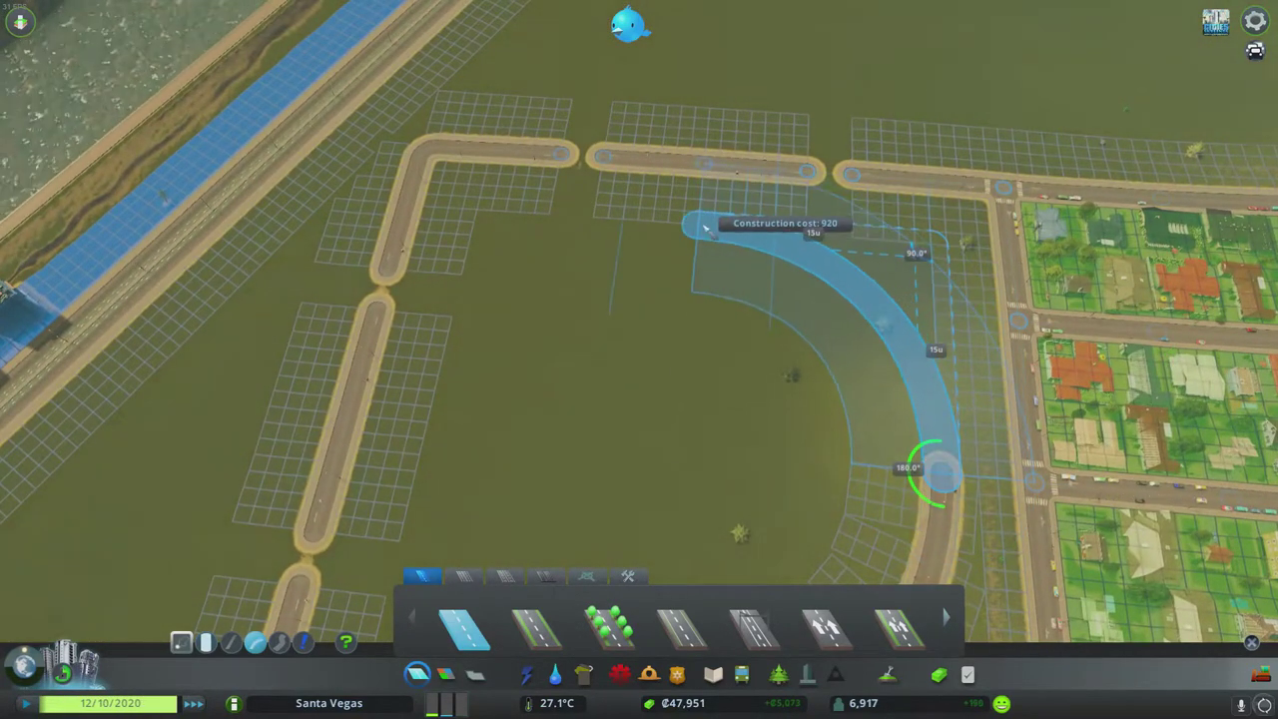
left_click(699, 227)
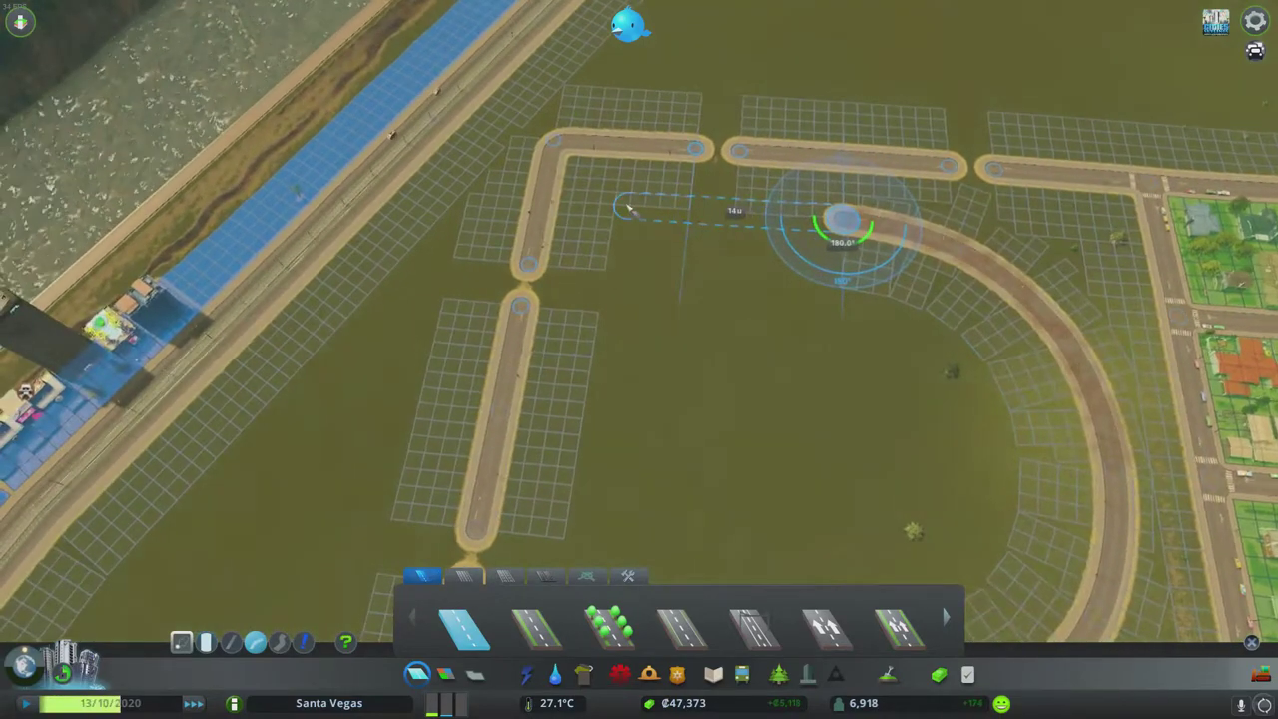
scroll(619, 204, "up", 2)
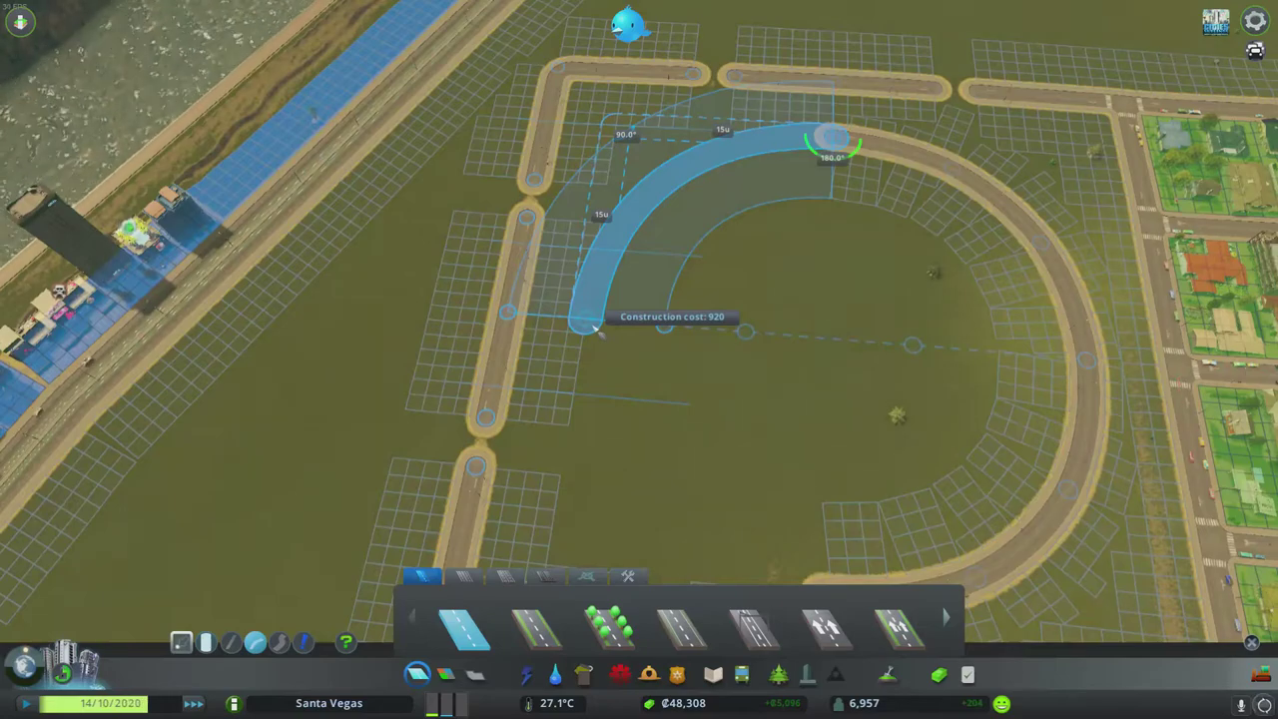
left_click(599, 330)
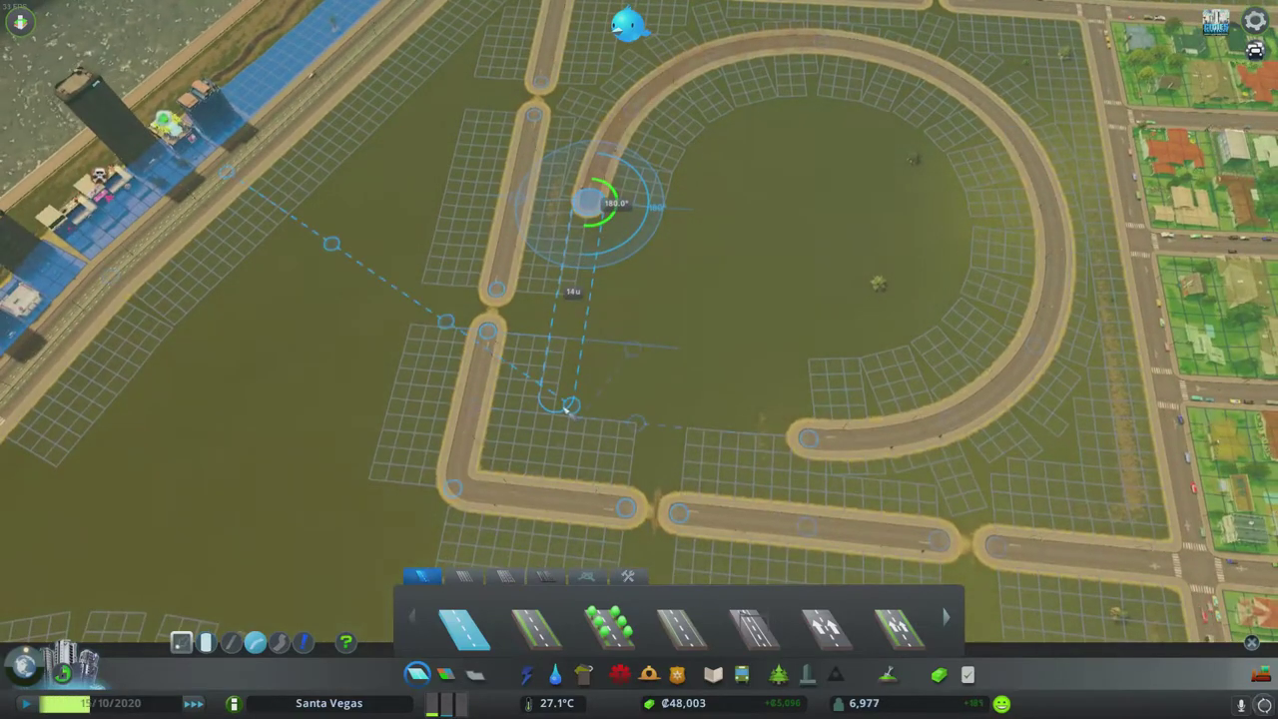
left_click(809, 437)
scroll(808, 437, "down", 3)
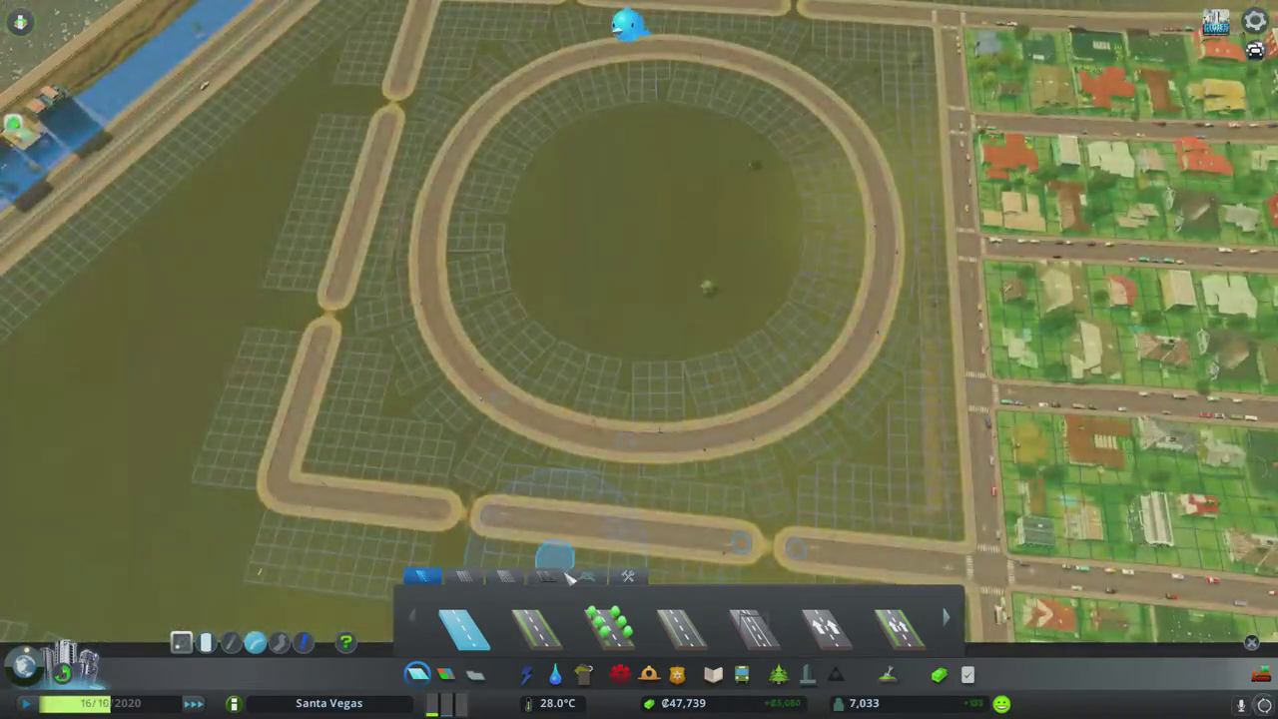
Step: Upgrade the lower half and top arc of the circle to one-way road
left_click(564, 578)
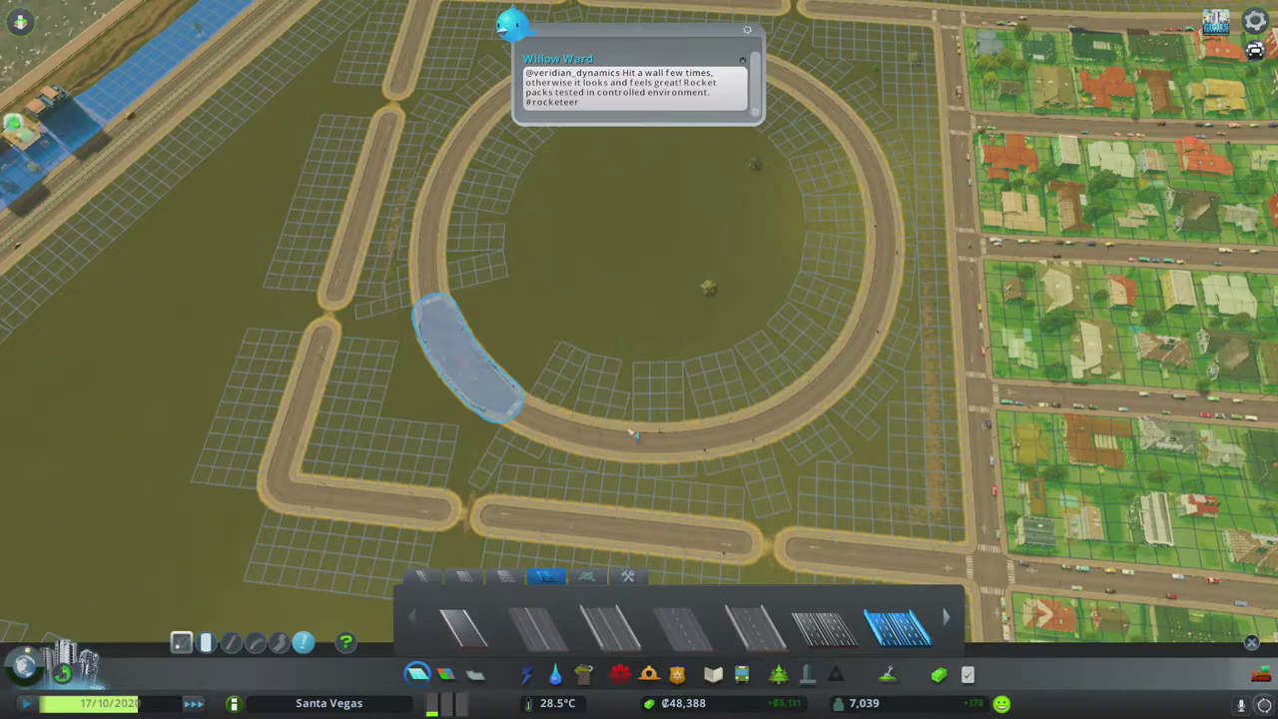
left_click_drag(637, 437, 868, 279)
left_click_drag(864, 145, 548, 176)
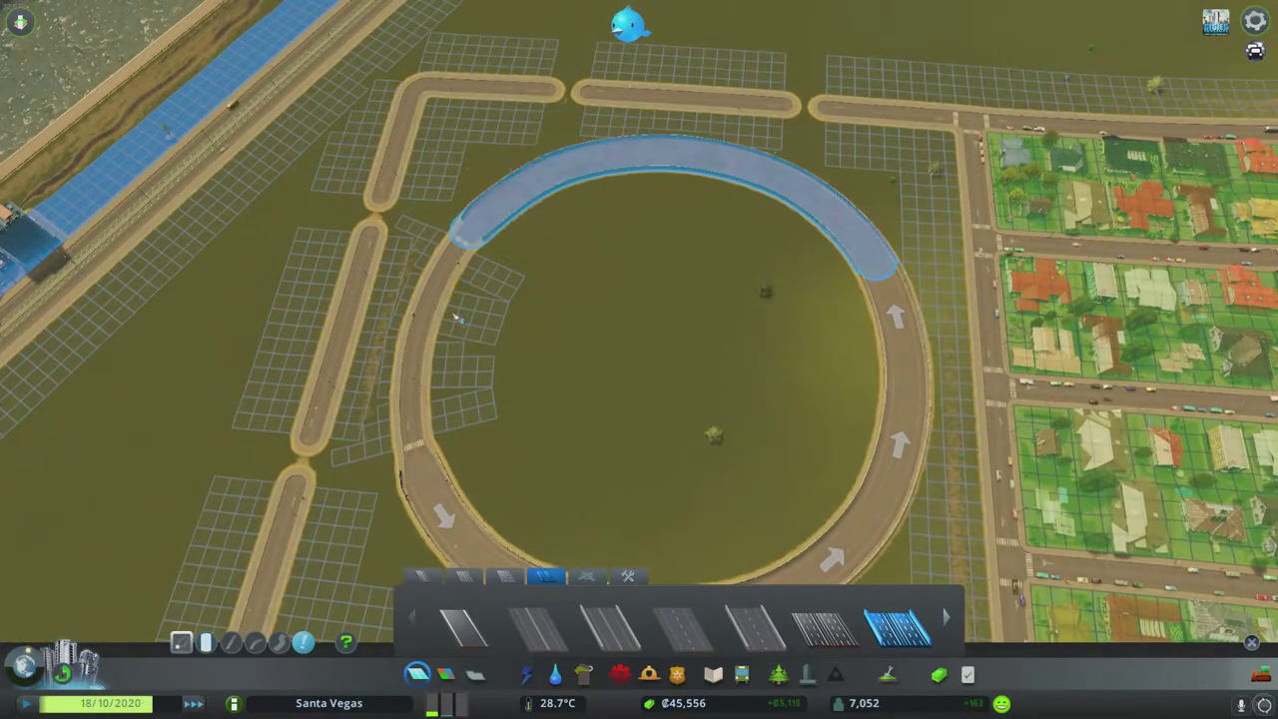
left_click(454, 284)
scroll(638, 329, "down", 3)
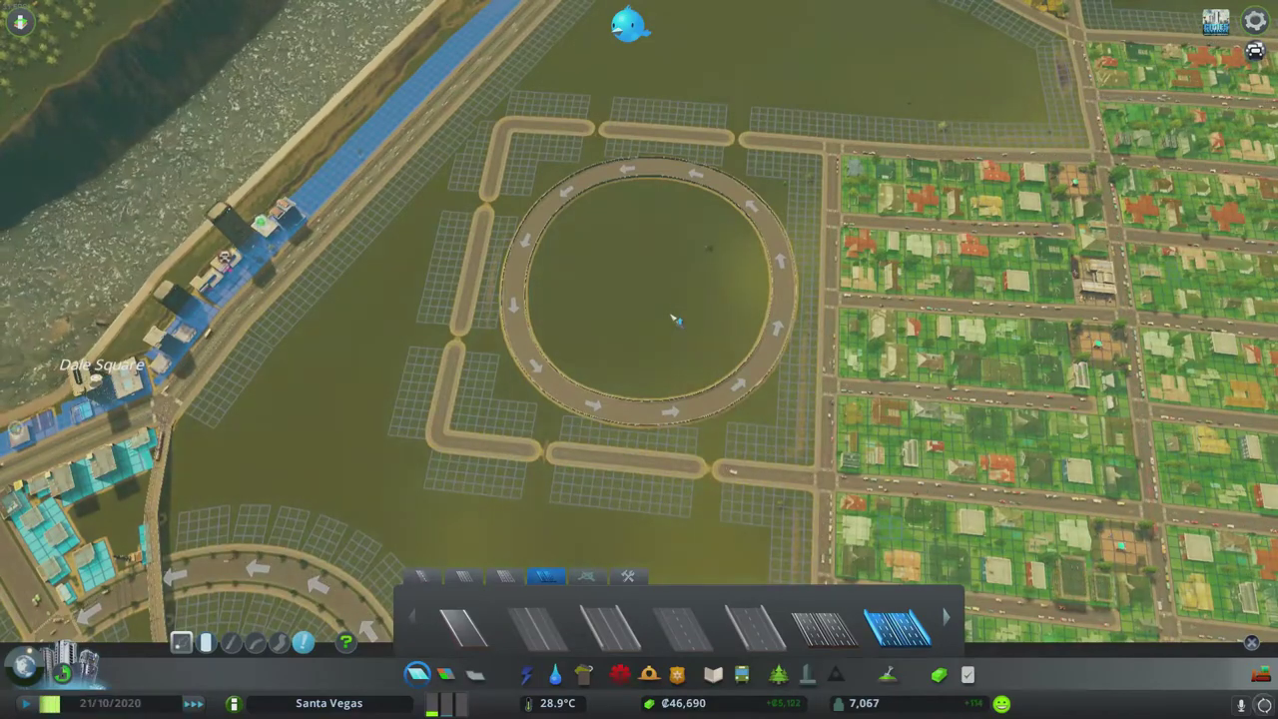
scroll(675, 319, "down", 2)
scroll(674, 319, "up", 4)
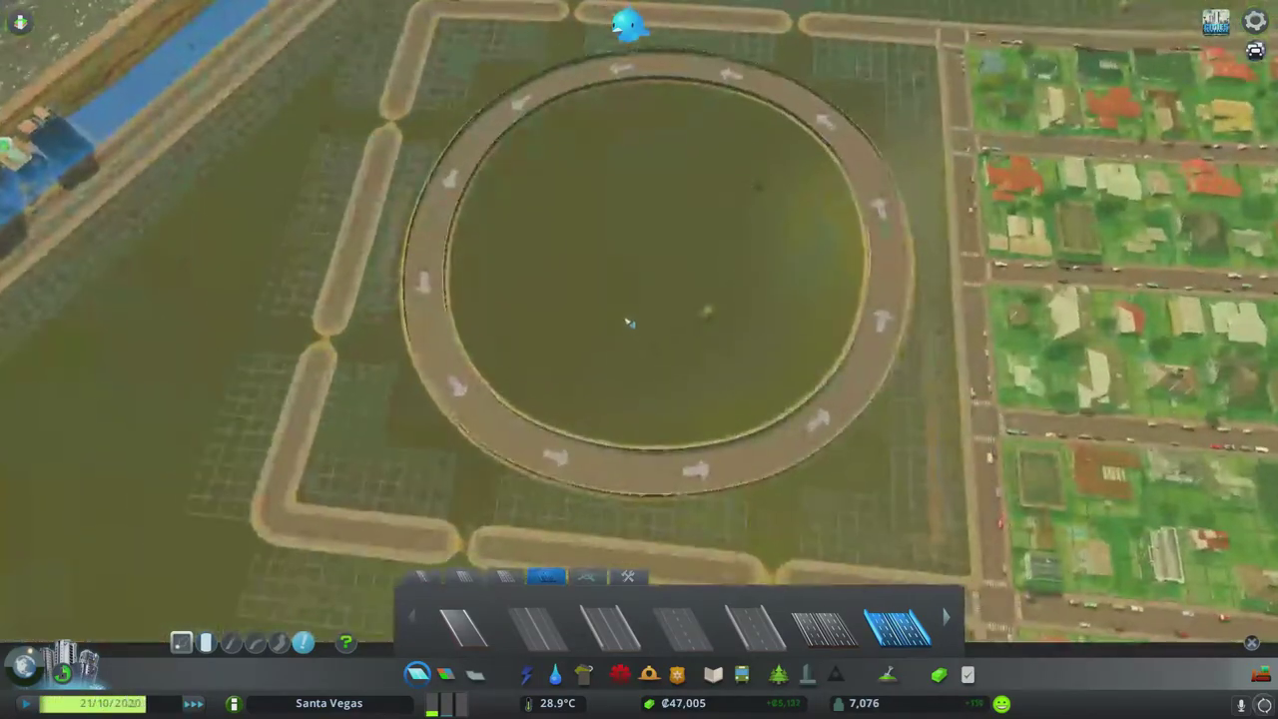
scroll(689, 317, "up", 2)
scroll(646, 369, "up", 2)
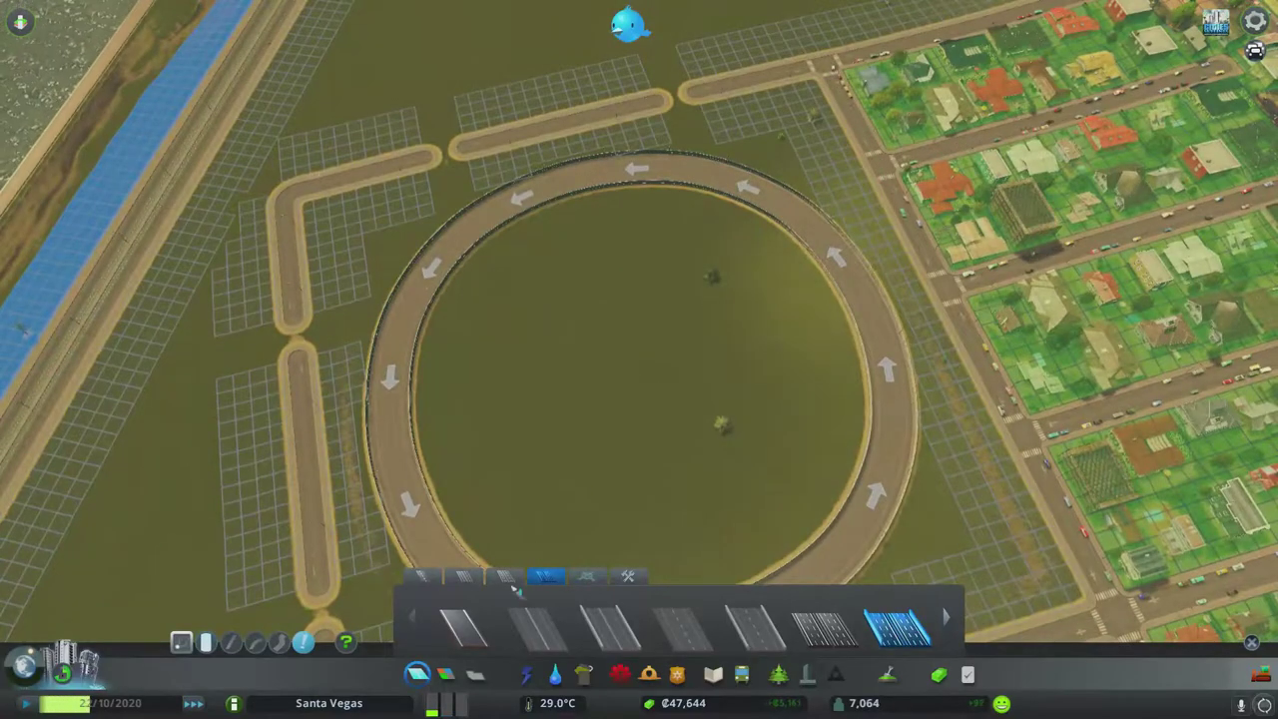
Step: Draw two-lane connectors from the avenue intersection and northwest stub corner to the ring
left_click(424, 576)
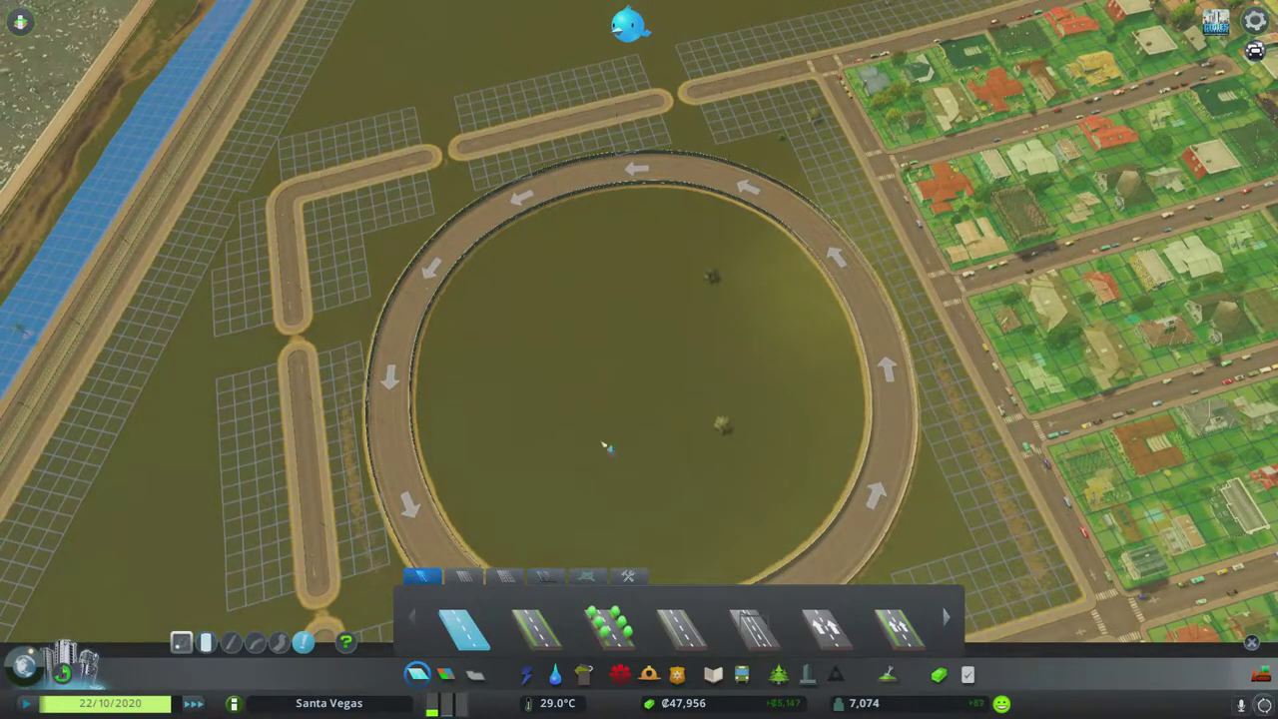
key("w")
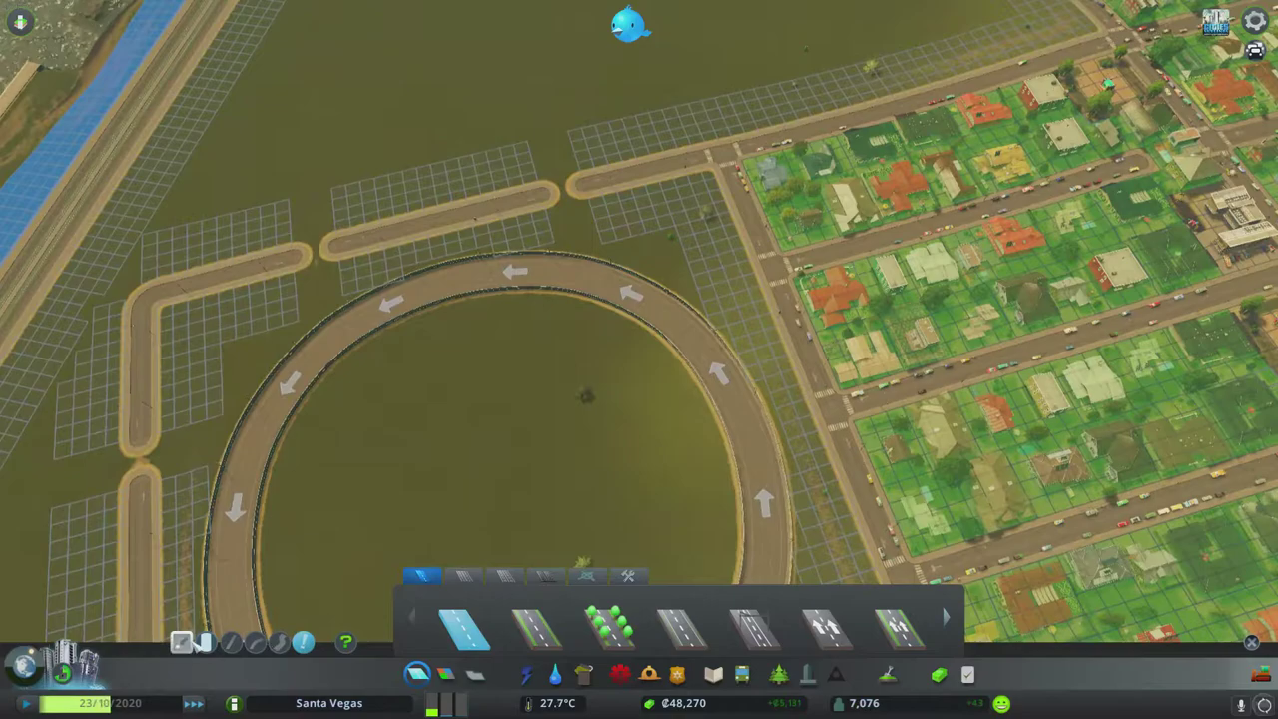
scroll(499, 349, "up", 2)
scroll(559, 219, "up", 2)
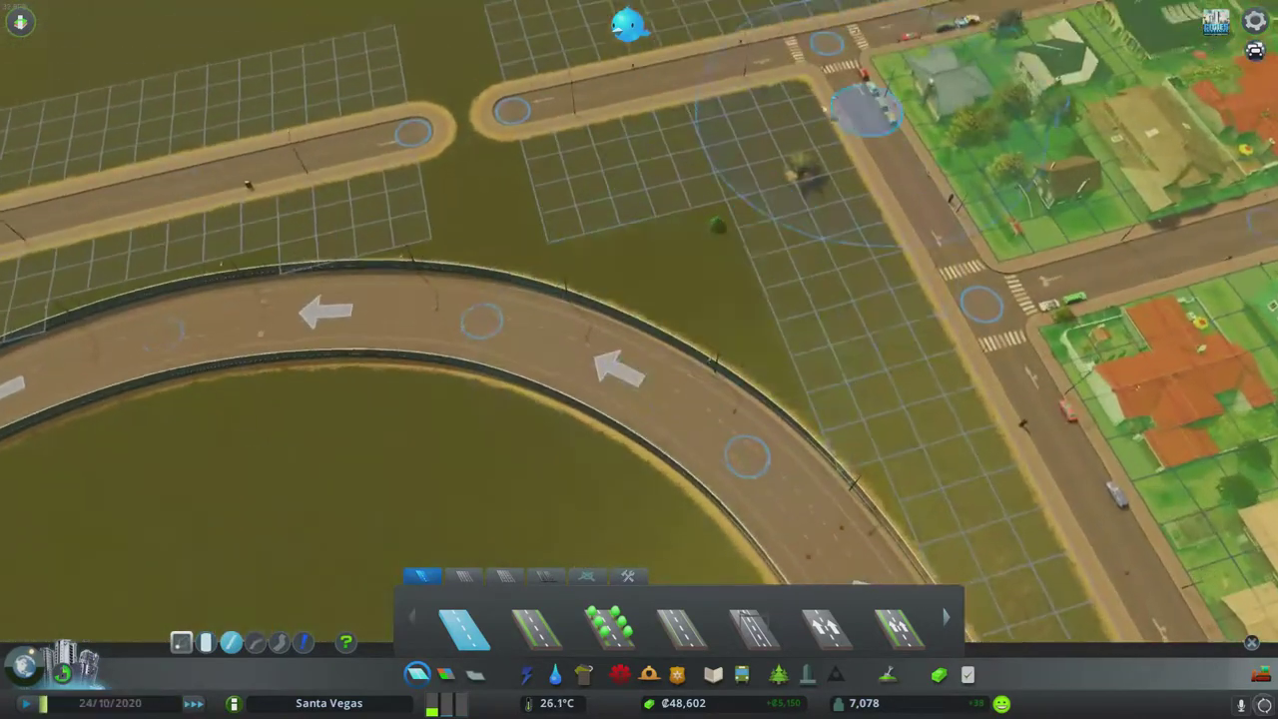
left_click(818, 60)
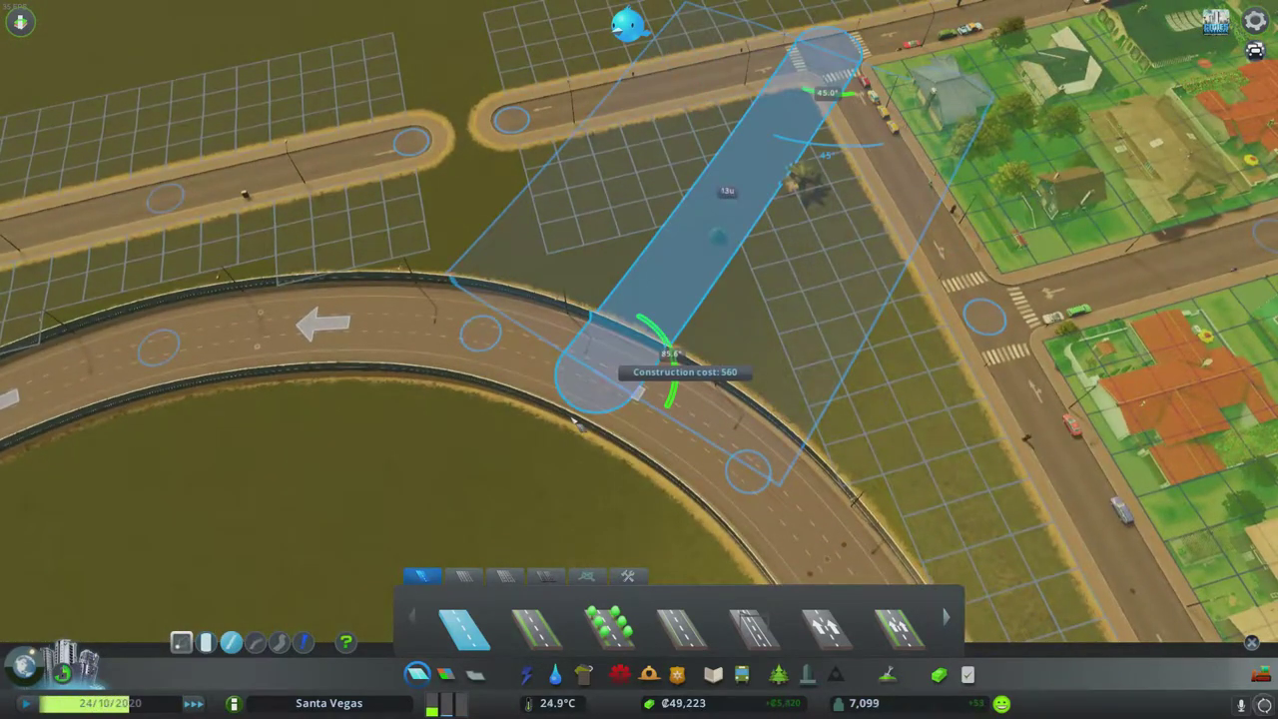
left_click(669, 369)
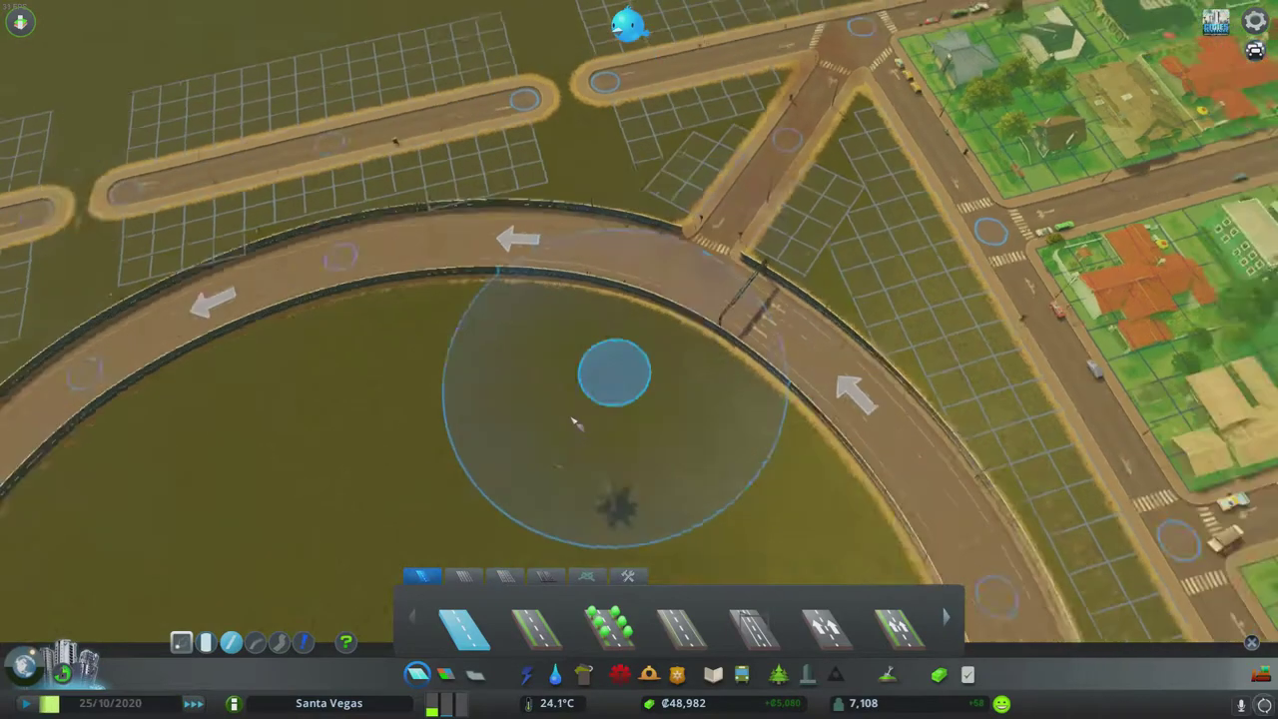
scroll(619, 380, "down", 3)
left_click(397, 240)
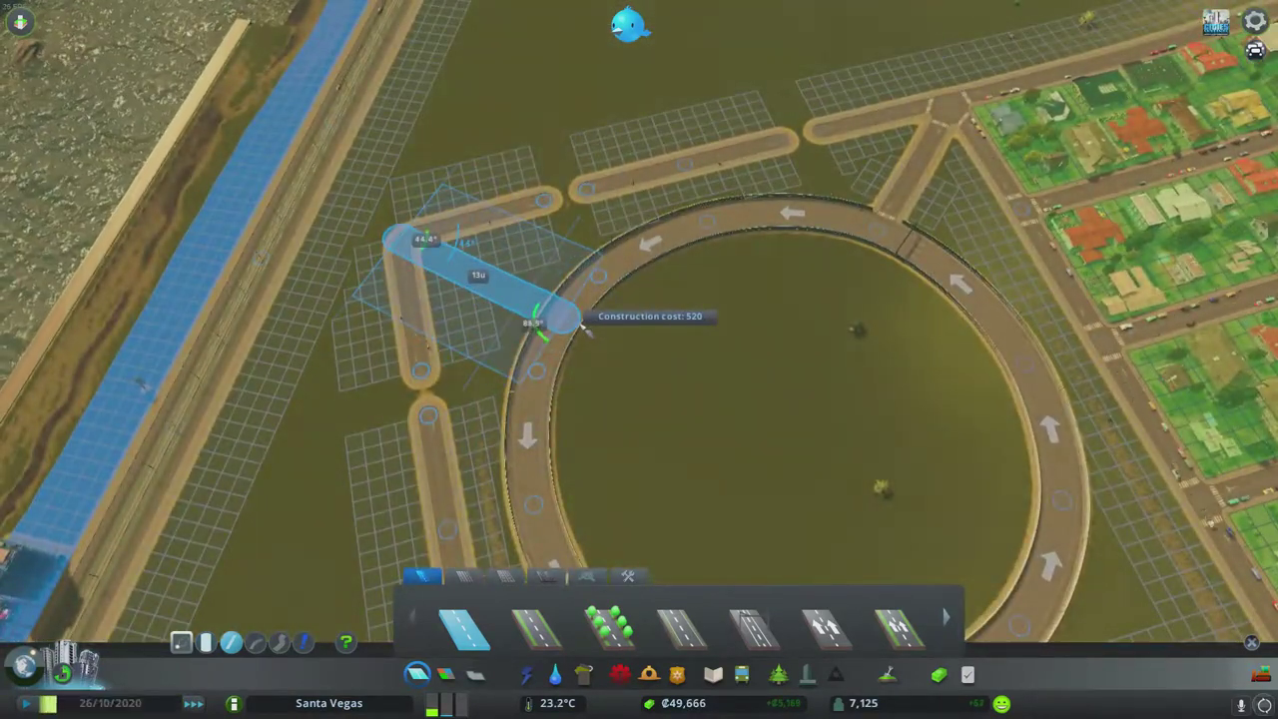
left_click(584, 329)
scroll(639, 377, "down", 3)
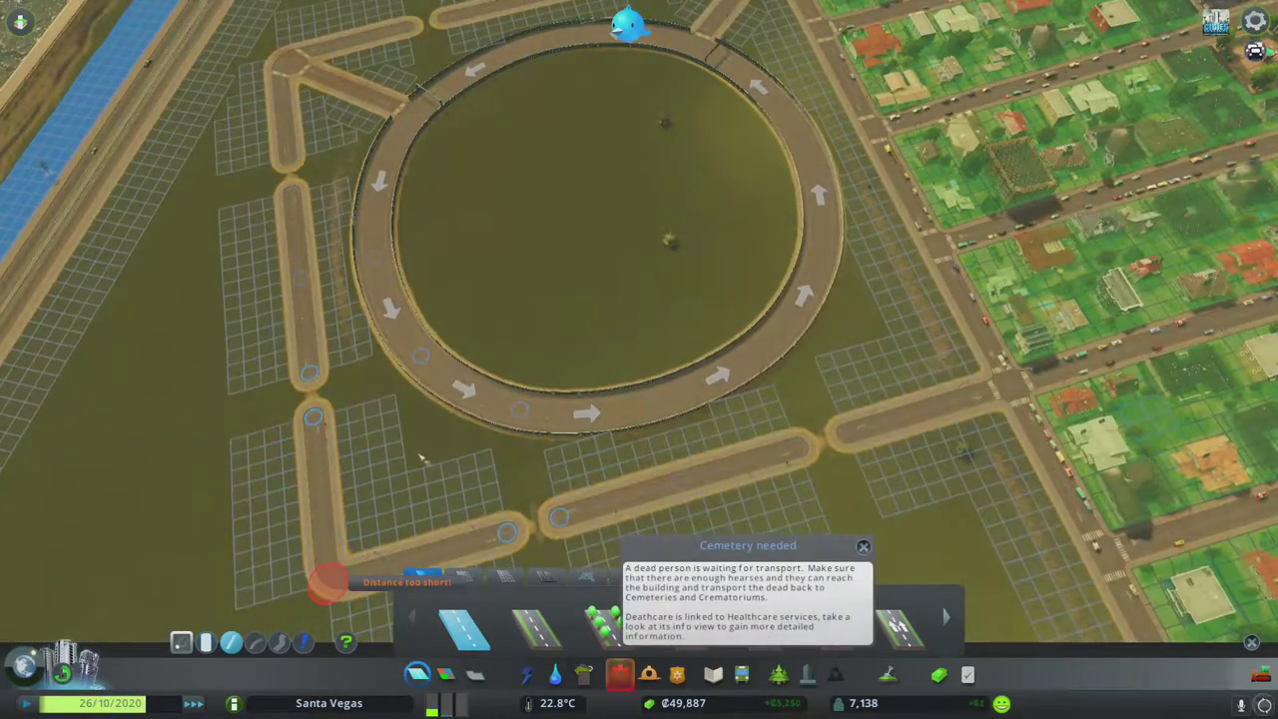
Step: Add connectors from the southwest stub corner and the eastern avenue to the ring
left_click(330, 584)
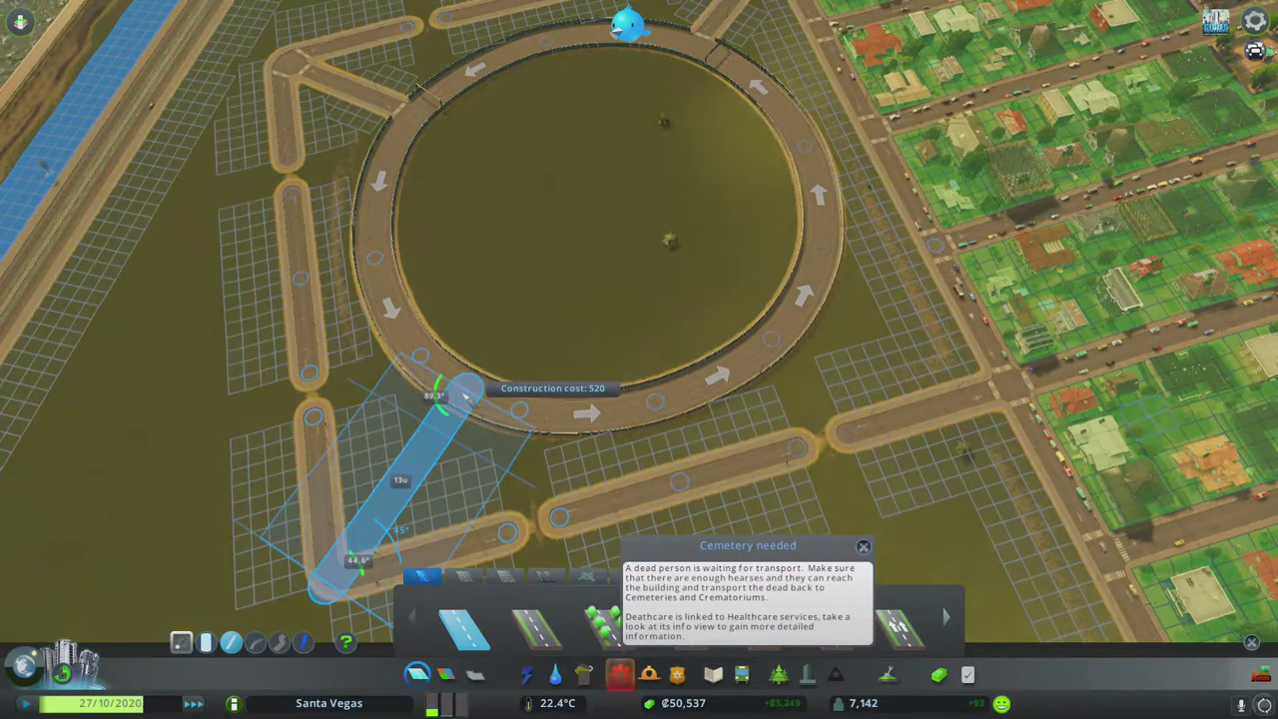
left_click(468, 395)
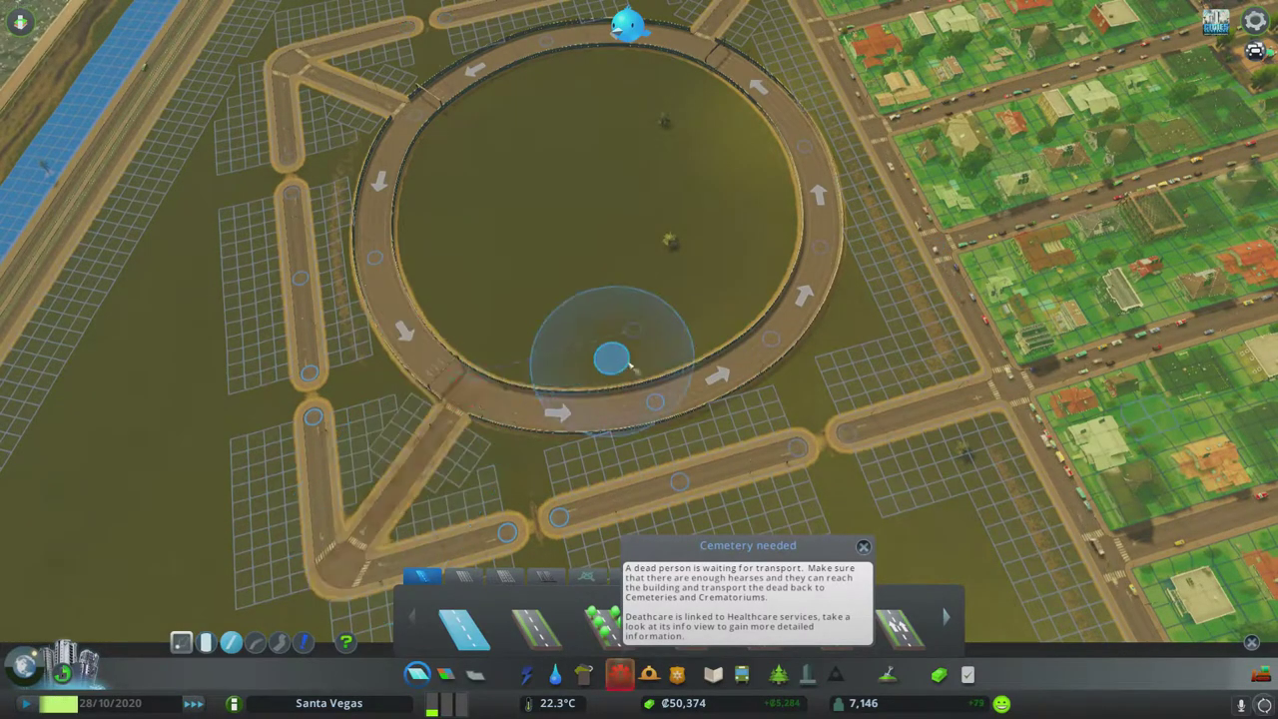
left_click_drag(639, 360, 499, 330)
left_click(679, 409)
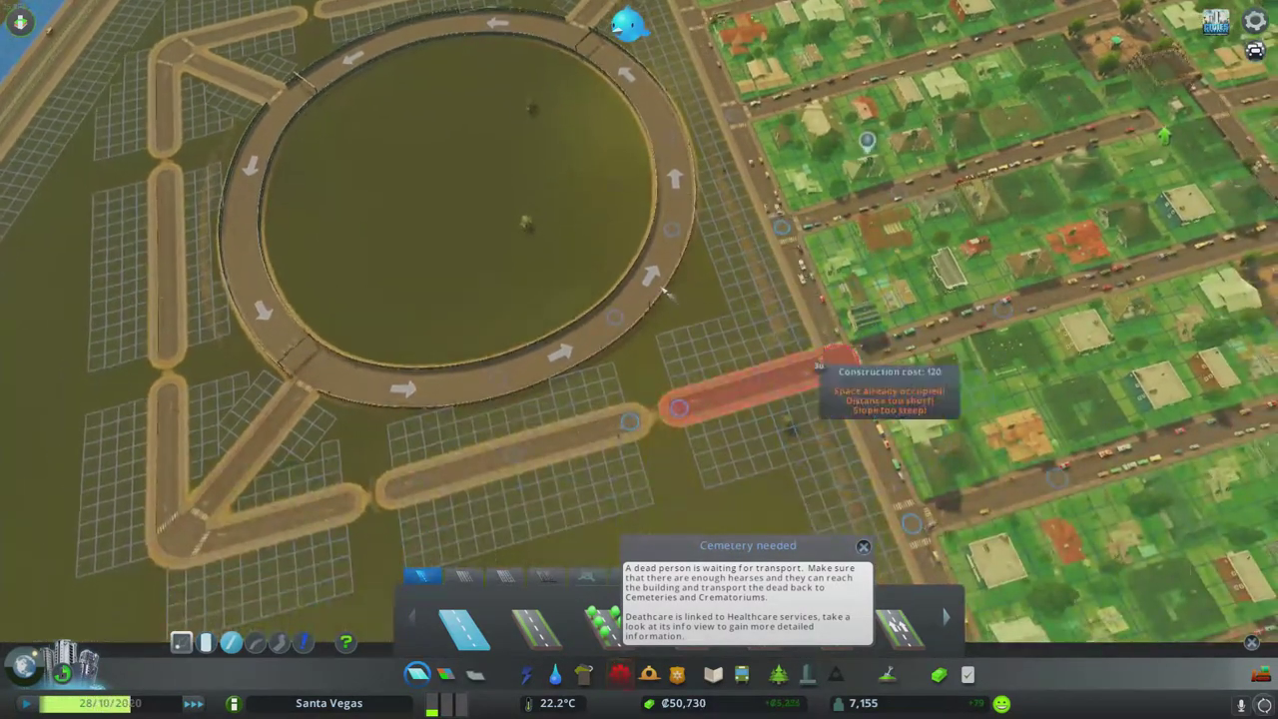
left_click(843, 371)
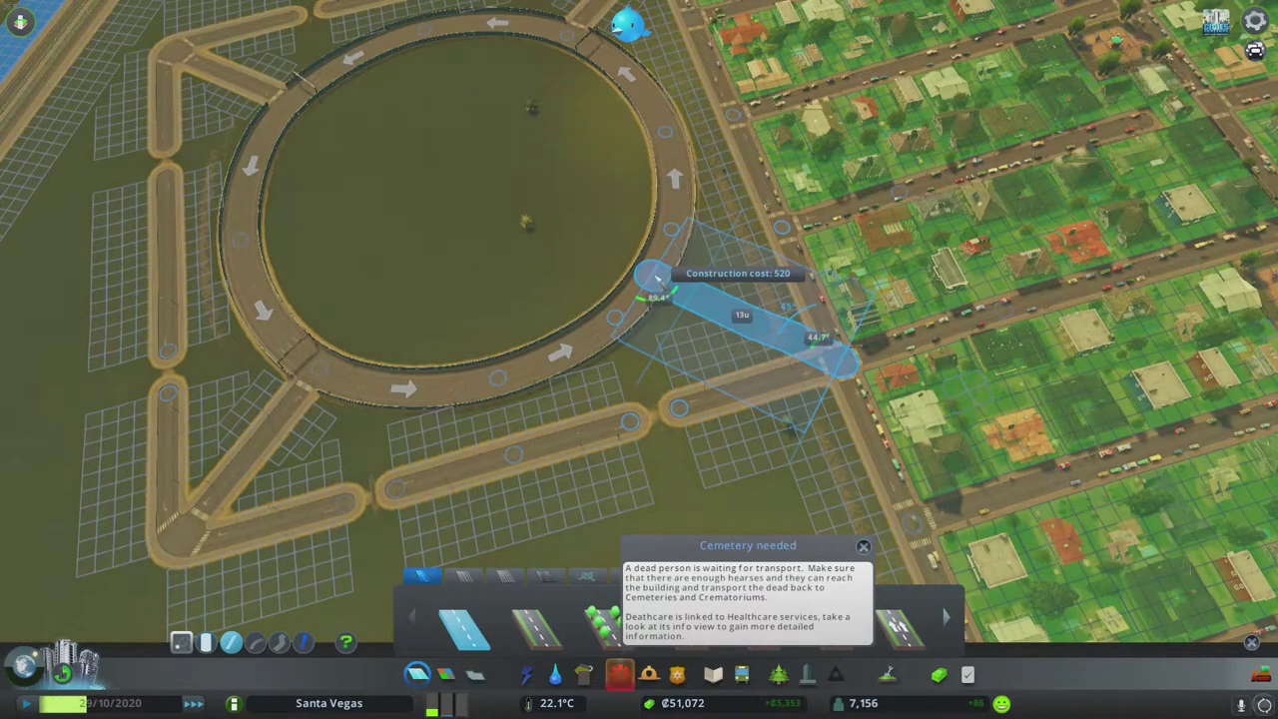
left_click(658, 269)
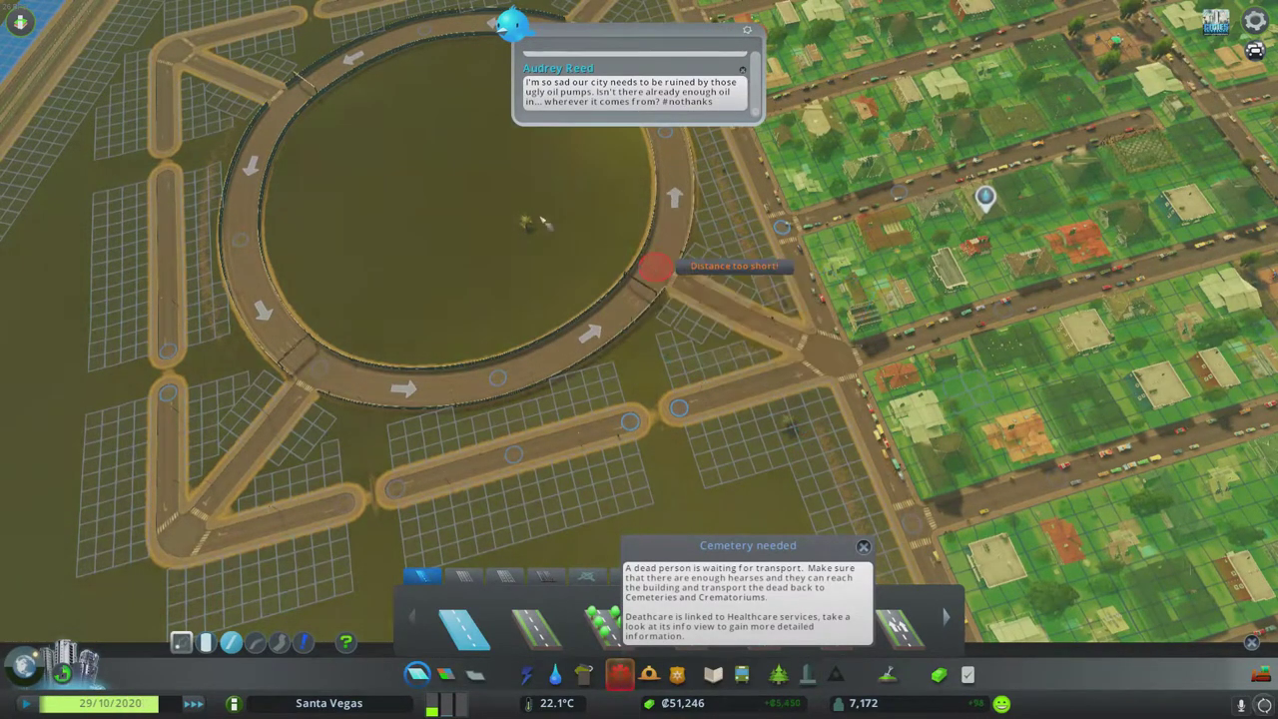
scroll(519, 220, "down", 3)
scroll(579, 345, "up", 5)
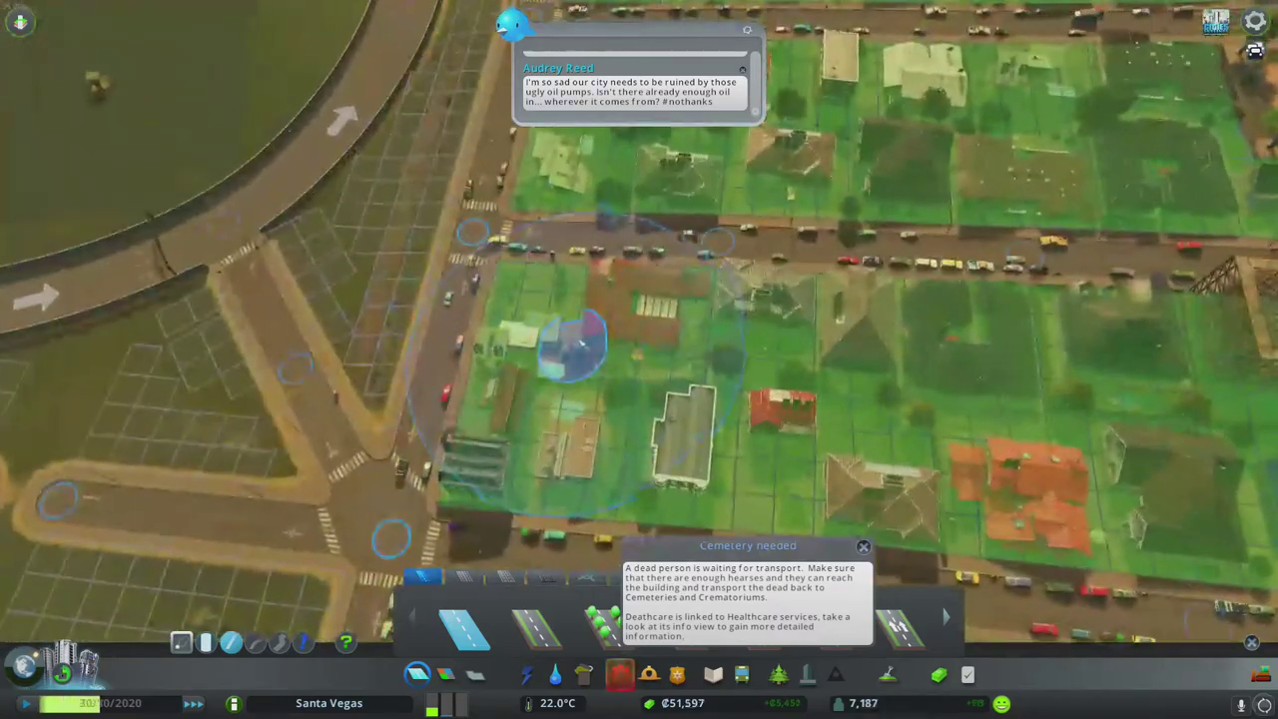
scroll(578, 345, "down", 4)
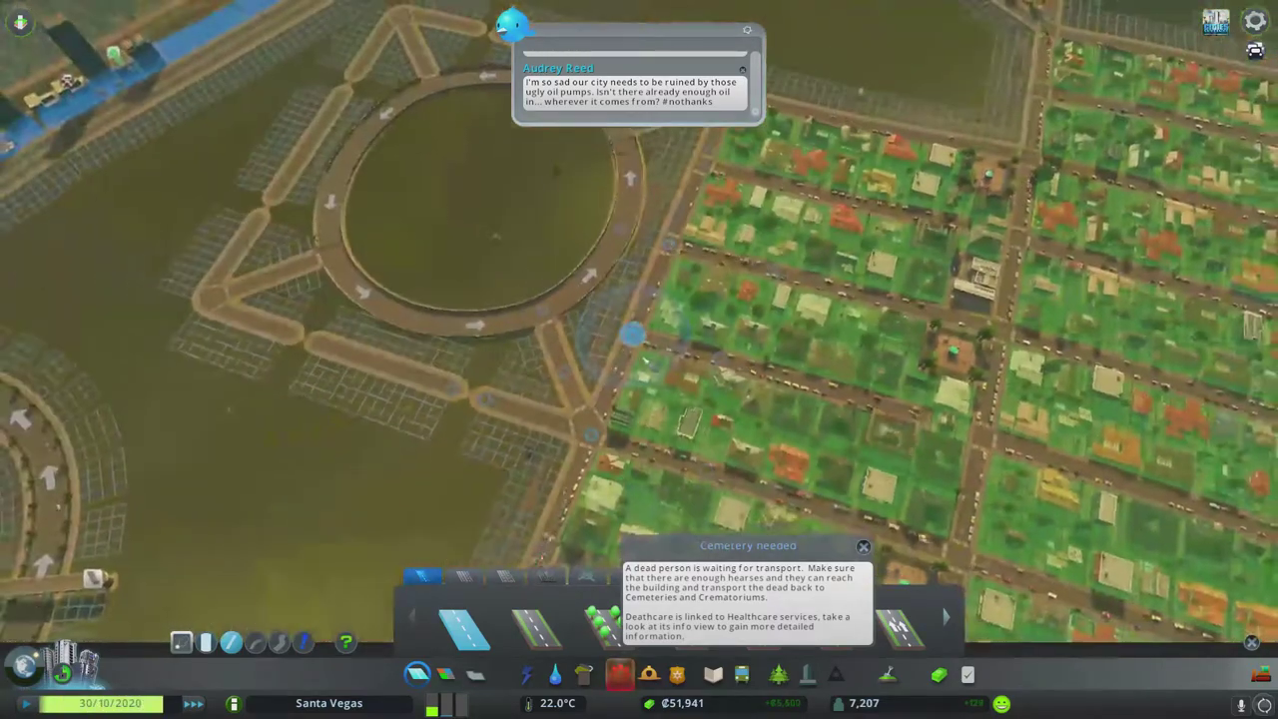
scroll(634, 334, "up", 3)
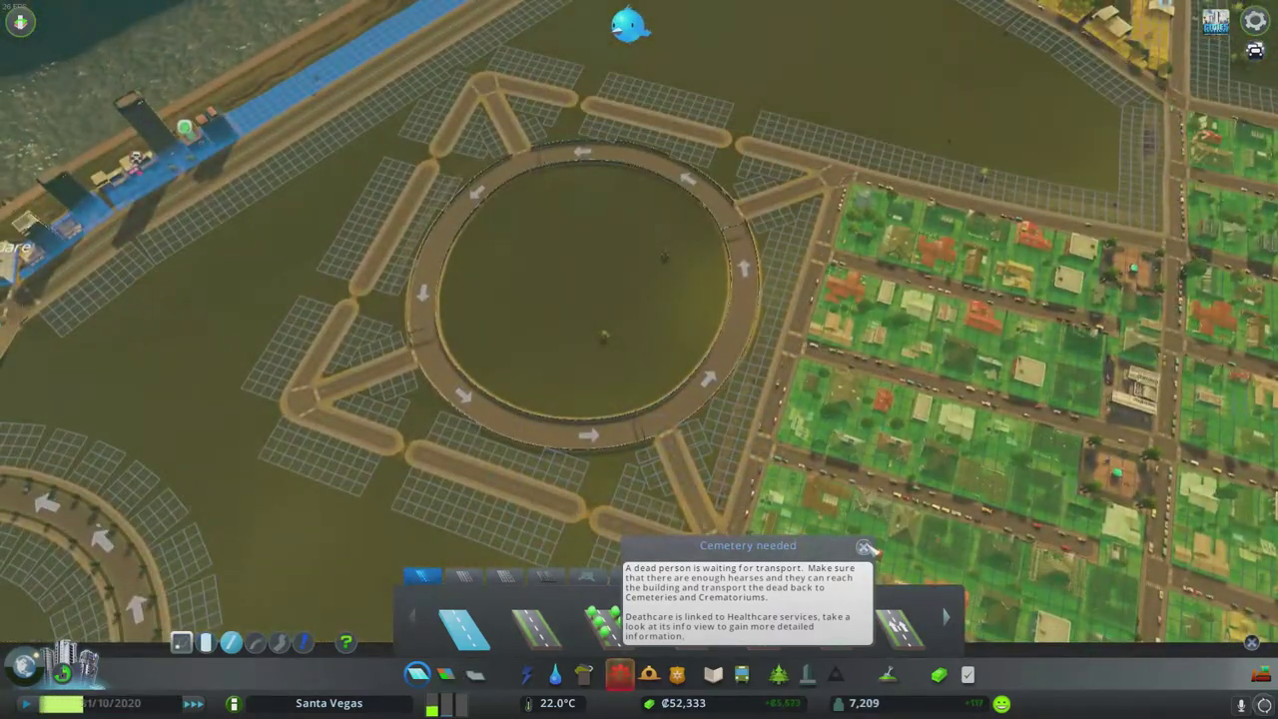
Step: Dismiss the cemetery warning and upgrade a roundabout connector to a one-way highway
left_click(864, 546)
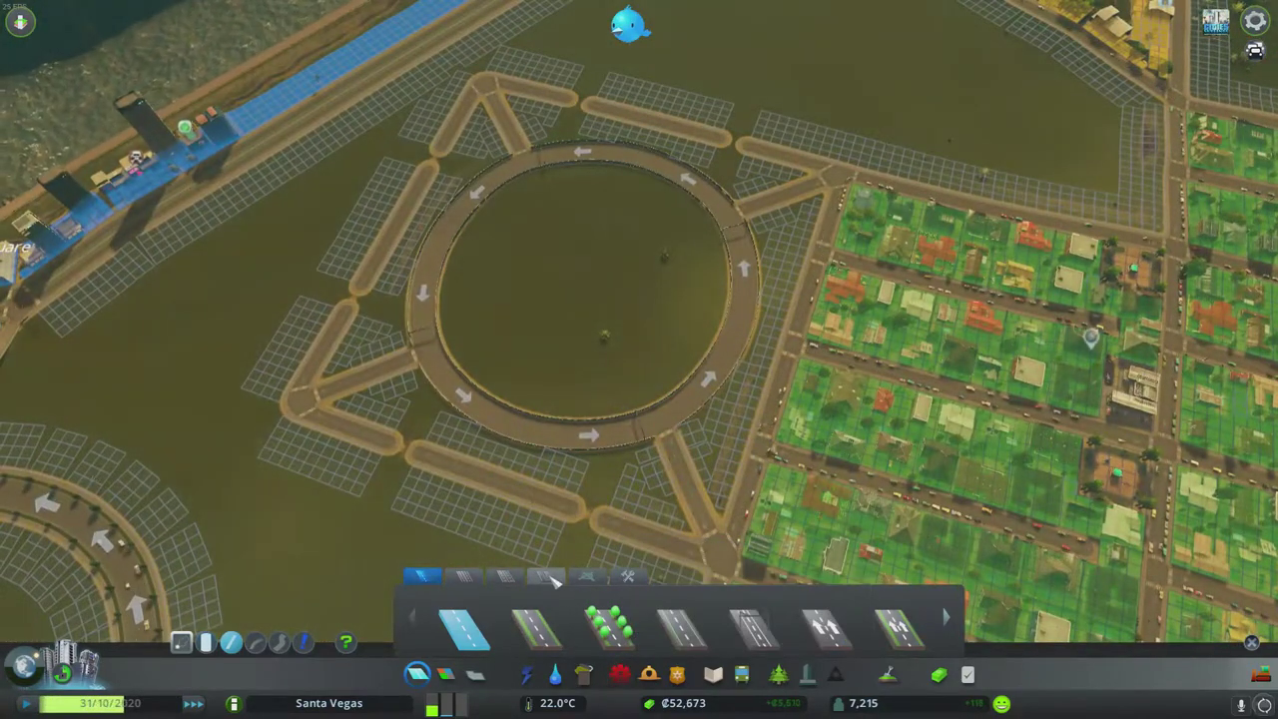
left_click(549, 577)
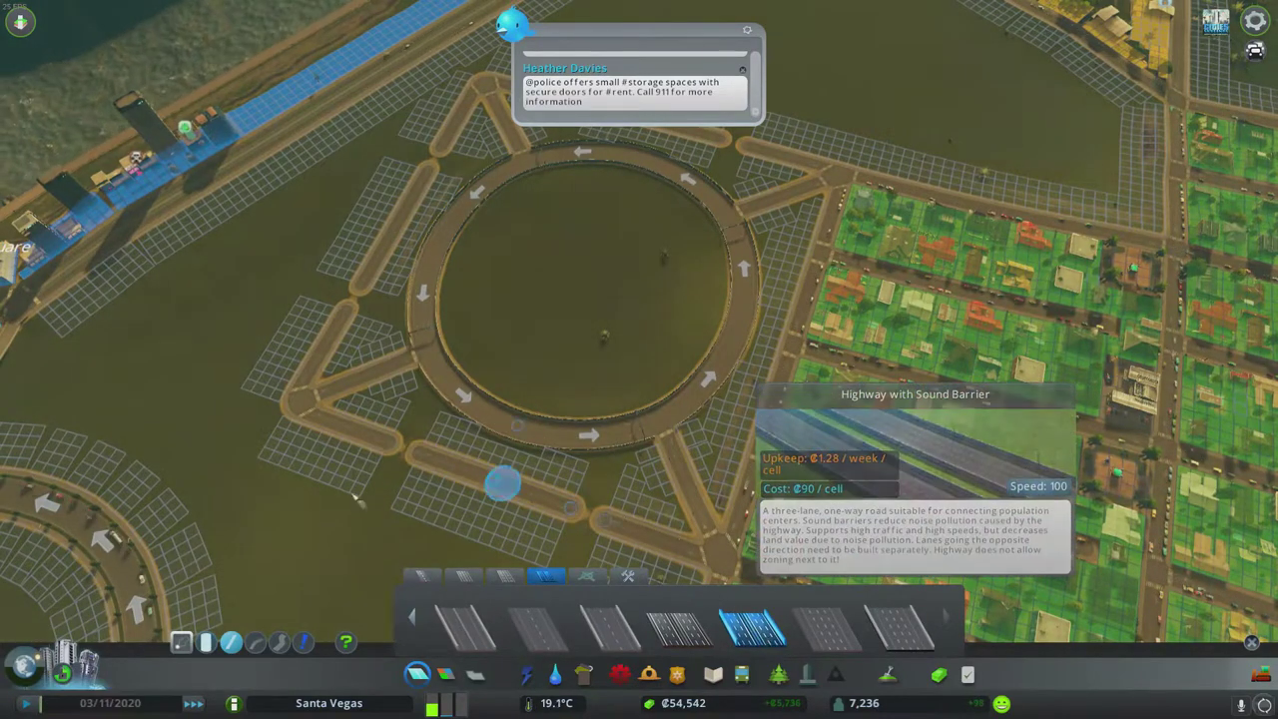
scroll(639, 359, "up", 4)
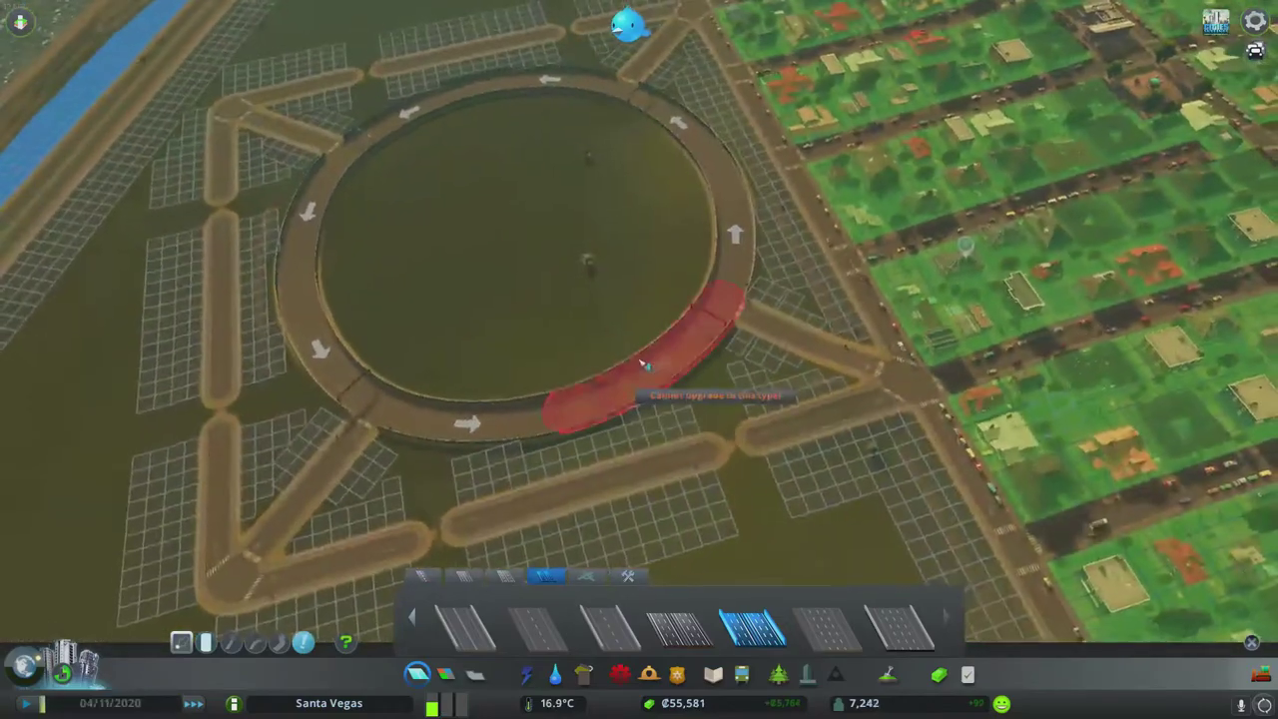
scroll(658, 469, "down", 5)
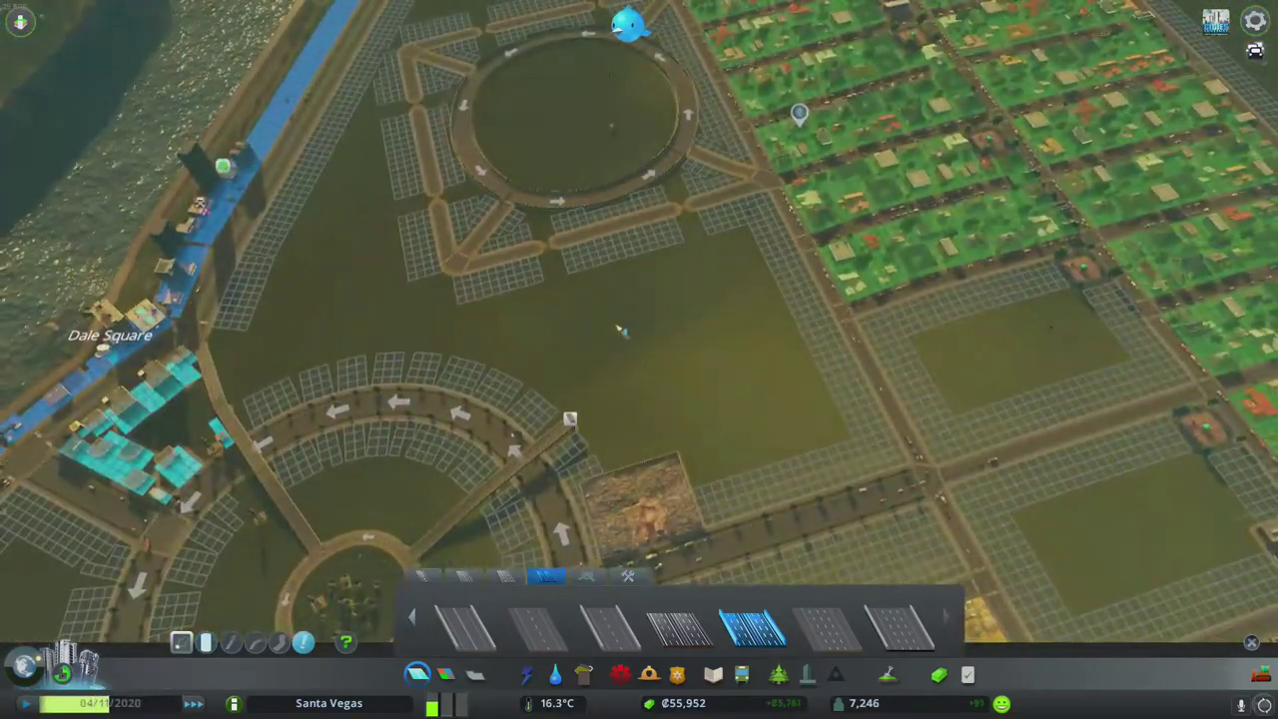
scroll(620, 329, "up", 5)
scroll(621, 329, "up", 3)
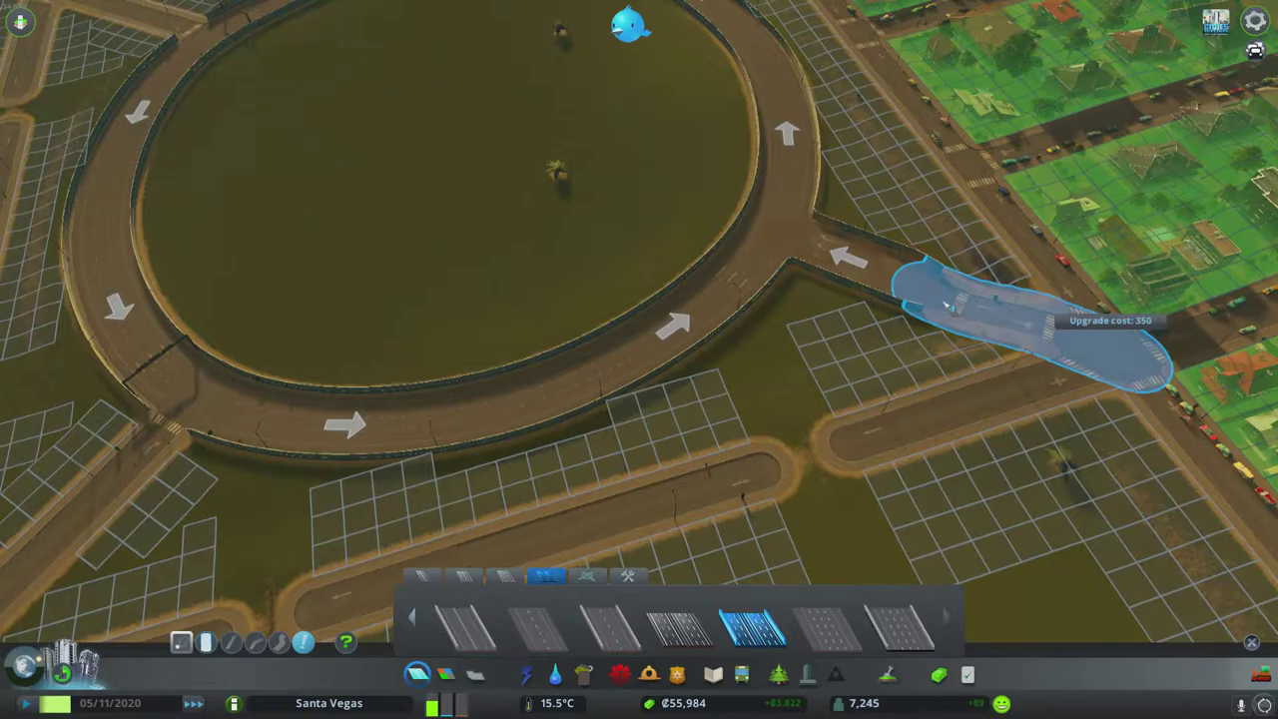
left_click(941, 300)
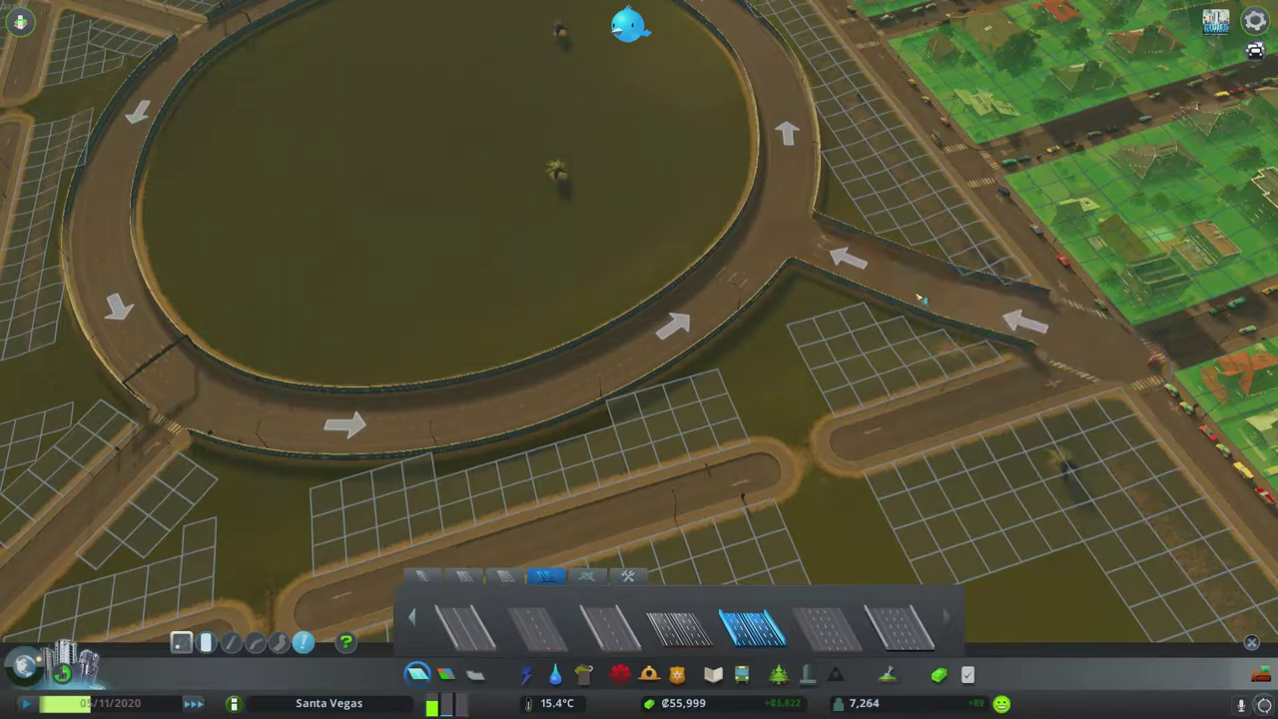
scroll(907, 402, "down", 5)
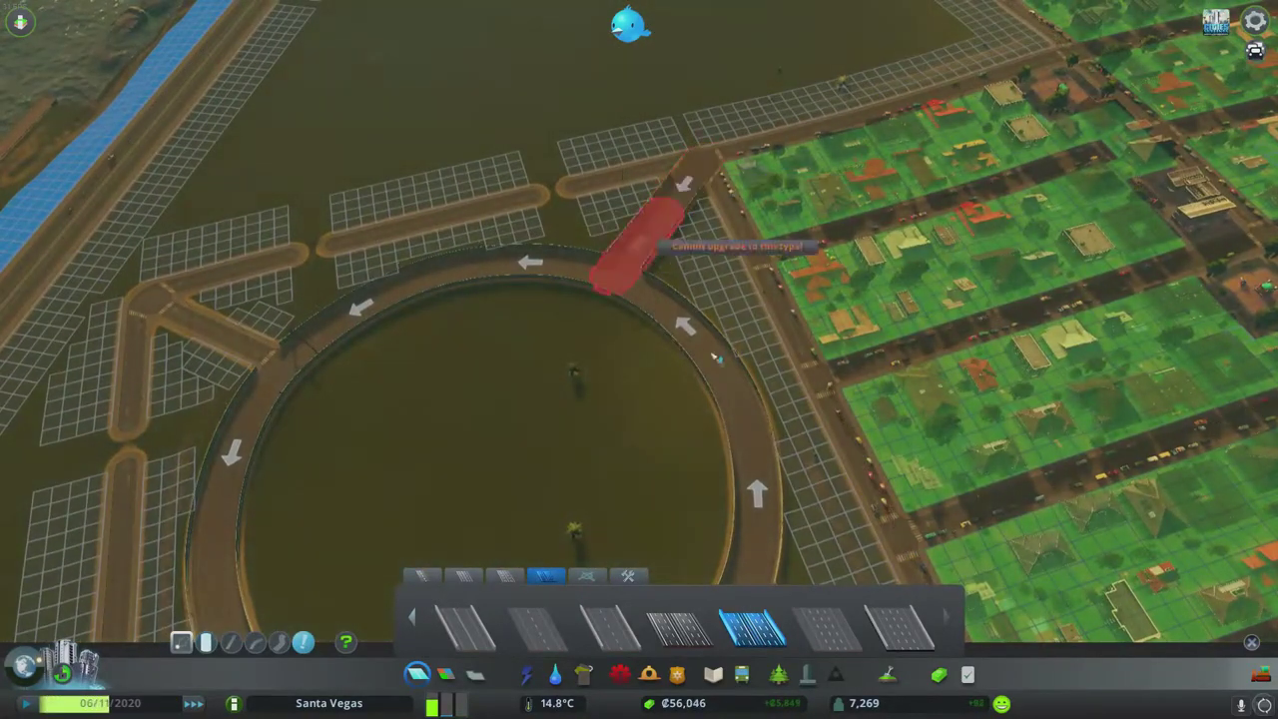
scroll(656, 229, "down", 2)
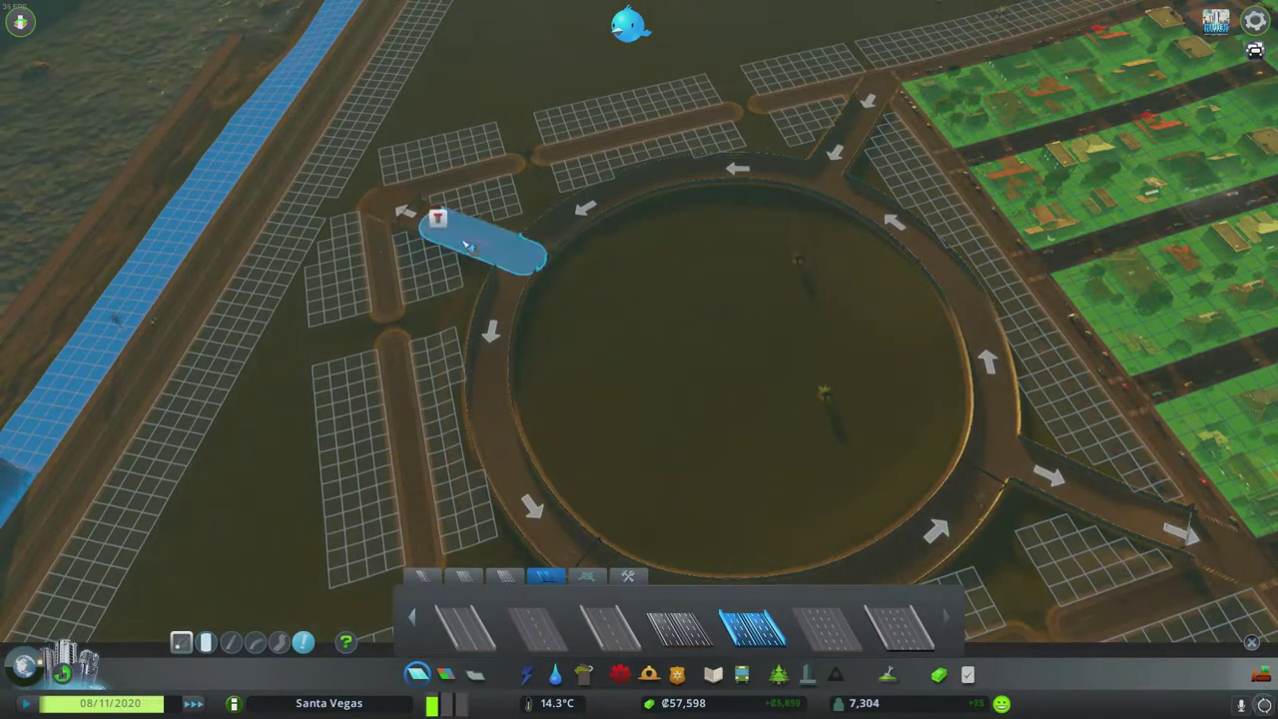
scroll(465, 242, "down", 2)
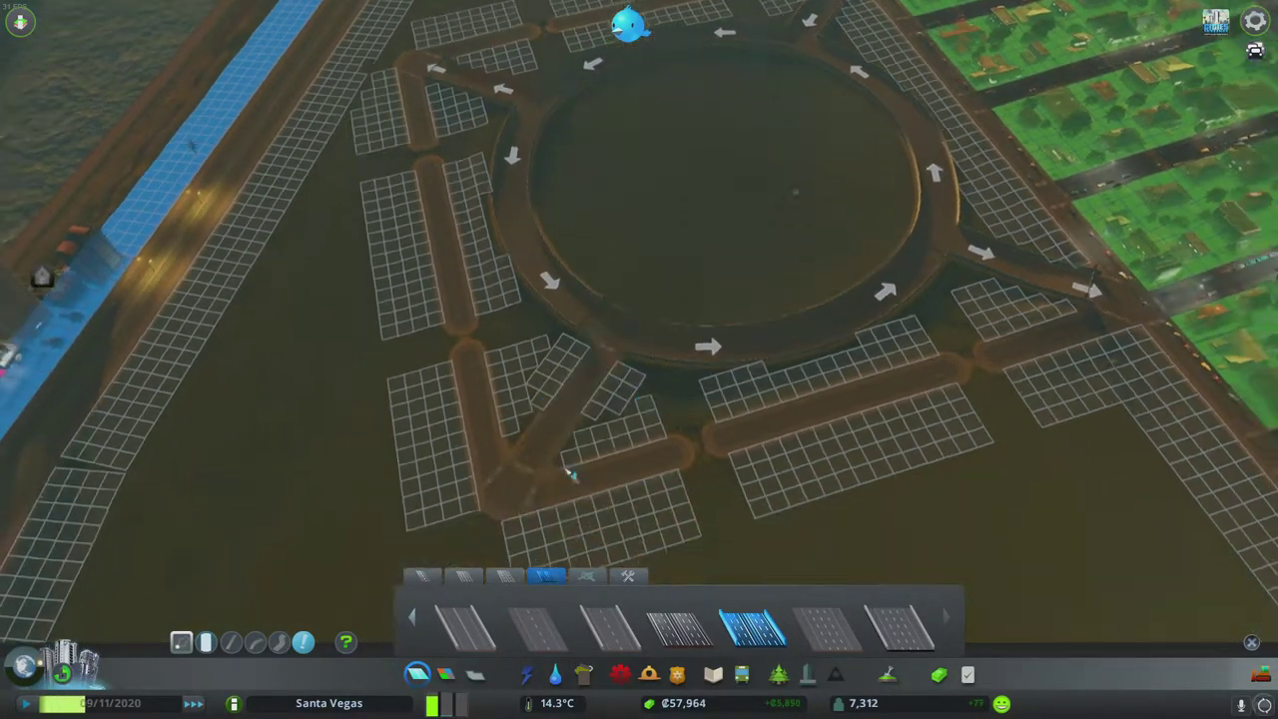
scroll(547, 424, "up", 2)
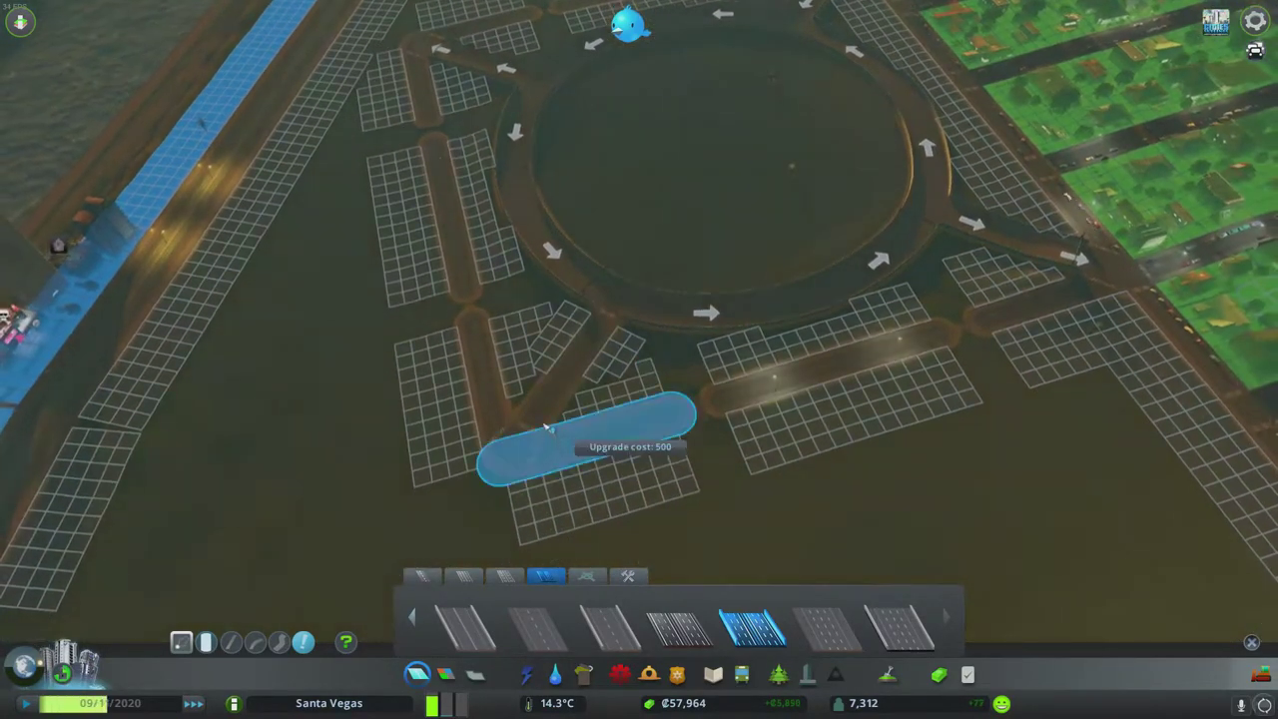
scroll(609, 400, "down", 3)
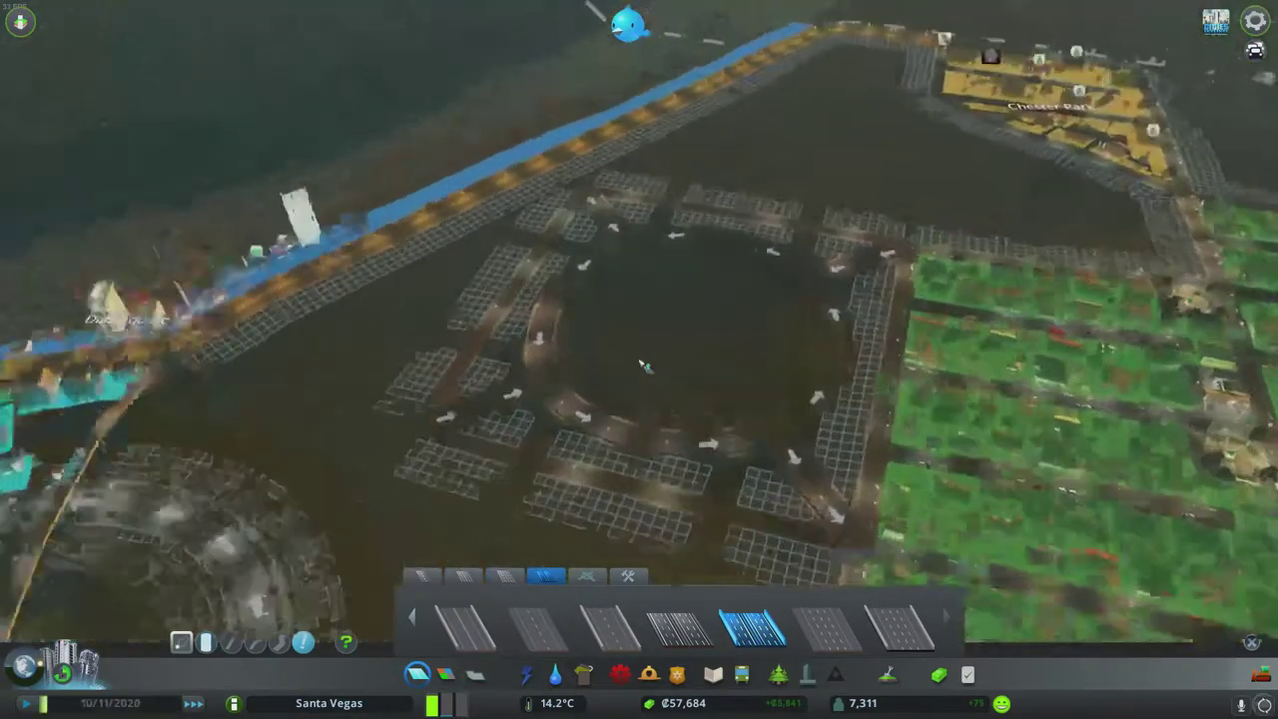
scroll(644, 366, "up", 2)
scroll(643, 365, "up", 1)
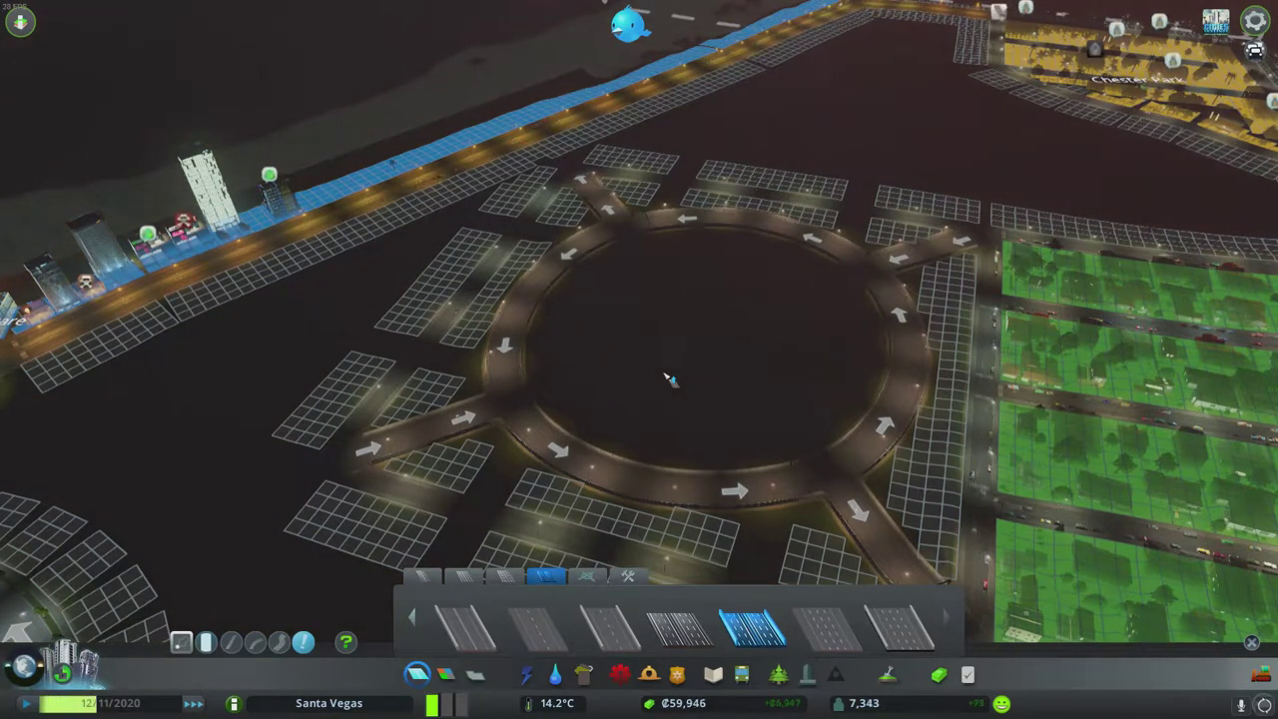
scroll(710, 390, "down", 5)
scroll(710, 389, "up", 3)
scroll(739, 454, "up", 3)
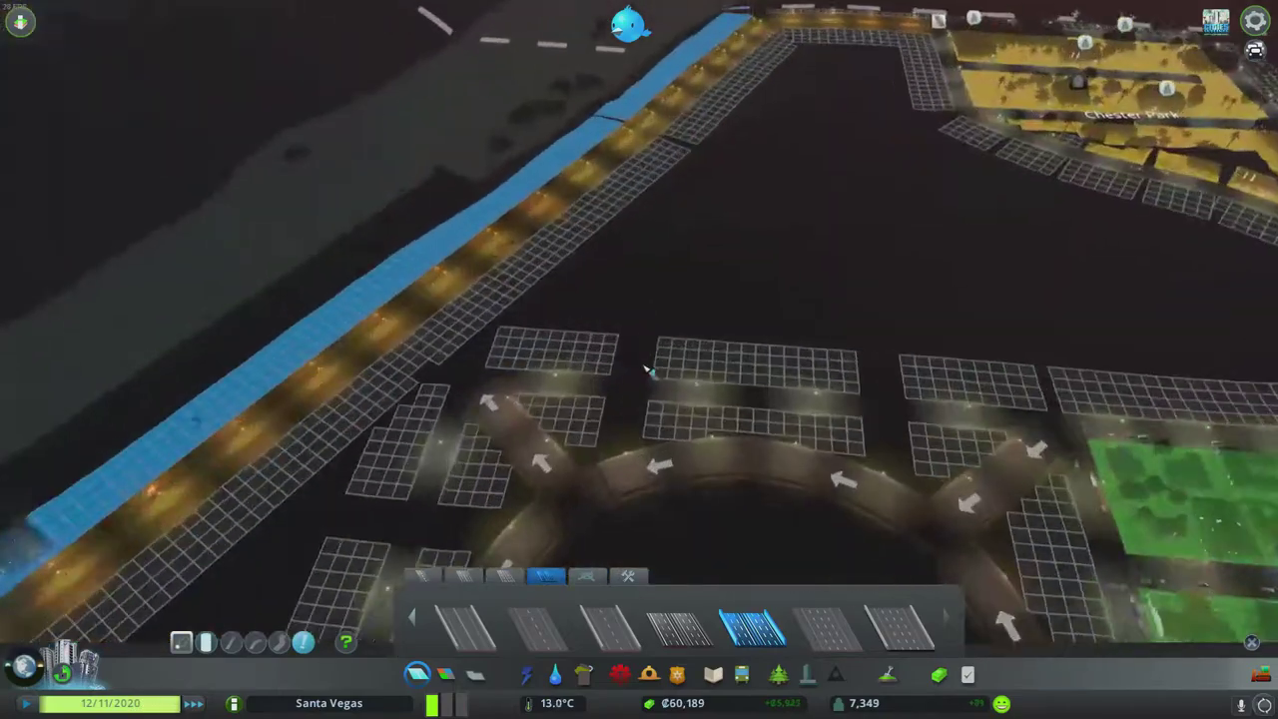
scroll(739, 454, "down", 4)
scroll(661, 447, "up", 3)
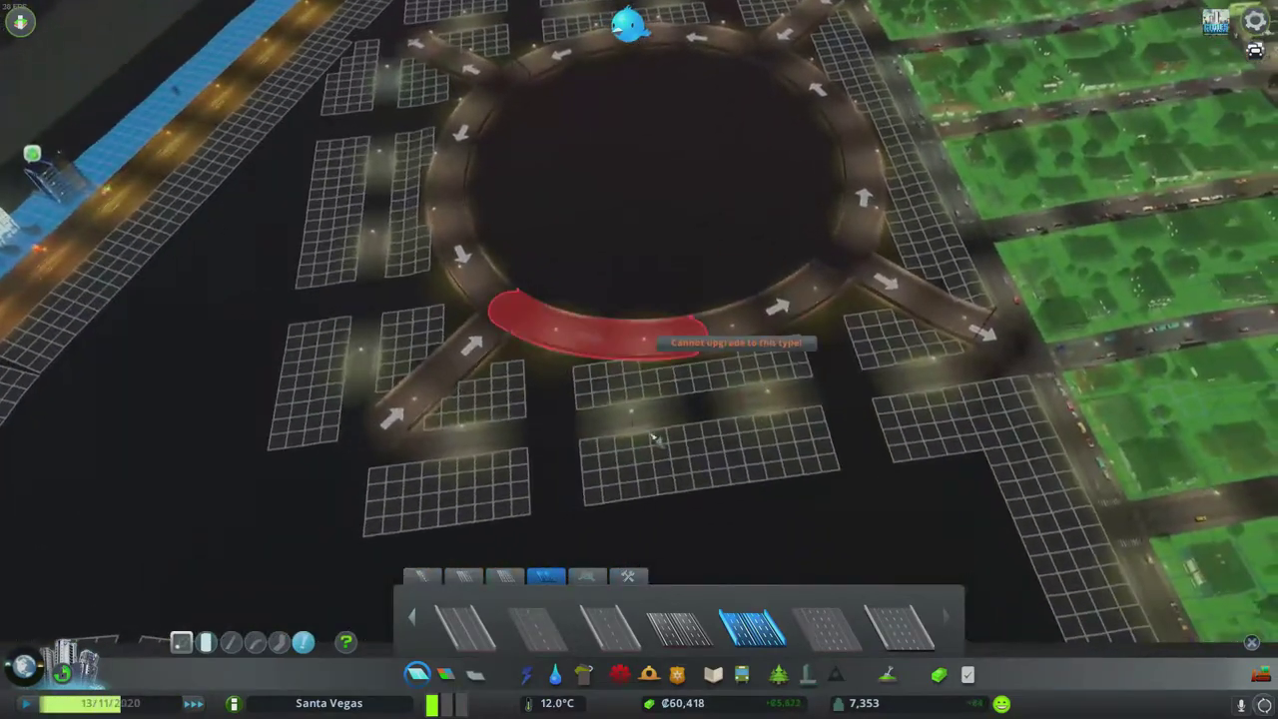
scroll(747, 409, "down", 3)
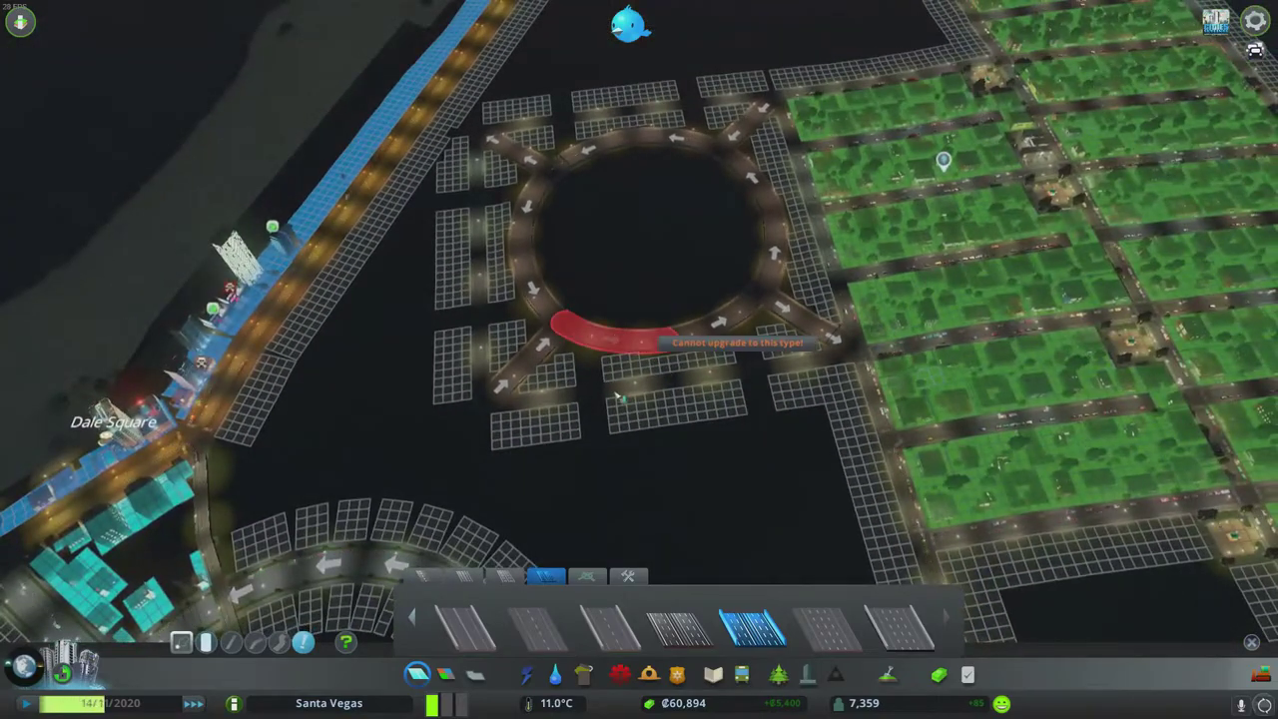
scroll(619, 397, "down", 4)
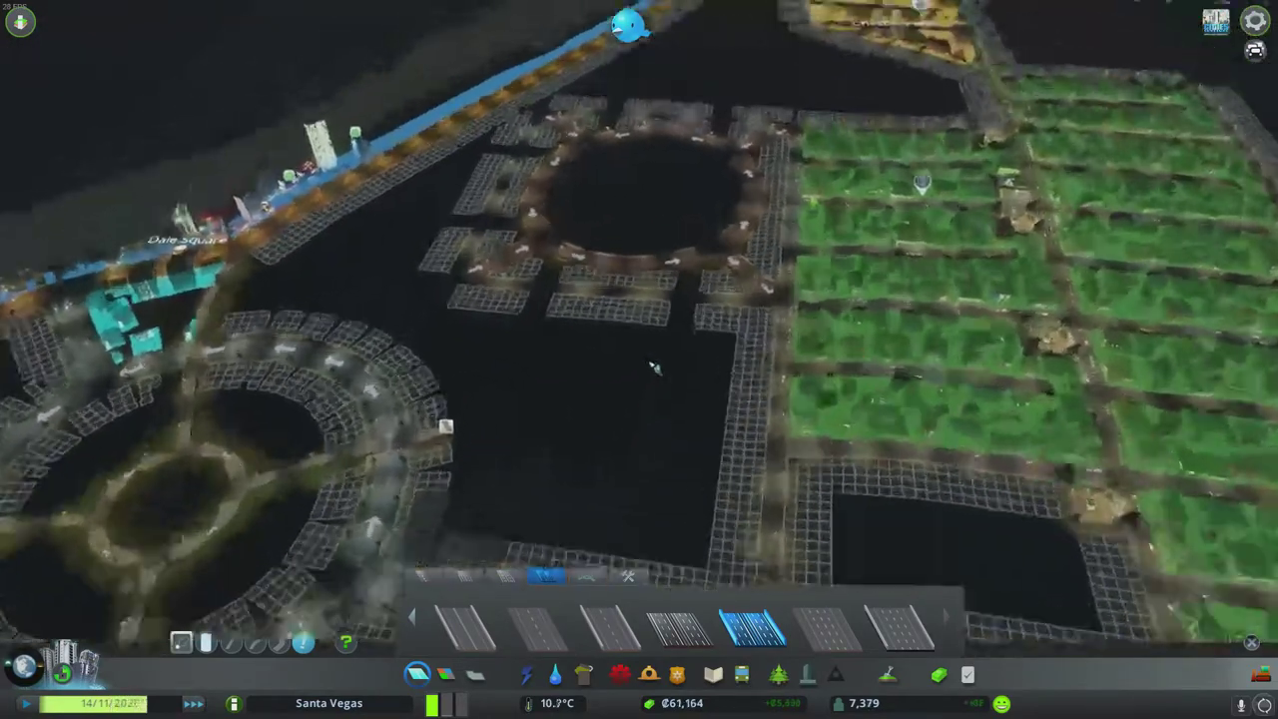
scroll(595, 299, "up", 4)
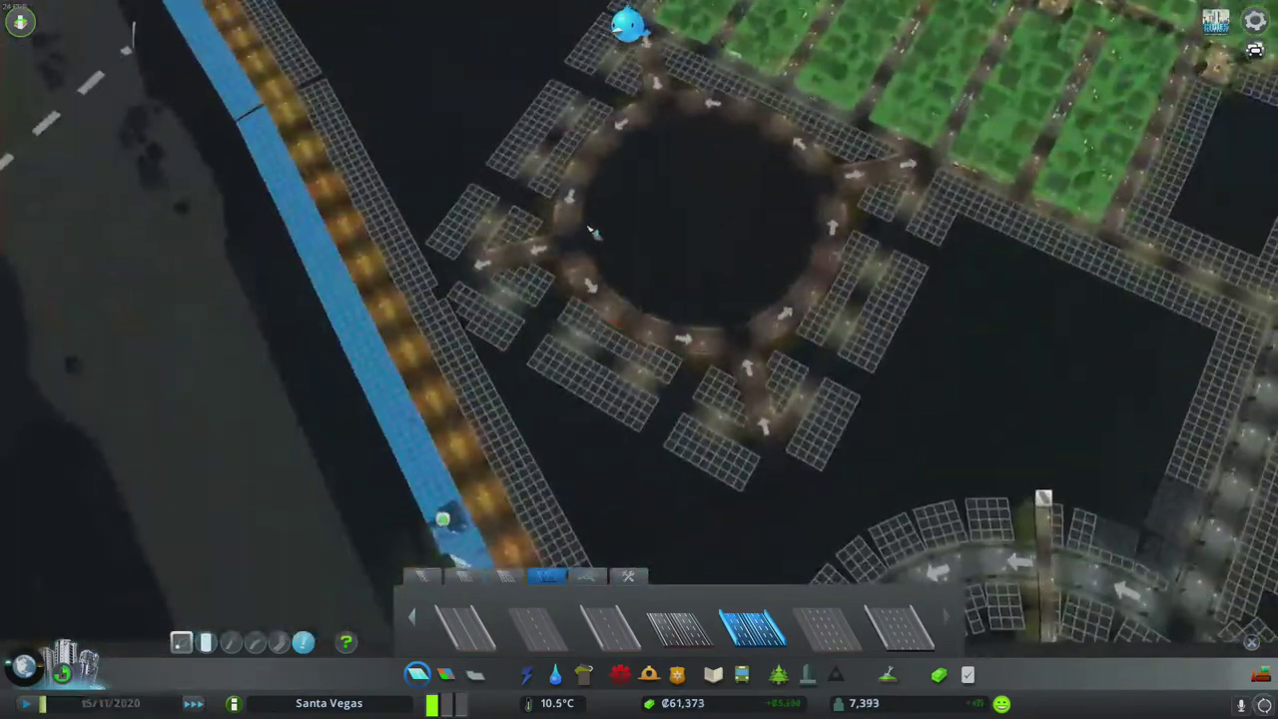
scroll(592, 231, "down", 4)
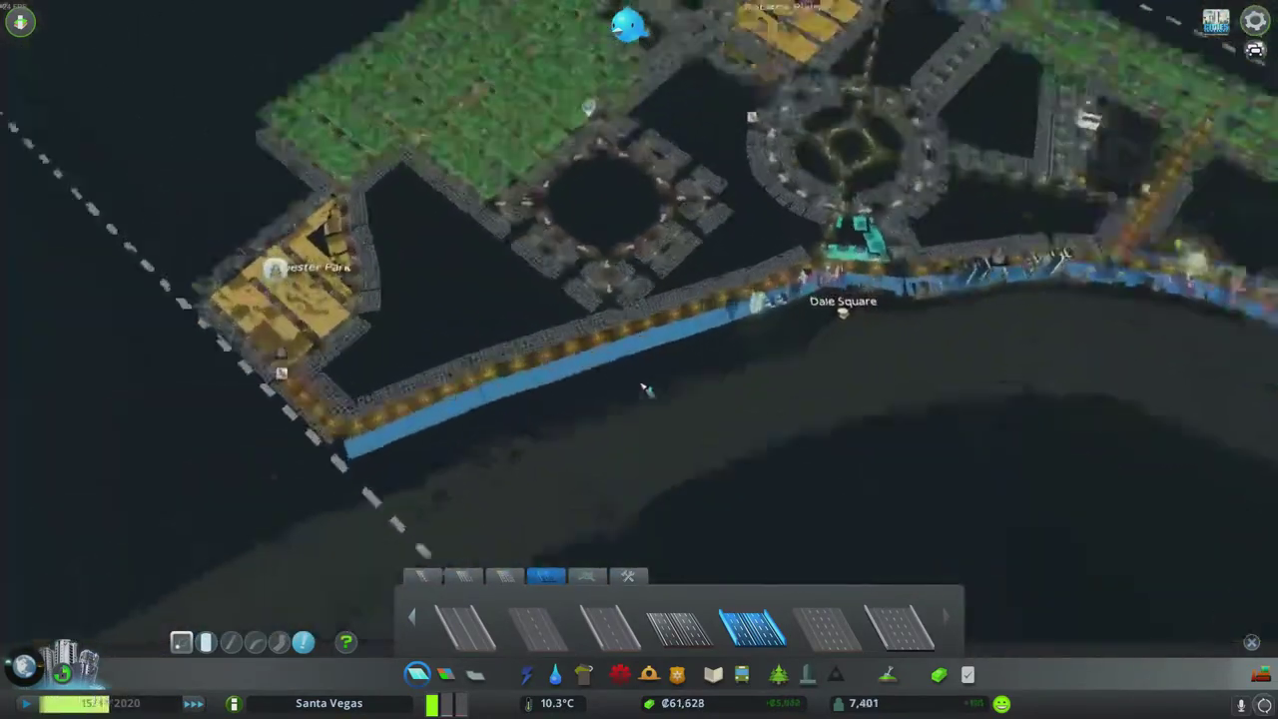
scroll(640, 341, "up", 4)
scroll(640, 341, "up", 3)
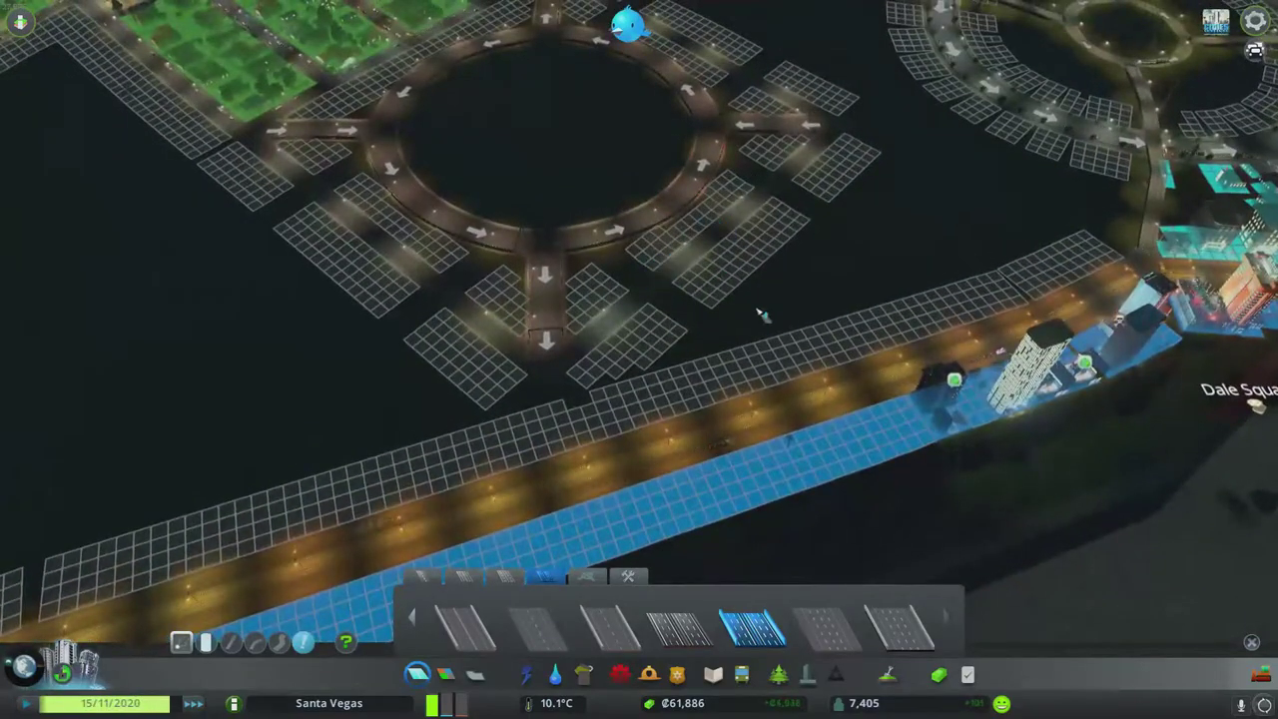
scroll(774, 321, "down", 5)
scroll(699, 299, "down", 3)
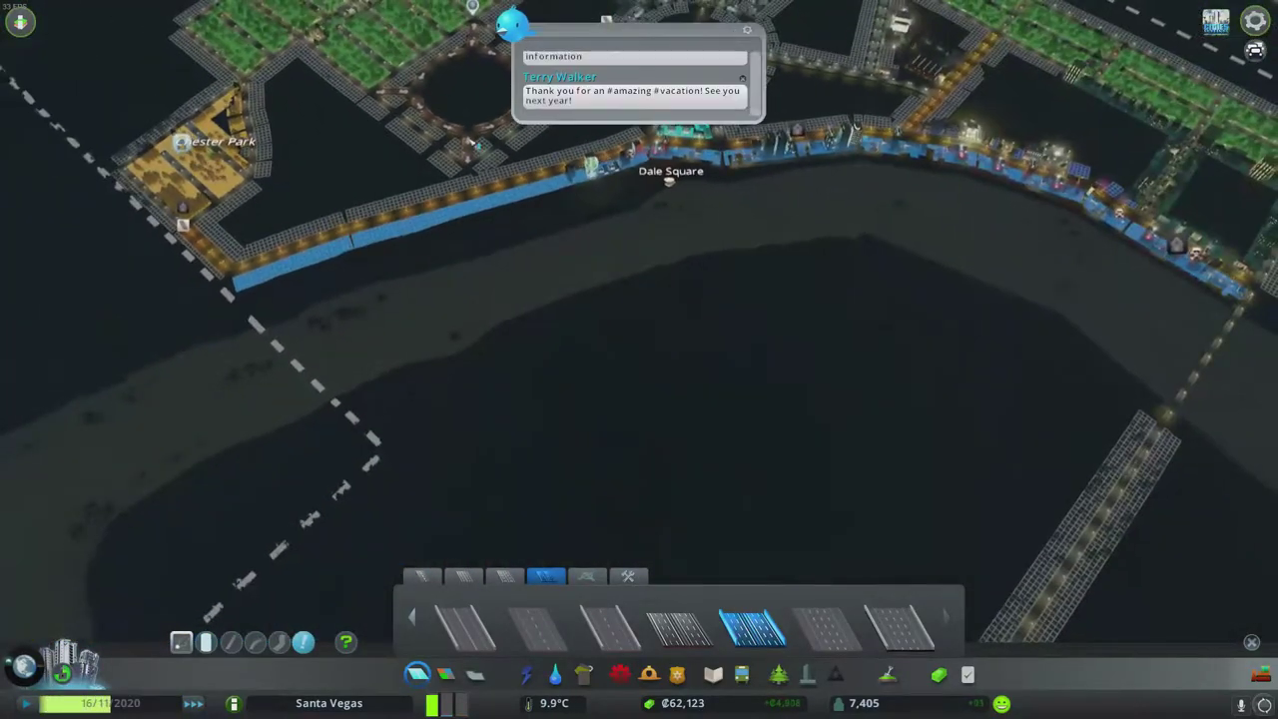
scroll(725, 340, "down", 4)
scroll(698, 300, "up", 4)
scroll(798, 319, "up", 5)
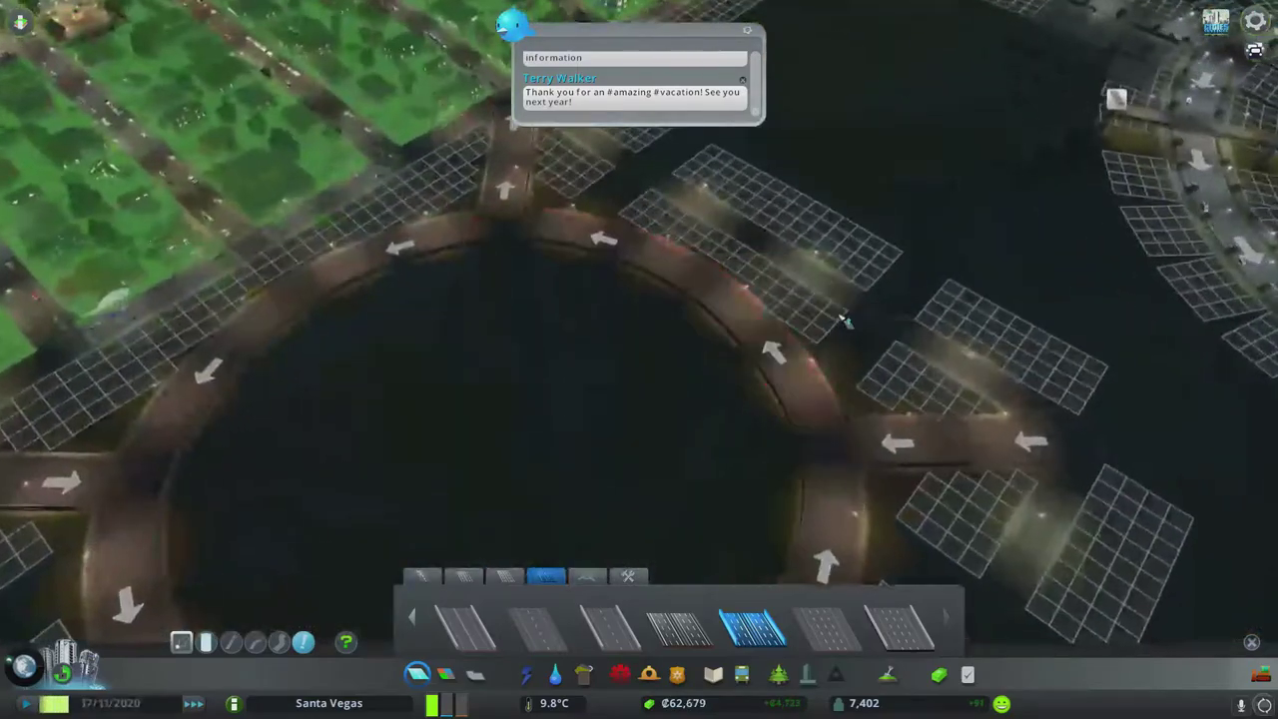
scroll(844, 318, "down", 3)
Step: Rotate the view around the completed roundabout district
middle_click(638, 299)
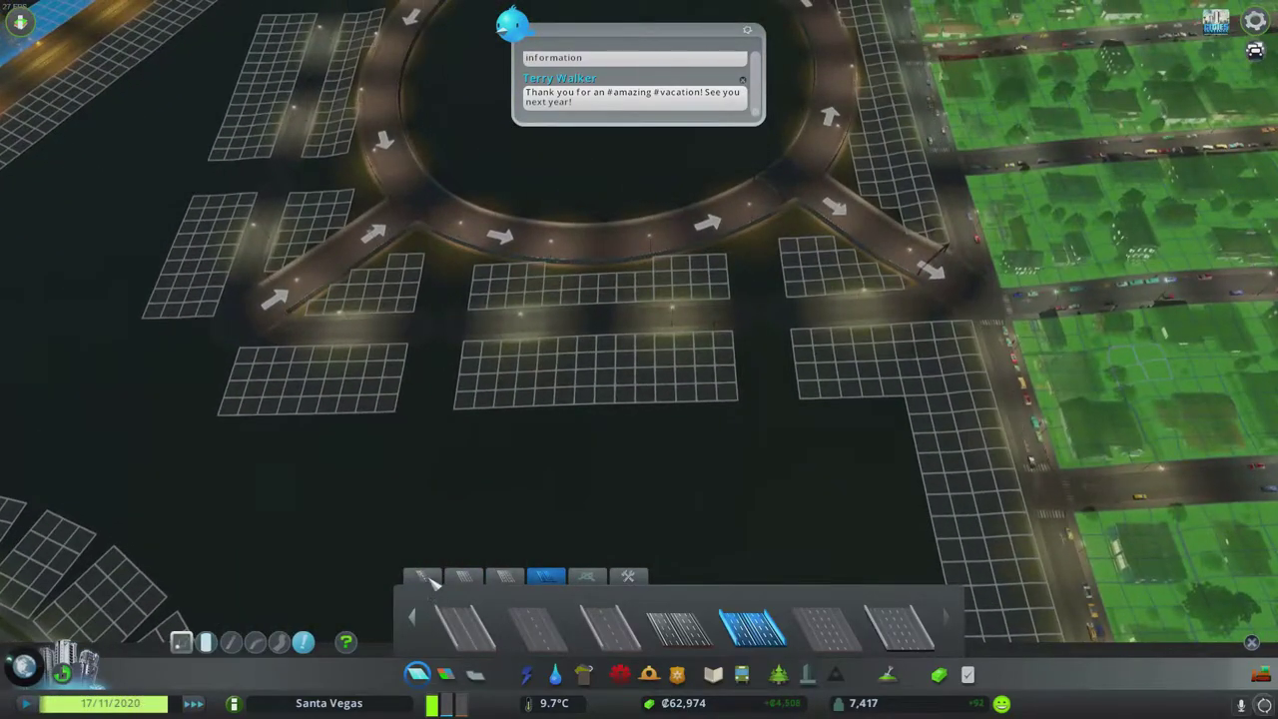
Step: Draw two short small-road connectors to the roundabout spokes and begin a northbound road
left_click(424, 577)
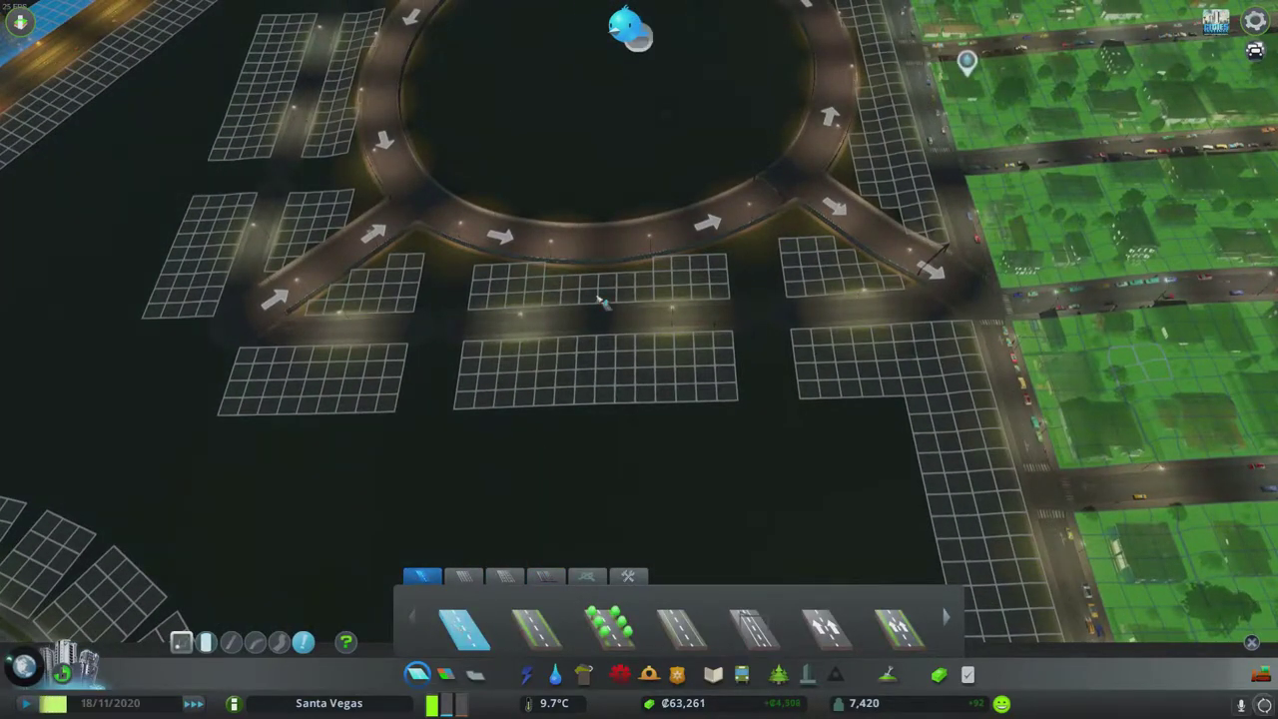
scroll(639, 299, "up", 2)
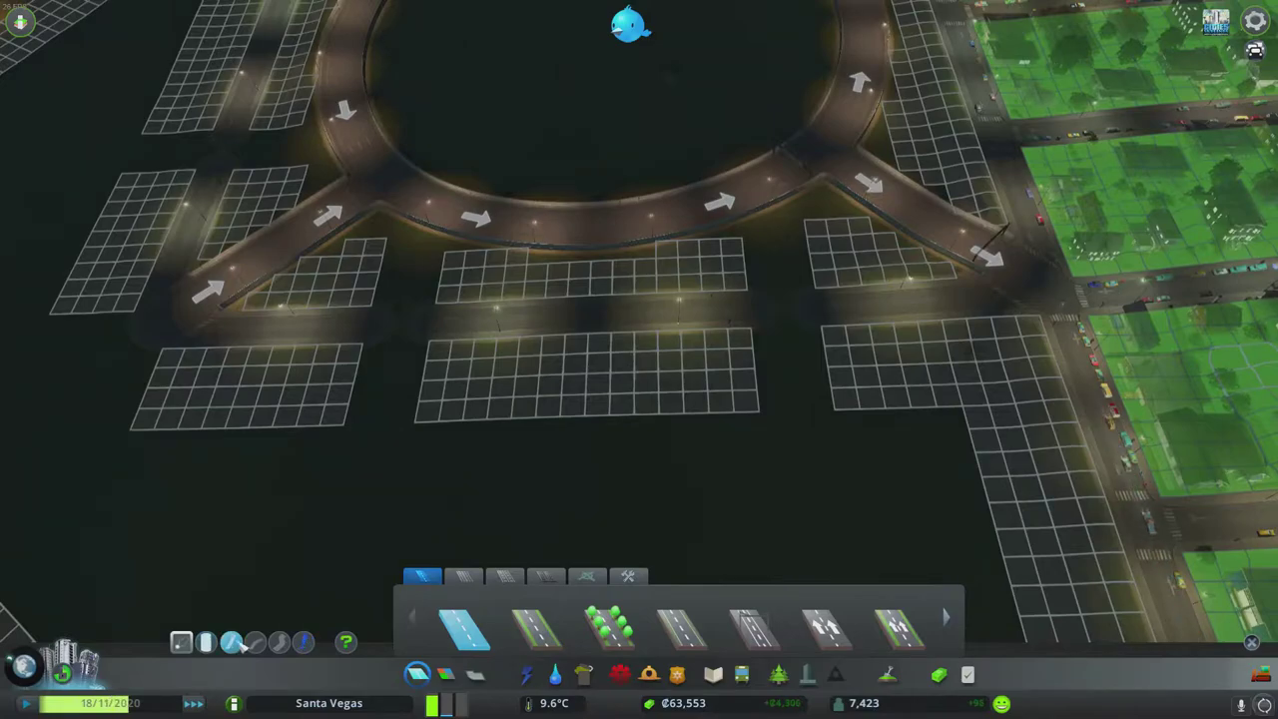
left_click(232, 641)
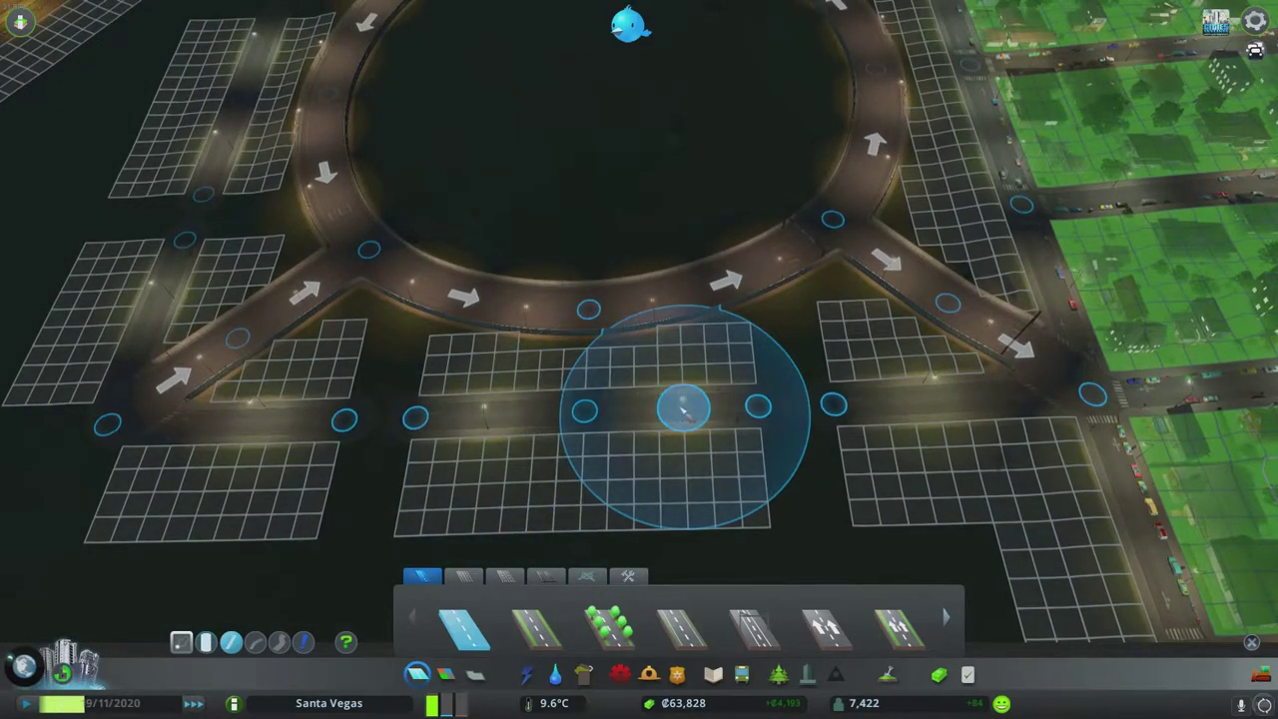
left_click(686, 410)
left_click(666, 318)
scroll(659, 339, "down", 2)
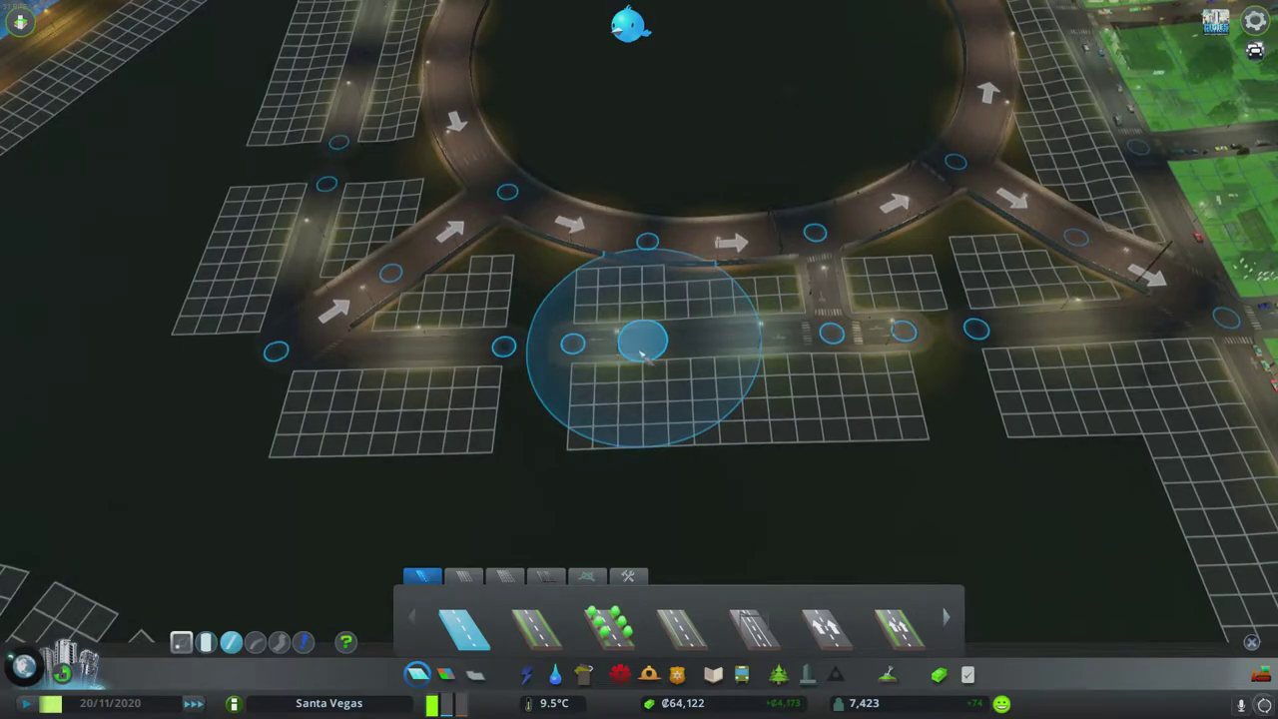
left_click(646, 344)
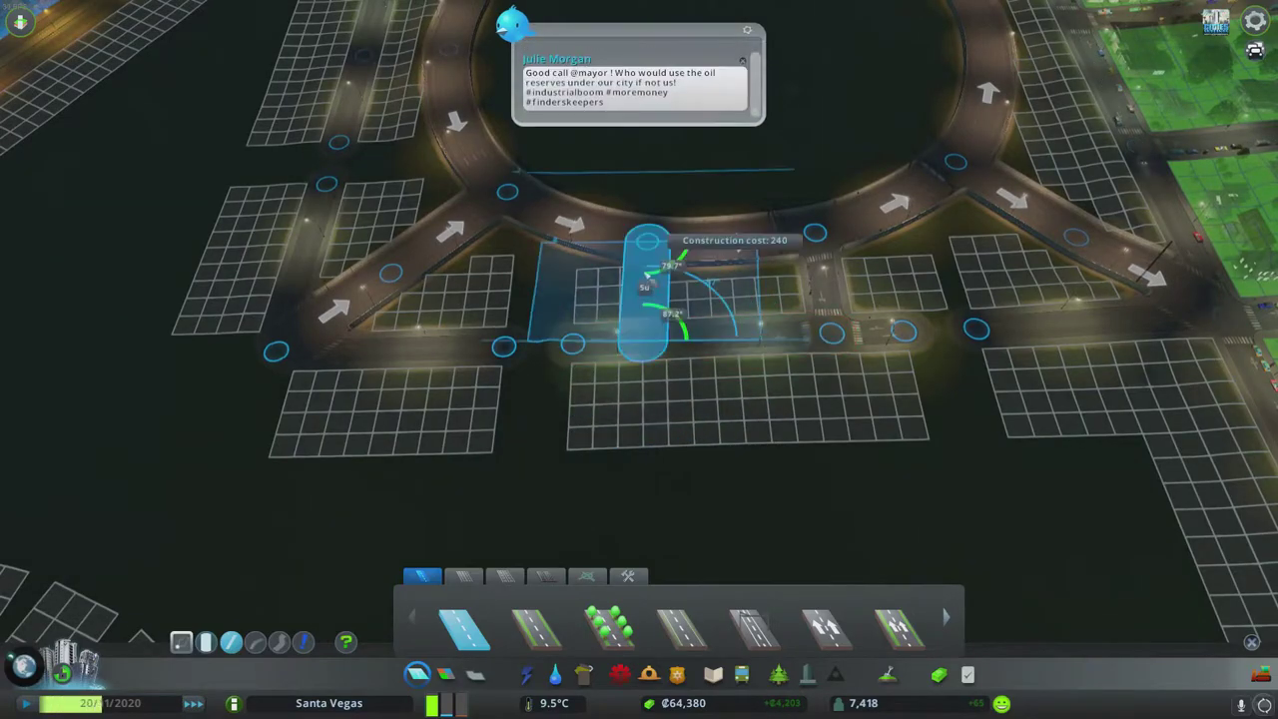
left_click(647, 280)
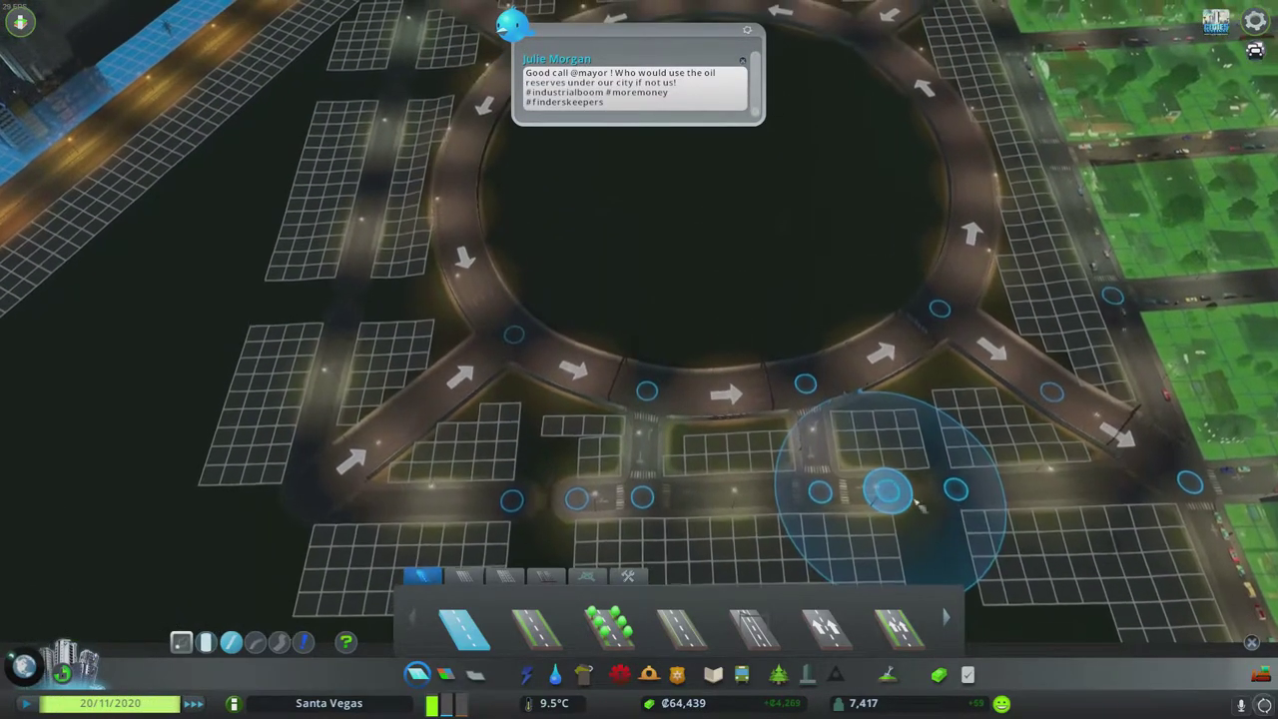
scroll(889, 439, "up", 4)
scroll(639, 359, "down", 4)
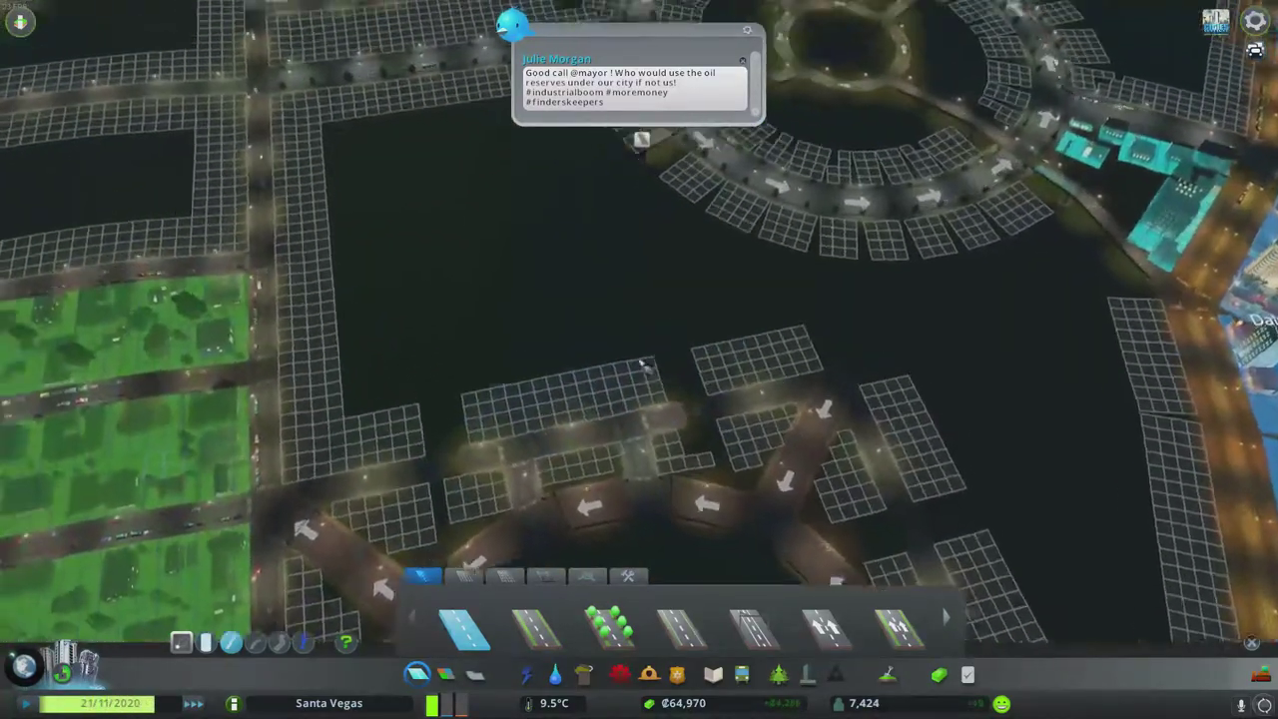
scroll(639, 360, "down", 2)
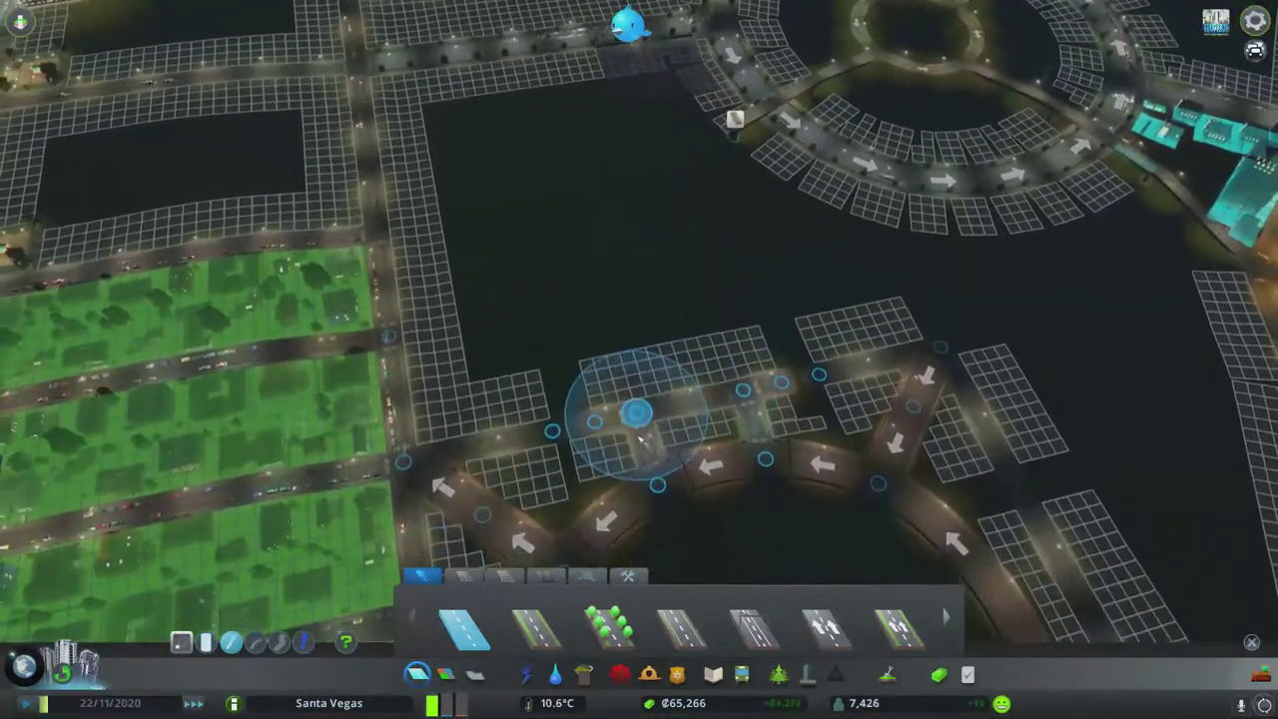
left_click(619, 559)
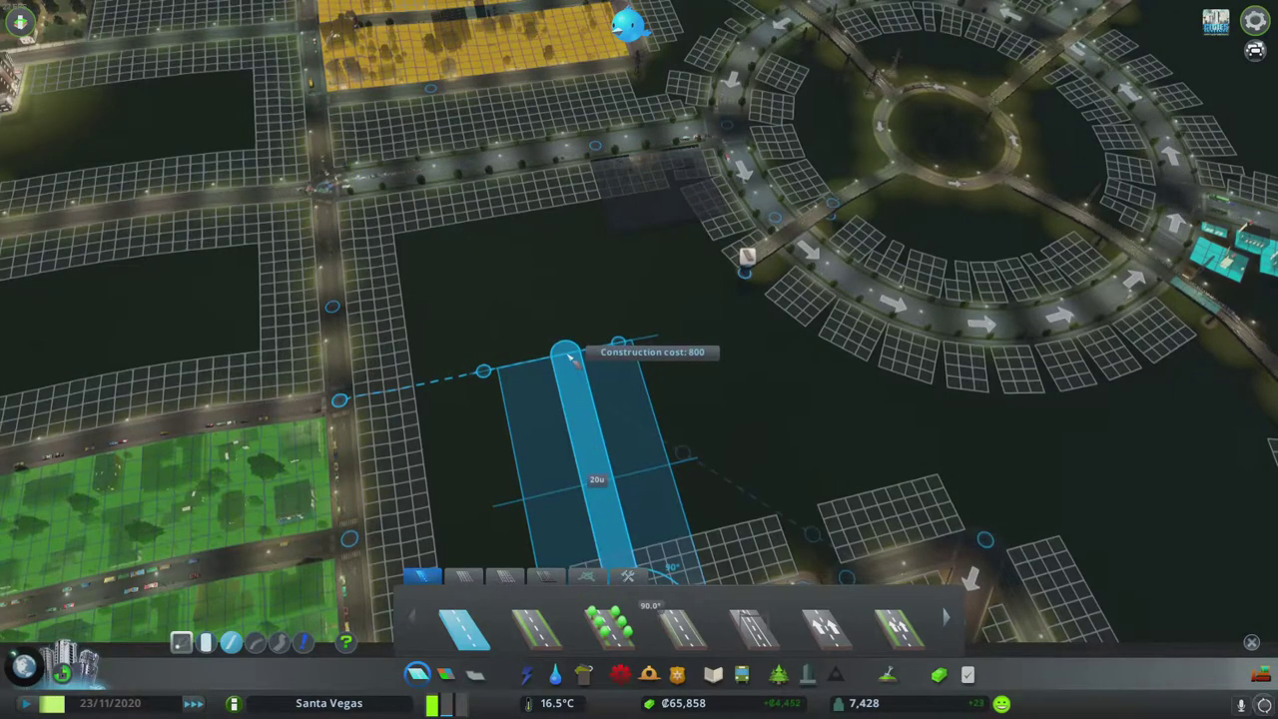
Step: Lay Tyler Street and the parallel Alexander Street northward, toggling between tunnel and ground level
left_click(567, 354)
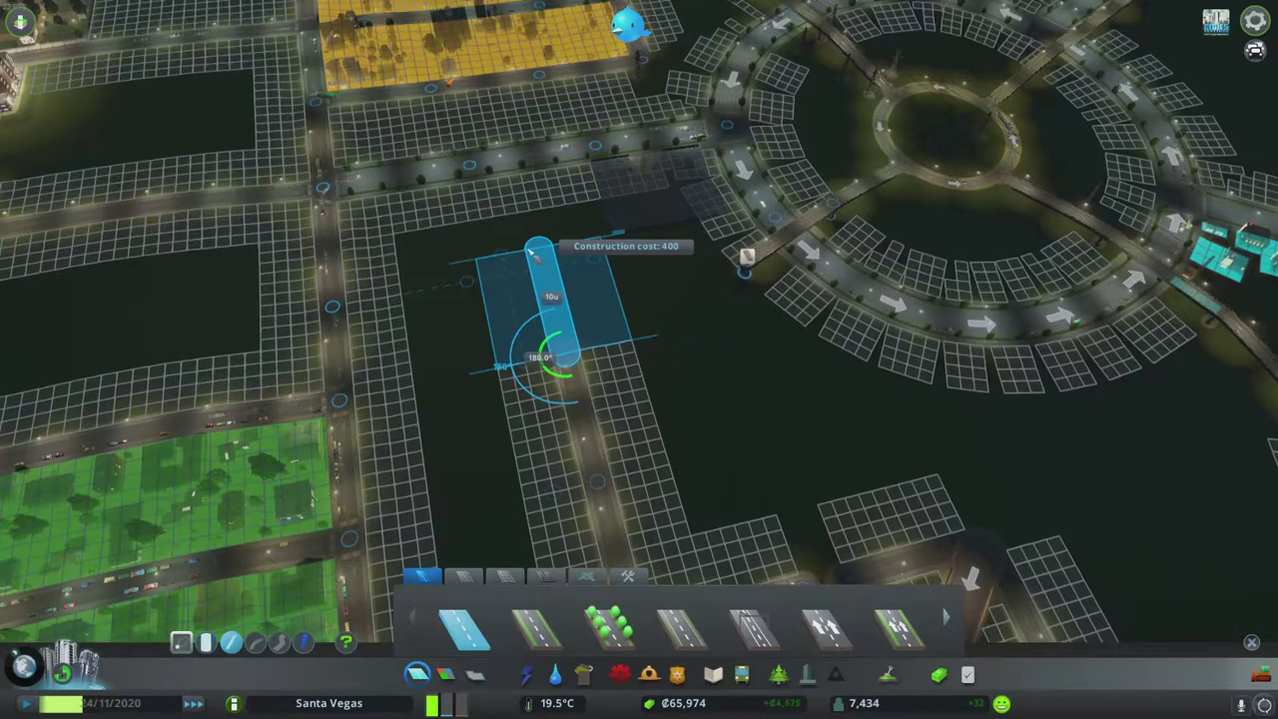
key("Page_Down")
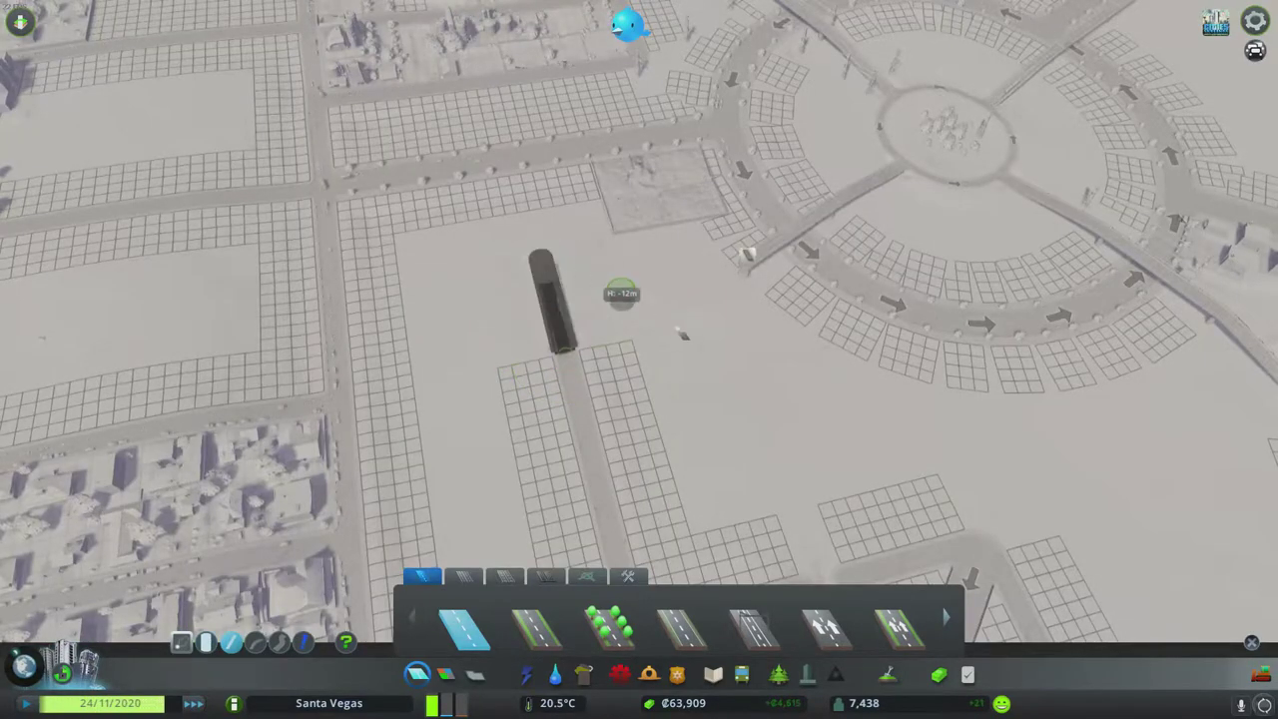
scroll(620, 293, "down", 3)
key("s")
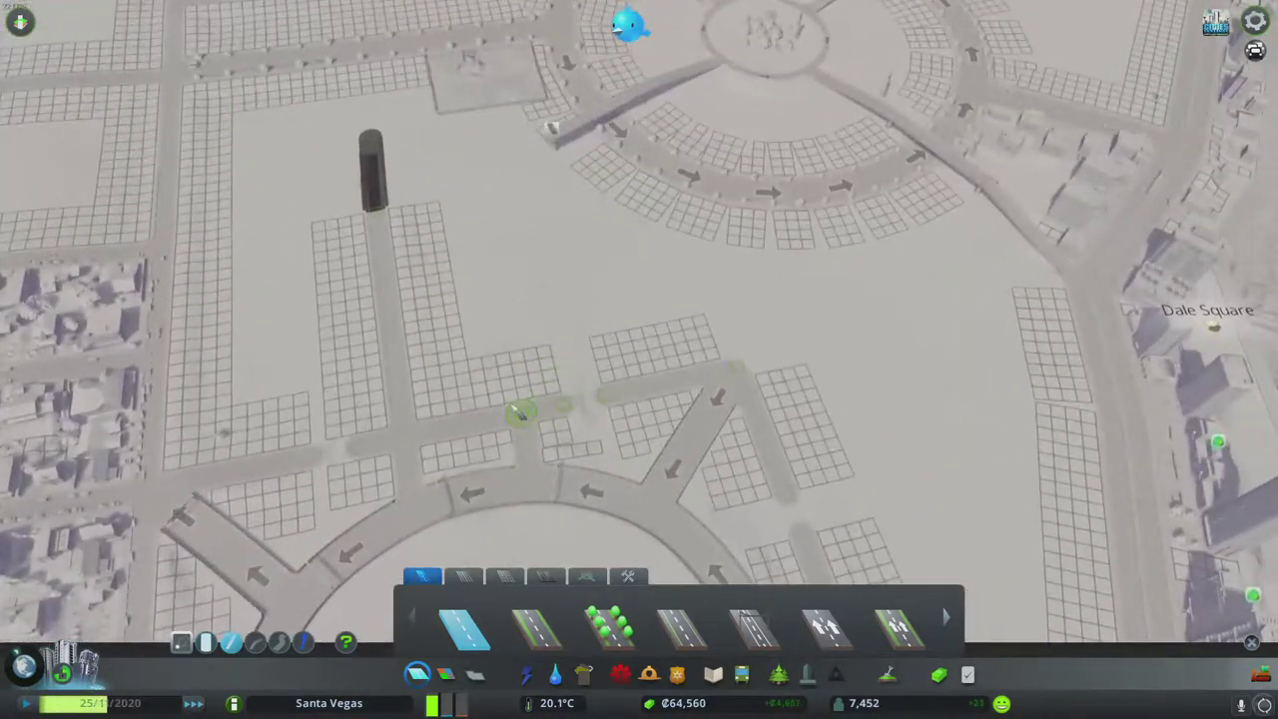
key("Page_Up")
left_click(519, 413)
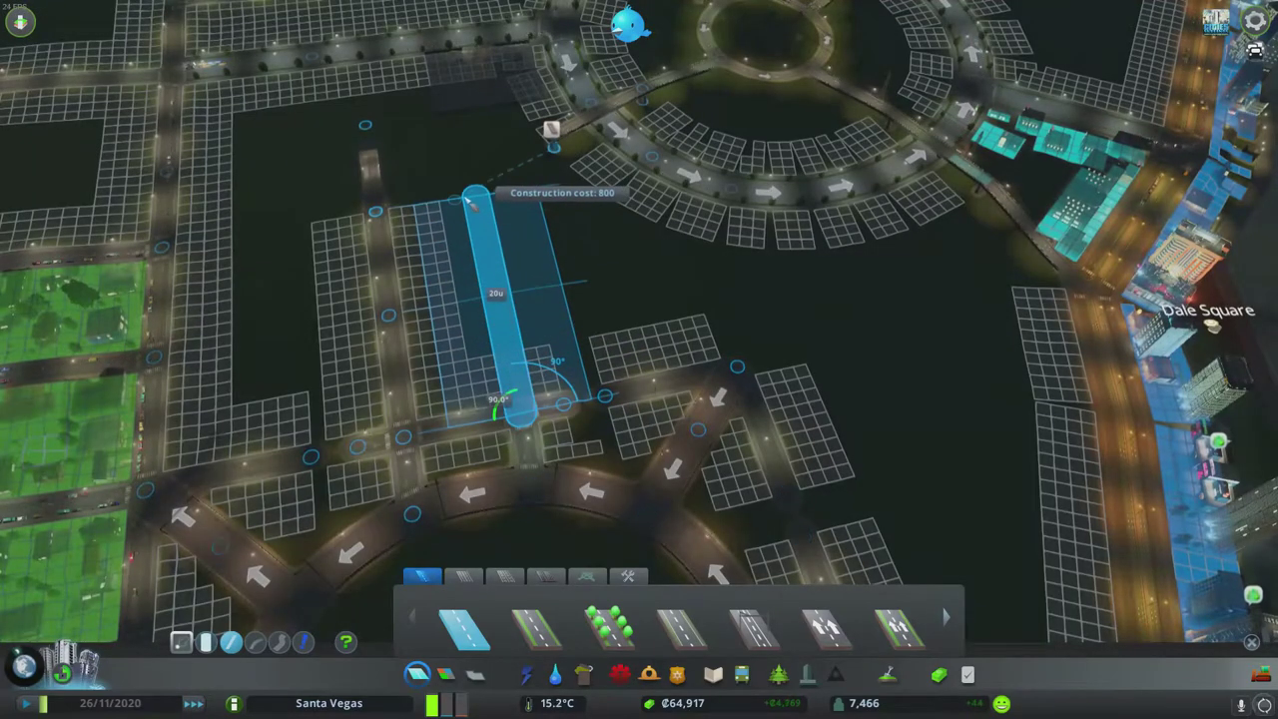
left_click(477, 194)
scroll(478, 194, "up", 2)
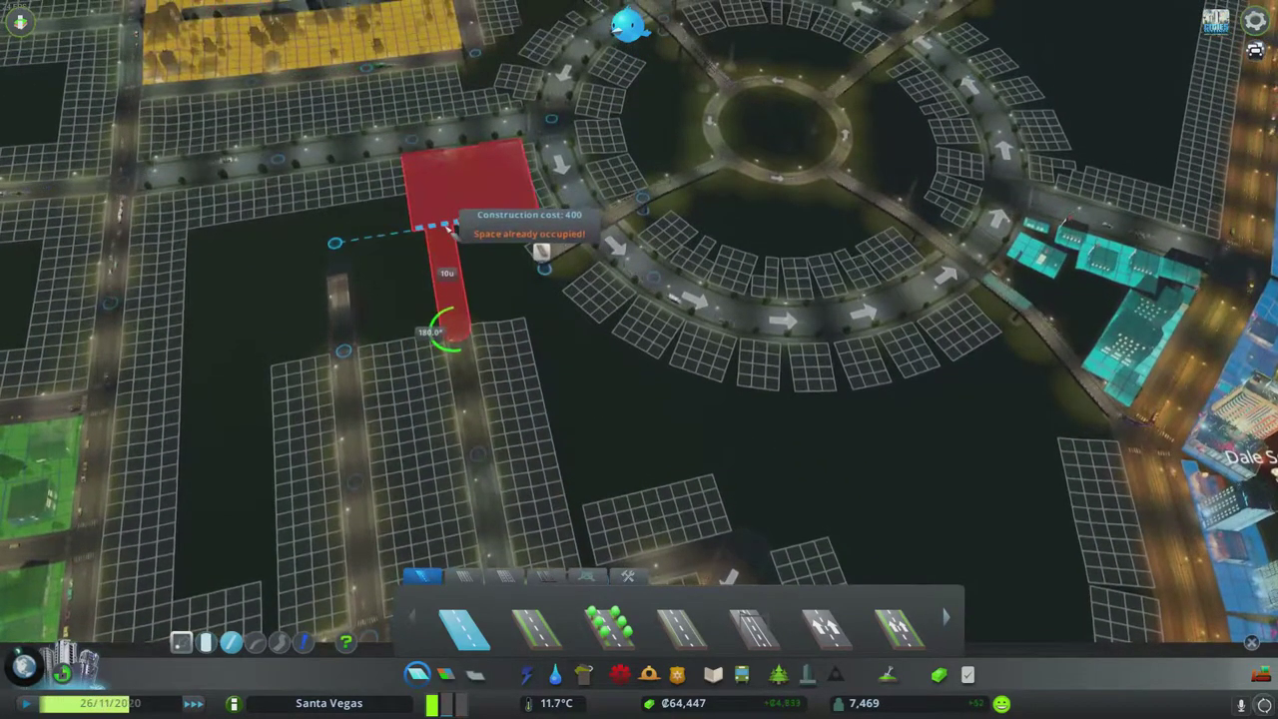
Step: Make the blocked piece a tunnel, stop building, then inspect and close the landfill site
key("Page_Down")
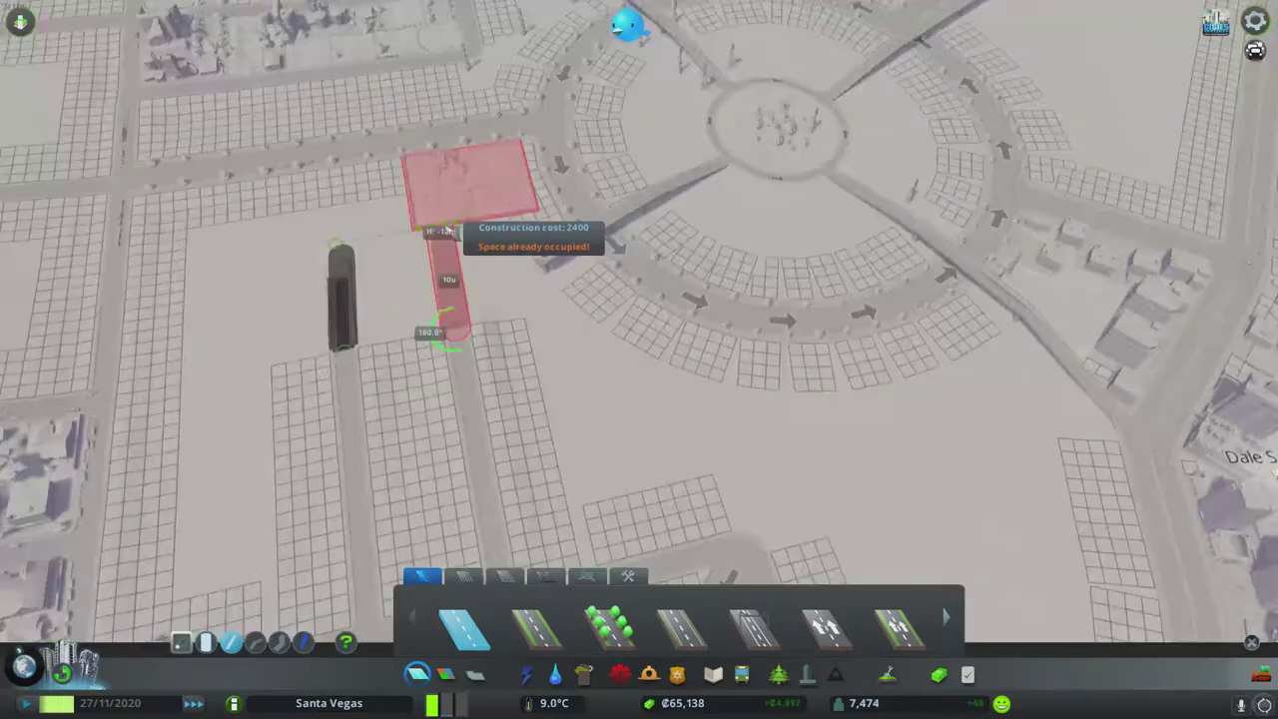
key("Escape")
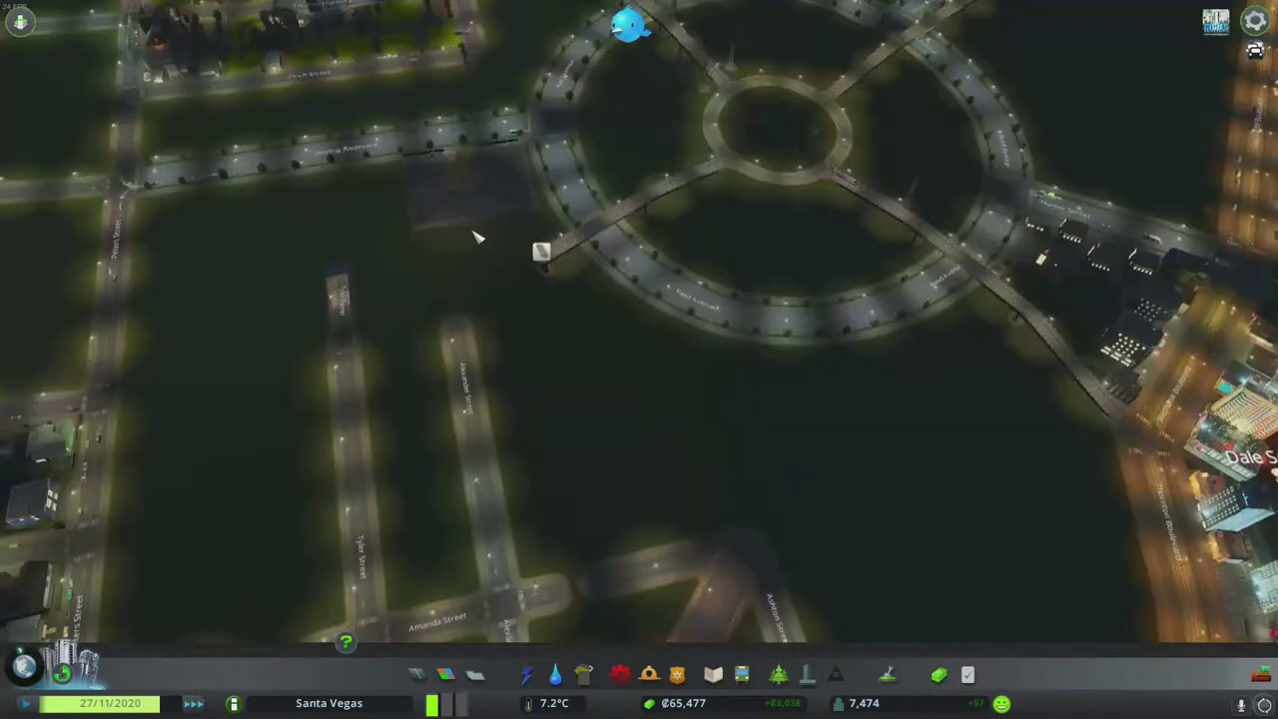
scroll(479, 239, "up", 3)
scroll(485, 214, "up", 3)
left_click(611, 344)
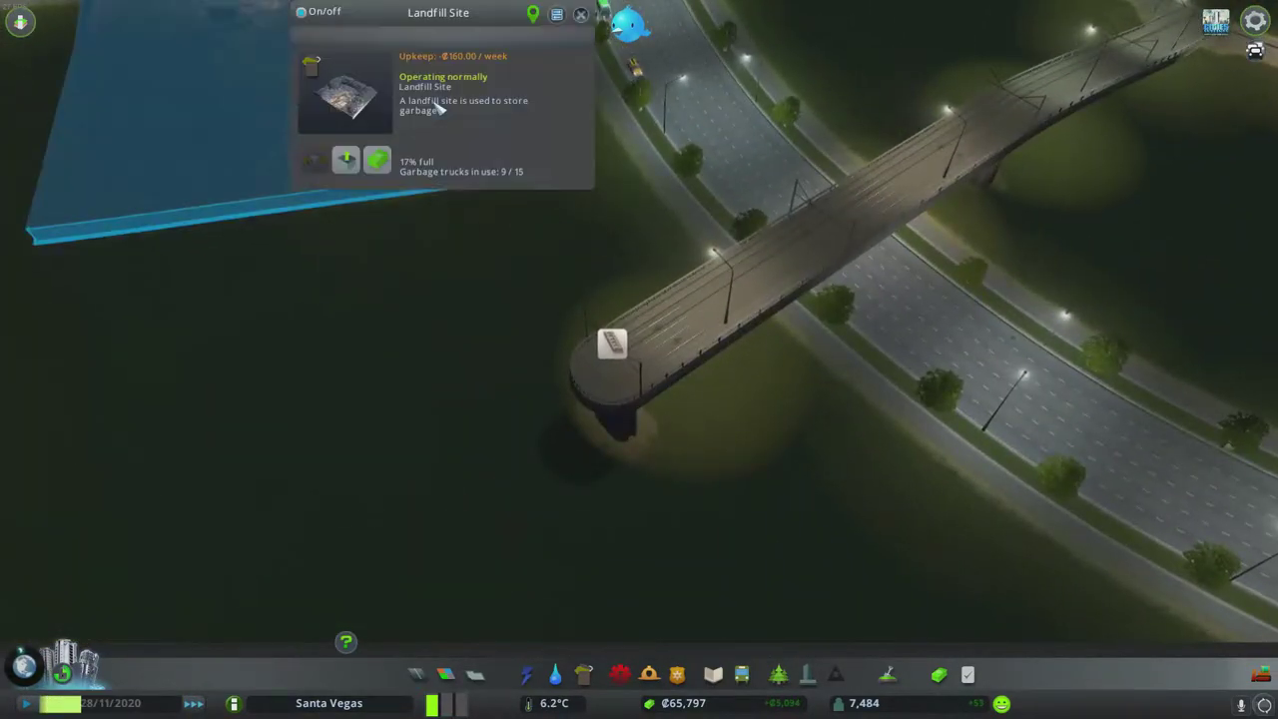
left_click_drag(439, 107, 469, 157)
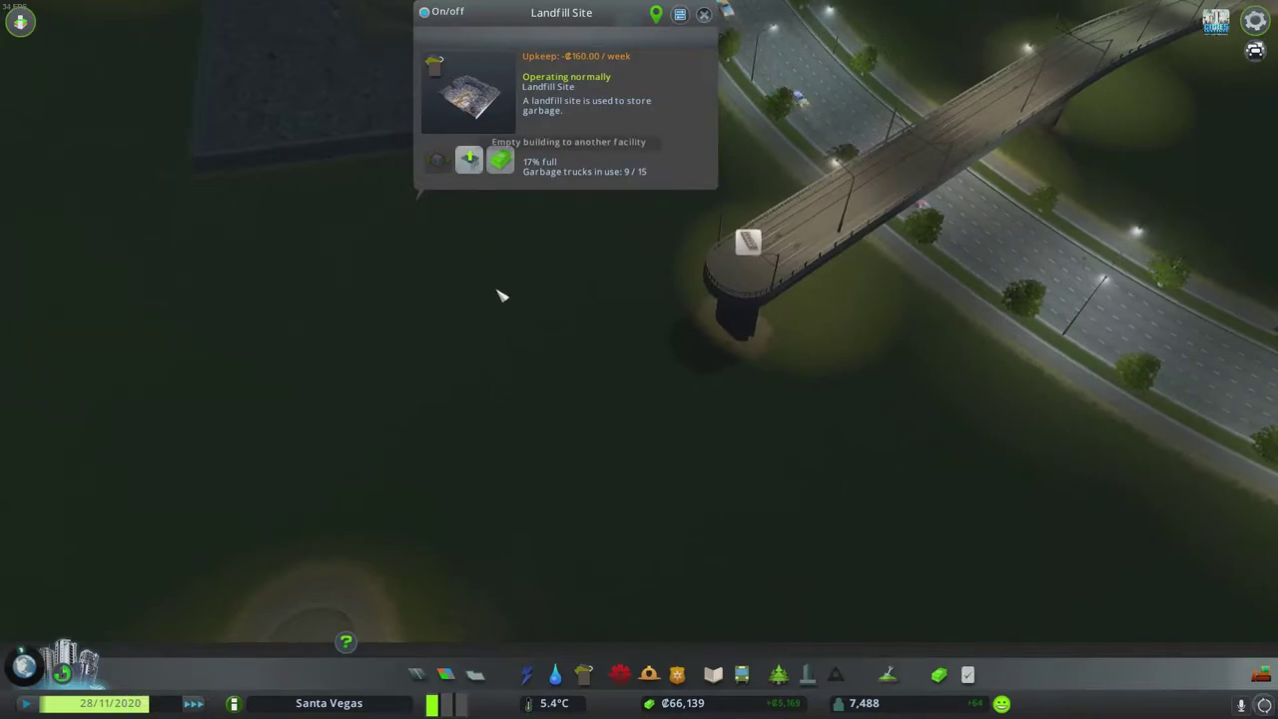
scroll(502, 294, "down", 4)
key("Escape")
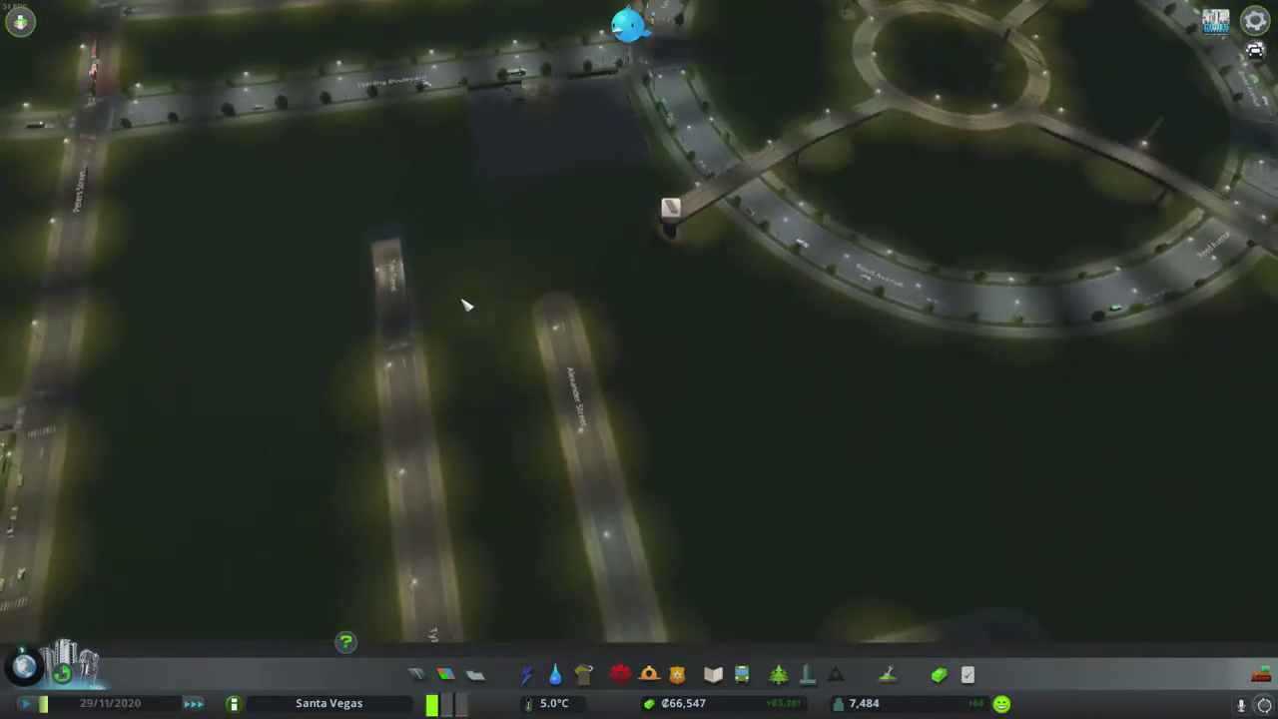
scroll(459, 300, "down", 2)
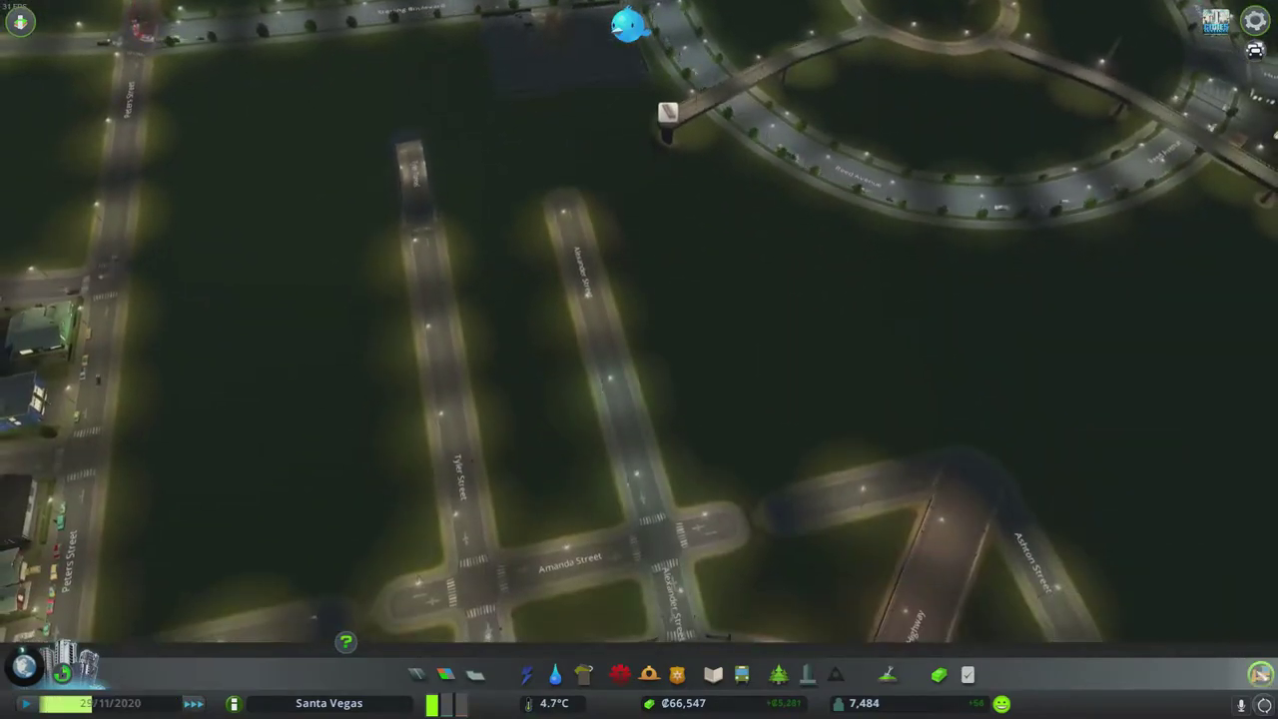
Step: Bulldoze the northern tips of both streets
left_click(1260, 675)
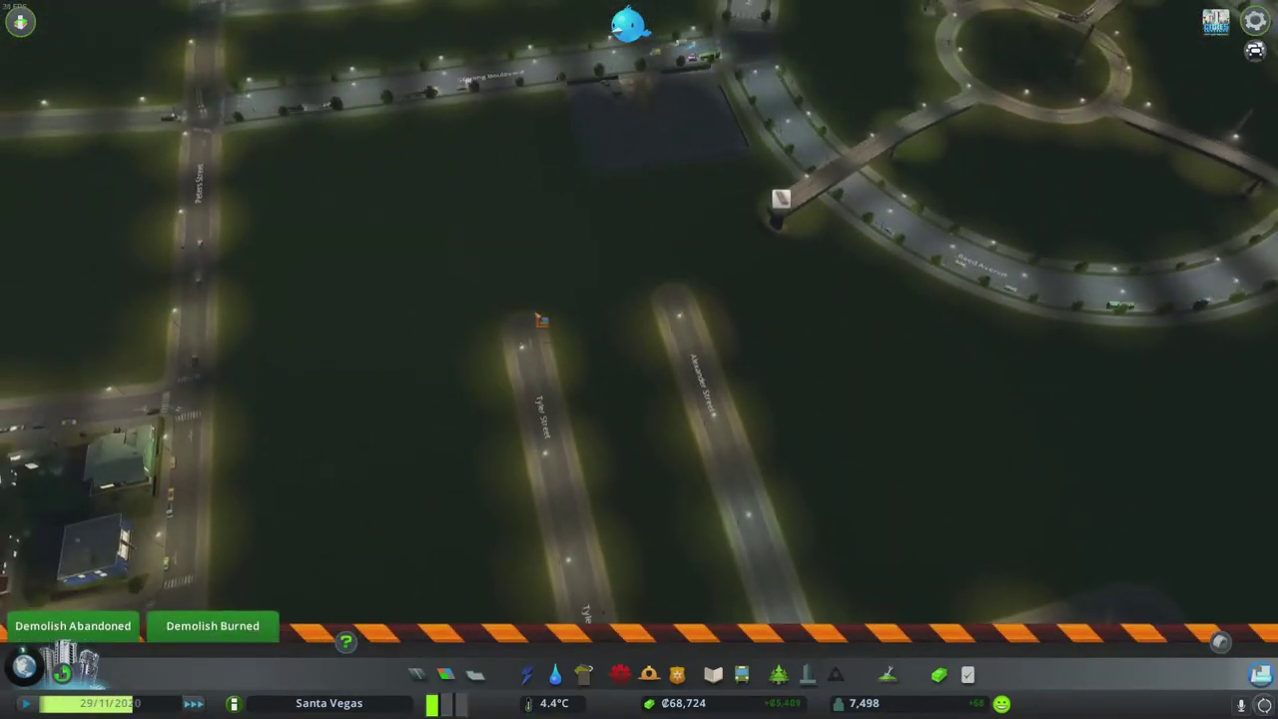
left_click_drag(544, 259, 544, 479)
left_click_drag(689, 360, 729, 516)
scroll(730, 516, "down", 1)
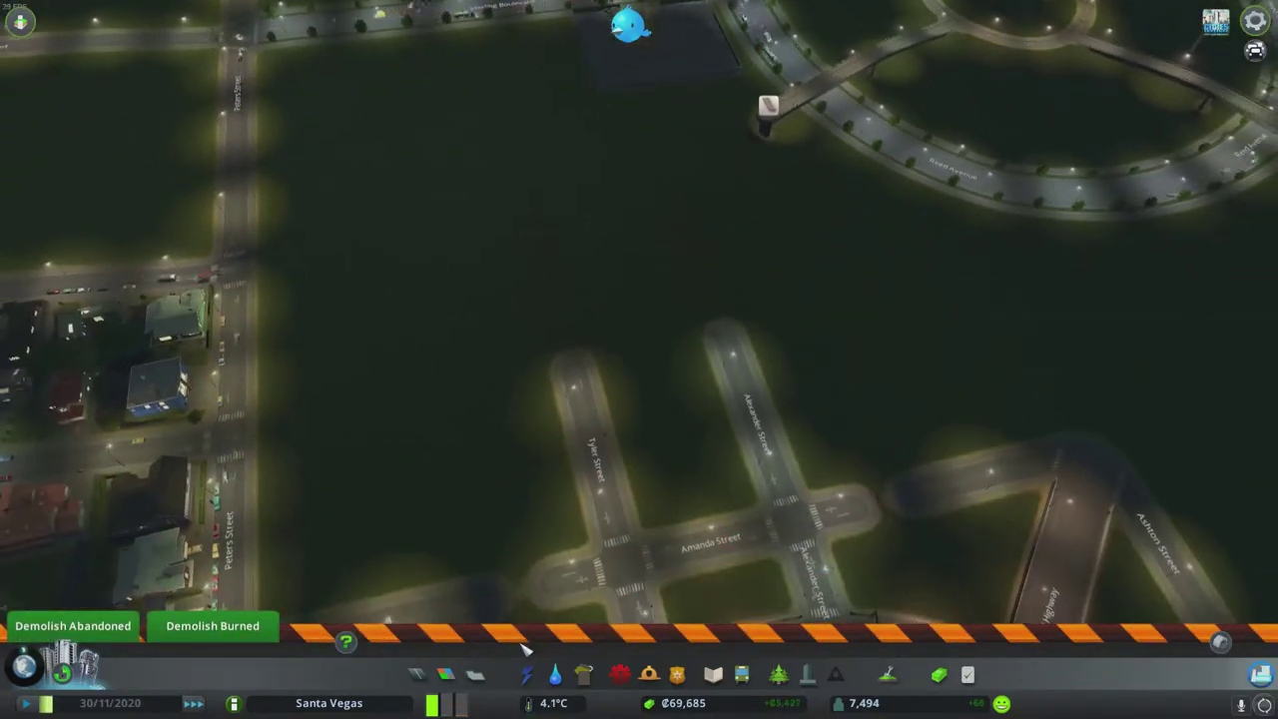
Step: Build a short tunnel ramp from each street end toward the northern roundabout
left_click(419, 675)
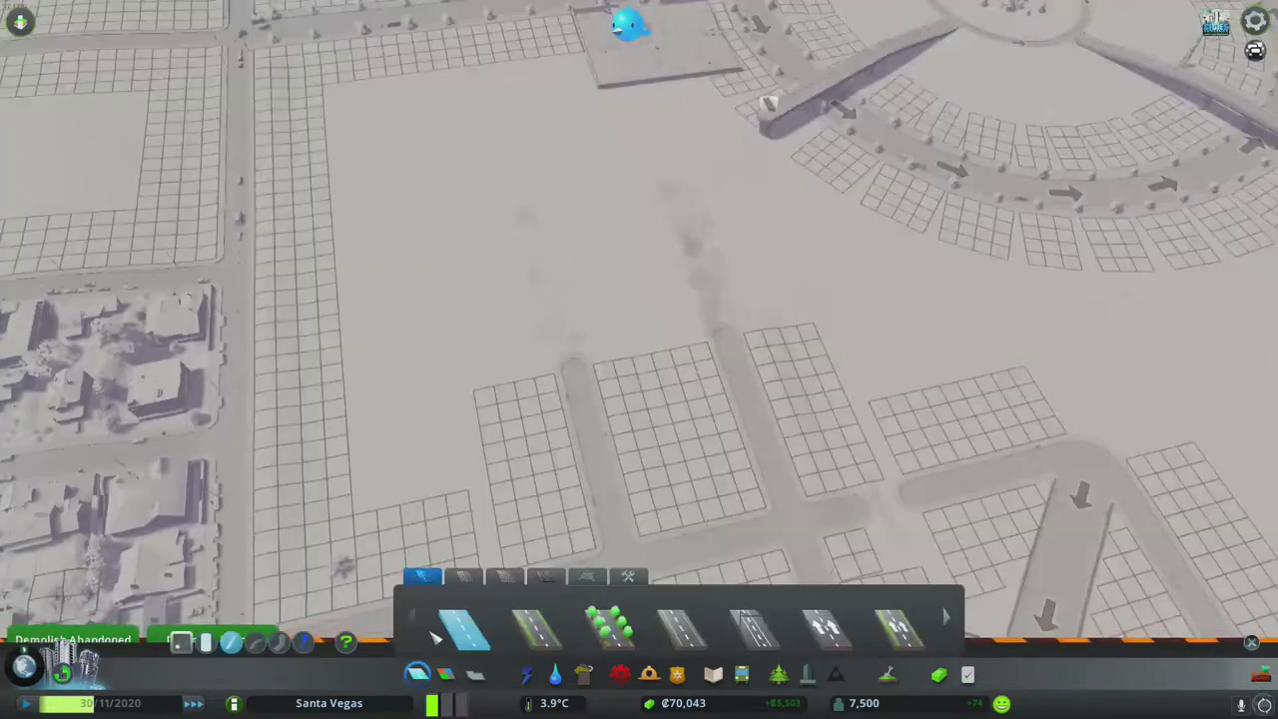
left_click(577, 368)
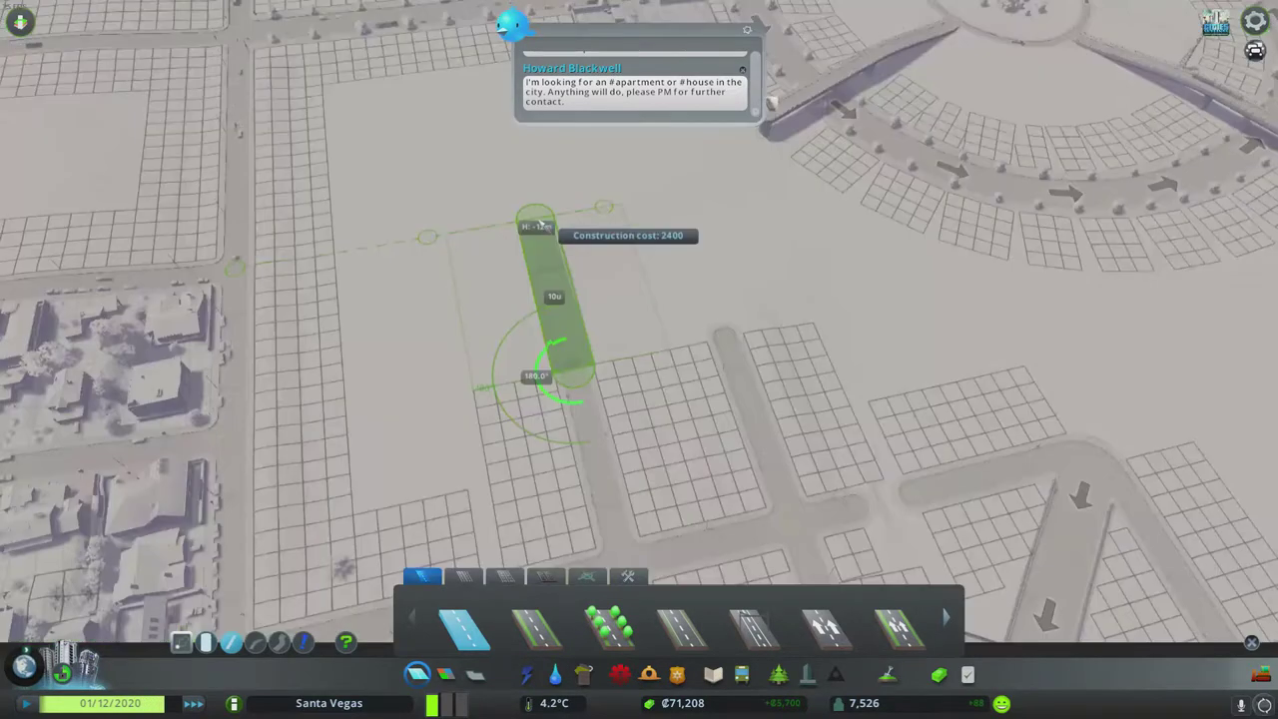
left_click(539, 222)
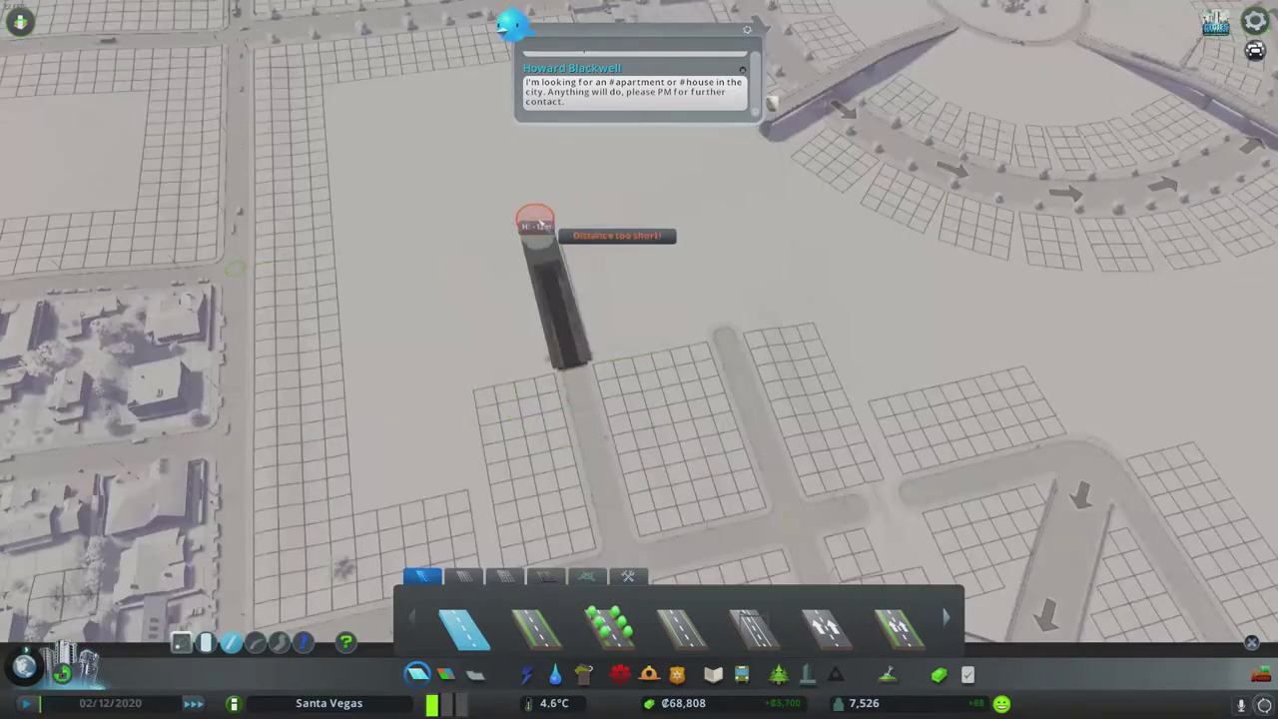
left_click(727, 339)
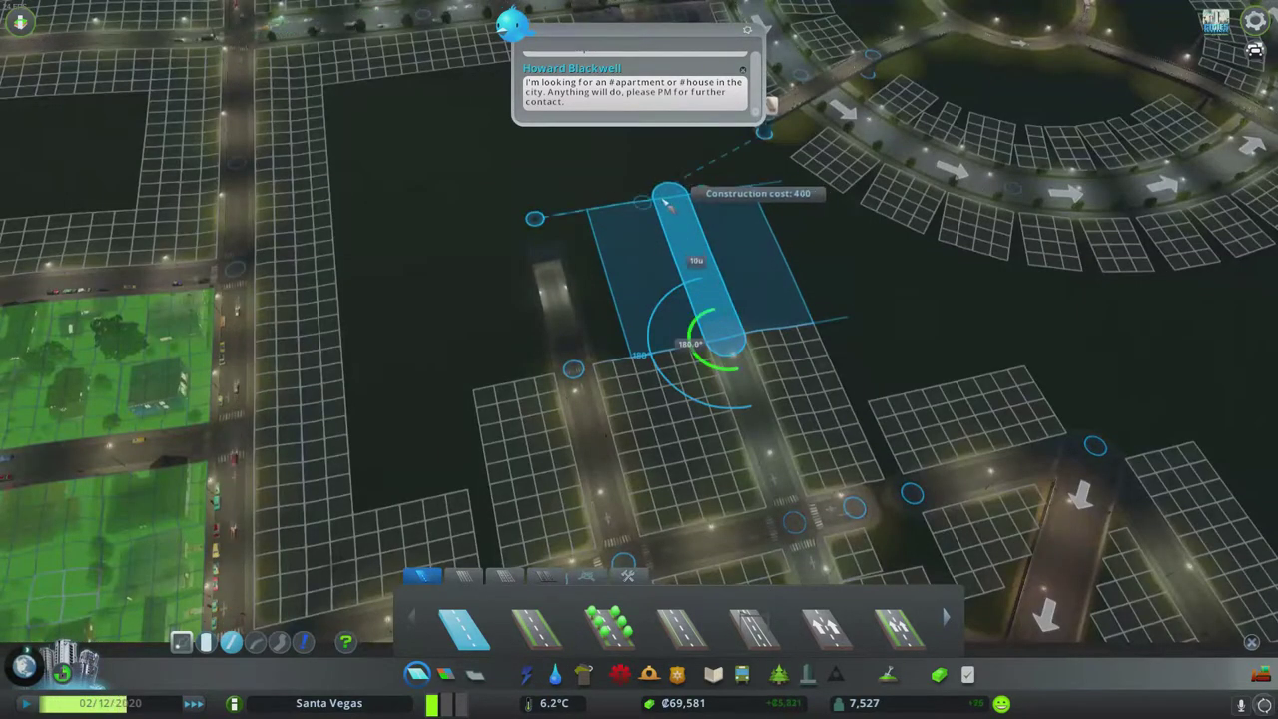
left_click(671, 197)
scroll(671, 197, "down", 5)
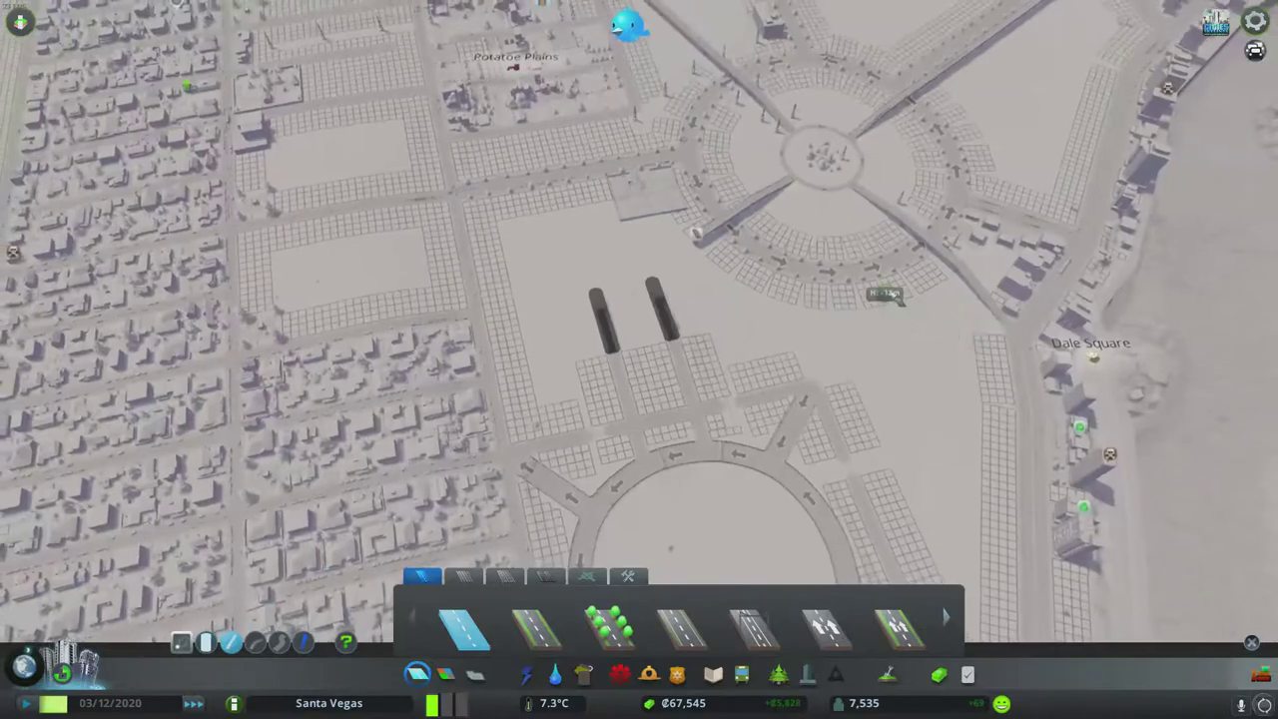
scroll(639, 299, "down", 3)
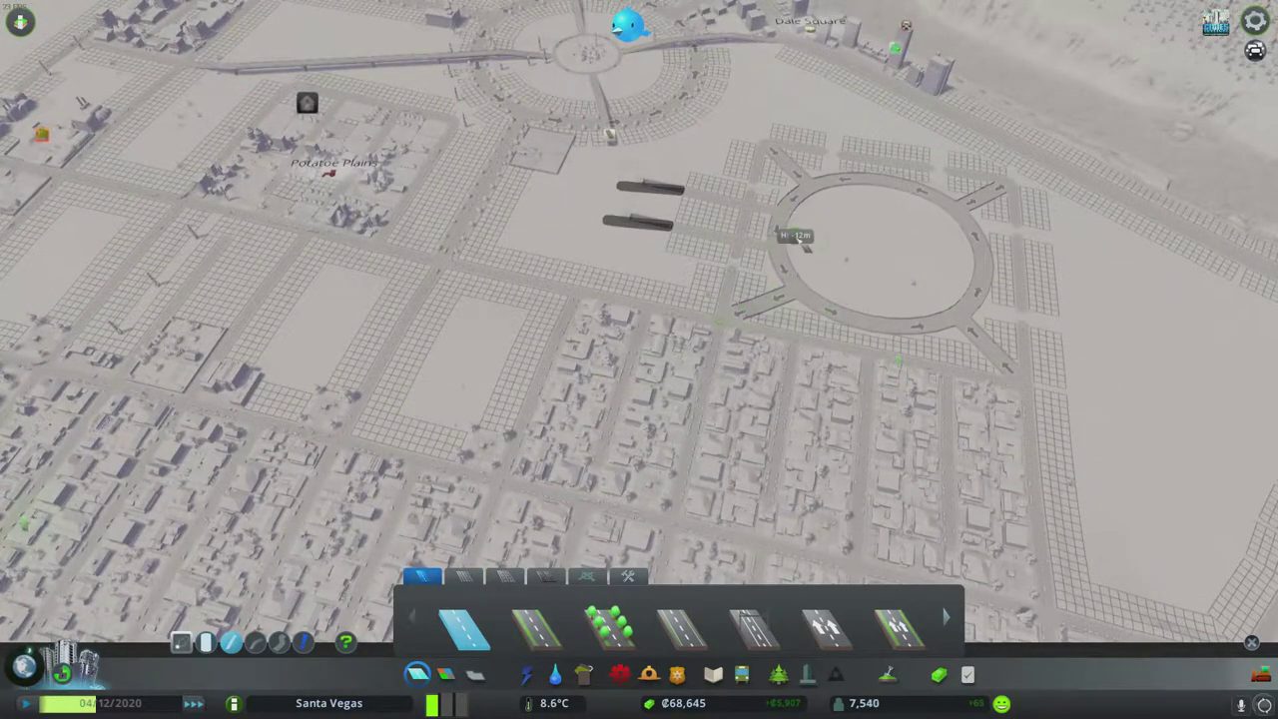
middle_click(800, 244)
scroll(636, 367, "up", 4)
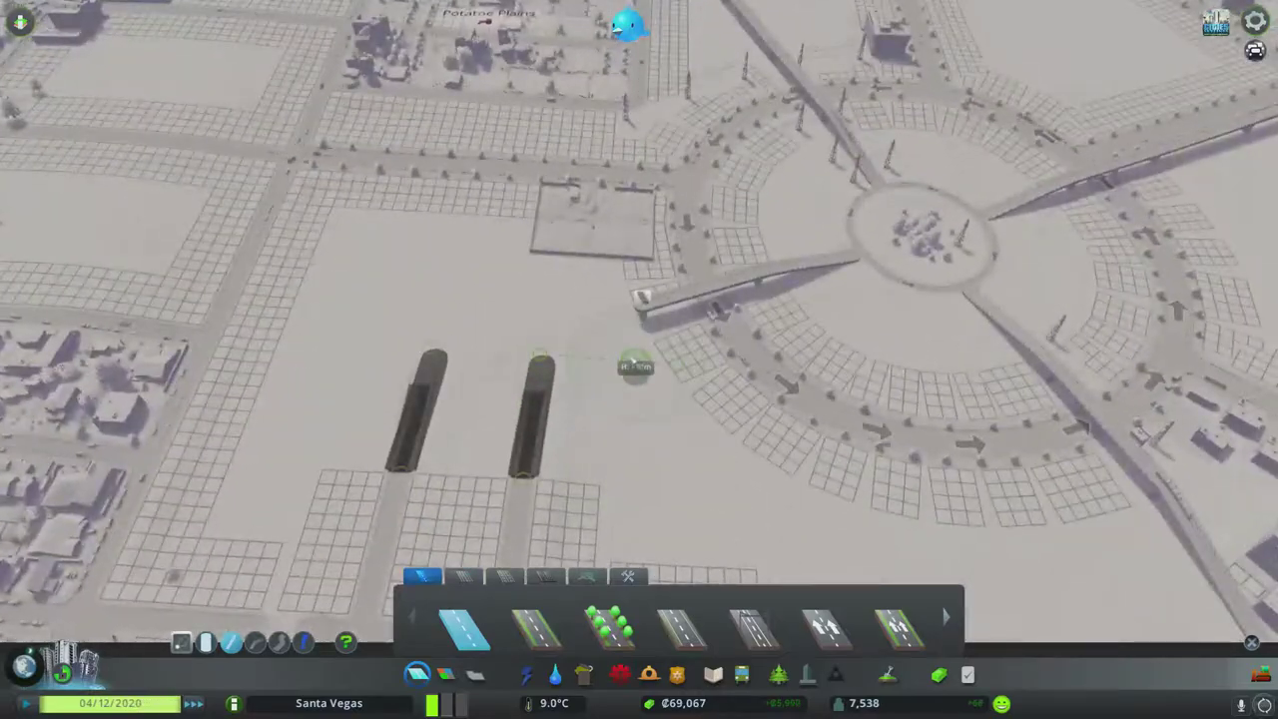
scroll(635, 366, "down", 6)
left_click_drag(635, 366, 599, 296)
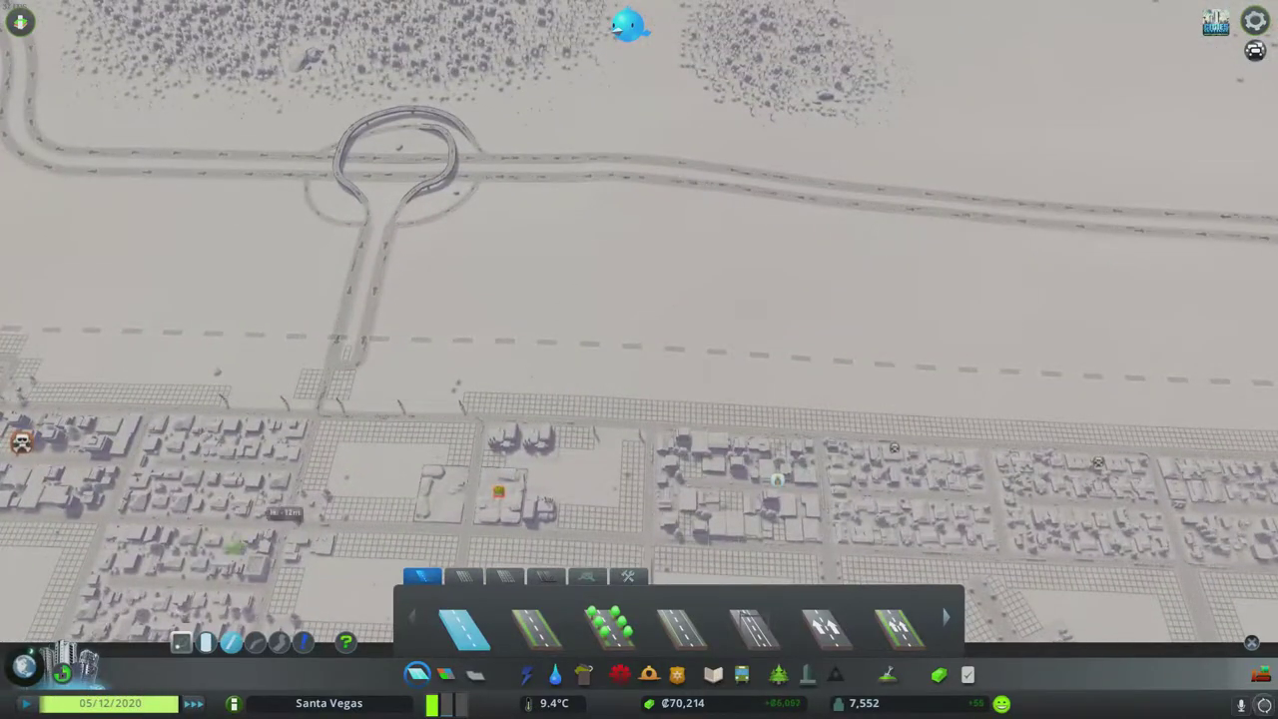
scroll(638, 299, "down", 4)
scroll(639, 299, "down", 4)
left_click(20, 21)
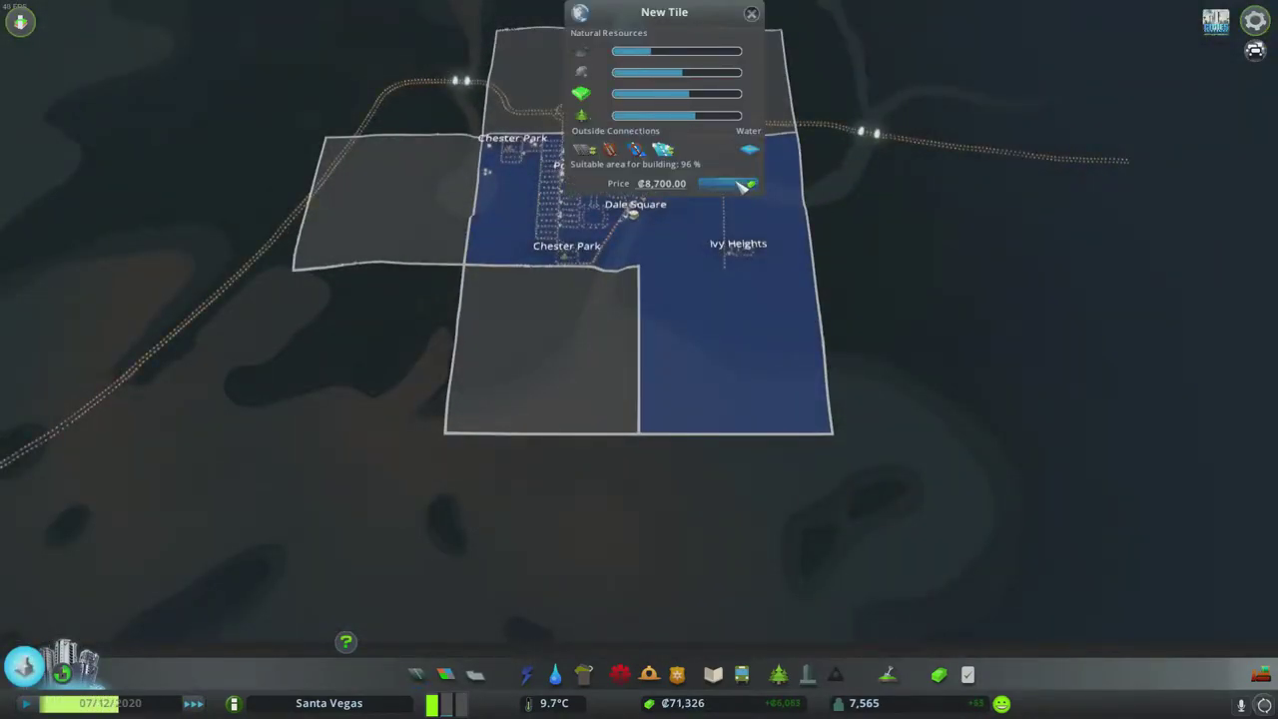
key("Escape")
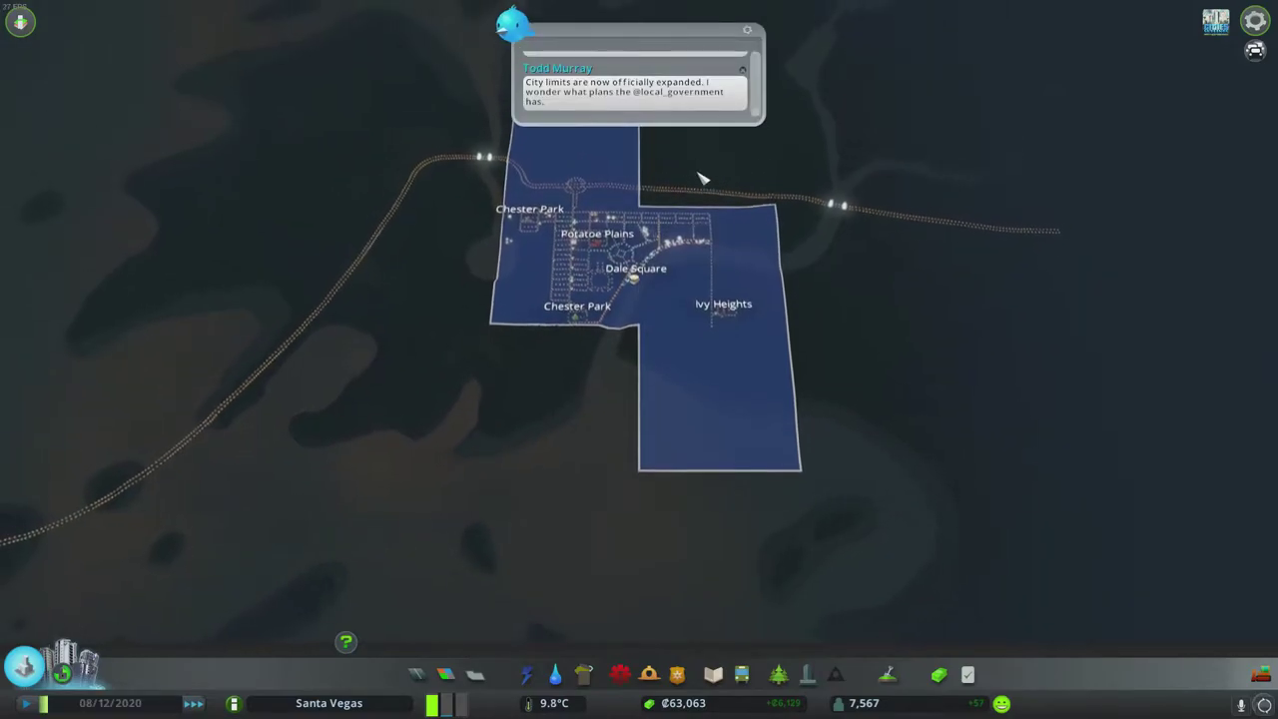
scroll(652, 218, "up", 8)
scroll(781, 182, "up", 2)
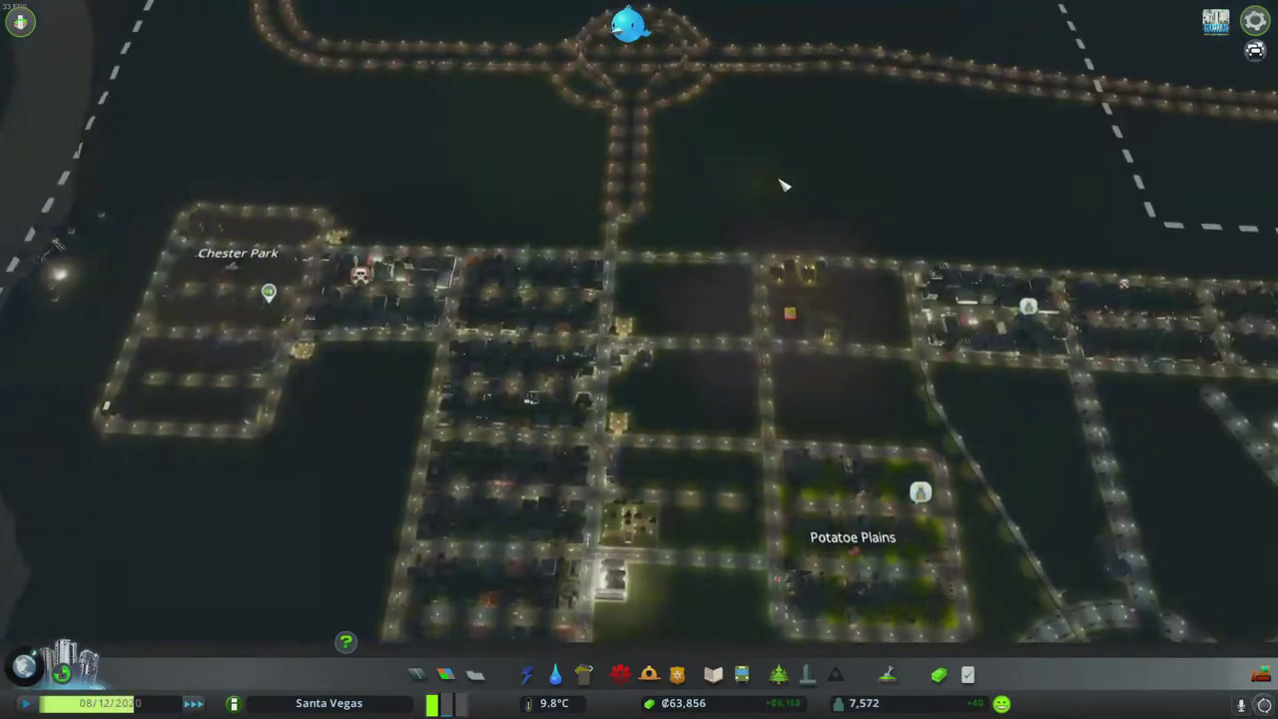
scroll(781, 182, "up", 2)
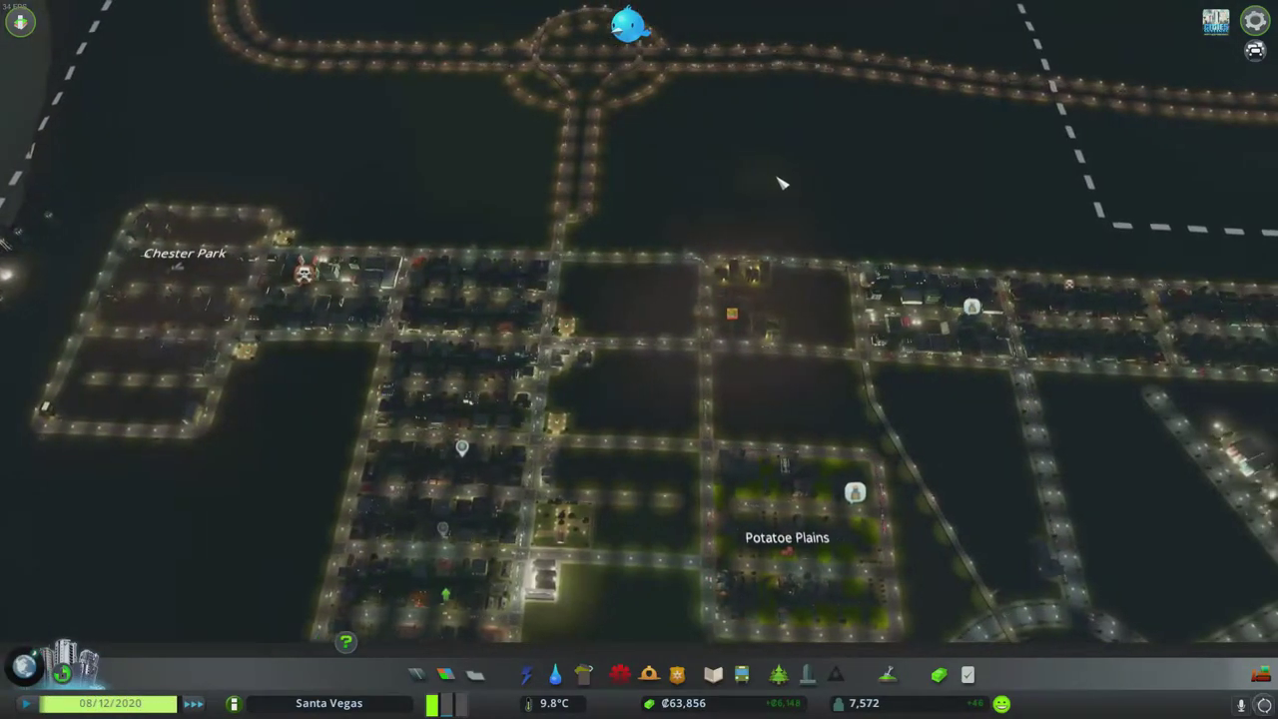
scroll(781, 182, "down", 3)
scroll(781, 182, "down", 4)
scroll(782, 182, "up", 4)
scroll(675, 170, "up", 5)
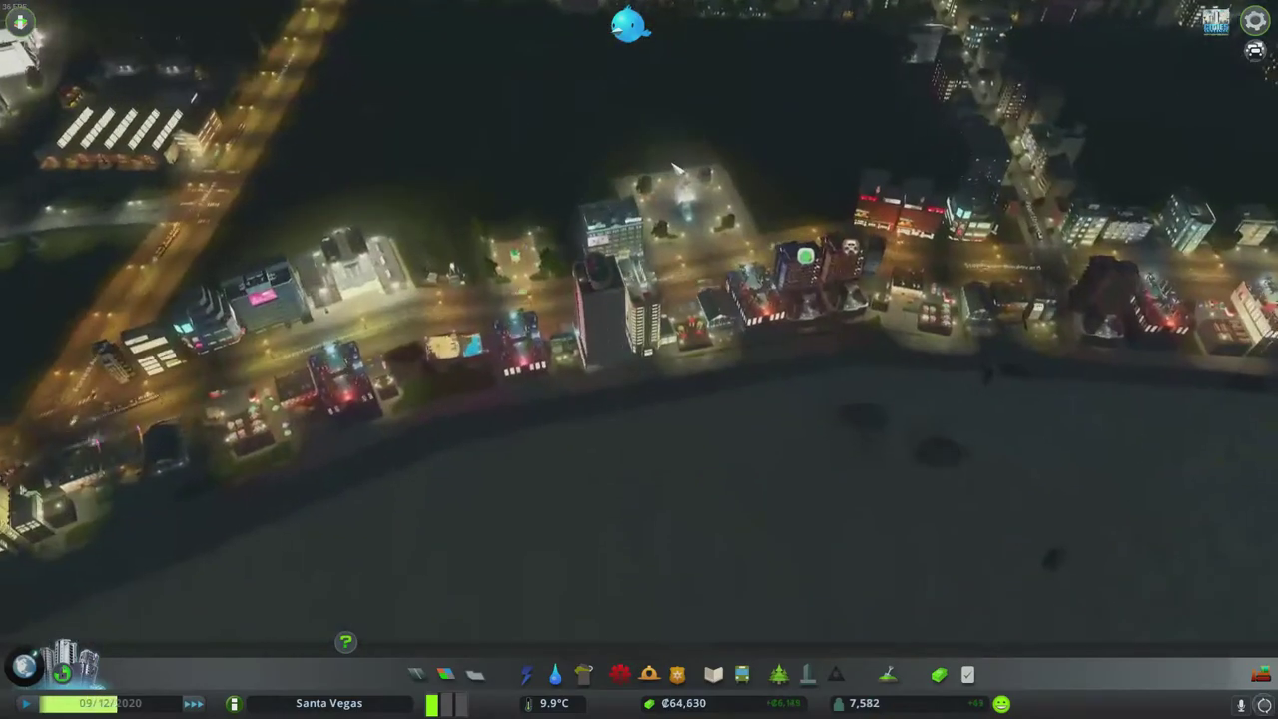
scroll(778, 229, "down", 3)
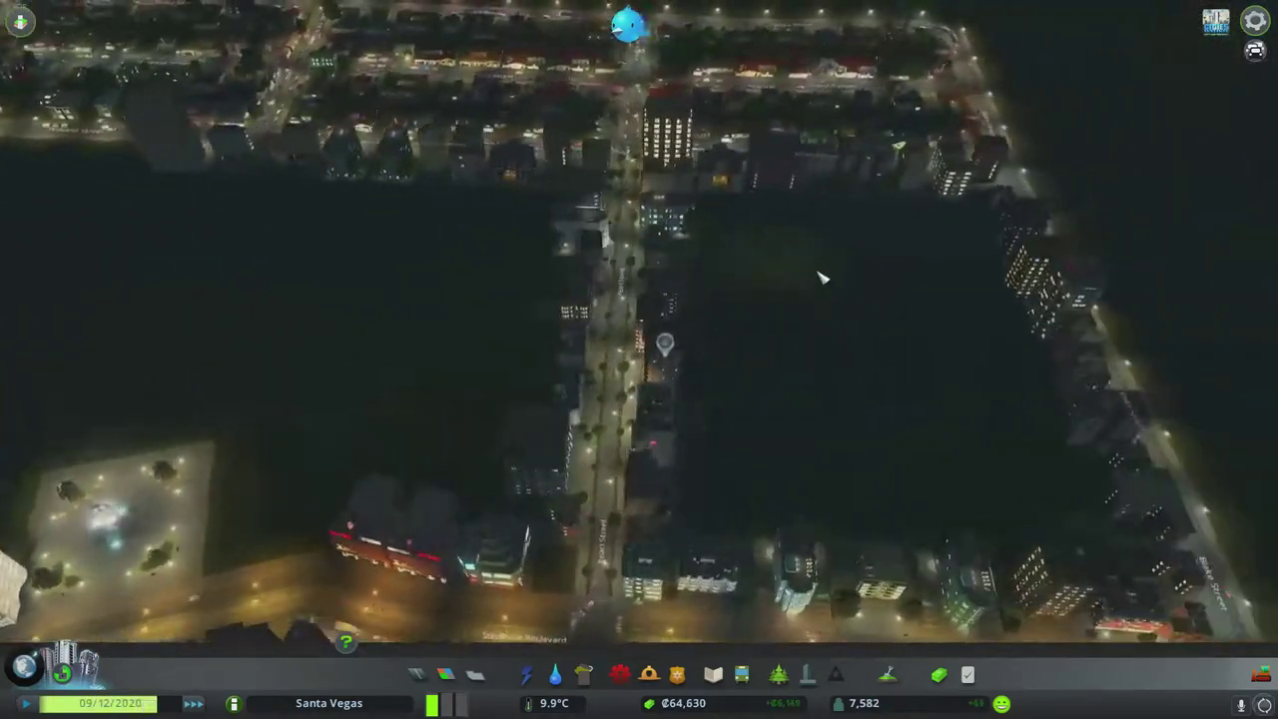
scroll(811, 282, "up", 4)
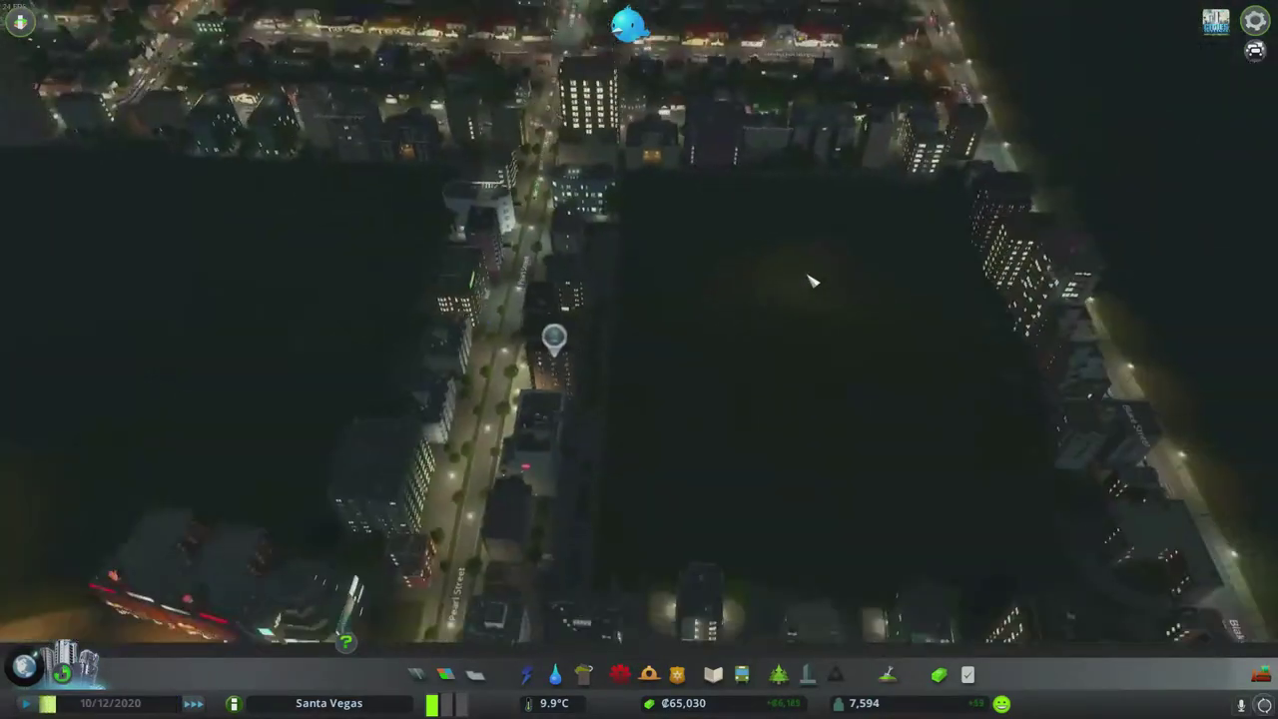
scroll(810, 281, "down", 3)
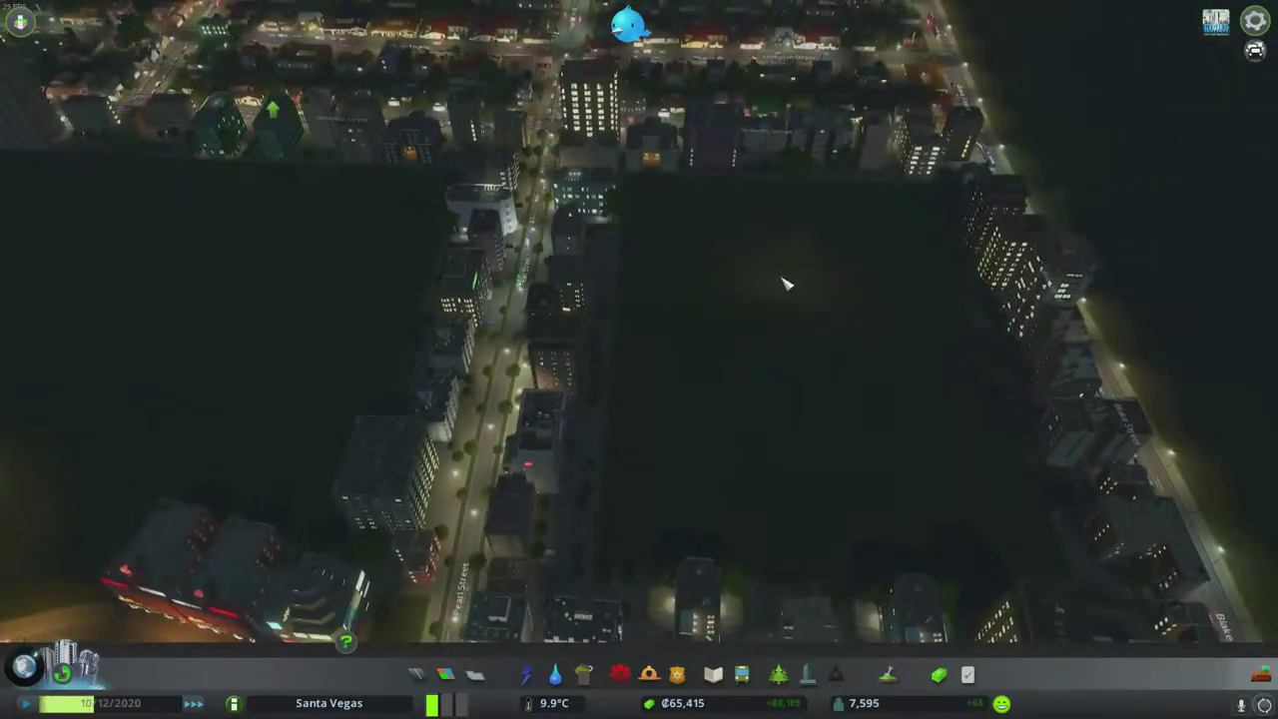
scroll(810, 281, "down", 4)
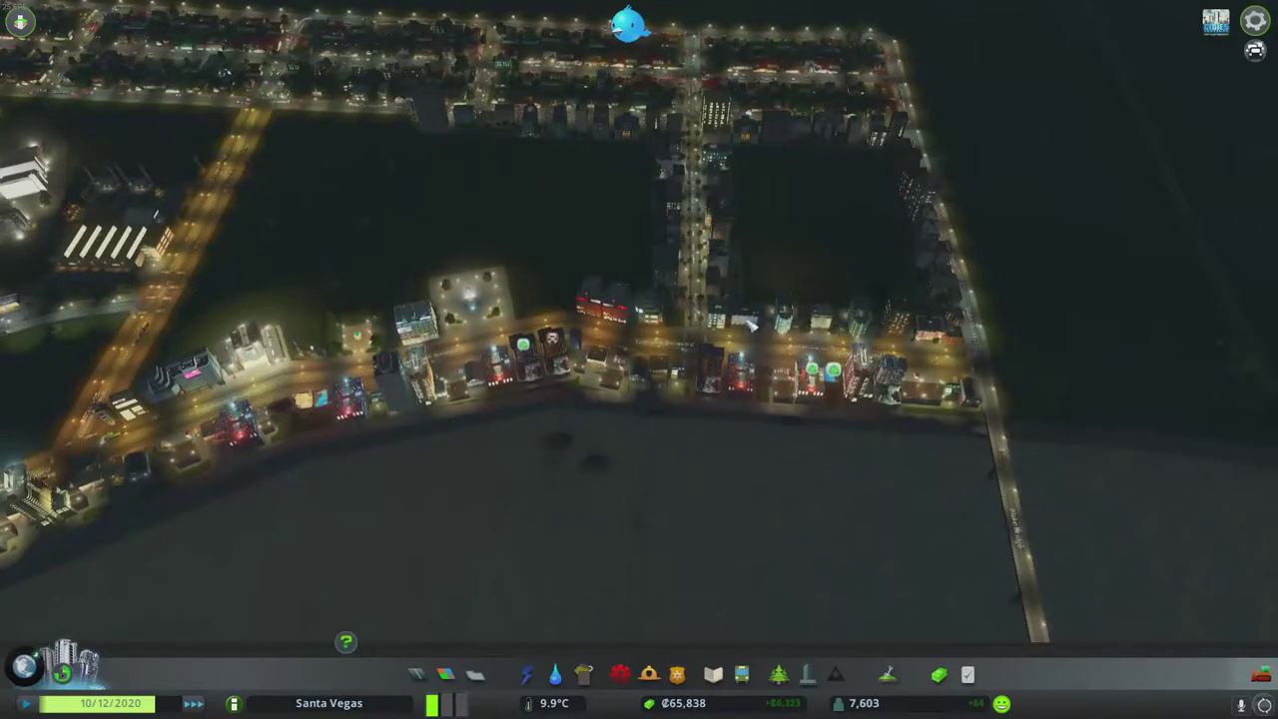
scroll(745, 321, "down", 3)
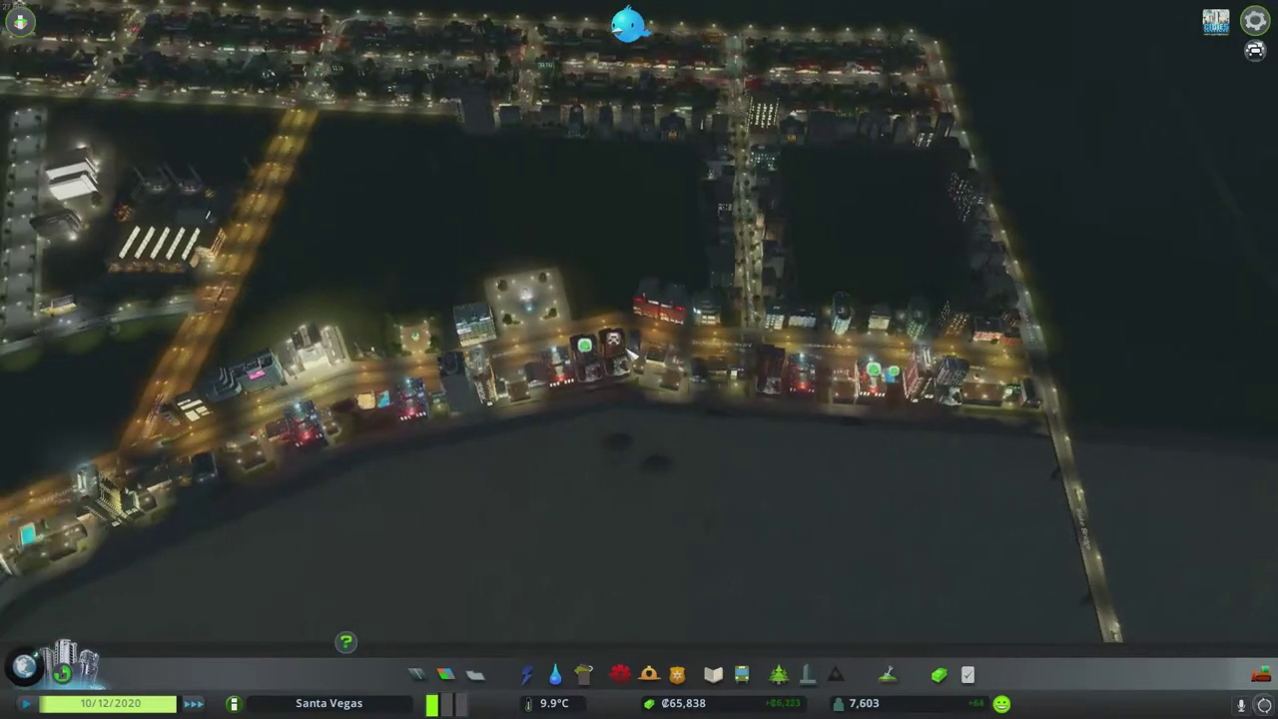
scroll(745, 321, "down", 4)
scroll(599, 200, "up", 3)
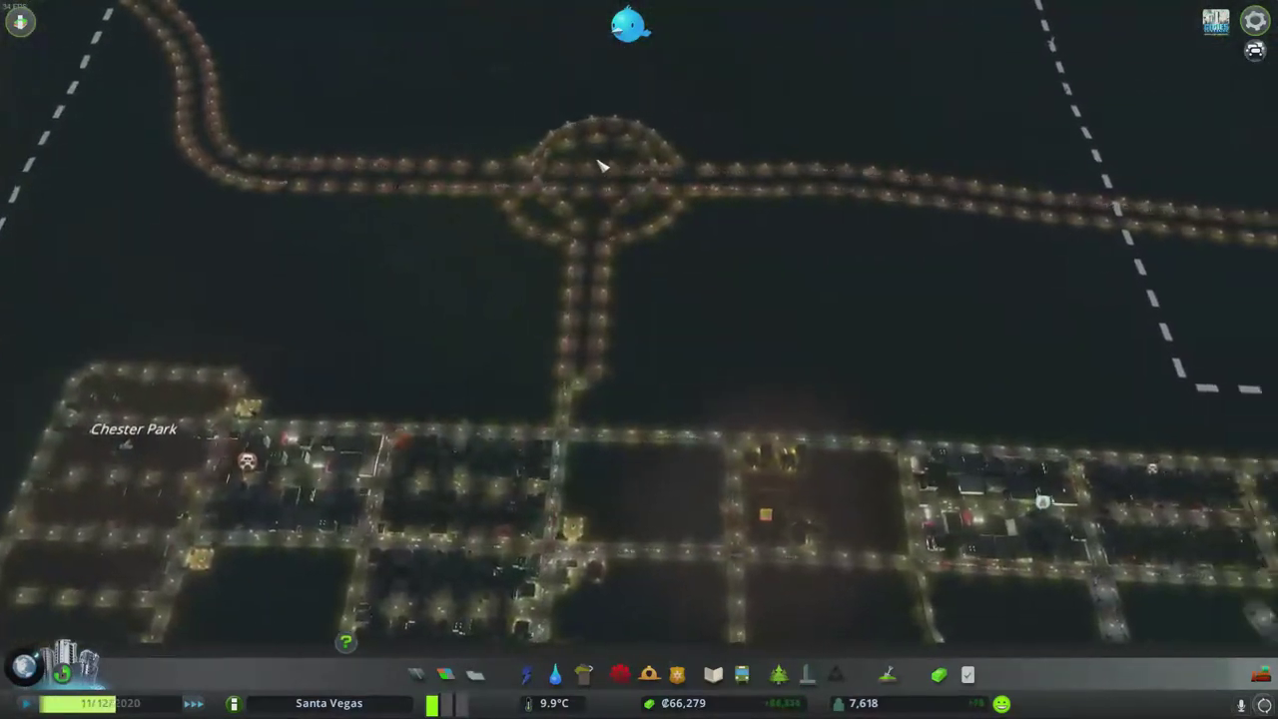
key("d")
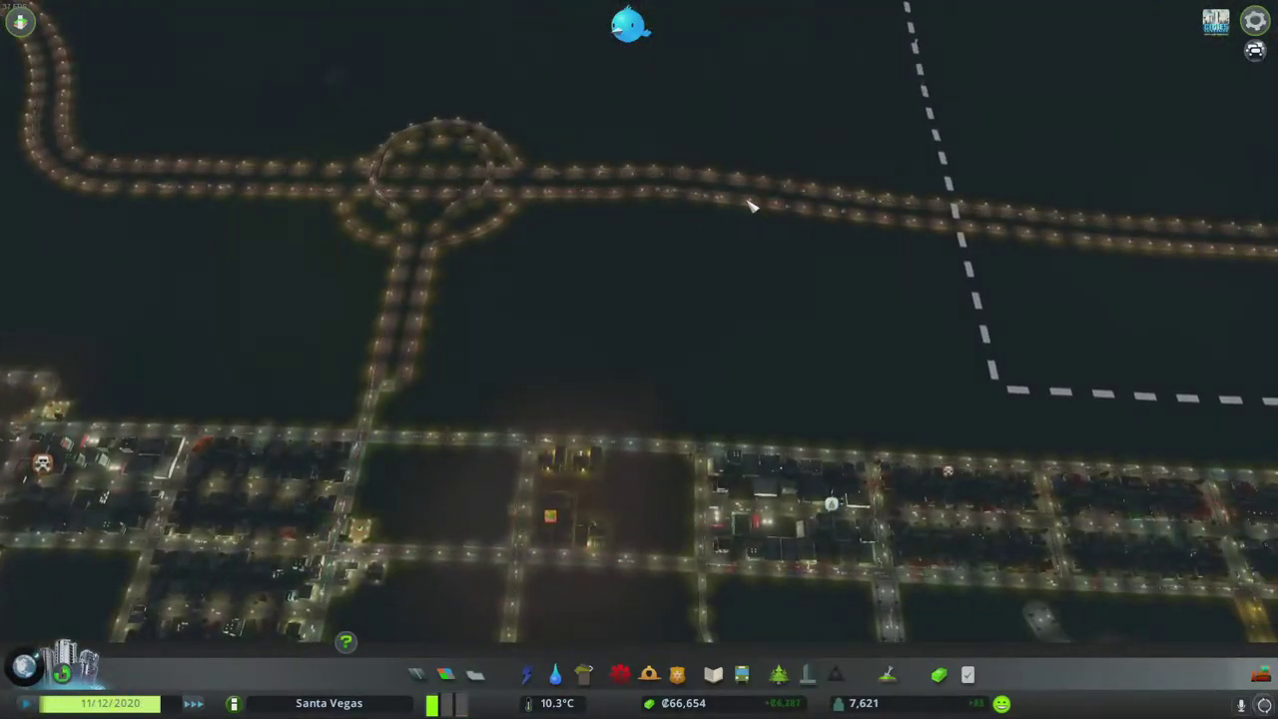
scroll(750, 206, "up", 3)
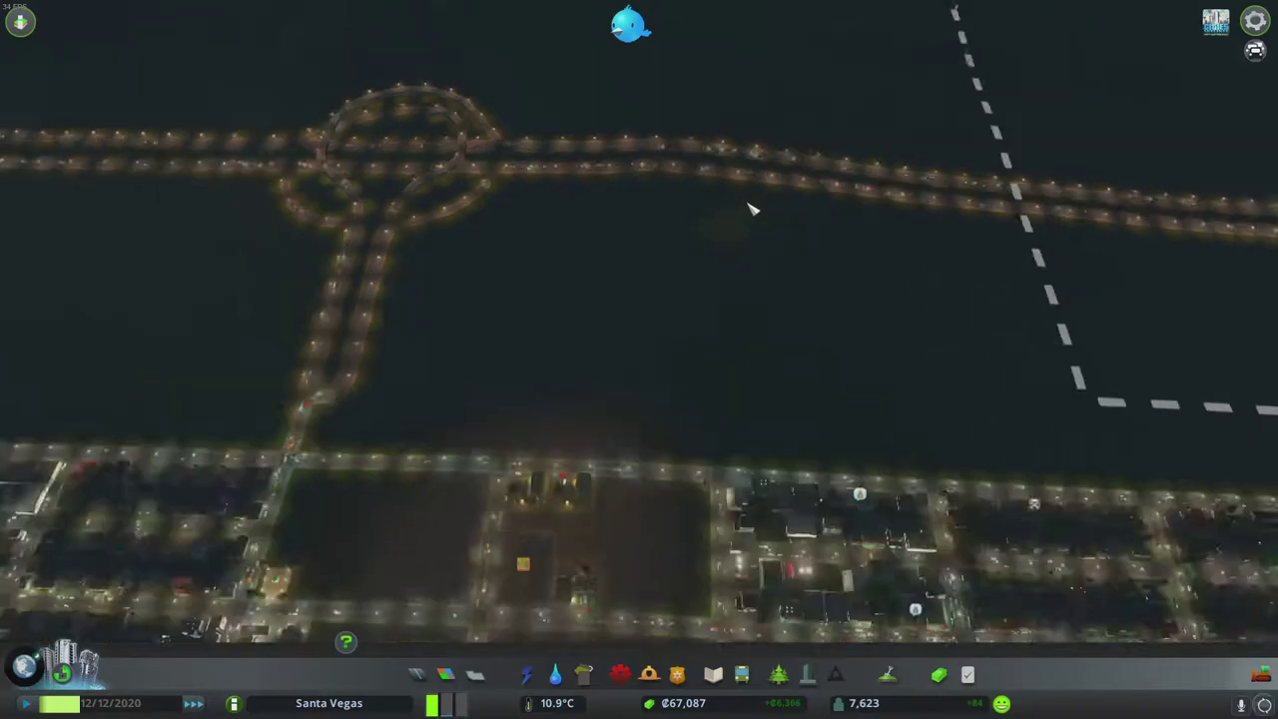
scroll(751, 206, "down", 5)
scroll(689, 359, "up", 5)
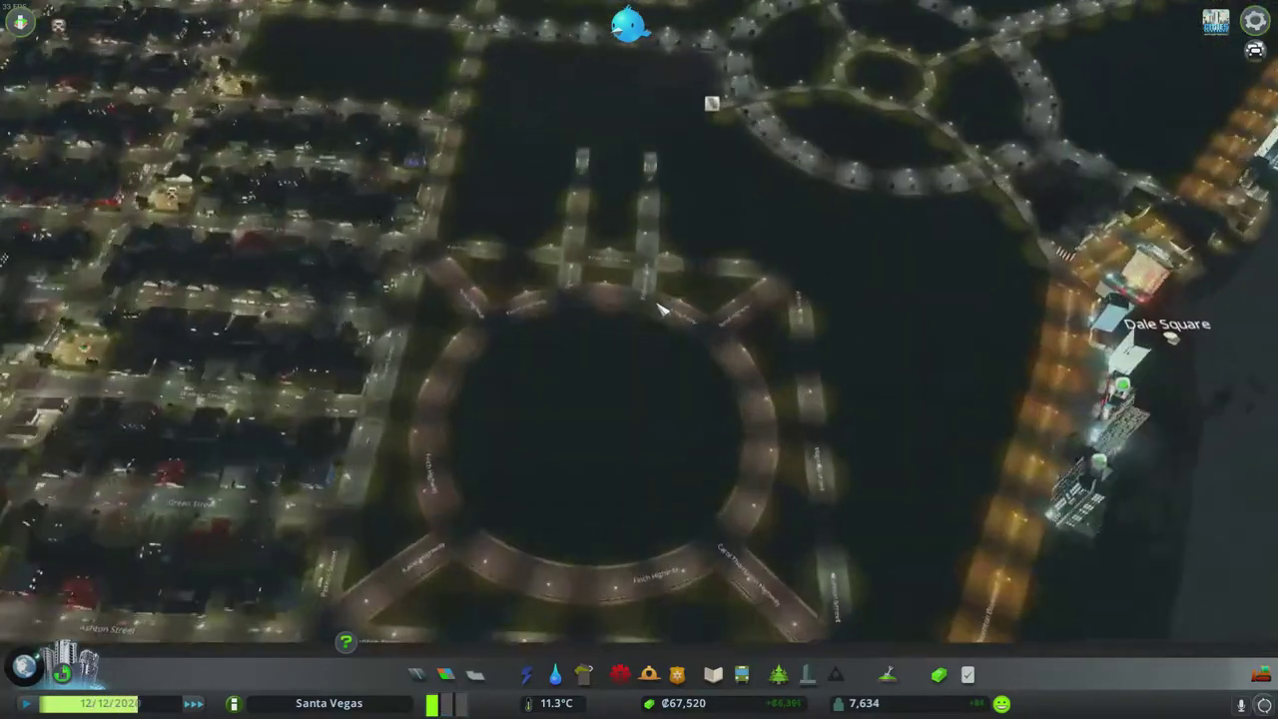
scroll(661, 310, "up", 3)
scroll(660, 310, "down", 3)
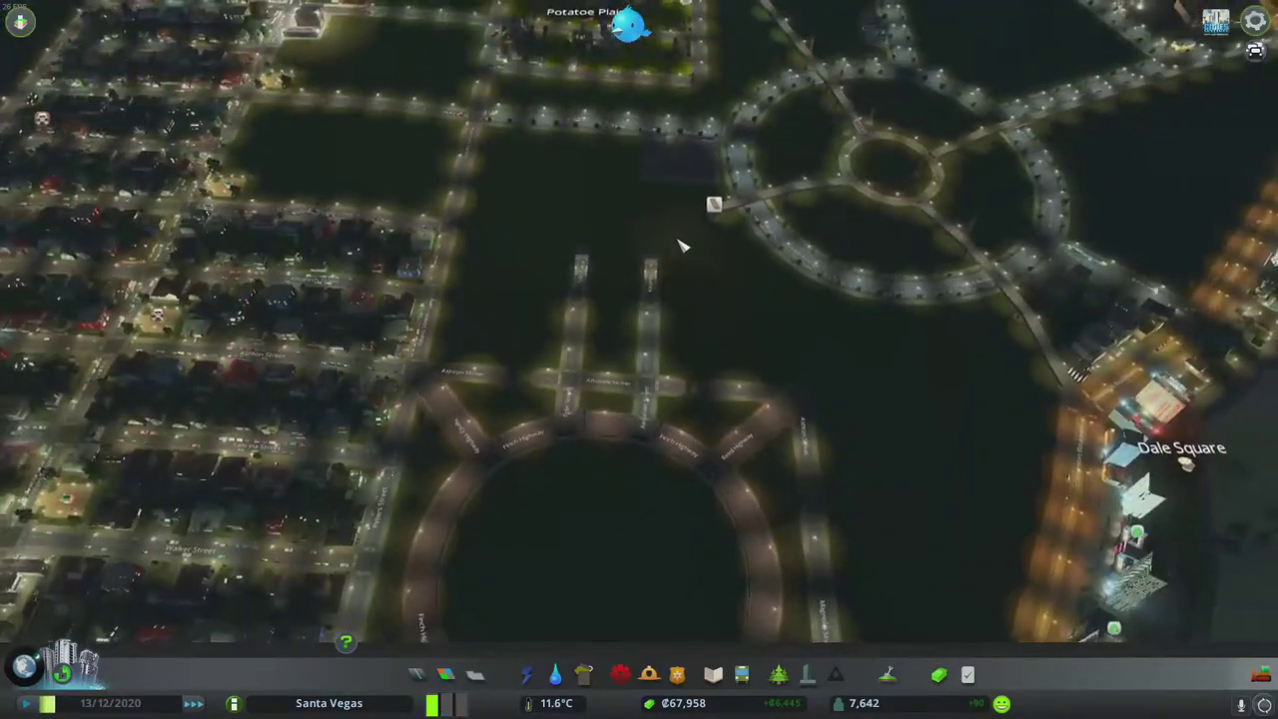
Step: Build the first long tunnel road from the left stub north toward the motorway
left_click(420, 673)
scroll(638, 300, "down", 2)
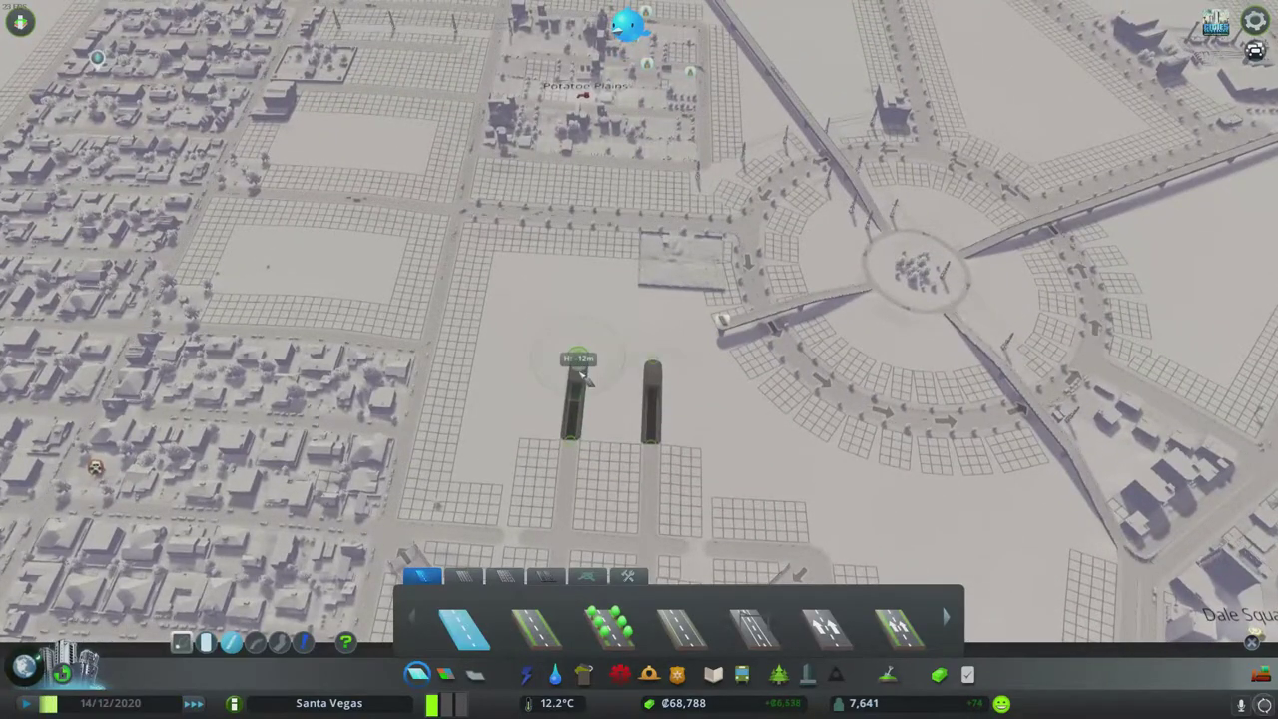
scroll(580, 371, "up", 3)
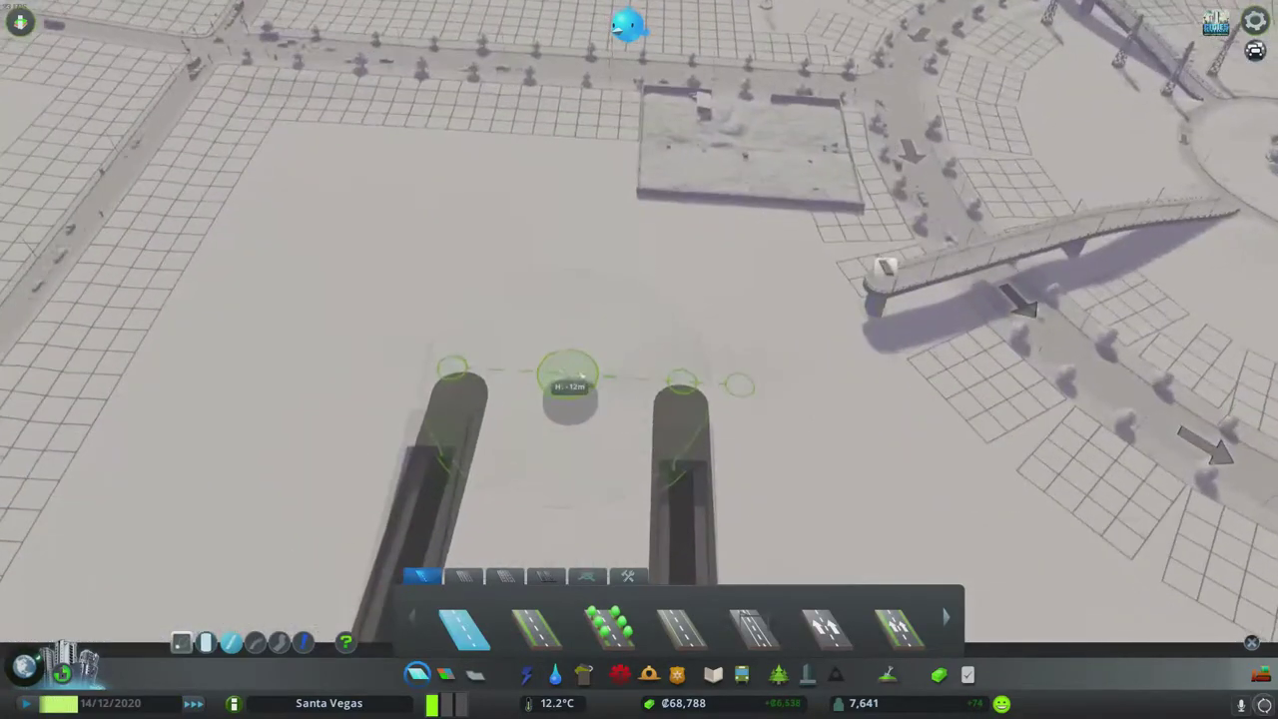
left_click(442, 365)
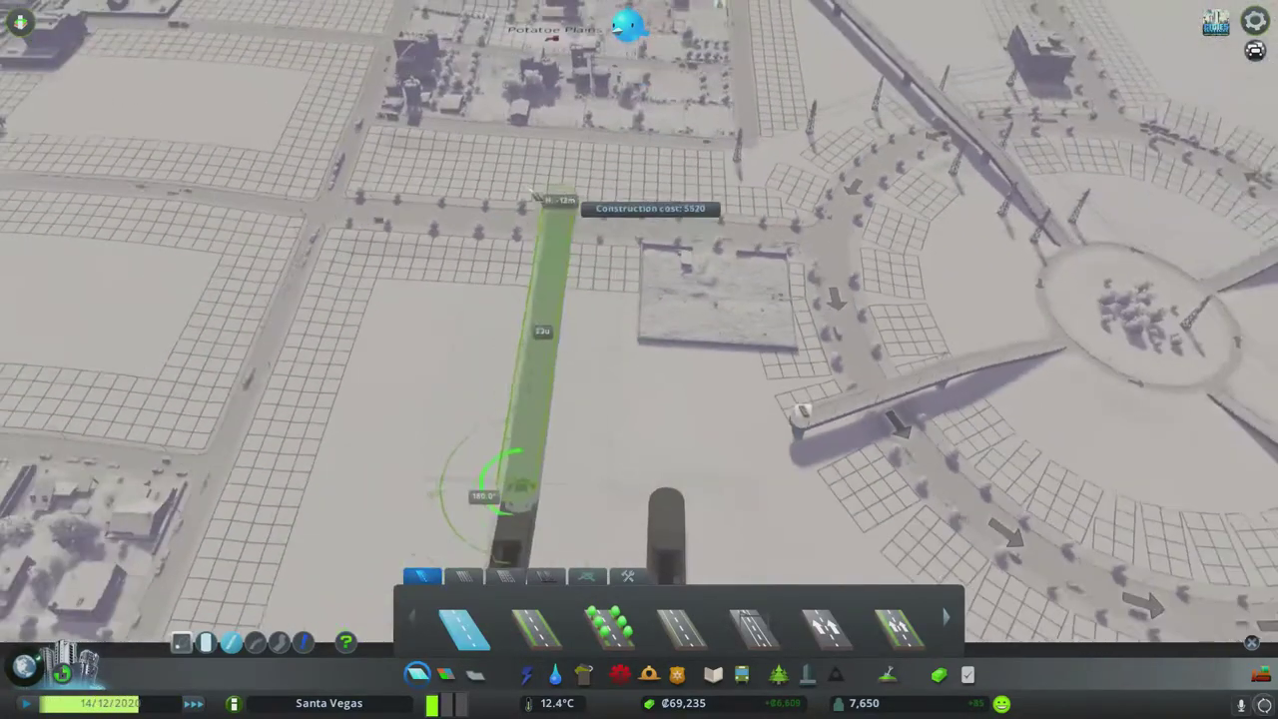
key("w")
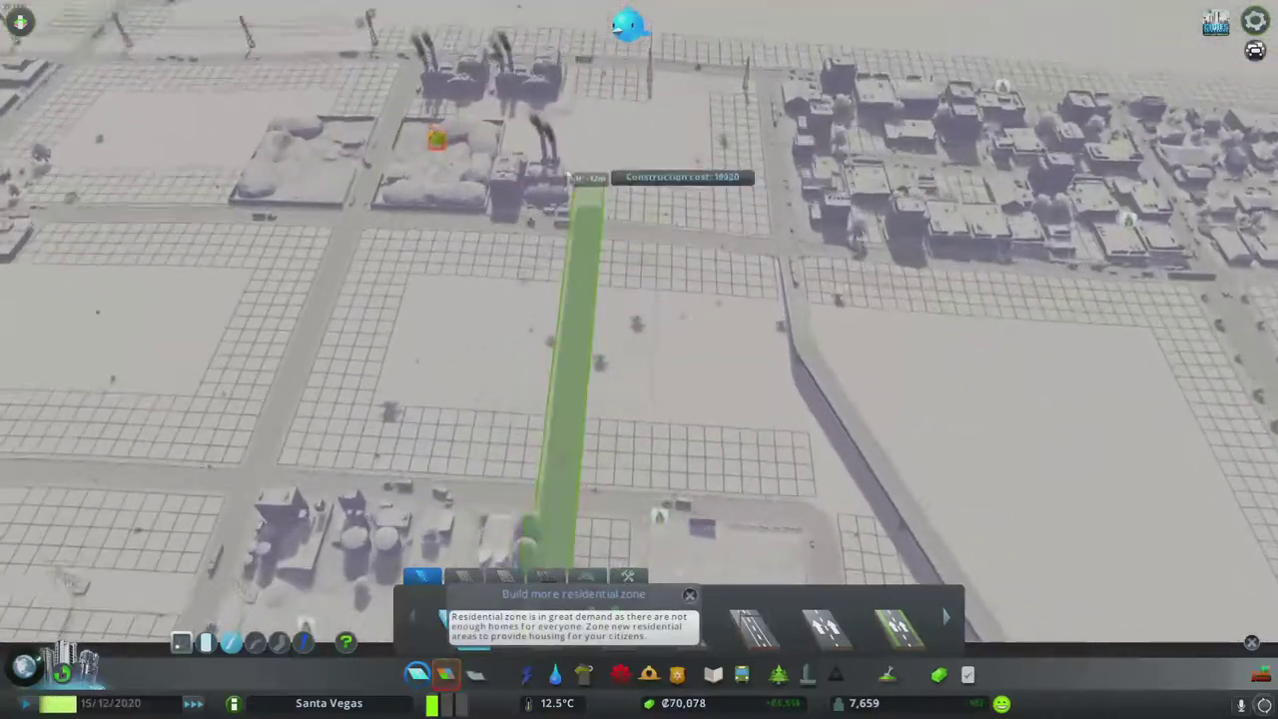
key("w")
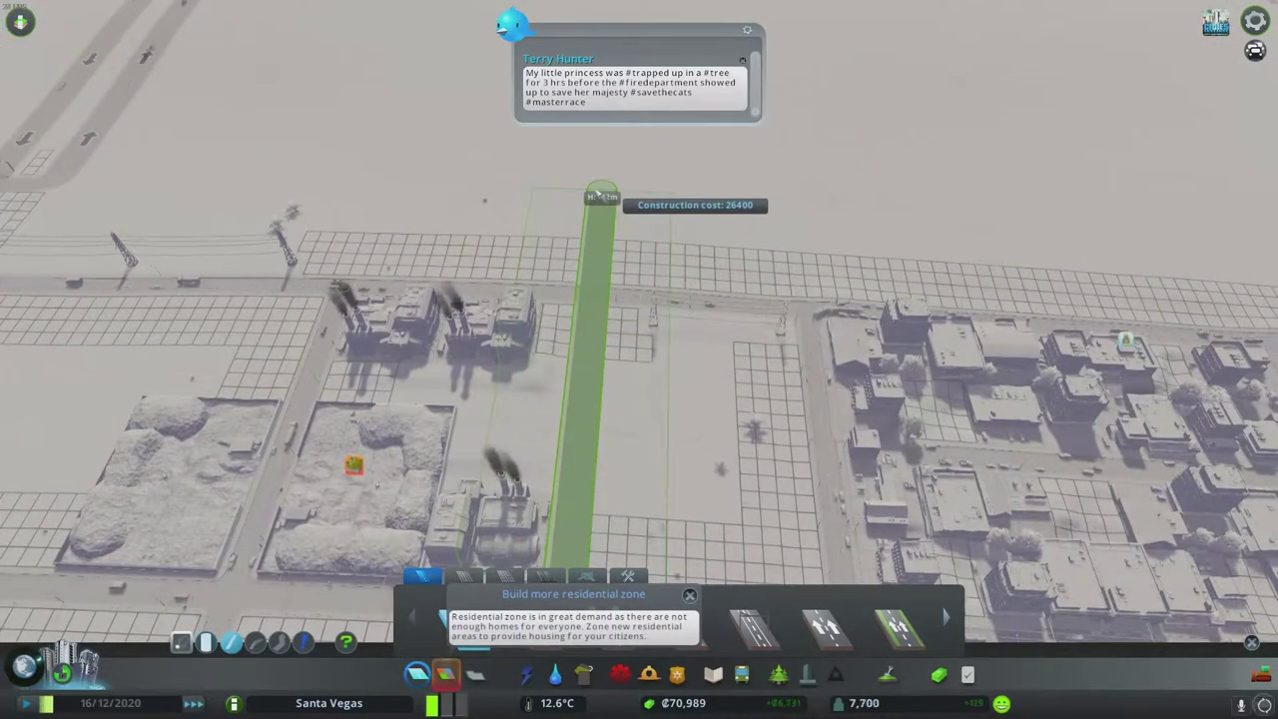
left_click(602, 190)
scroll(602, 190, "down", 3)
key("w")
scroll(618, 369, "down", 4)
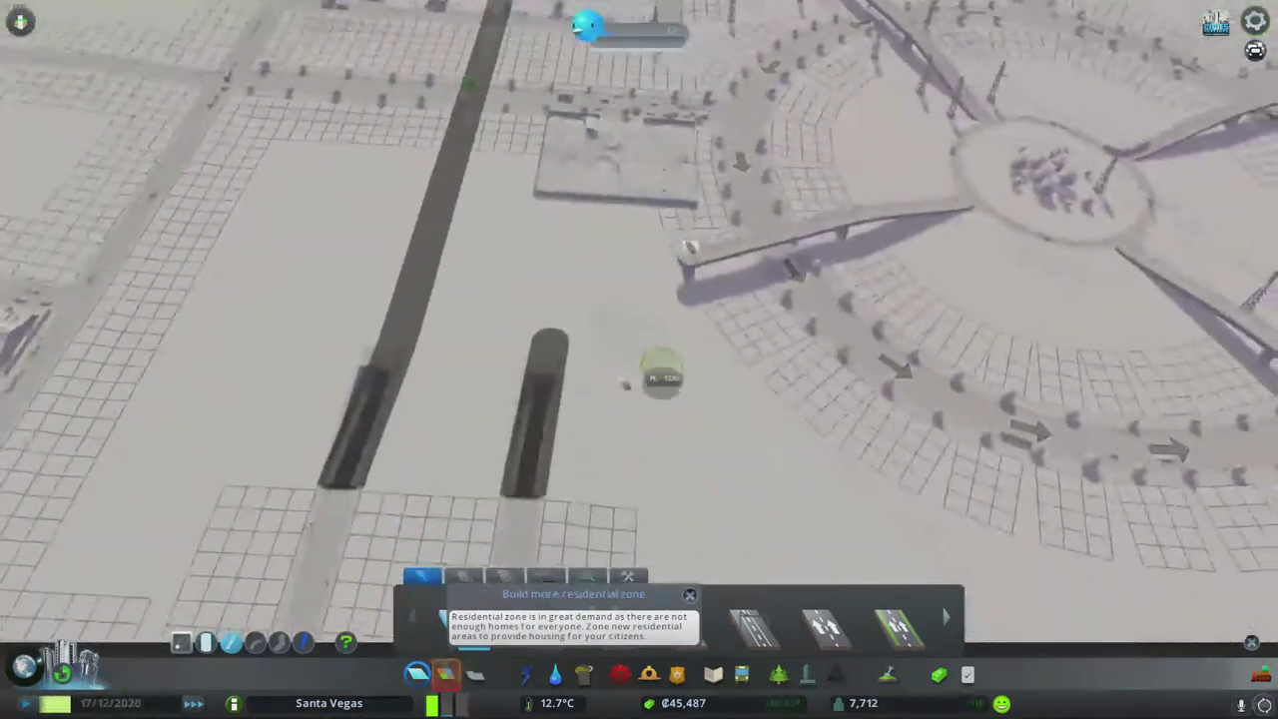
Step: Start the second parallel tunnel road from the other stub, then survey both roads
left_click(539, 310)
scroll(589, 300, "up", 4)
scroll(579, 234, "down", 3)
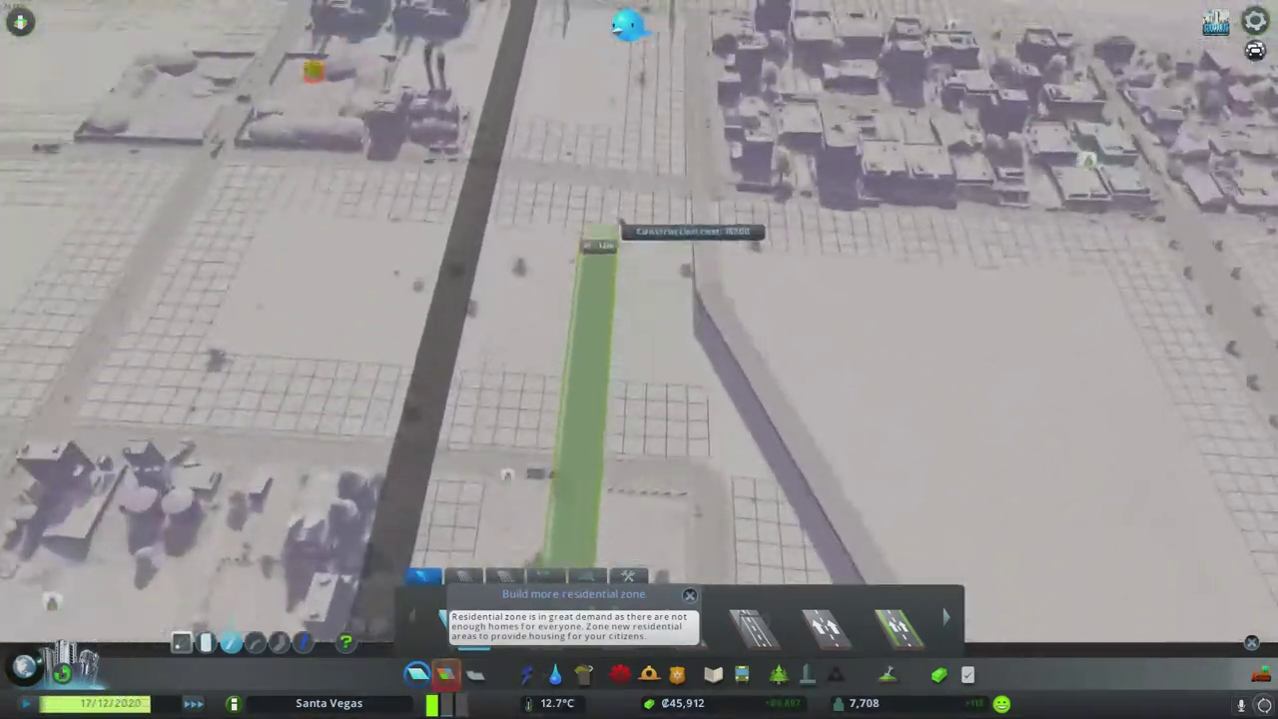
key("w")
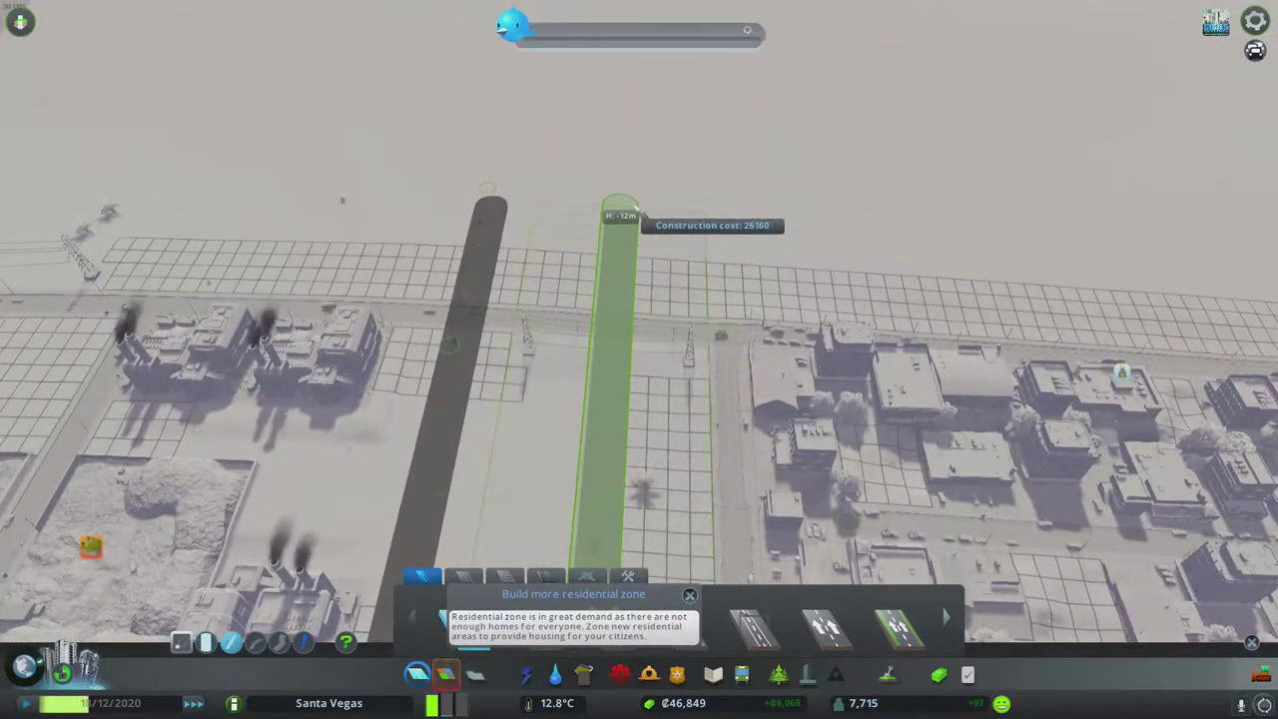
key("w")
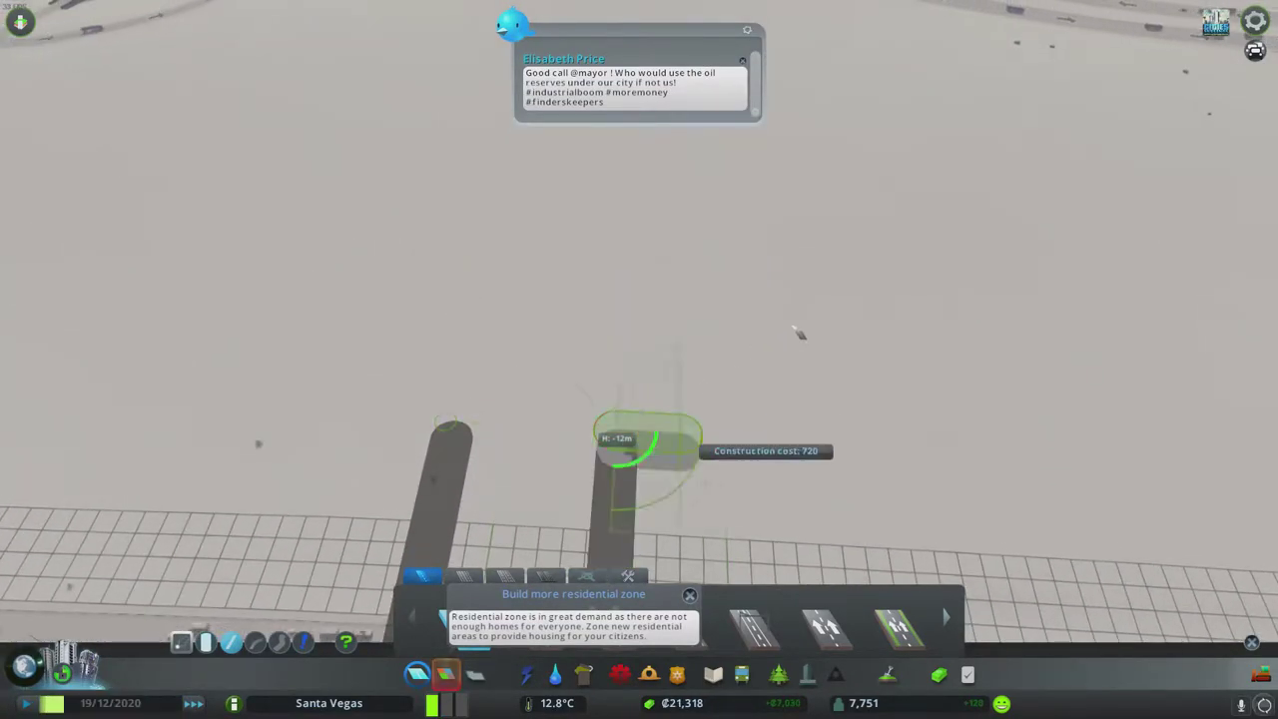
scroll(798, 332, "down", 5)
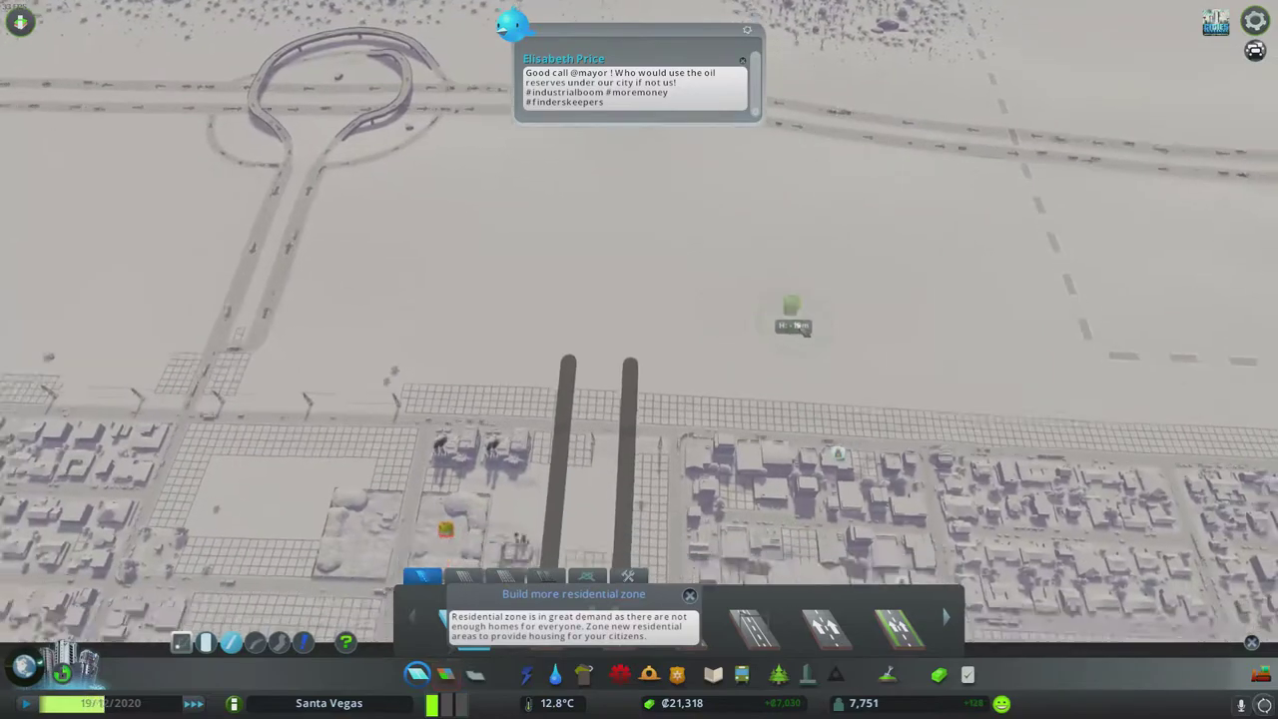
scroll(799, 332, "down", 3)
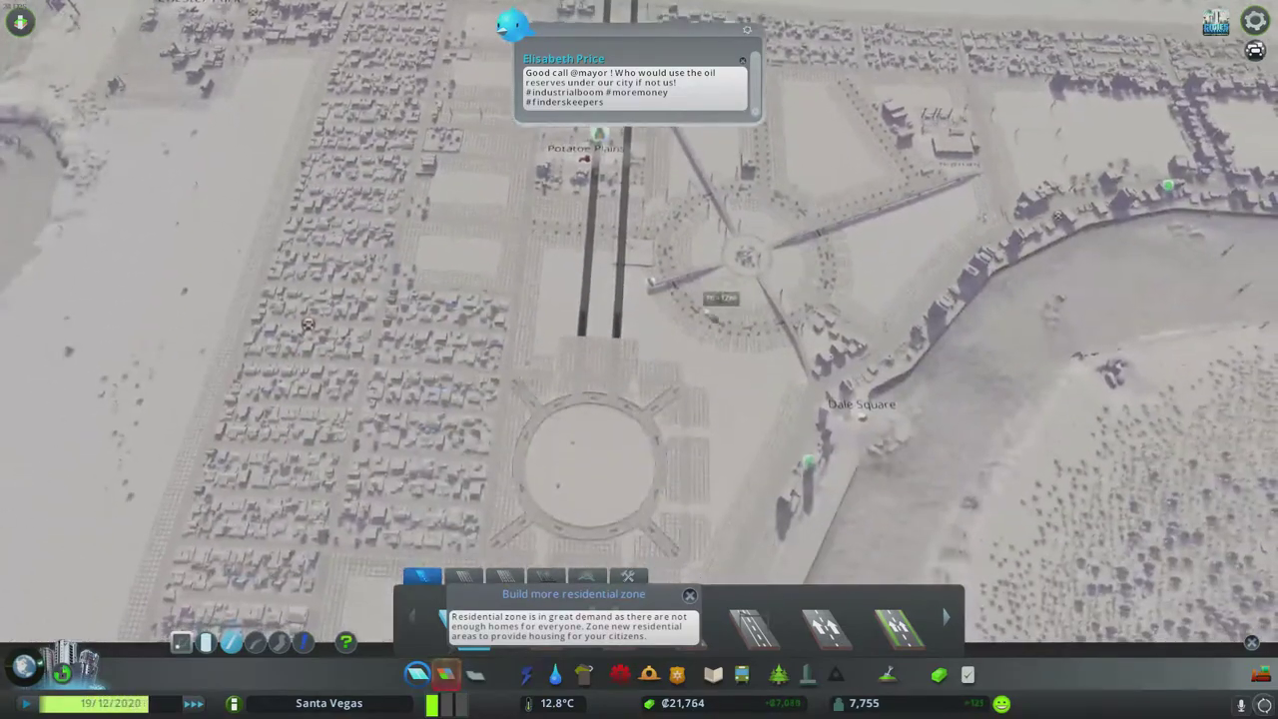
scroll(720, 298, "up", 3)
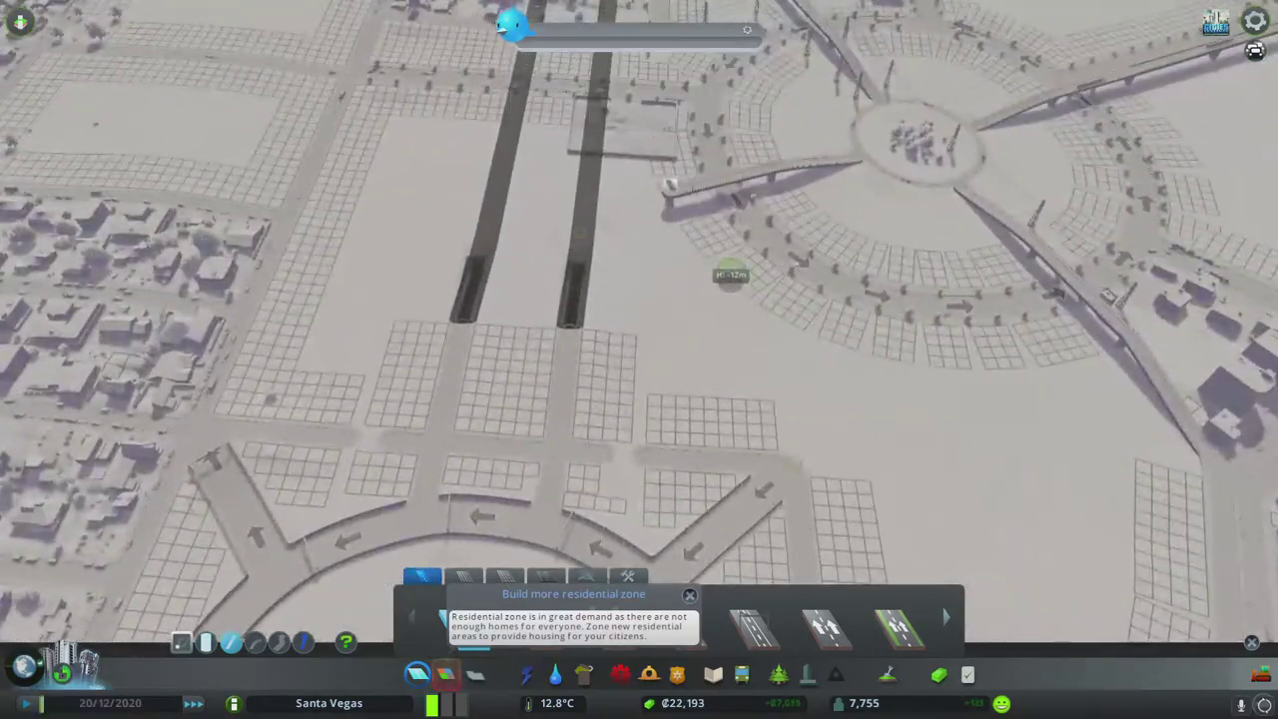
key("q")
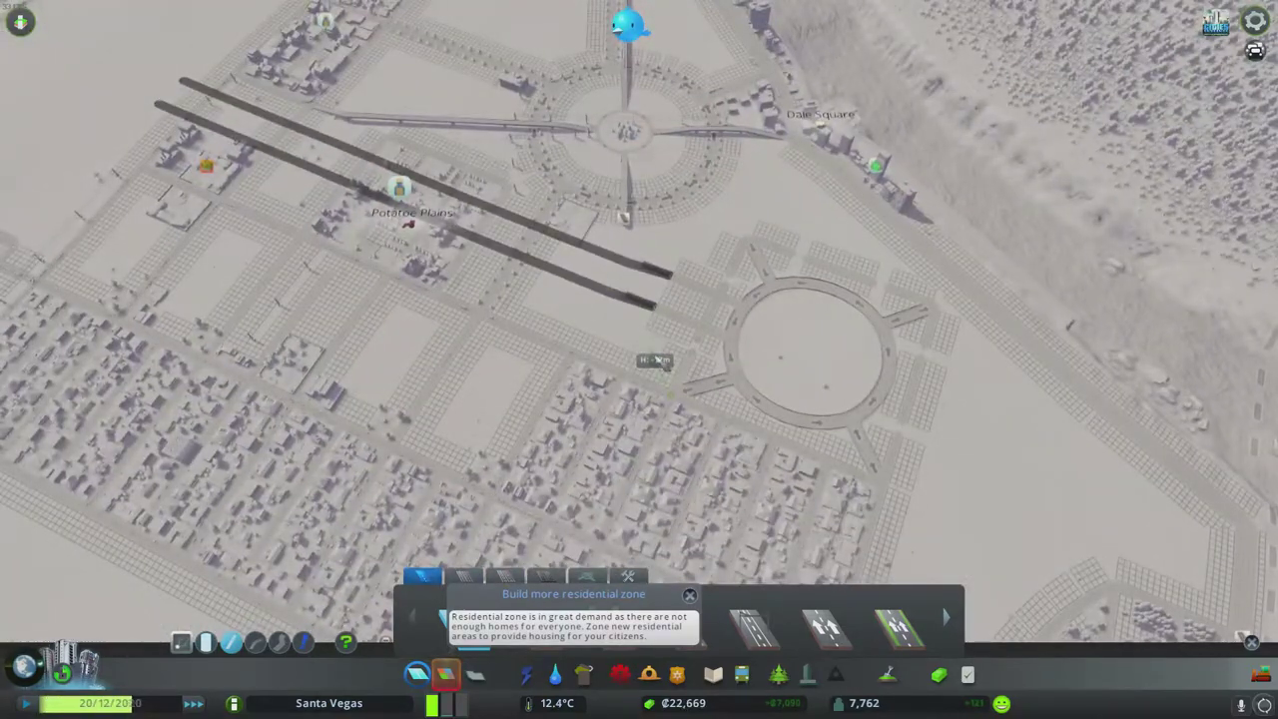
scroll(654, 360, "down", 5)
key("q")
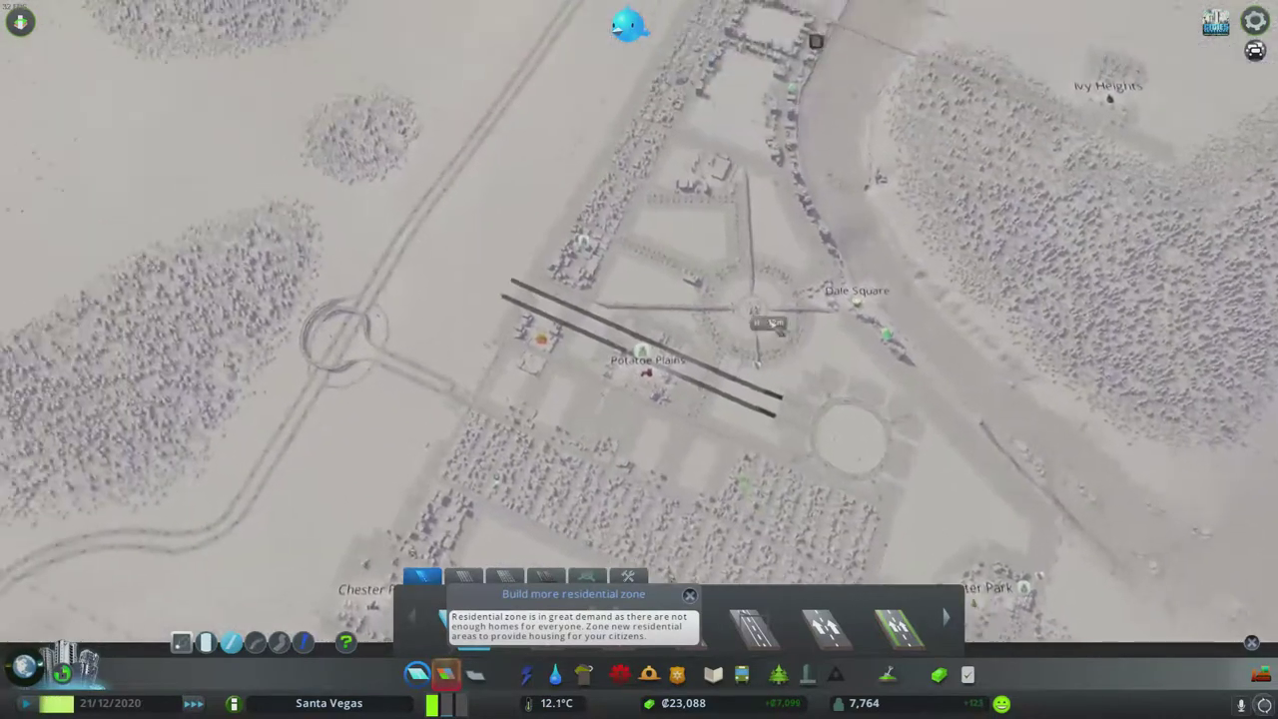
scroll(639, 339, "up", 4)
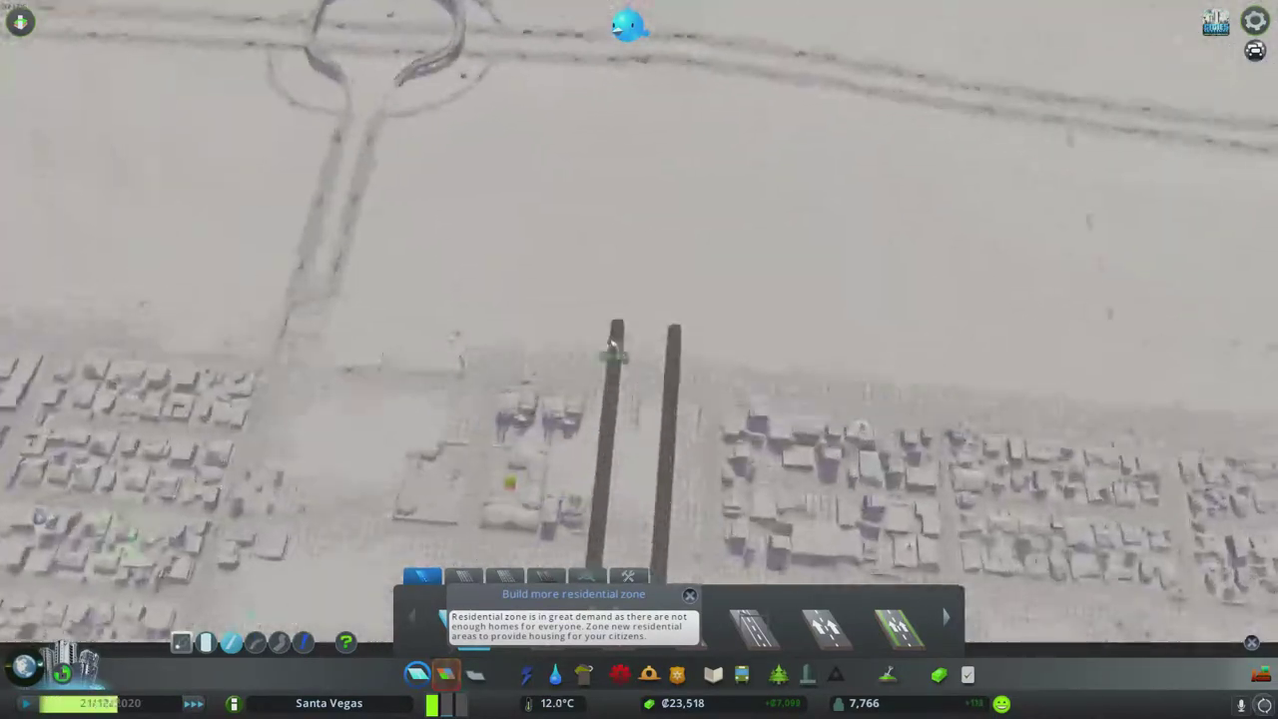
scroll(611, 344, "down", 4)
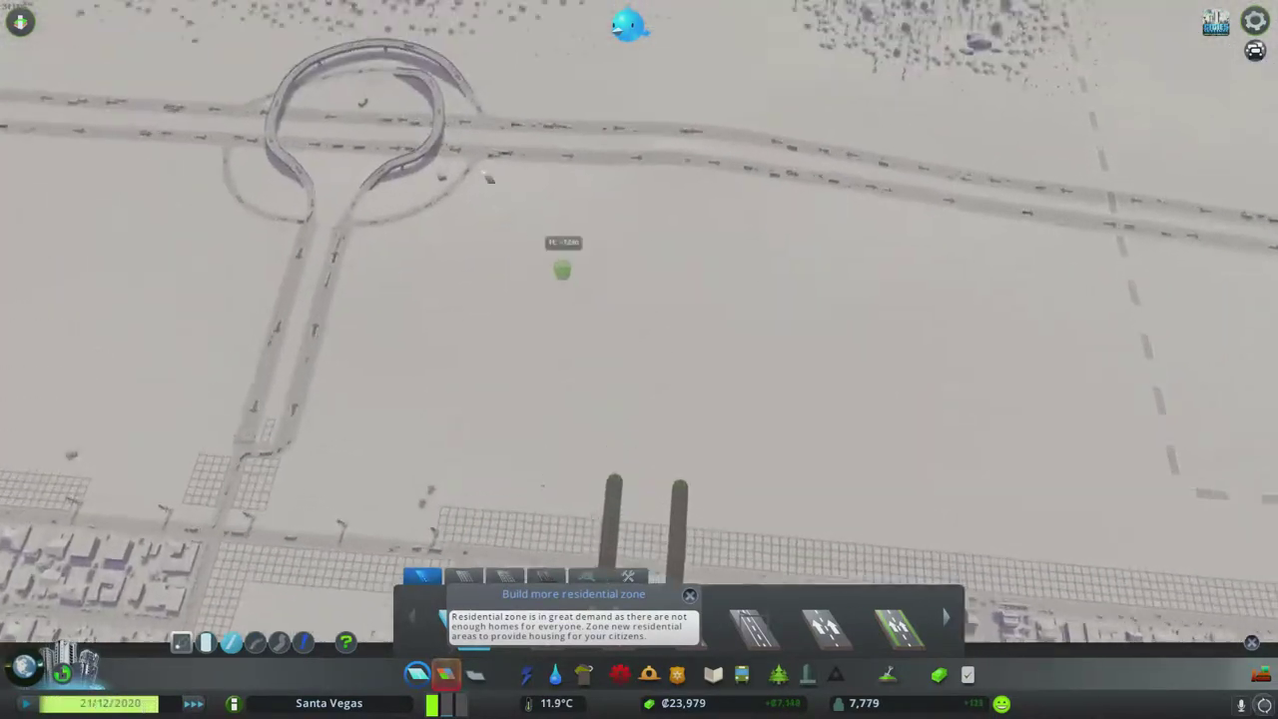
scroll(499, 249, "up", 3)
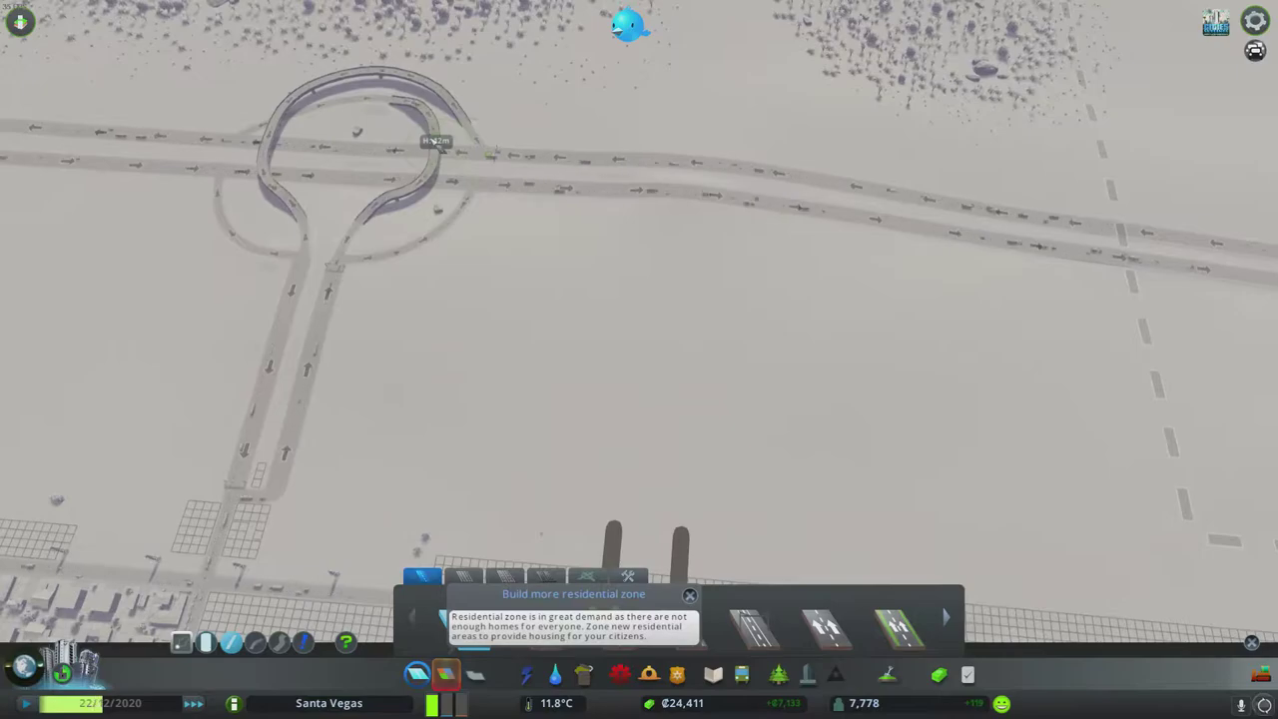
key("s")
scroll(639, 359, "down", 3)
key("s")
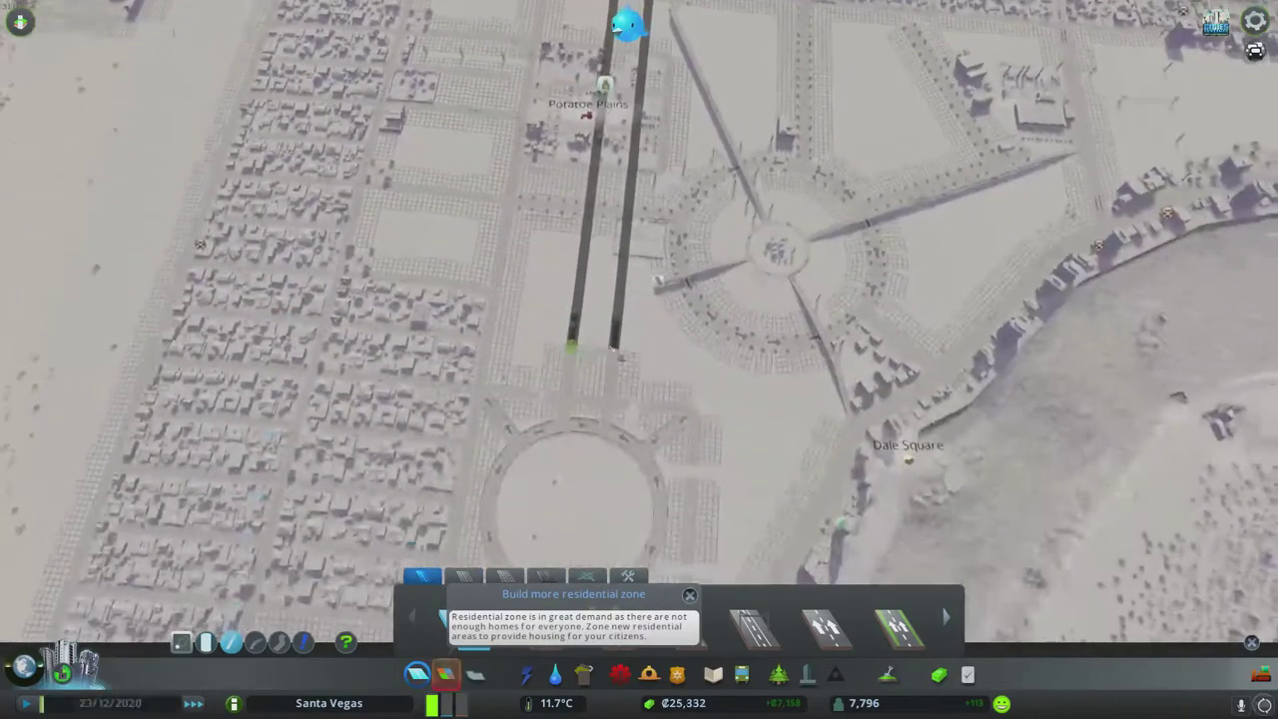
scroll(559, 380, "up", 2)
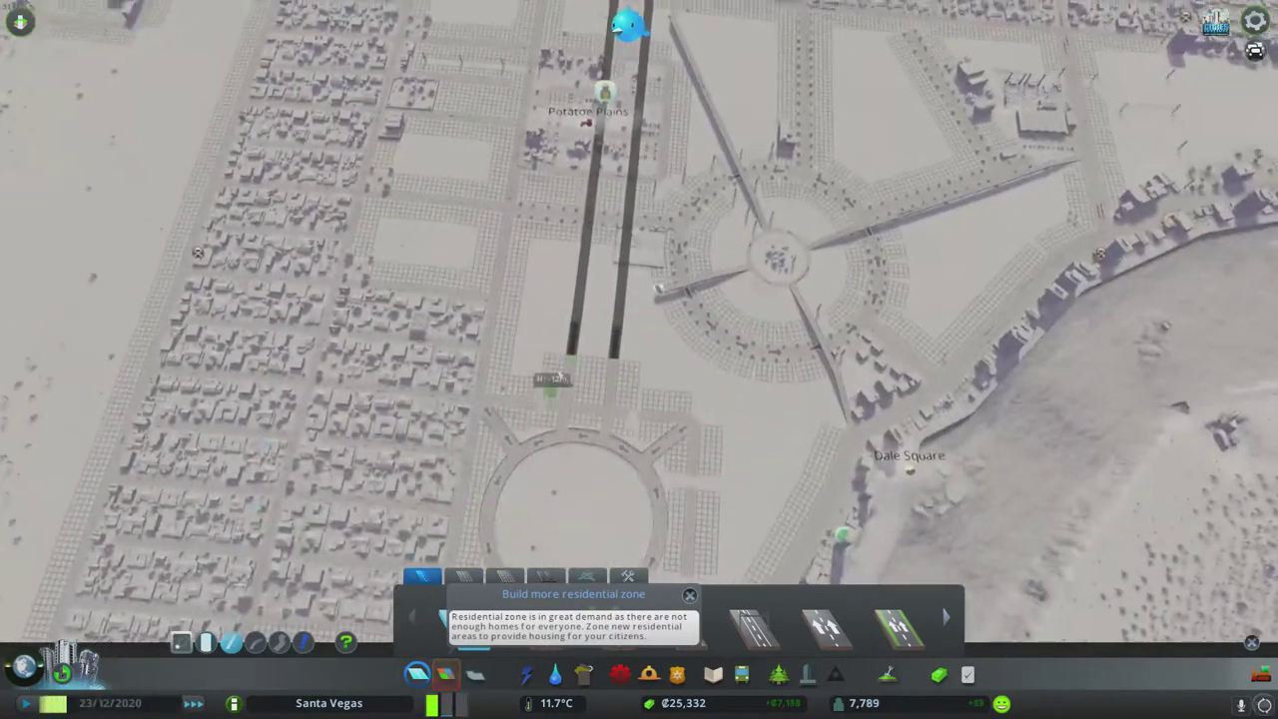
scroll(559, 377, "down", 4)
scroll(639, 299, "up", 2)
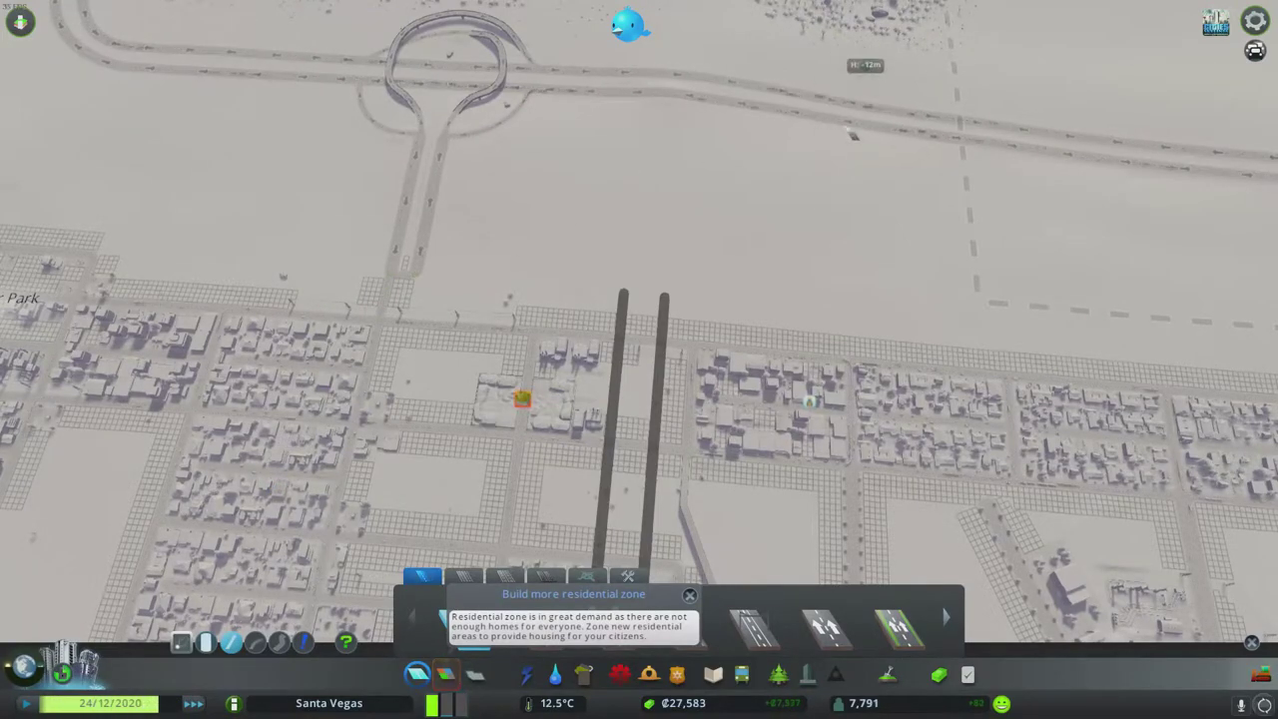
scroll(838, 154, "up", 3)
scroll(759, 180, "up", 2)
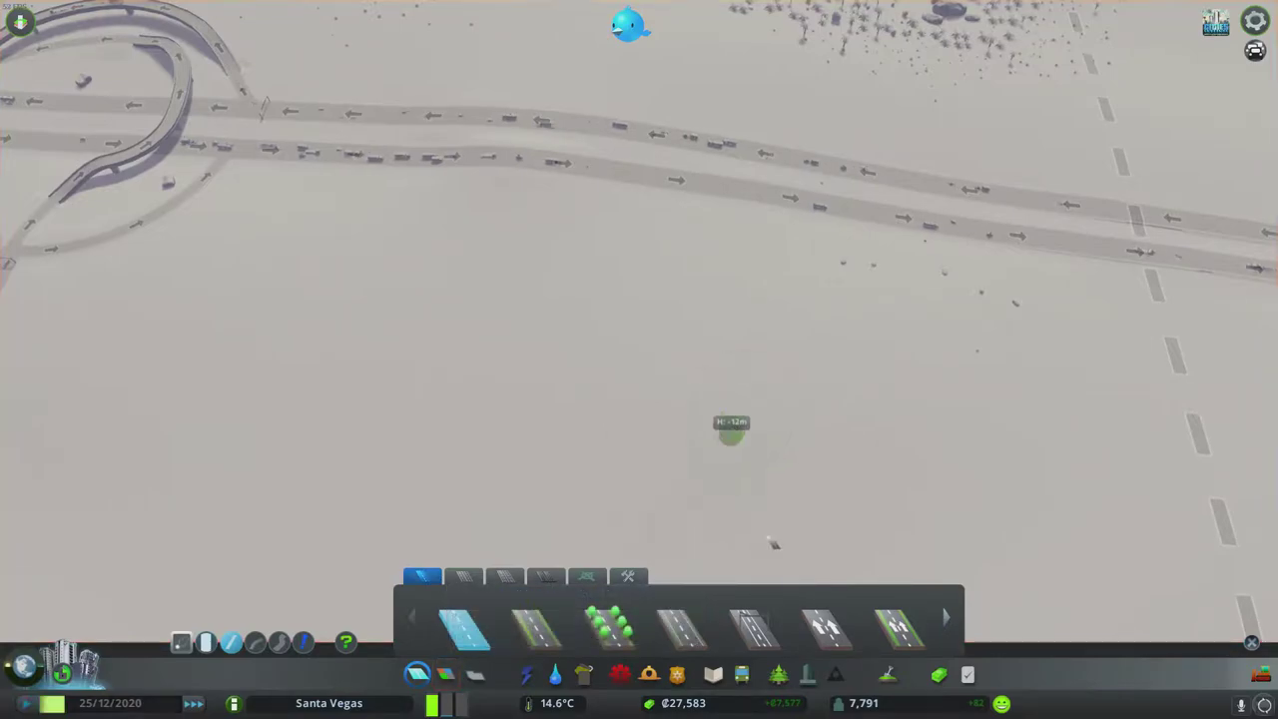
Step: Raise high-density taxes to 10% in the Economy panel, check Loans, and close it
left_click(938, 675)
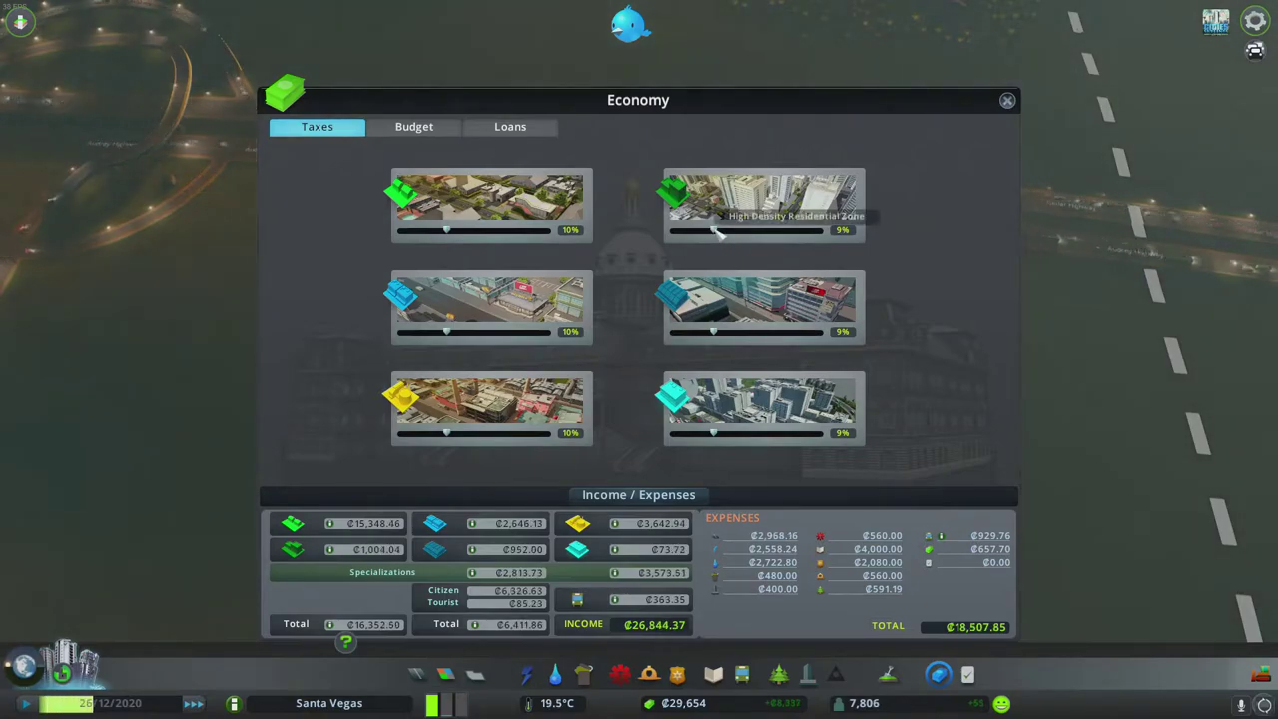
left_click_drag(715, 231, 725, 231)
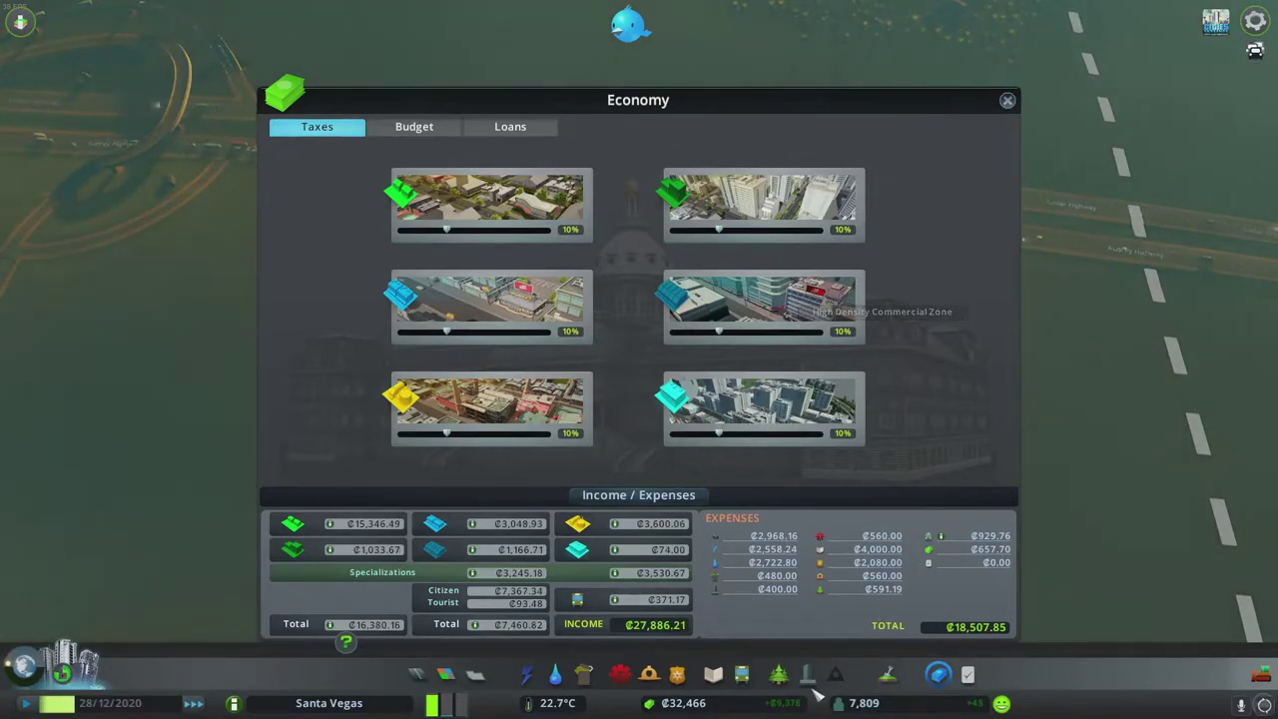
left_click(510, 127)
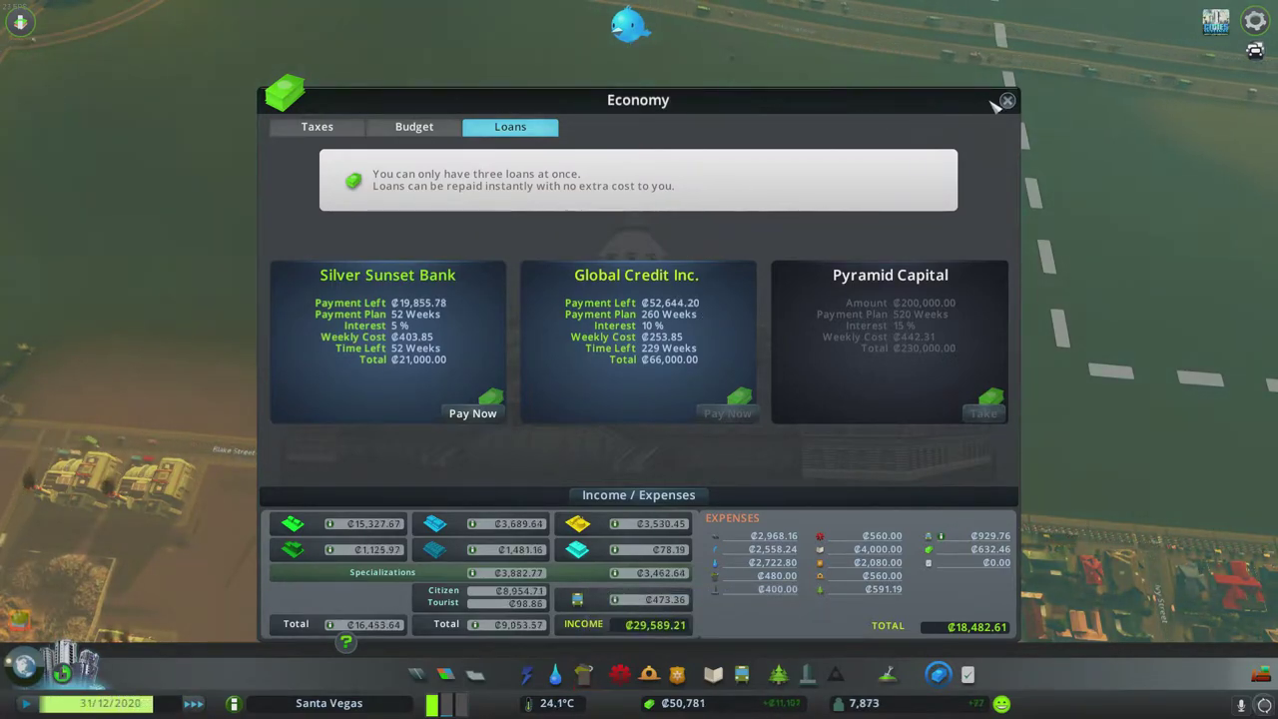
left_click(1006, 101)
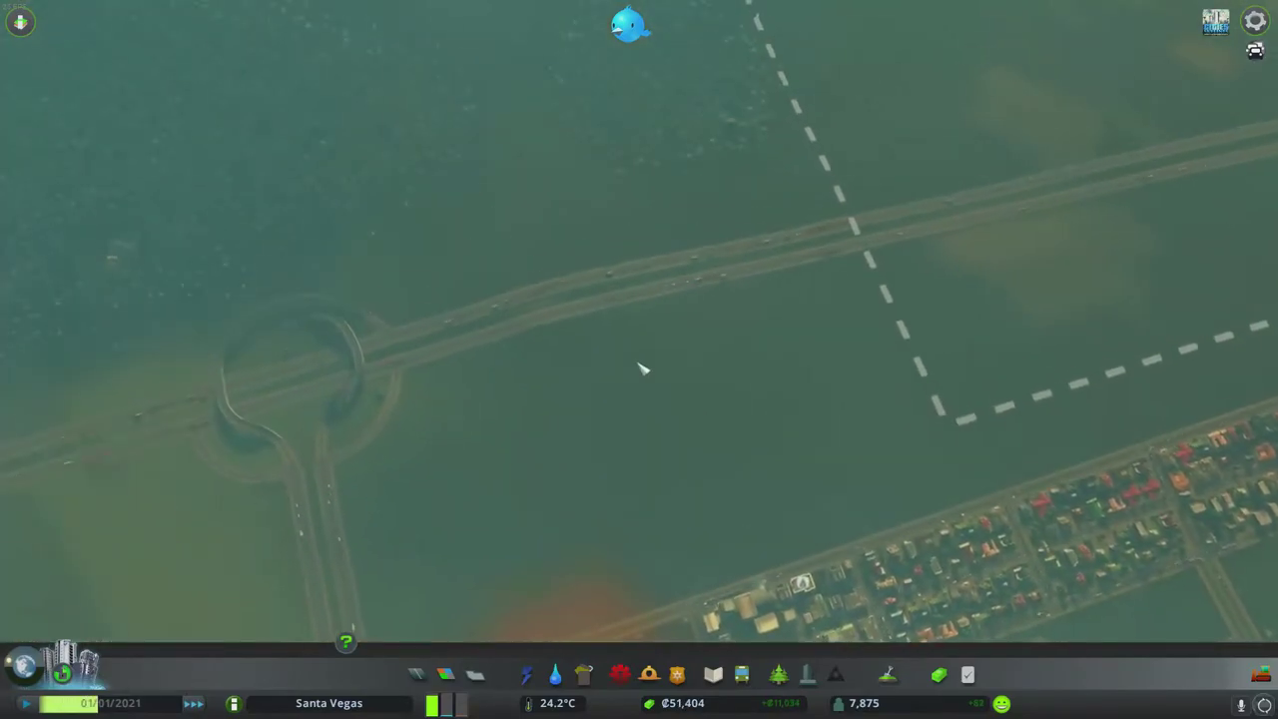
scroll(785, 378, "down", 3)
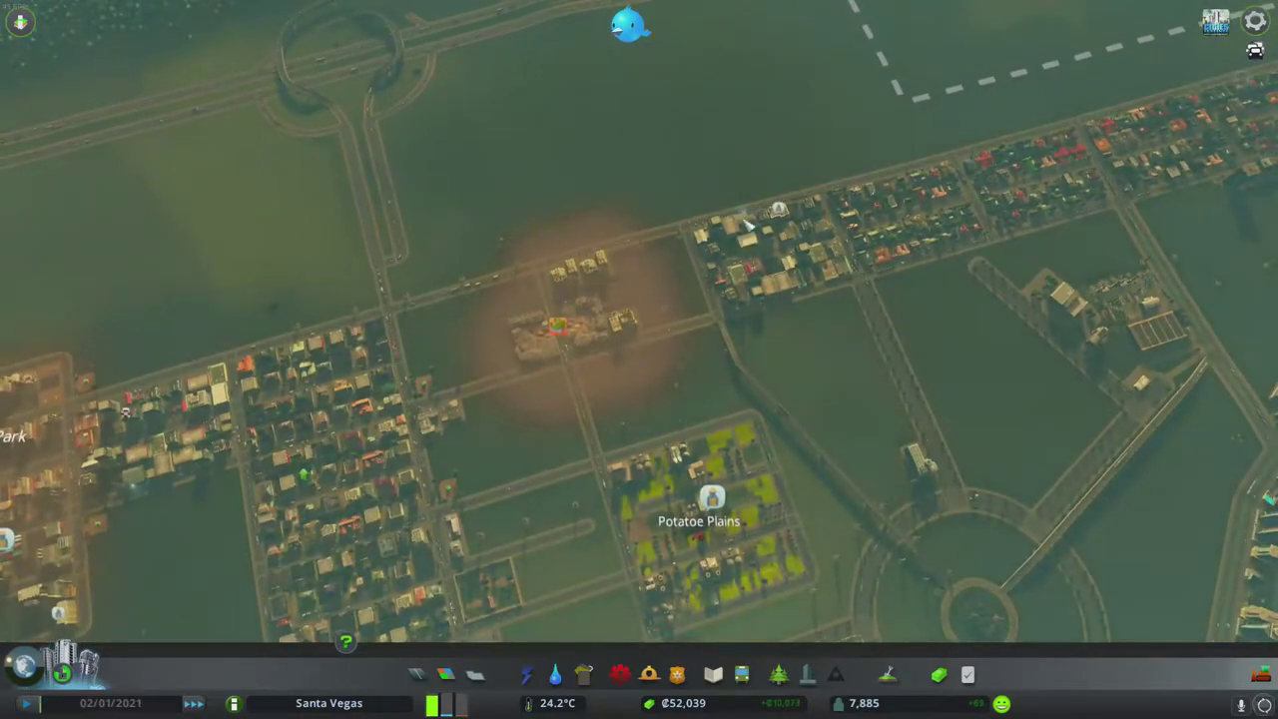
scroll(743, 206, "down", 3)
scroll(643, 366, "up", 4)
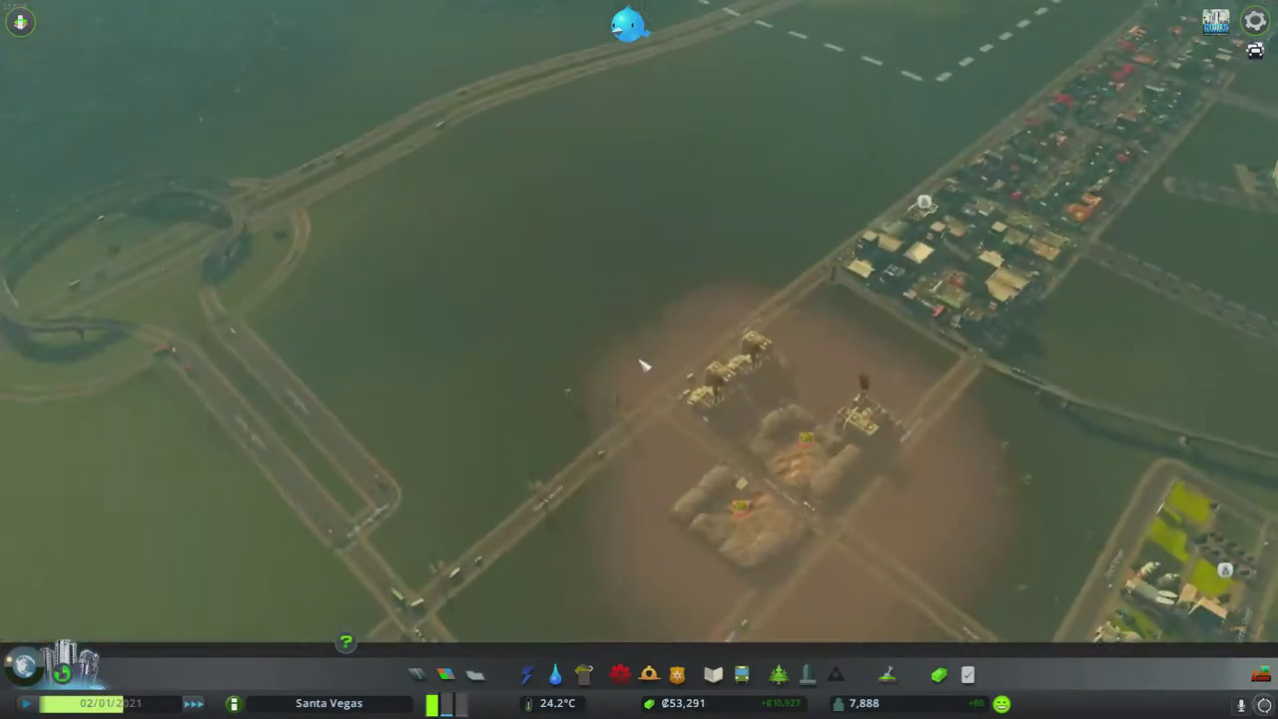
scroll(644, 366, "down", 3)
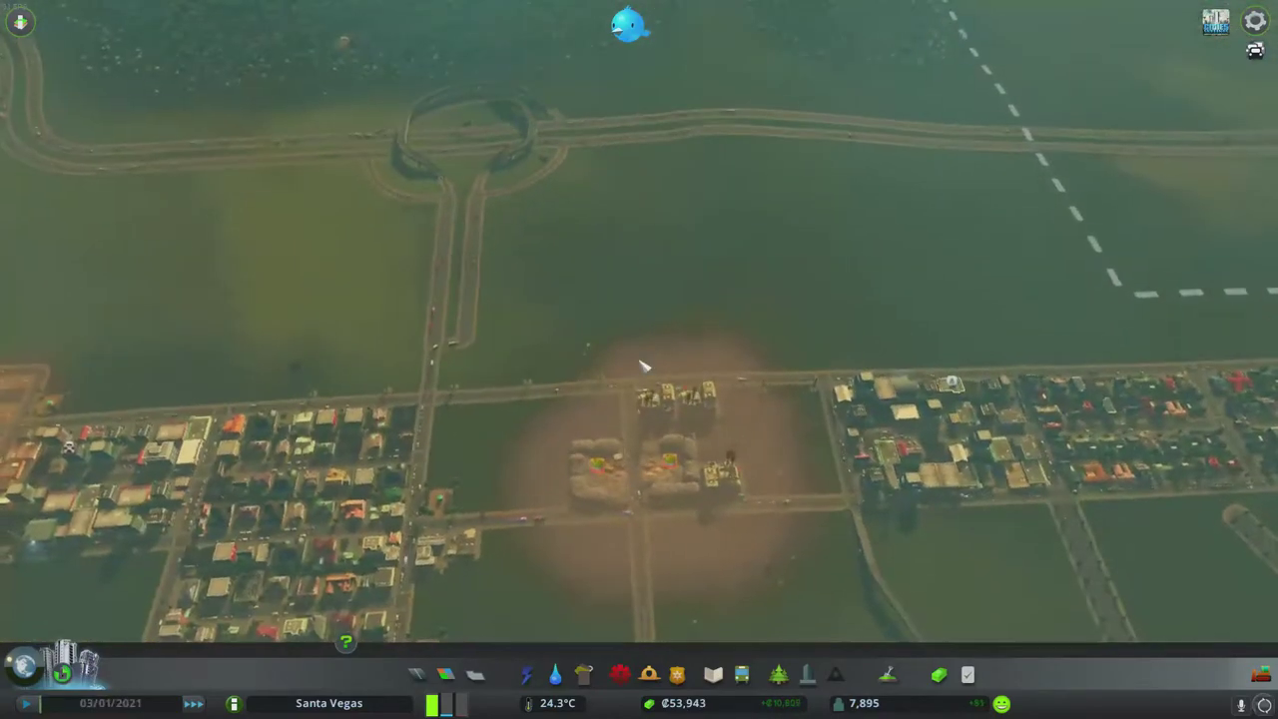
scroll(644, 366, "up", 4)
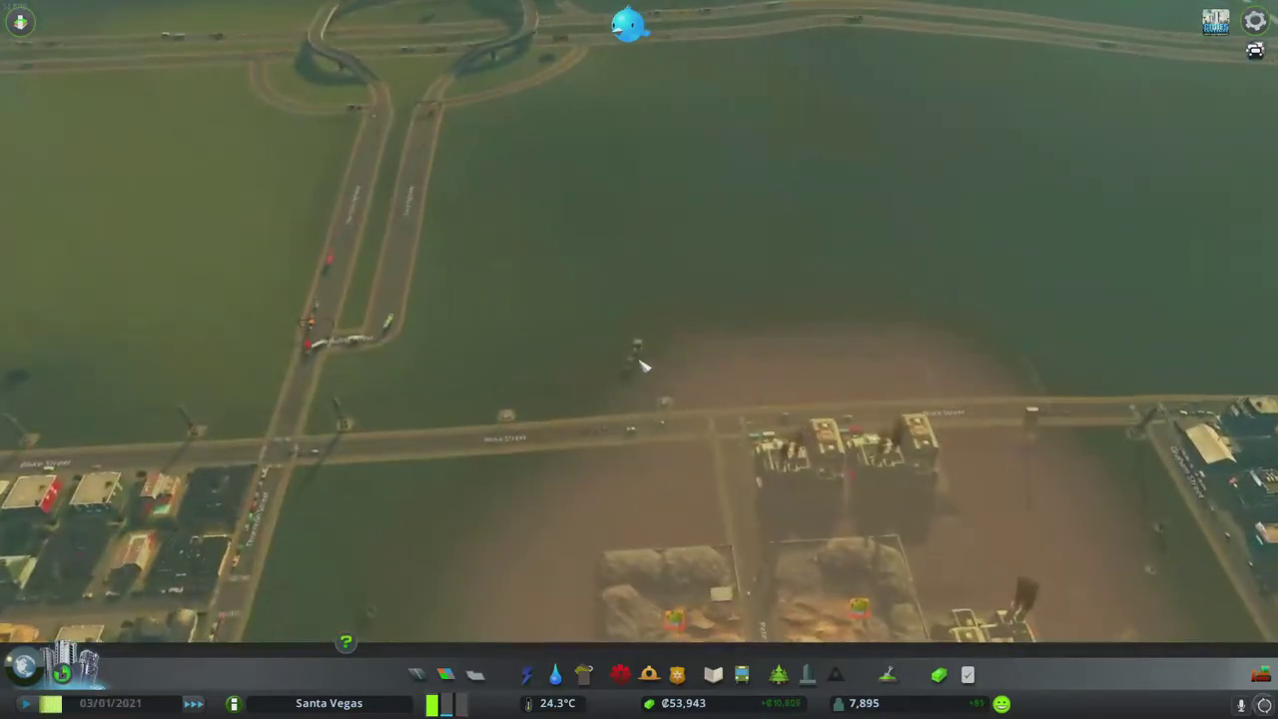
Step: Reopen the Roads panel over the empty land beside the motorway
left_click(417, 675)
scroll(758, 339, "down", 3)
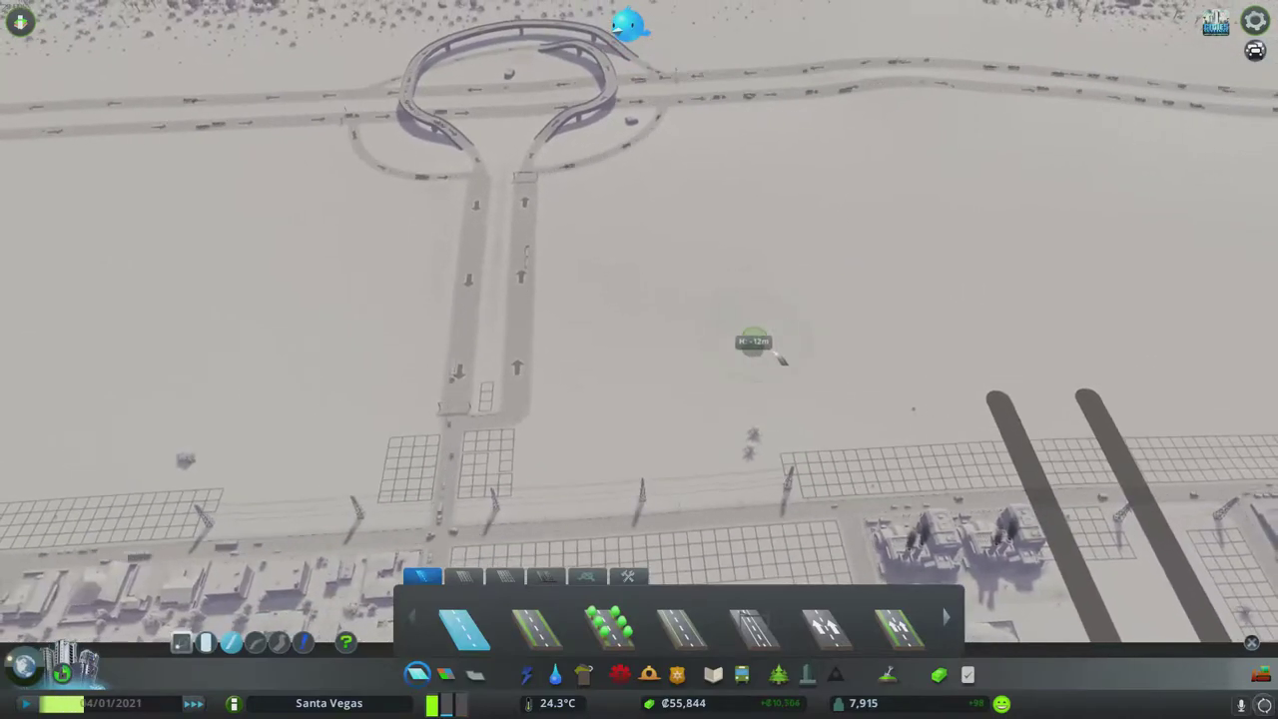
scroll(782, 357, "up", 2)
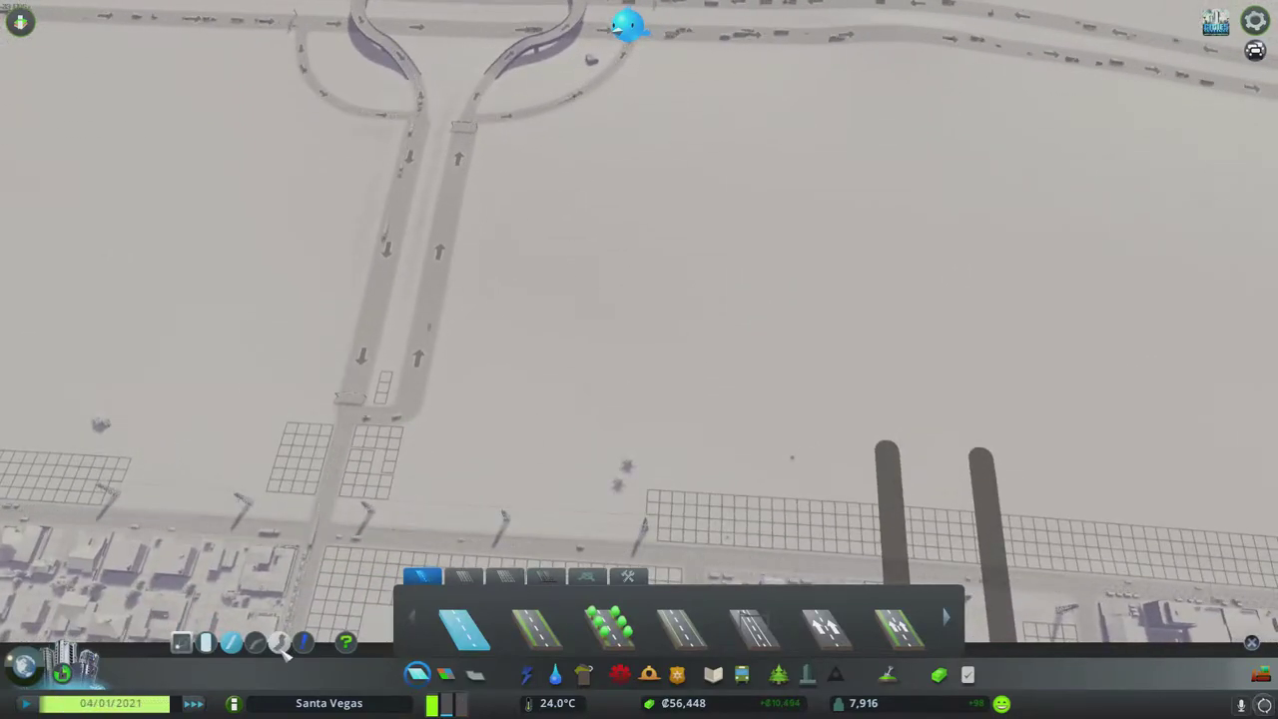
Step: Place the large four-way roundabout, rotated, south of the cloverleaf ramps
left_click(589, 578)
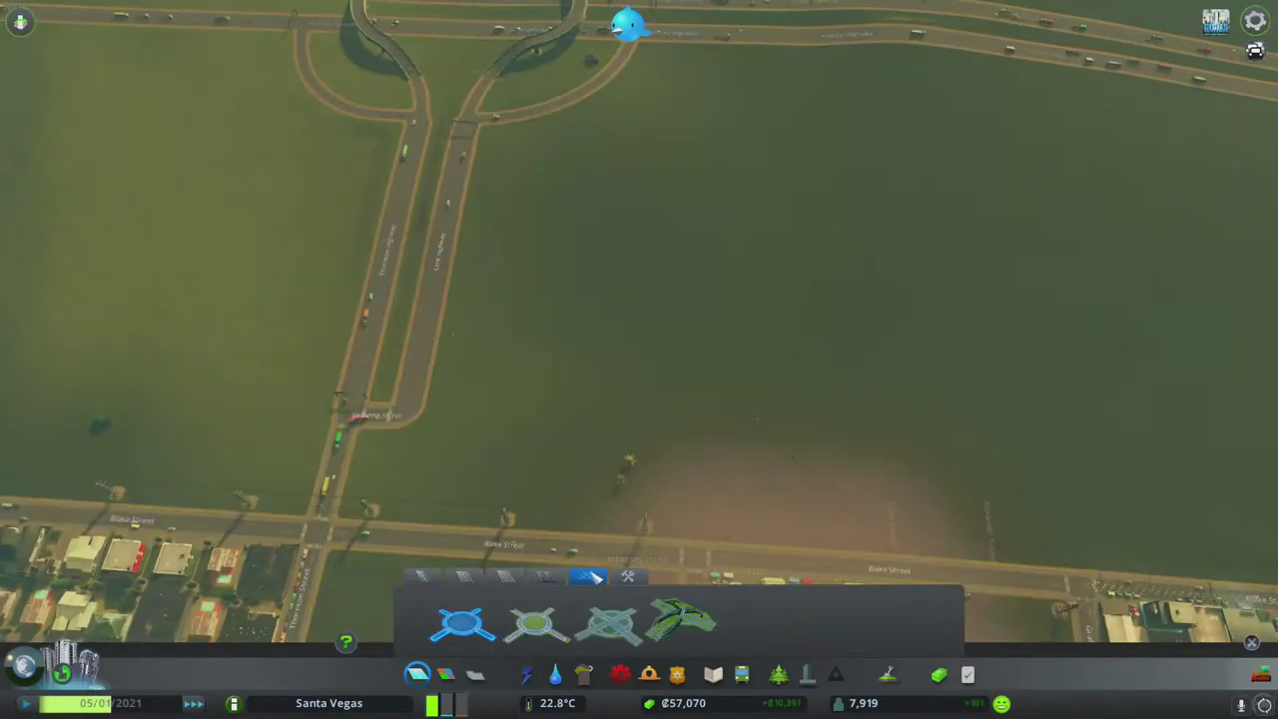
left_click(465, 624)
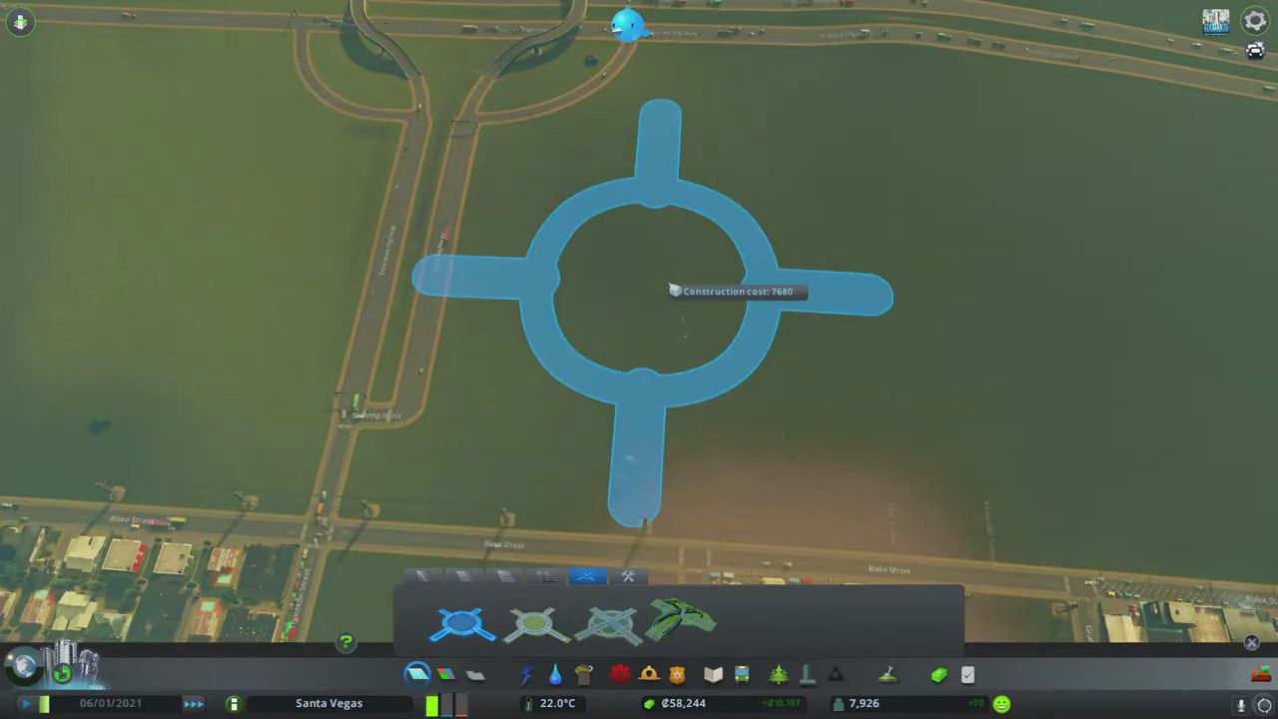
right_click(692, 288)
right_click(698, 291)
right_click(684, 296)
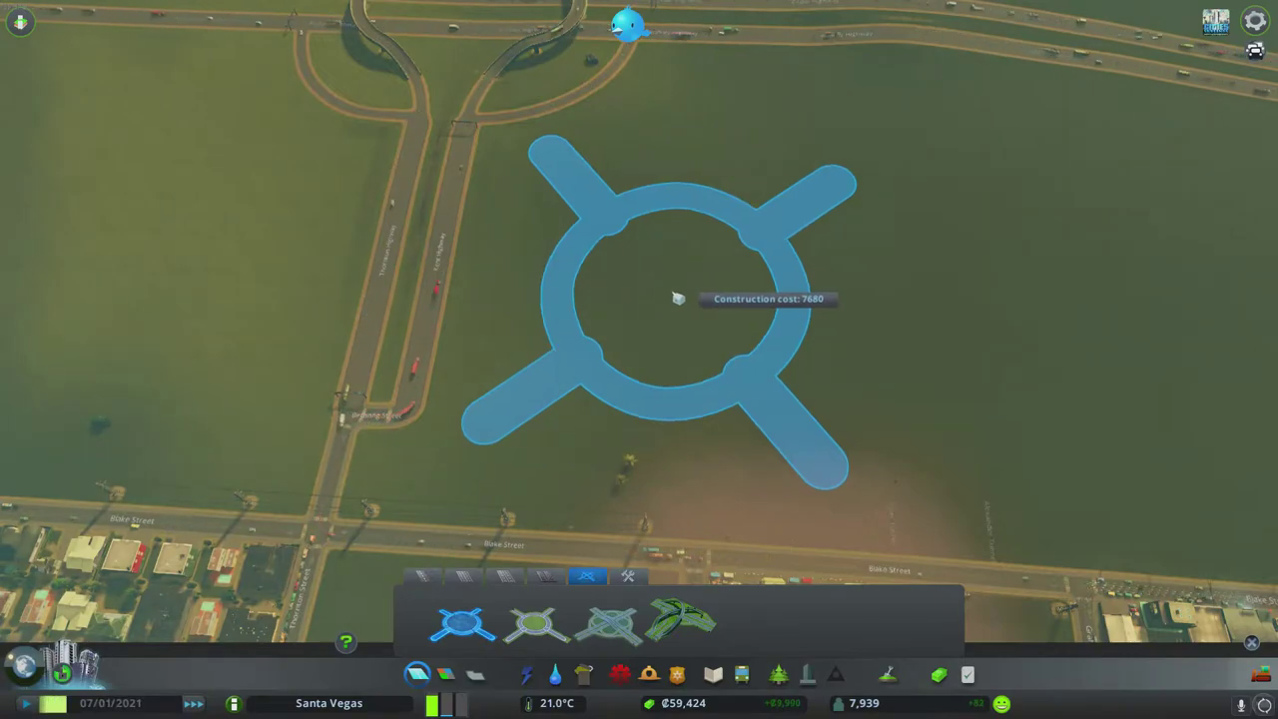
left_click(676, 298)
Step: Bulldoze the roundabout's three stub arms, leaving only the ring
key("b")
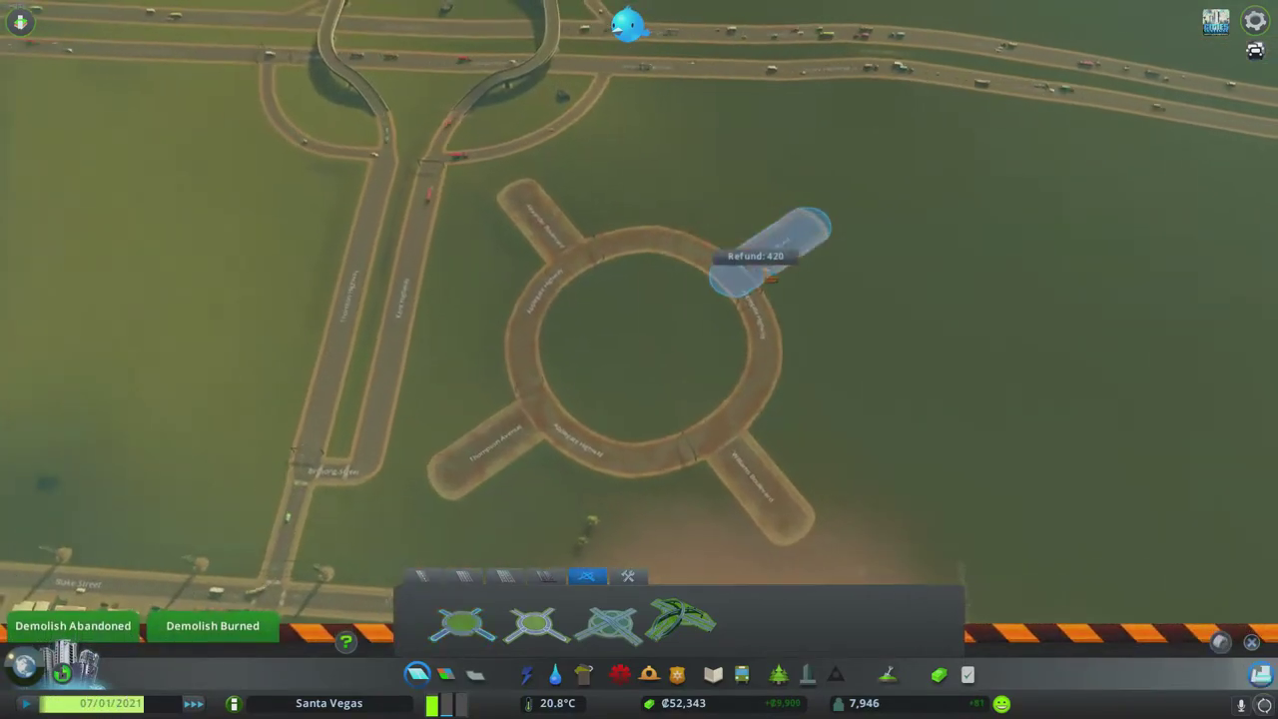
left_click(544, 228)
left_click(509, 447)
left_click(773, 479)
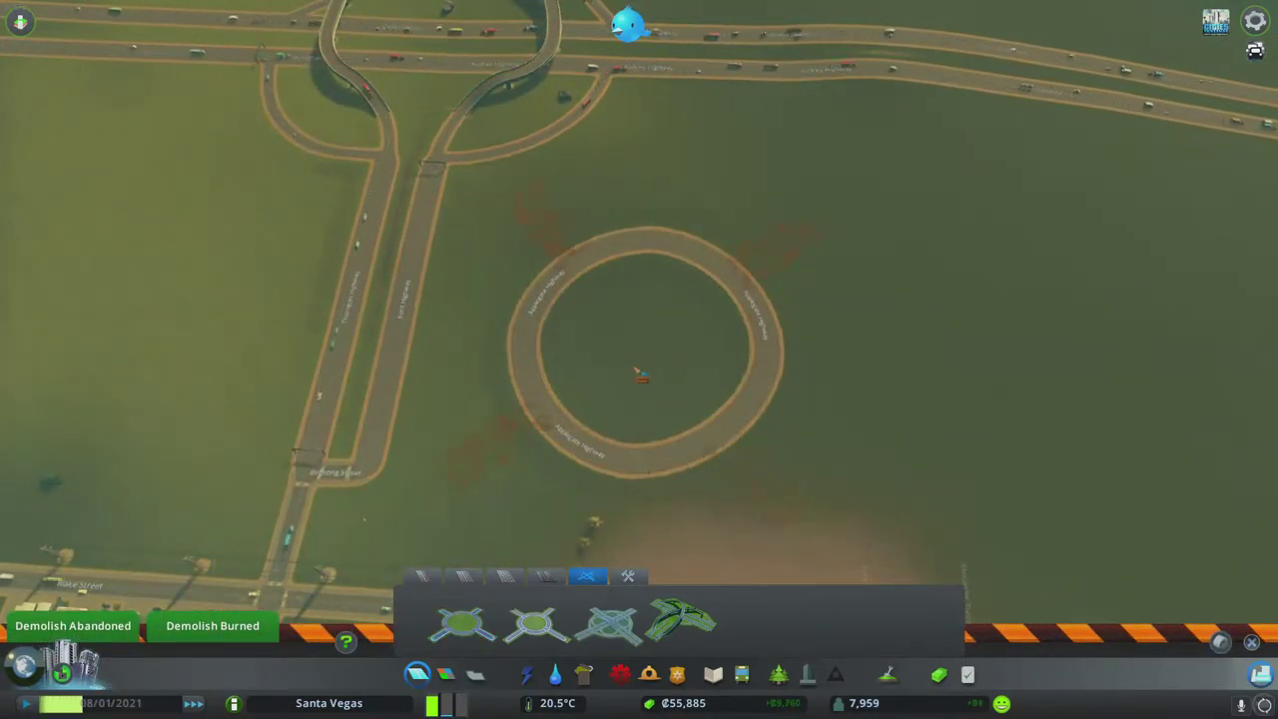
scroll(639, 399, "up", 3)
Step: Upgrade the roundabout ring into a one-way highway loop
left_click(546, 576)
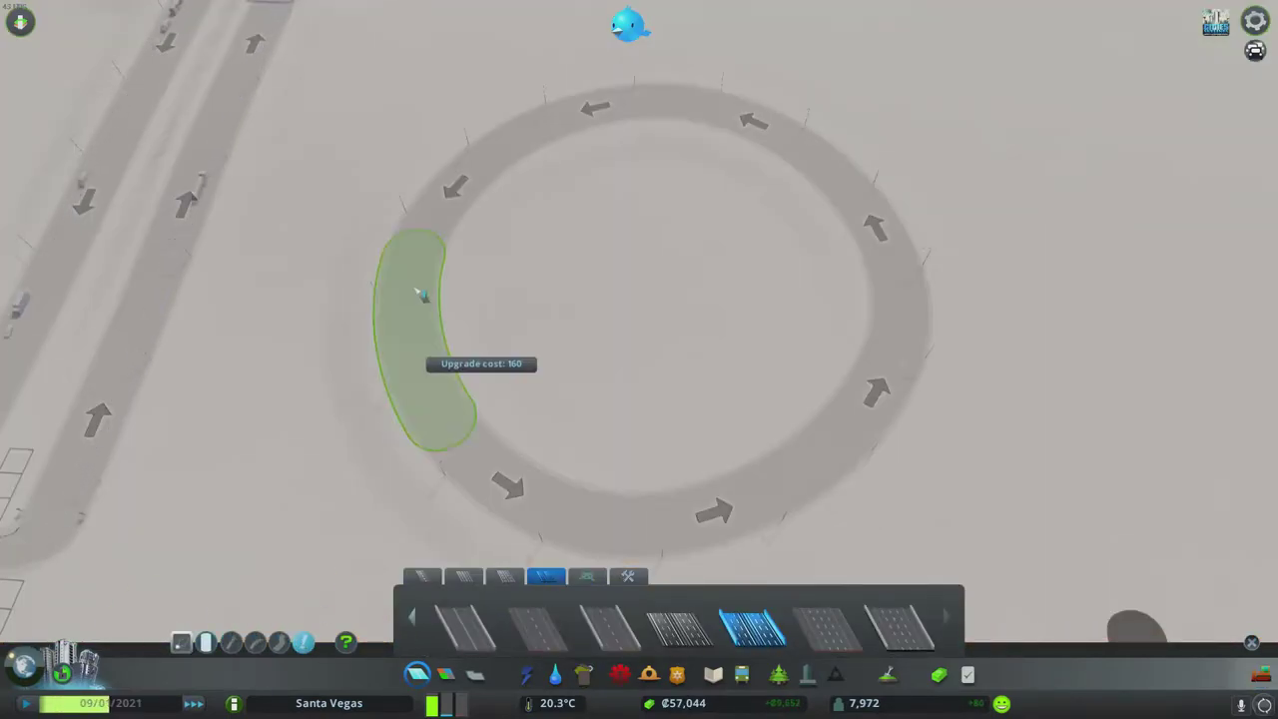
mouse_move(414, 286)
left_mouse_down()
mouse_move(647, 88)
mouse_move(598, 110)
left_mouse_up()
scroll(599, 290, "down", 3)
scroll(552, 277, "down", 2)
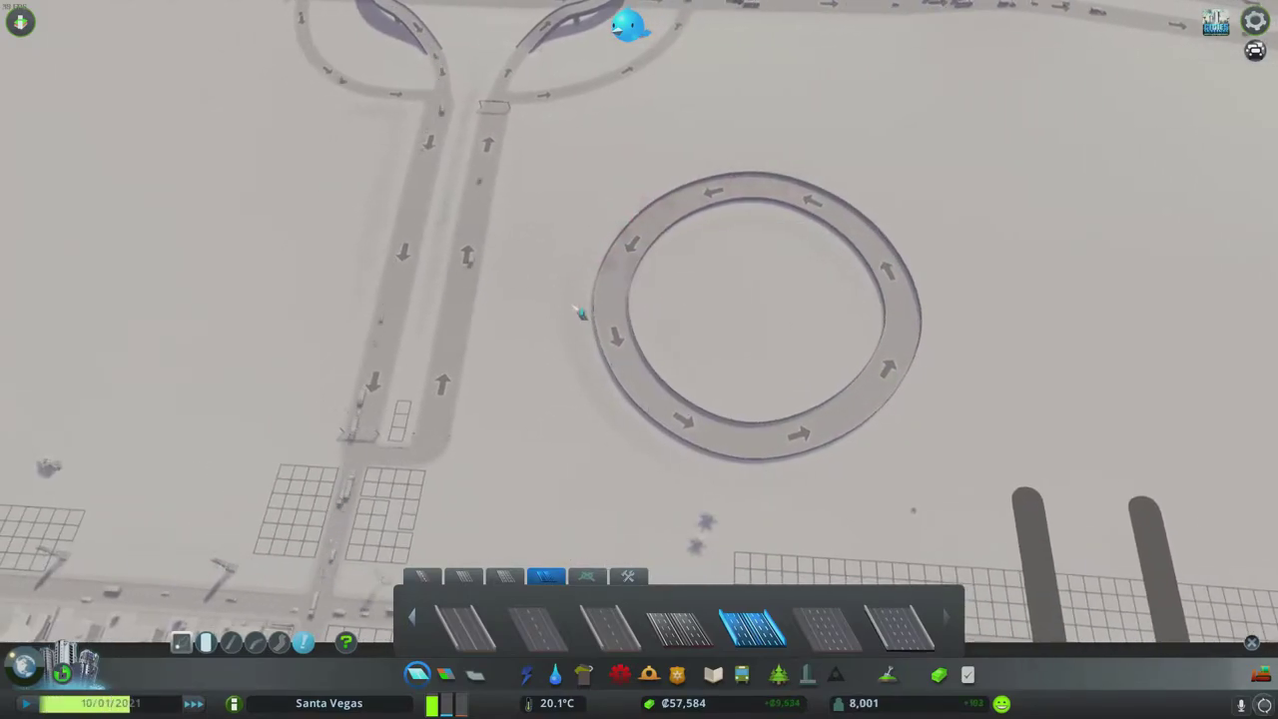
scroll(569, 315, "up", 2)
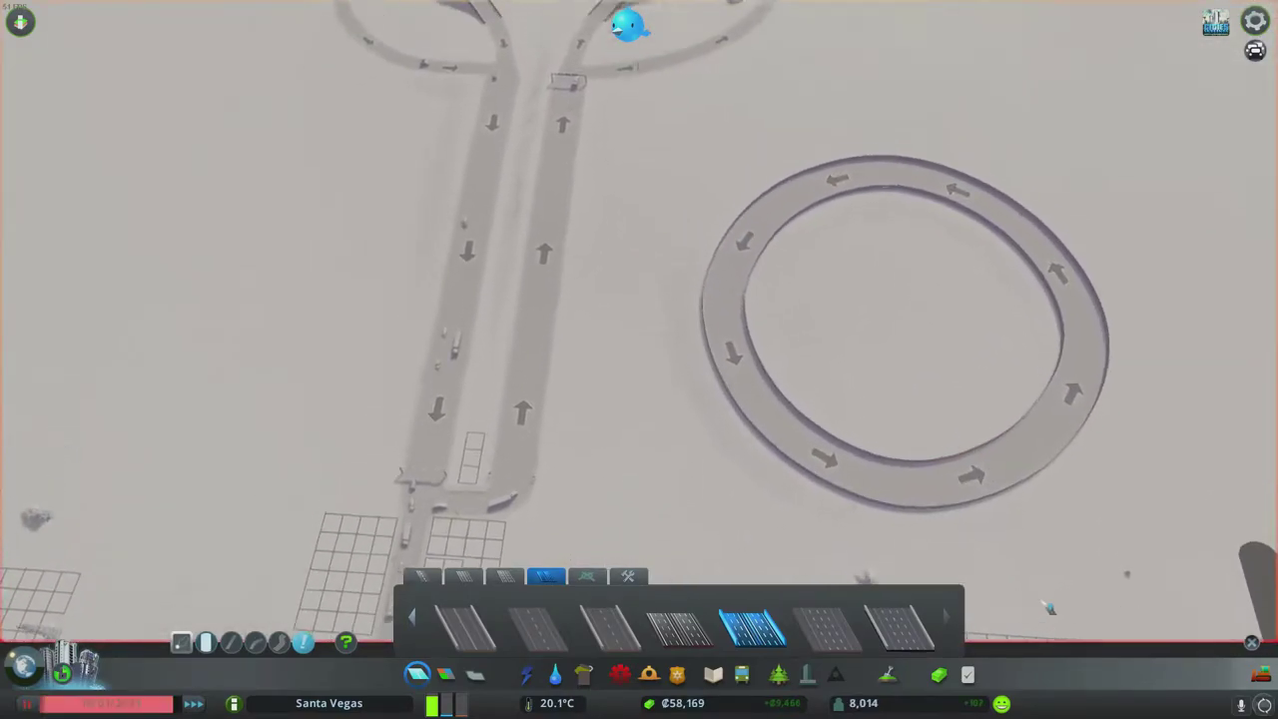
key("Escape")
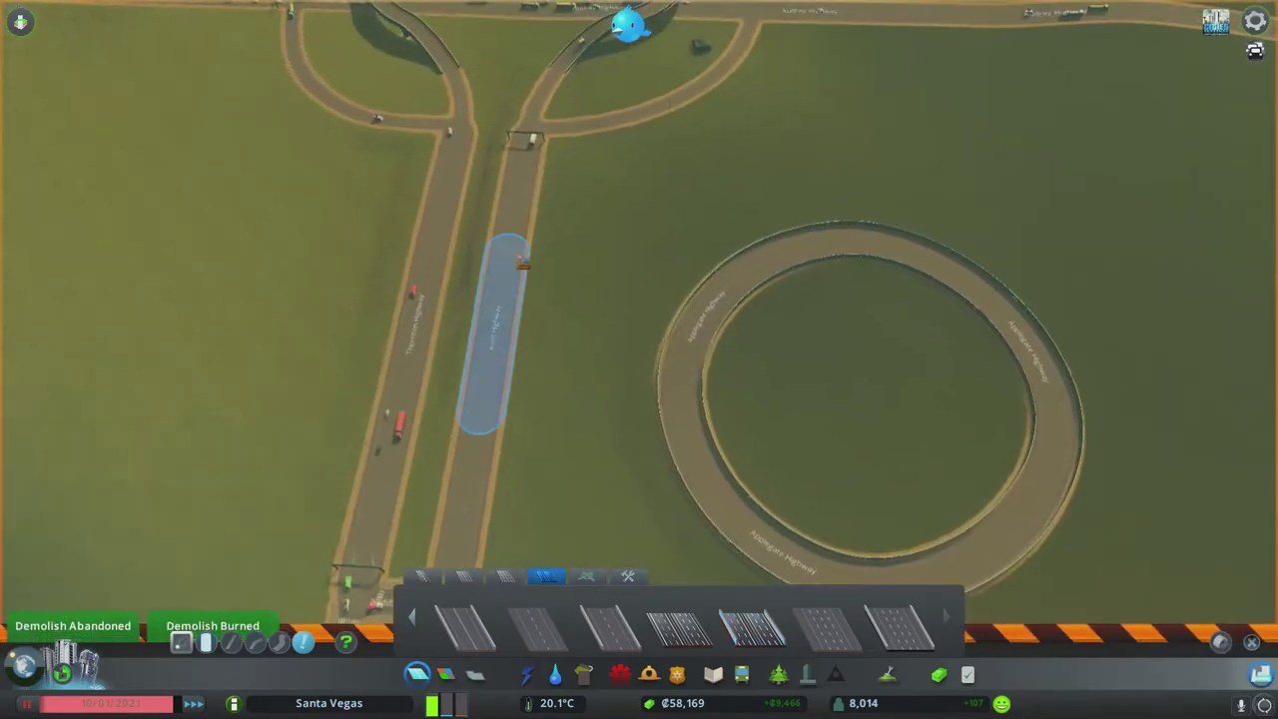
Step: Demolish the right-hand ramp road segments south of the cloverleaf
left_click(524, 189)
left_click(504, 330)
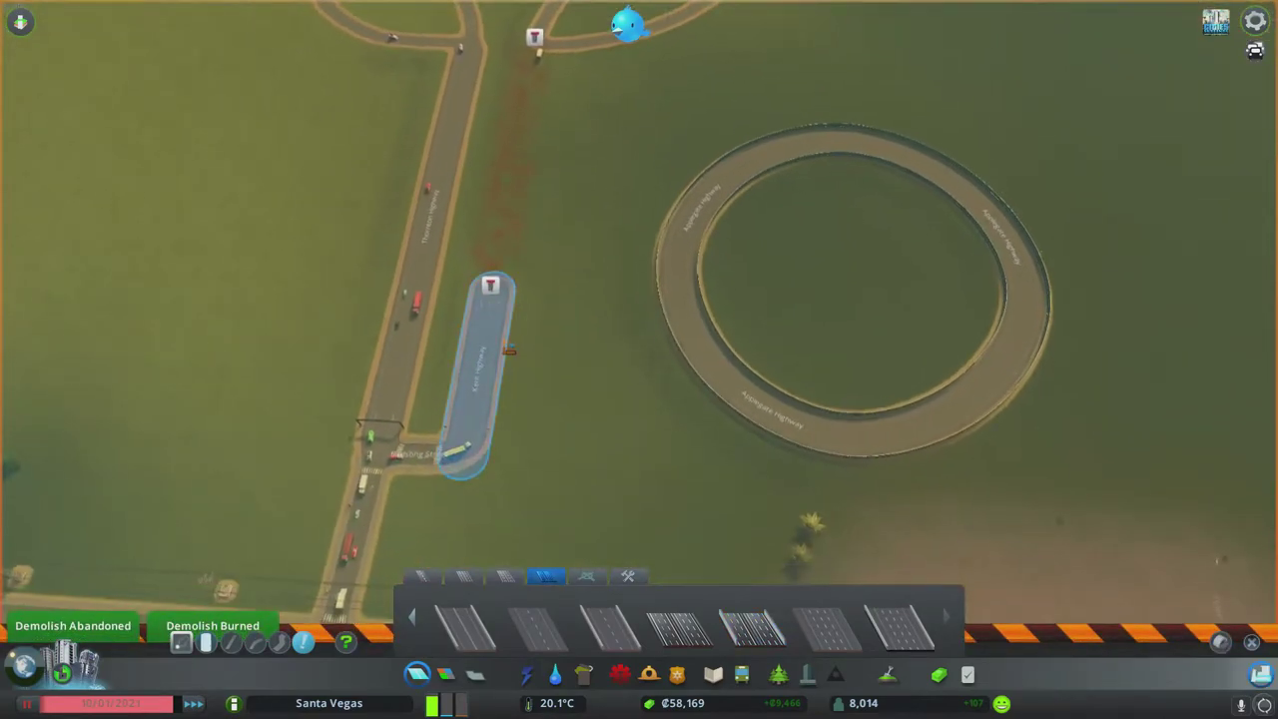
left_click(479, 460)
left_click(439, 455)
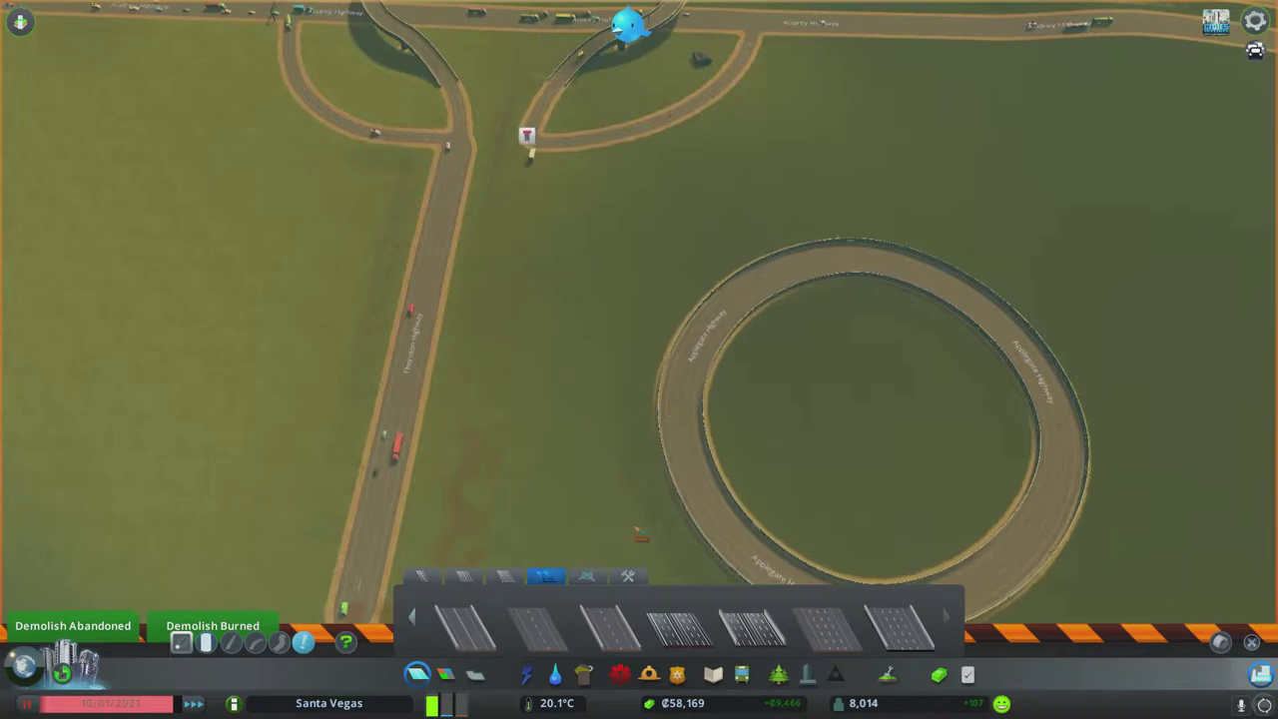
Step: Lay a small road from the ring's west edge up to the cloverleaf ramp end
left_click(425, 577)
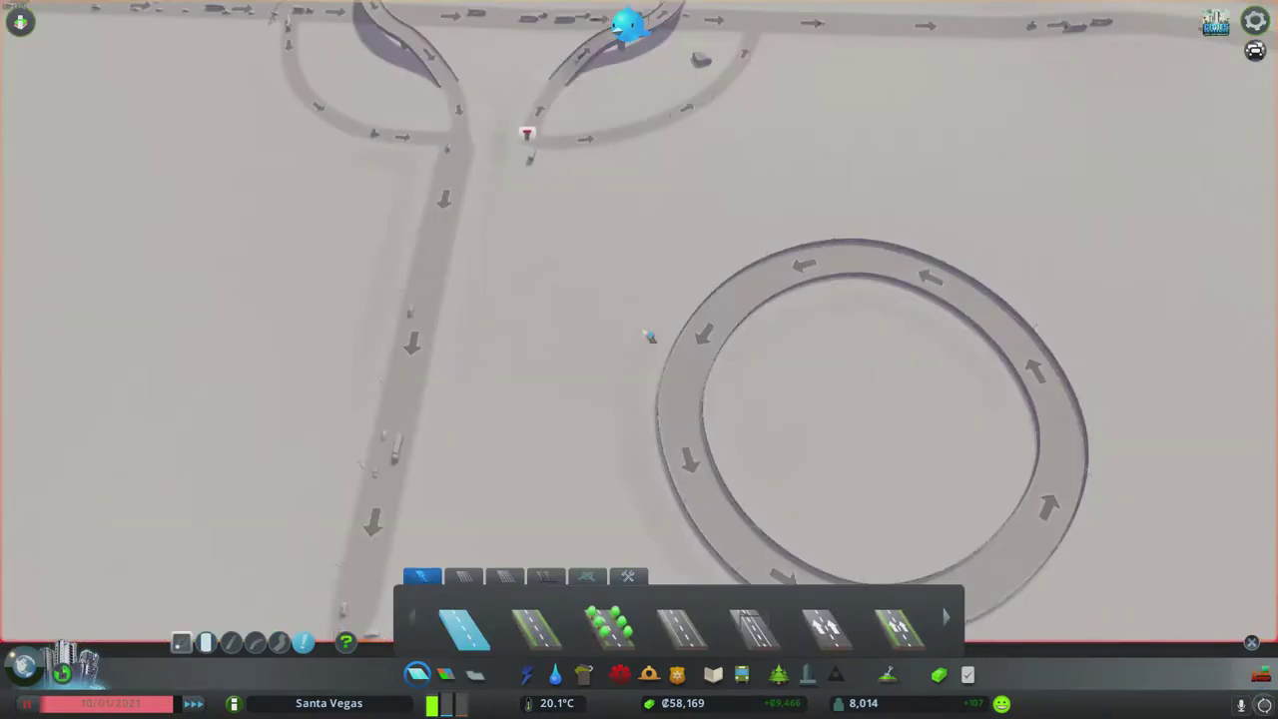
scroll(651, 329, "up", 3)
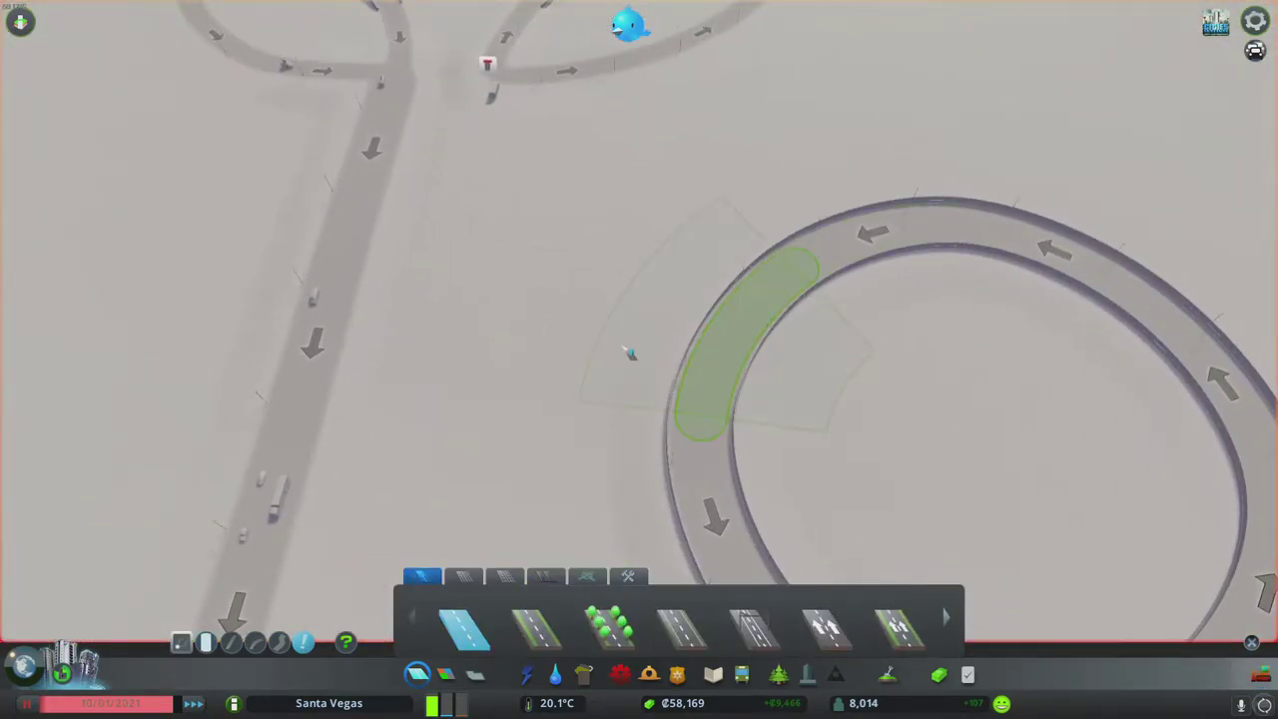
key("a")
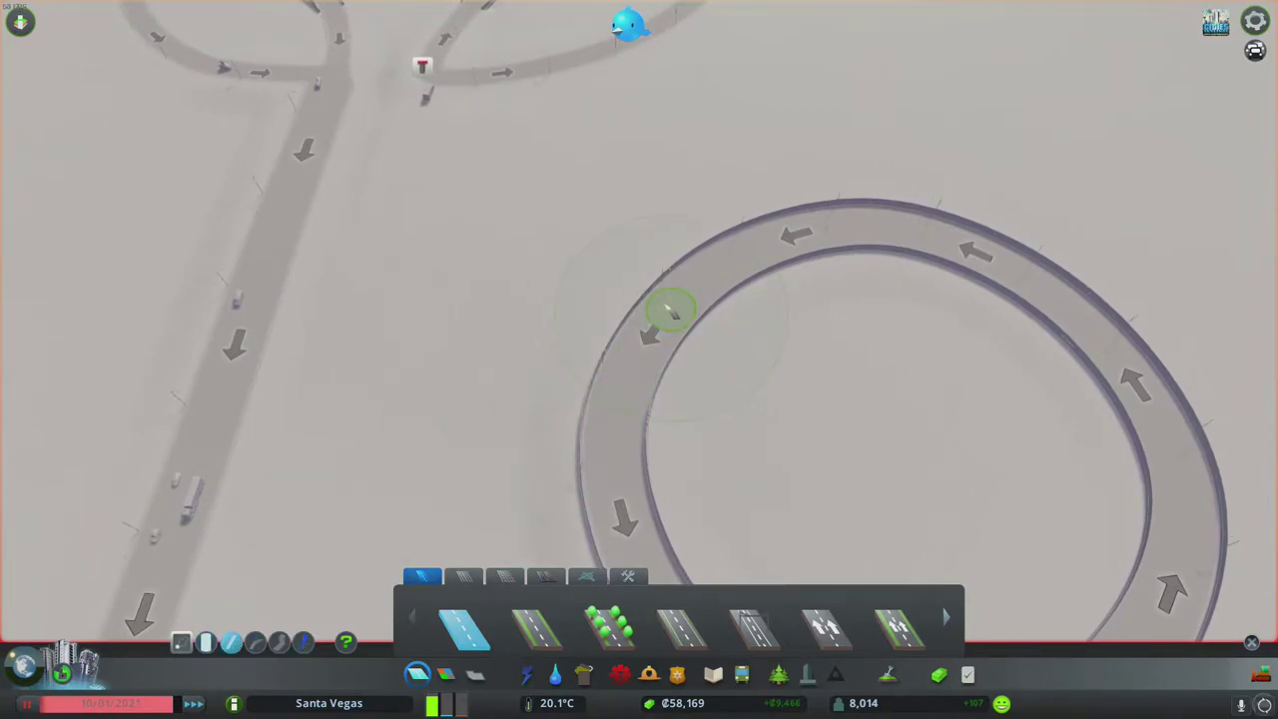
key("w")
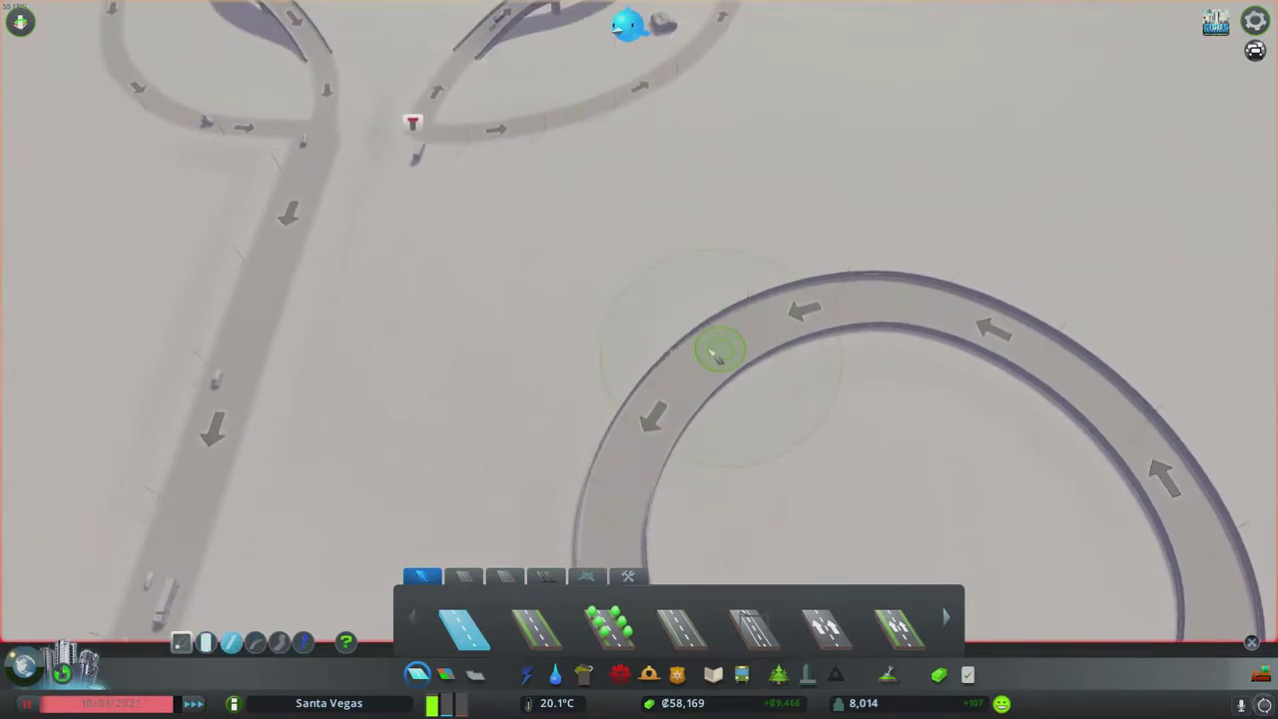
key("Escape")
left_click(699, 340)
right_click(529, 340)
scroll(614, 479, "down", 1)
left_click(615, 410)
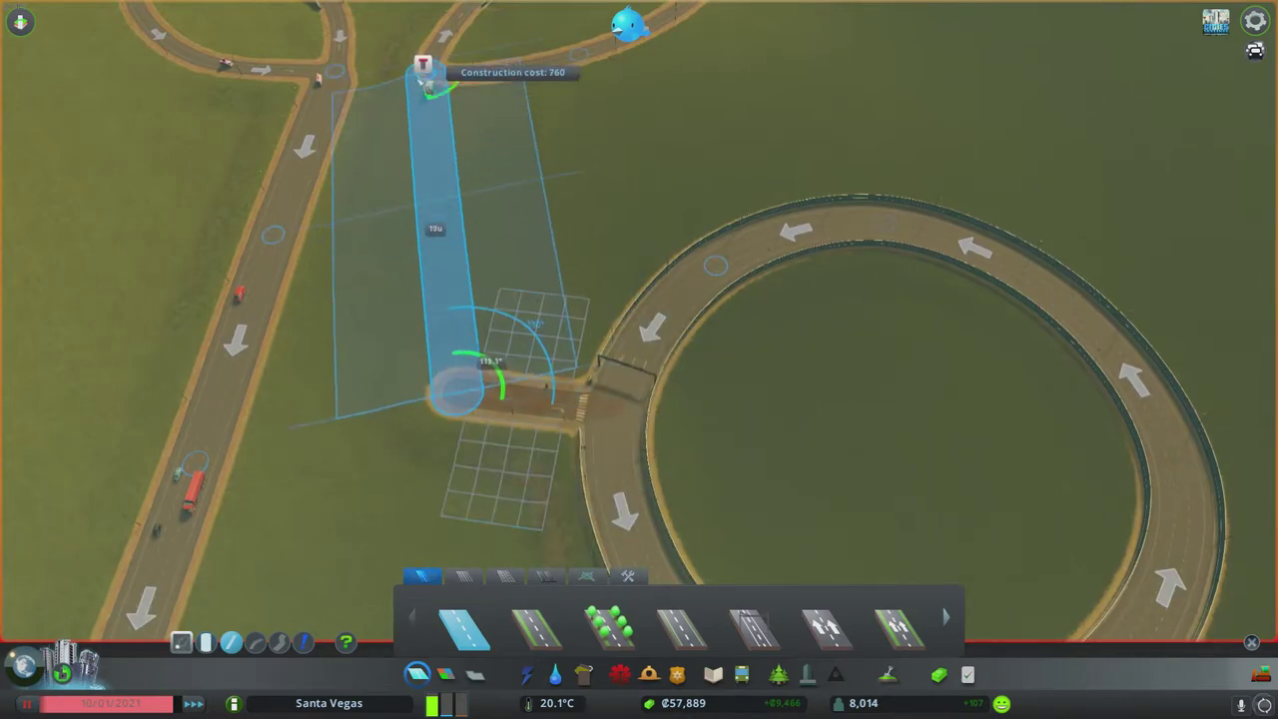
left_click(425, 71)
key("w")
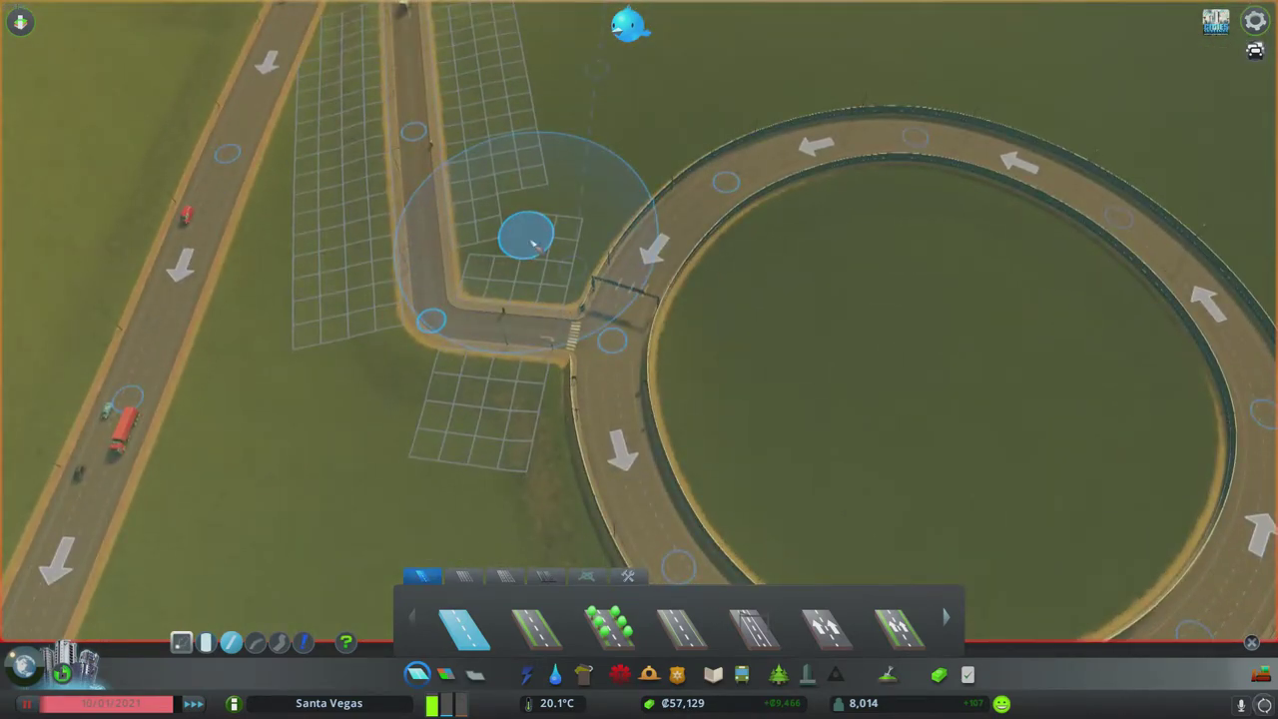
scroll(537, 239, "down", 3)
key("s")
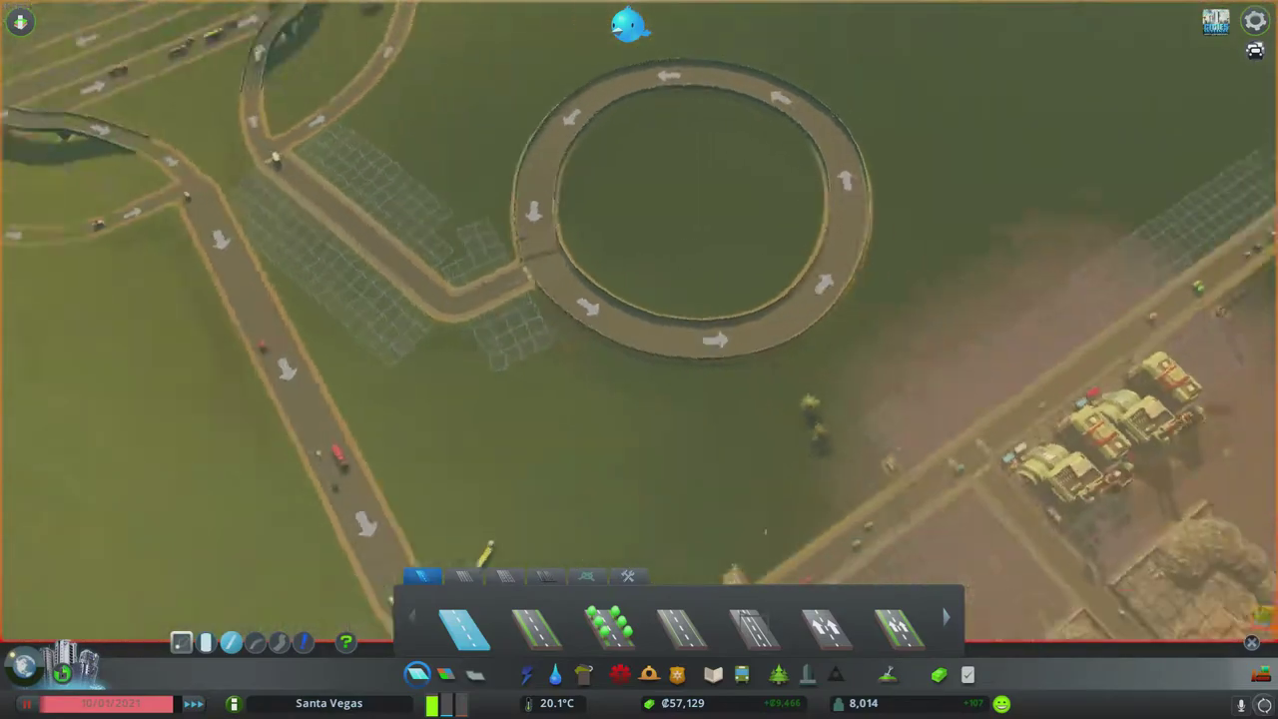
scroll(638, 360, "down", 2)
key("q")
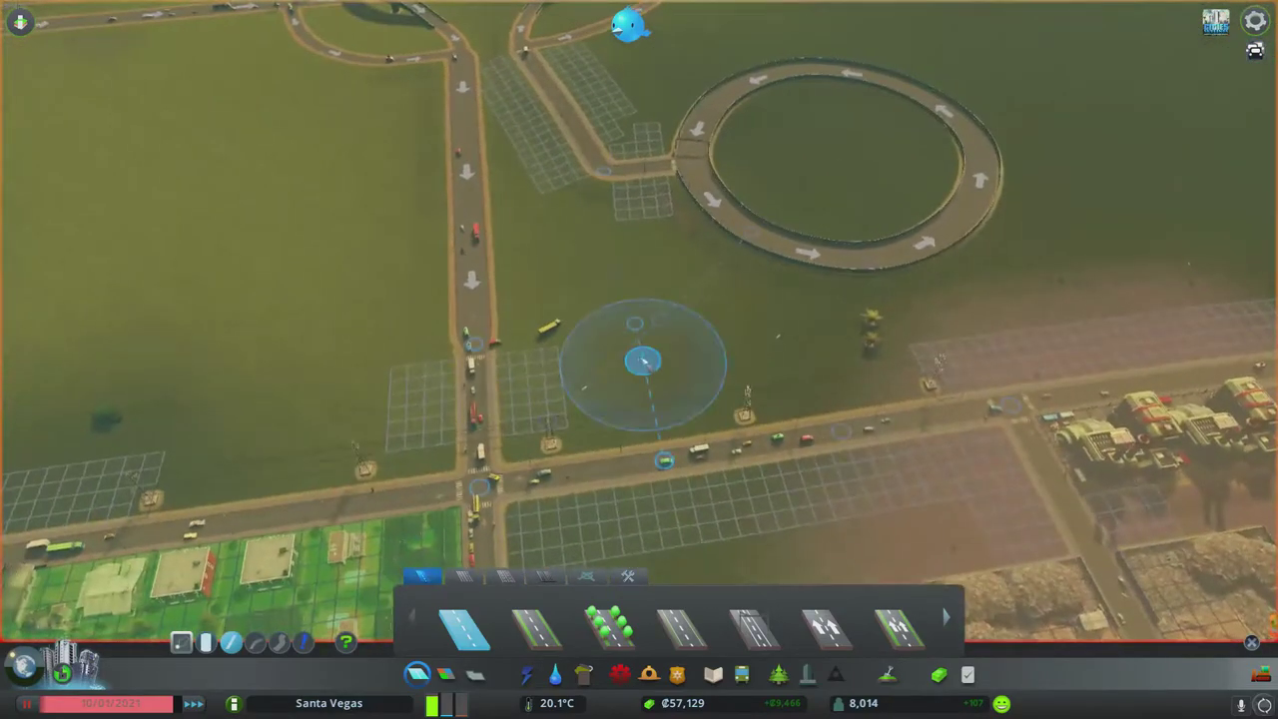
scroll(642, 359, "down", 2)
scroll(400, 499, "up", 2)
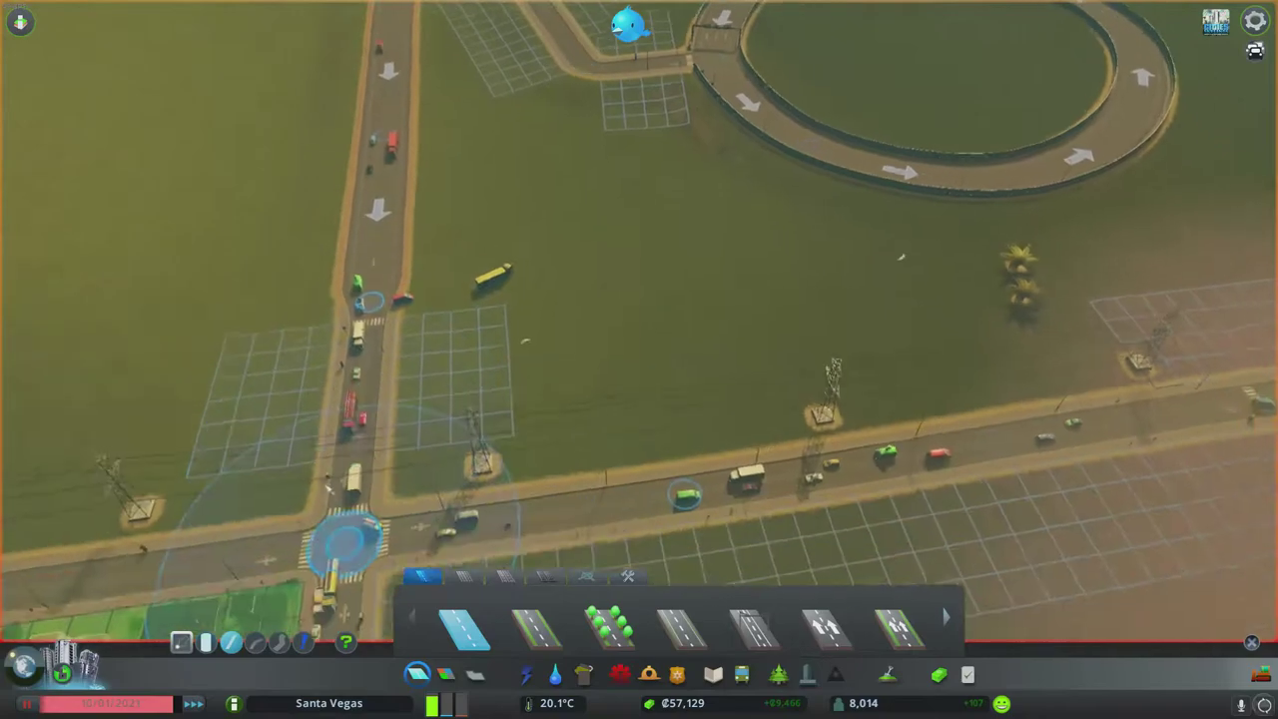
key("a")
Step: Upgrade both southbound road segments, the ramp segment and the ring connector to highway
left_click(544, 576)
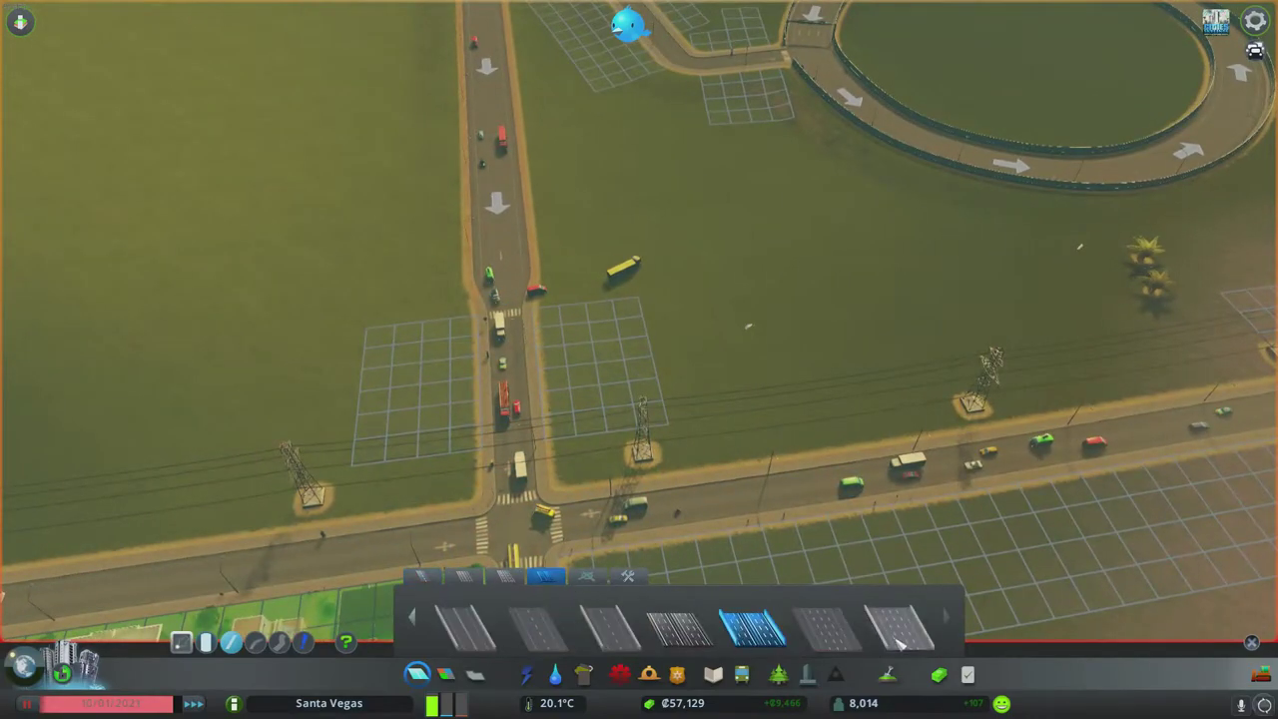
left_click(342, 643)
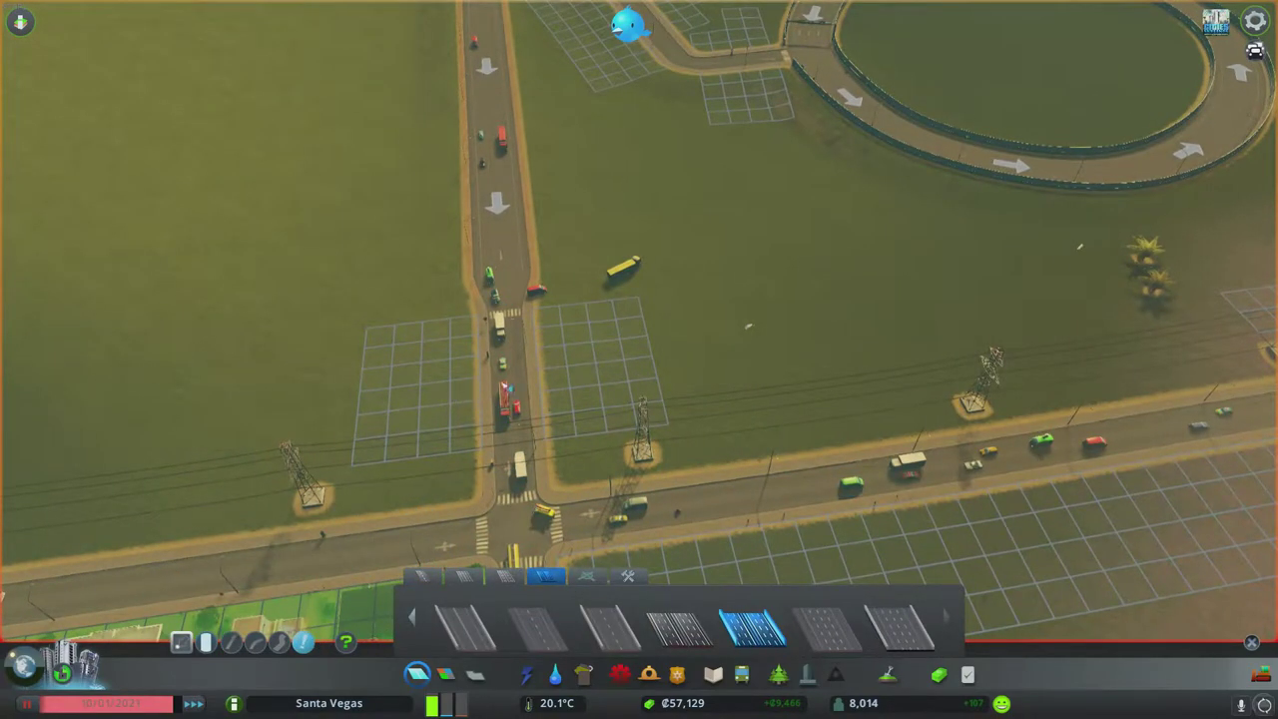
left_click(507, 388)
key("w")
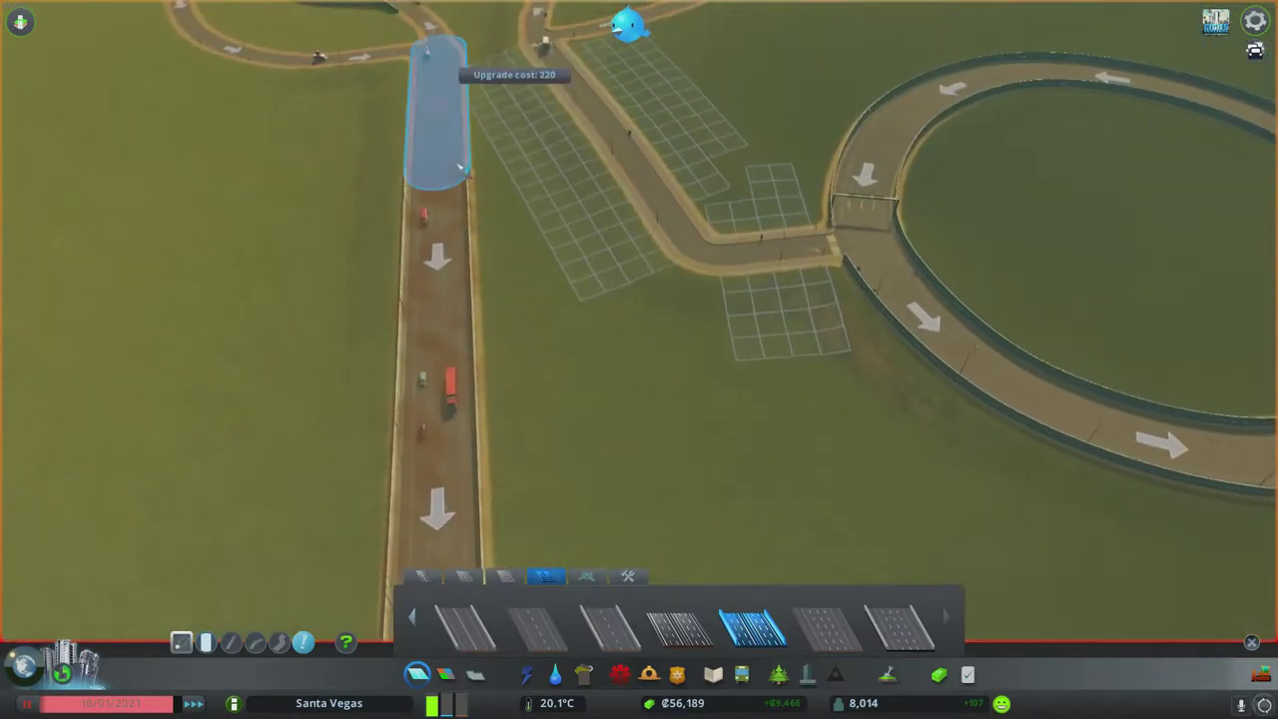
left_click(459, 167)
scroll(644, 309, "down", 3)
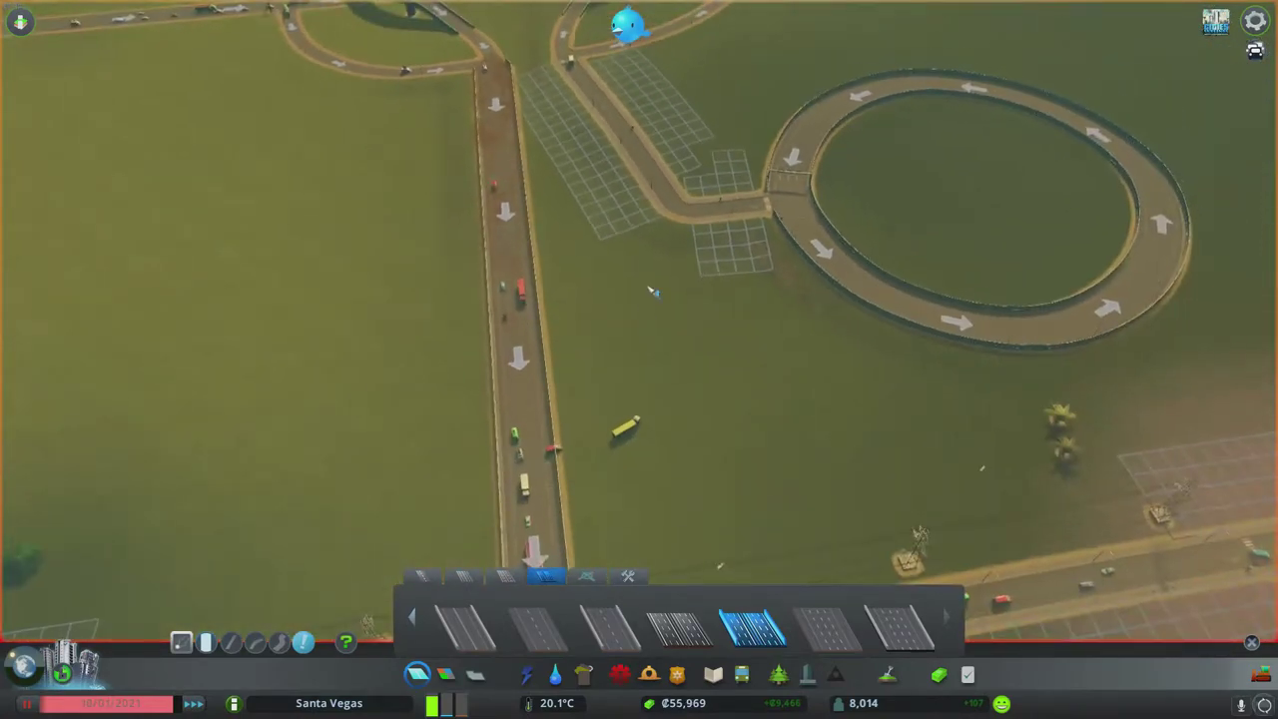
scroll(648, 261, "down", 3)
scroll(648, 261, "up", 3)
left_click(759, 284)
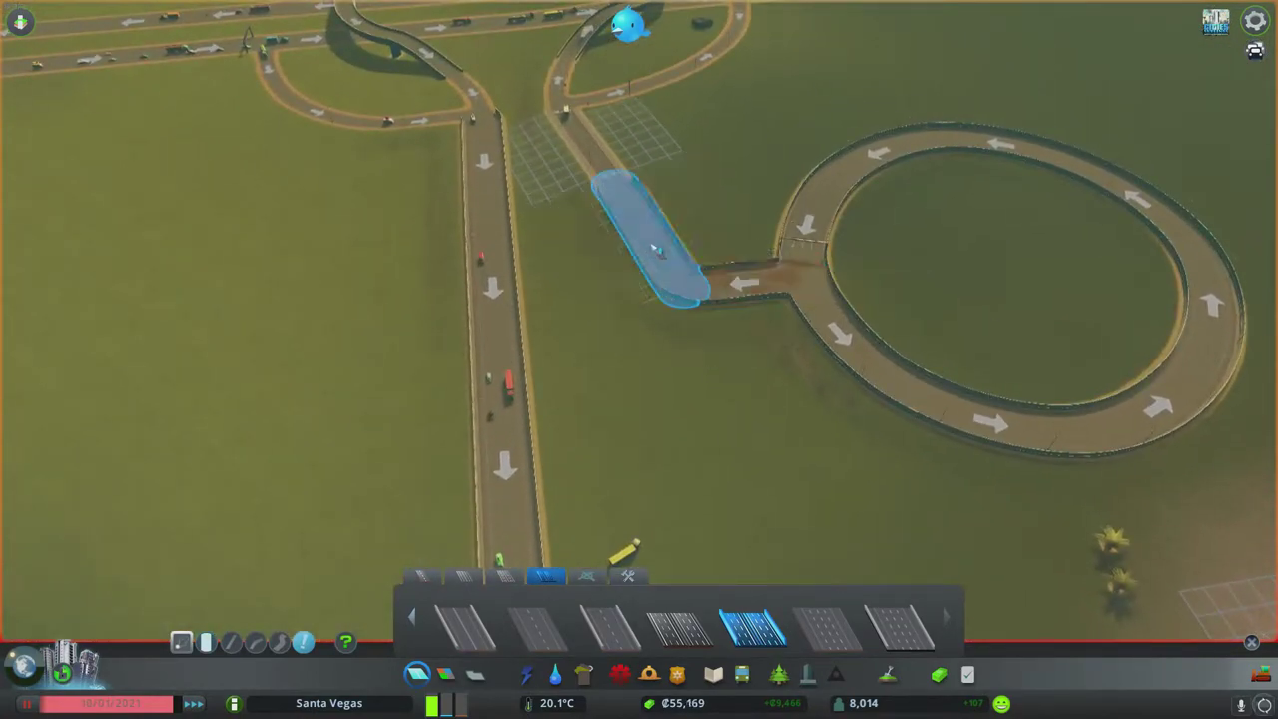
left_click(654, 248)
key("s")
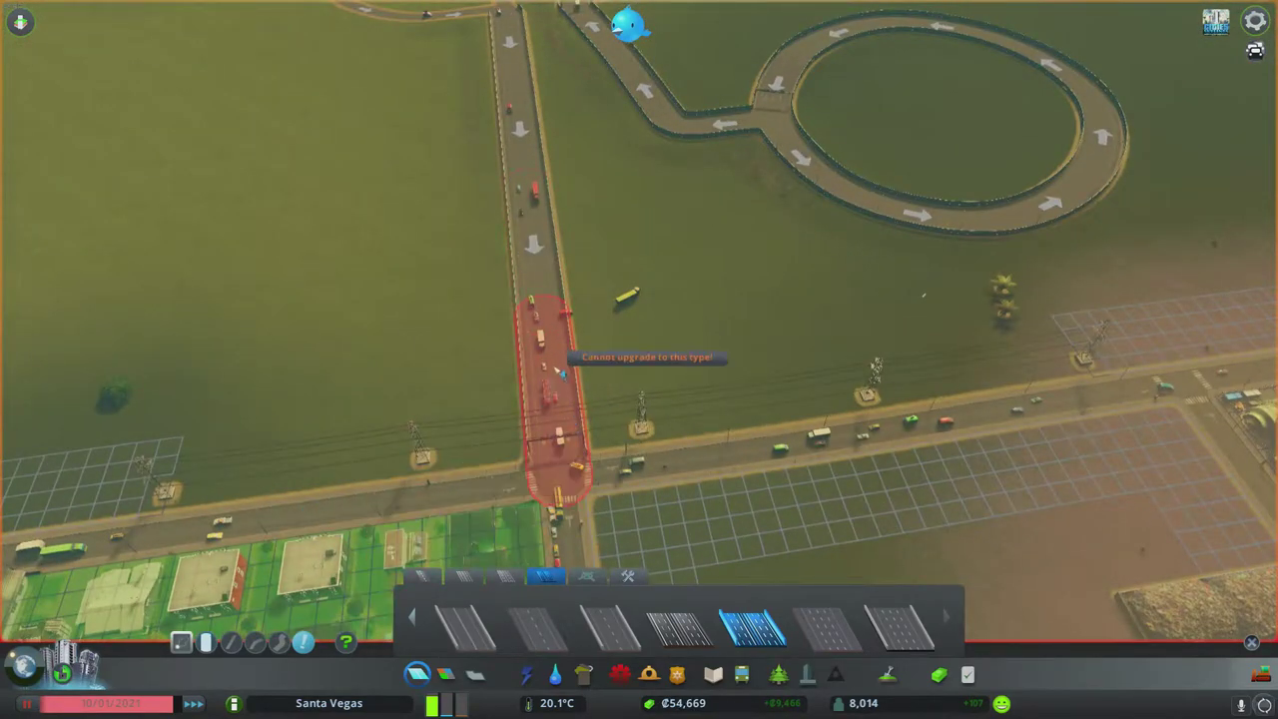
scroll(651, 333, "down", 3)
scroll(651, 334, "up", 3)
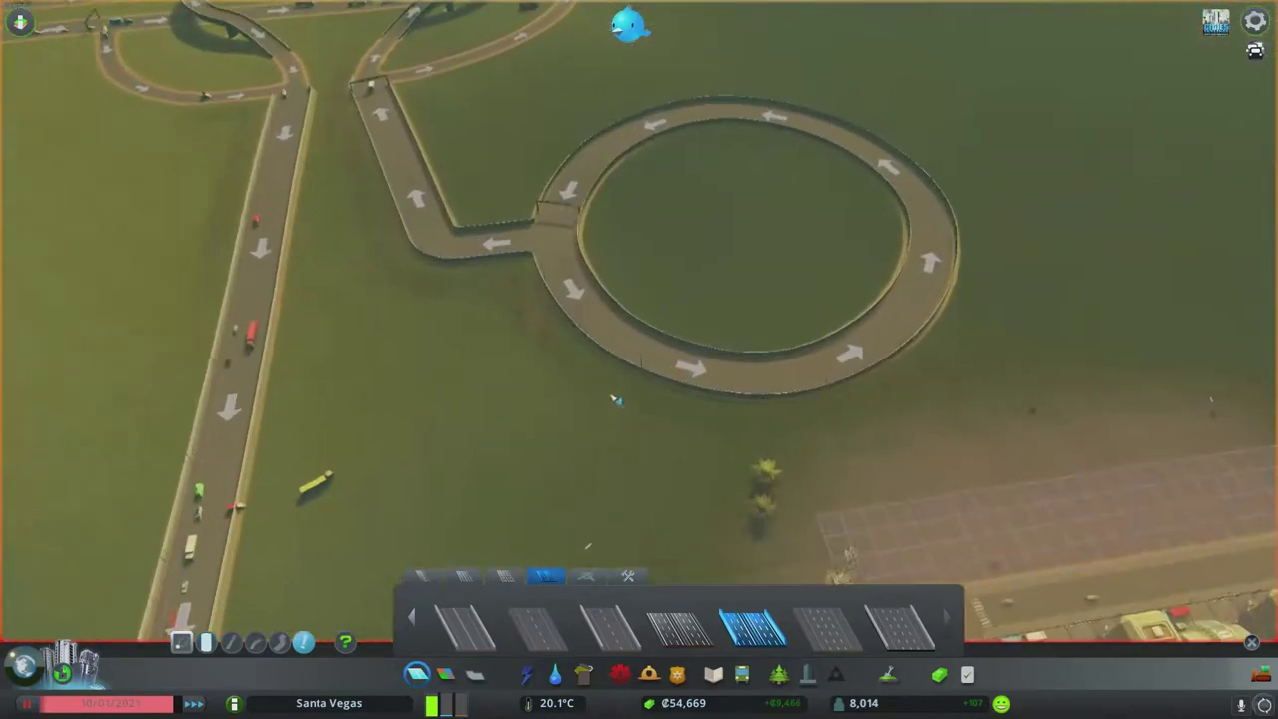
scroll(753, 80, "down", 3)
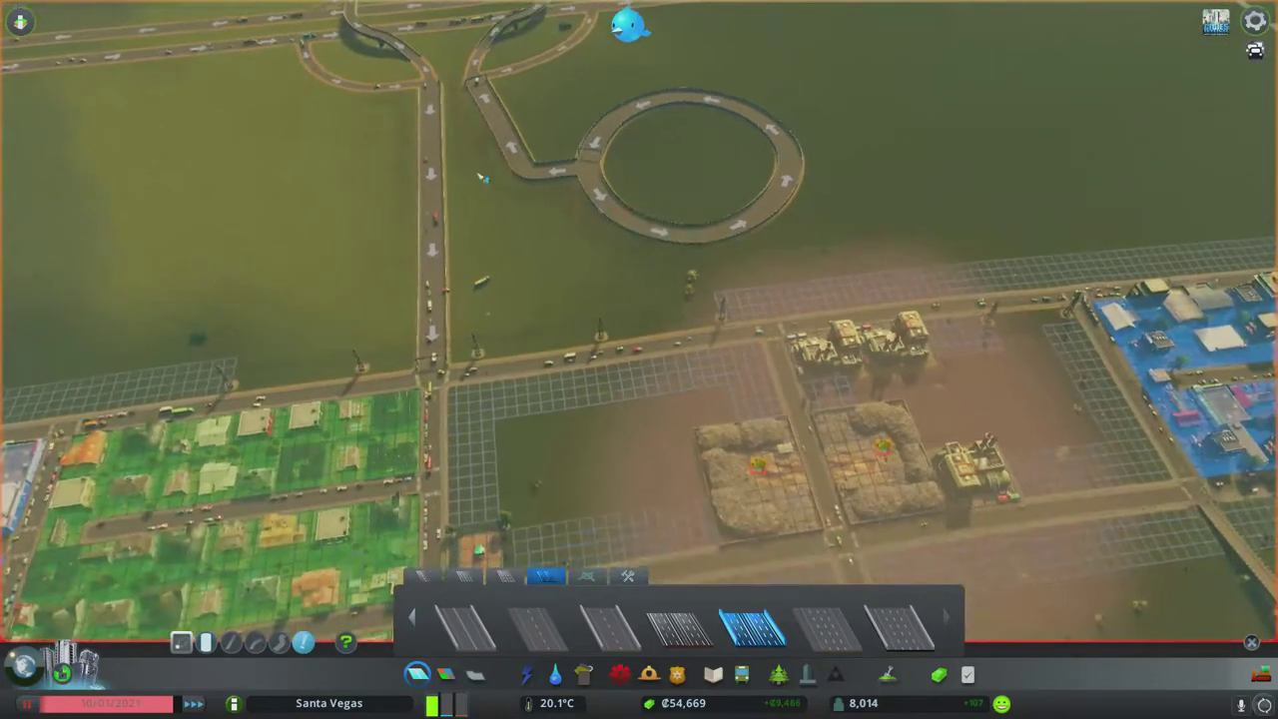
scroll(482, 178, "up", 2)
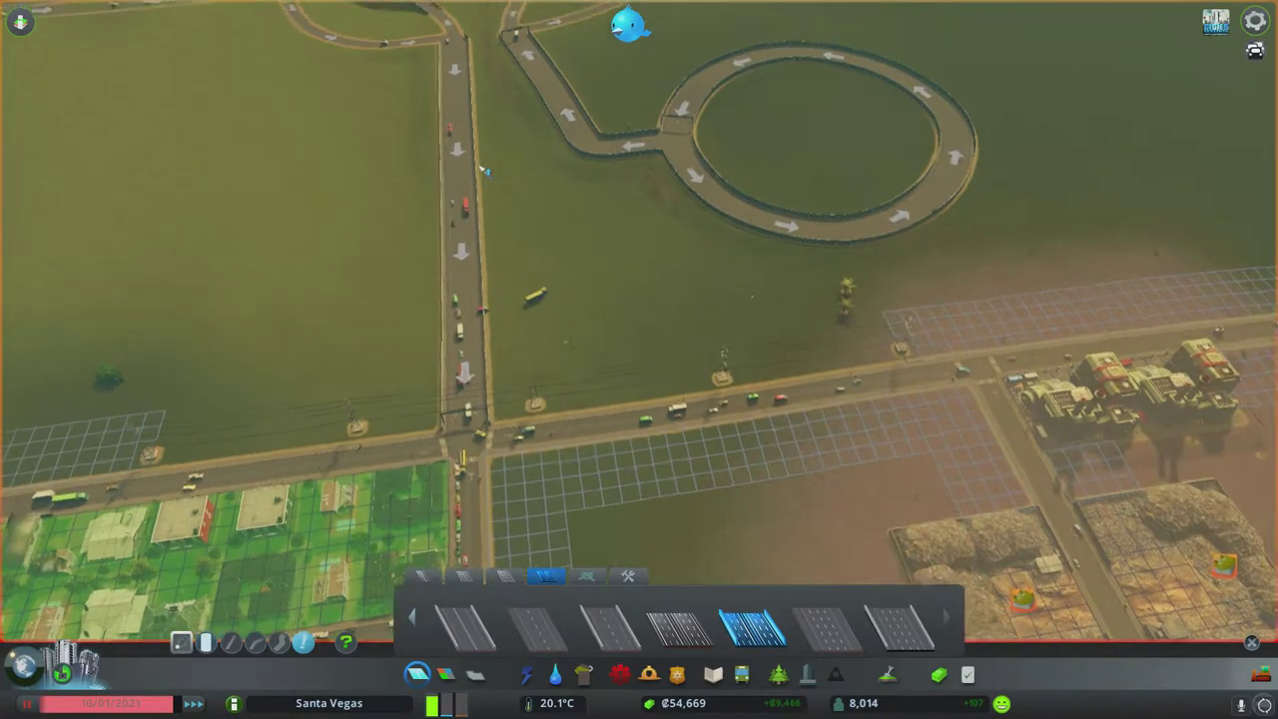
scroll(482, 178, "down", 3)
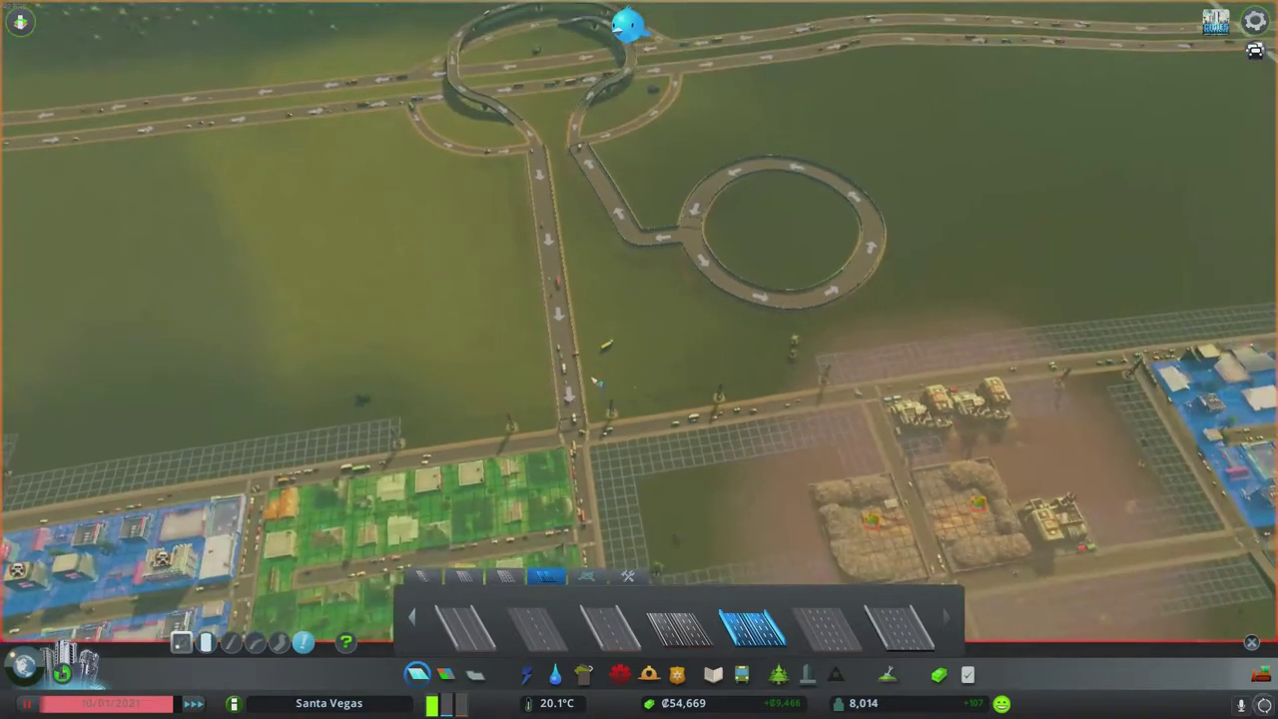
scroll(483, 177, "up", 4)
scroll(514, 409, "down", 3)
scroll(514, 410, "up", 3)
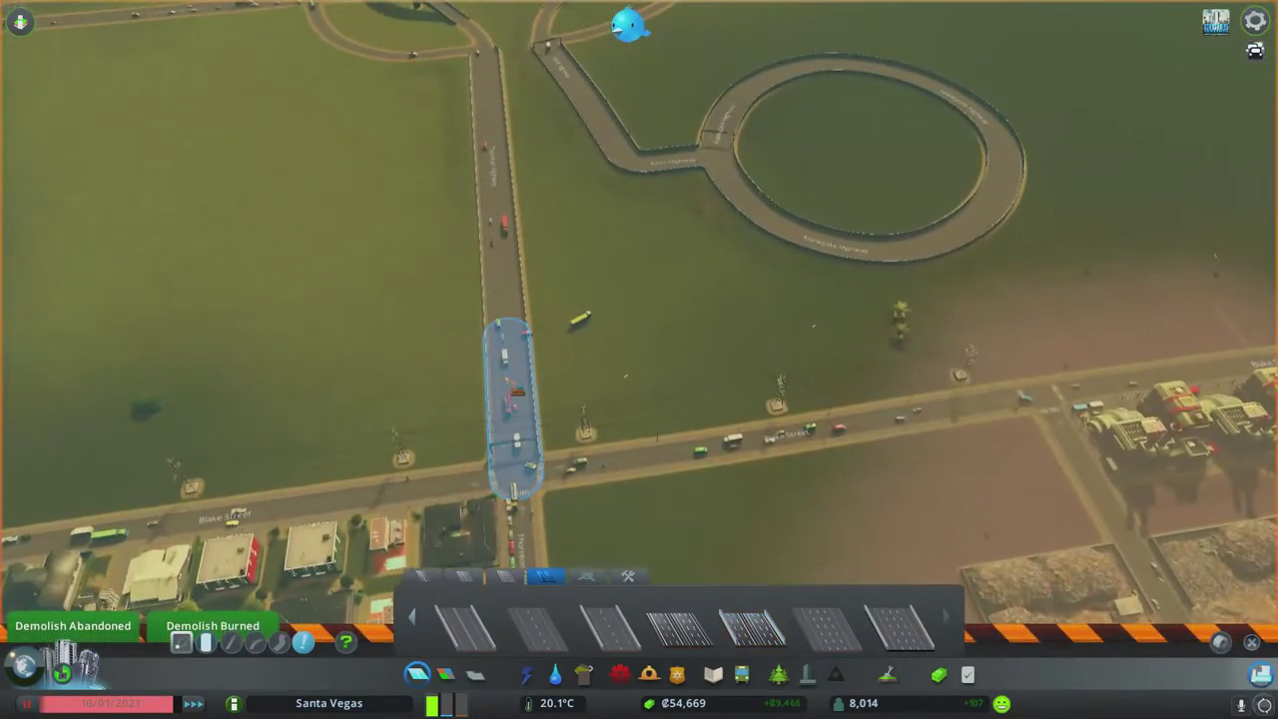
Step: Remove the southbound road segments and place a second roundabout west of the highway loop
right_click(504, 280)
scroll(504, 279, "down", 2)
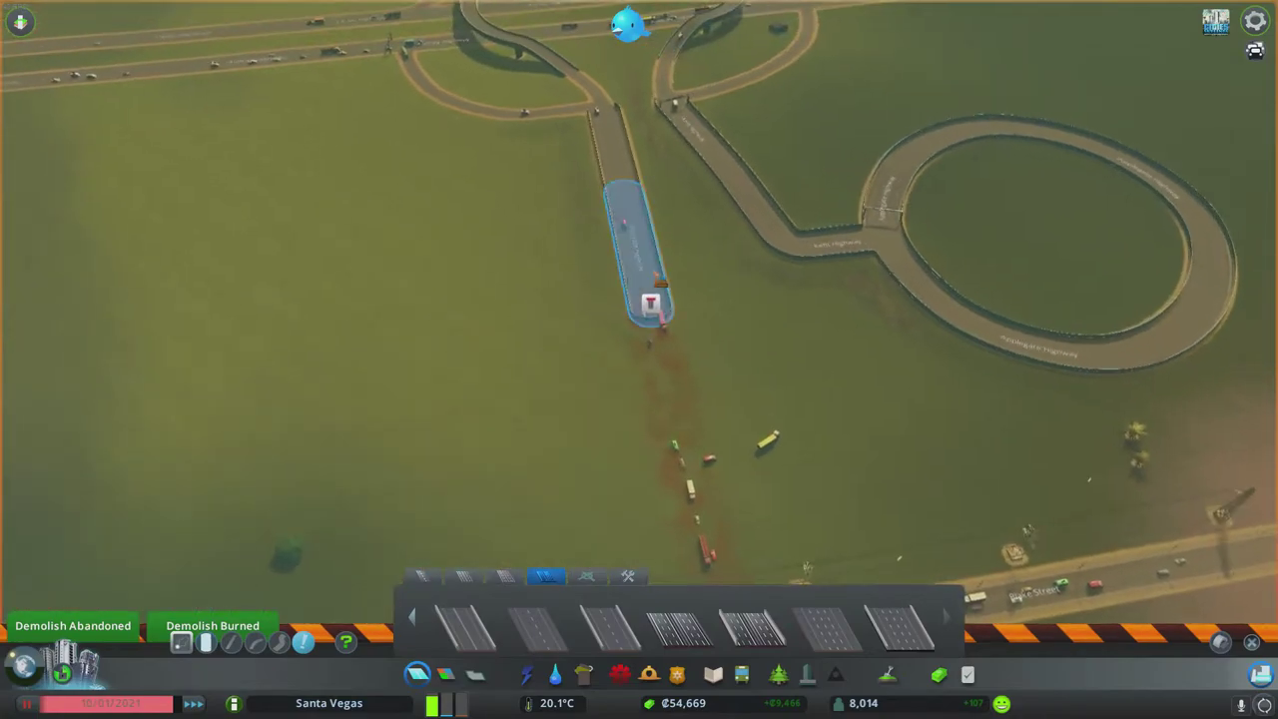
right_click(629, 259)
scroll(639, 400, "down", 2)
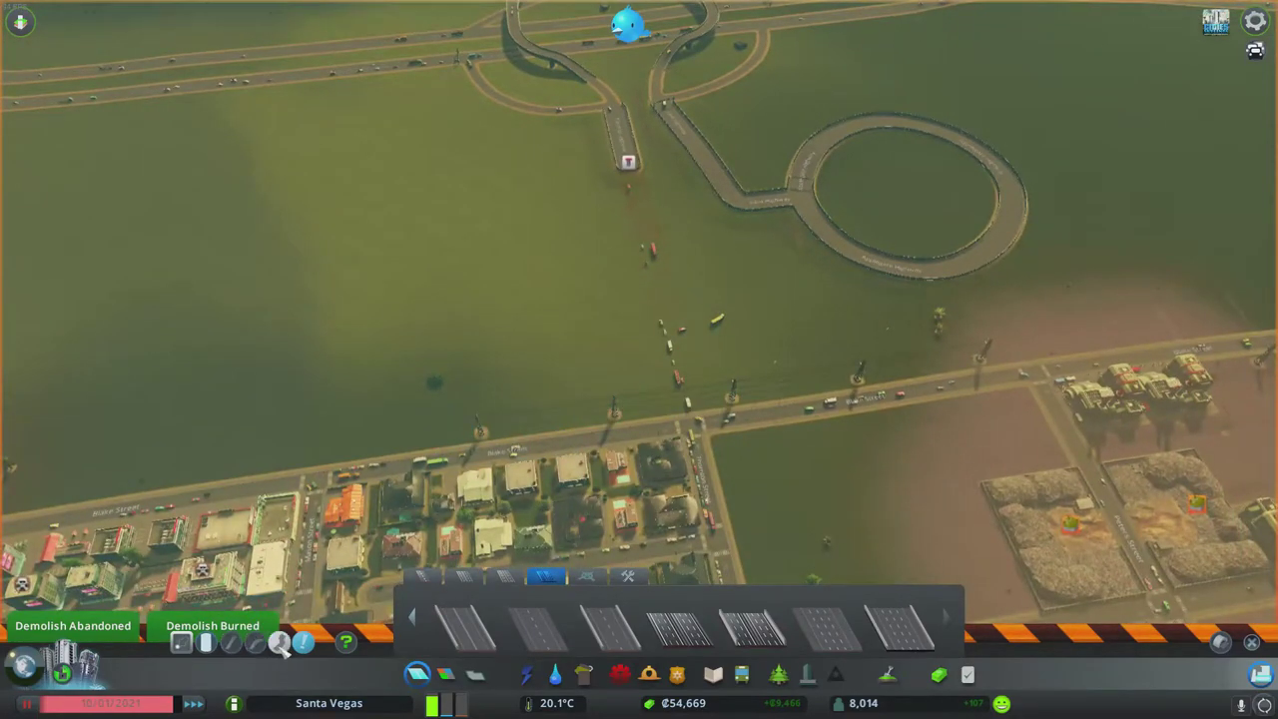
left_click(587, 577)
left_click(462, 624)
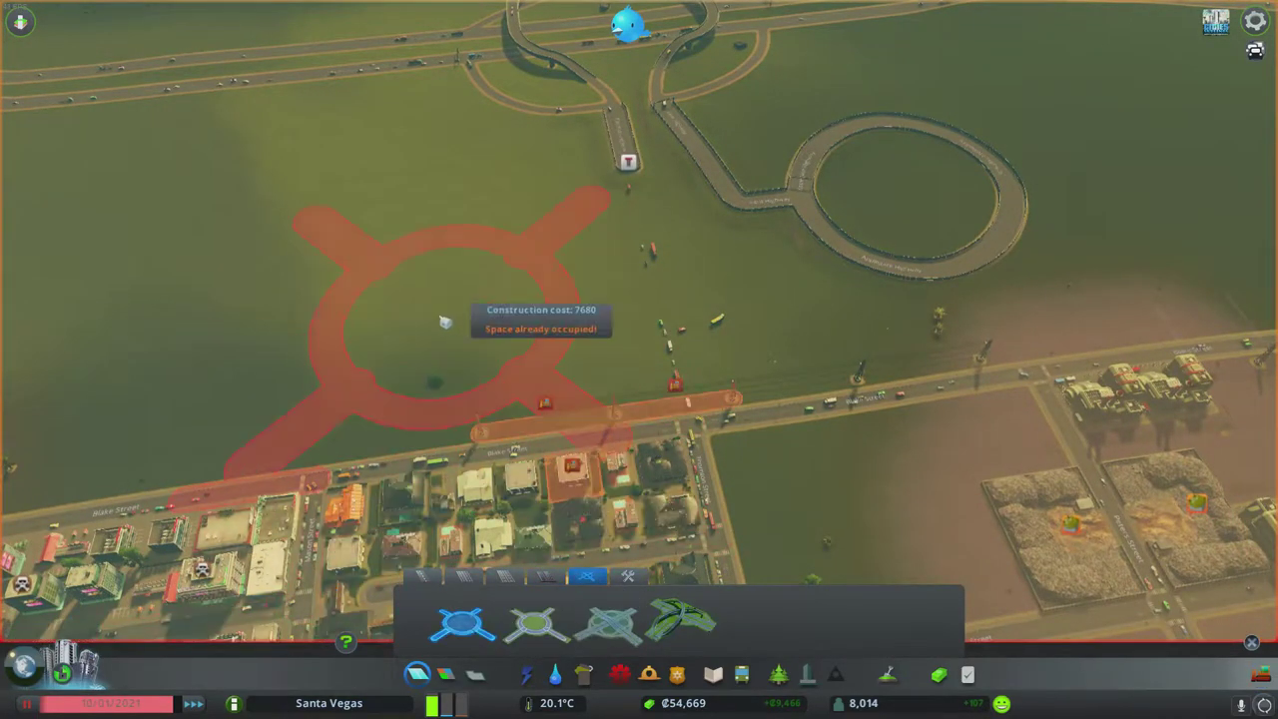
left_click(450, 252)
Step: Bulldoze the new roundabout's two stub arms
key("b")
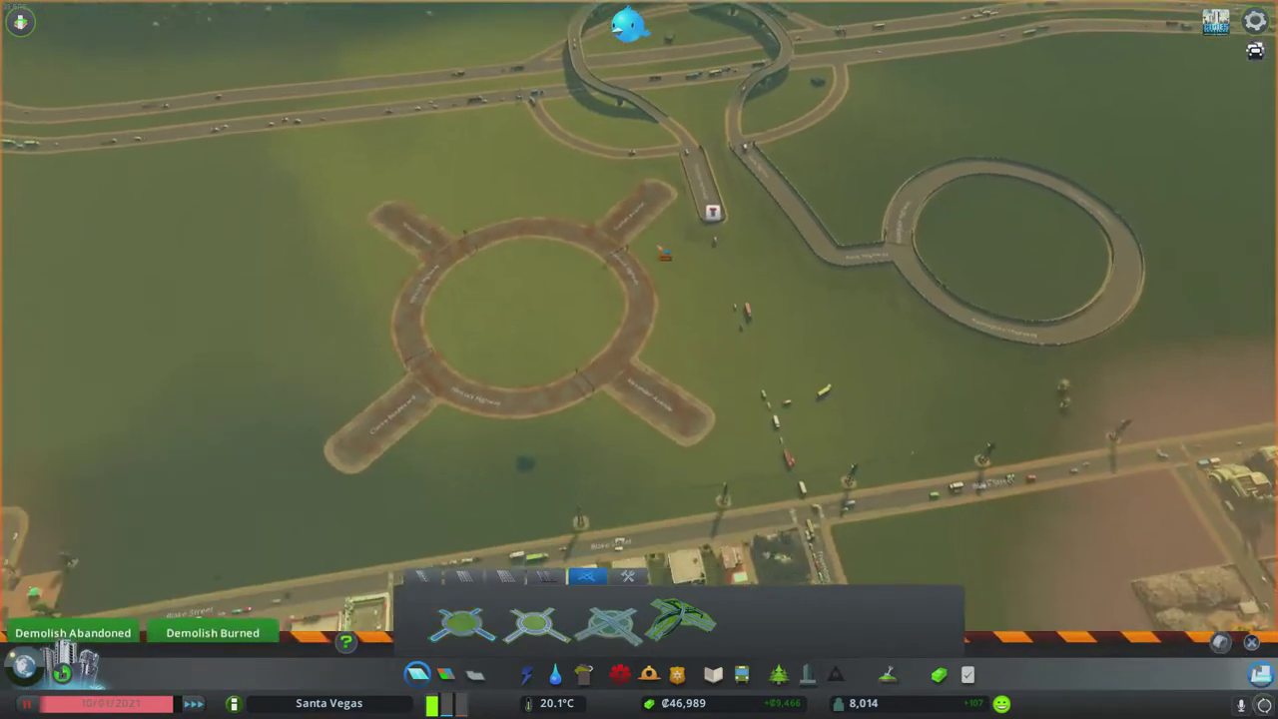
left_click(410, 394)
left_click(664, 380)
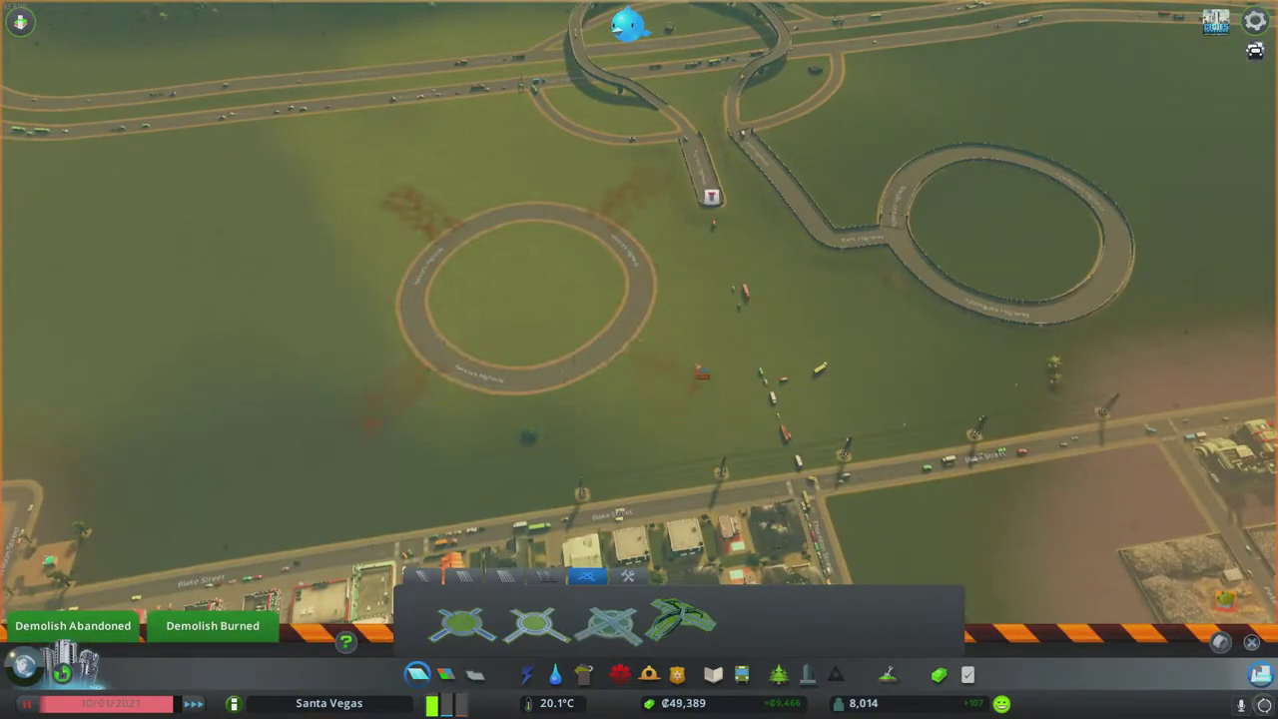
Step: Draw a basic road from the stub end to the left roundabout
left_click(423, 577)
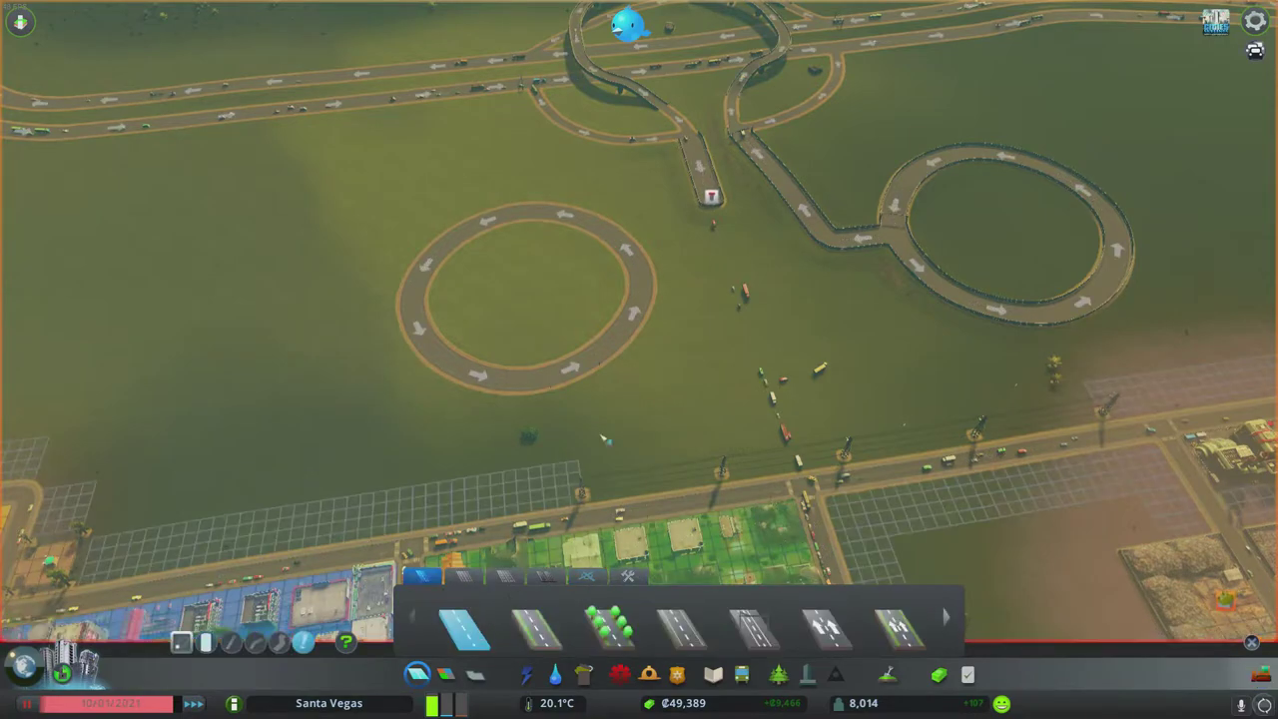
scroll(638, 234, "up", 3)
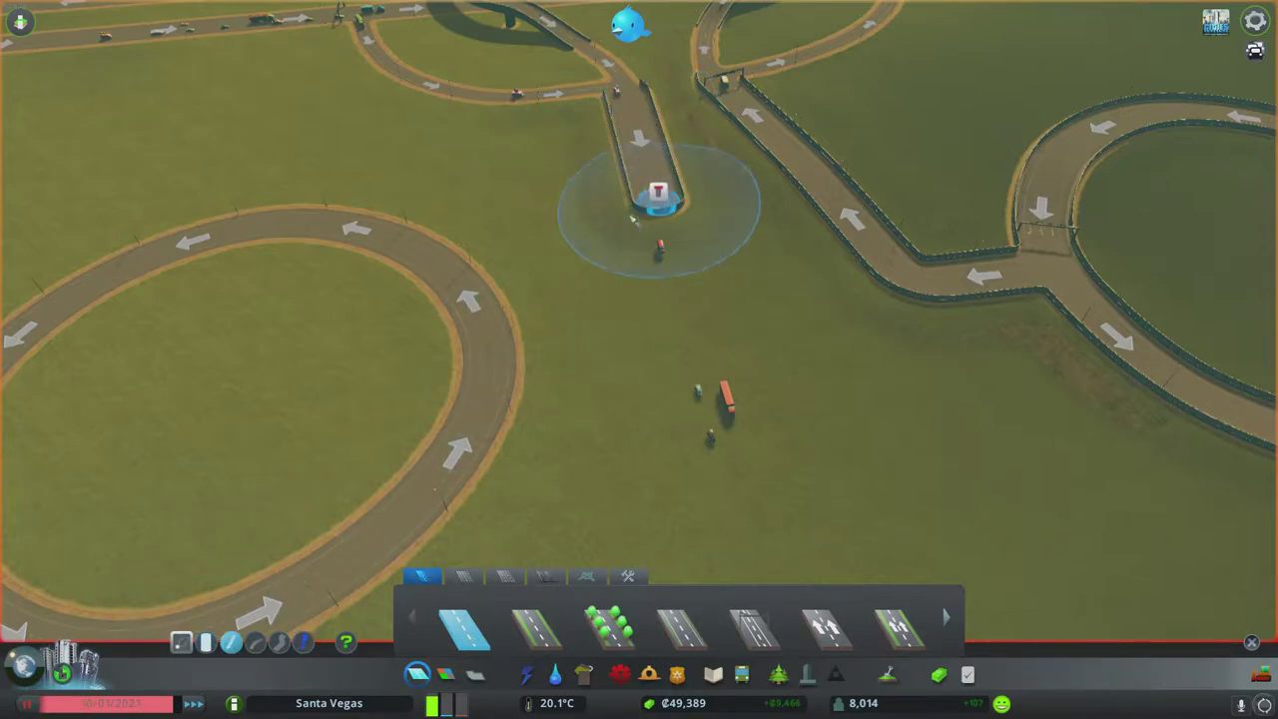
left_click(654, 208)
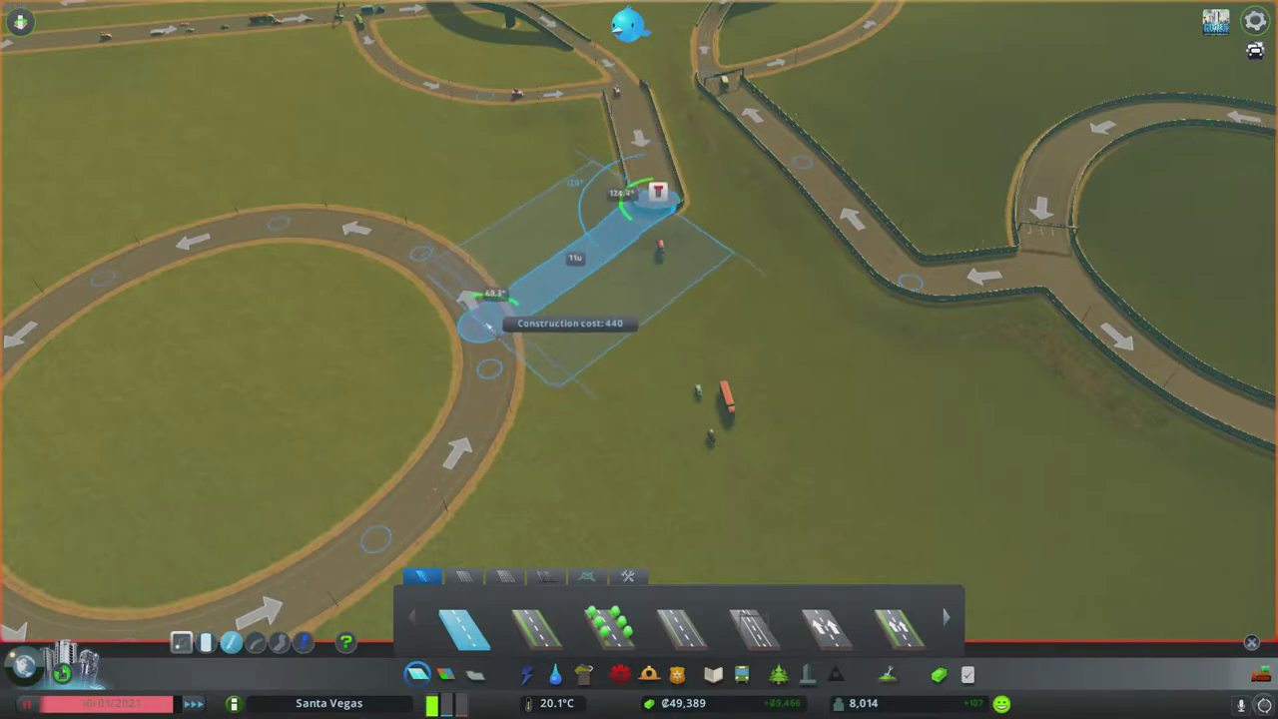
left_click(489, 324)
scroll(619, 212, "down", 2)
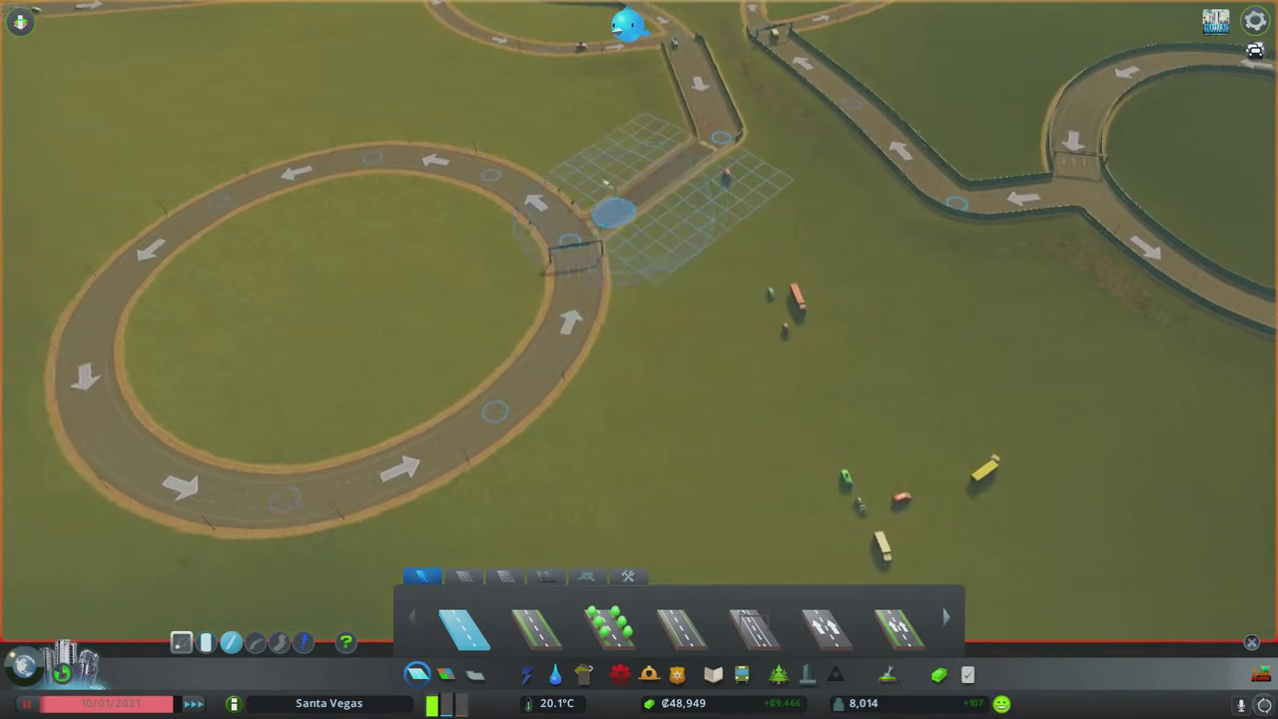
scroll(619, 212, "down", 2)
scroll(638, 340, "down", 2)
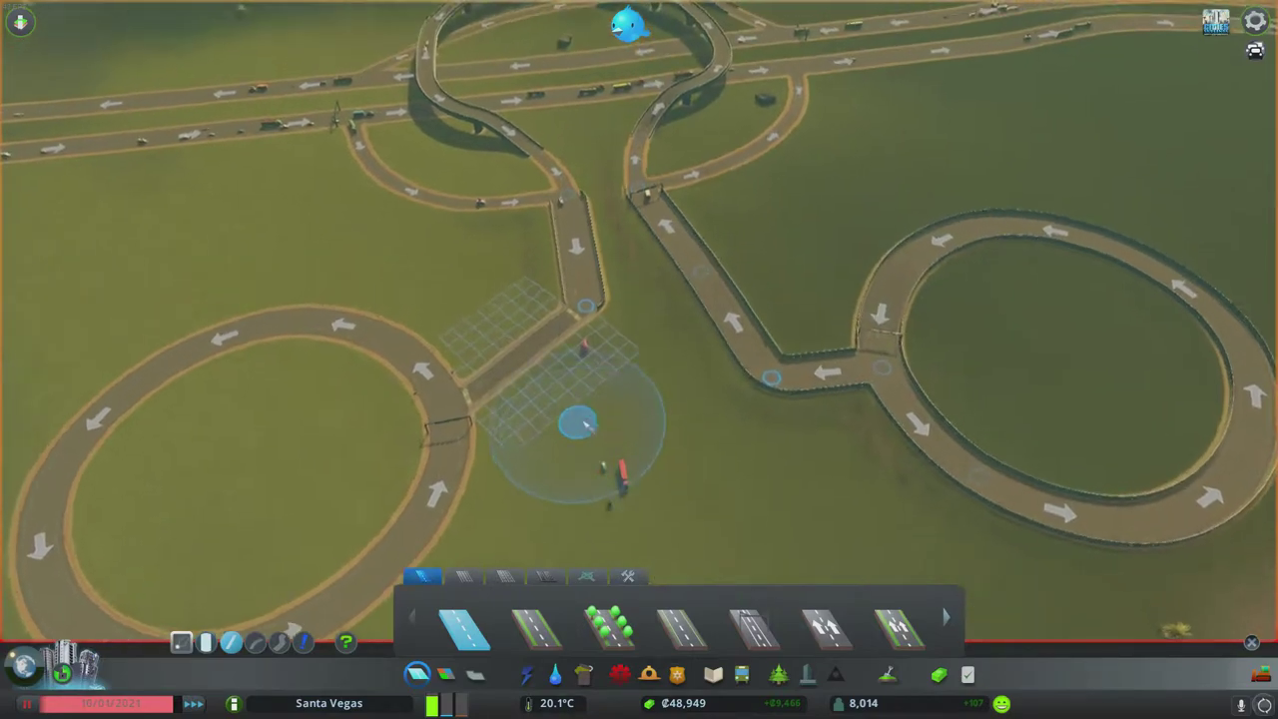
scroll(639, 359, "up", 2)
scroll(559, 449, "up", 2)
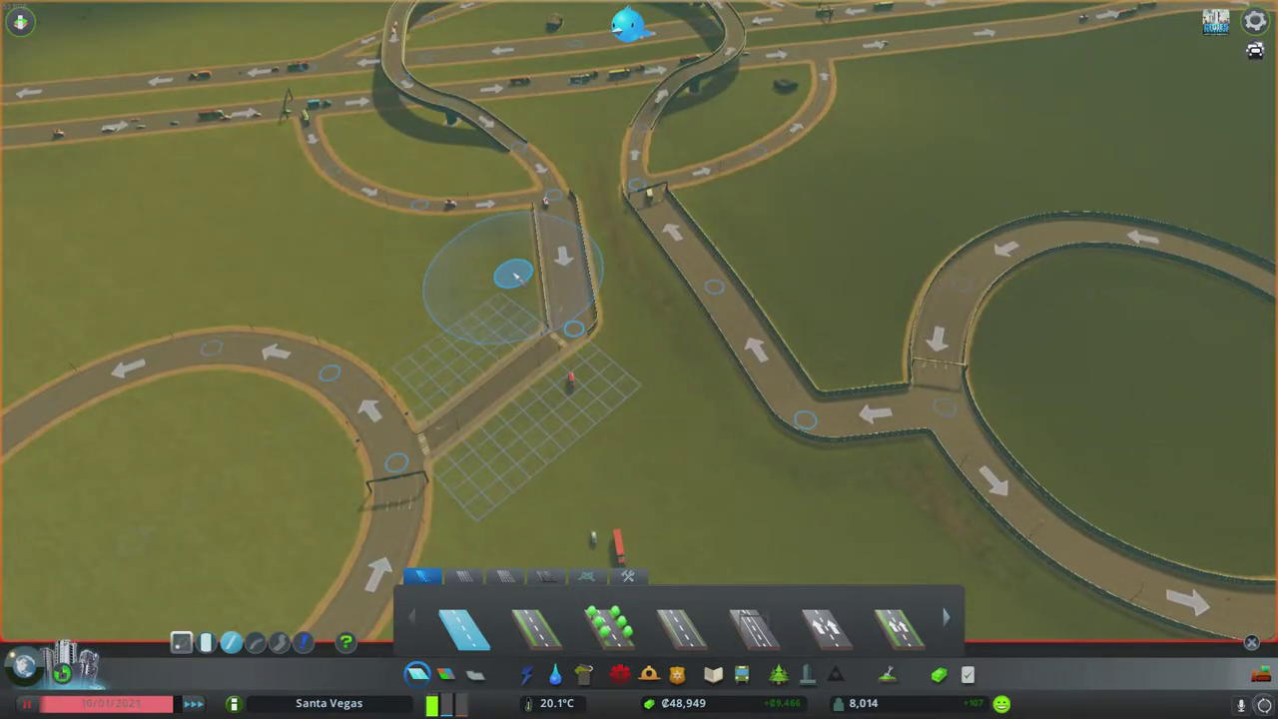
Step: Build a 12 m elevated road bridging across the ramps
key("Page_Down")
key("Page_Up")
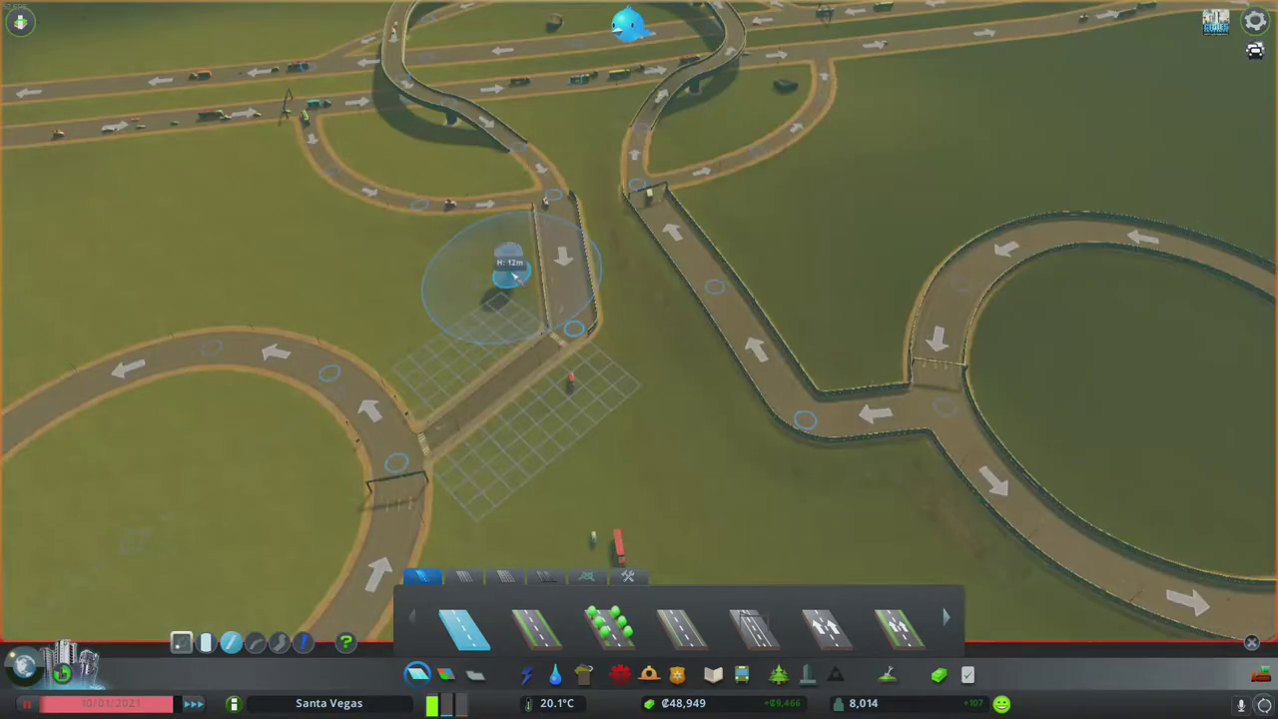
left_click(512, 277)
left_click(740, 240)
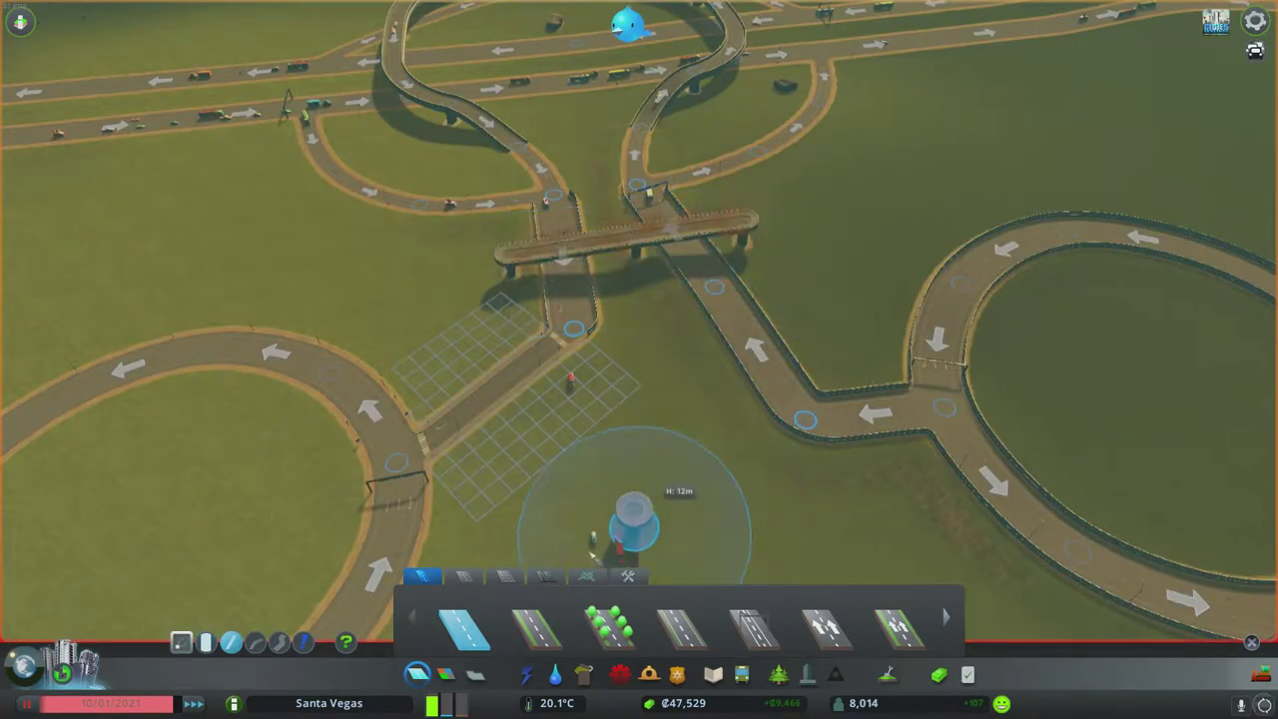
Step: Turn the bridge into a one-way motorway
left_click(547, 577)
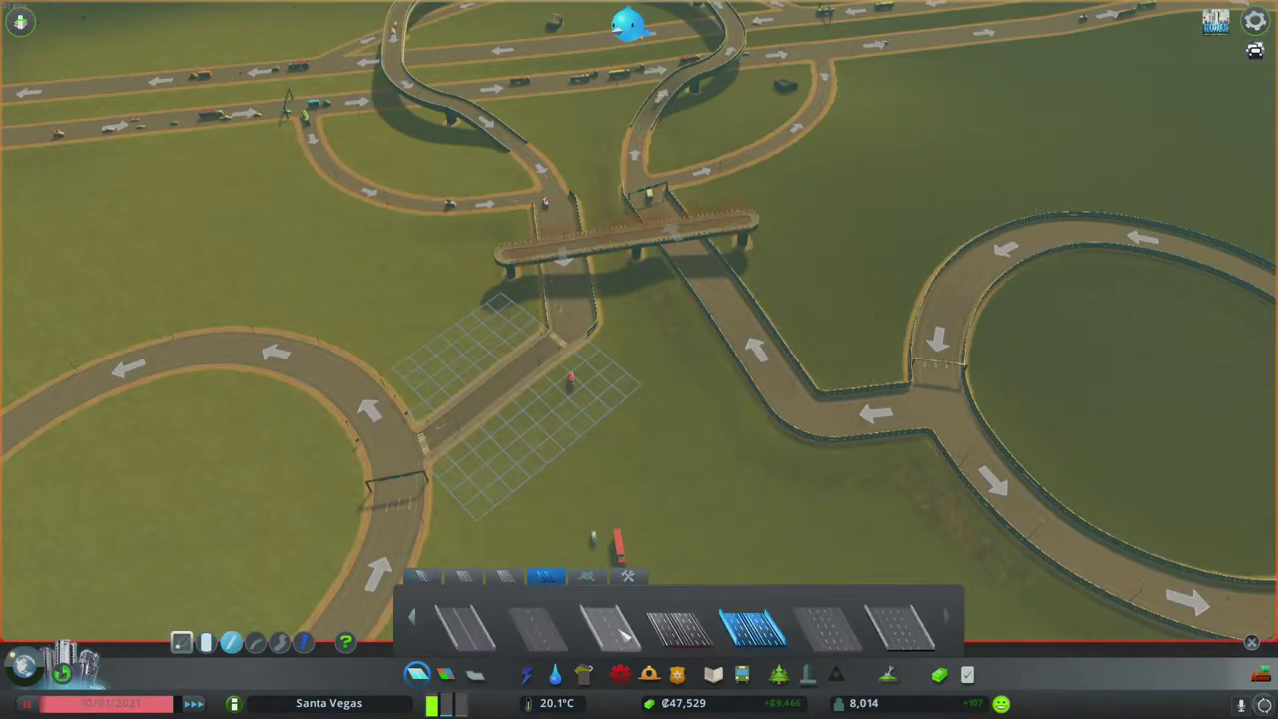
left_click(305, 644)
left_click(574, 254)
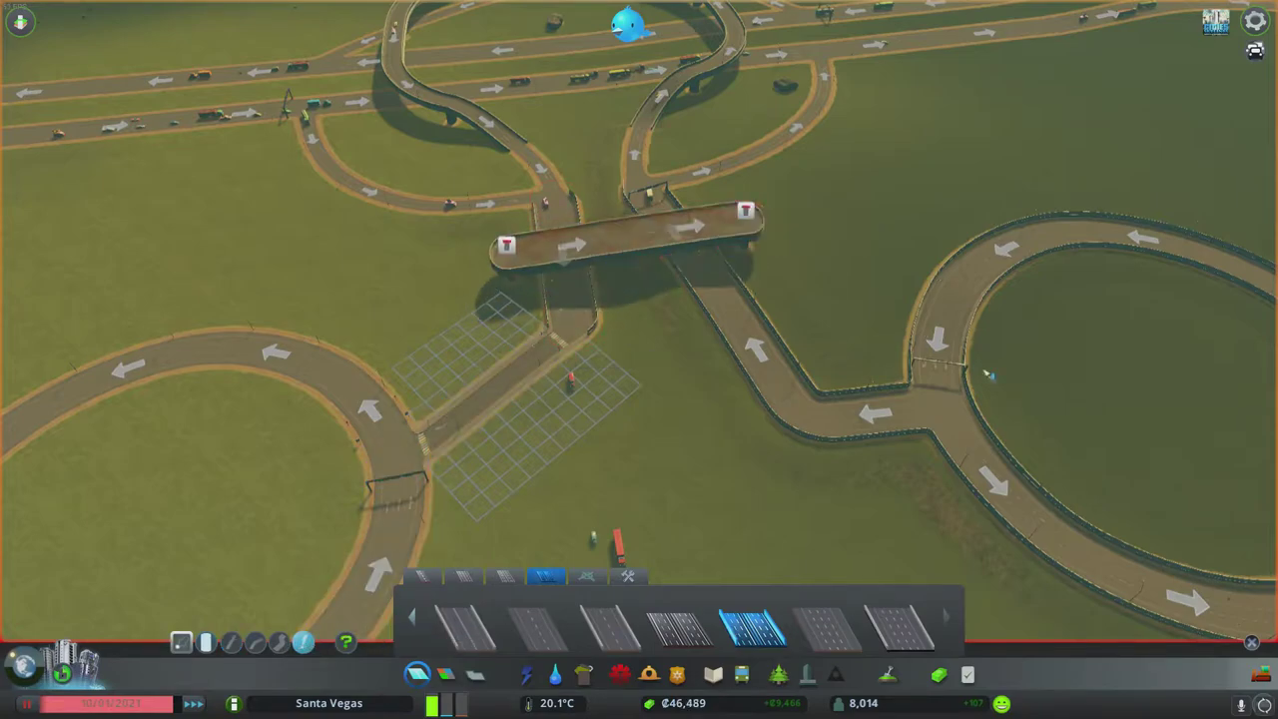
scroll(993, 382, "up", 3)
Step: Connect the left road up to the bridge end with a small road
left_click(427, 579)
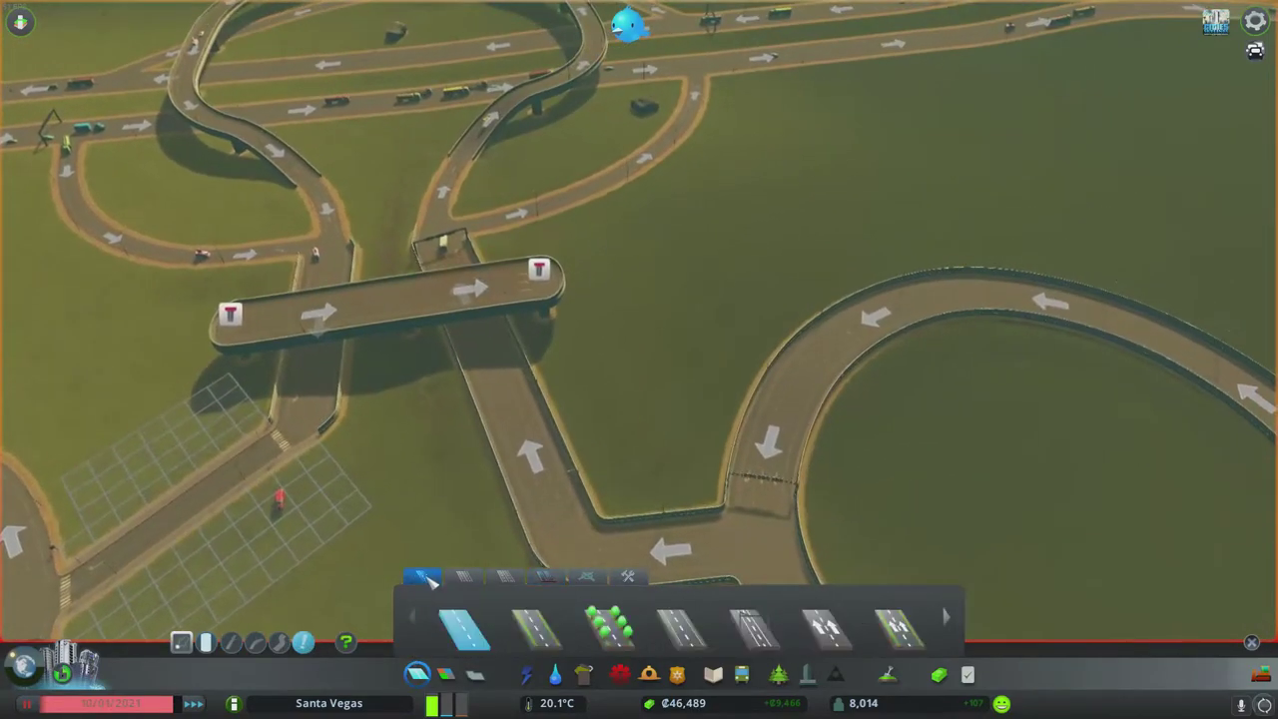
scroll(599, 299, "down", 1)
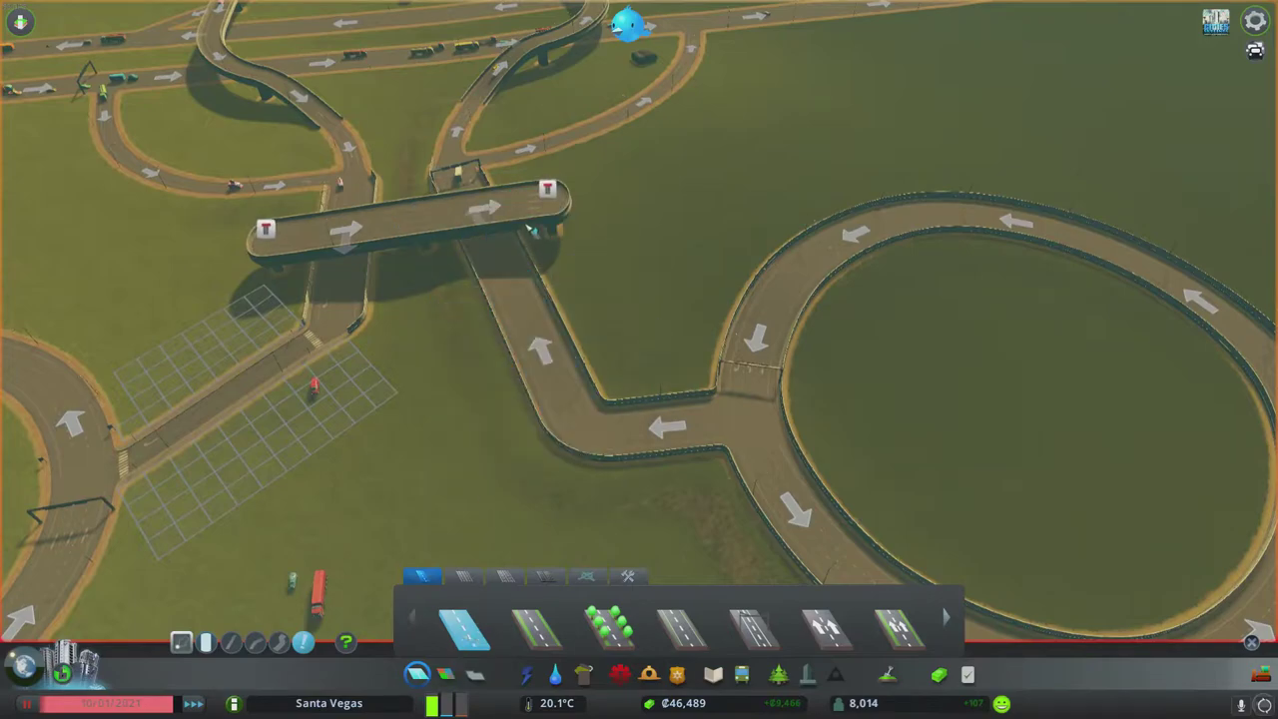
left_click(548, 205)
right_click(798, 284)
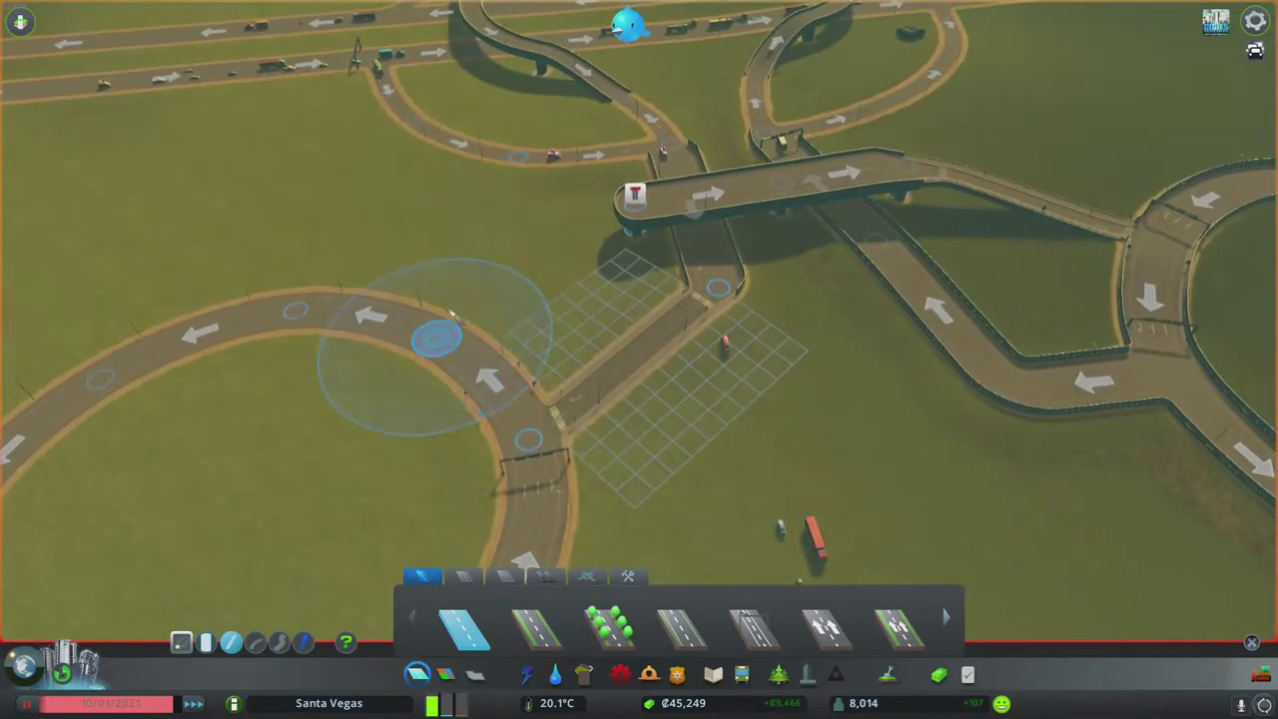
left_click(439, 330)
left_click(623, 204)
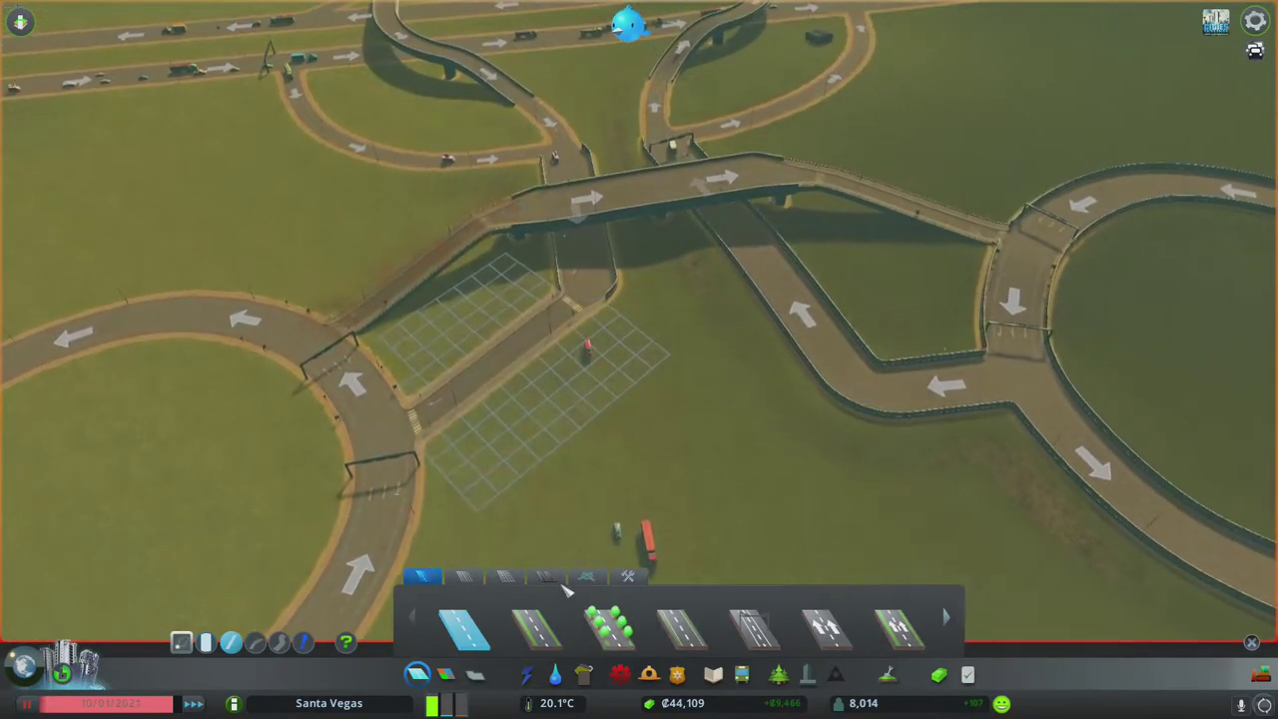
Step: Retry the one-way motorway upgrade on the bridge over the ramps
left_click(547, 576)
left_click(739, 623)
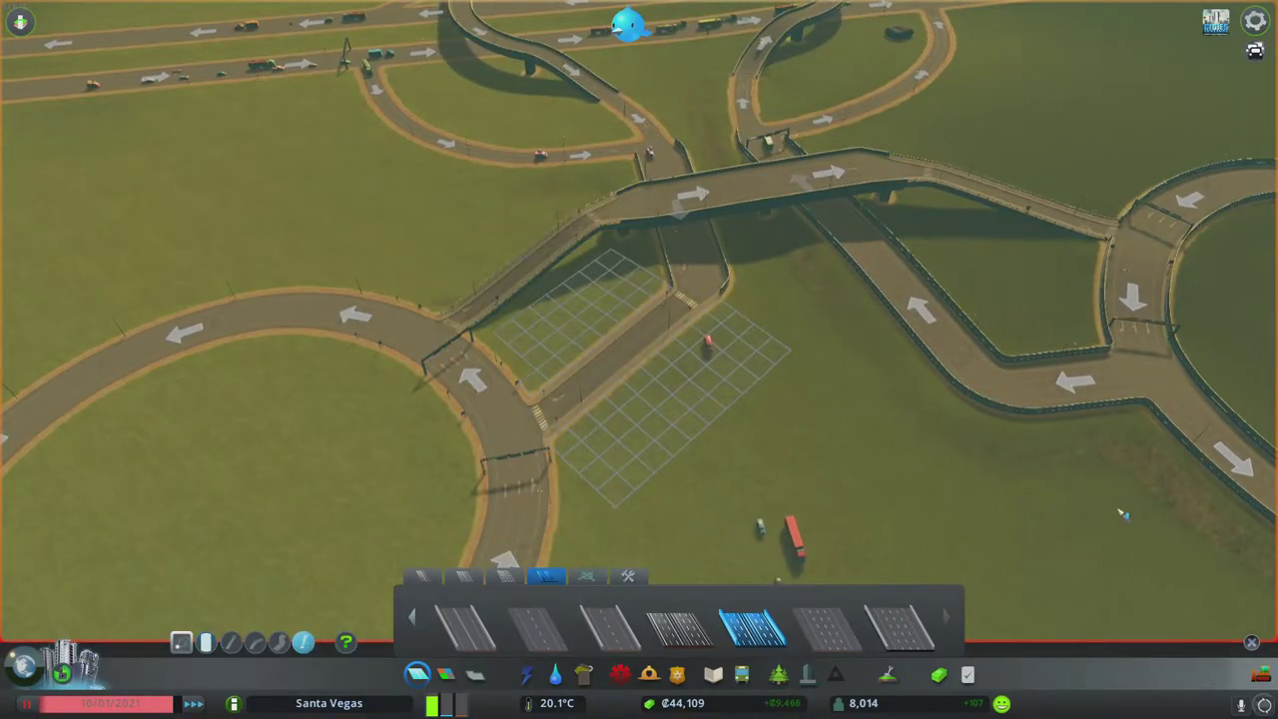
key("d")
key("d")
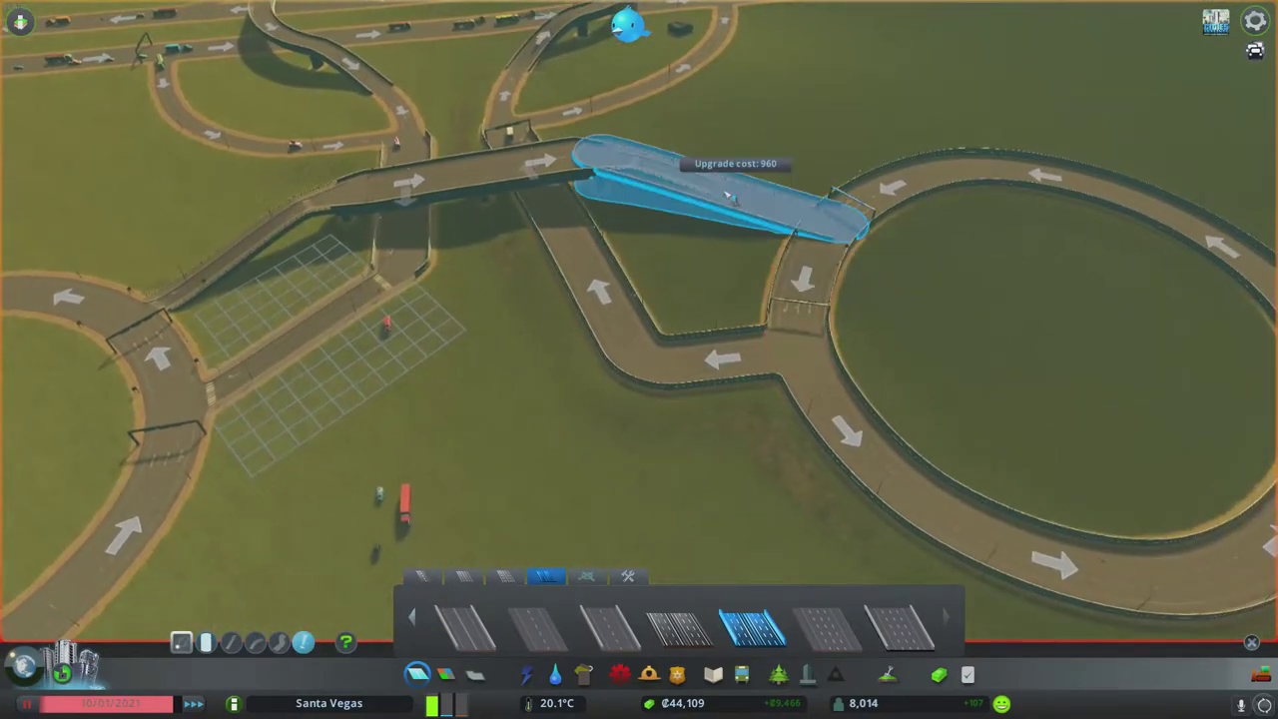
key("a")
key("w")
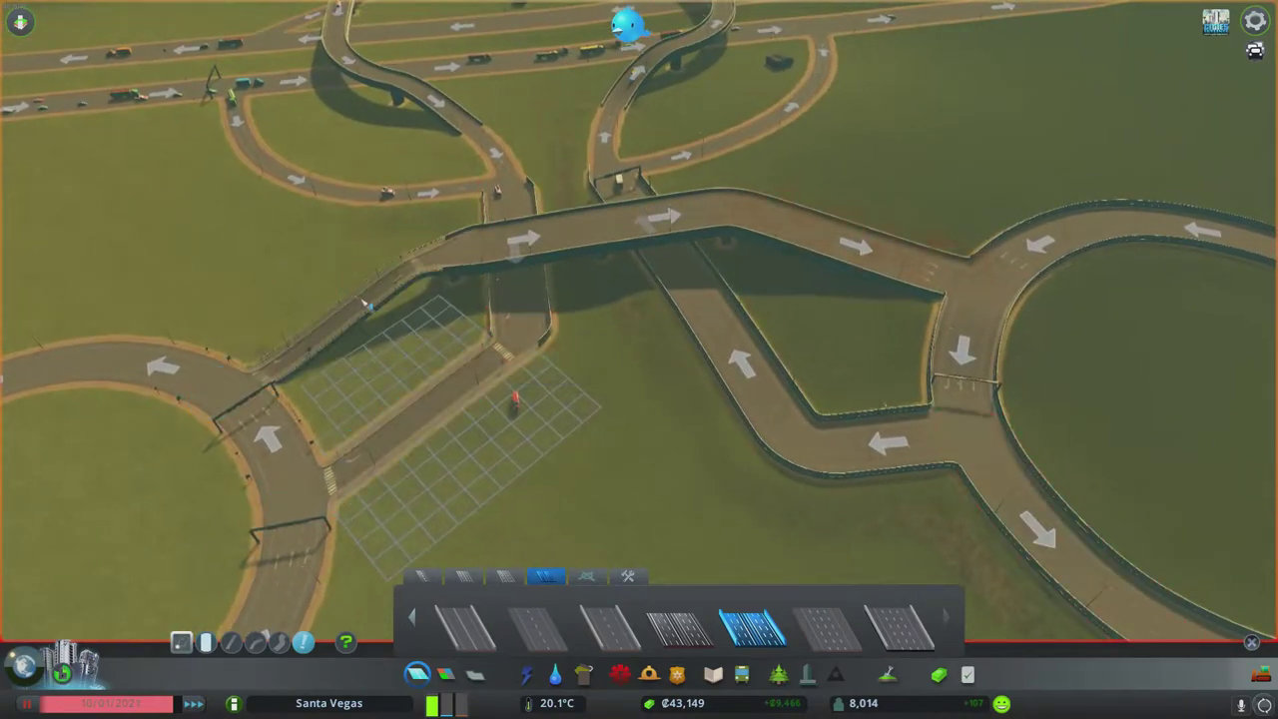
scroll(664, 441, "down", 3)
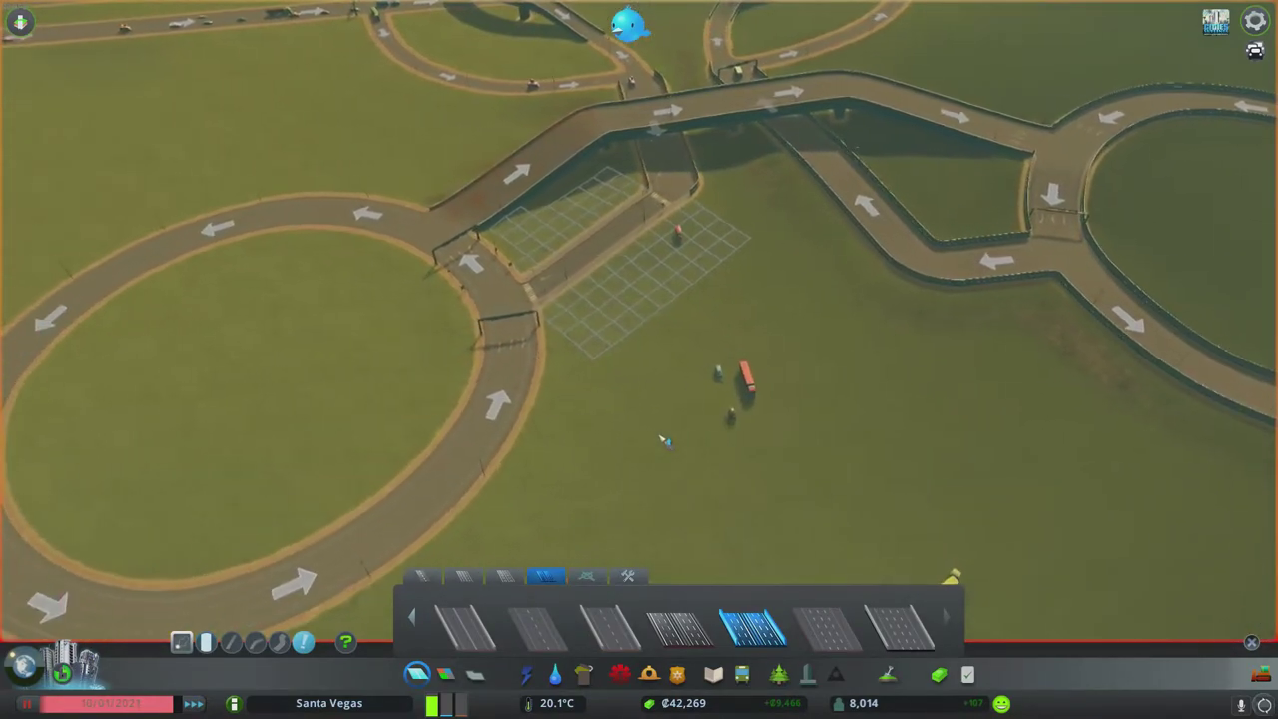
scroll(664, 441, "up", 3)
scroll(699, 350, "down", 3)
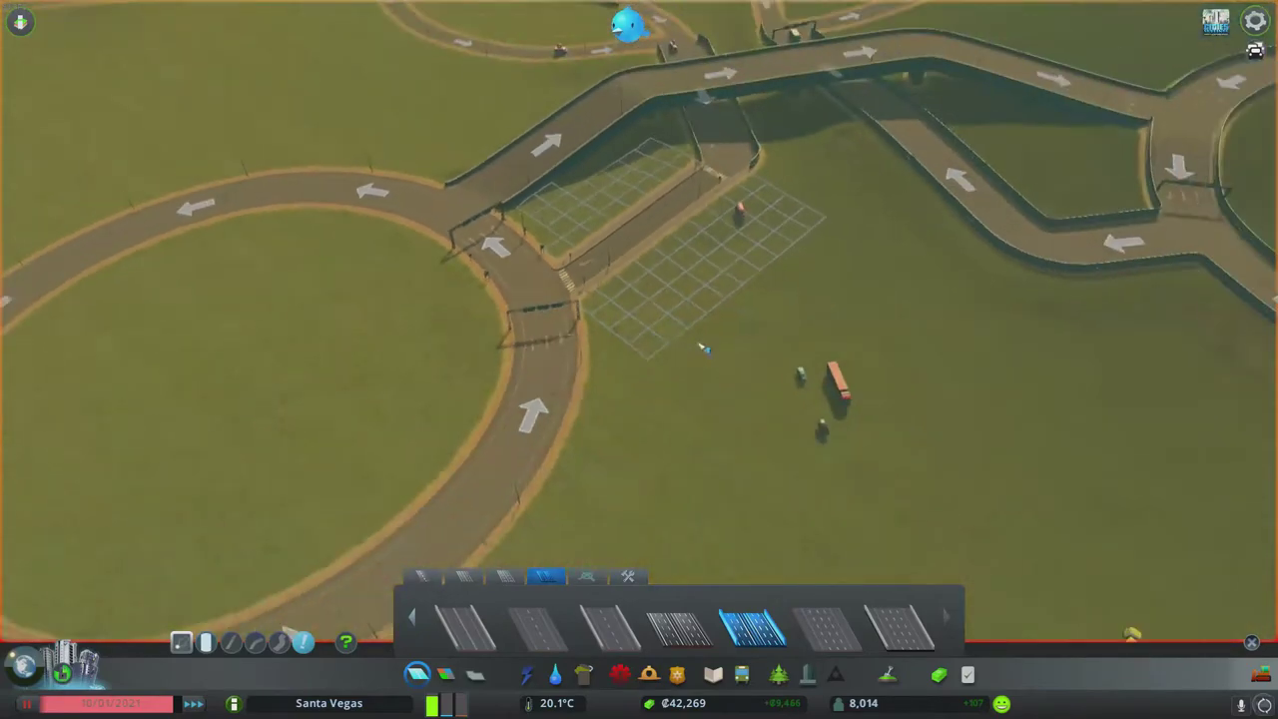
scroll(702, 347, "down", 4)
left_click(768, 307)
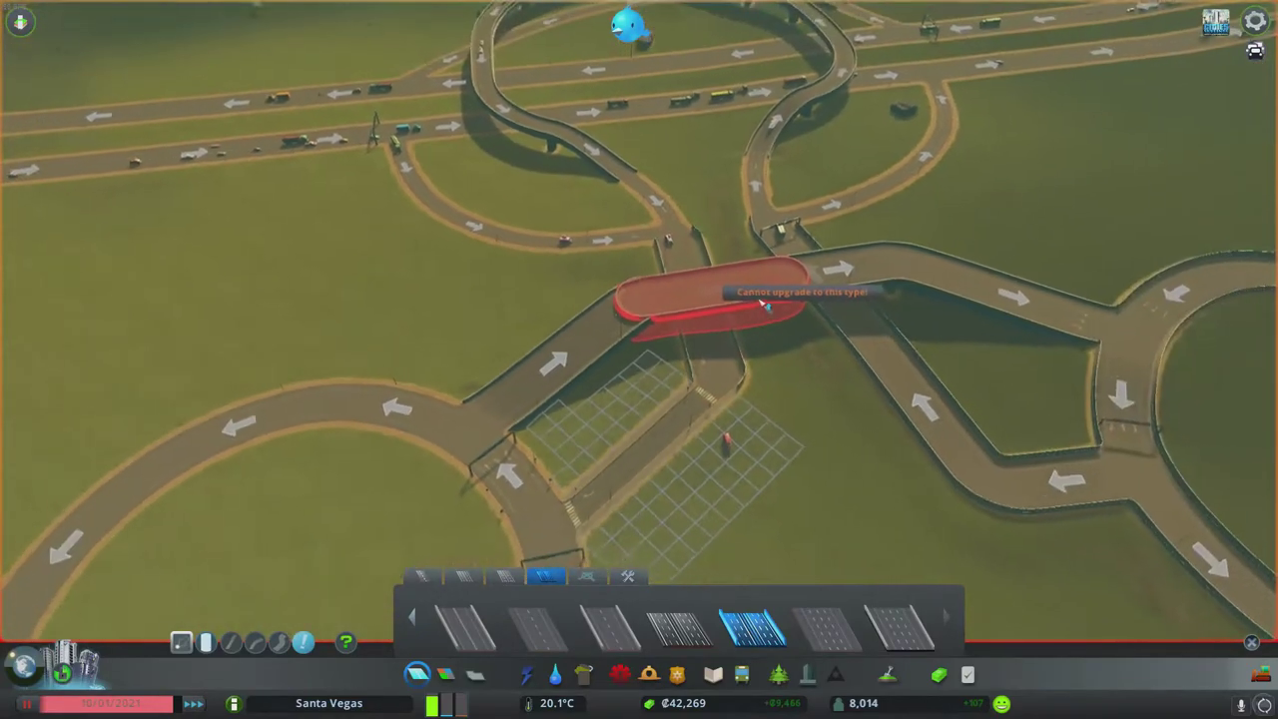
scroll(768, 308, "up", 3)
scroll(698, 350, "up", 3)
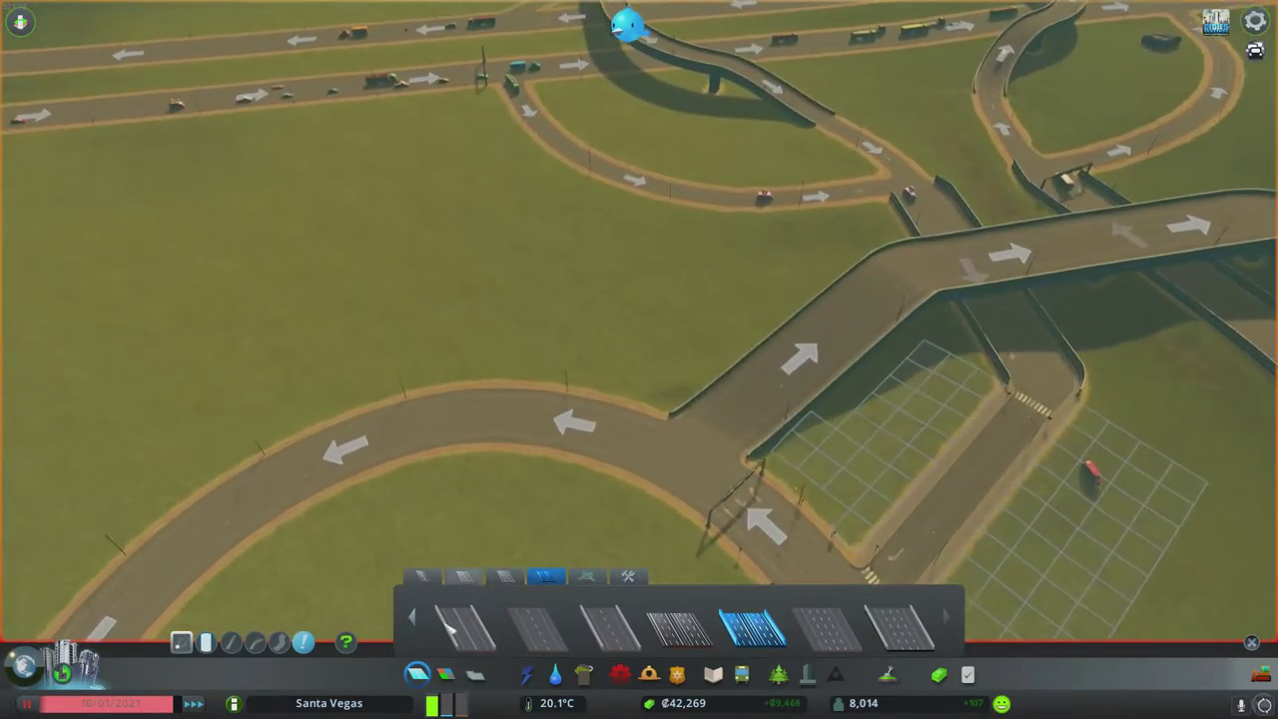
left_click(423, 577)
left_click_drag(448, 483, 299, 479)
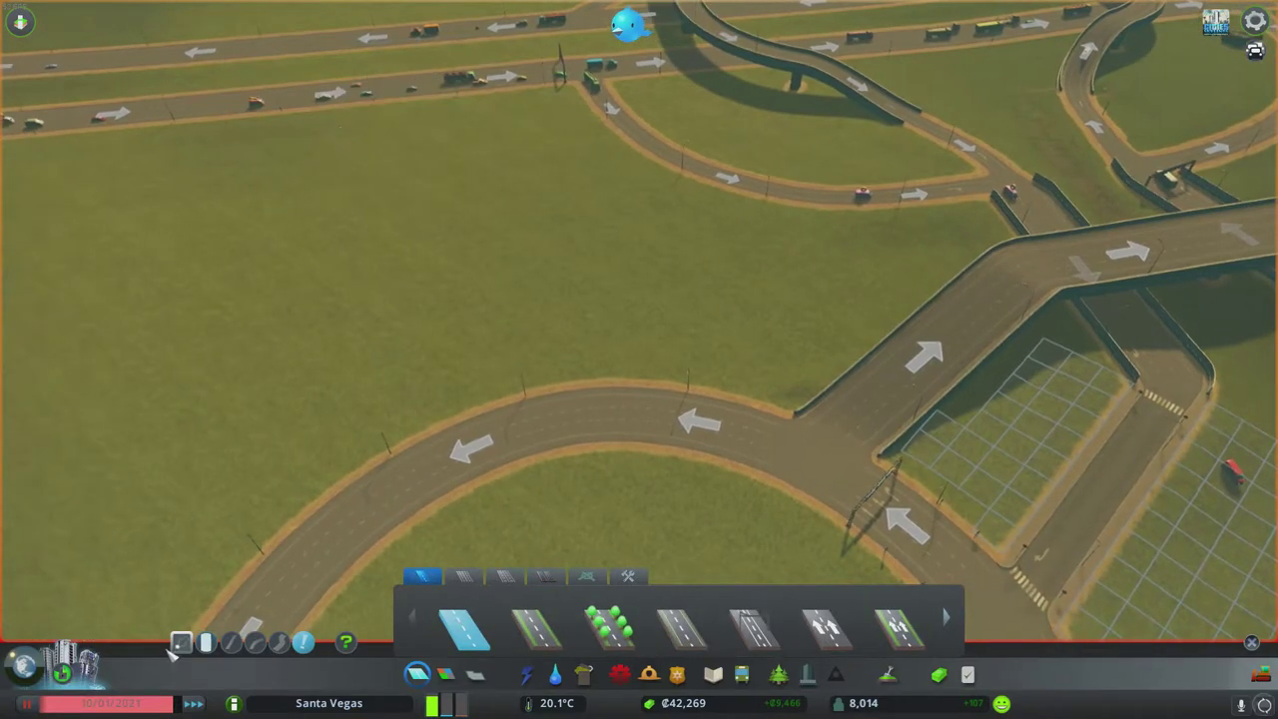
Step: Draw a bent ramp from the main highway down to the overpass
key("s")
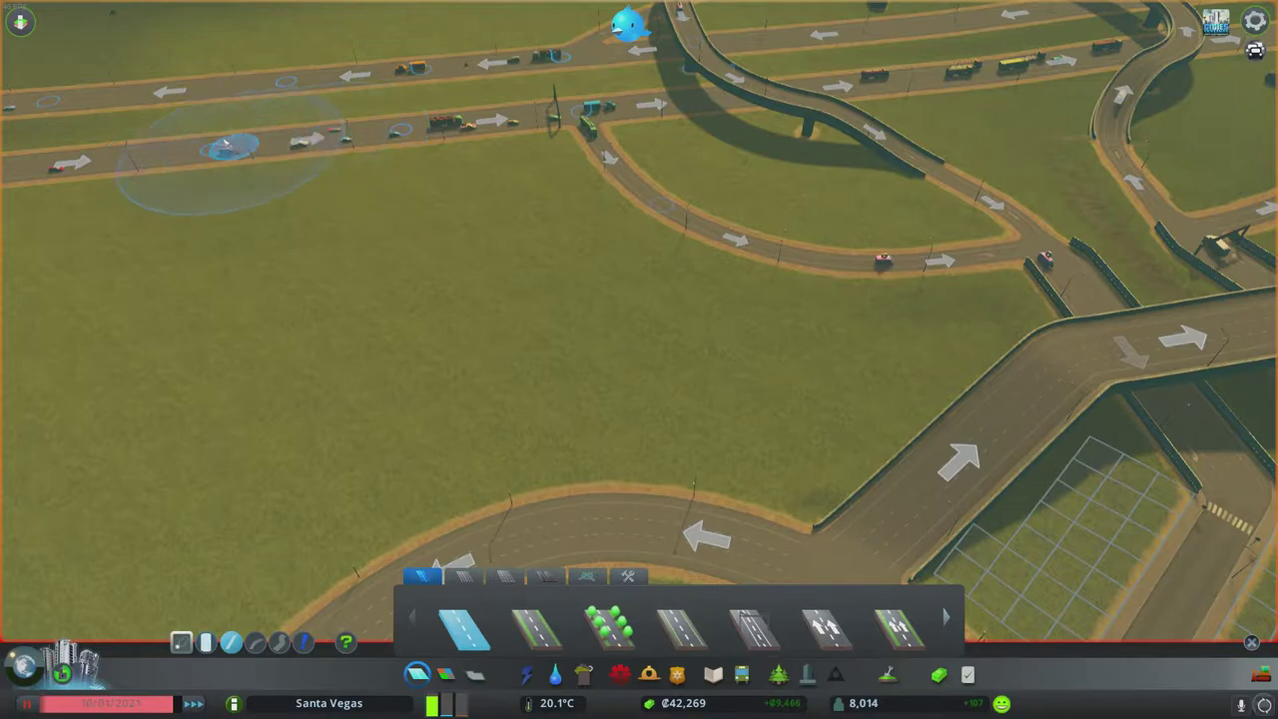
left_click(228, 146)
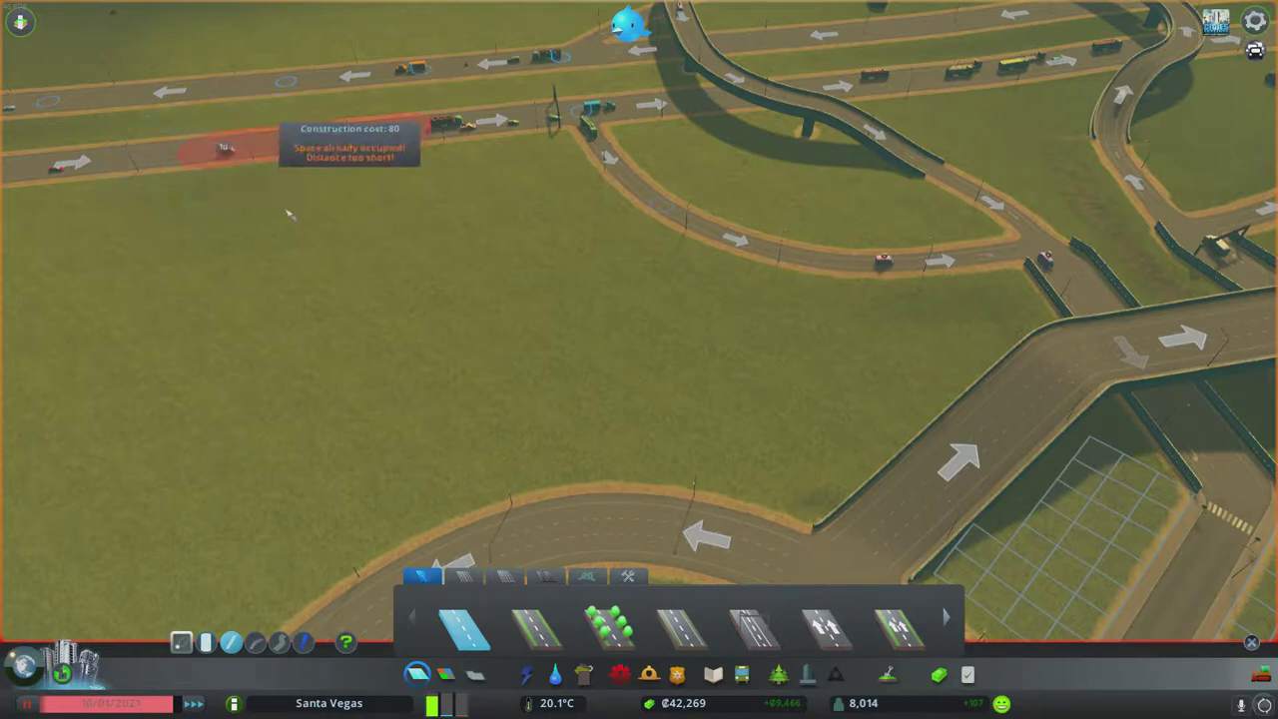
left_click(356, 237)
left_click(1013, 355)
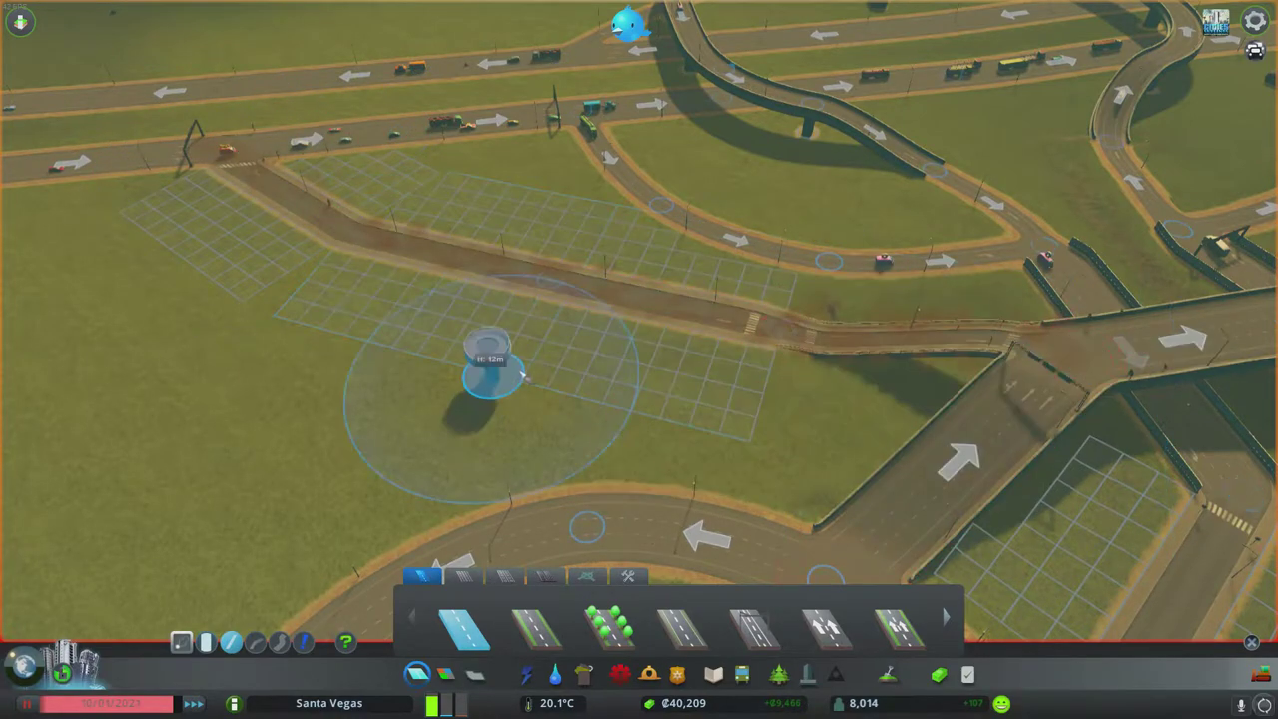
key("s")
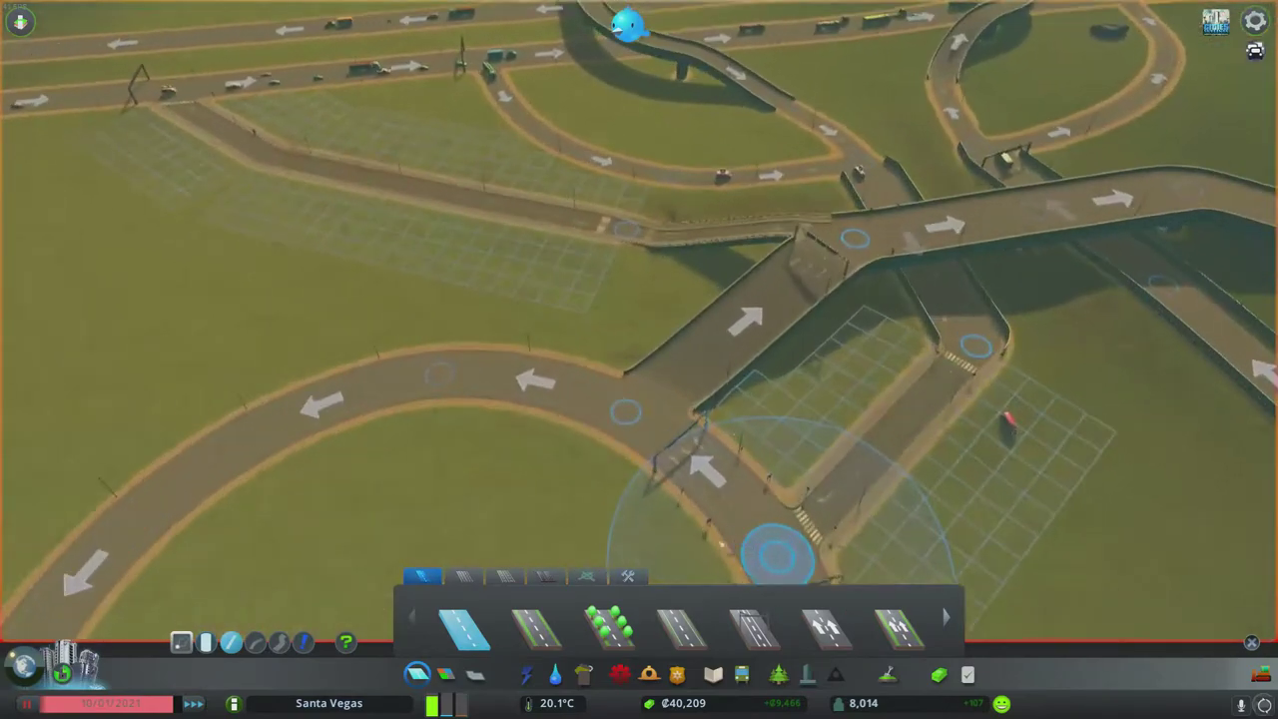
scroll(778, 551, "down", 3)
Step: Upgrade the new ramp to motorway
left_click(547, 577)
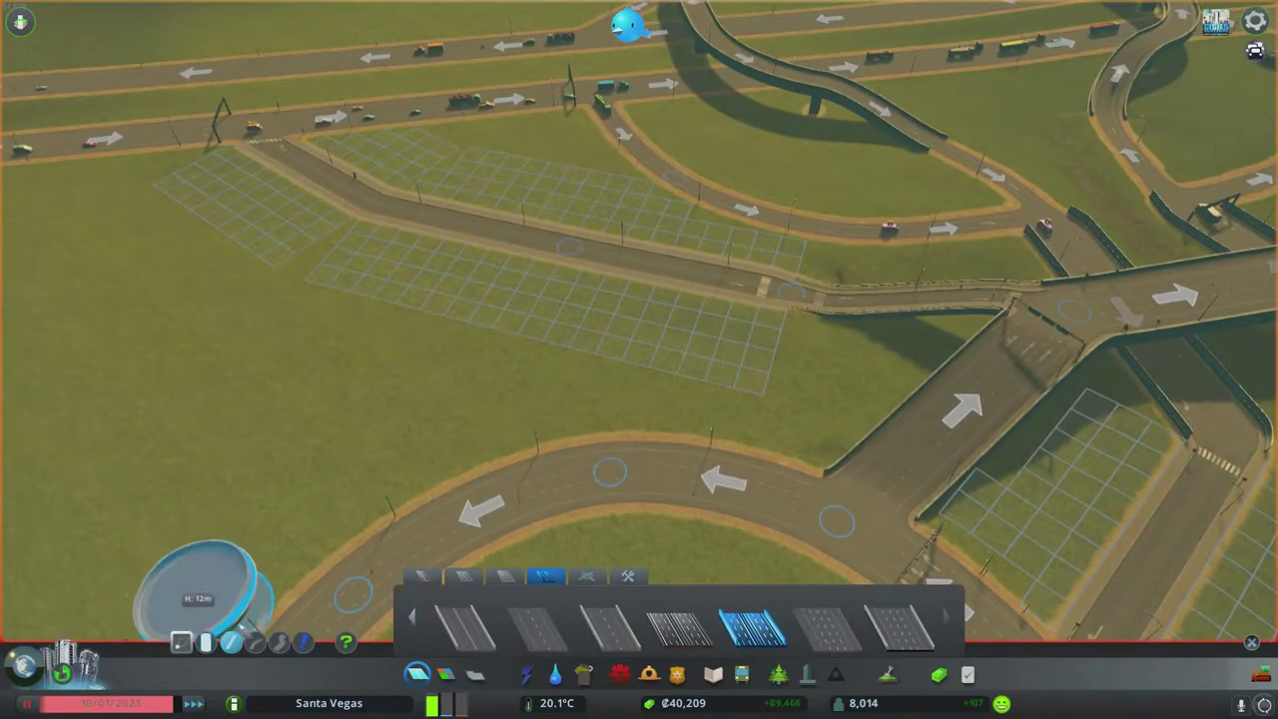
left_click(304, 642)
left_click_drag(334, 180, 913, 300)
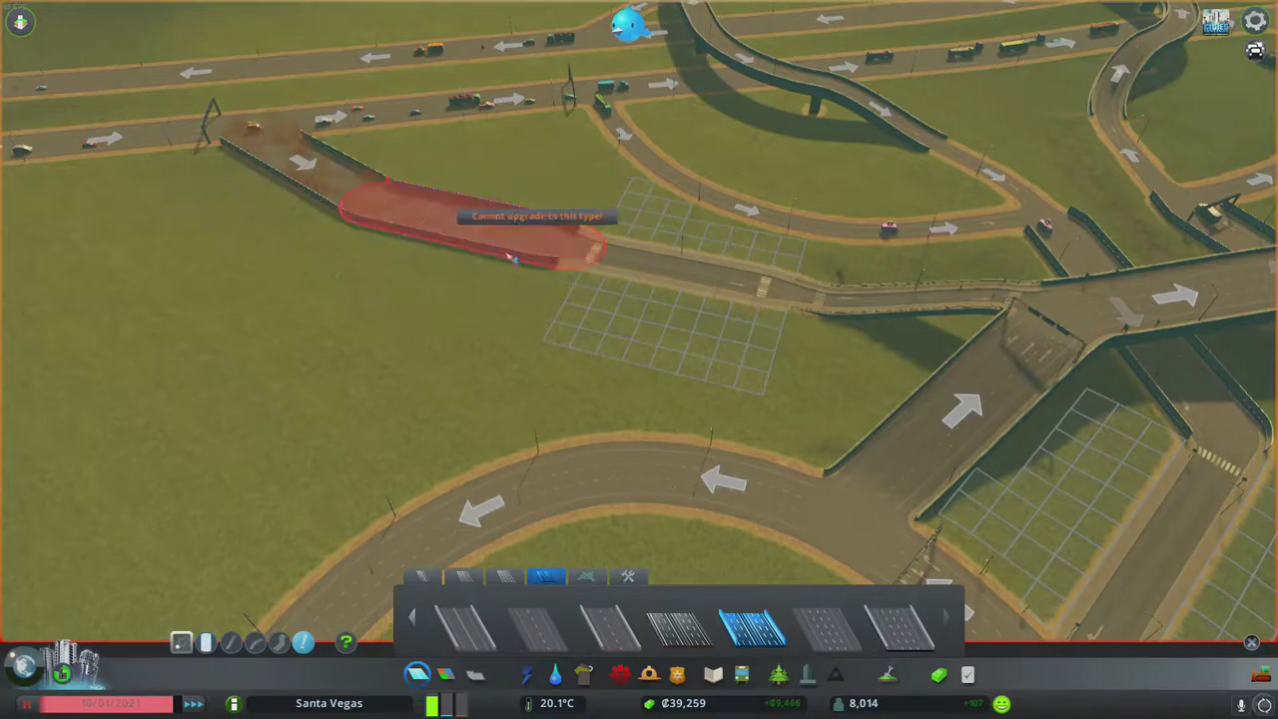
key("s")
scroll(559, 329, "down", 3)
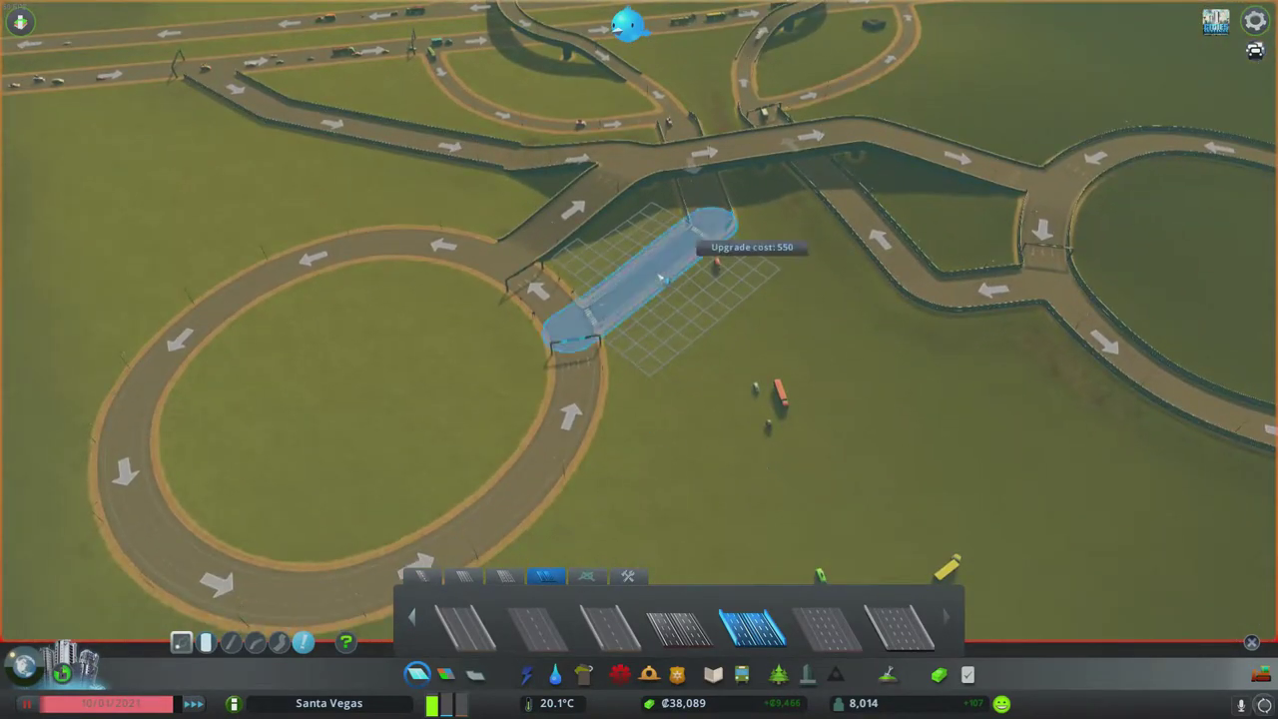
Step: Upgrade the link and three sections of the left roundabout to motorway
left_click(634, 359)
scroll(639, 359, "down", 3)
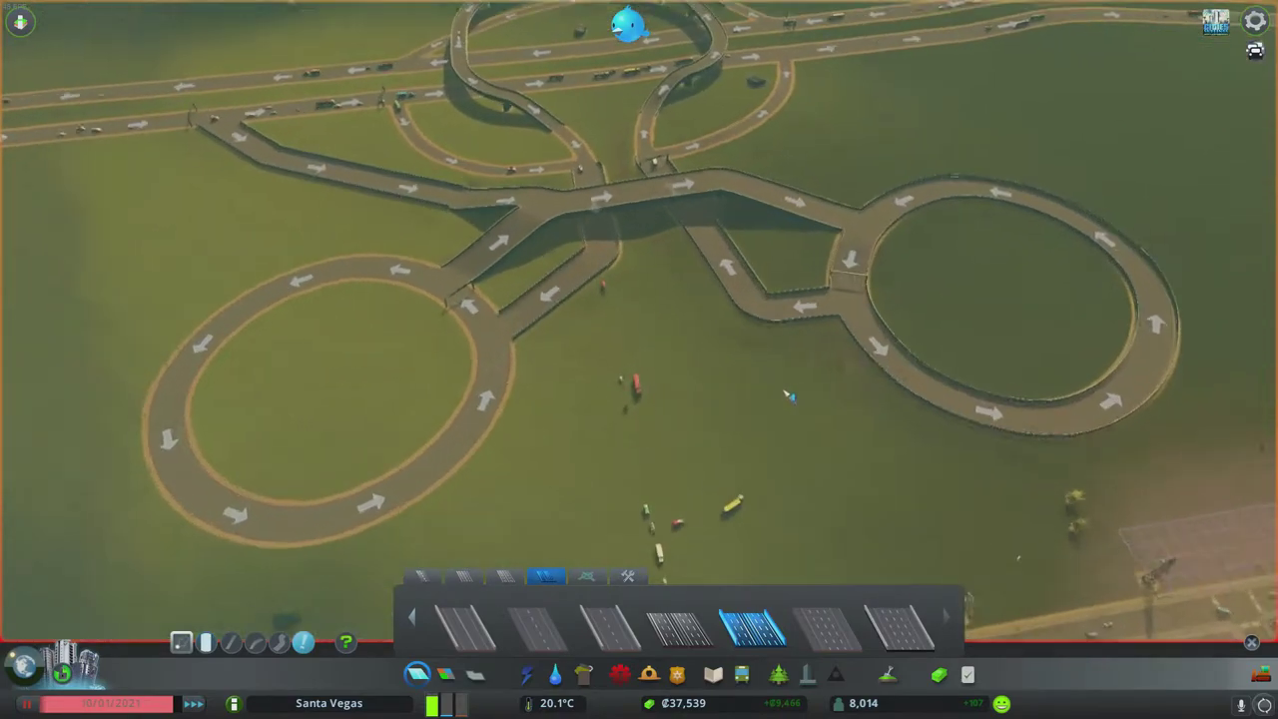
scroll(604, 429, "up", 3)
left_click(603, 429)
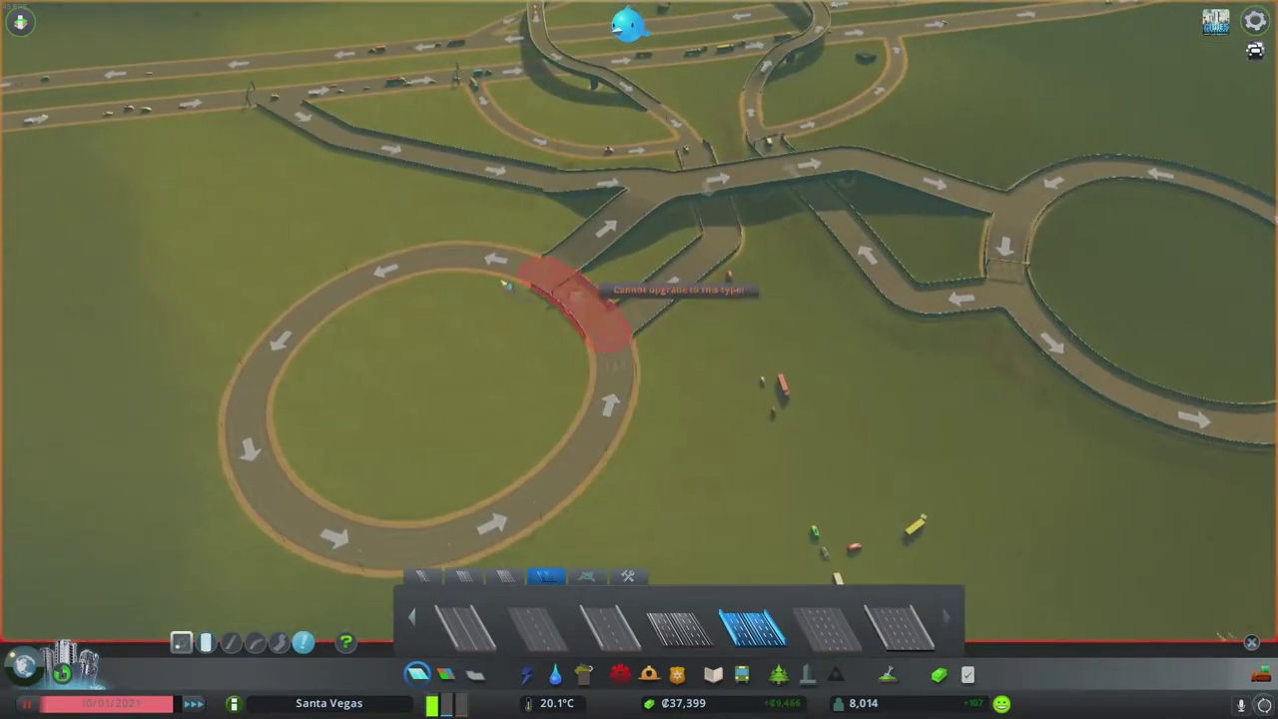
left_click(245, 427)
left_click(429, 529)
left_click(599, 419)
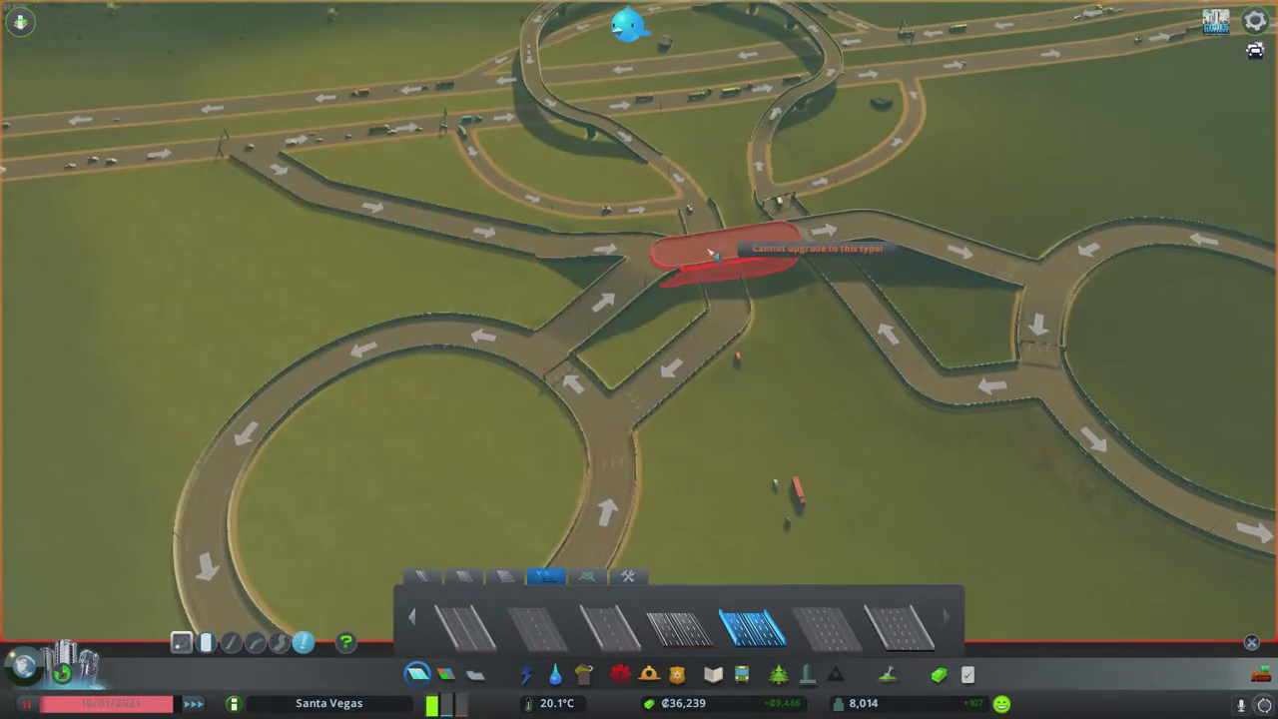
key("s")
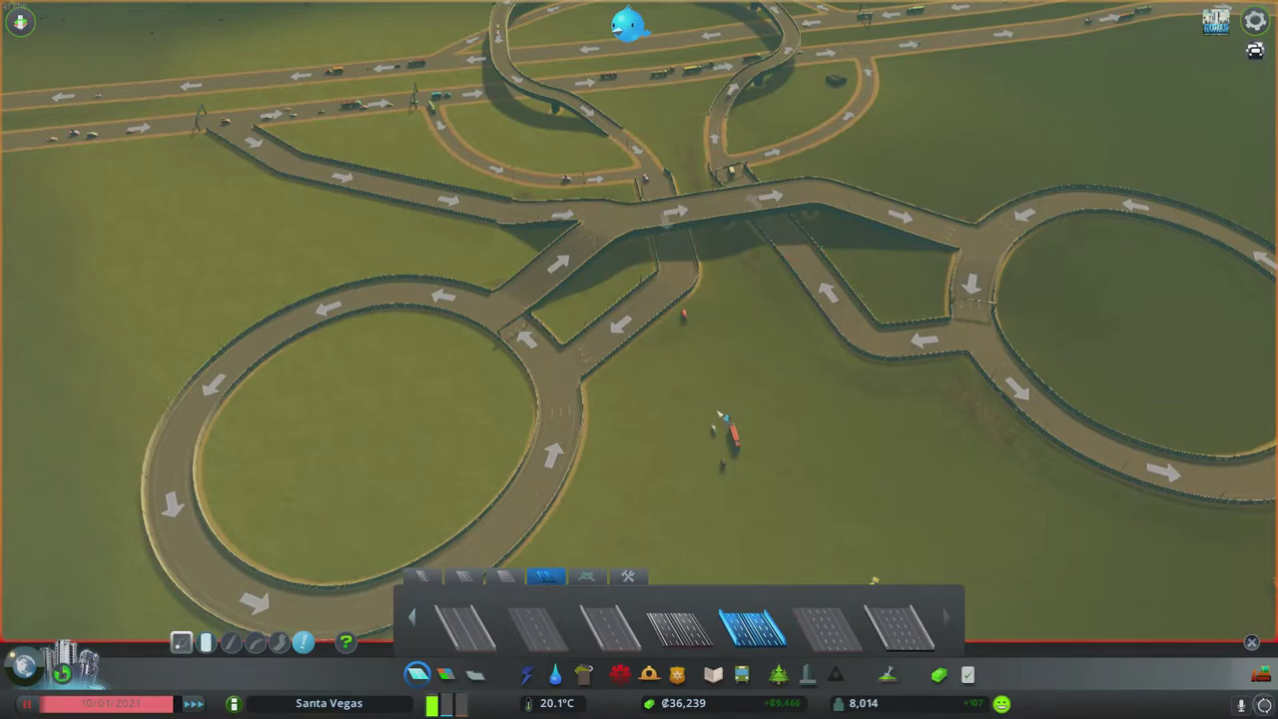
scroll(720, 415, "down", 3)
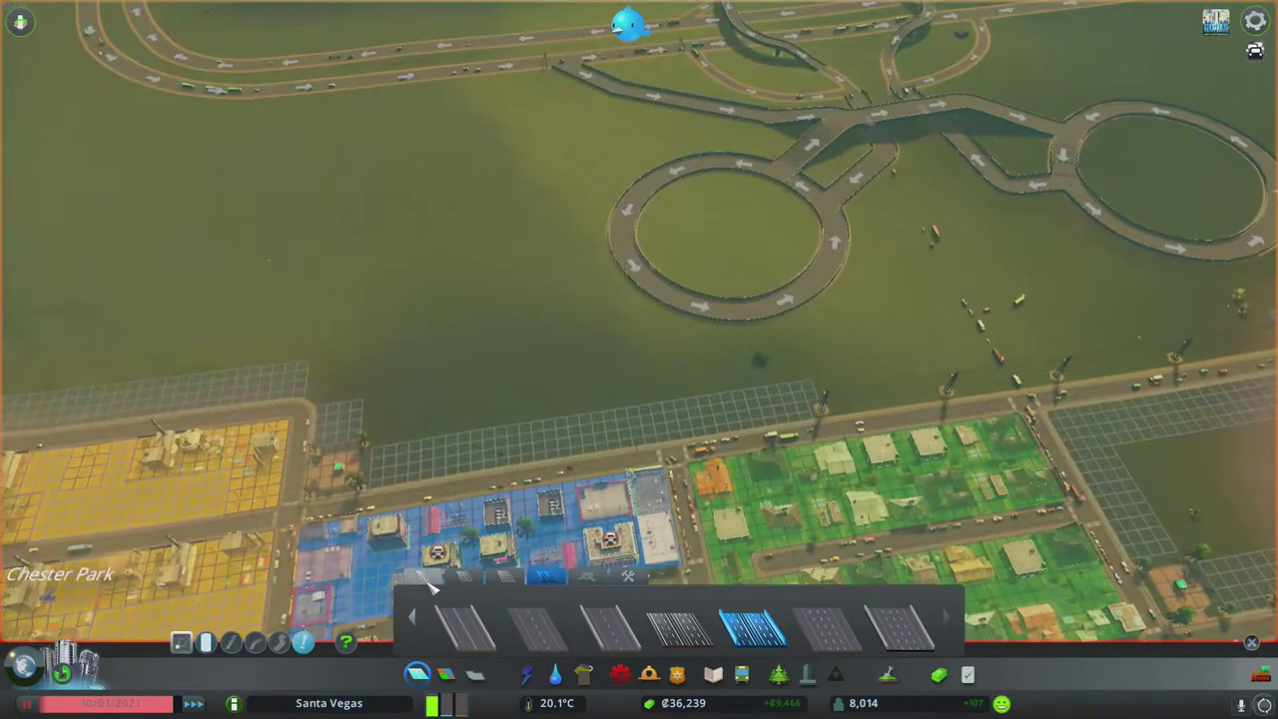
Step: Build a small road connecting the city street to the left roundabout
left_click(432, 587)
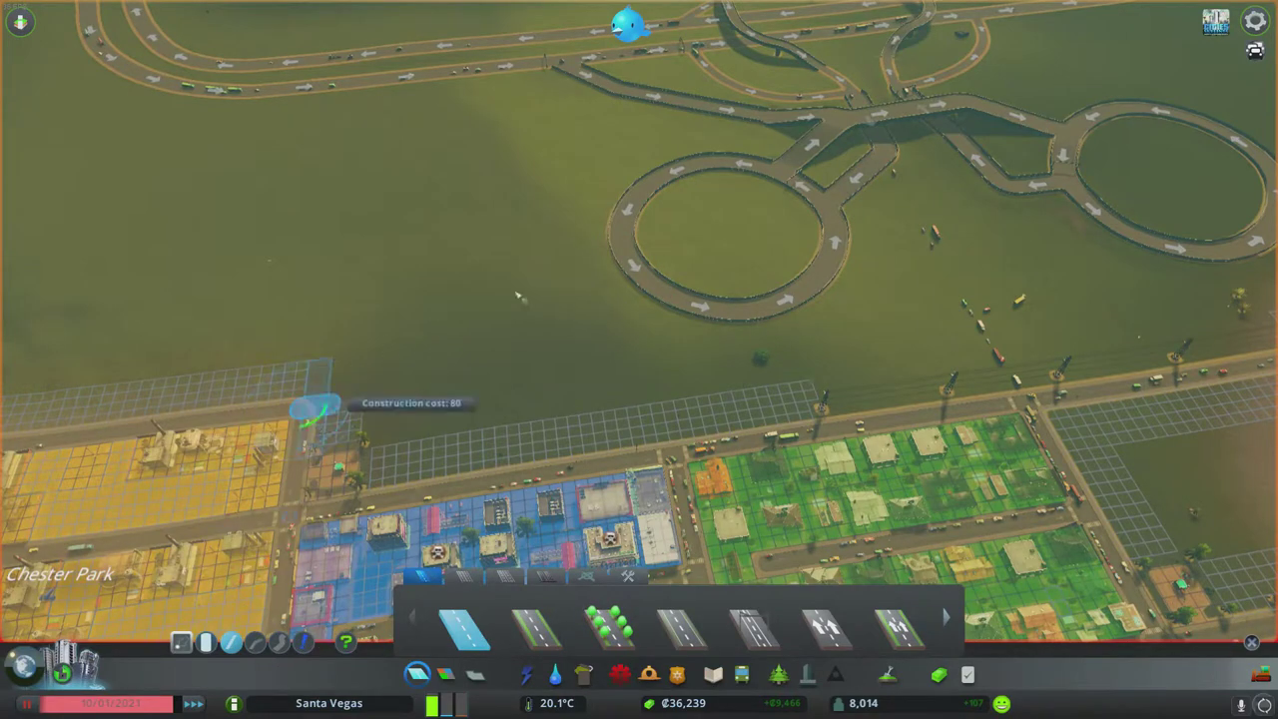
left_click(316, 407)
left_click(621, 248)
left_click(829, 402)
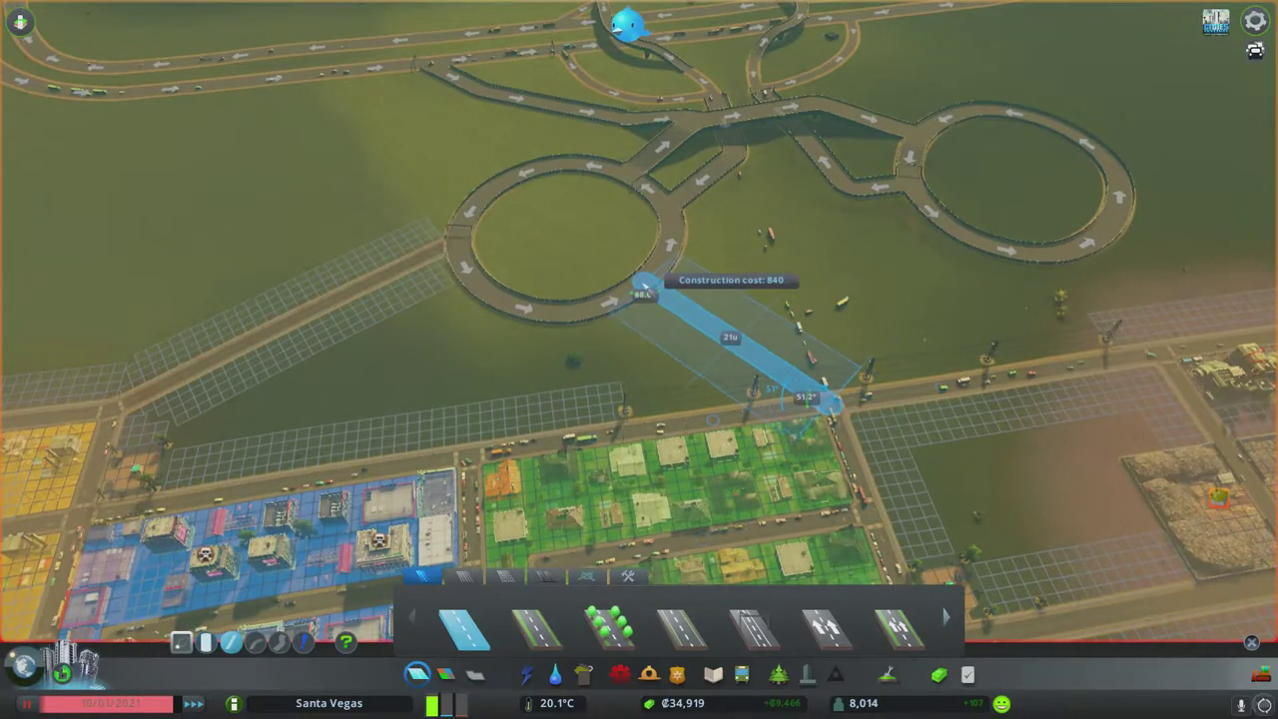
right_click(647, 287)
Step: Make the three-part roundabout road one-way motorway, with its direction reversed
left_click(584, 577)
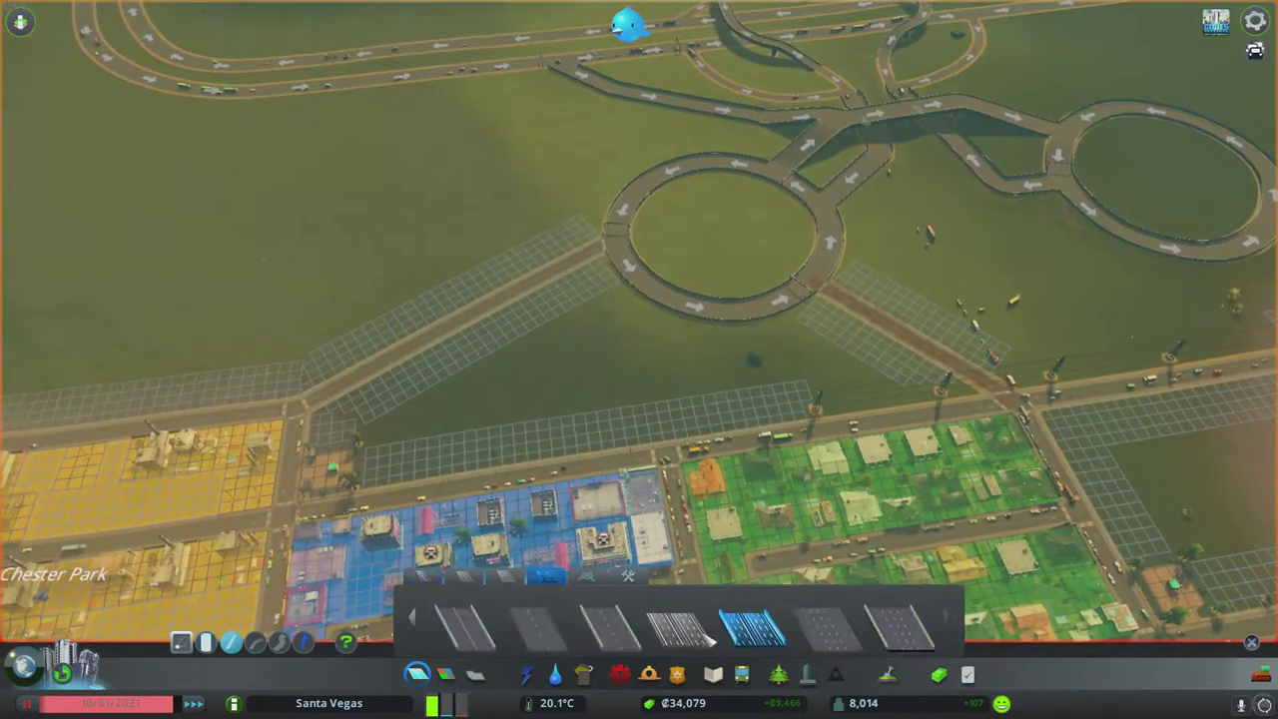
scroll(534, 377, "up", 3)
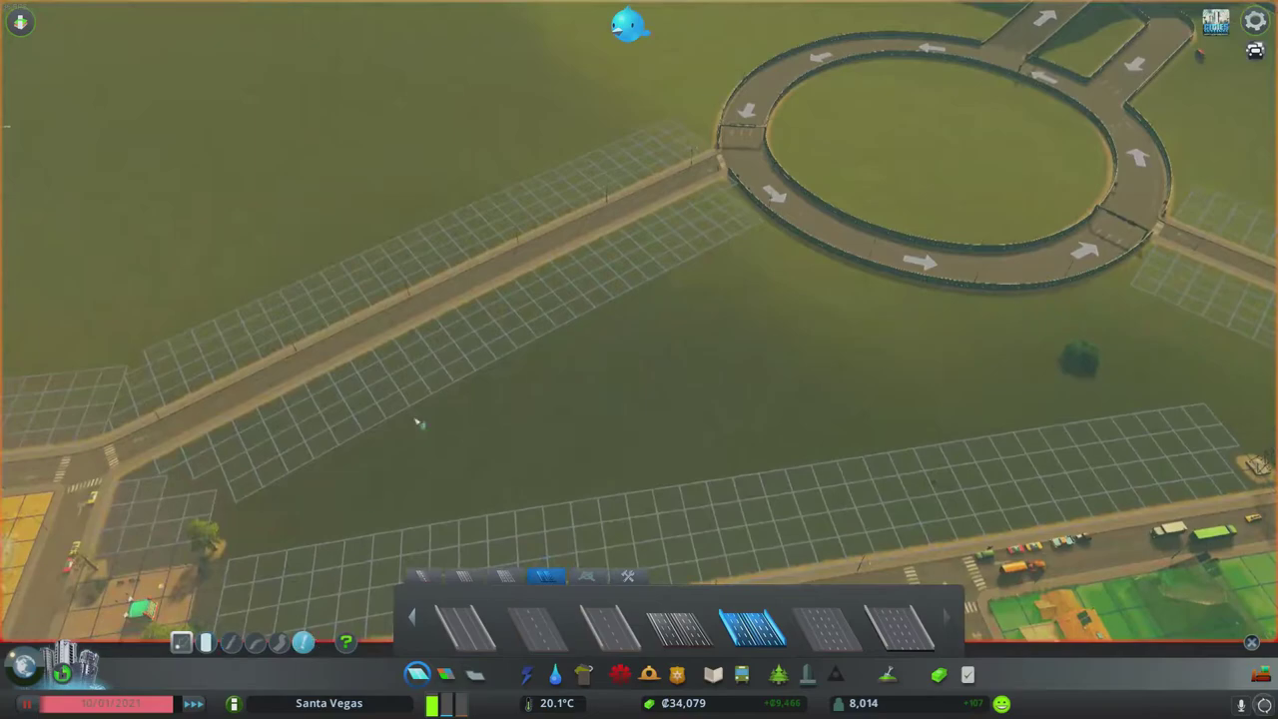
left_click(633, 206)
left_click(469, 280)
left_click(309, 364)
right_click(619, 205)
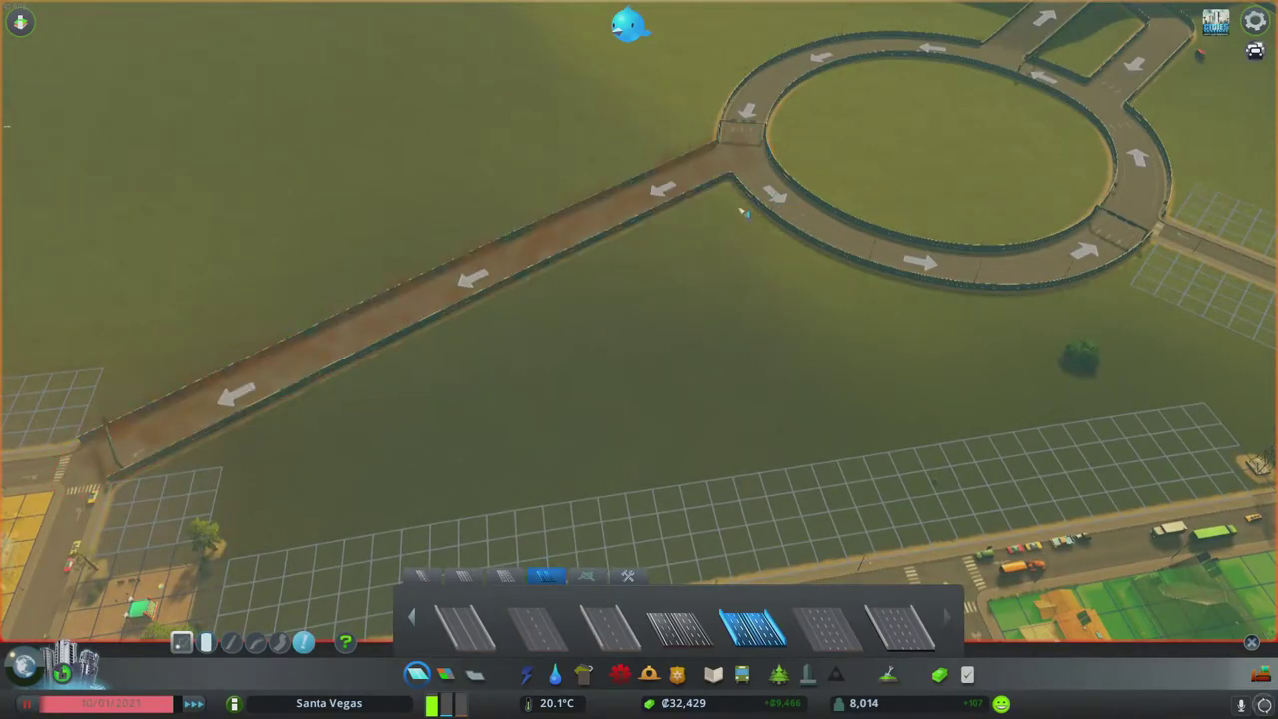
Step: Upgrade the road into the avenue to one-way motorway
key("d")
key("d")
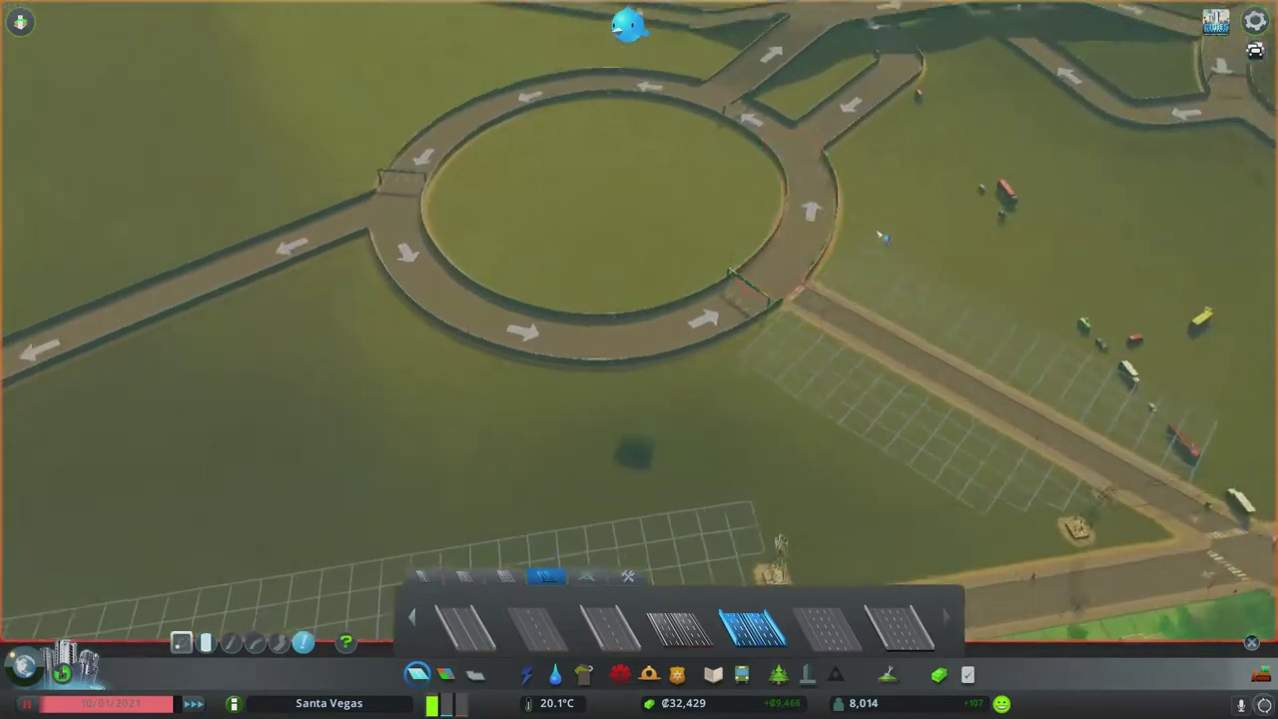
scroll(875, 235, "down", 3)
left_click(712, 302)
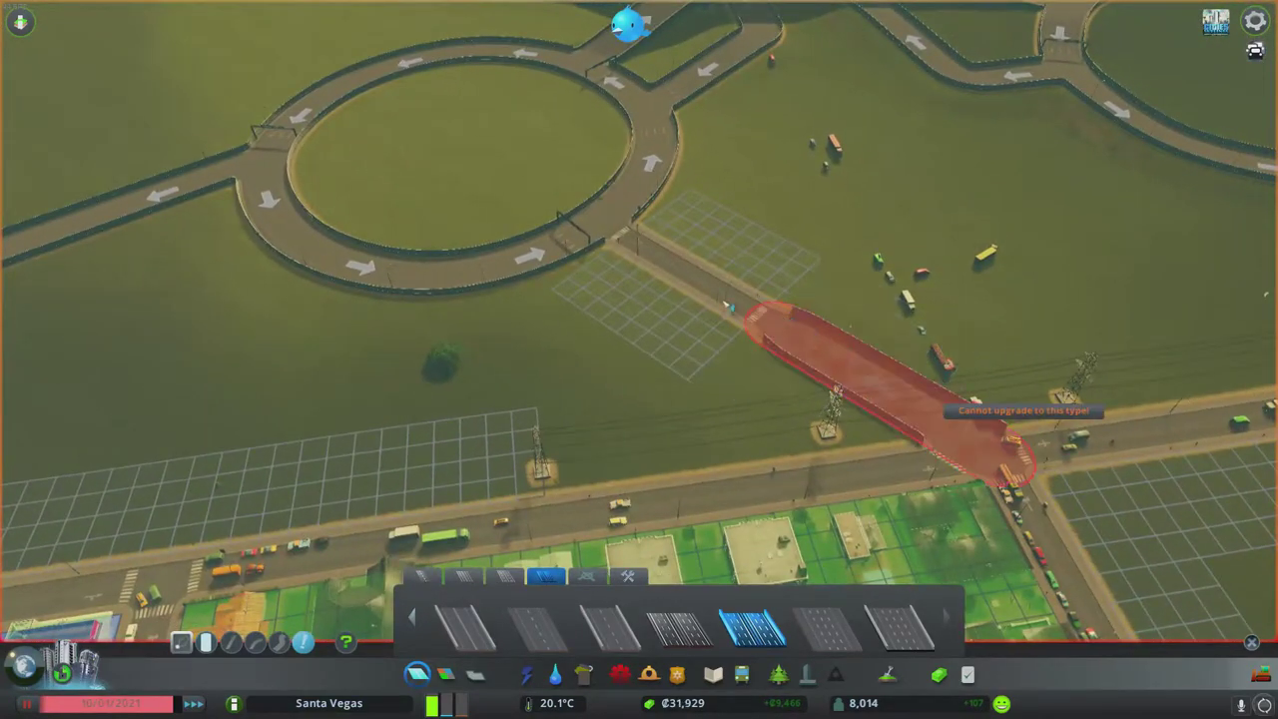
left_click(928, 400)
scroll(898, 234, "down", 5)
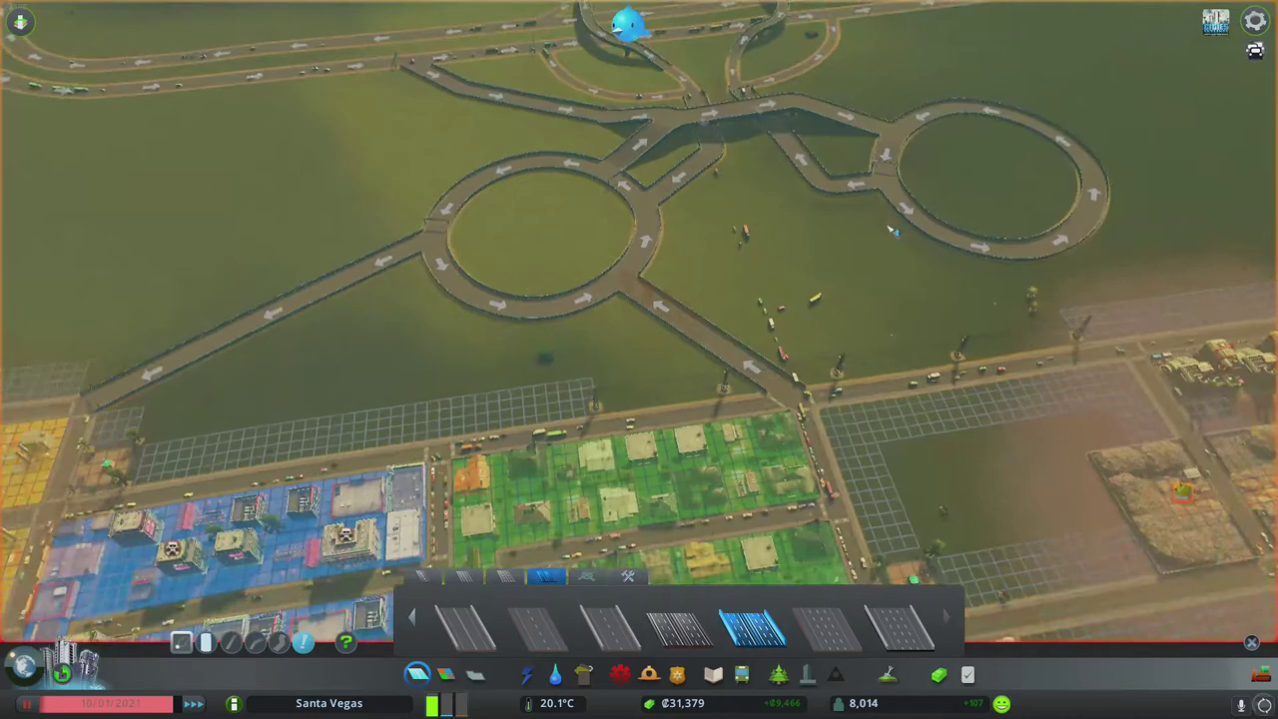
scroll(891, 231, "down", 2)
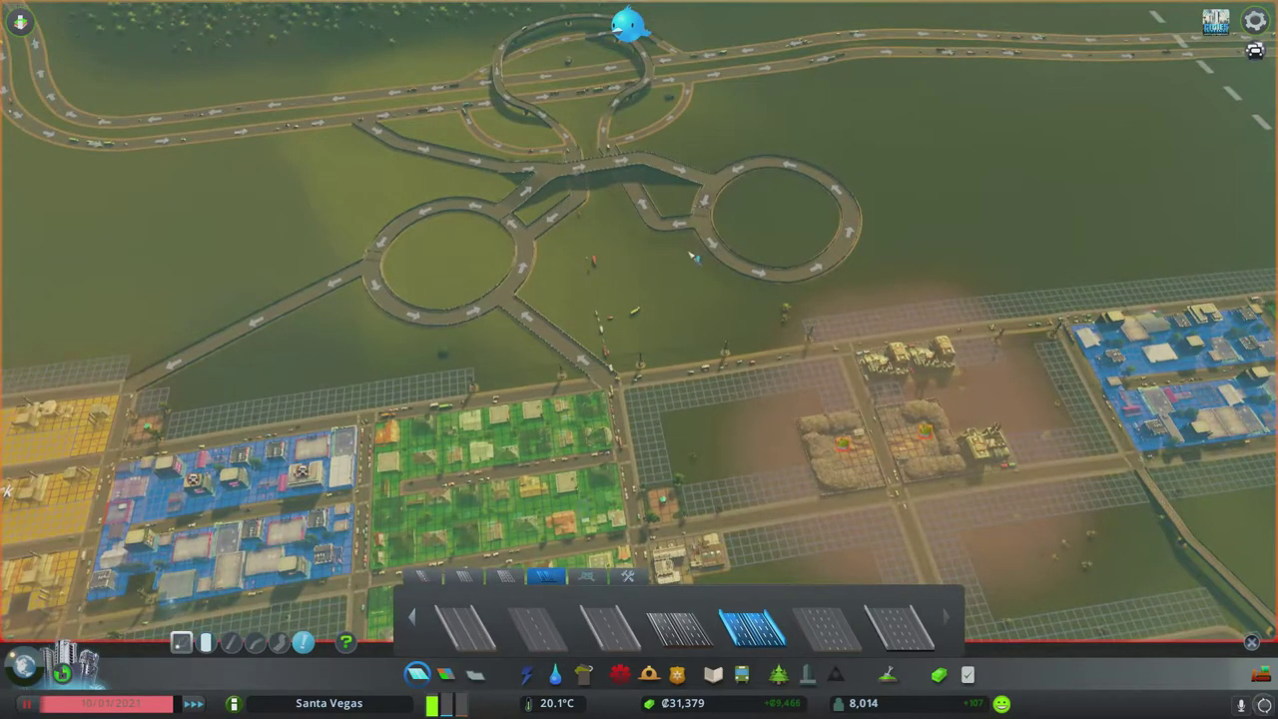
scroll(692, 257, "up", 3)
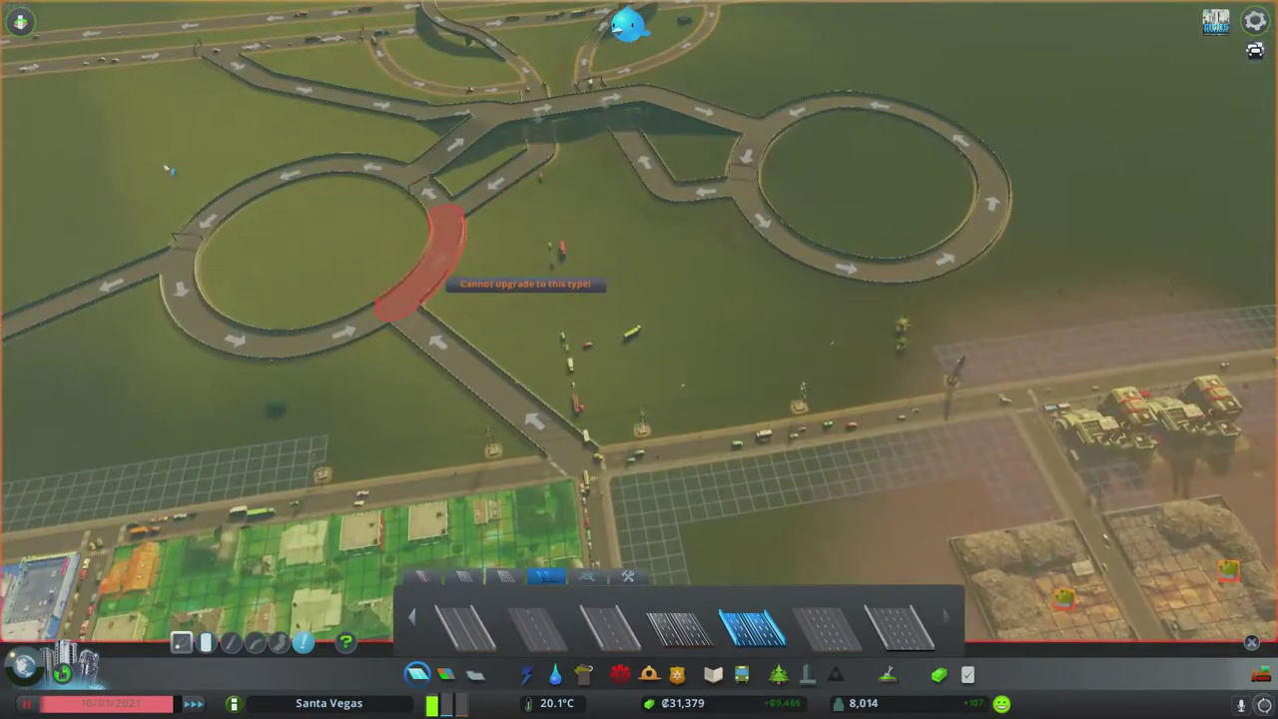
scroll(394, 254, "up", 1)
scroll(355, 186, "down", 3)
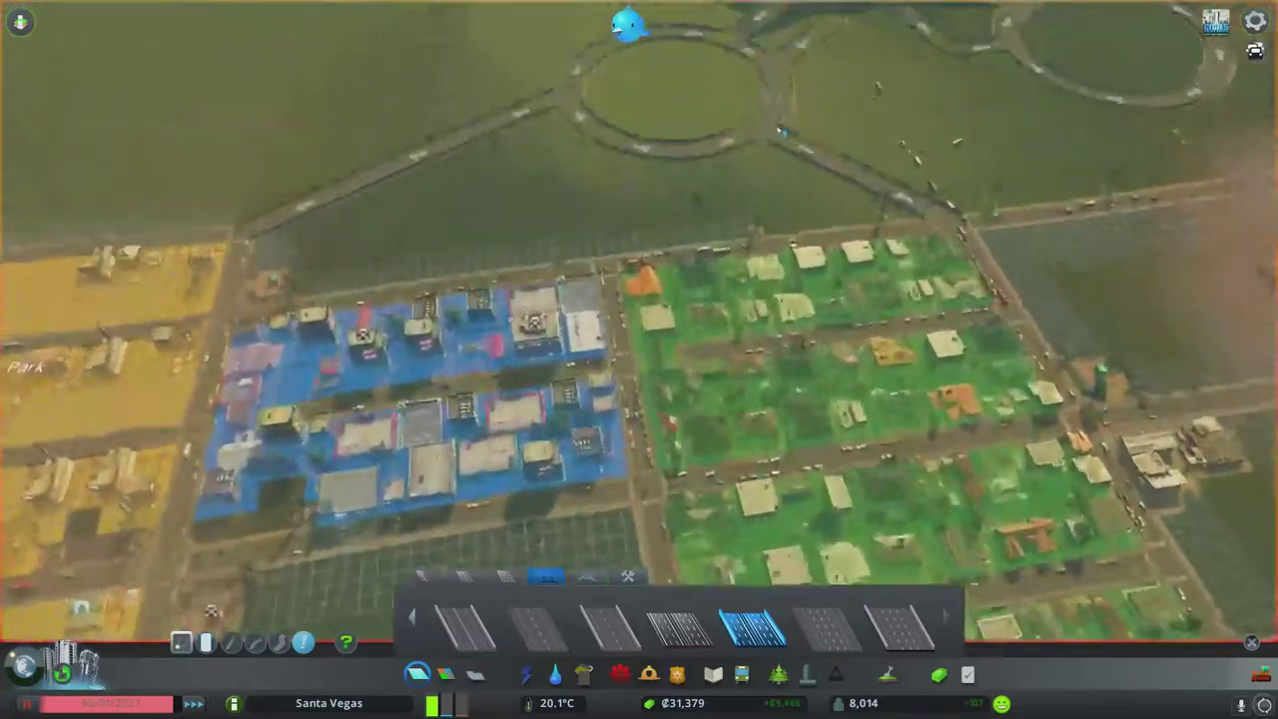
scroll(781, 129, "down", 2)
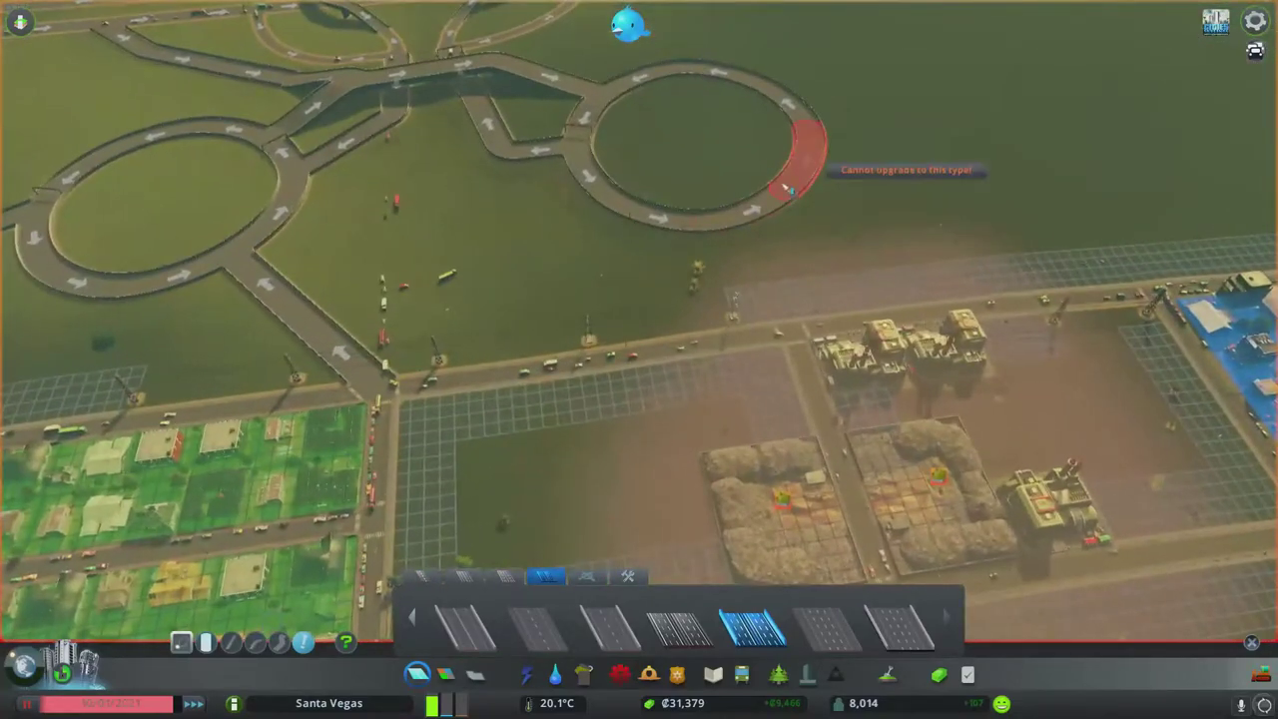
scroll(834, 228, "down", 2)
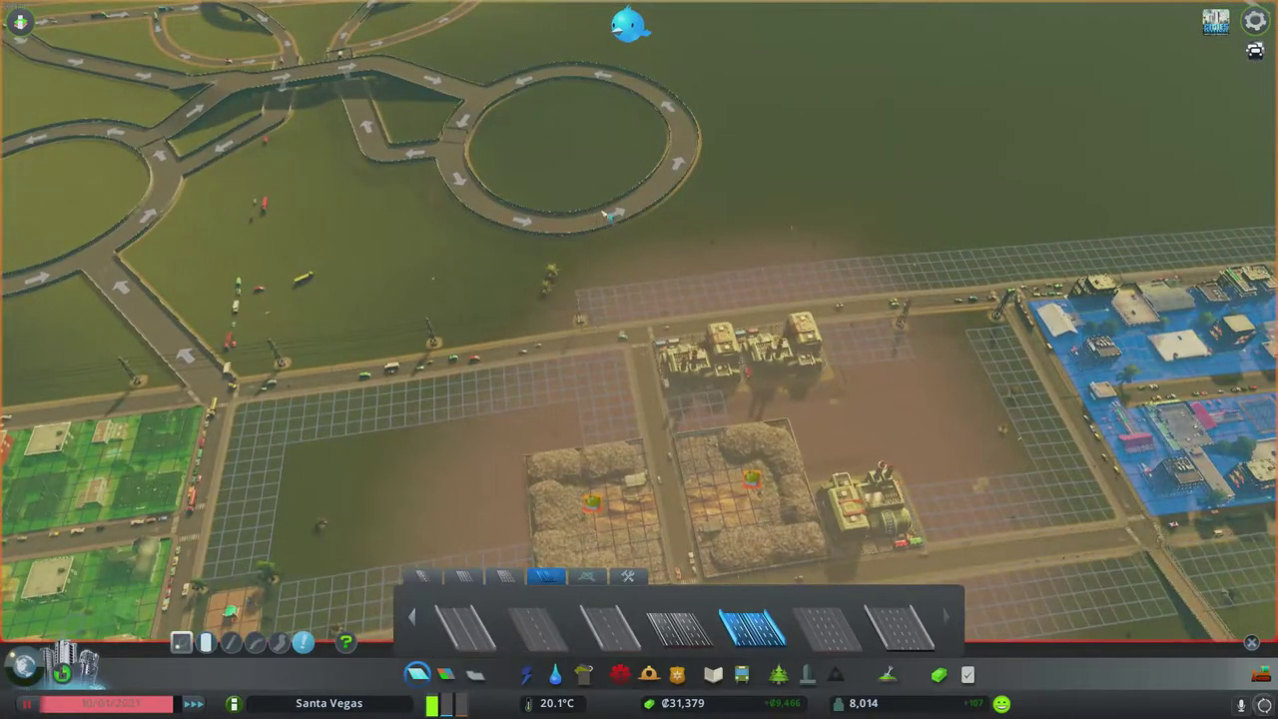
Step: Show Small Roads and the underground layer, revealing the two tunnels beneath the landfill blocks
key("d")
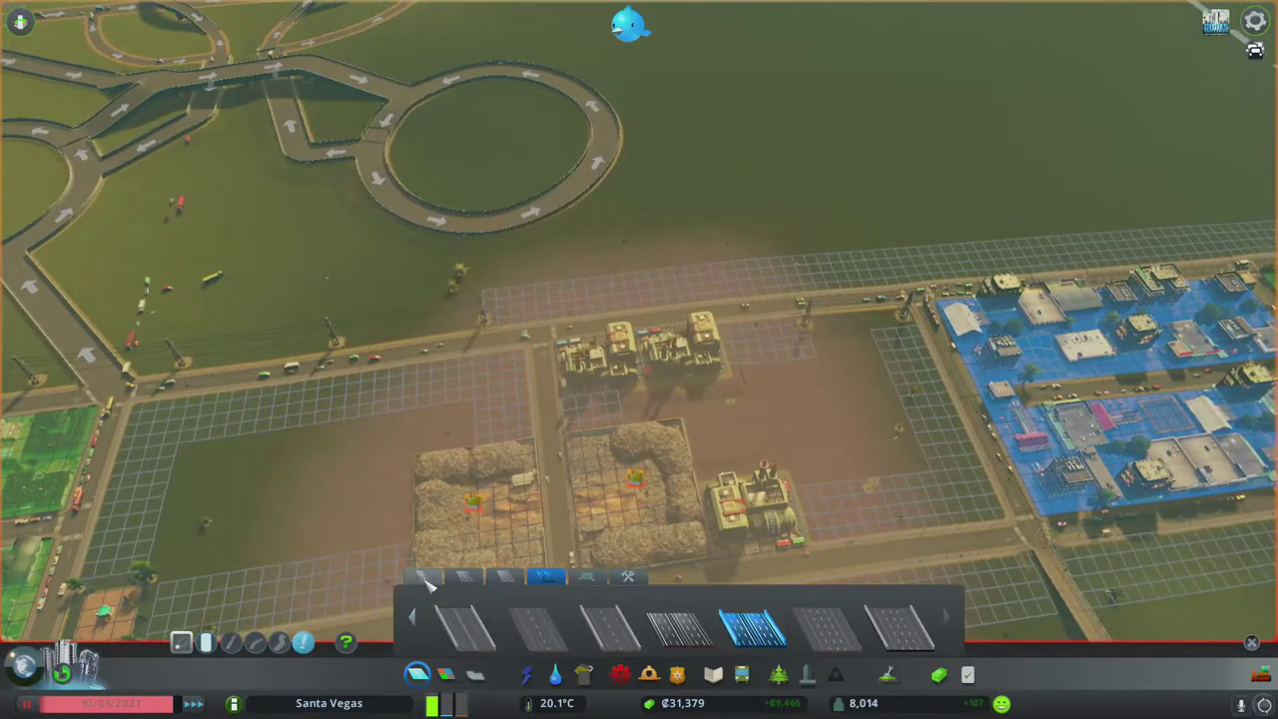
left_click(423, 577)
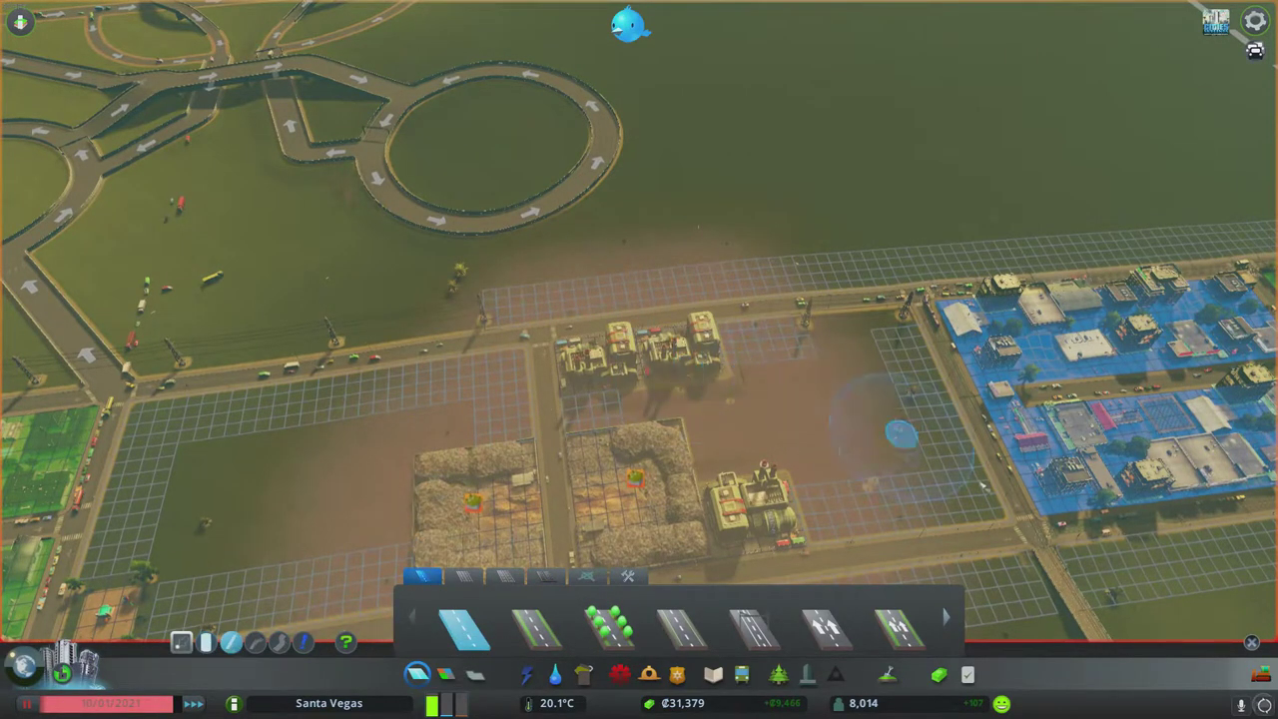
key("Page_Down")
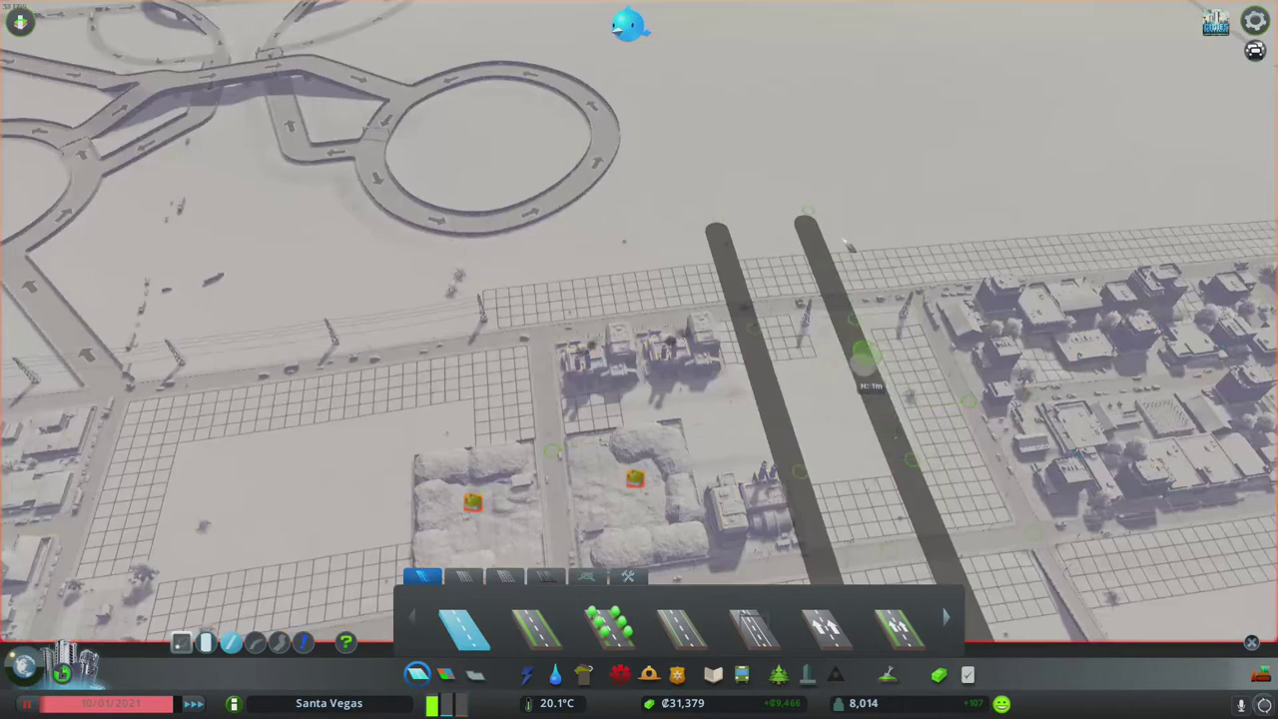
scroll(846, 318, "down", 5)
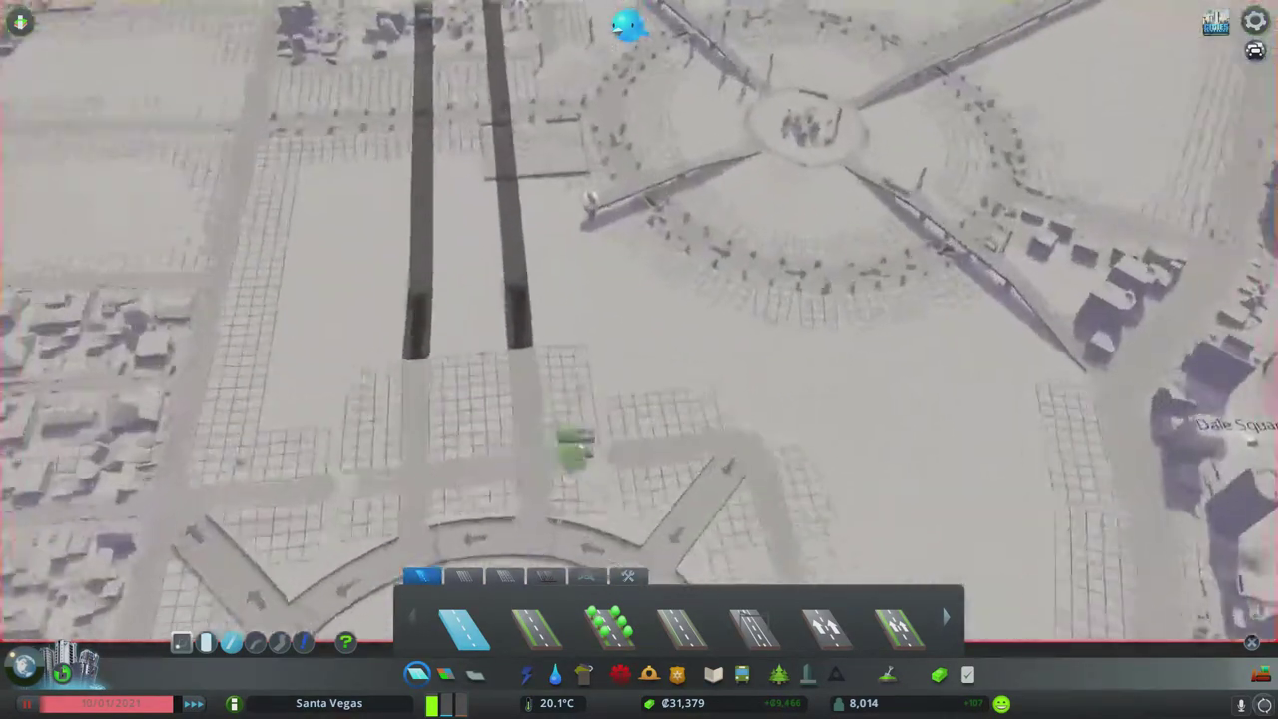
scroll(574, 449, "down", 3)
scroll(687, 391, "up", 3)
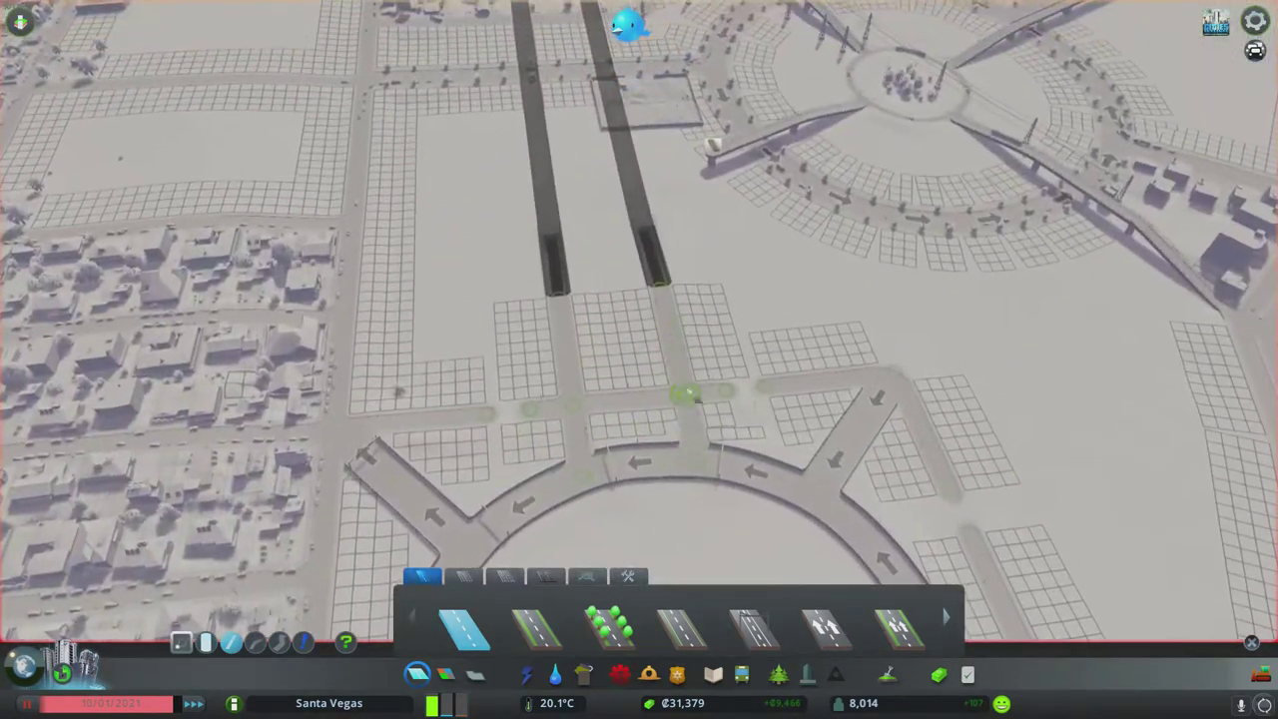
key("w")
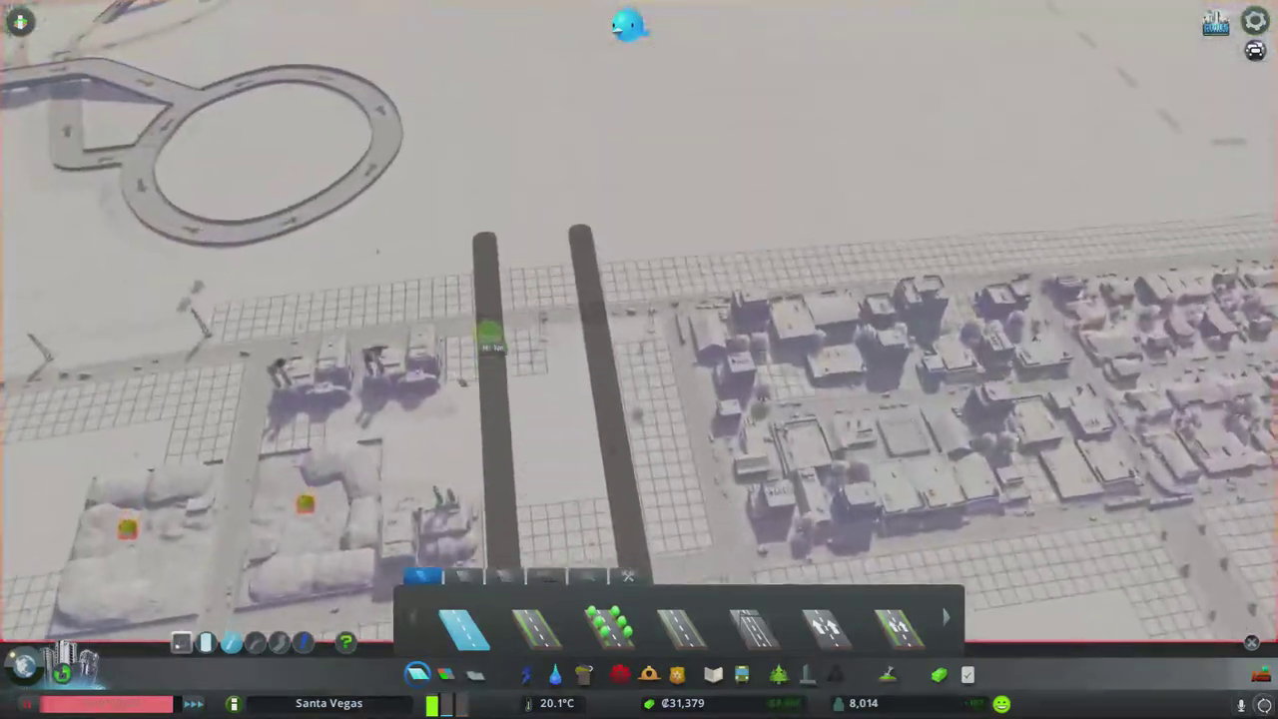
Step: Build a short test stub road off the right roundabout, then bulldoze it
key("w")
left_click(413, 329)
key("Page_Down")
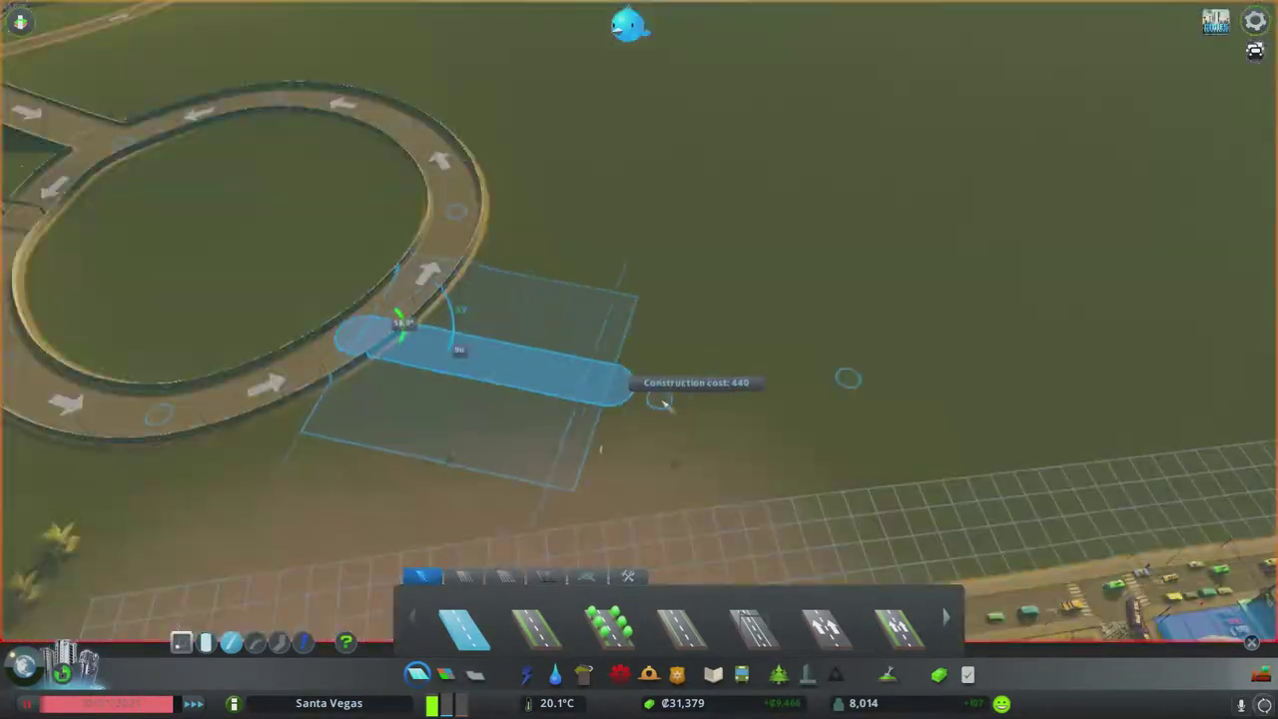
left_click(659, 400)
right_click(699, 330)
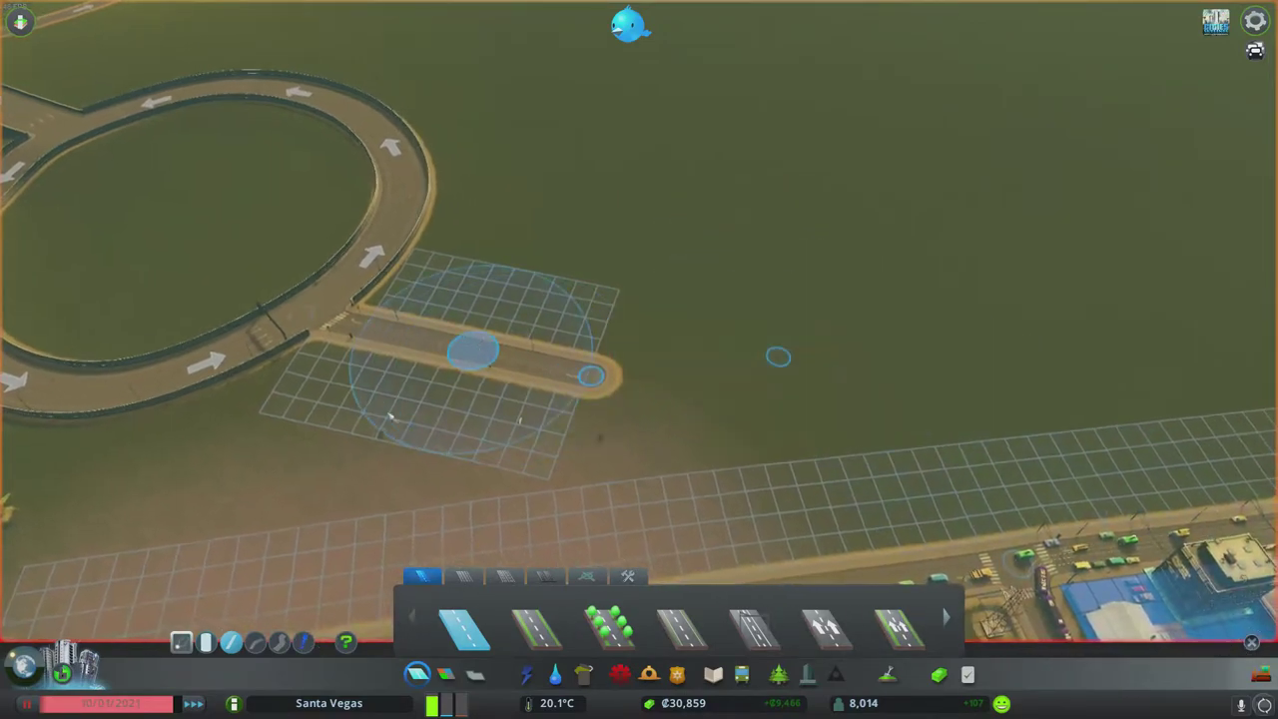
scroll(769, 357, "up", 2)
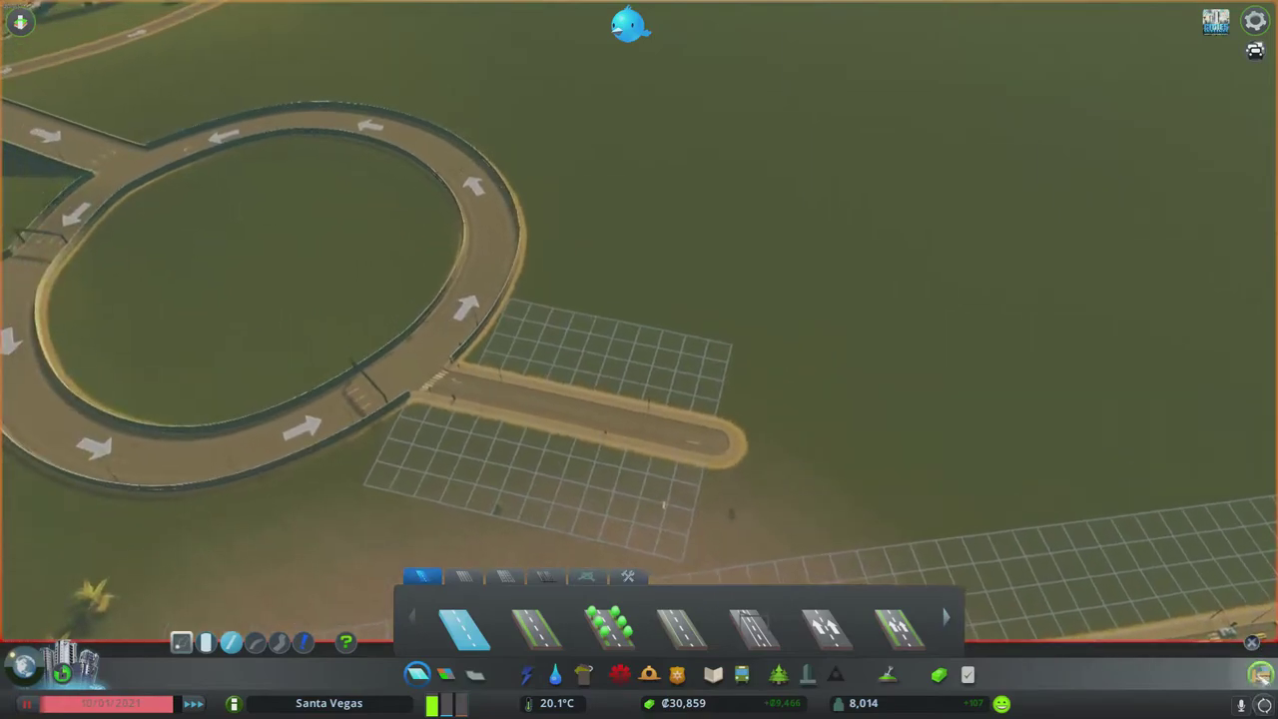
key("b")
left_click(662, 429)
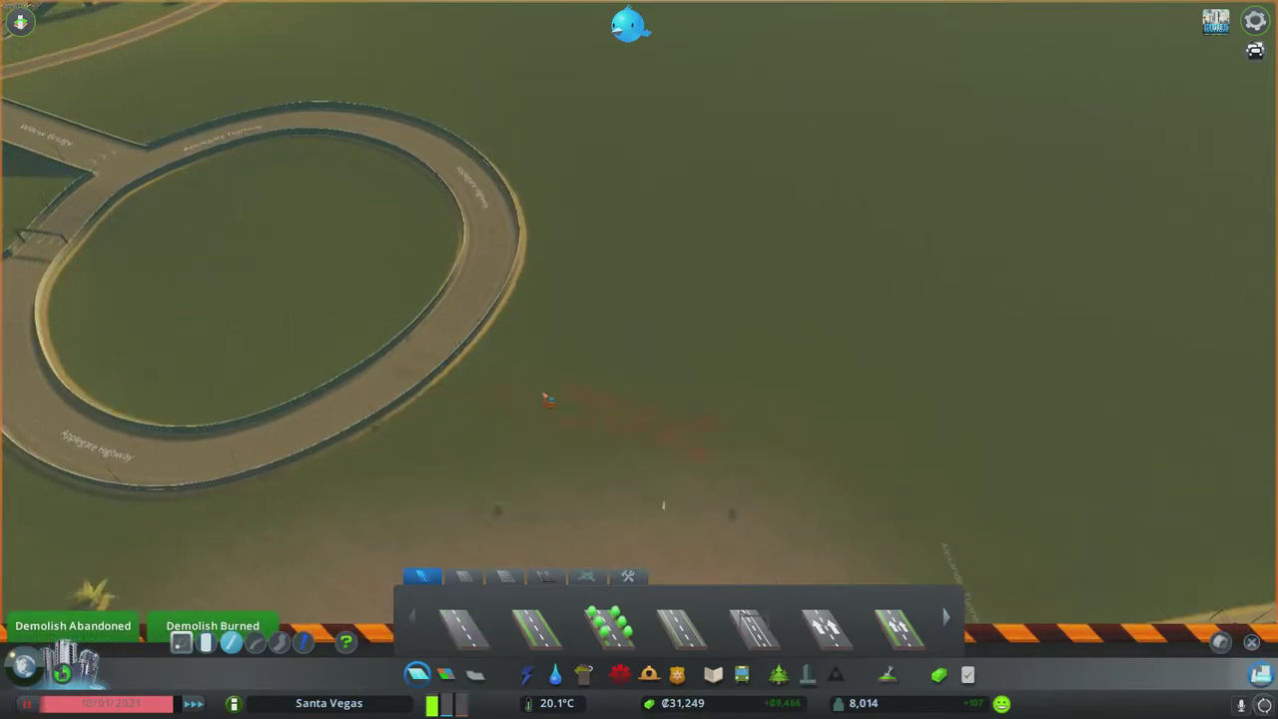
Step: In underground view, draw ramps from both tunnel ends up to the right roundabout
left_click(417, 673)
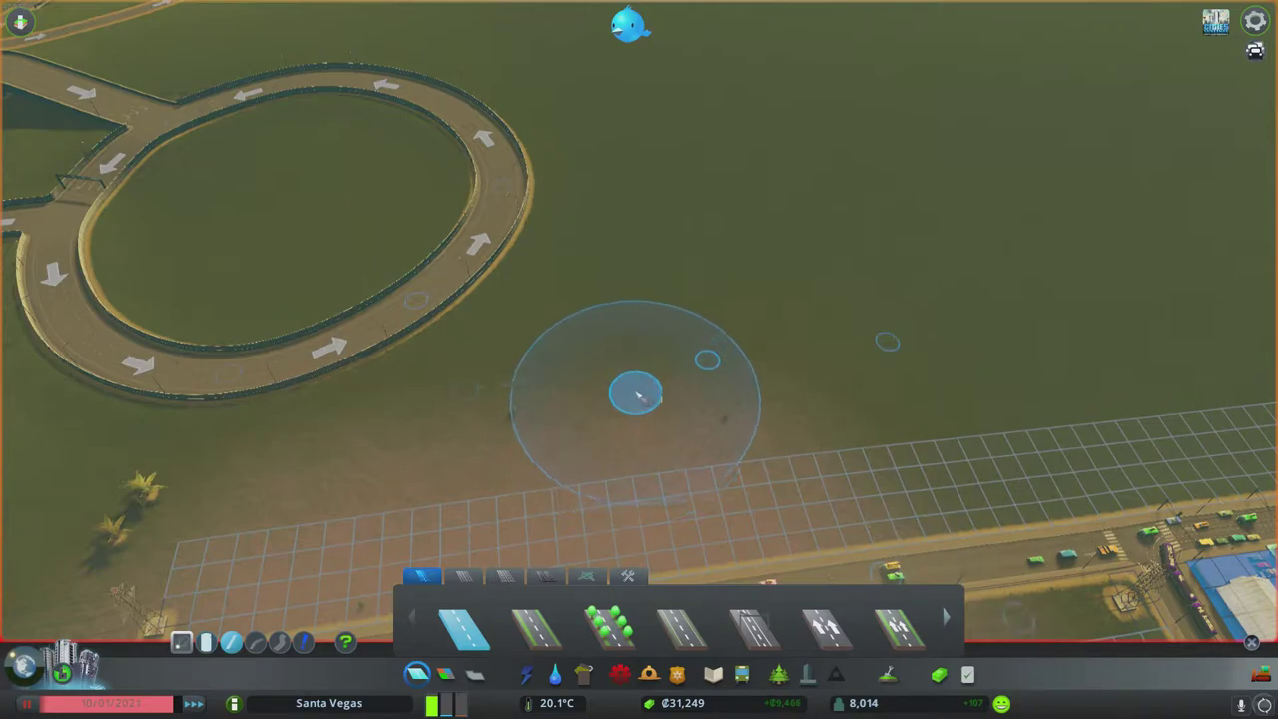
key("Page_Down")
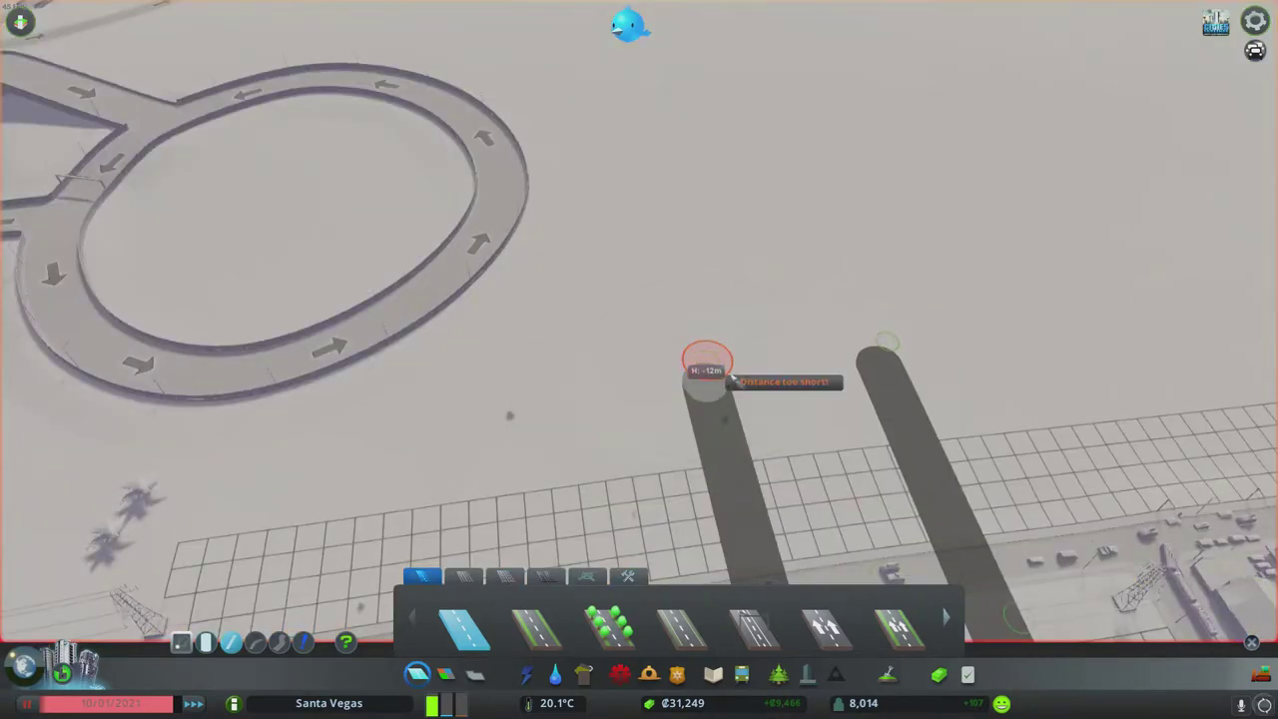
left_click(724, 374)
left_click(430, 291)
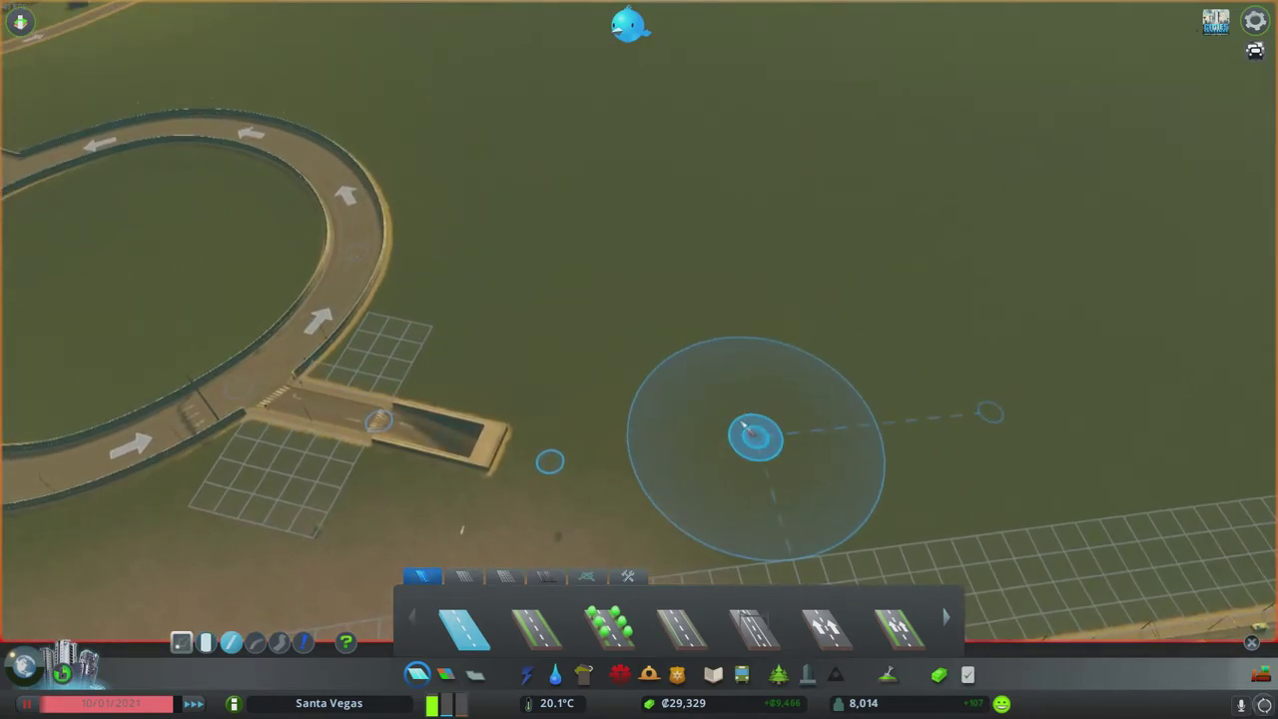
key("Page_Down")
left_click(755, 435)
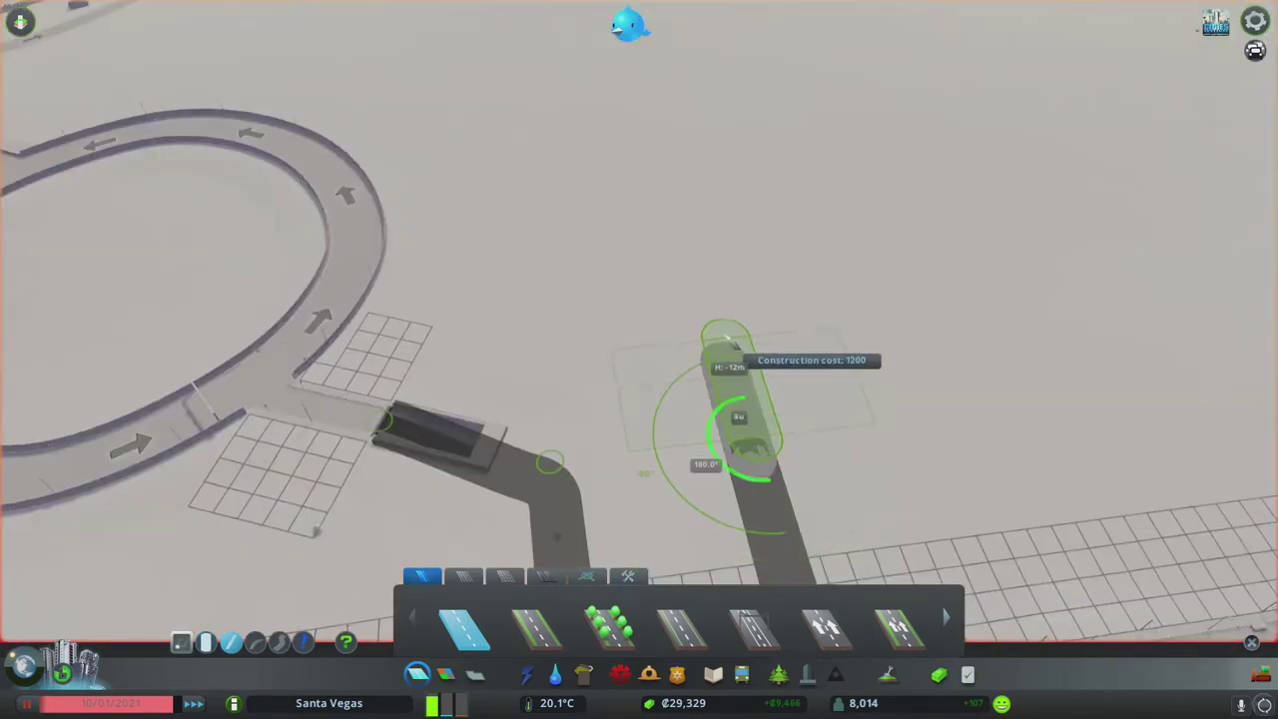
left_click(700, 261)
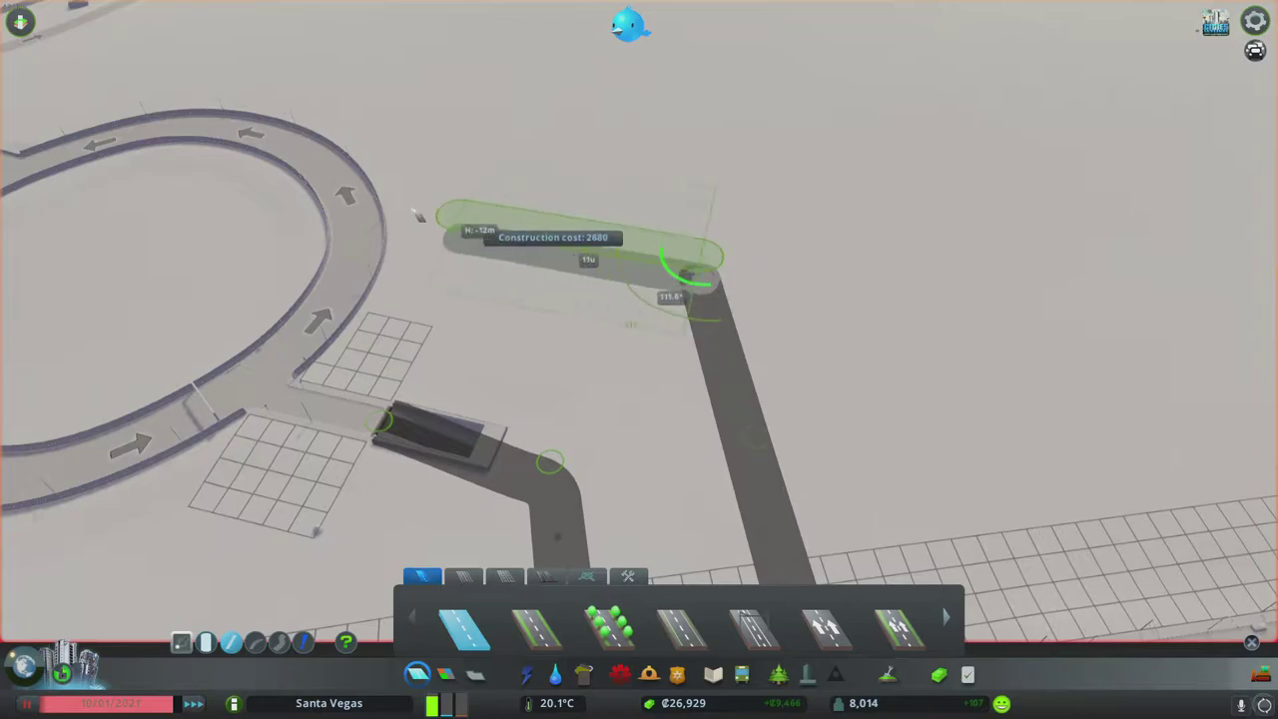
left_click(352, 255)
scroll(639, 359, "down", 5)
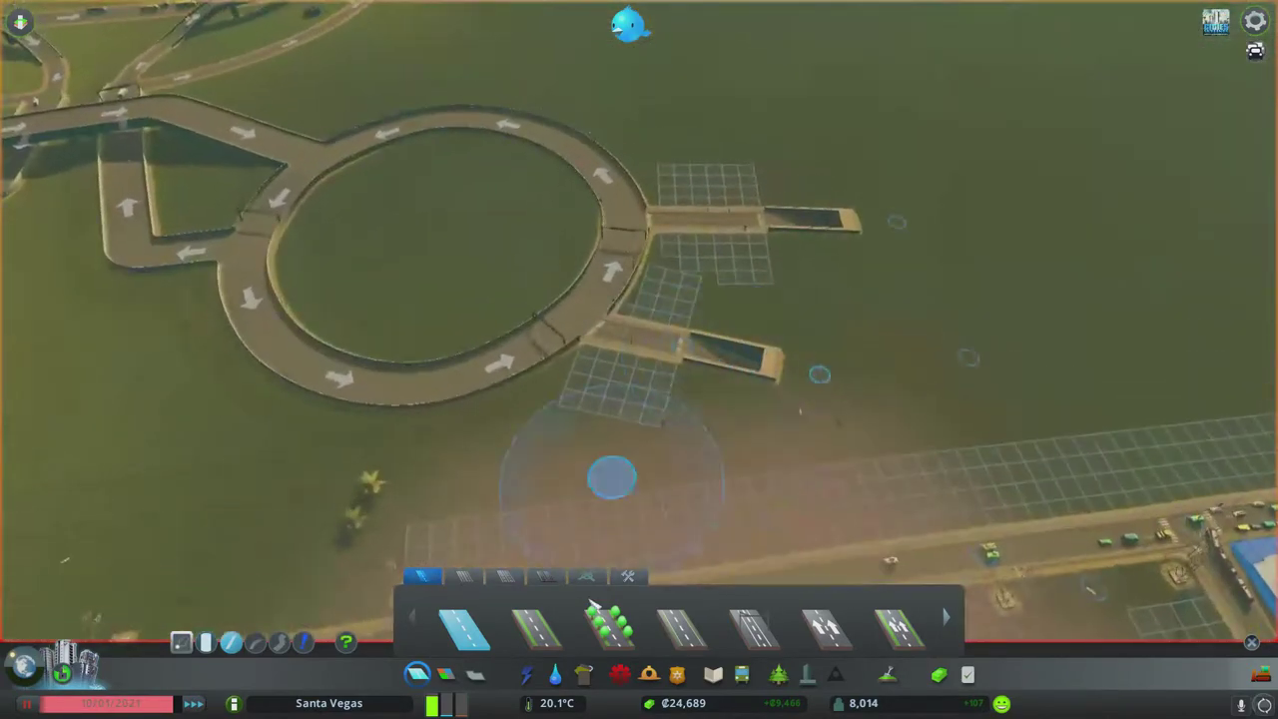
Step: Upgrade the first ramp and four underground tunnel sections to motorway
left_click(547, 577)
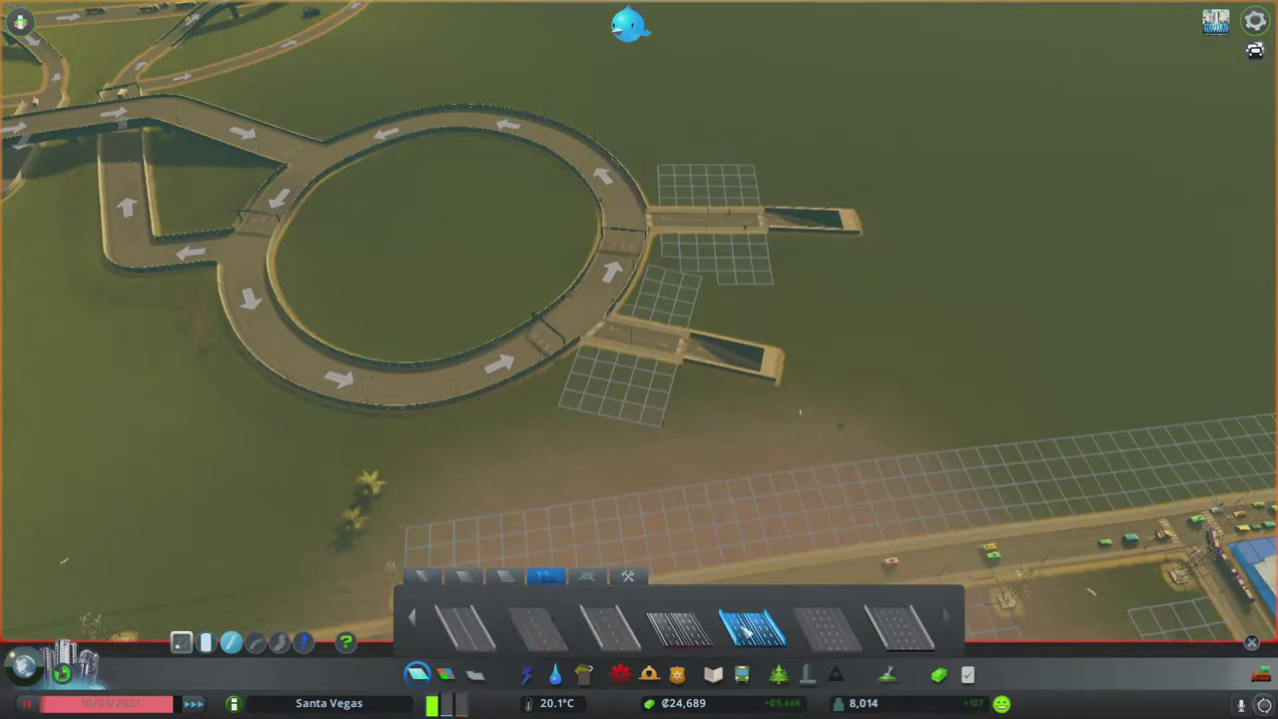
left_click(667, 352)
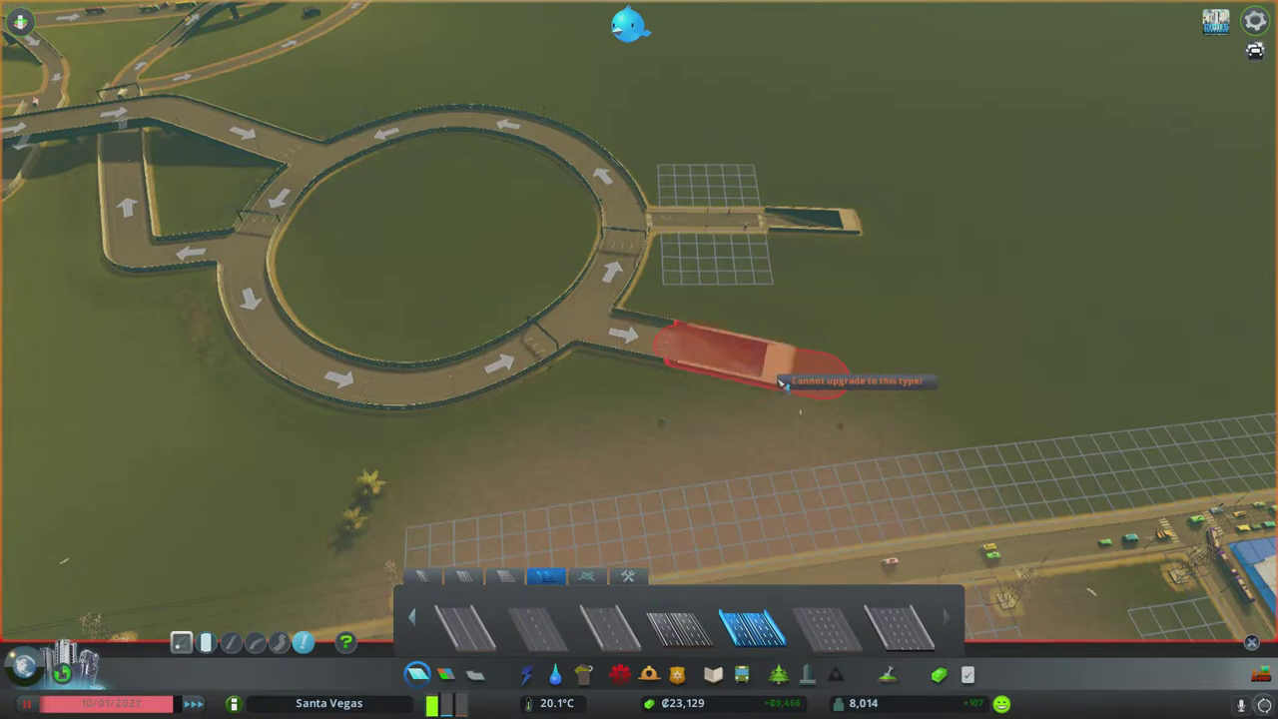
key("Page_Down")
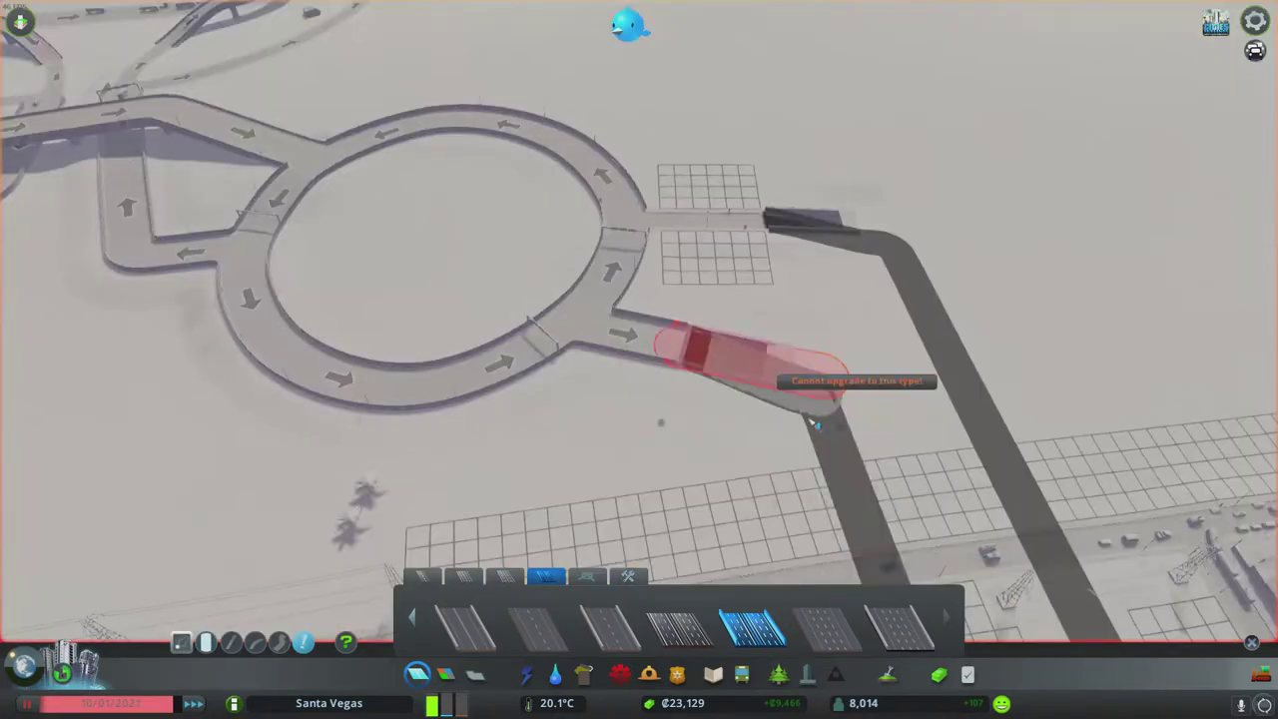
left_click(813, 422)
scroll(674, 377, "down", 3)
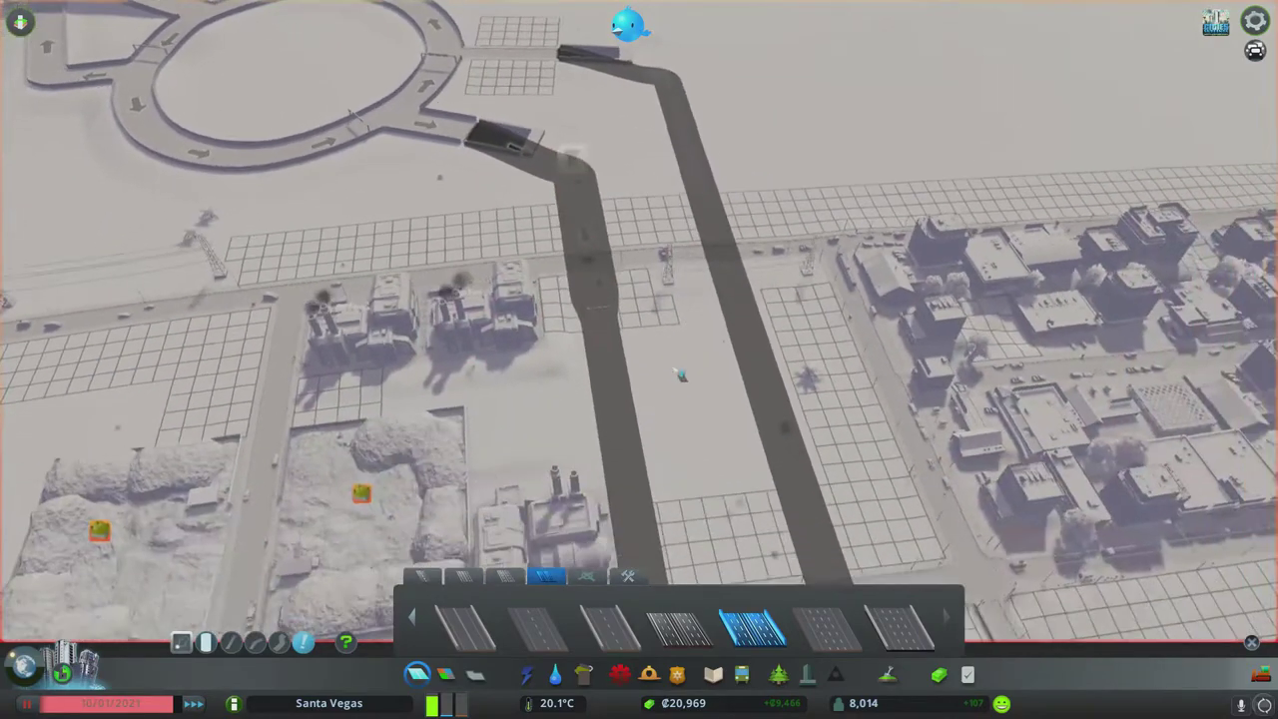
left_click(609, 369)
scroll(609, 370, "down", 3)
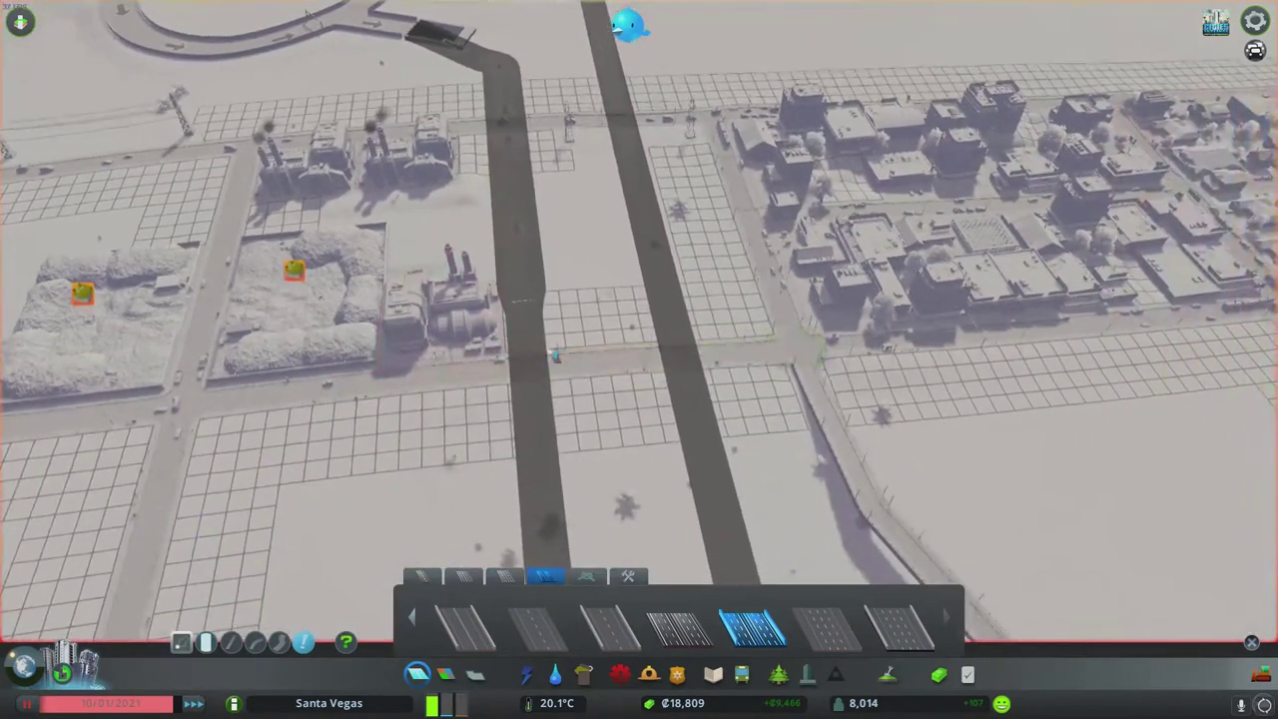
left_click(555, 356)
scroll(555, 356, "down", 3)
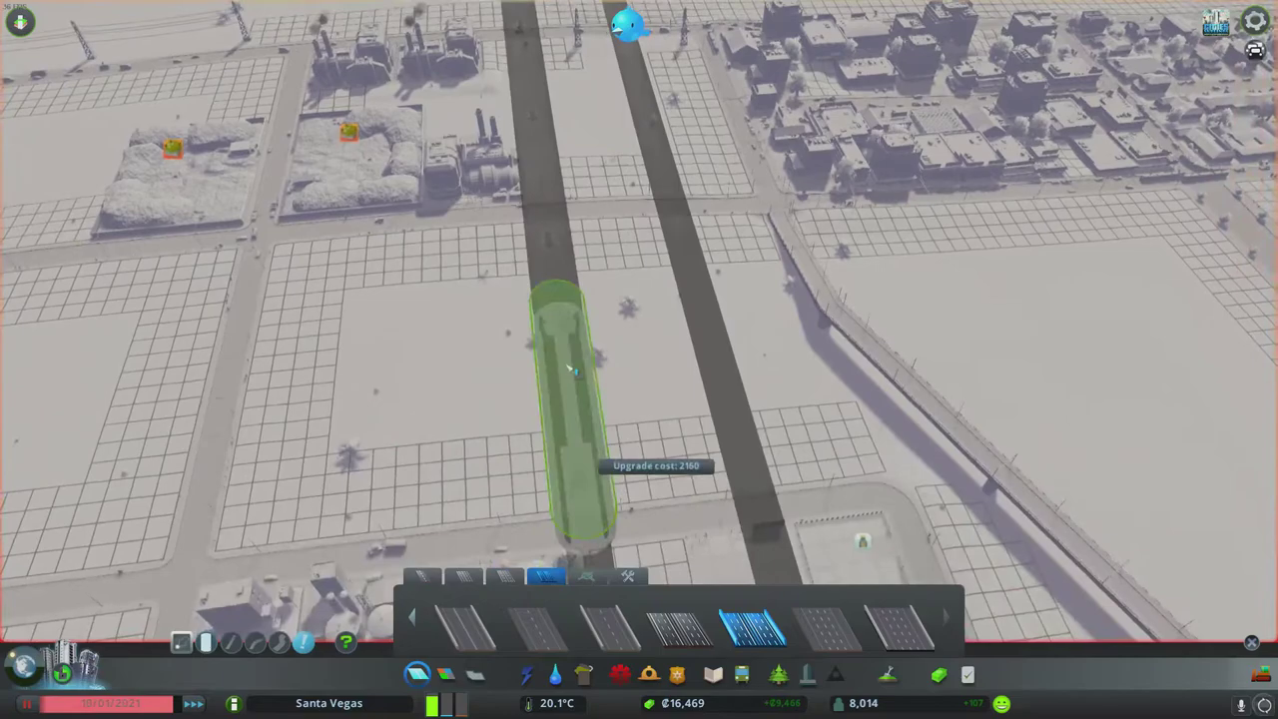
left_click(571, 370)
scroll(571, 399, "down", 3)
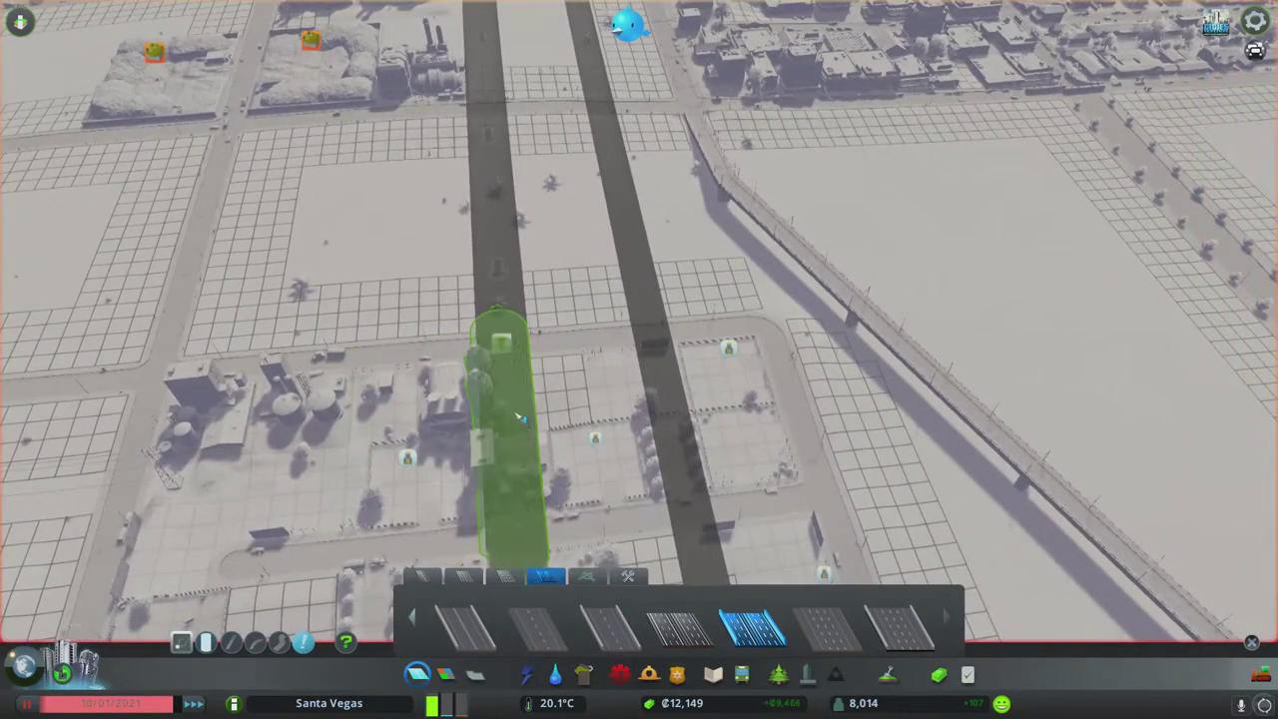
Step: Upgrade further left and right ramp segments near Potatoe Plains until funds run out
left_click(519, 417)
scroll(520, 417, "down", 3)
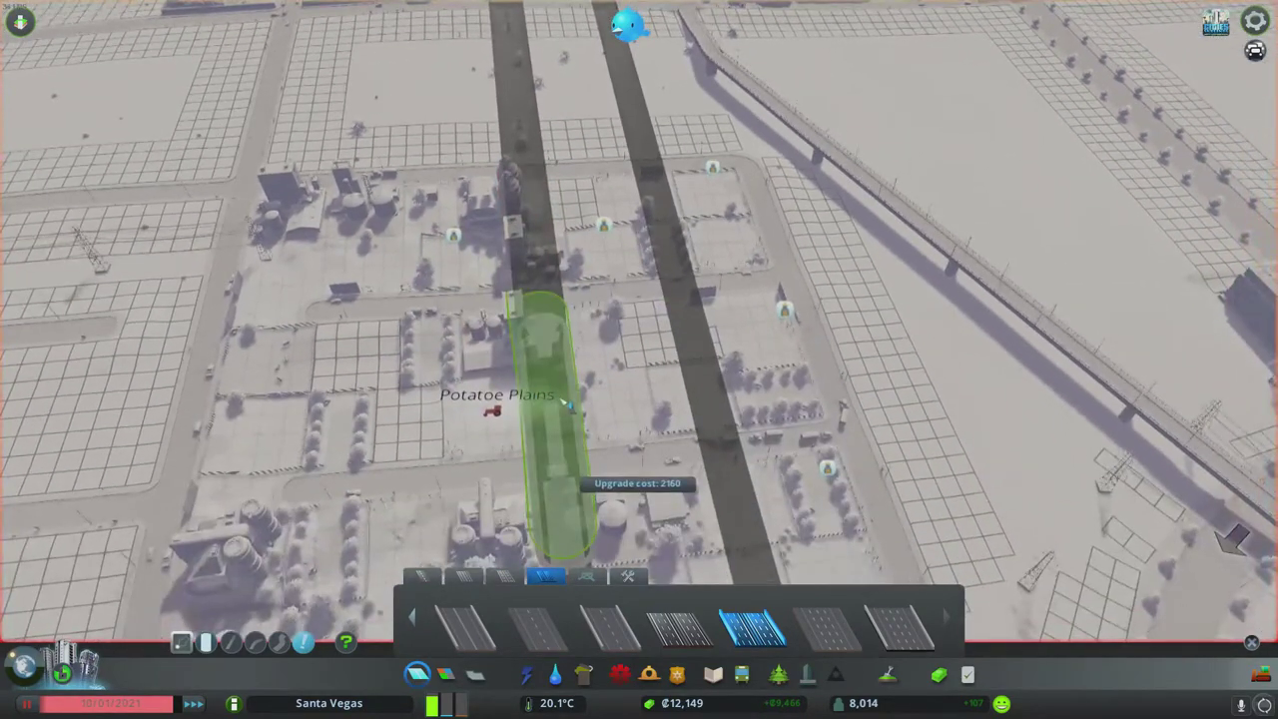
left_click(567, 404)
scroll(567, 404, "down", 3)
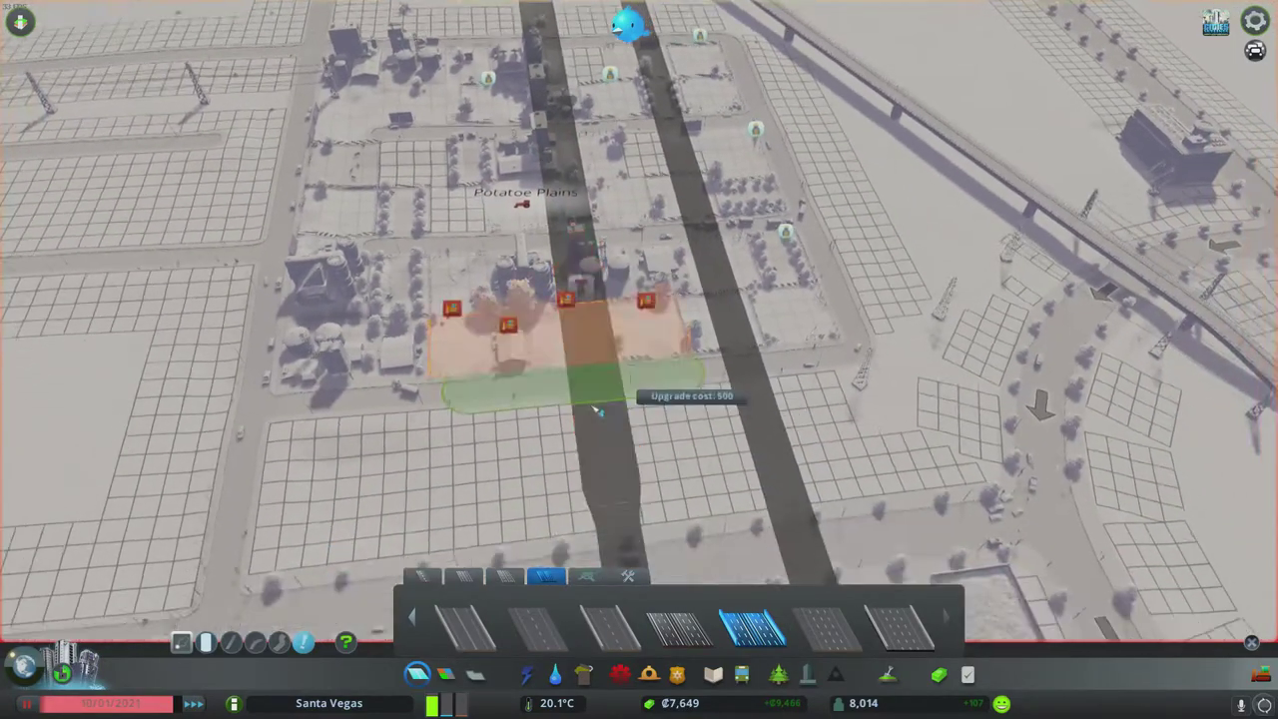
key("s")
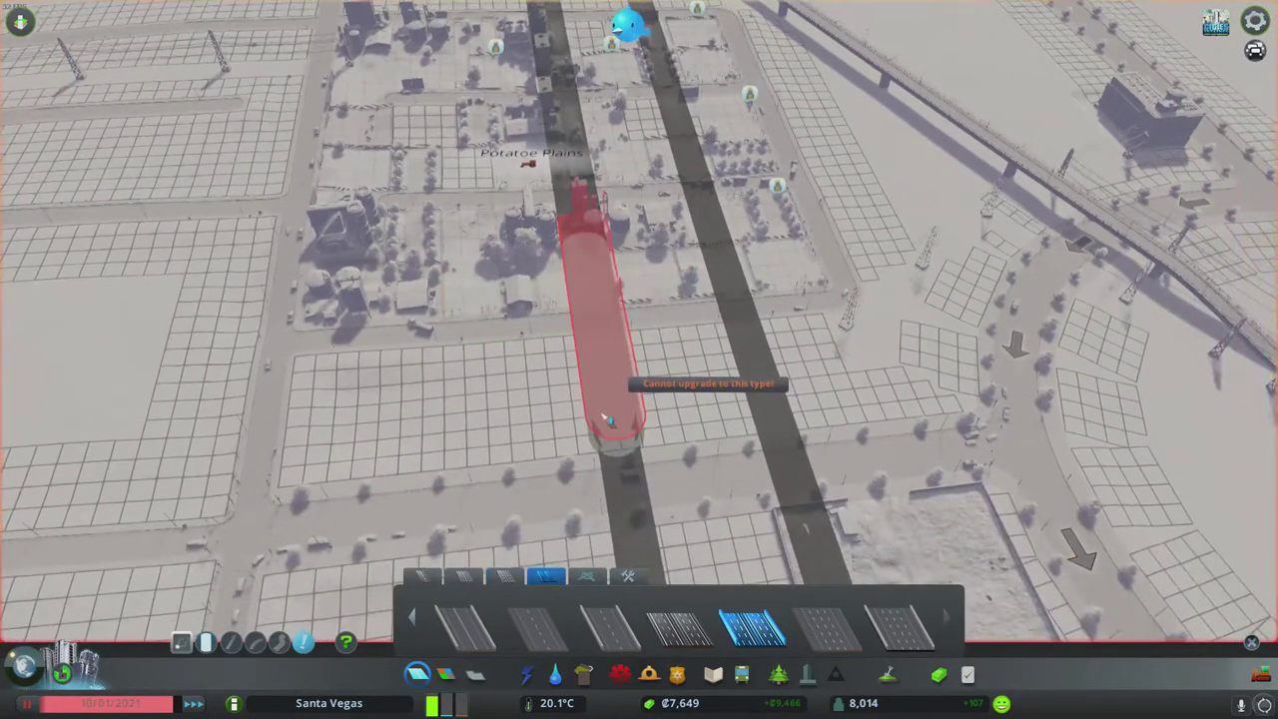
key("s")
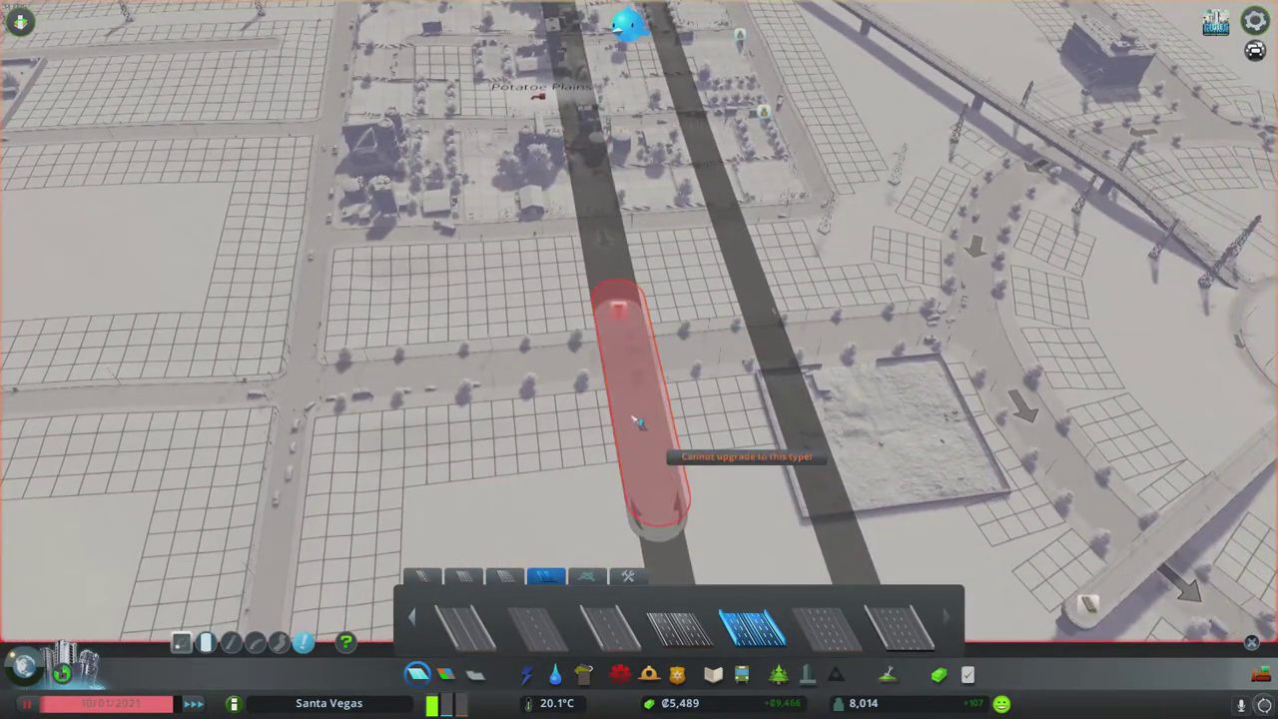
key("s")
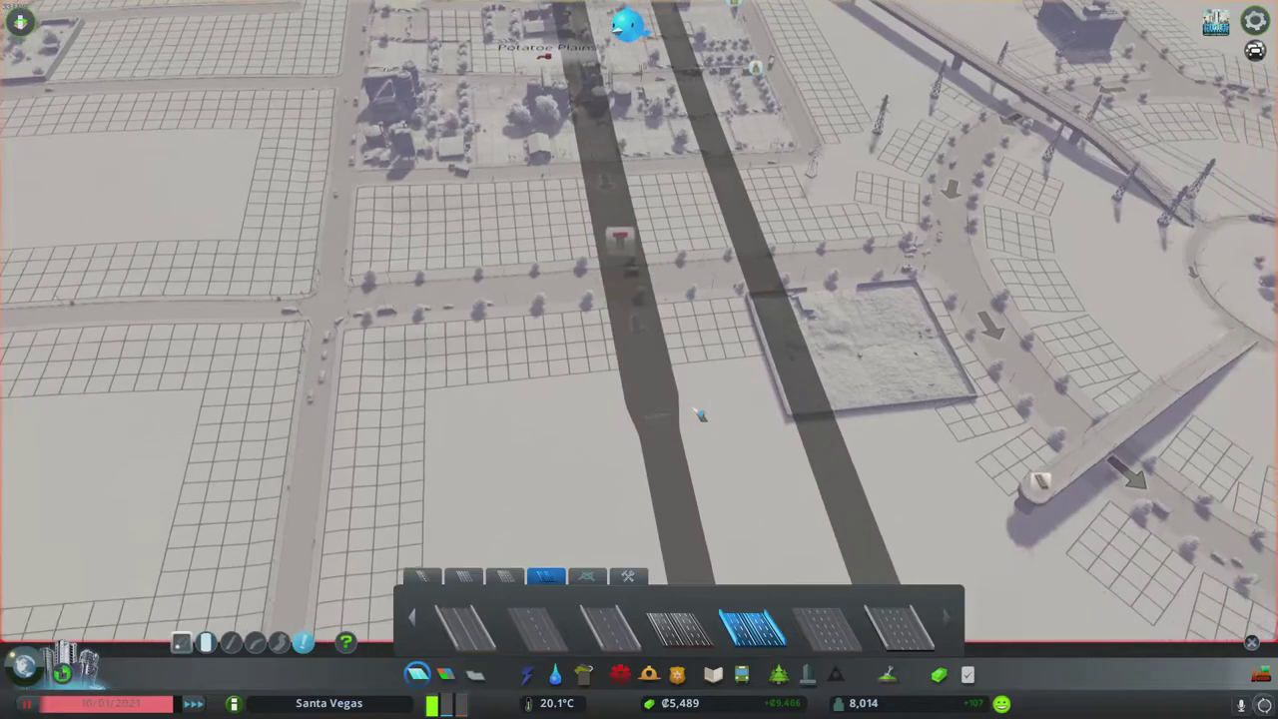
key("s")
left_click(624, 372)
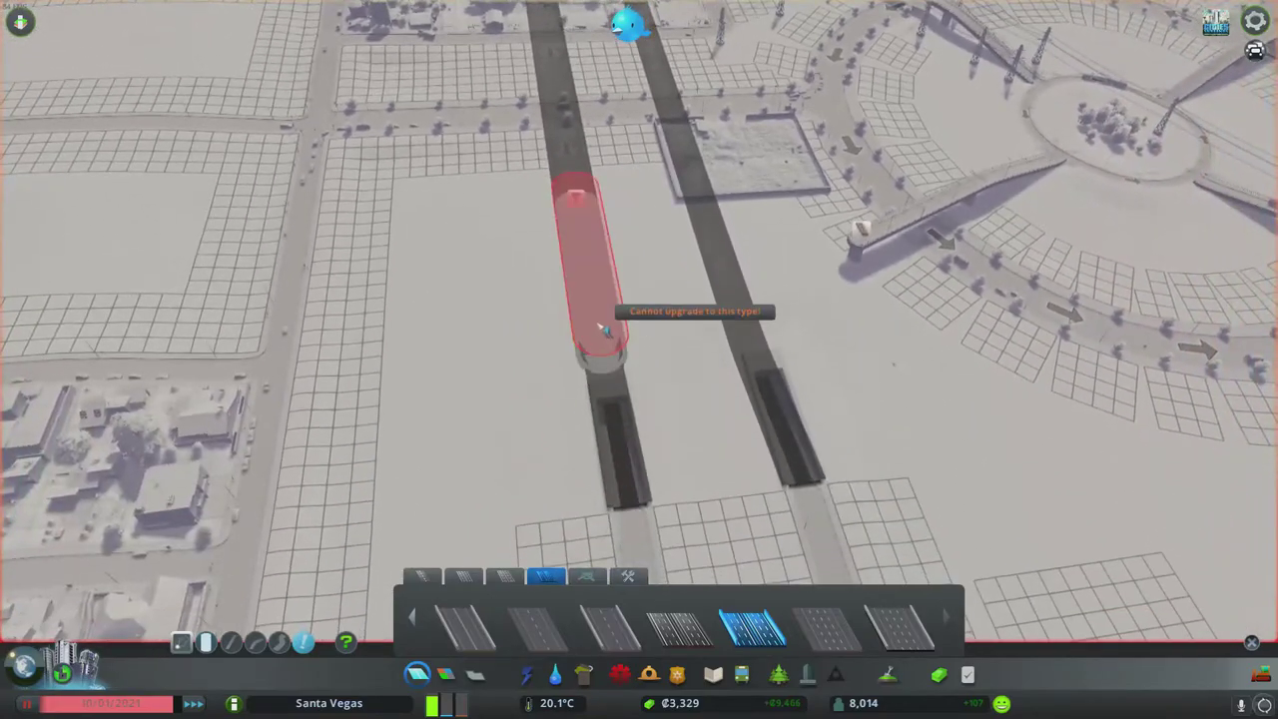
key("s")
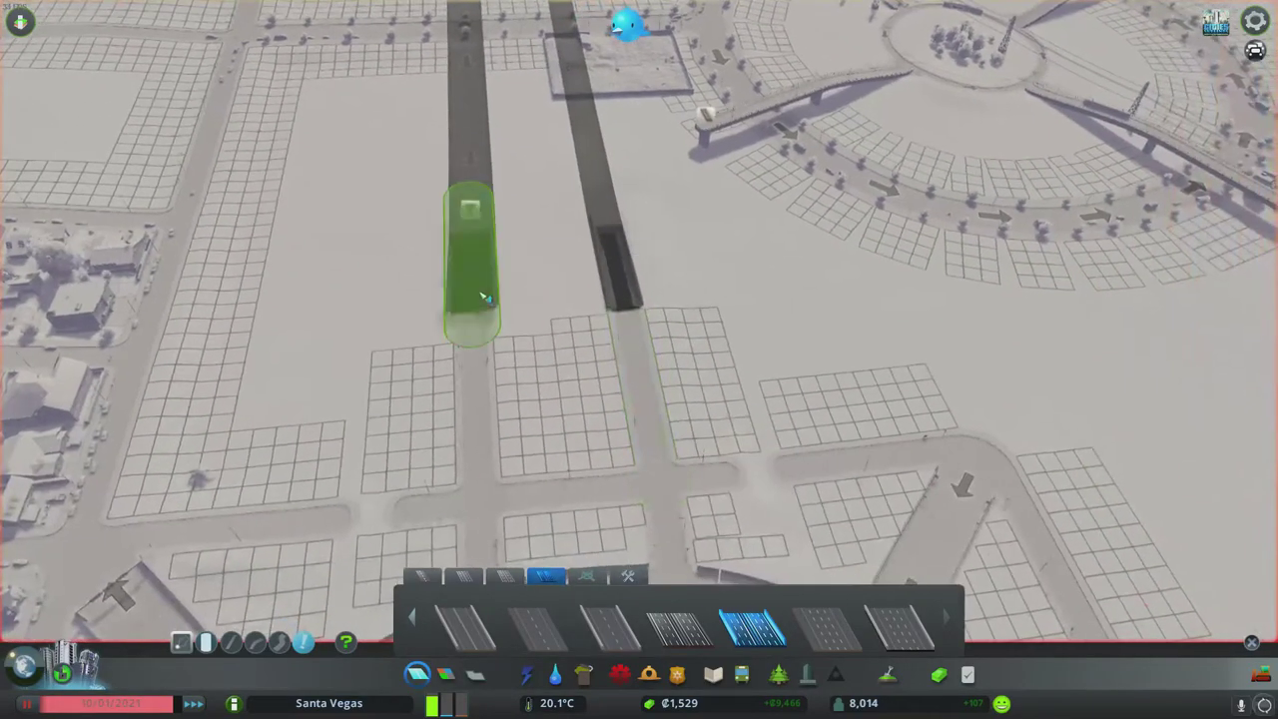
left_click(479, 300)
key("s")
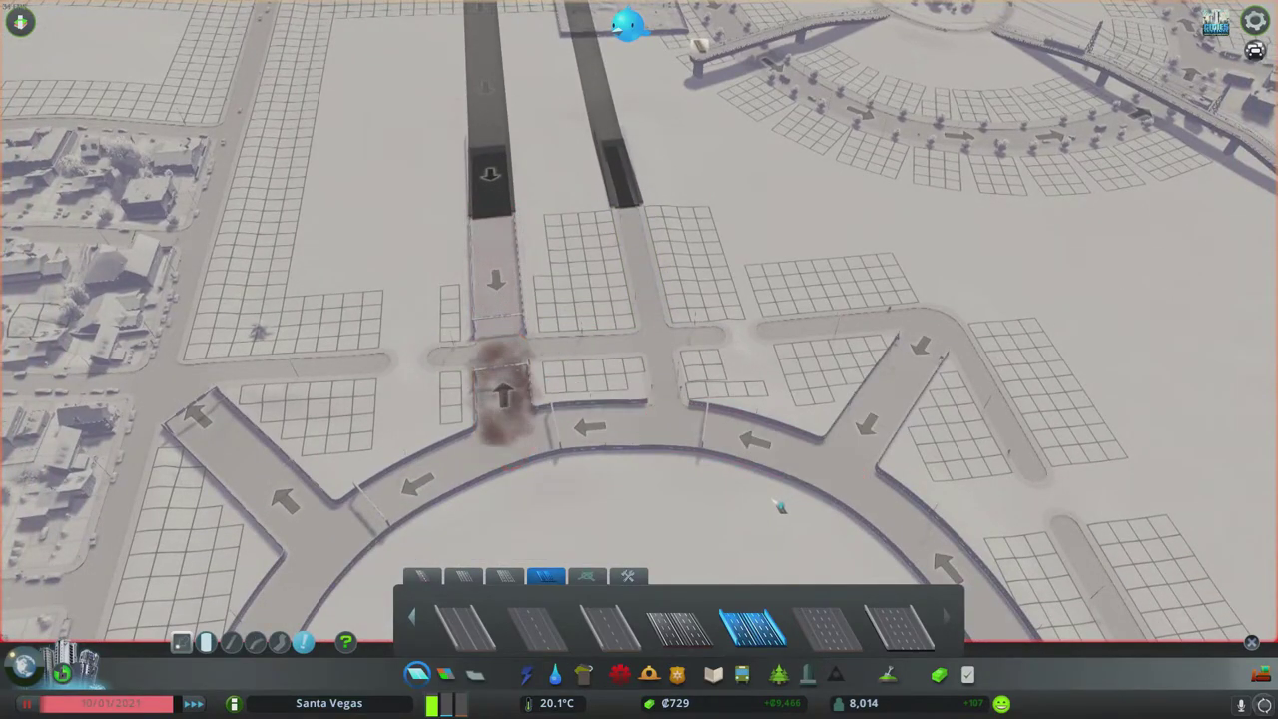
scroll(746, 488, "up", 2)
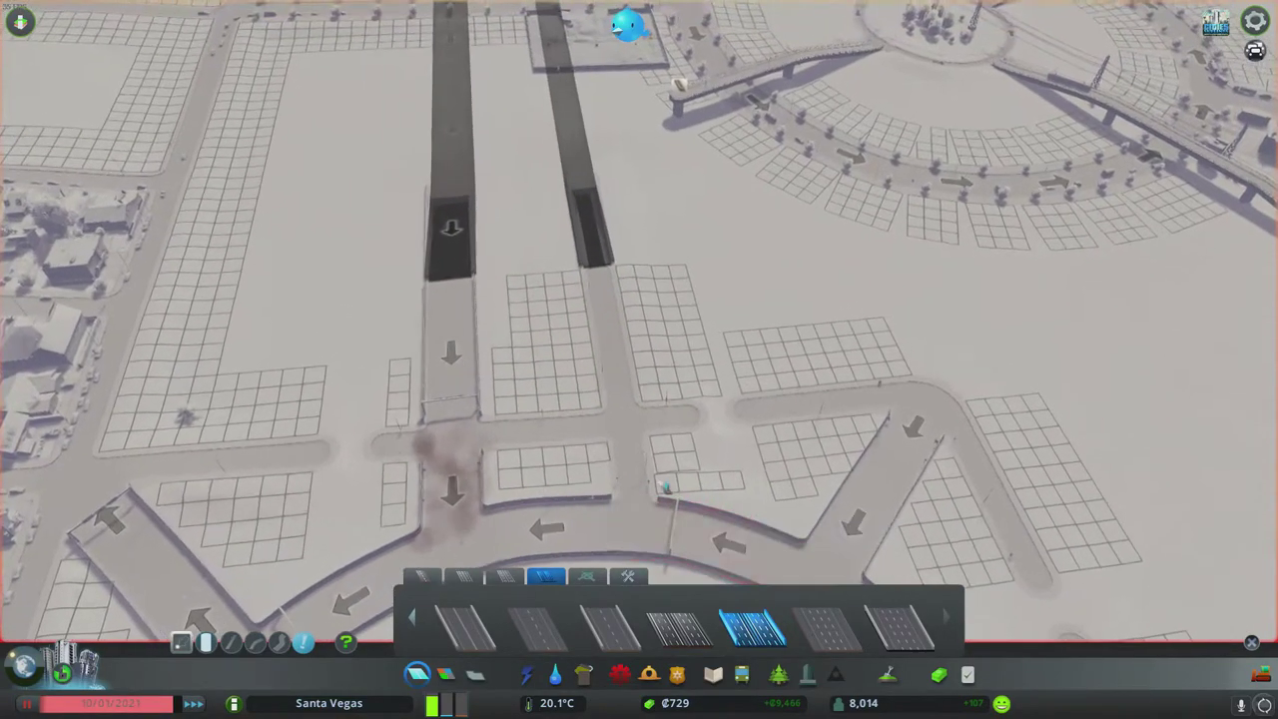
left_click(647, 455)
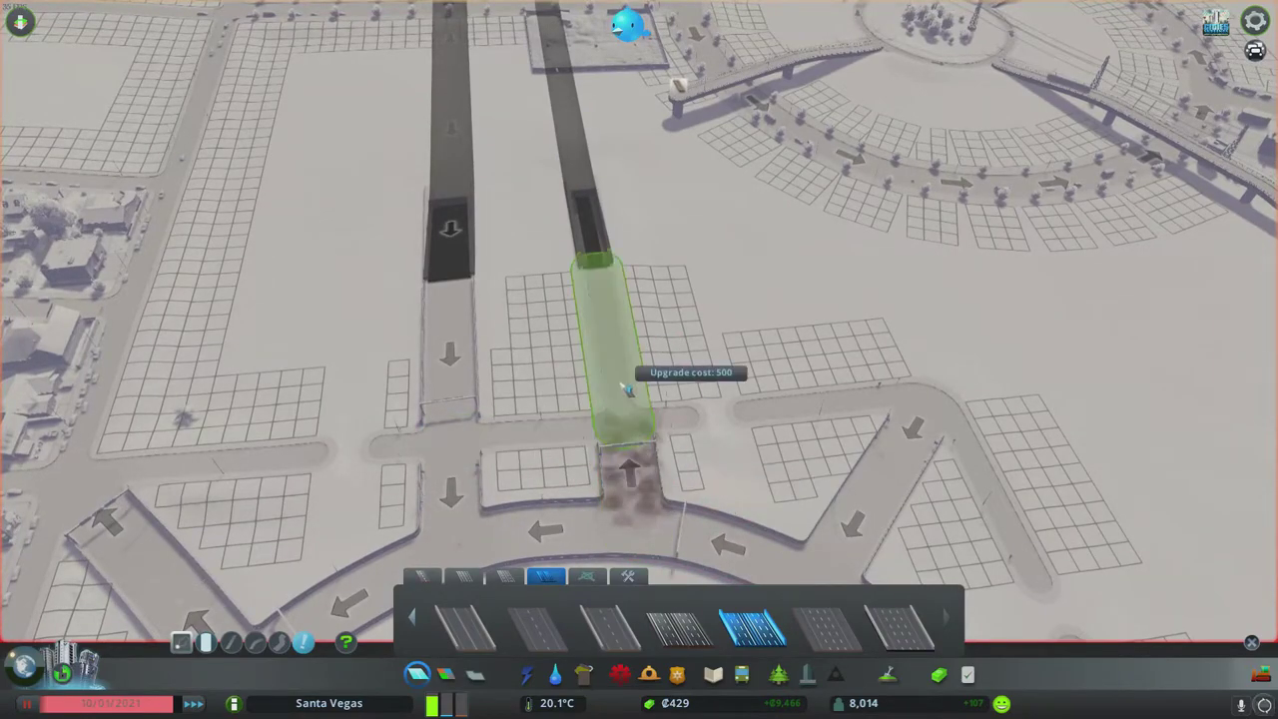
key("s")
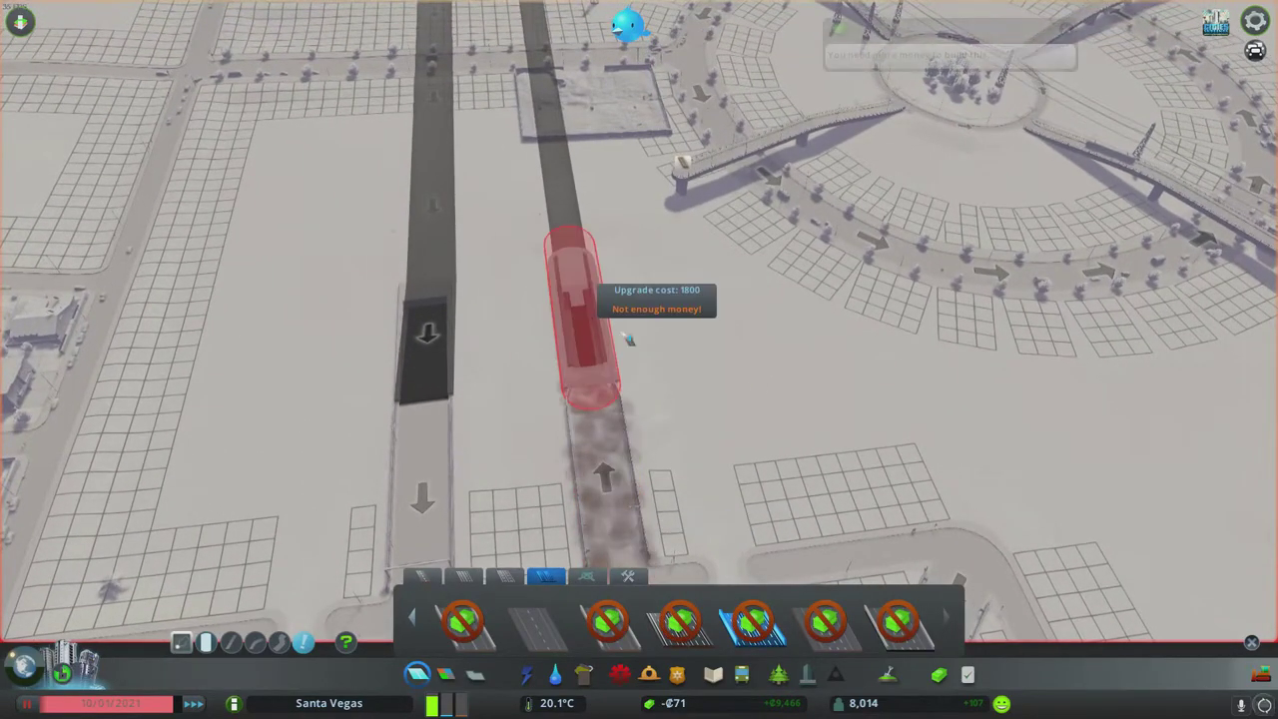
left_click(629, 339)
scroll(629, 340, "down", 2)
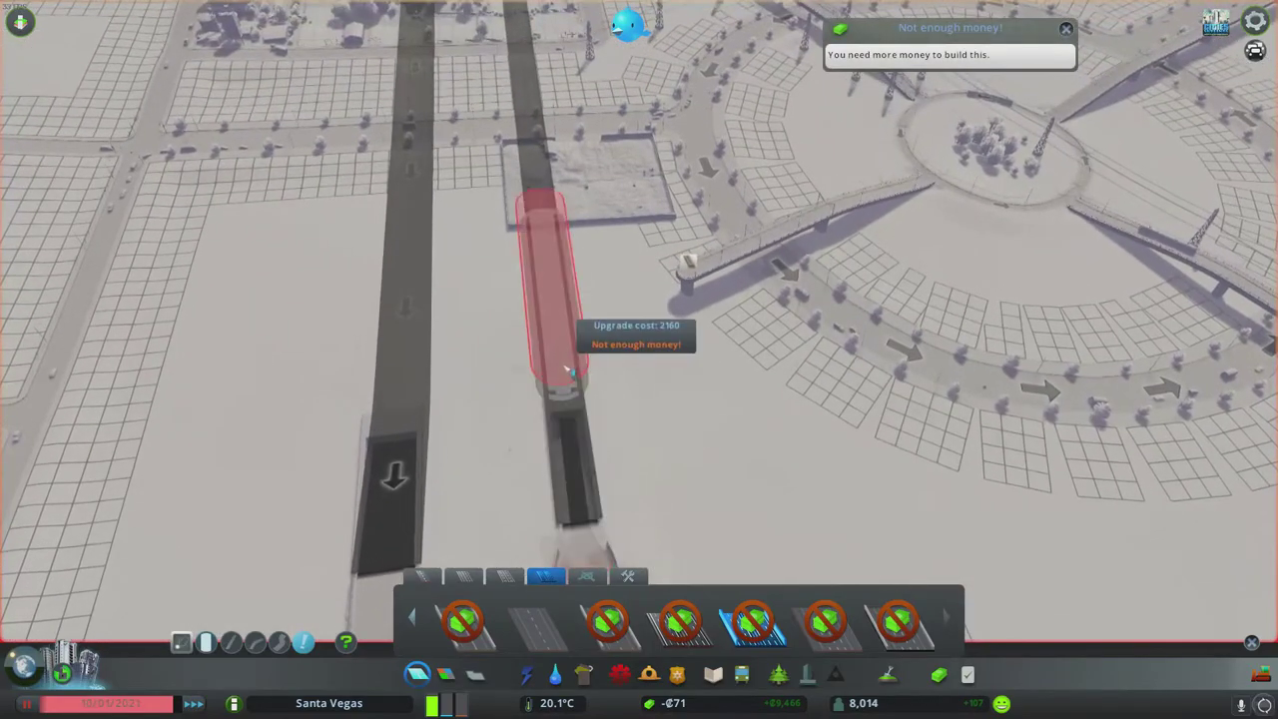
scroll(569, 369, "down", 3)
scroll(569, 369, "down", 3)
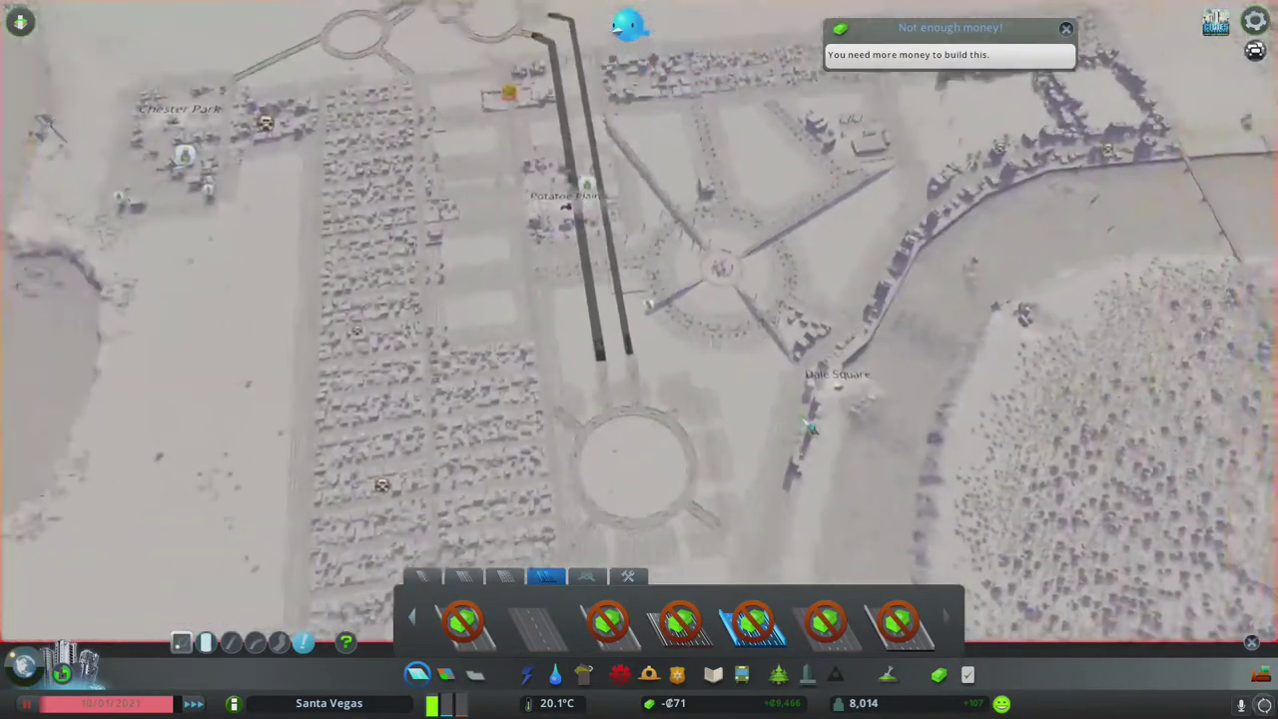
scroll(569, 369, "down", 2)
Step: Unpause the game, clear the road overlay, and frame the two-roundabout motorway interchange
key("s")
key("space")
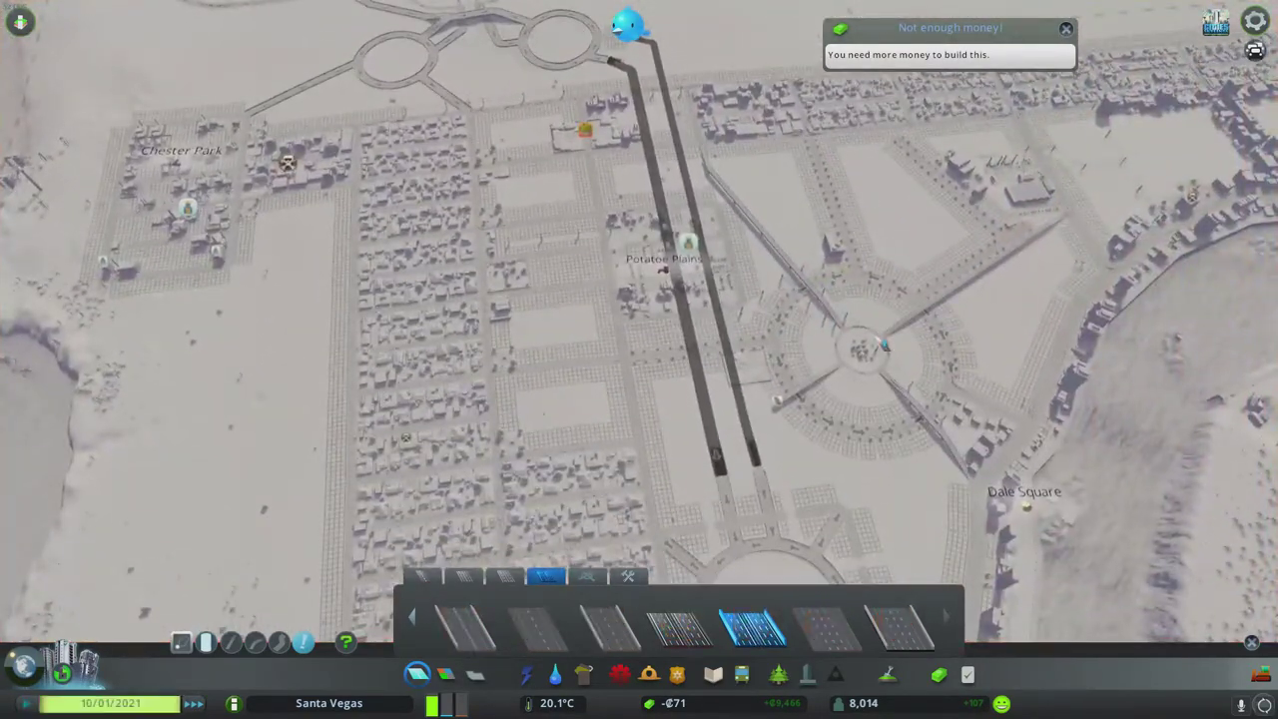
scroll(689, 309, "up", 3)
scroll(689, 289, "up", 2)
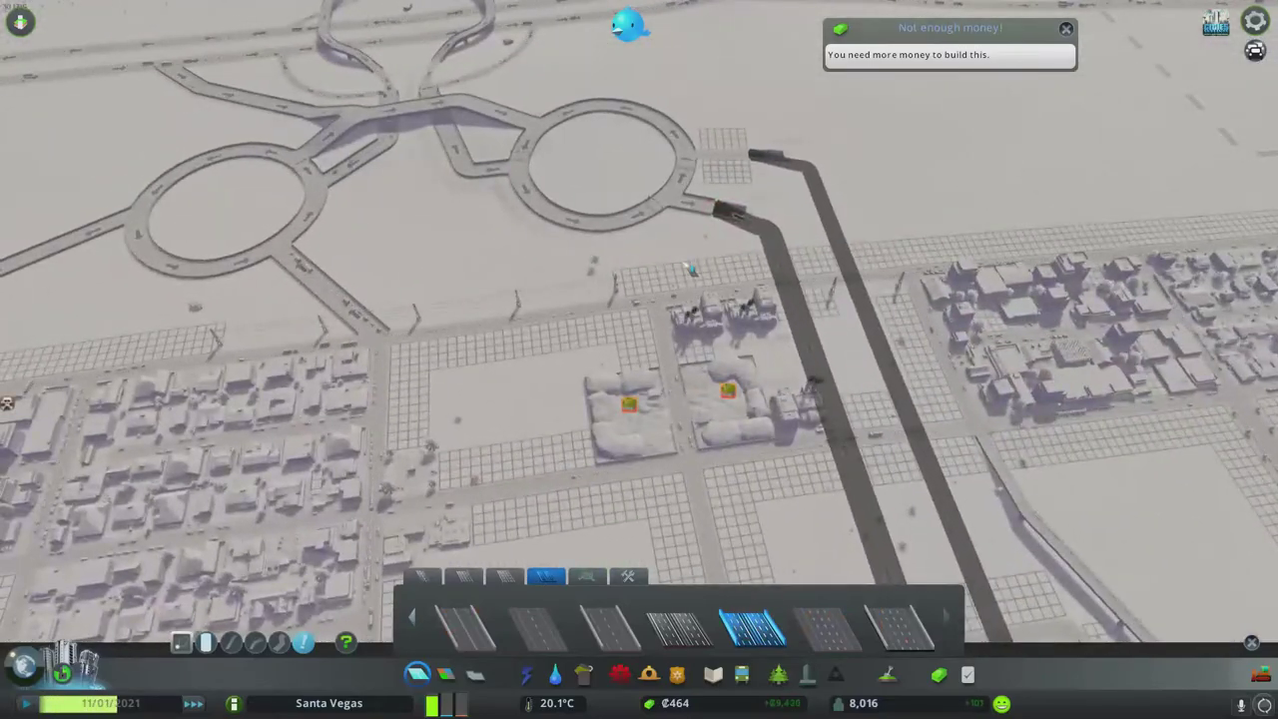
key("s")
key("s")
key("s")
key("s")
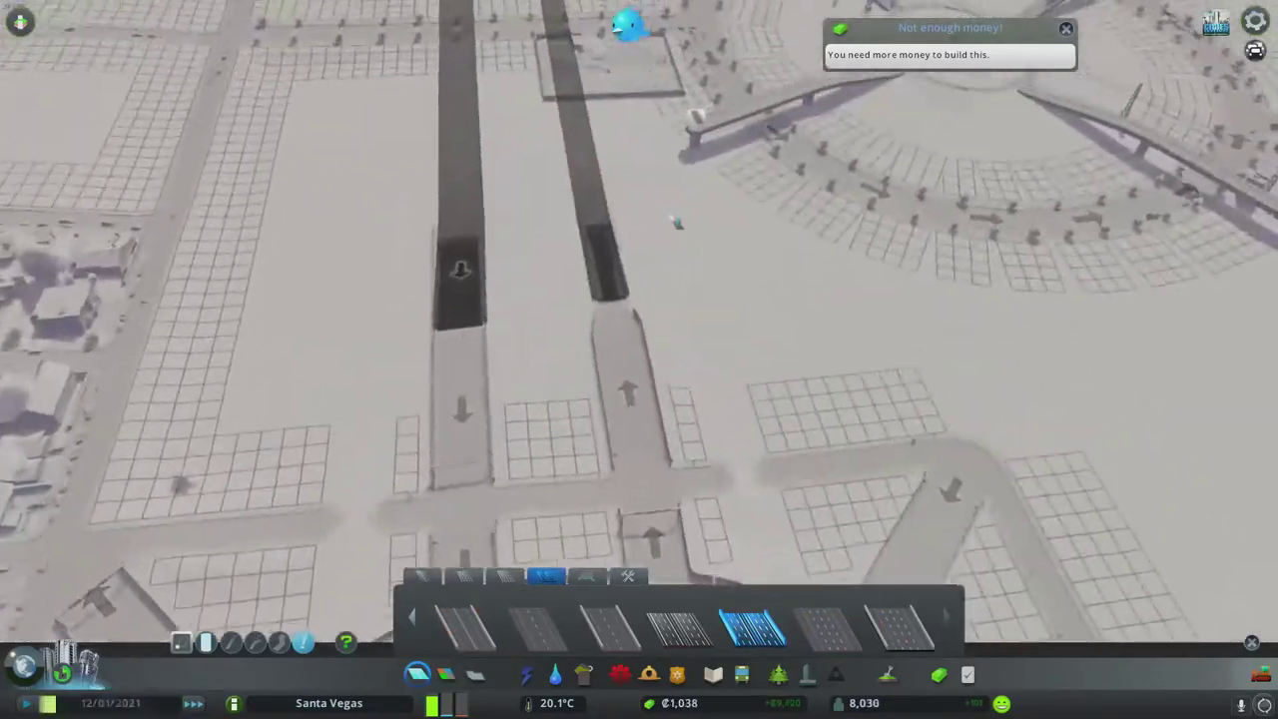
scroll(669, 222, "down", 3)
key("s")
key("s")
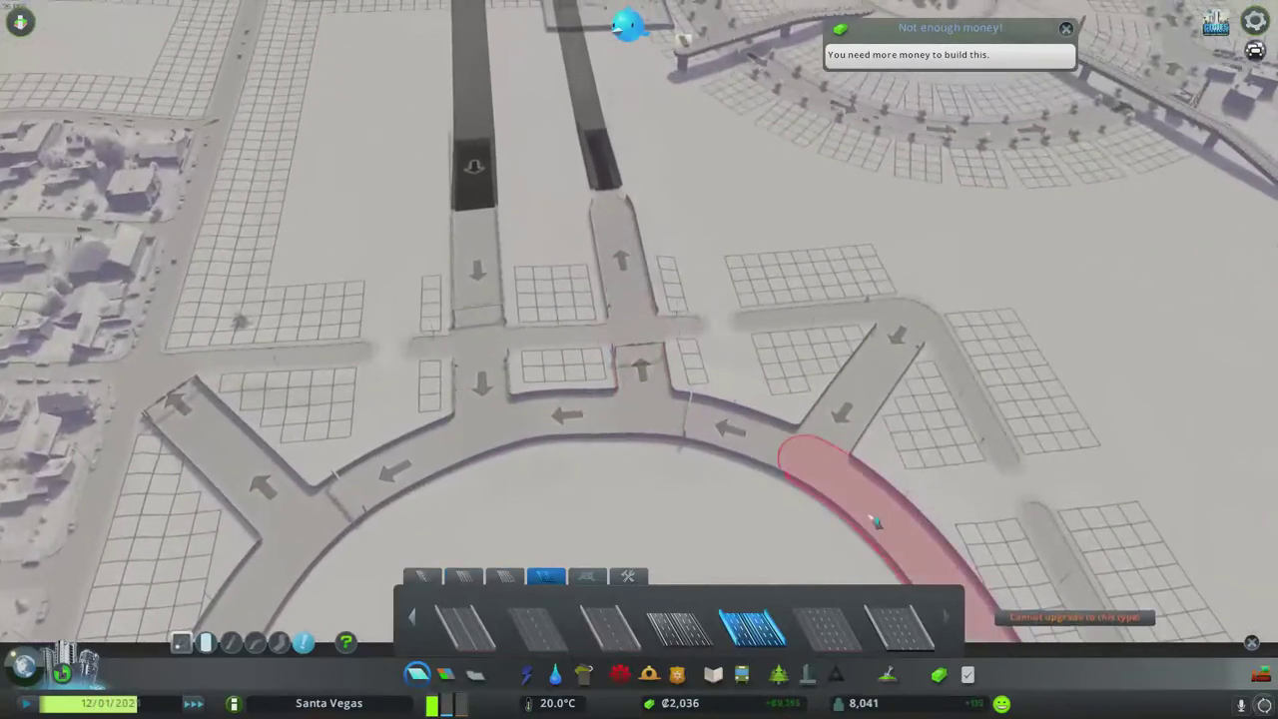
scroll(875, 521, "down", 2)
scroll(699, 399, "down", 2)
key("Escape")
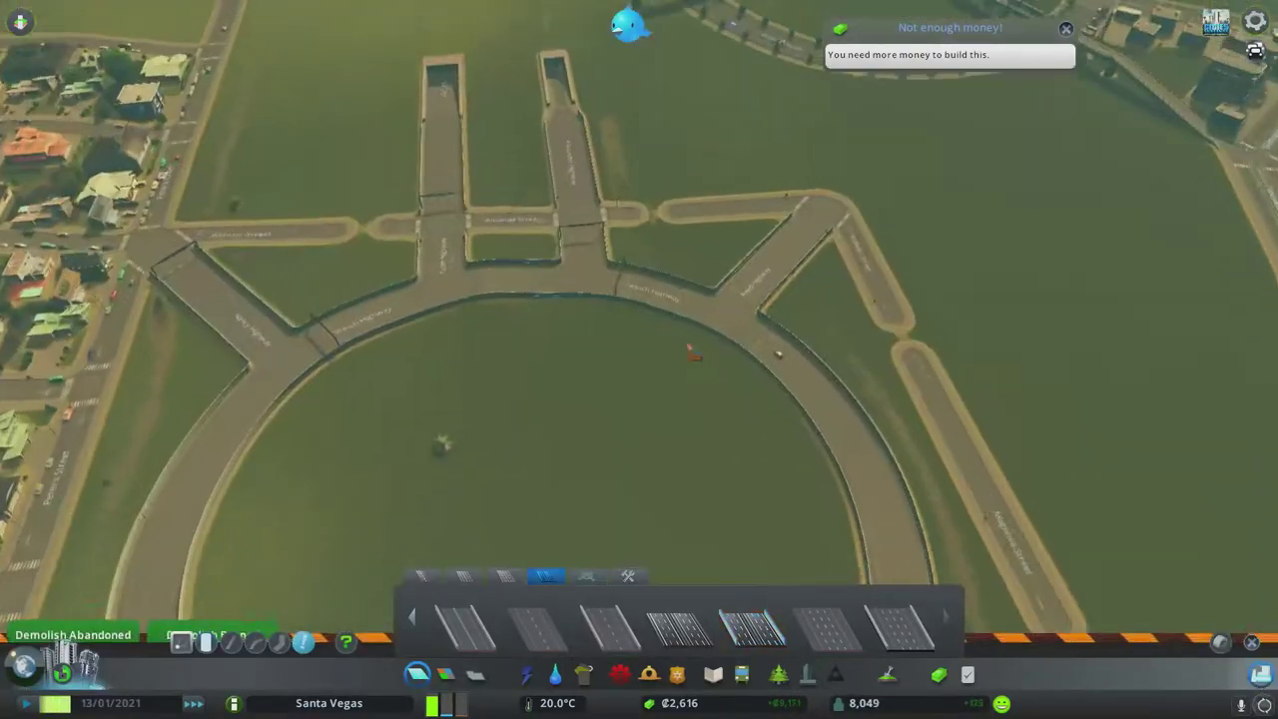
key("w")
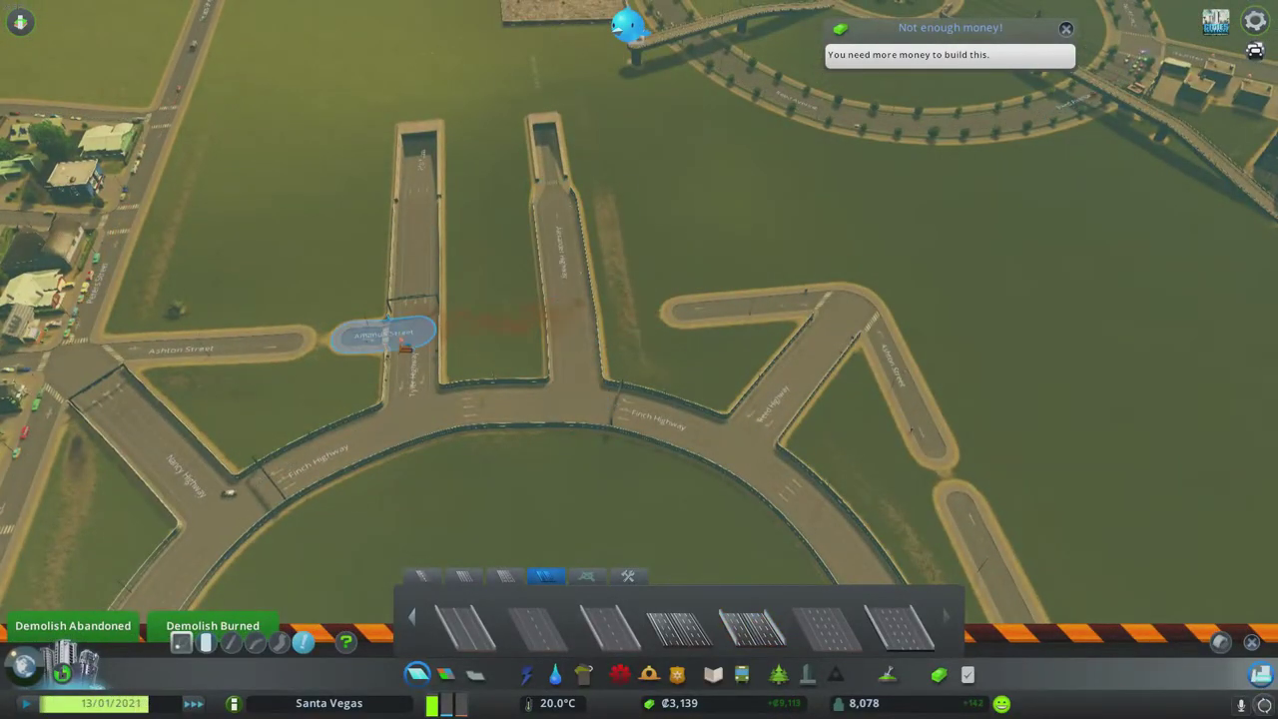
scroll(639, 359, "down", 3)
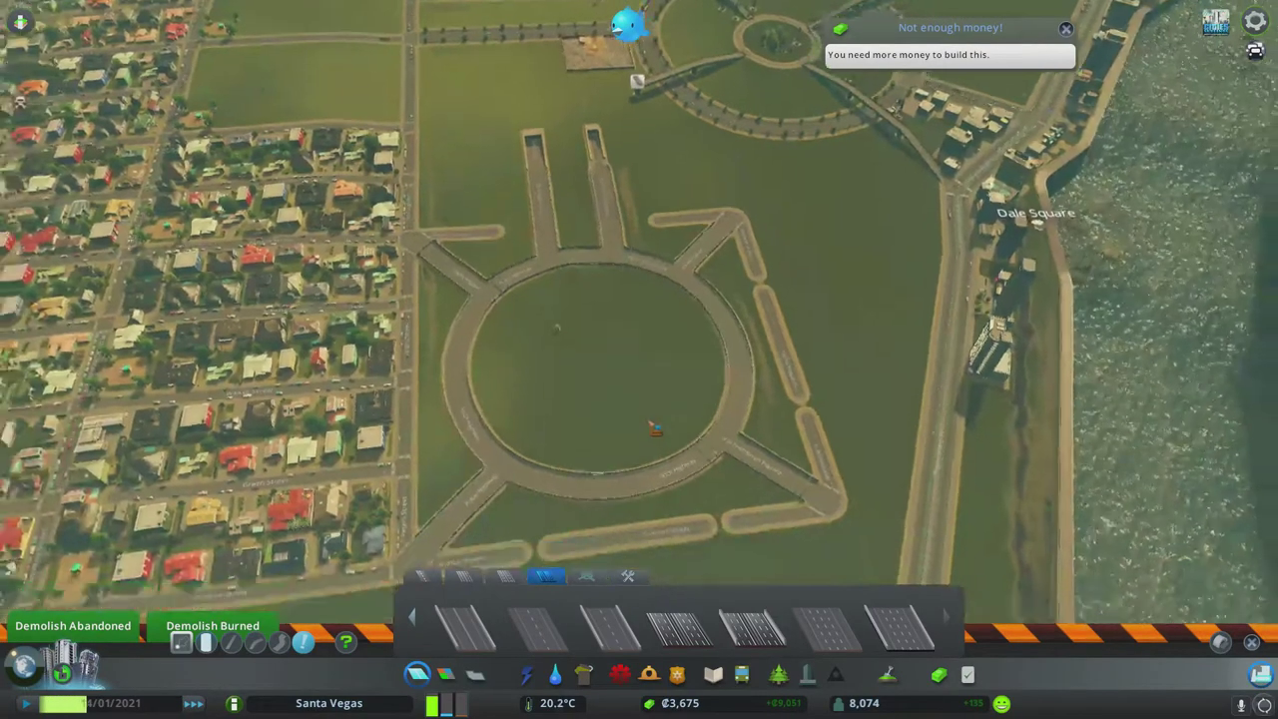
scroll(638, 359, "up", 1)
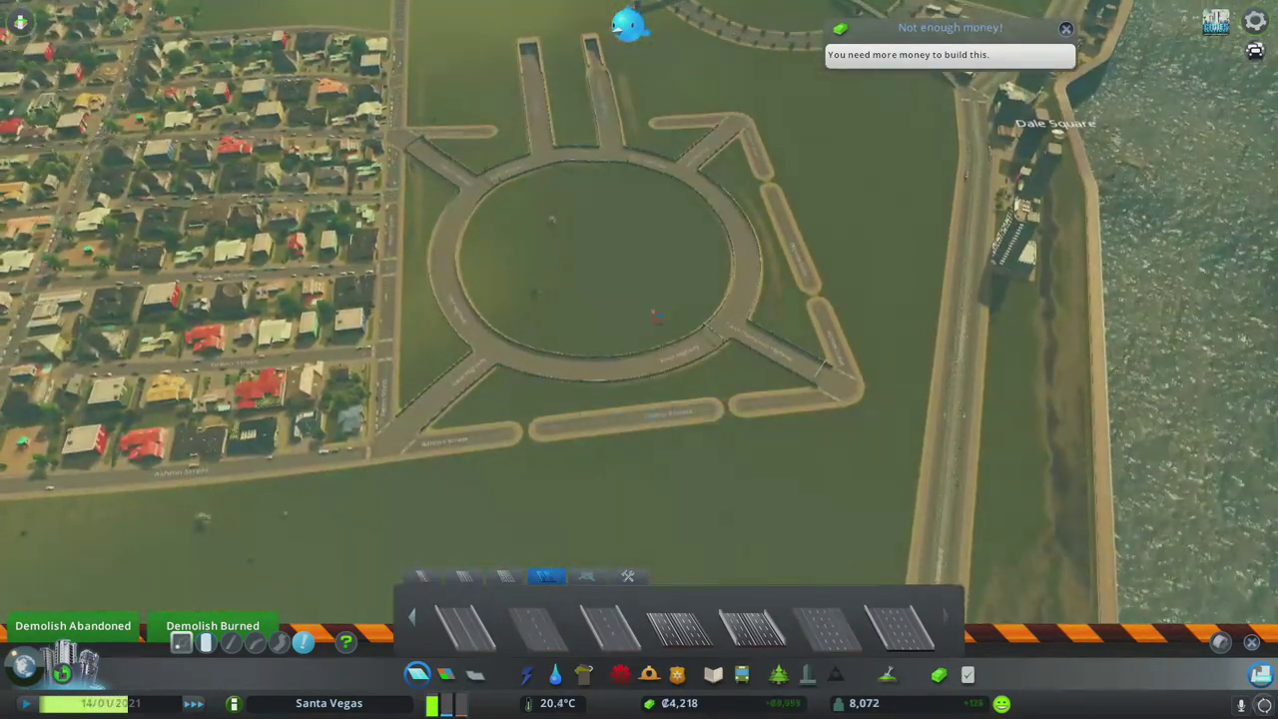
scroll(654, 318, "down", 3)
key("s")
scroll(616, 341, "up", 4)
key("a")
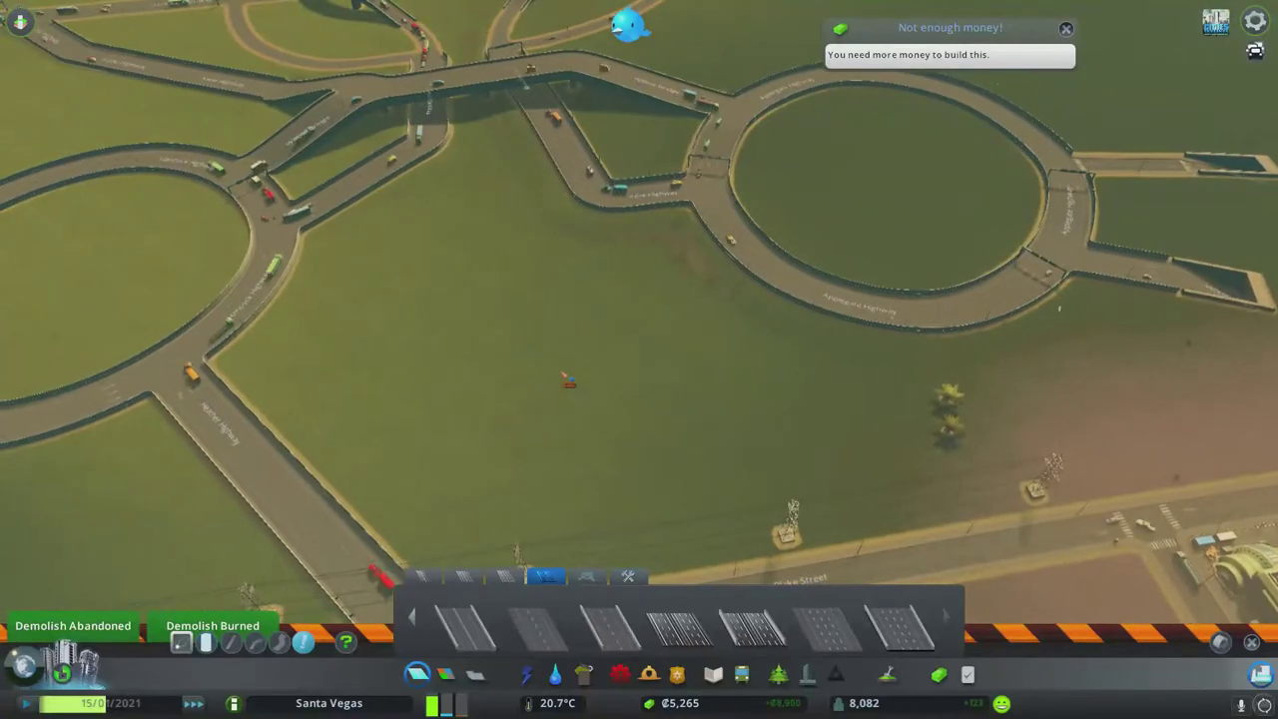
scroll(567, 379, "down", 2)
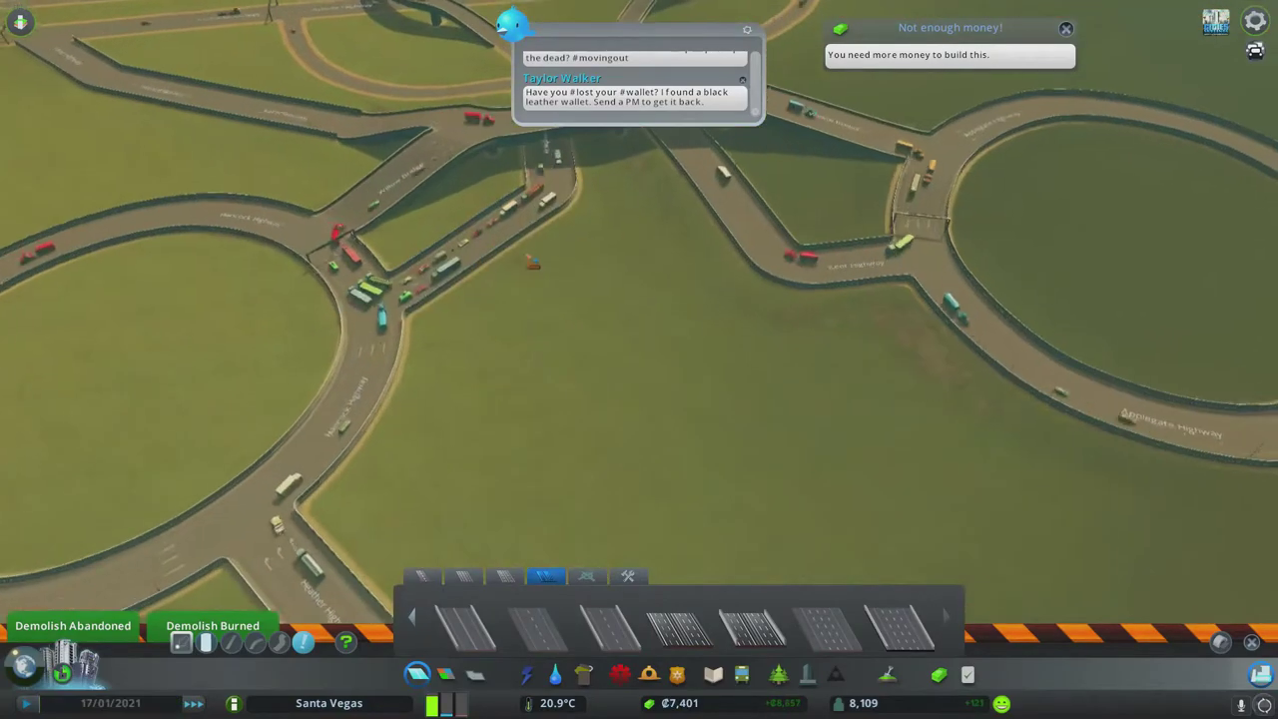
scroll(557, 371, "up", 3)
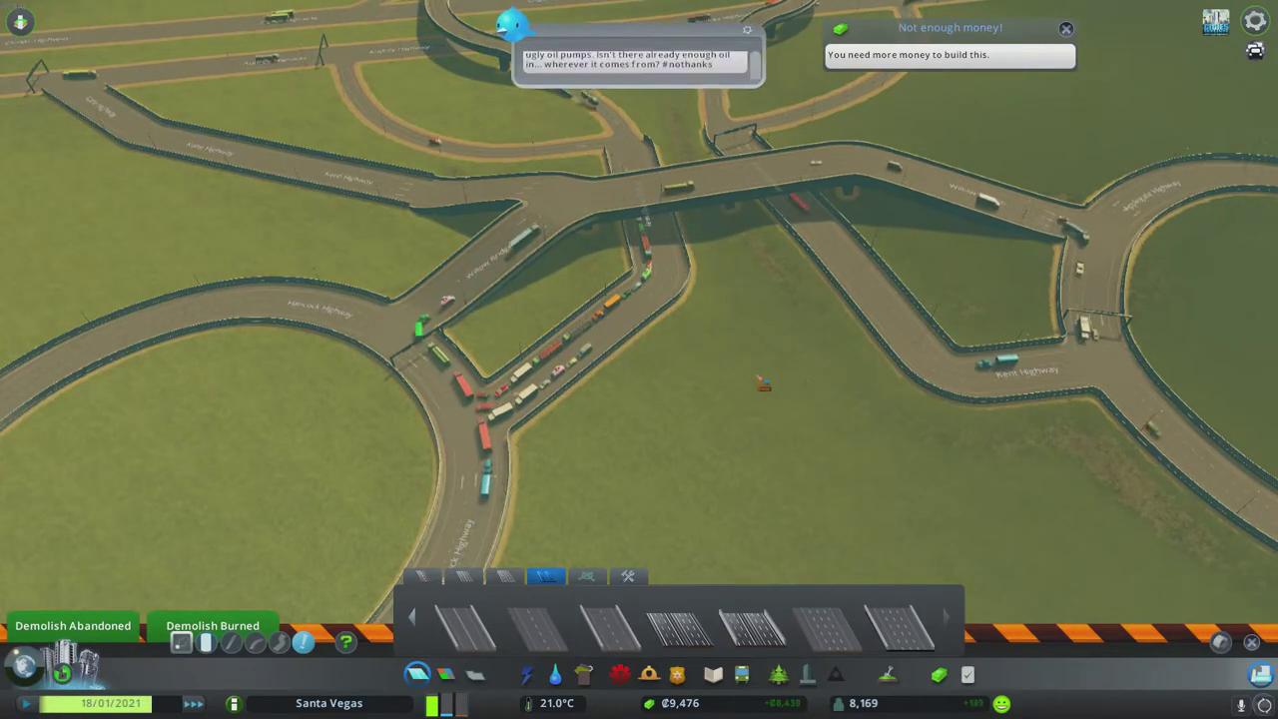
left_click(721, 200)
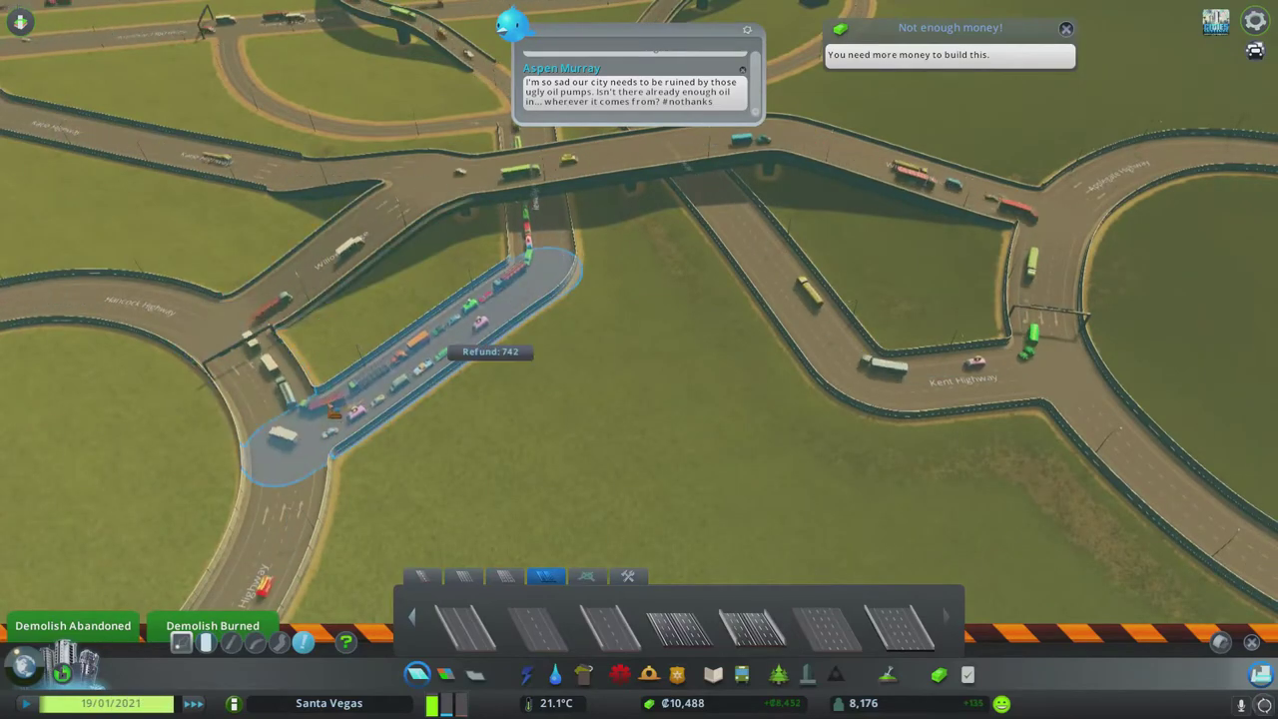
scroll(490, 335, "down", 3)
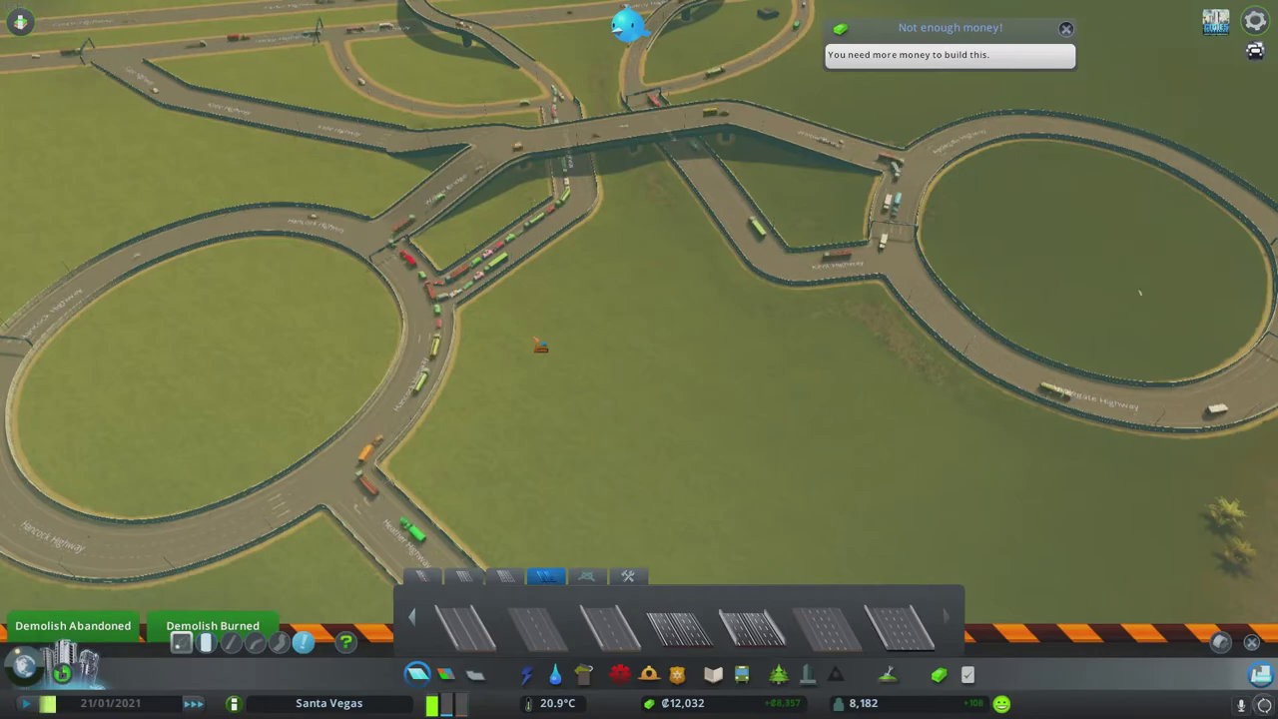
scroll(638, 359, "up", 2)
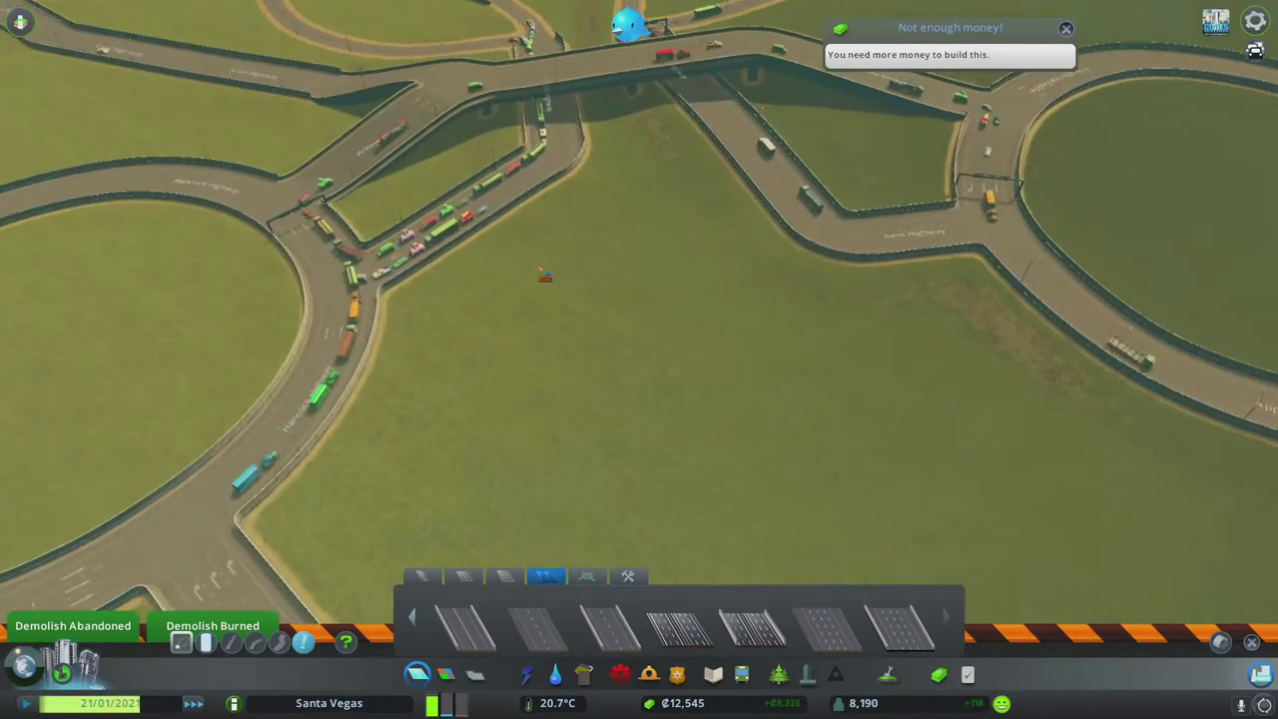
scroll(577, 259, "up", 1)
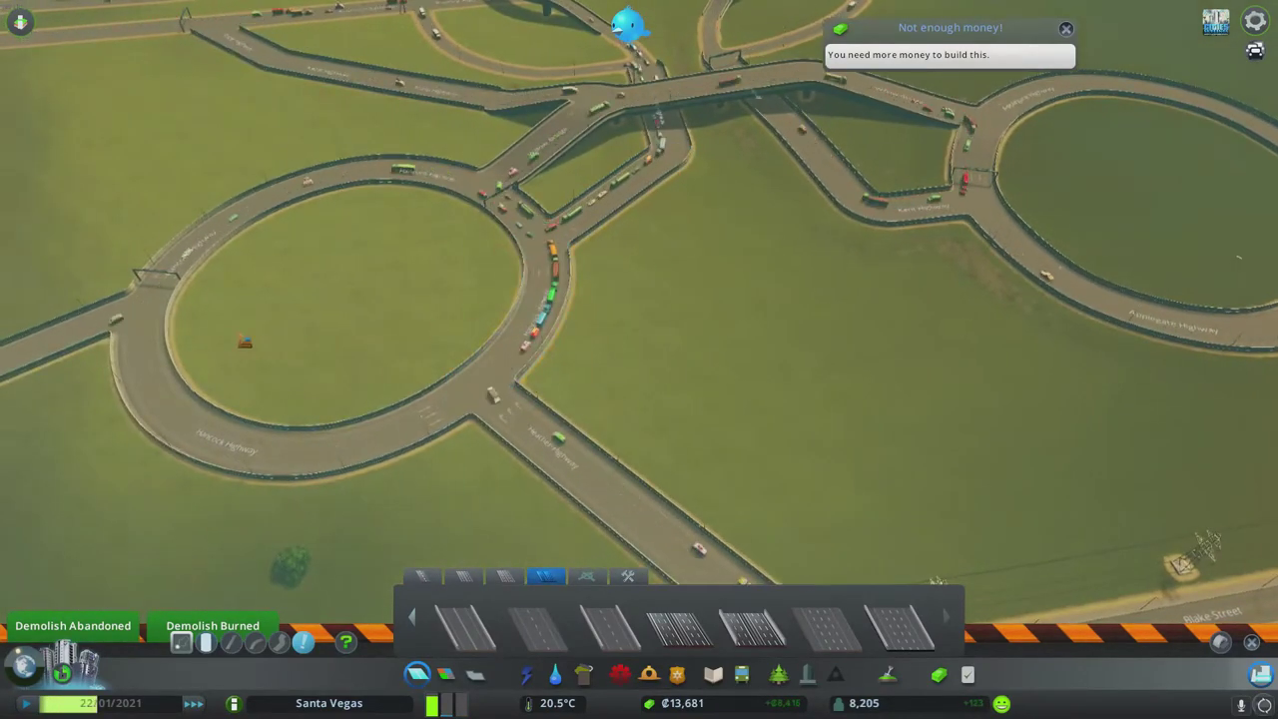
scroll(639, 299, "down", 2)
scroll(638, 300, "up", 3)
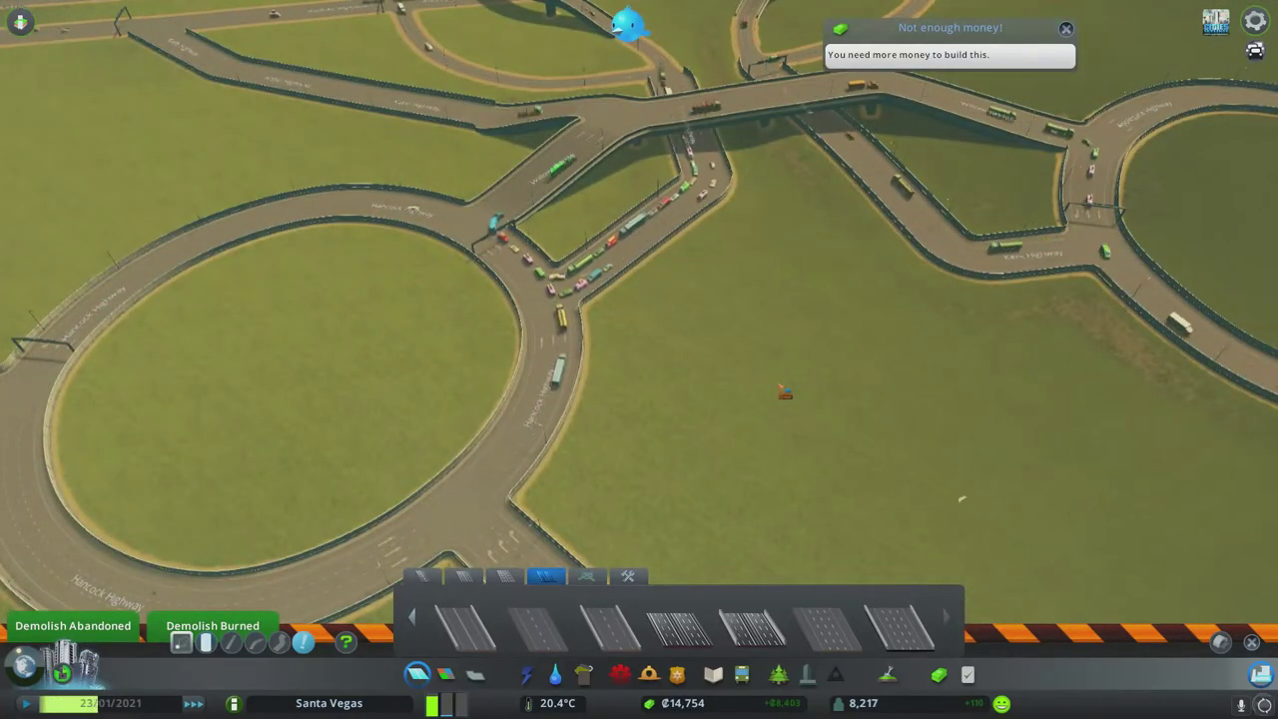
scroll(784, 391, "up", 1)
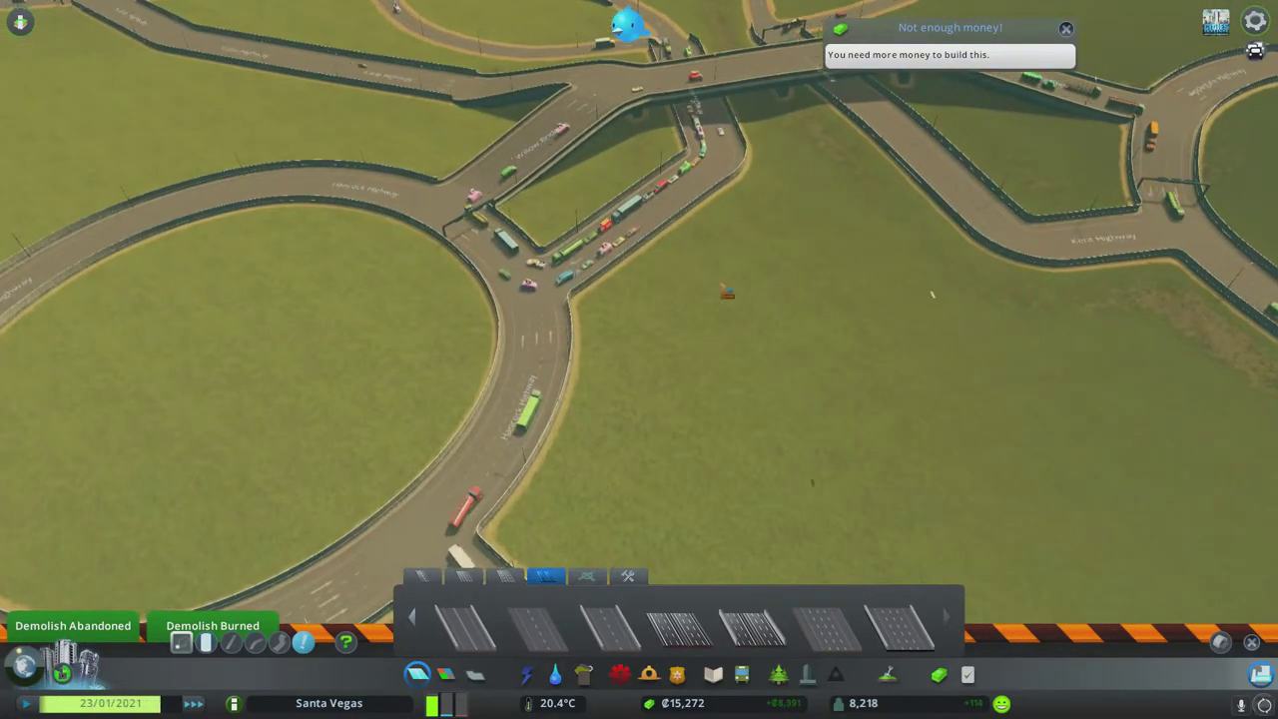
scroll(639, 299, "down", 3)
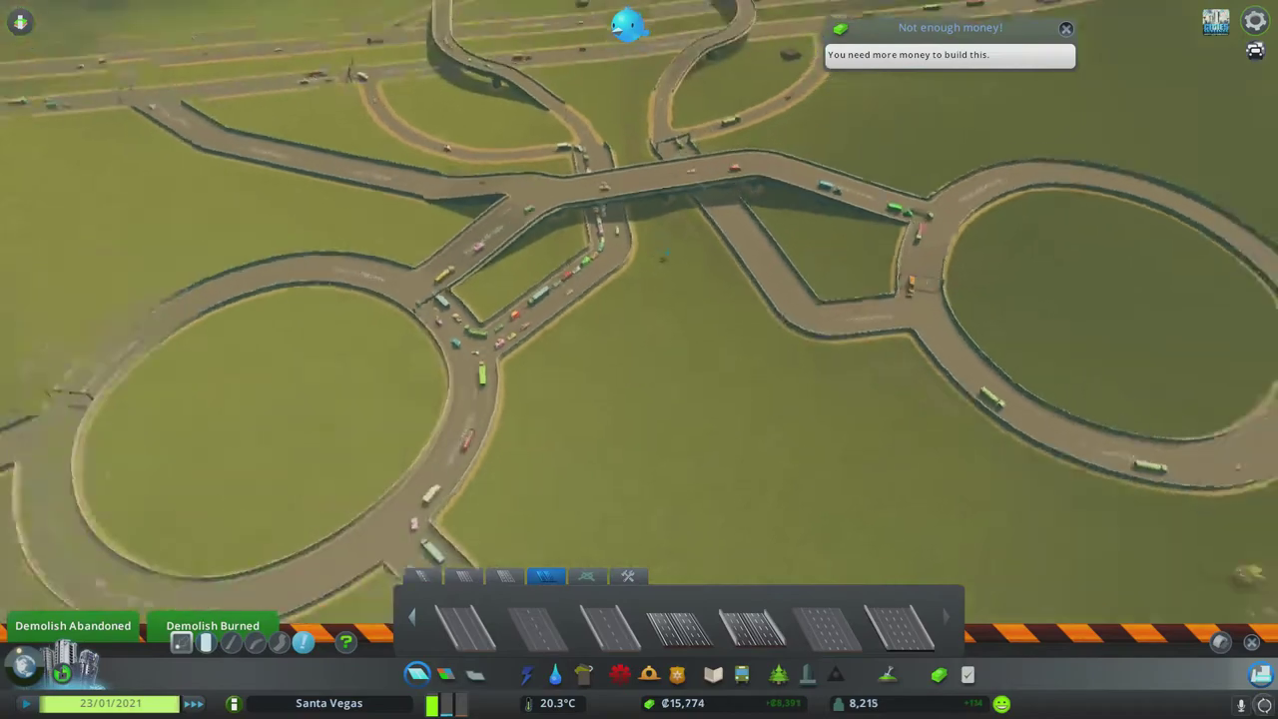
scroll(558, 399, "down", 1)
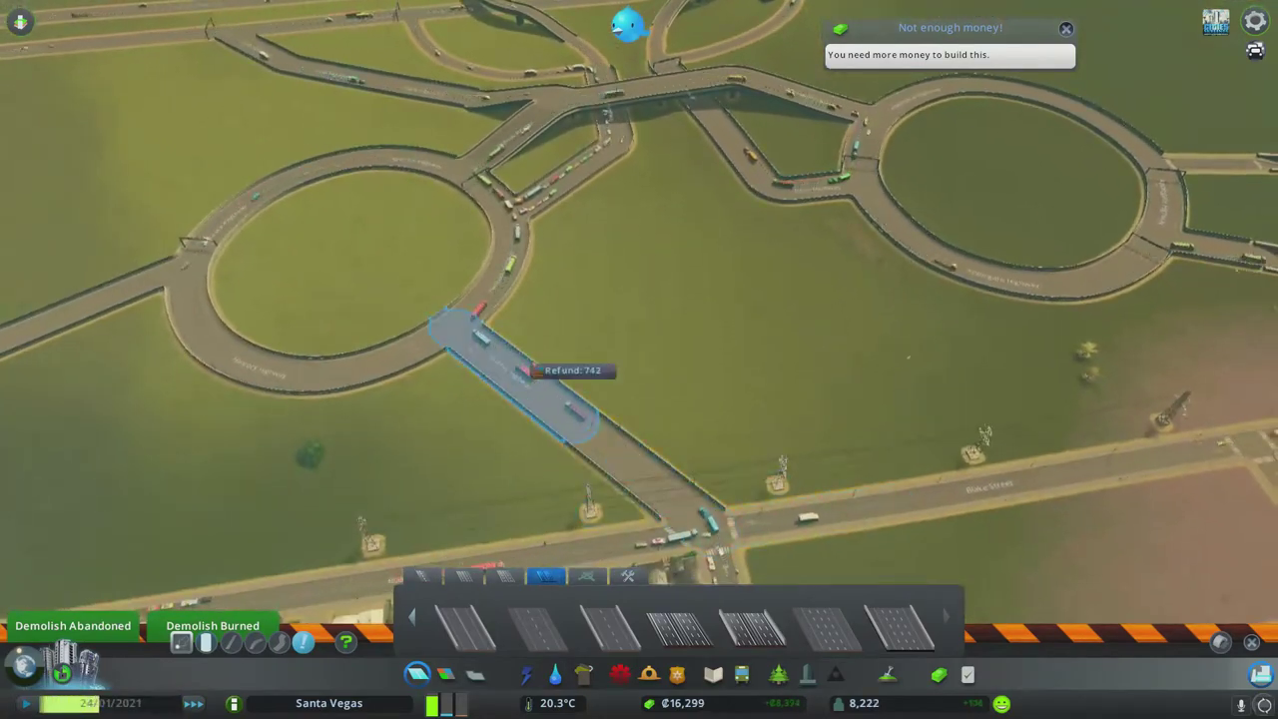
scroll(529, 371, "up", 2)
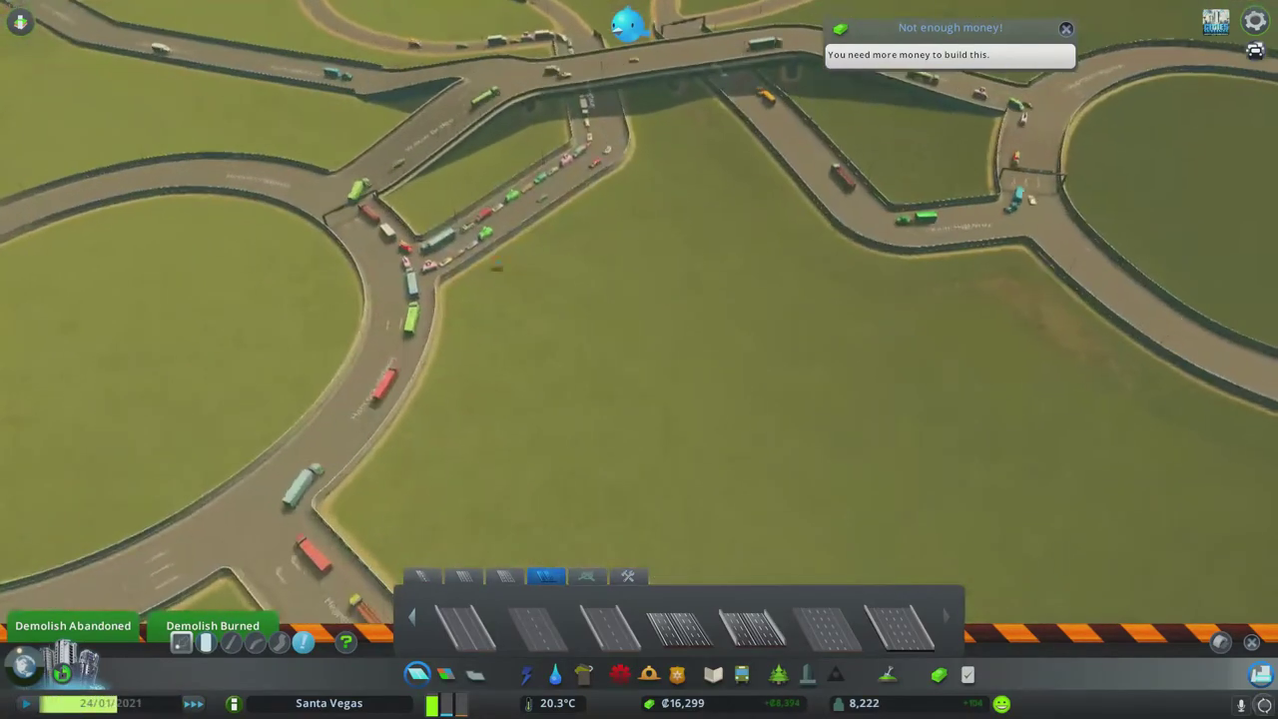
scroll(746, 371, "down", 2)
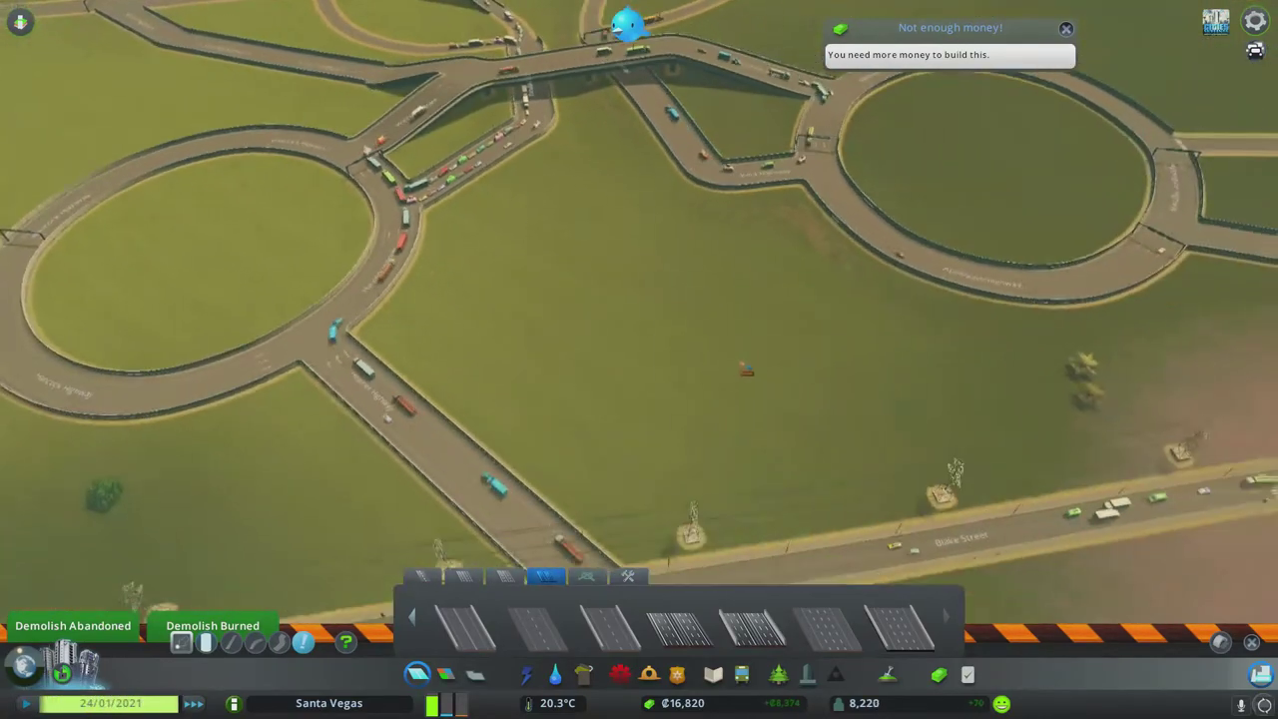
scroll(746, 369, "down", 1)
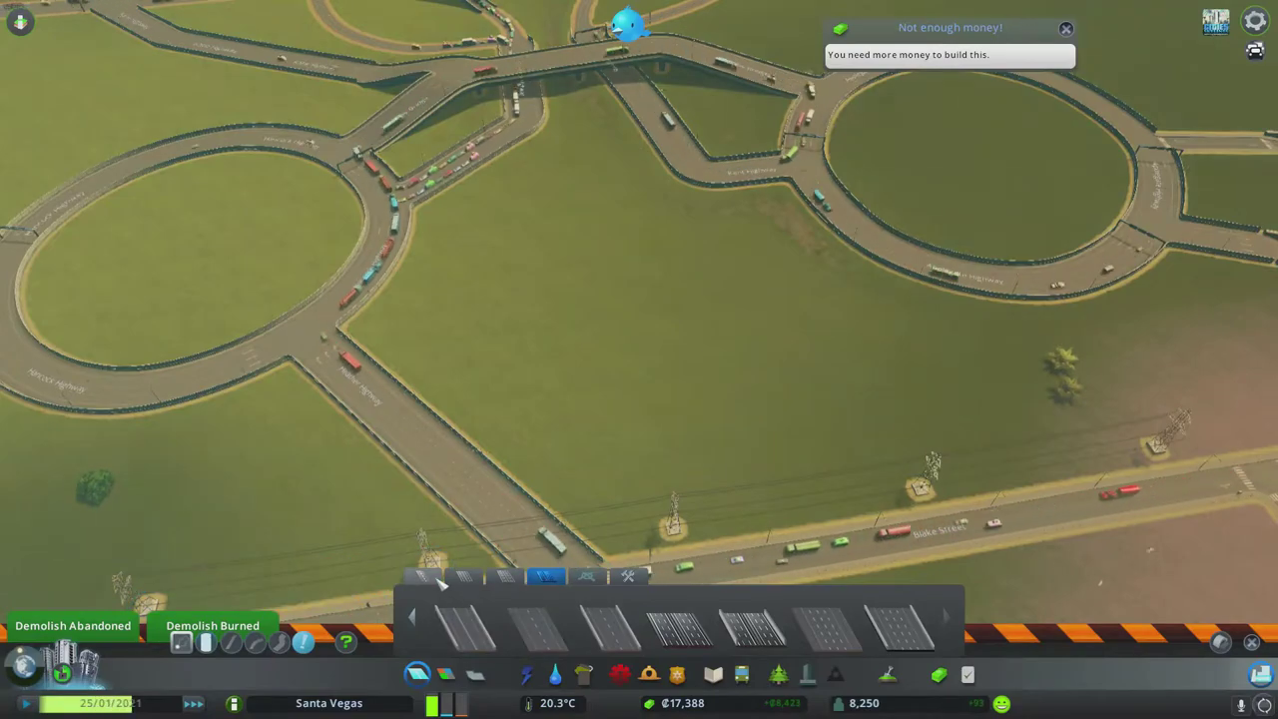
Step: Draw a two-lane road from the lower crossroads stub to the right motorway roundabout
left_click(439, 577)
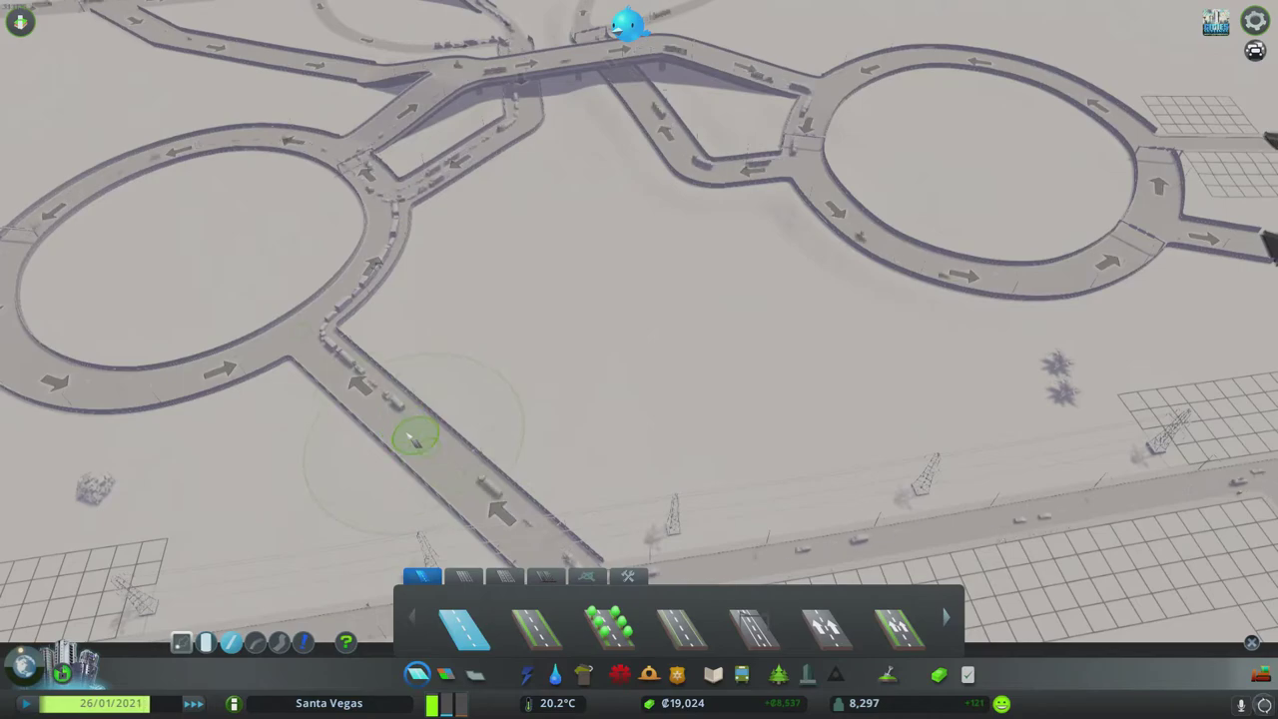
key("Escape")
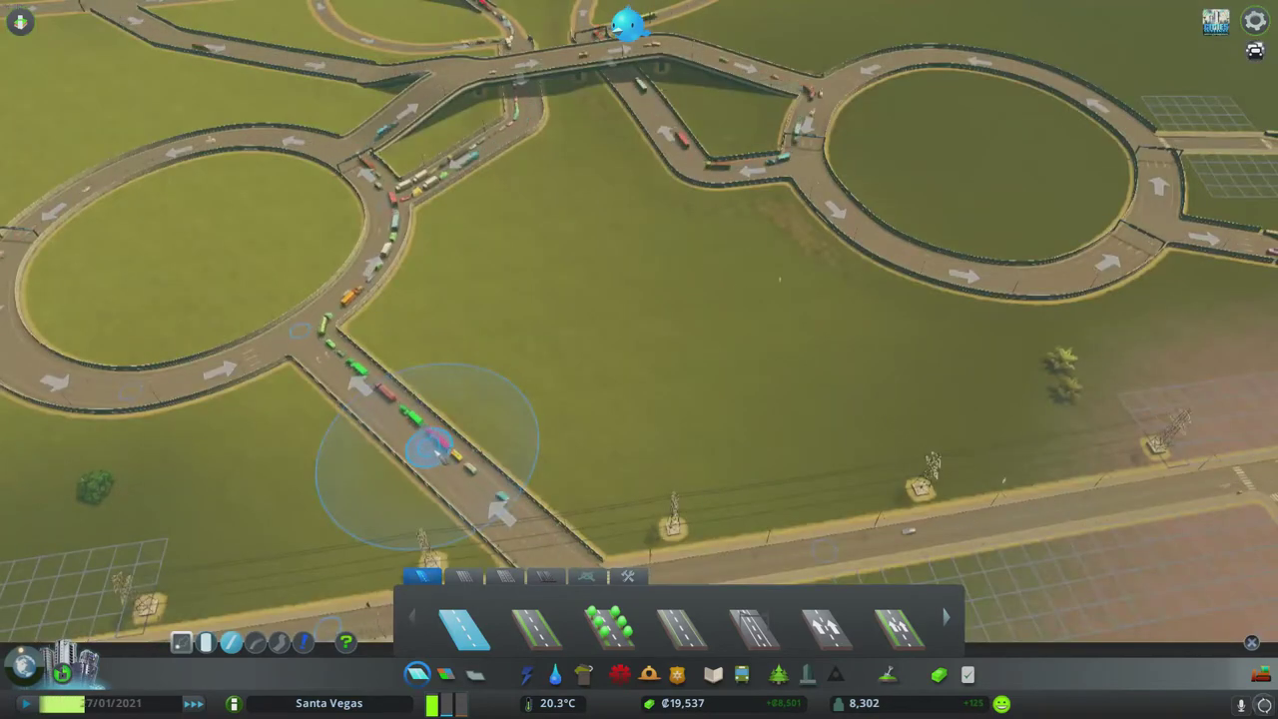
left_click(429, 447)
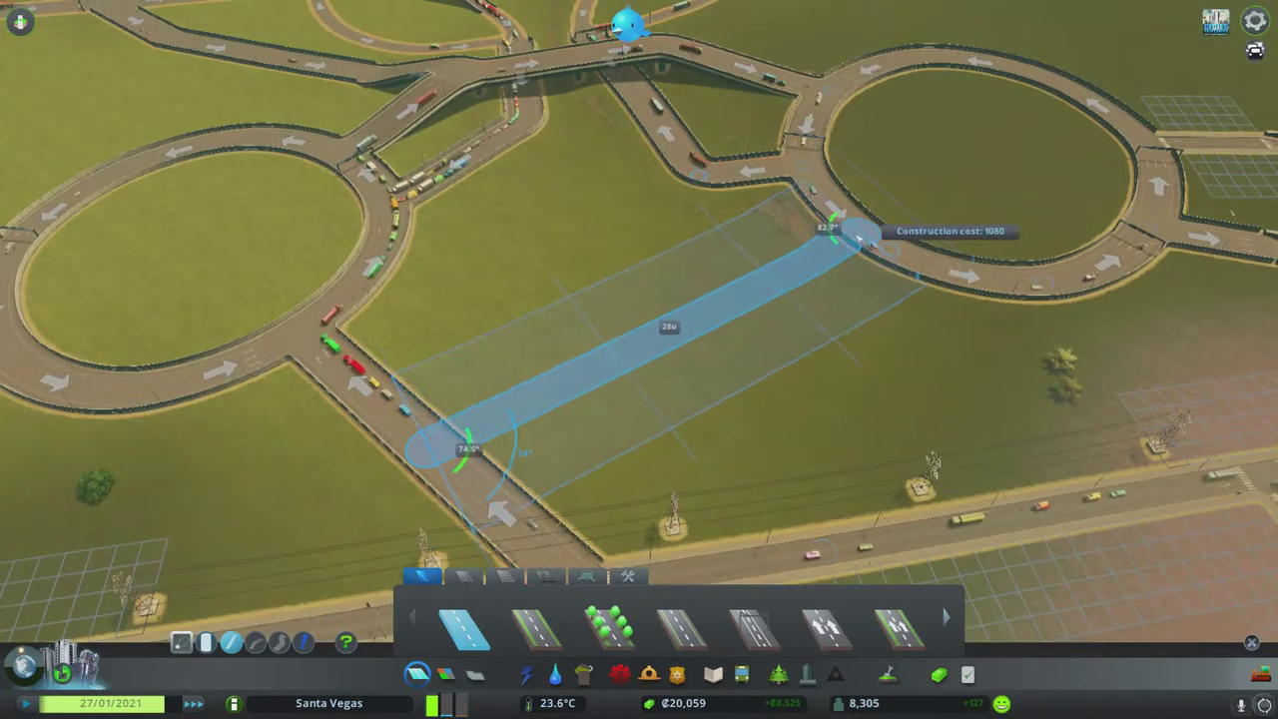
left_click(873, 275)
right_click(870, 288)
scroll(758, 399, "down", 2)
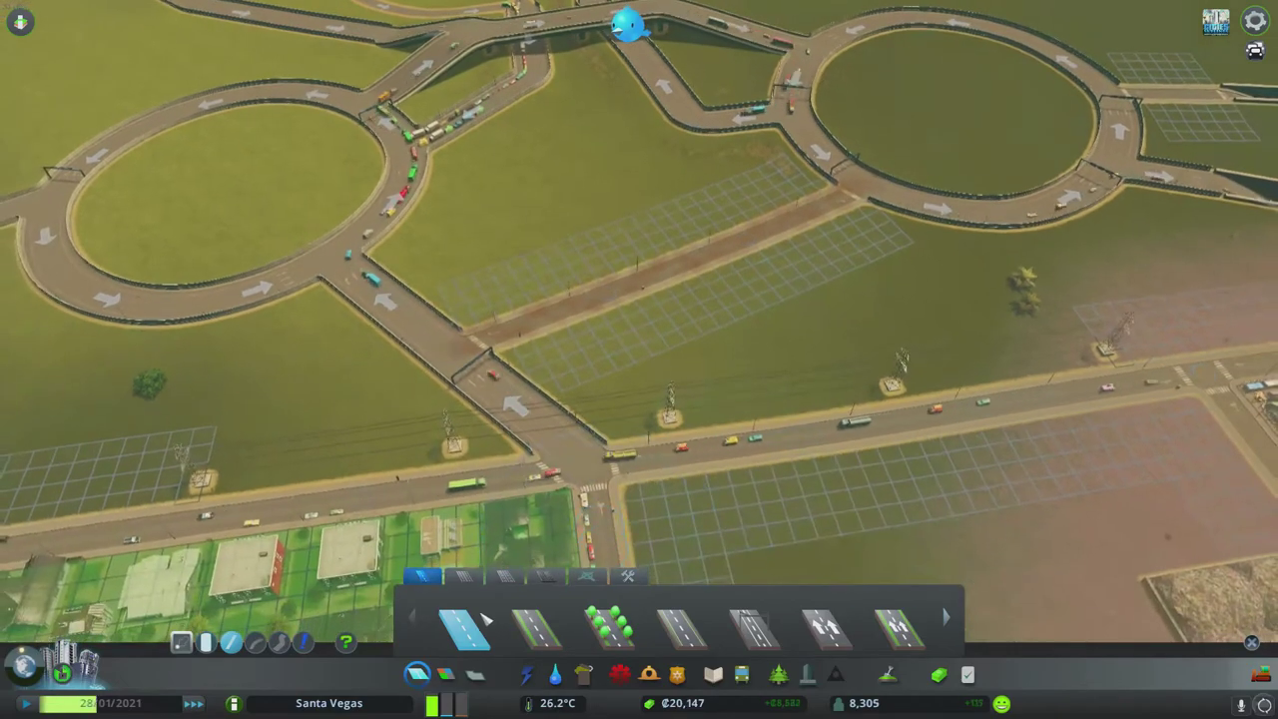
Step: Close the road building tools and move the view over the interchange
left_click(546, 577)
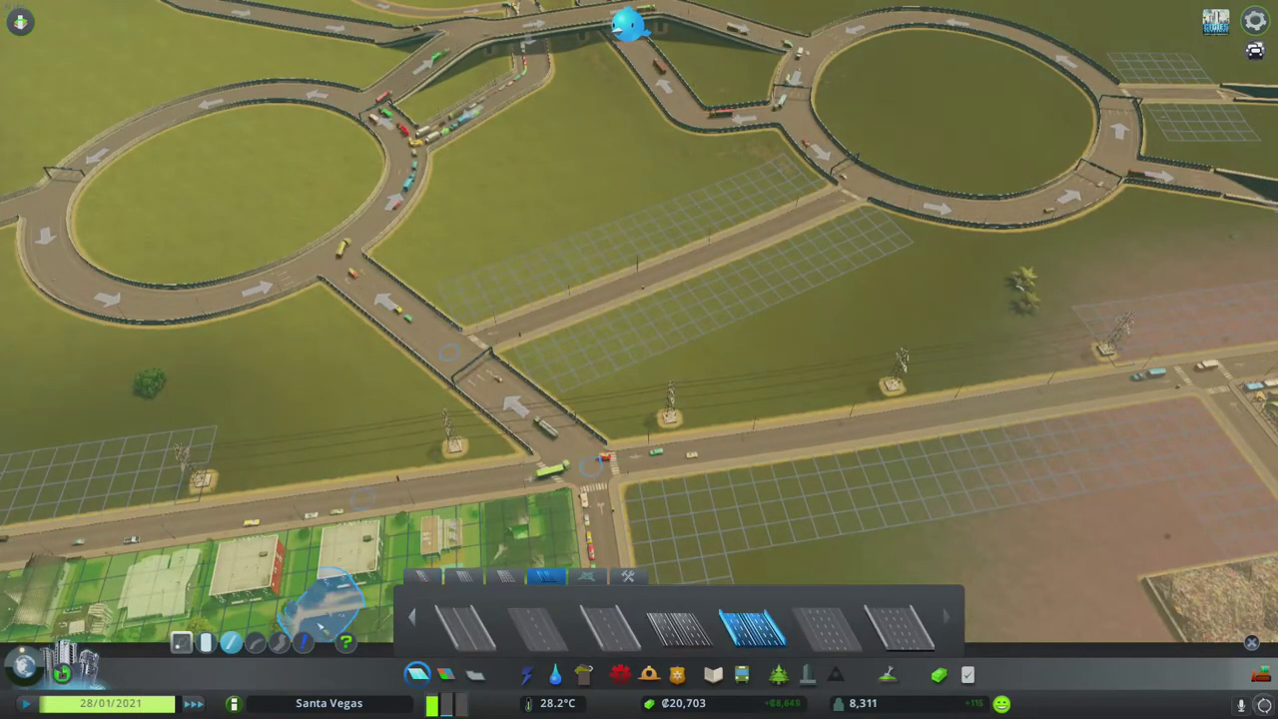
scroll(638, 359, "up", 2)
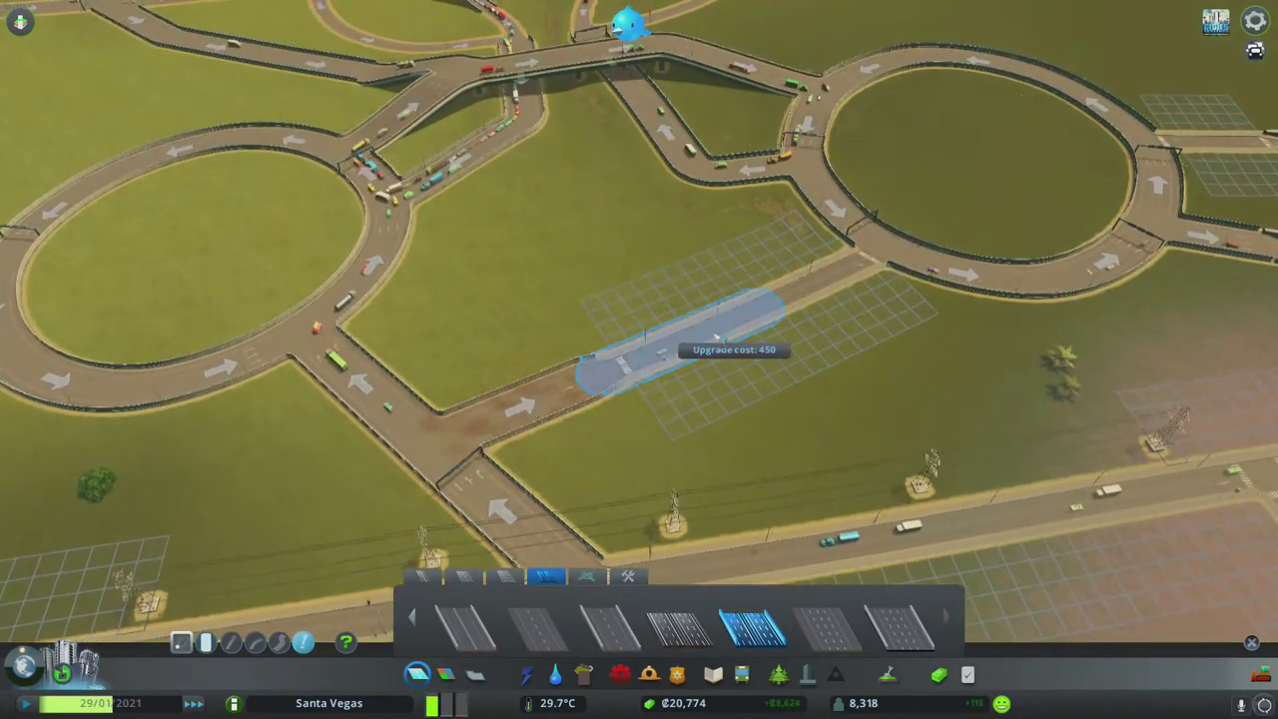
scroll(829, 315, "down", 2)
scroll(828, 315, "down", 1)
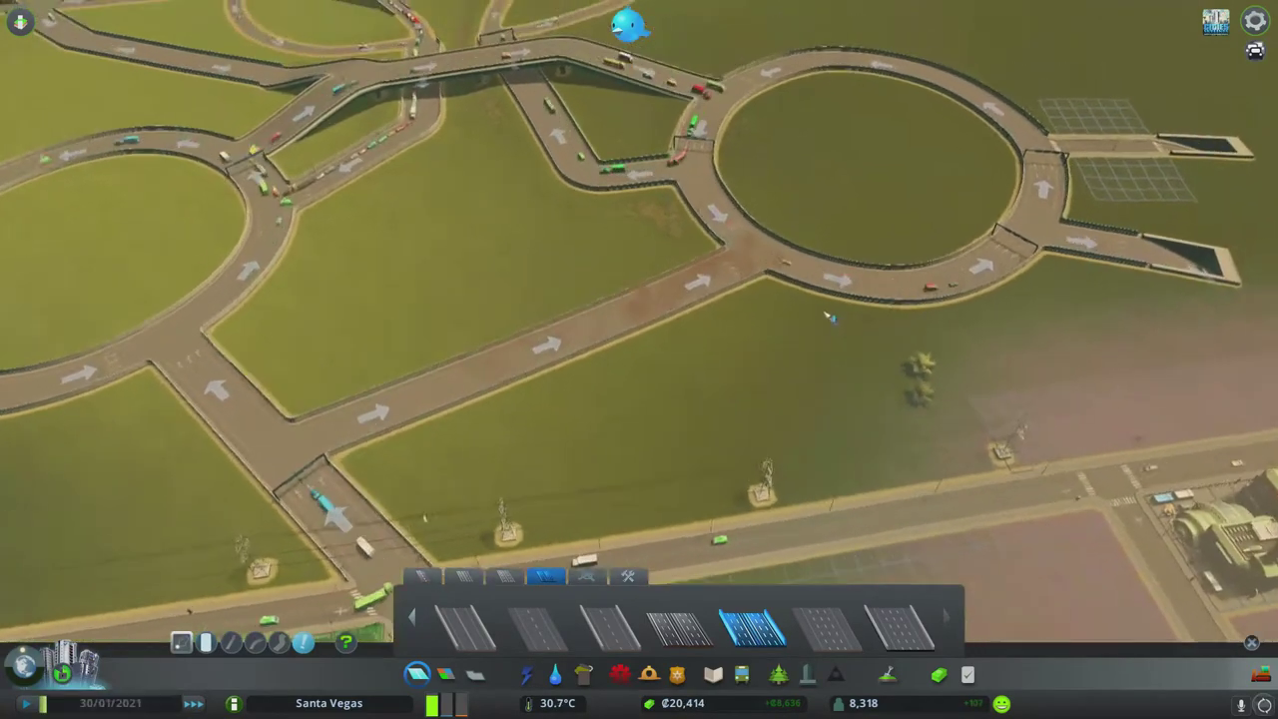
scroll(829, 315, "down", 2)
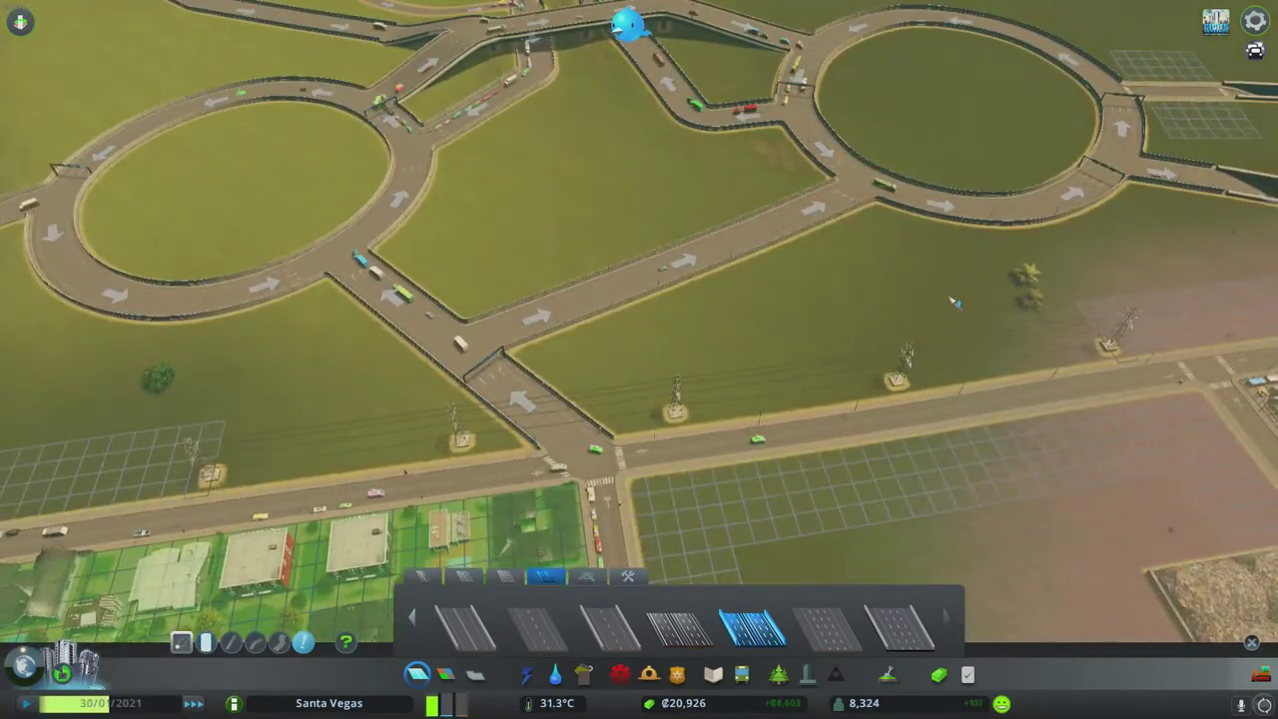
key("Escape")
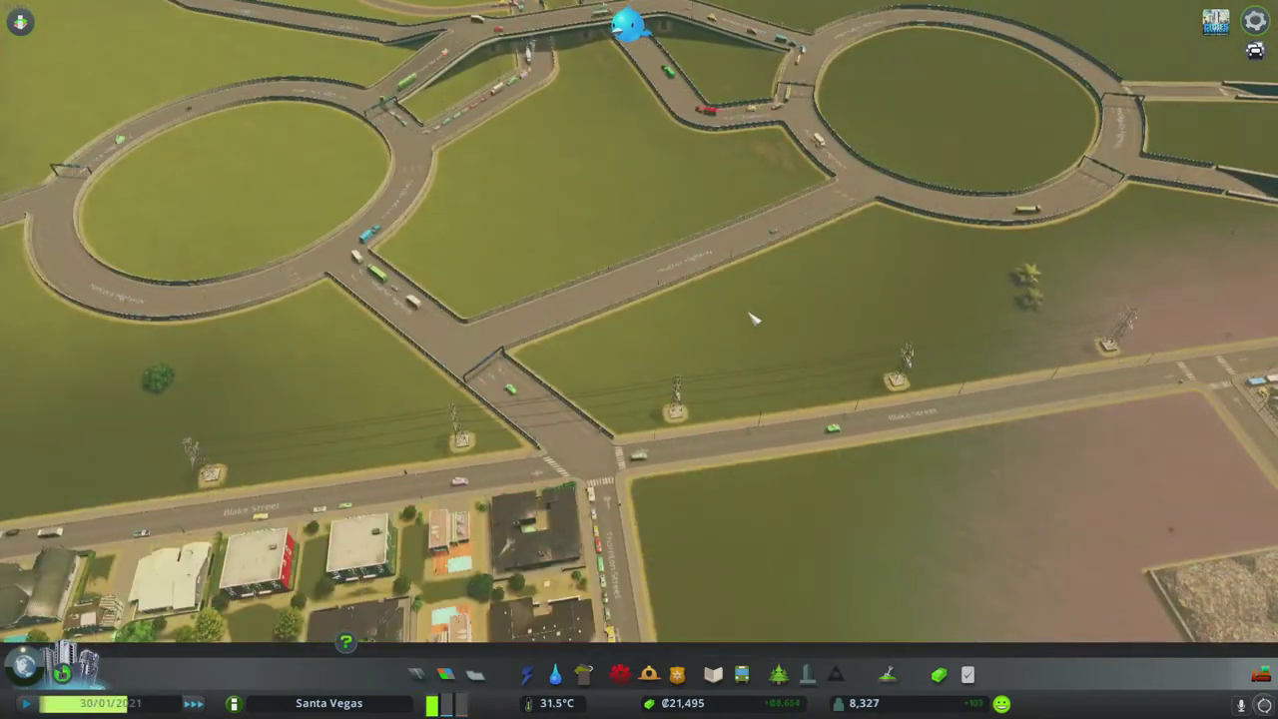
scroll(752, 317, "down", 2)
scroll(752, 317, "up", 2)
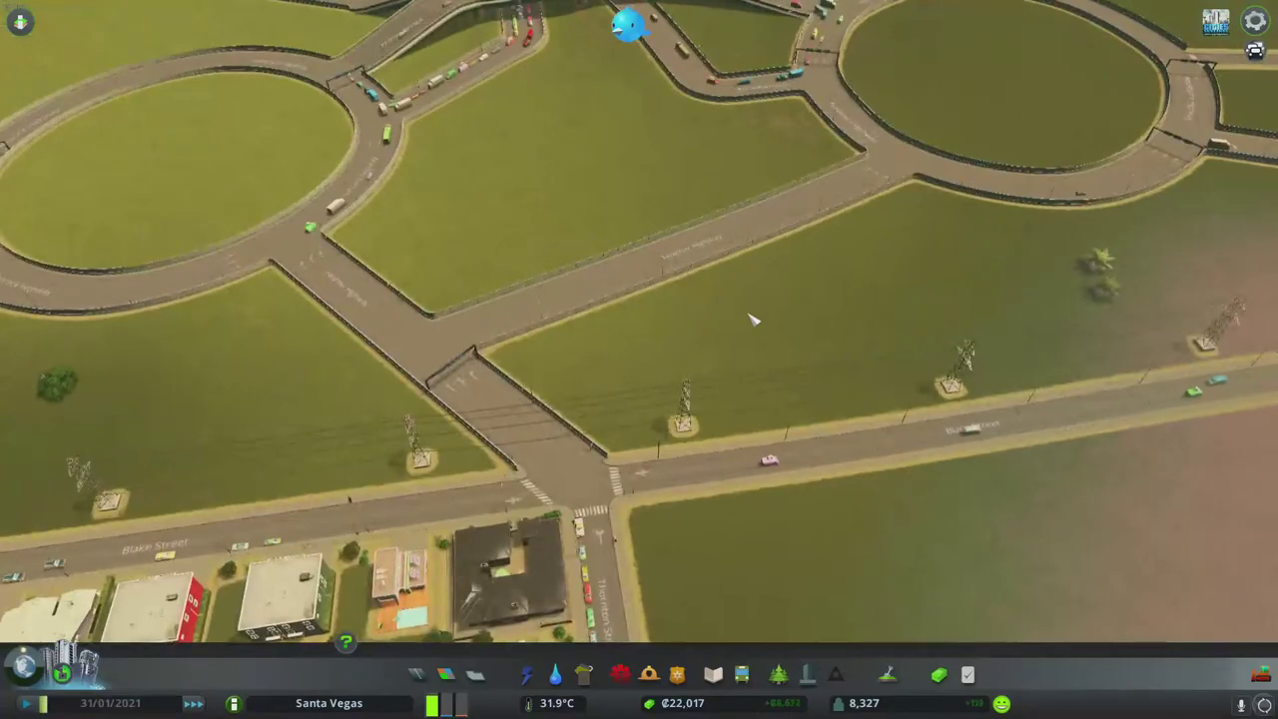
scroll(753, 317, "down", 2)
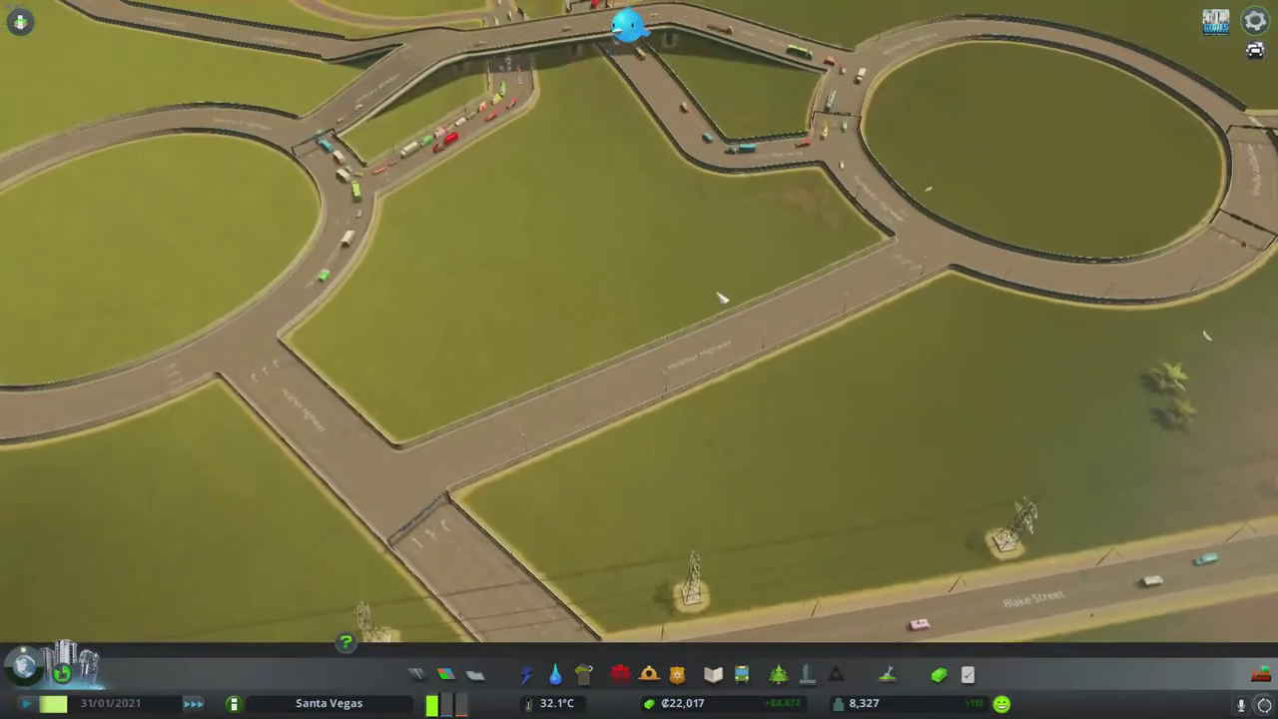
scroll(753, 318, "up", 2)
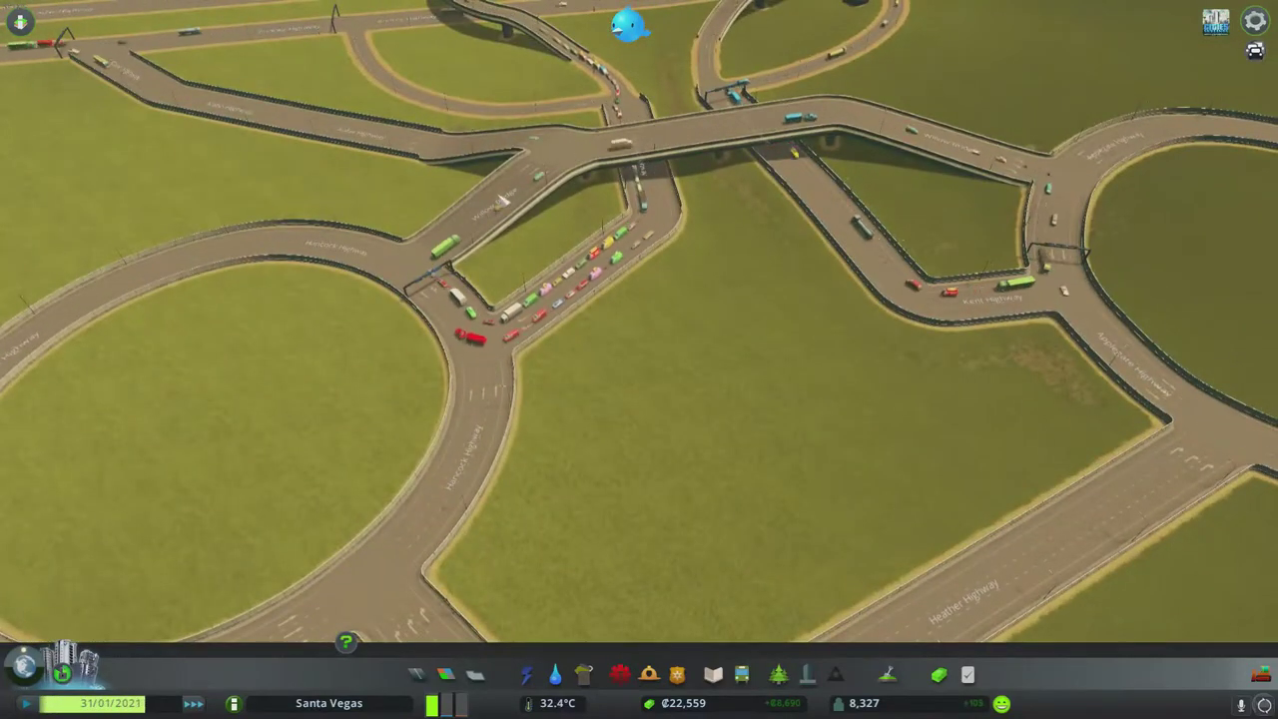
key("s")
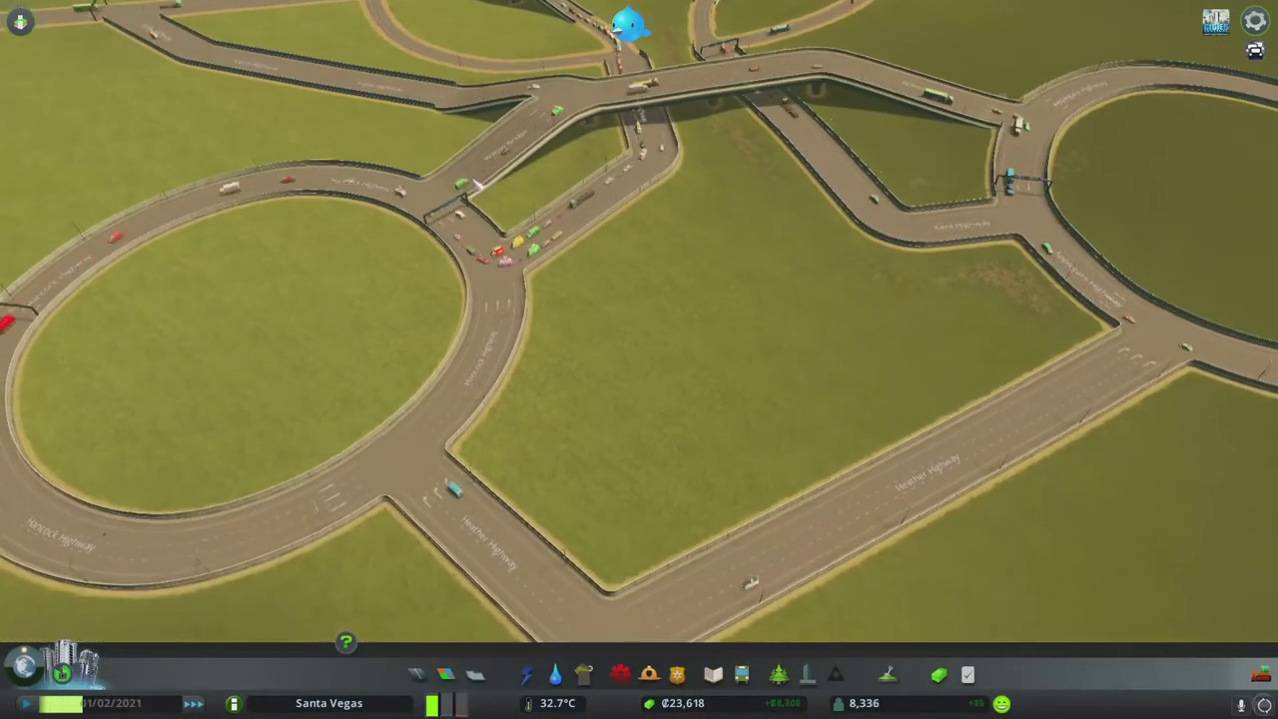
scroll(729, 449, "down", 2)
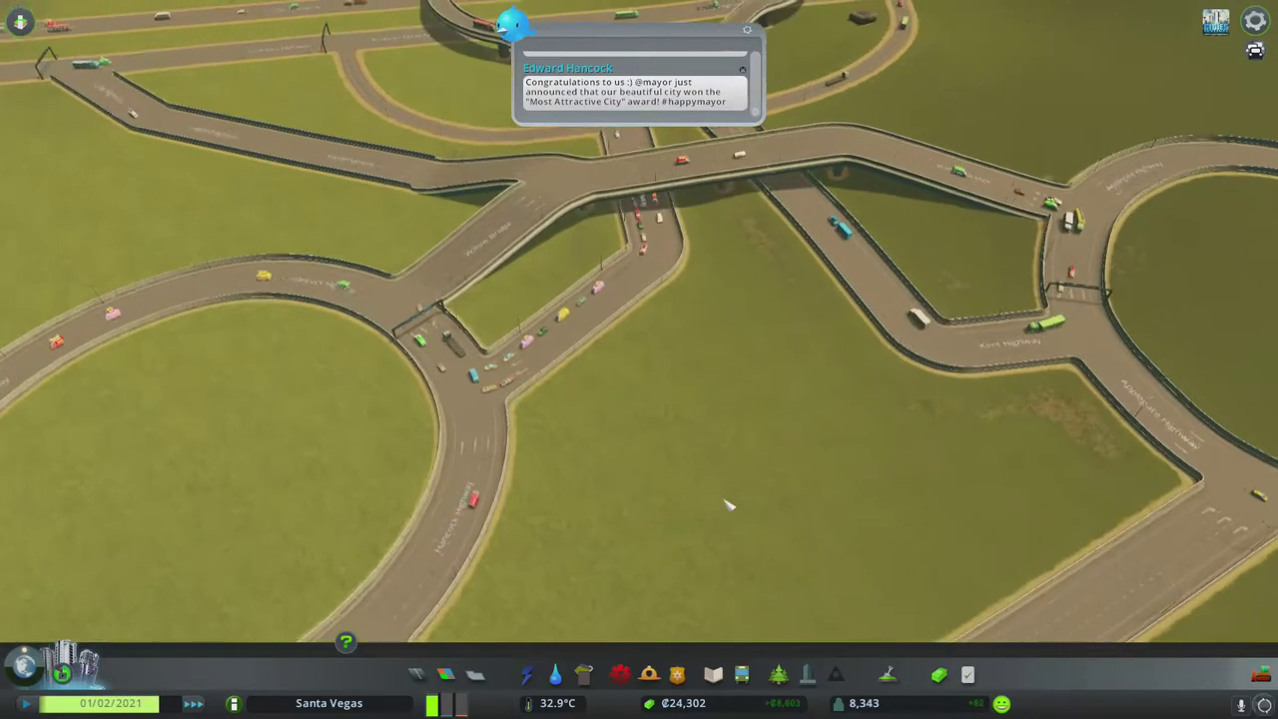
scroll(728, 479, "up", 2)
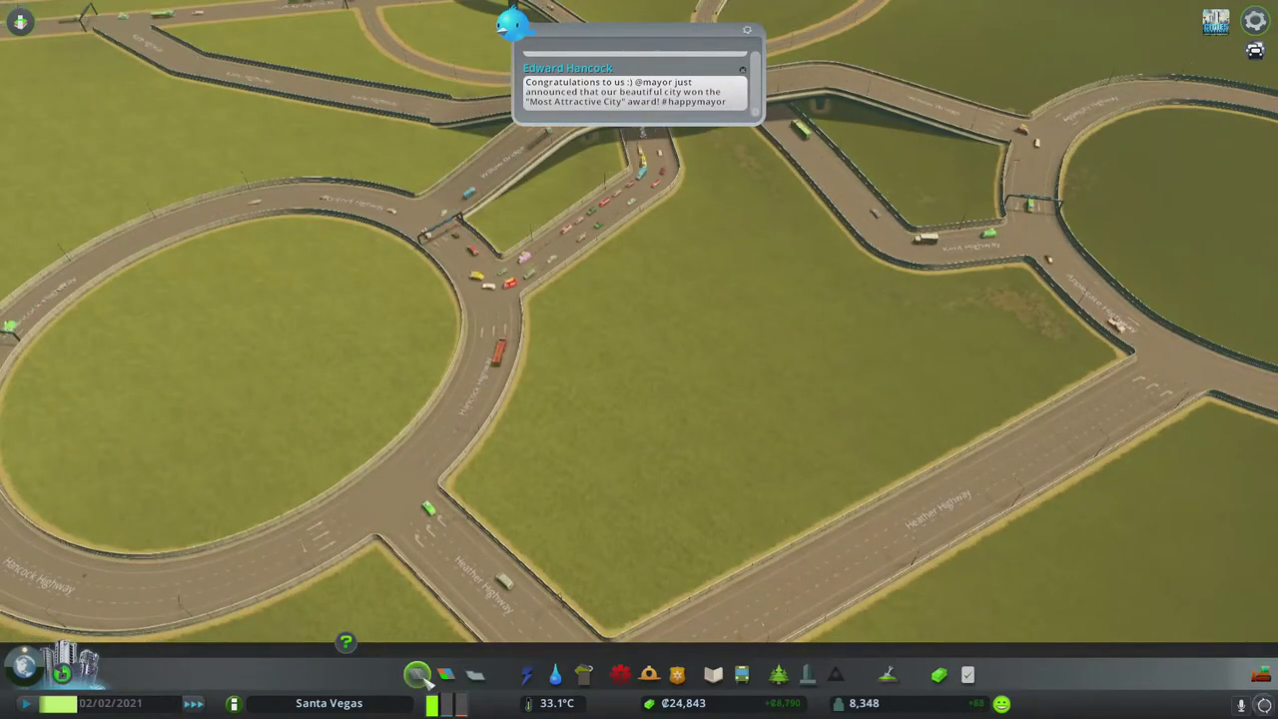
Step: Draw a two-lane road from the left roundabout east, then north to the overpass
left_click(419, 674)
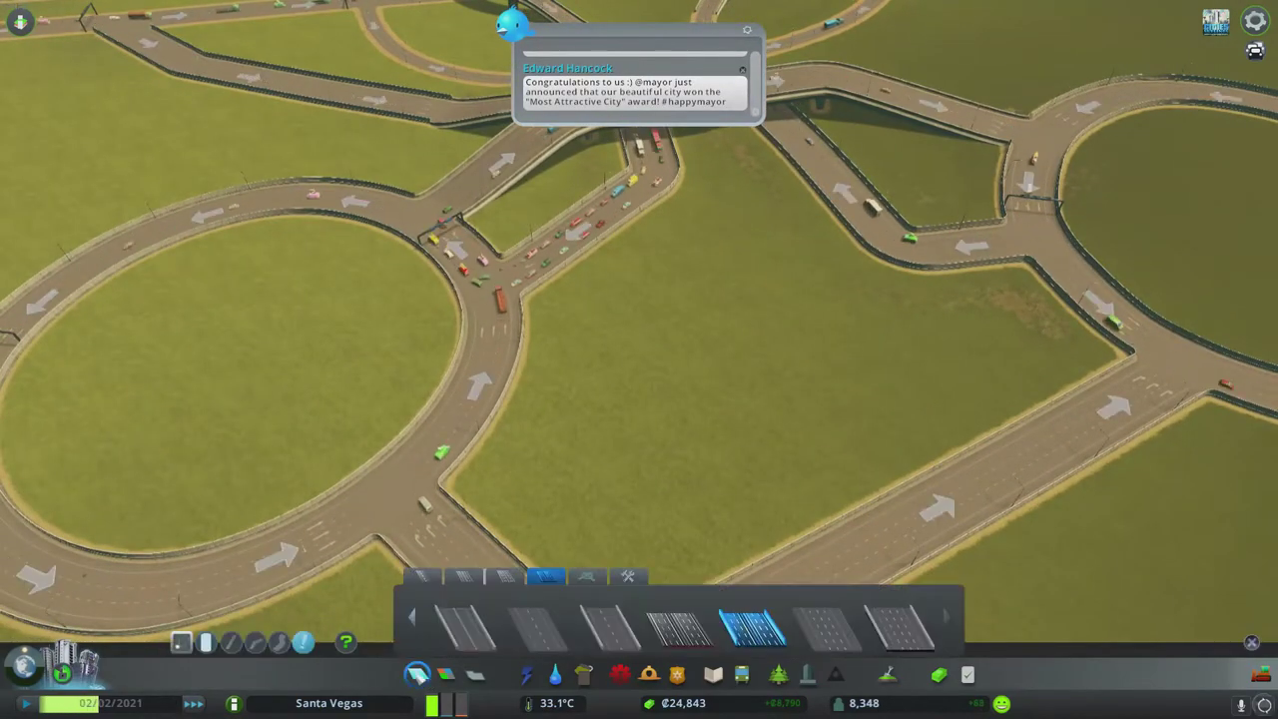
left_click(427, 579)
left_click(458, 624)
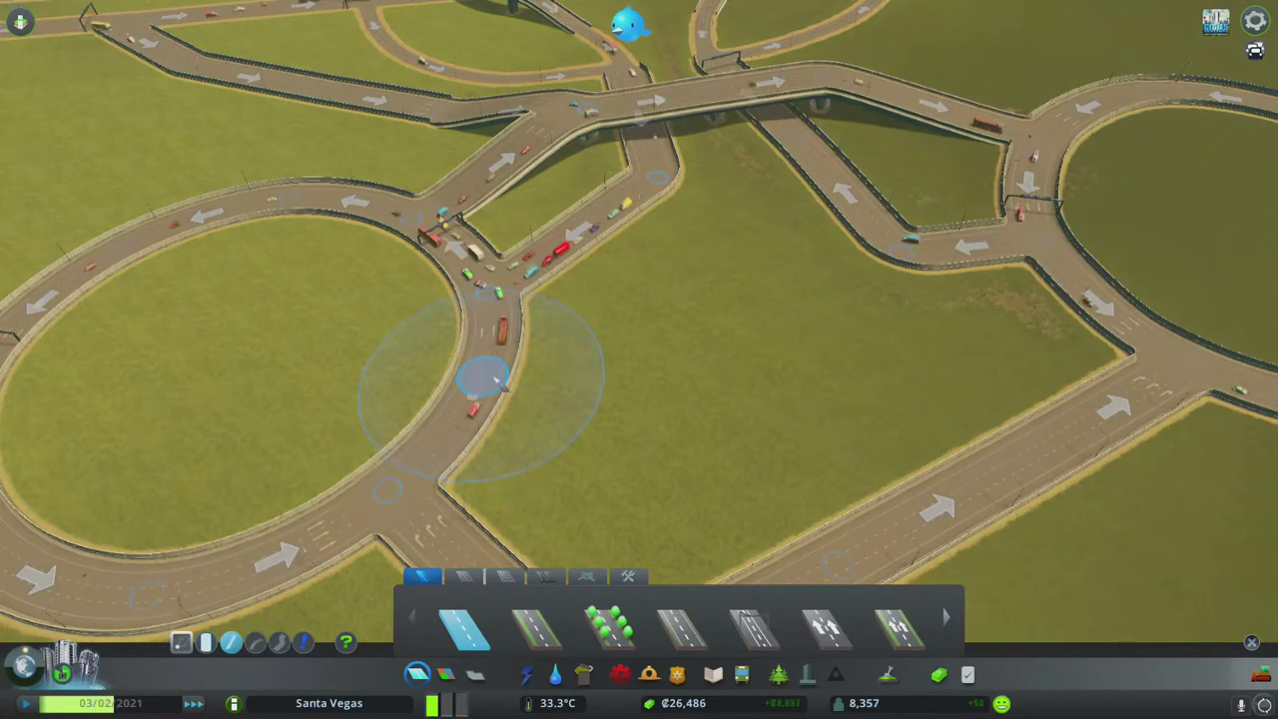
left_click(489, 378)
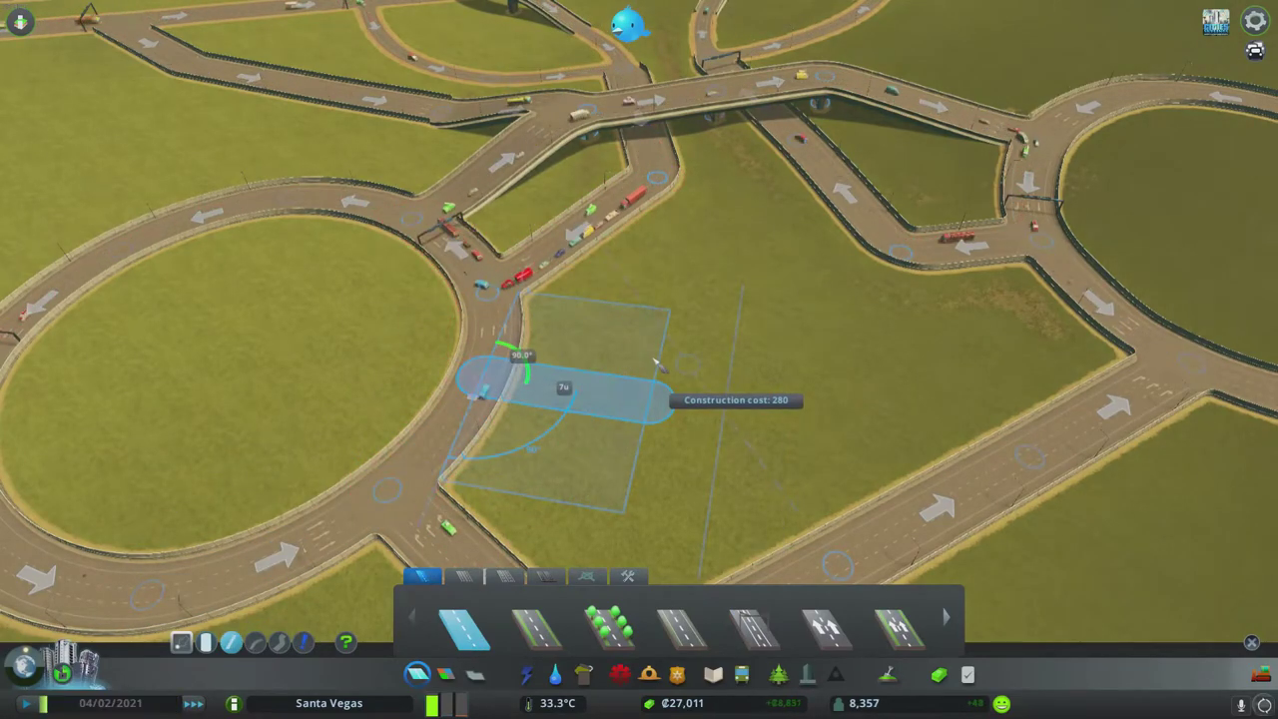
left_click(671, 401)
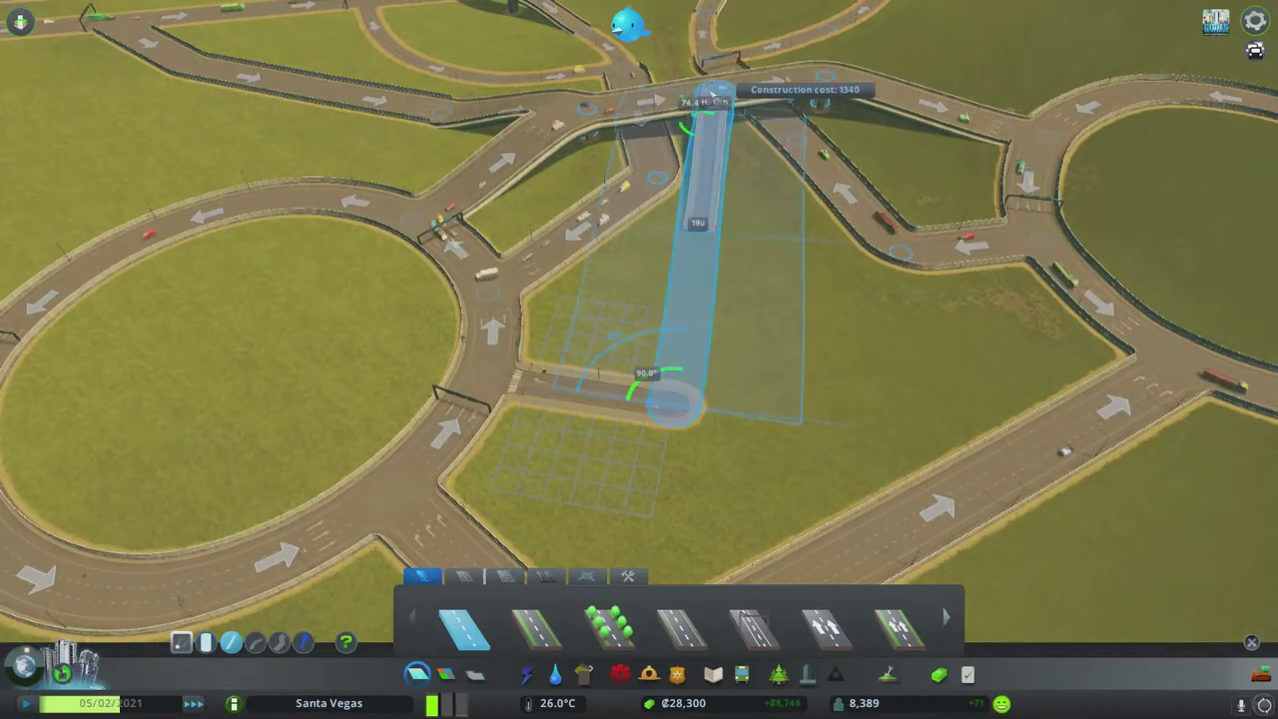
left_click(698, 125)
Step: Upgrade the new road's corner and next section to a wider road type
left_click(569, 576)
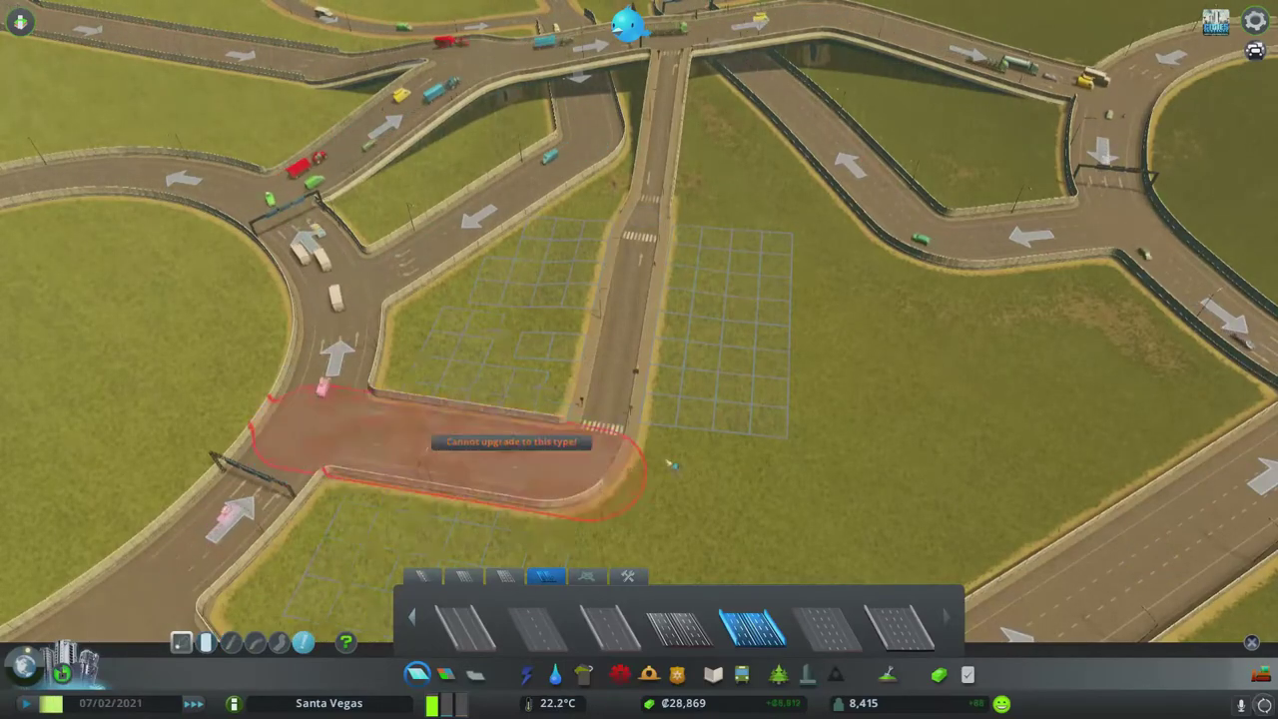
left_click(452, 421)
left_click(639, 329)
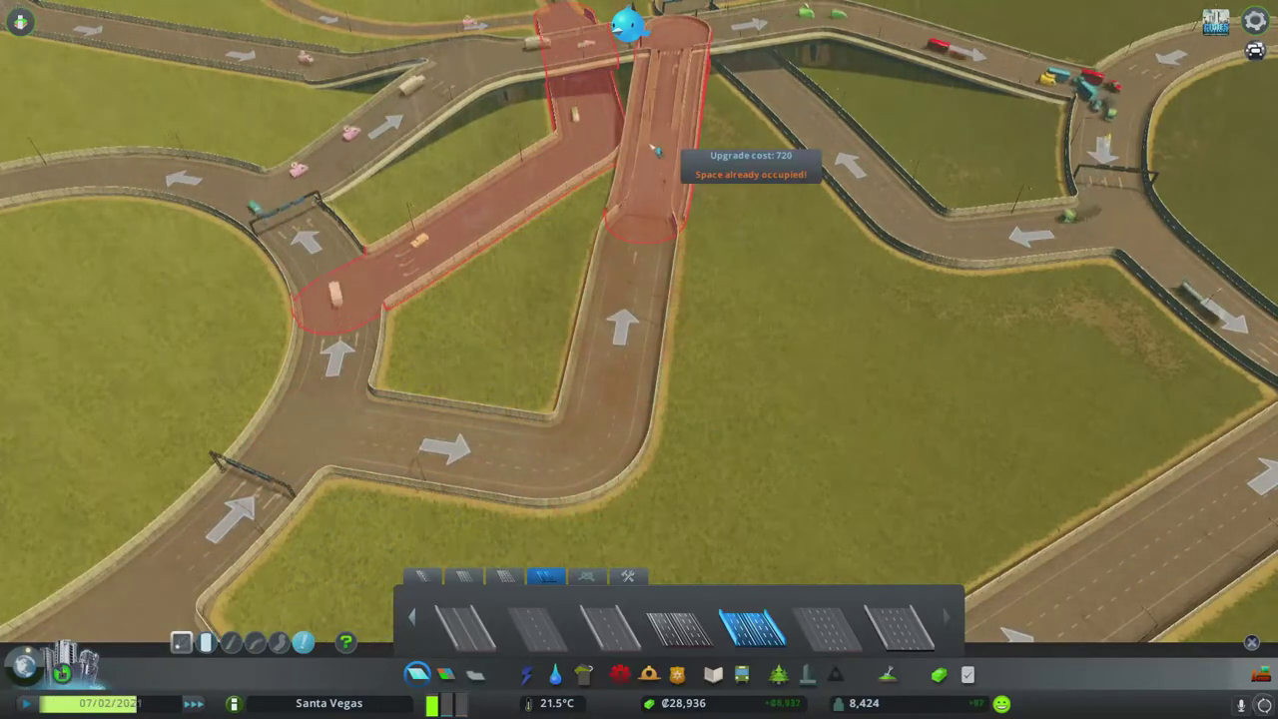
key("w")
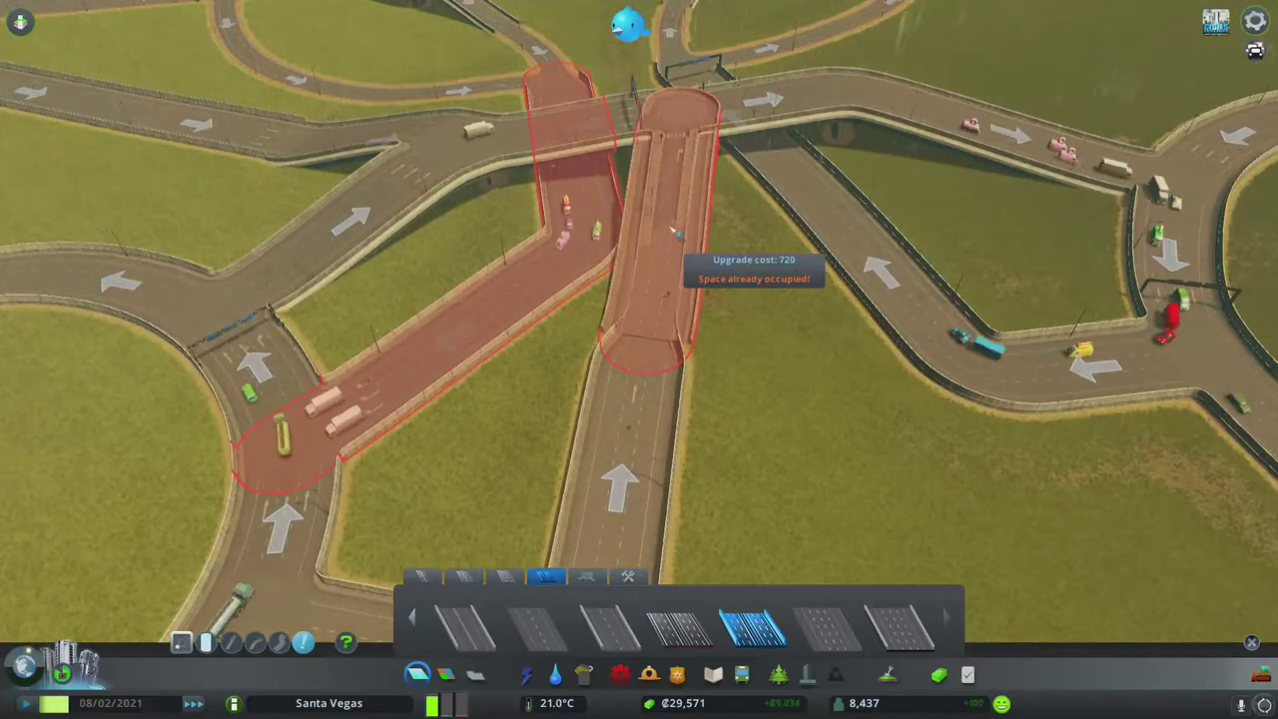
key("a")
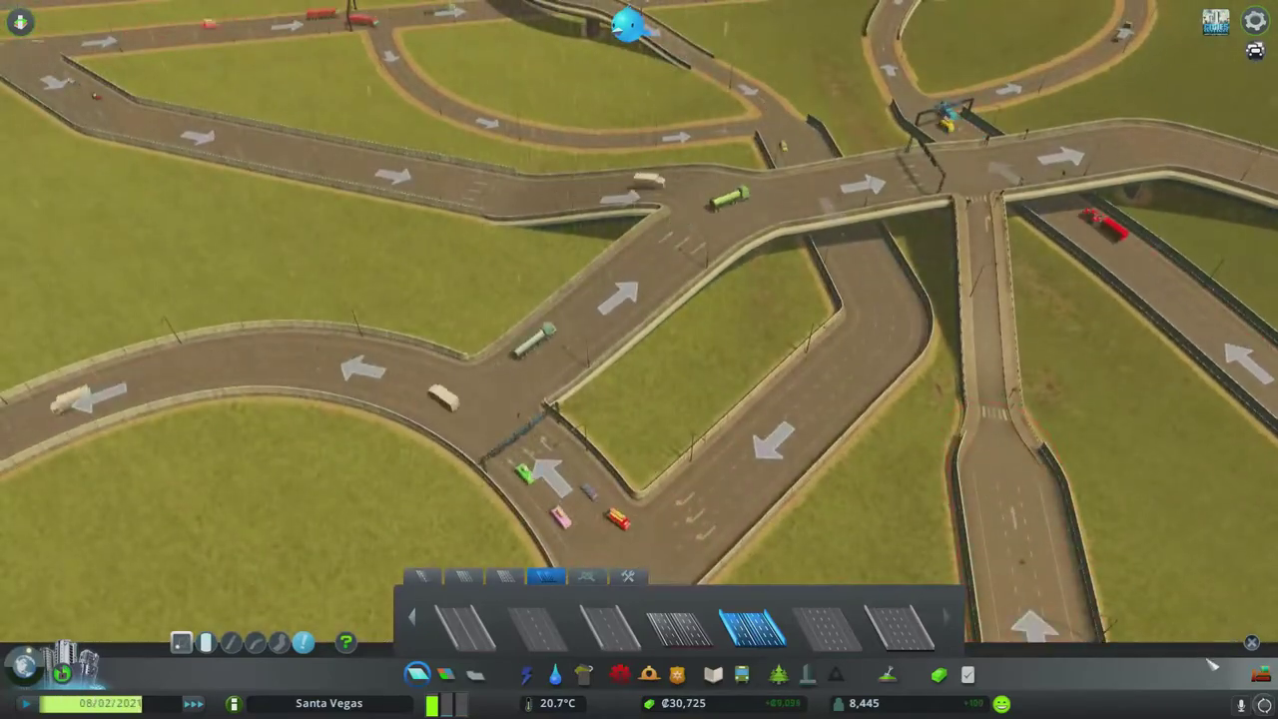
key("b")
Step: Bulldoze Willow Bridge, Katie Bridge and the angled road left of Wilson Highway
left_click(638, 299)
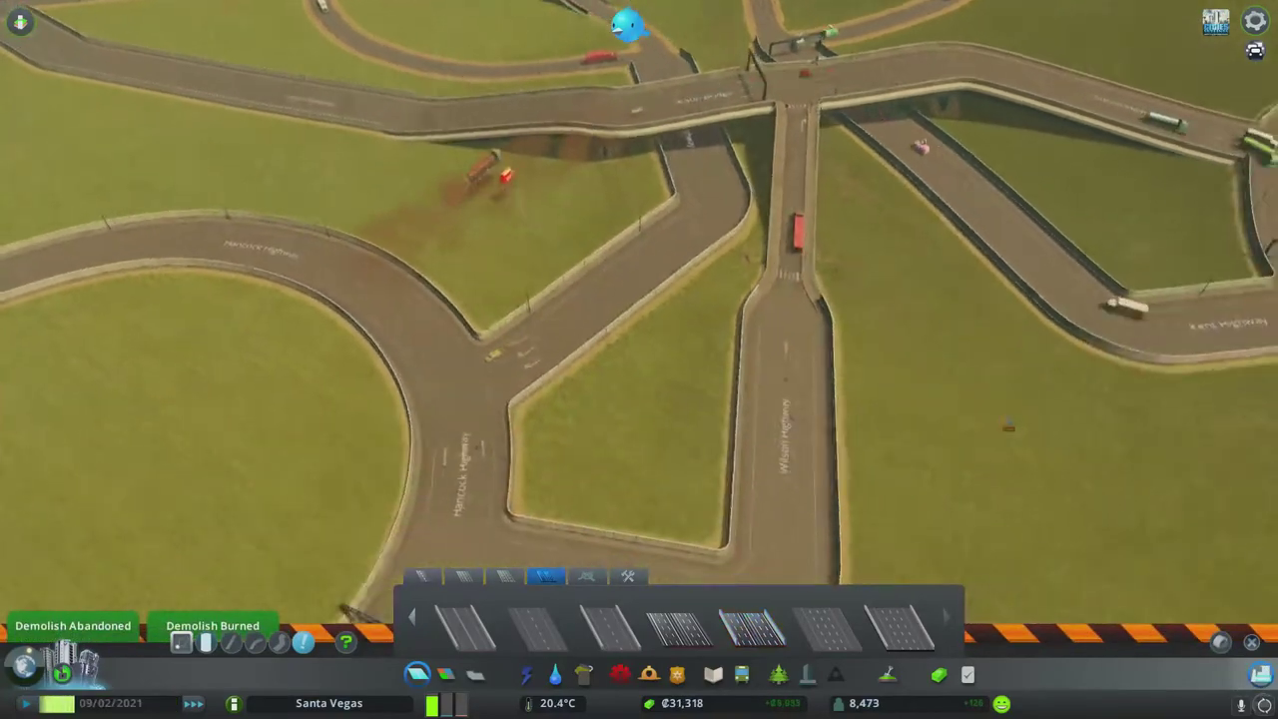
key("w")
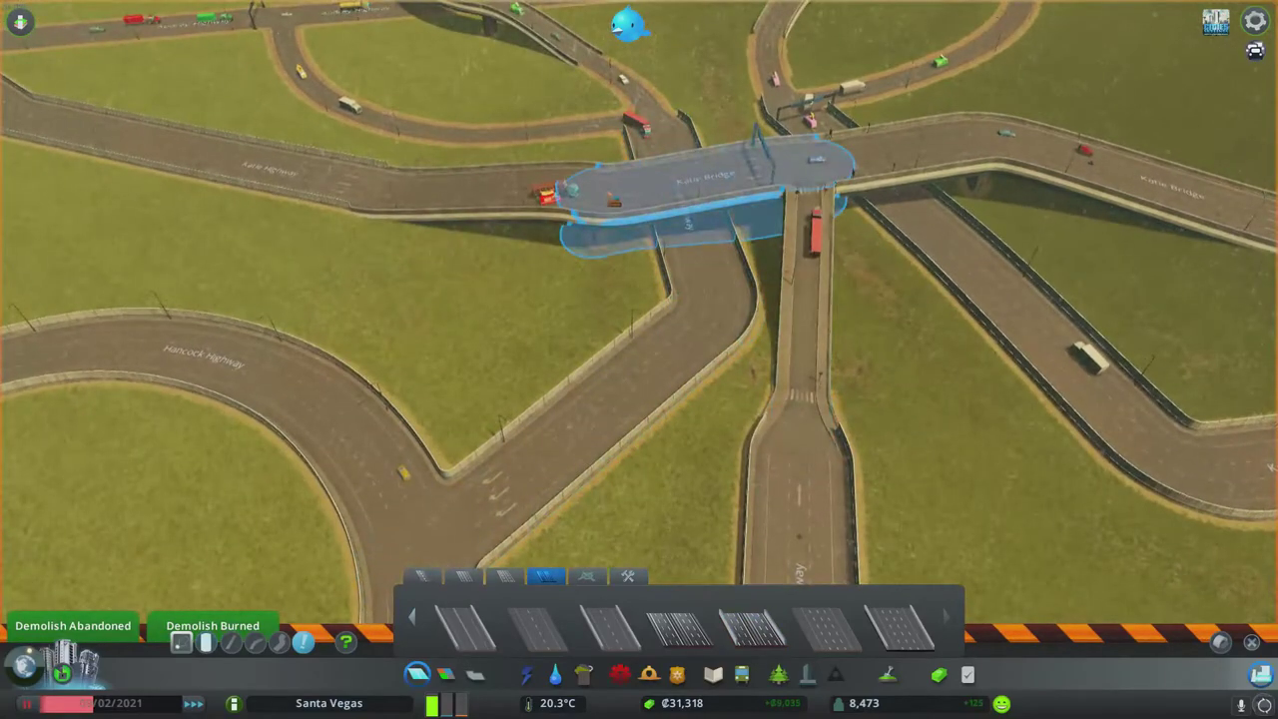
left_click(689, 199)
key("w")
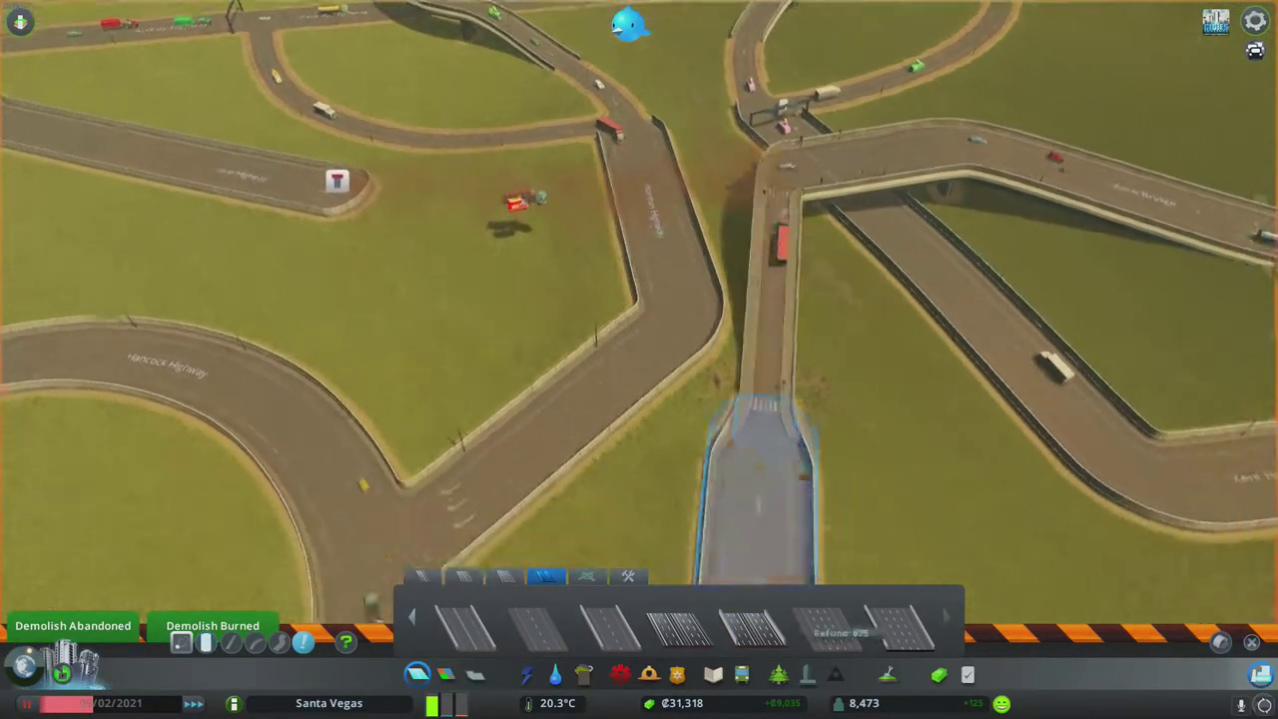
key("w")
left_click(429, 430)
key("s")
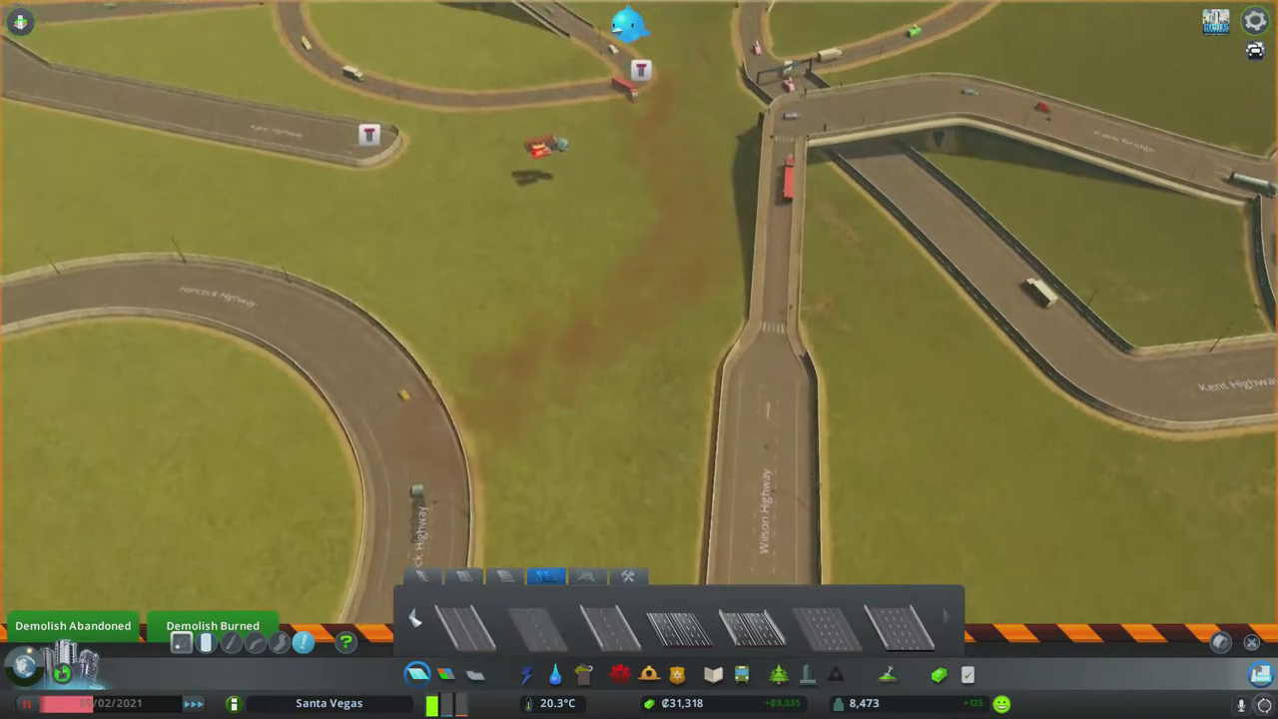
Step: Build a road from the upper node down to the left roundabout road
left_click(418, 577)
key("s")
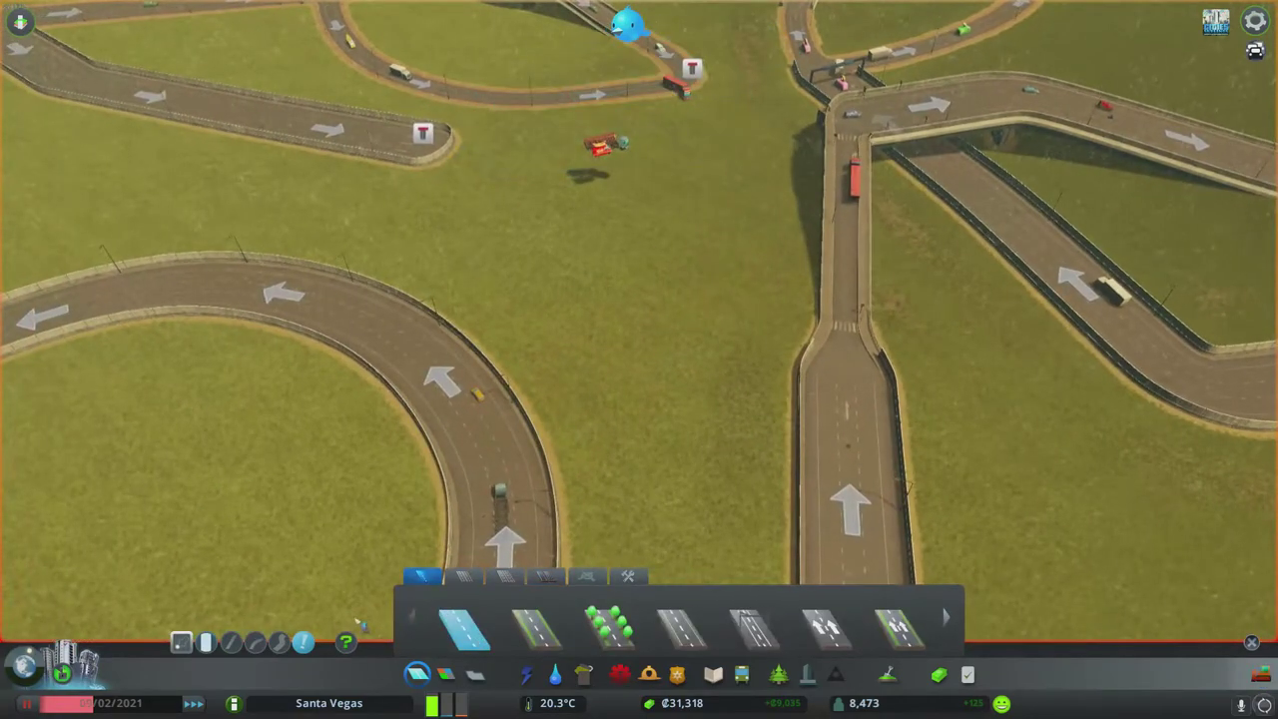
left_click(619, 244)
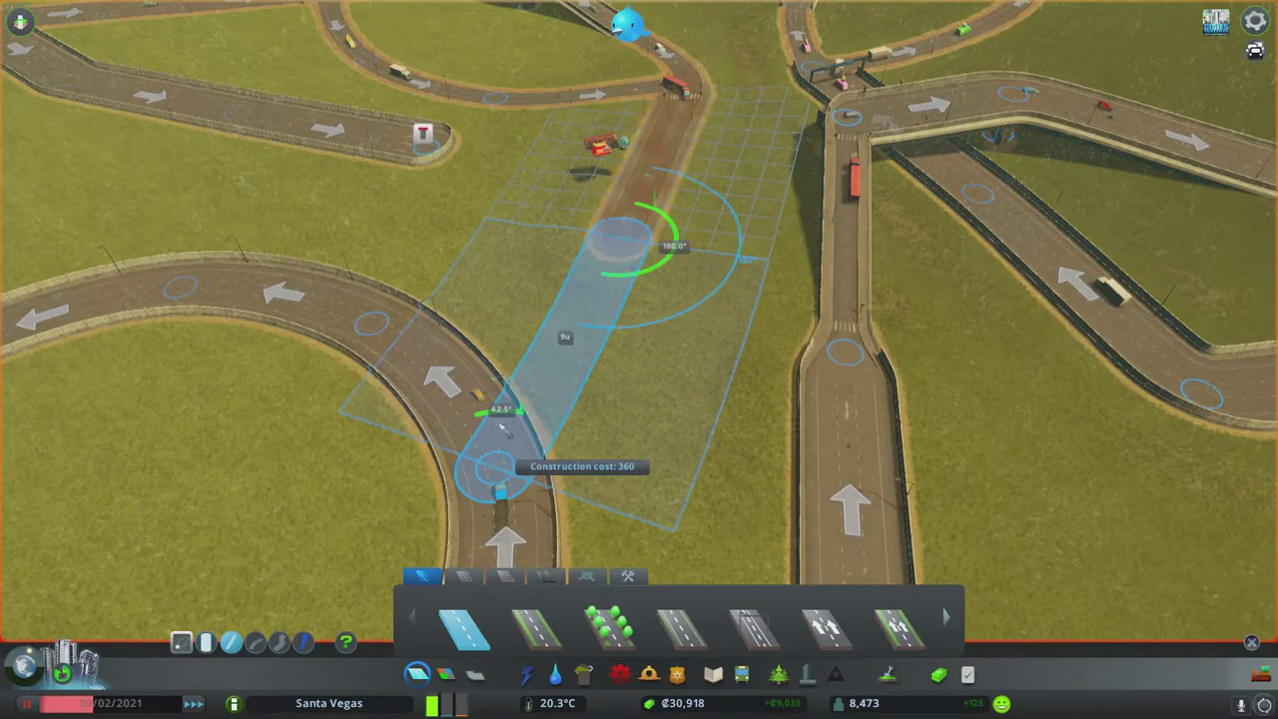
left_click(499, 468)
Step: Draw an elevated road from the left stub across to the right road
key("s")
left_click(399, 211)
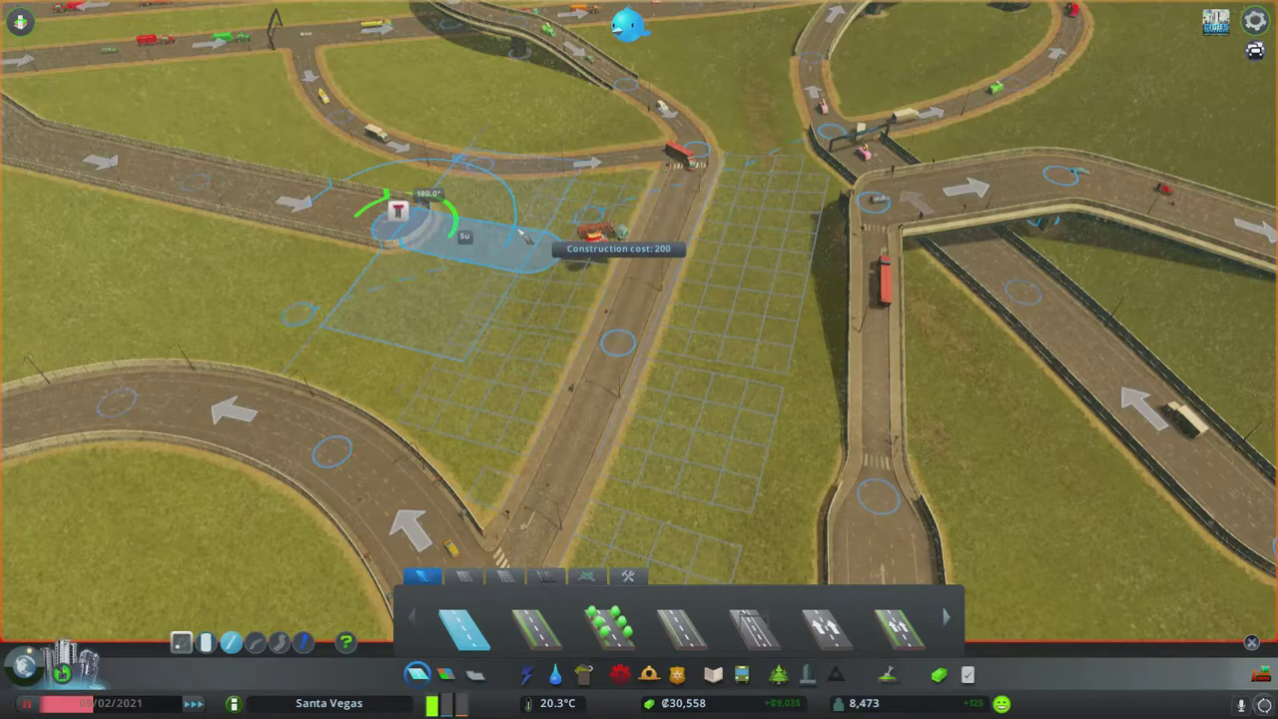
key("Page_Up")
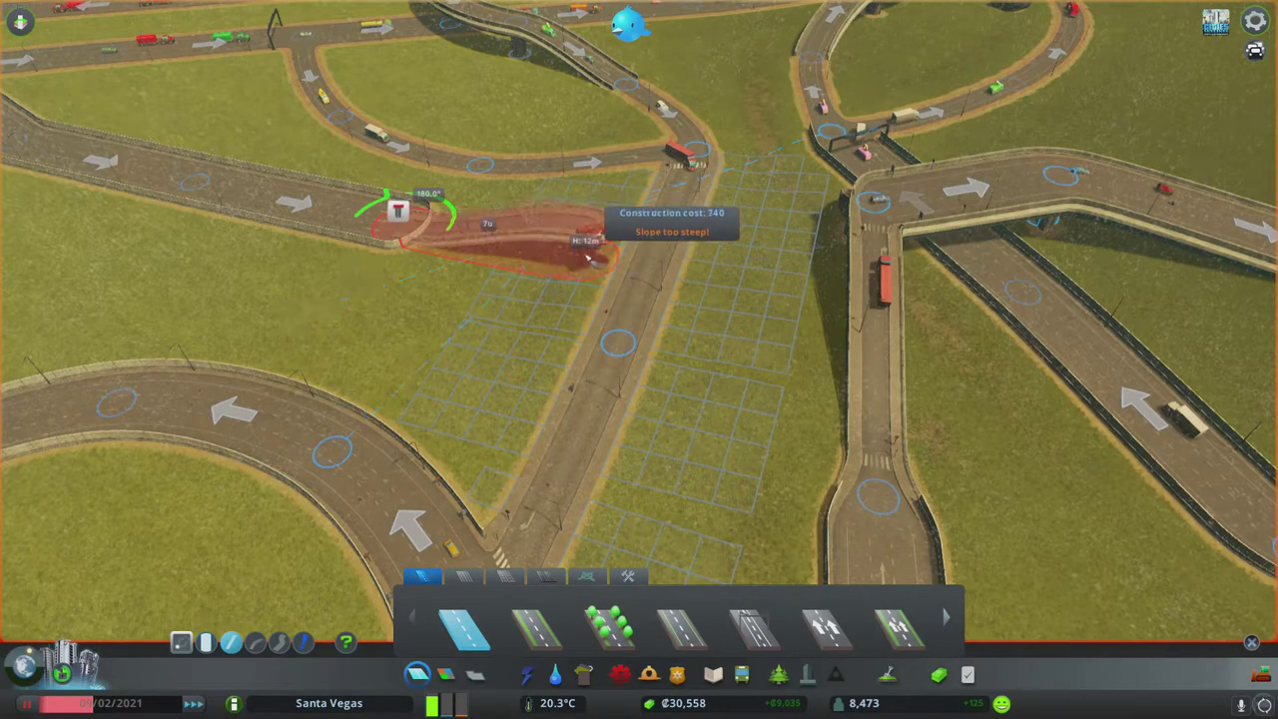
left_click(711, 287)
left_click(869, 206)
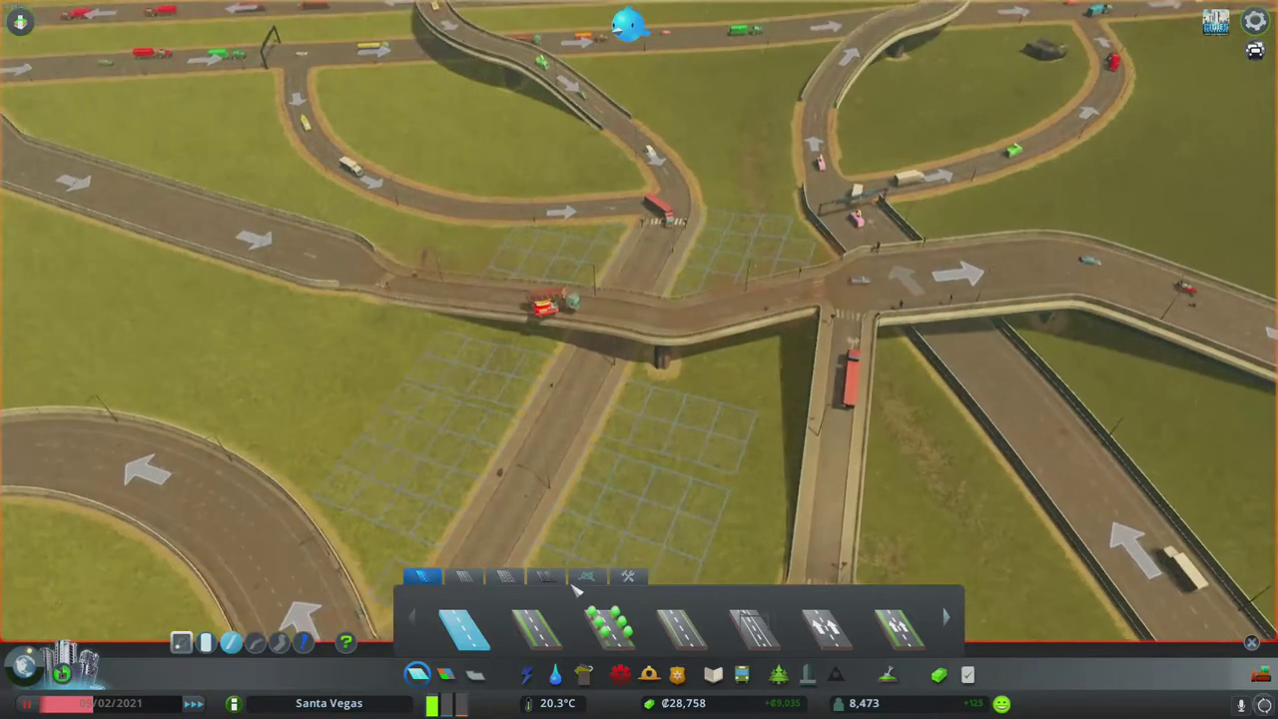
left_click(548, 577)
left_click(754, 627)
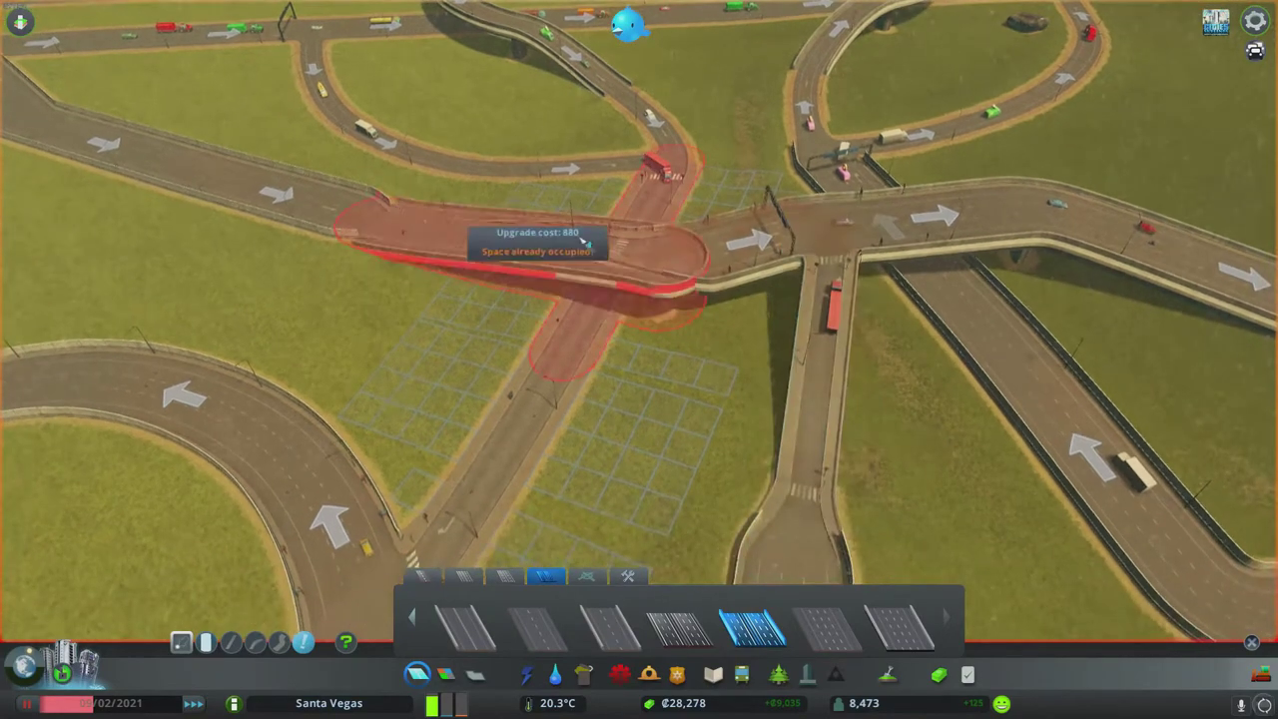
key("q")
key("q")
key("q")
key("q")
Step: Bulldoze the crossing's two bridge segments, the diagonal road and the segment below
key("a")
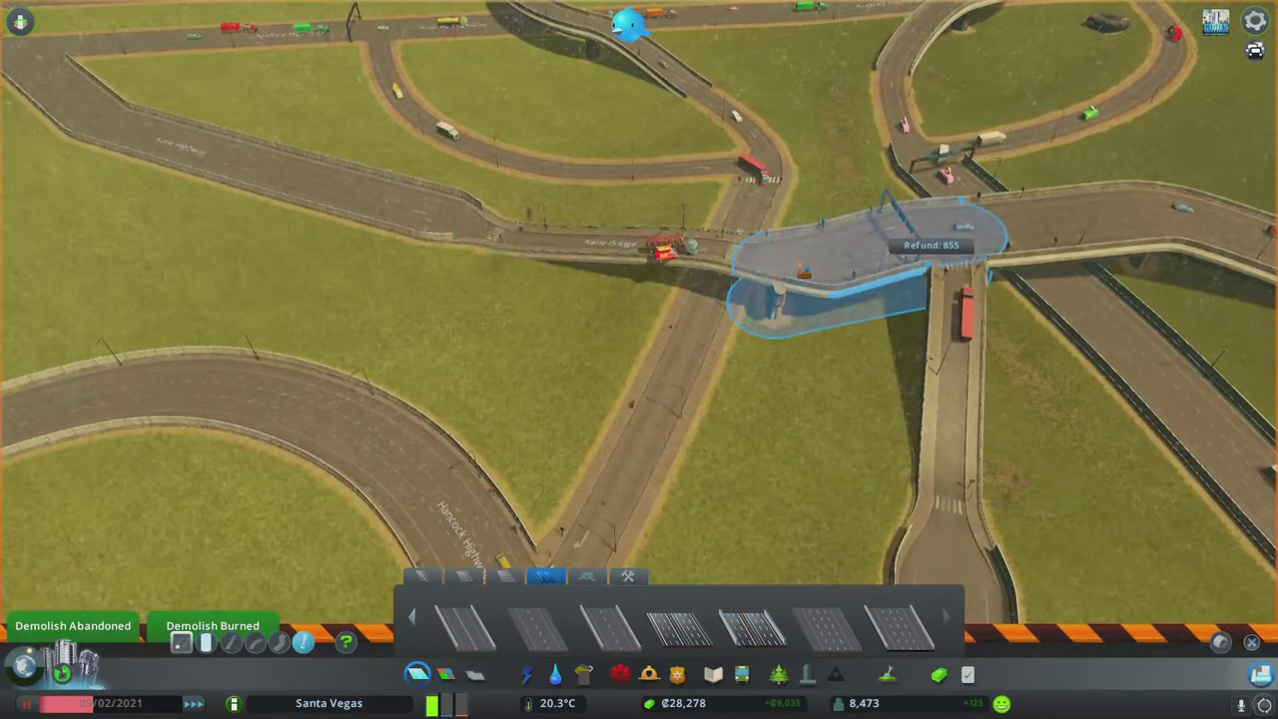
left_click(868, 264)
left_click(884, 245)
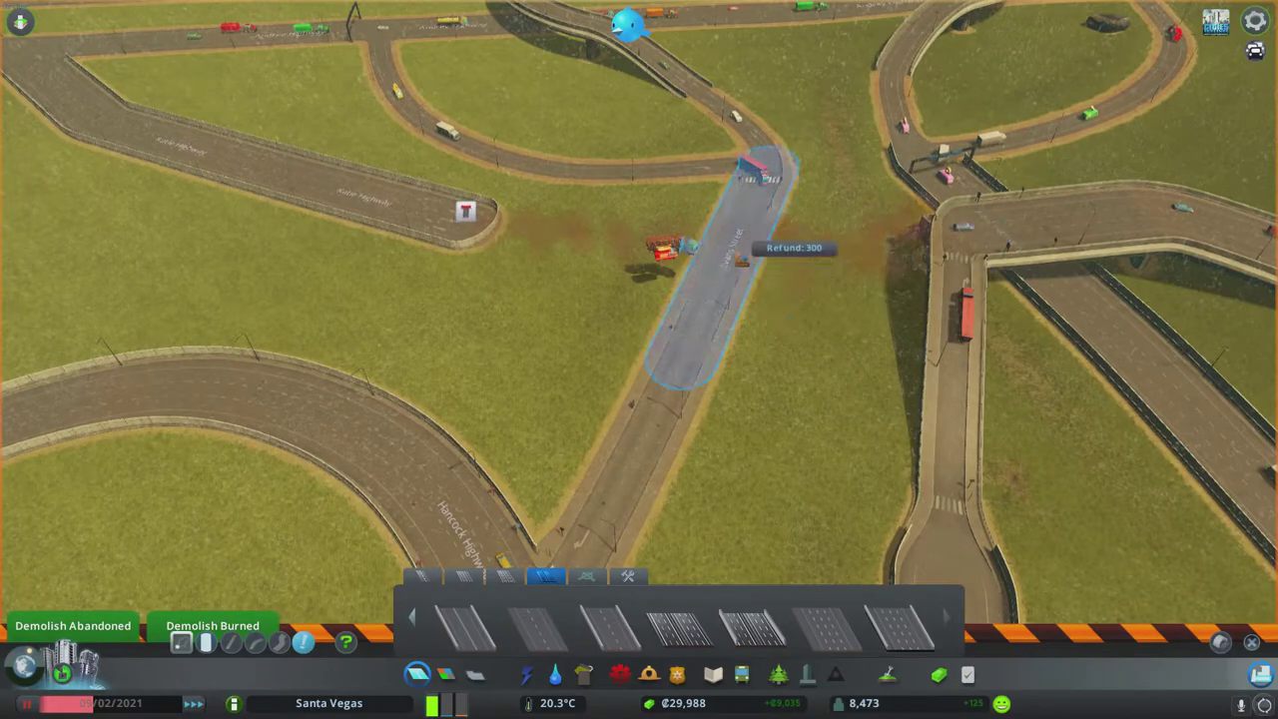
left_click(739, 250)
left_click(639, 440)
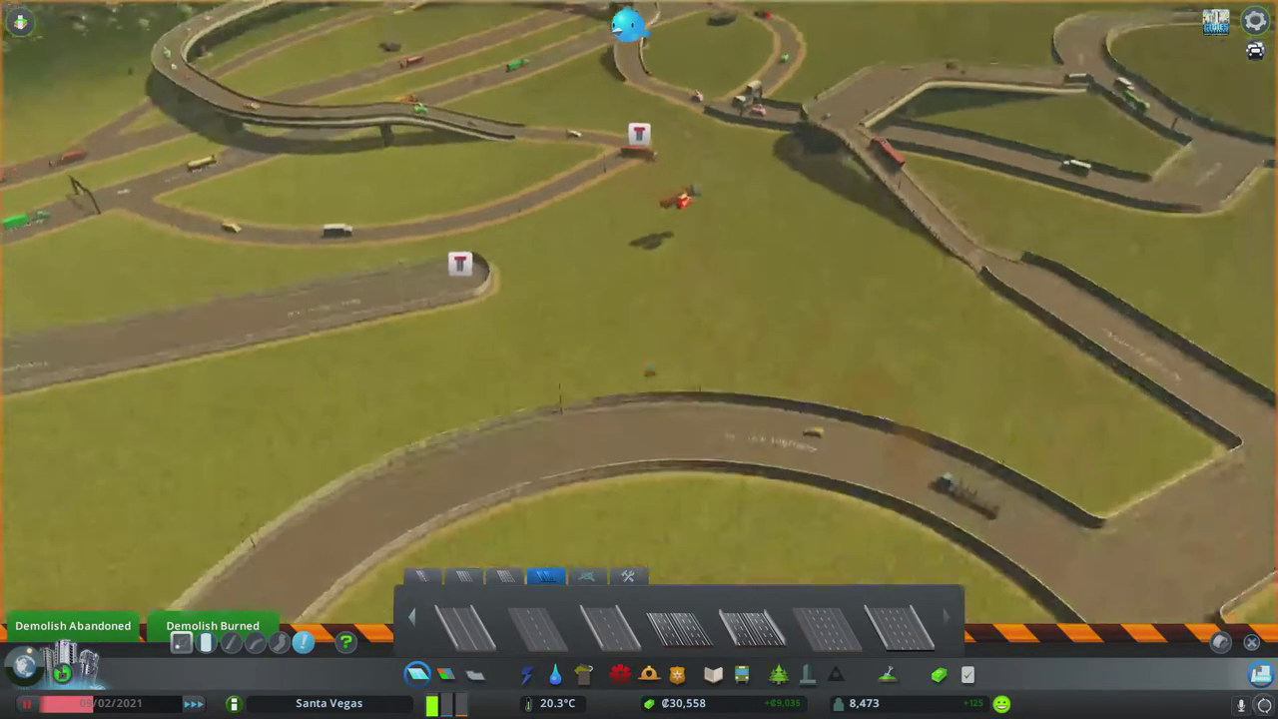
scroll(639, 360, "down", 3)
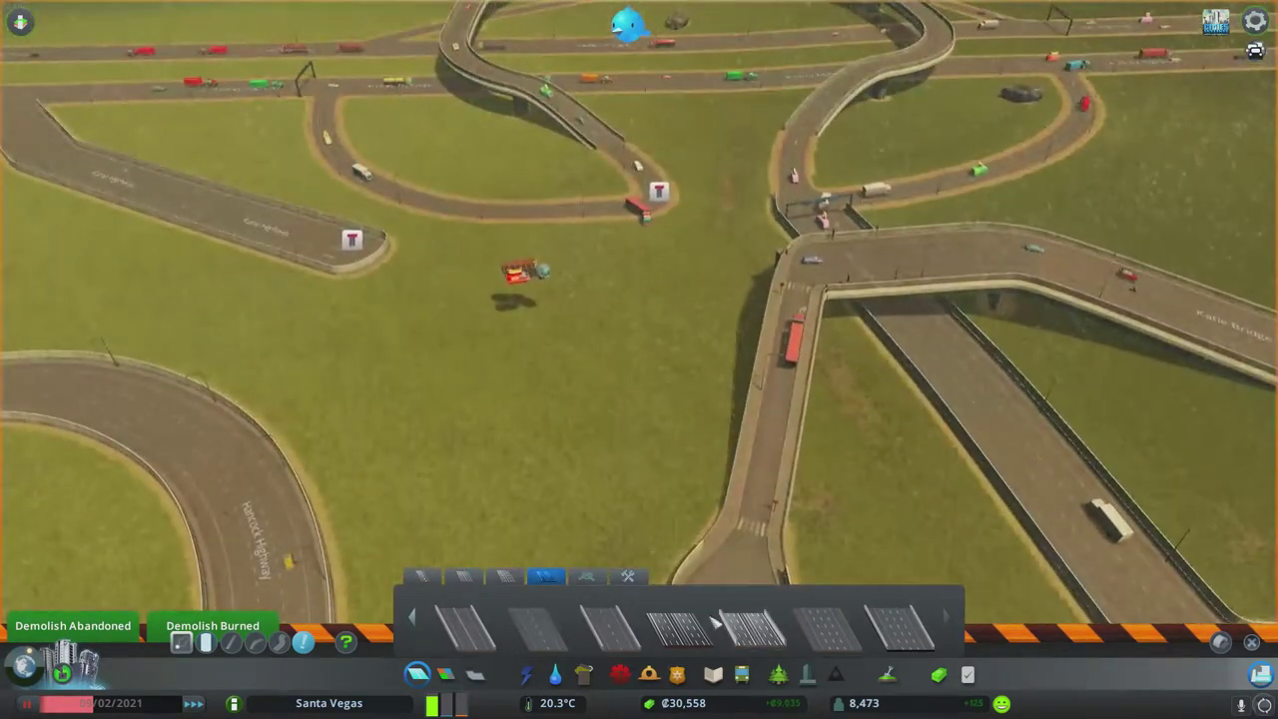
scroll(799, 369, "up", 2)
Step: Upgrade the elevated ramp segment to the chosen highway type for 720
left_click(751, 627)
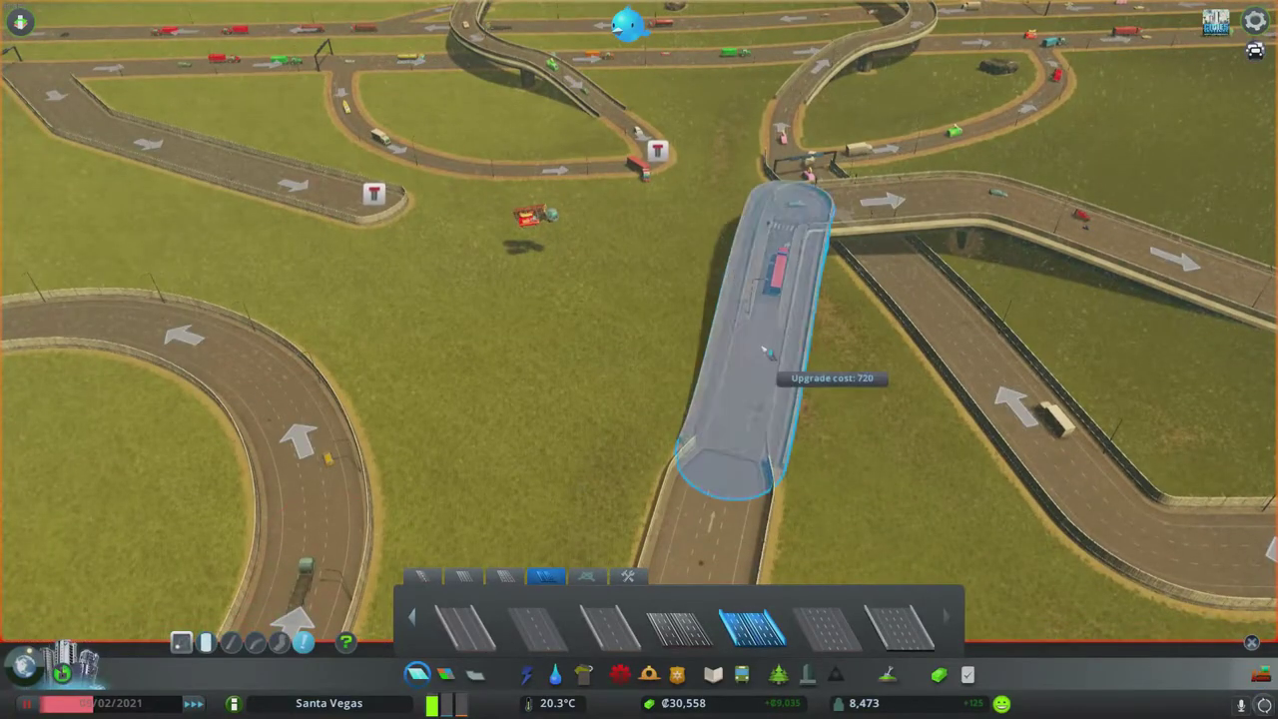
left_click(788, 362)
scroll(789, 361, "down", 3)
scroll(659, 442, "down", 3)
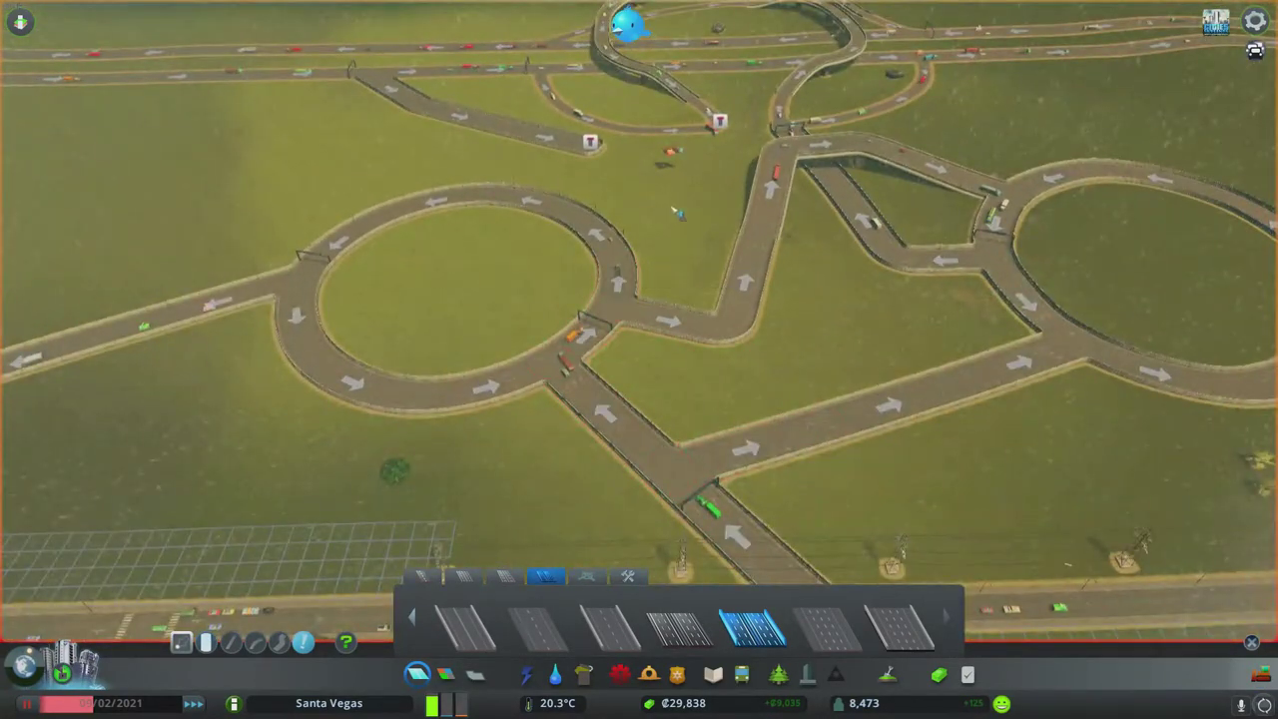
scroll(676, 212, "up", 3)
scroll(669, 300, "up", 2)
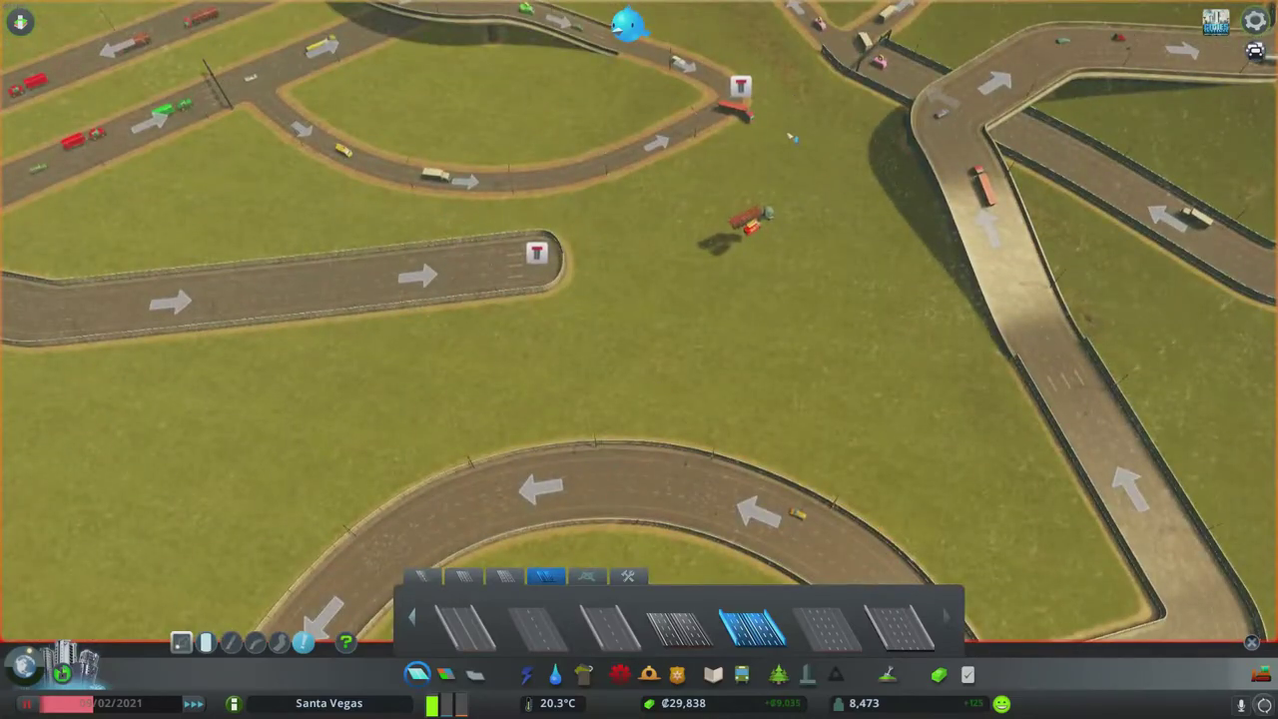
scroll(790, 138, "up", 2)
scroll(598, 299, "down", 2)
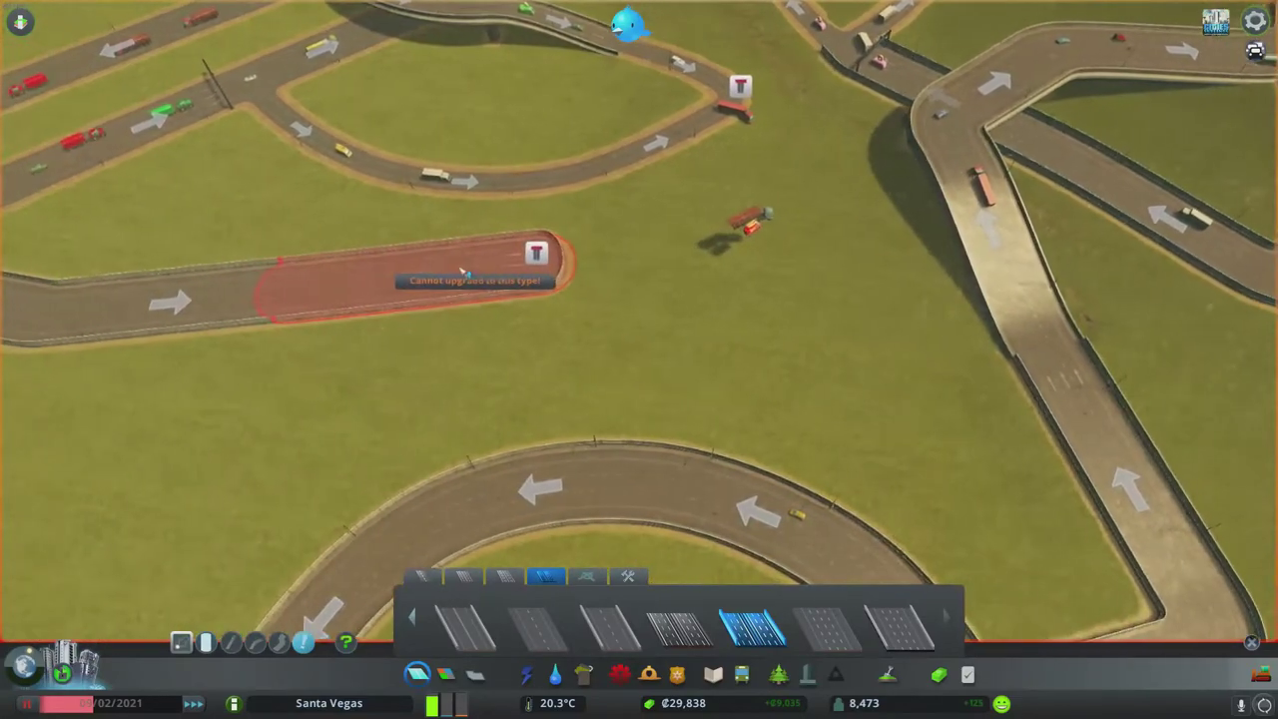
scroll(599, 299, "up", 2)
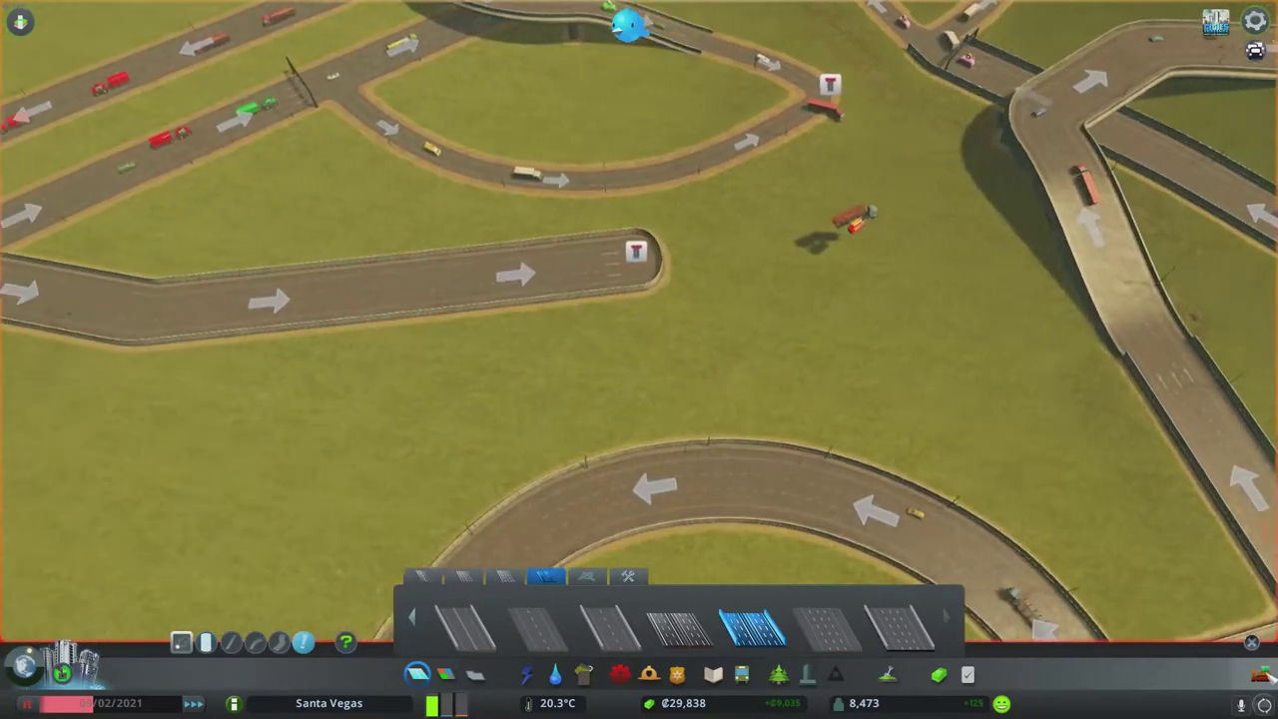
key("a")
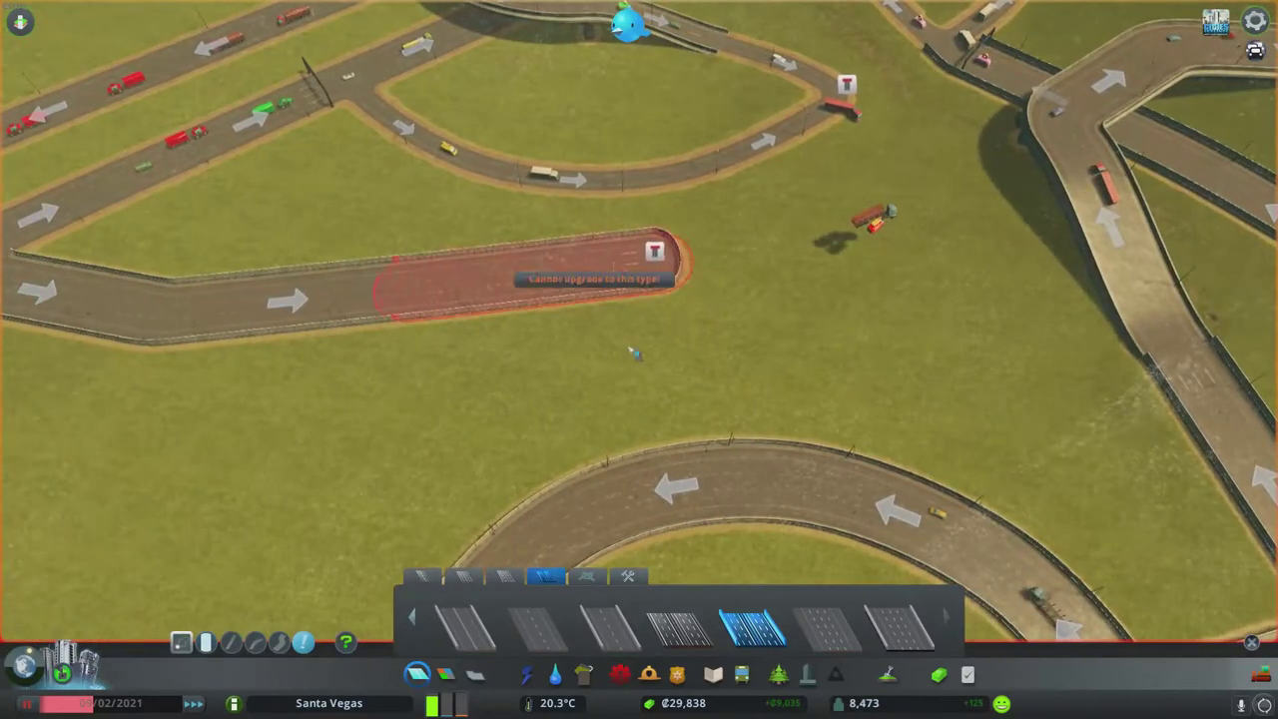
scroll(639, 300, "down", 1)
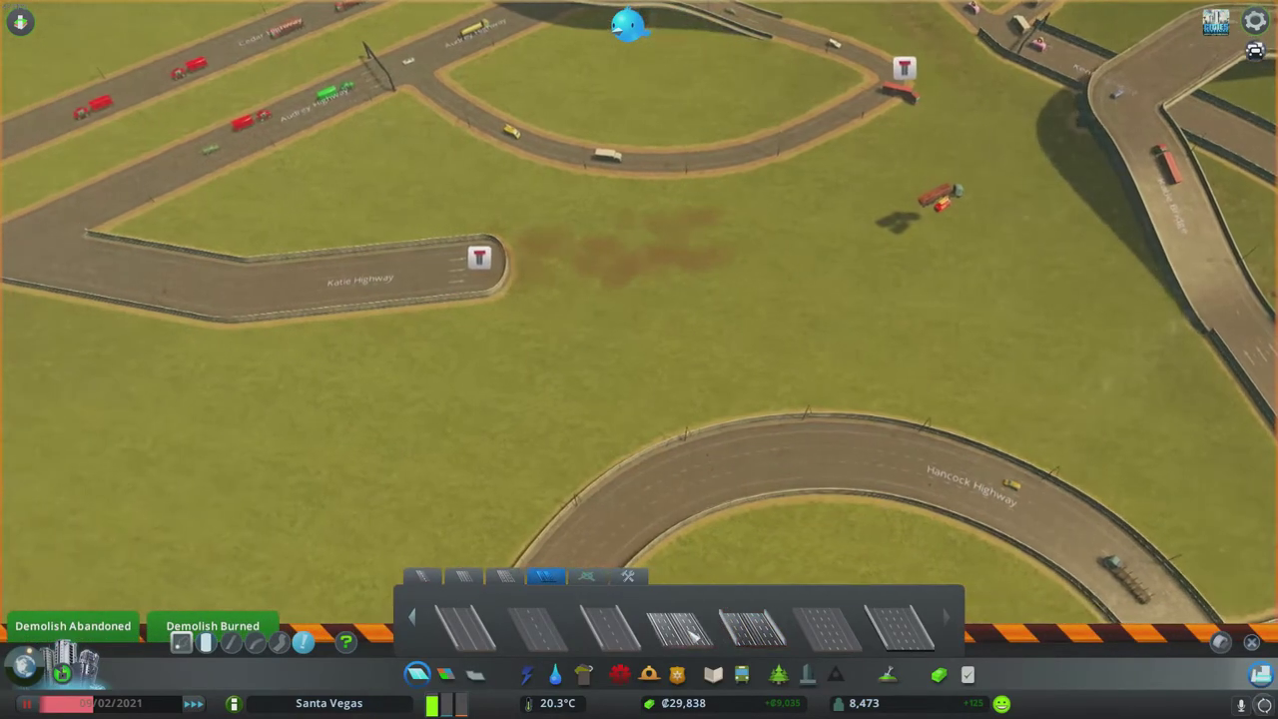
Step: Draw an elevated small road from the dead-end highway to the interchange junction
left_click(753, 624)
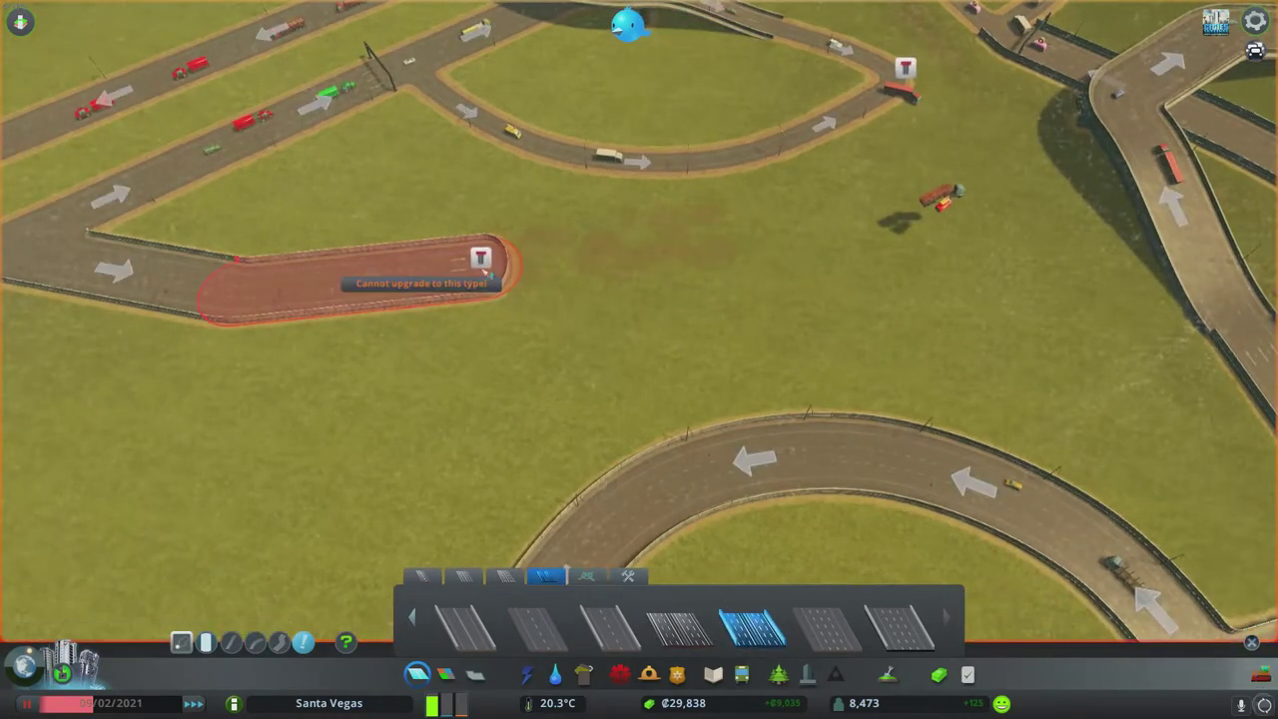
scroll(319, 570, "up", 2)
left_click(464, 374)
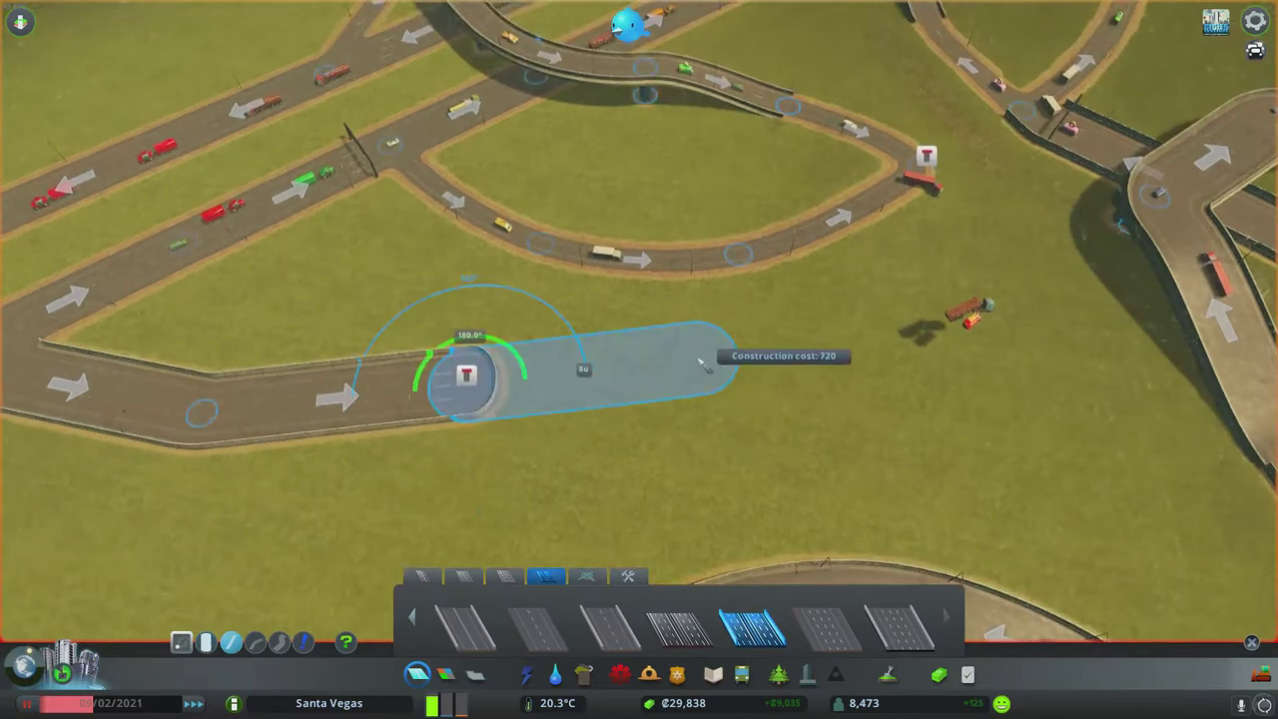
right_click(699, 362)
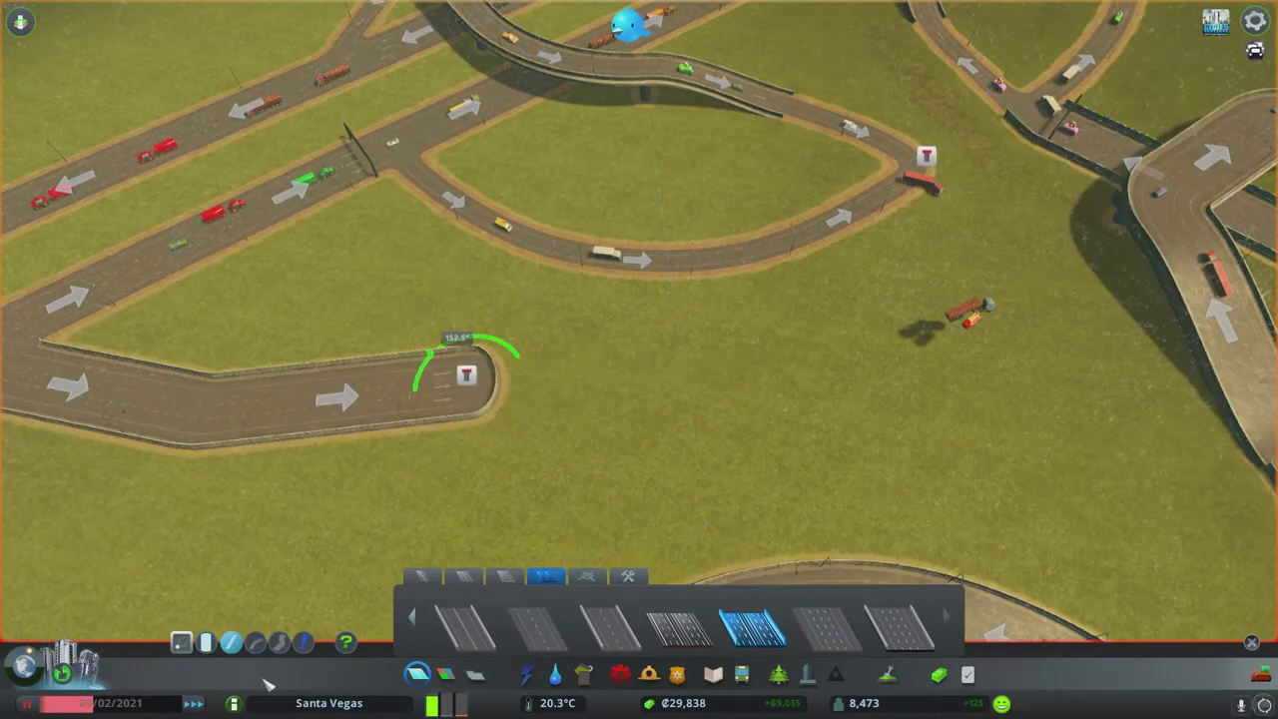
left_click(424, 577)
left_click(466, 377)
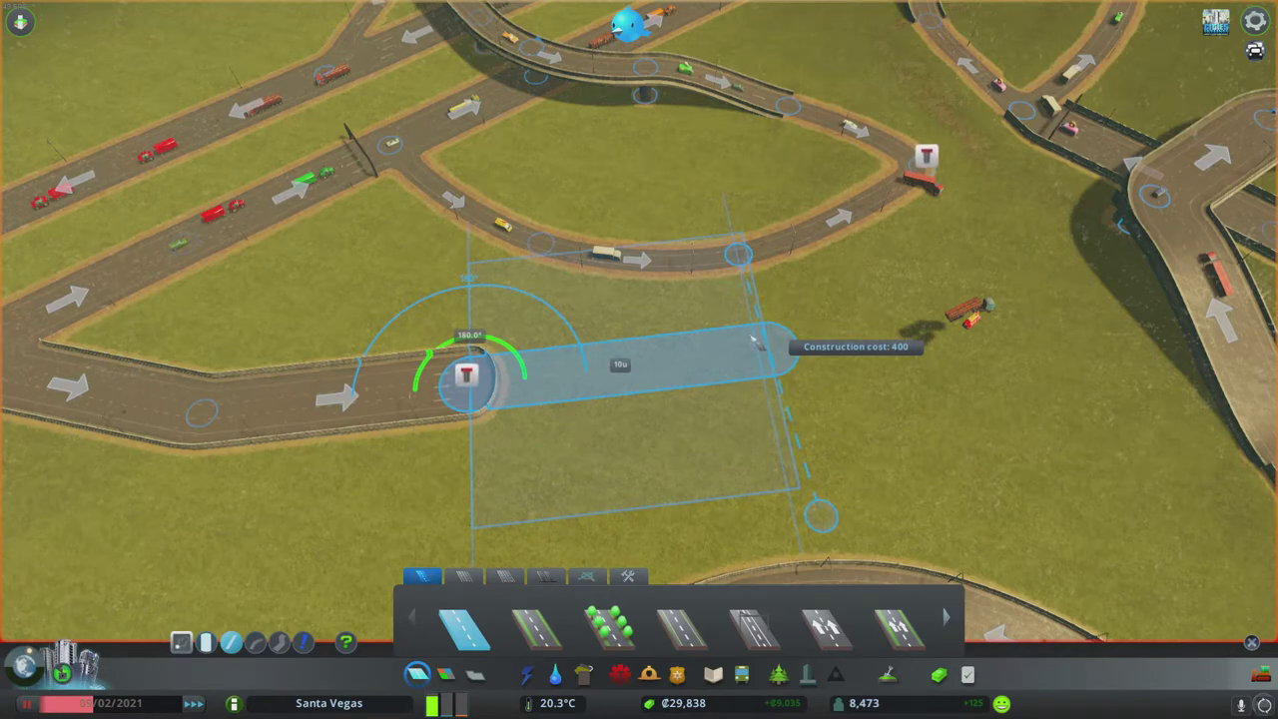
key("Page_Up")
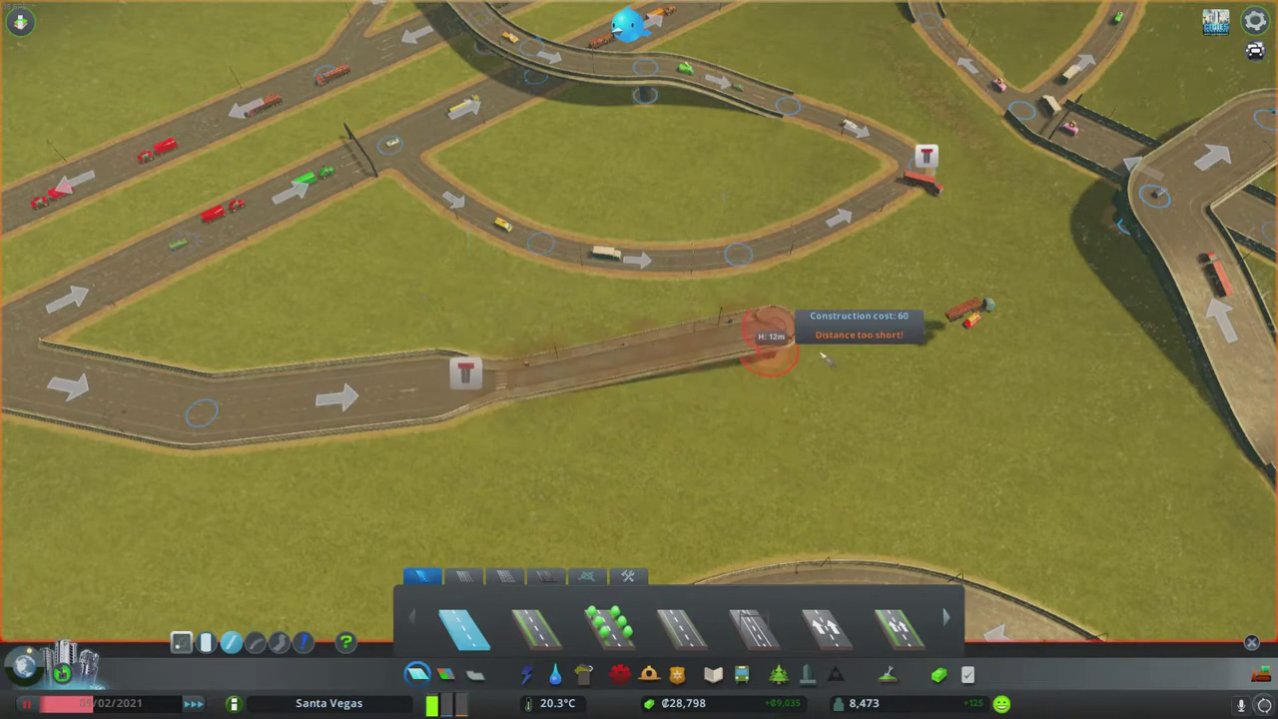
scroll(774, 329, "down", 2)
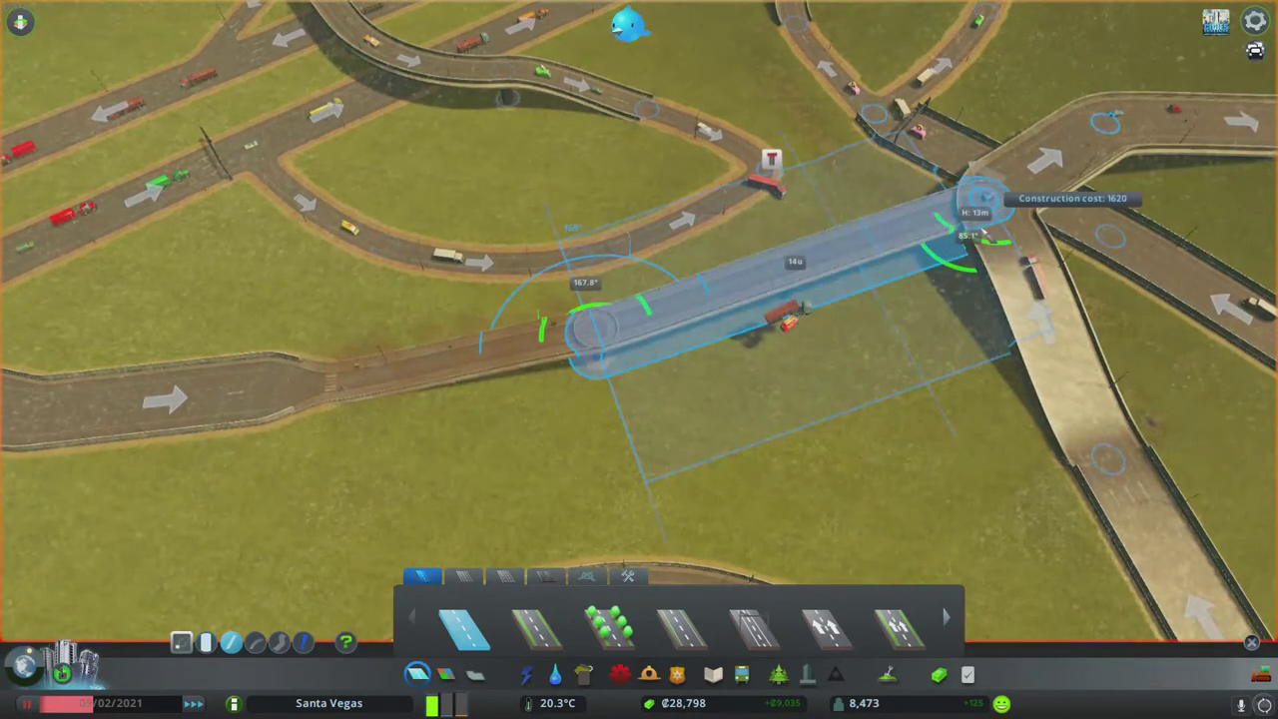
left_click(983, 200)
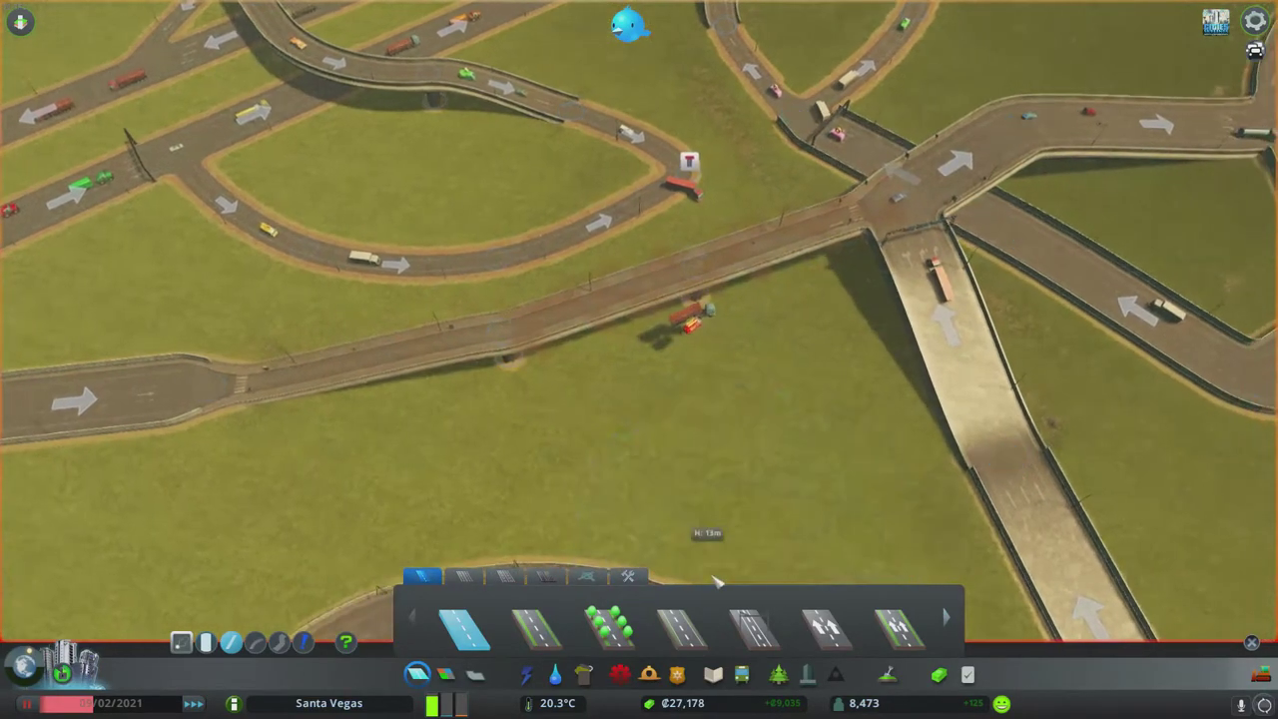
Step: Upgrade the new bridge to a one-way highway
left_click(547, 577)
left_click(754, 623)
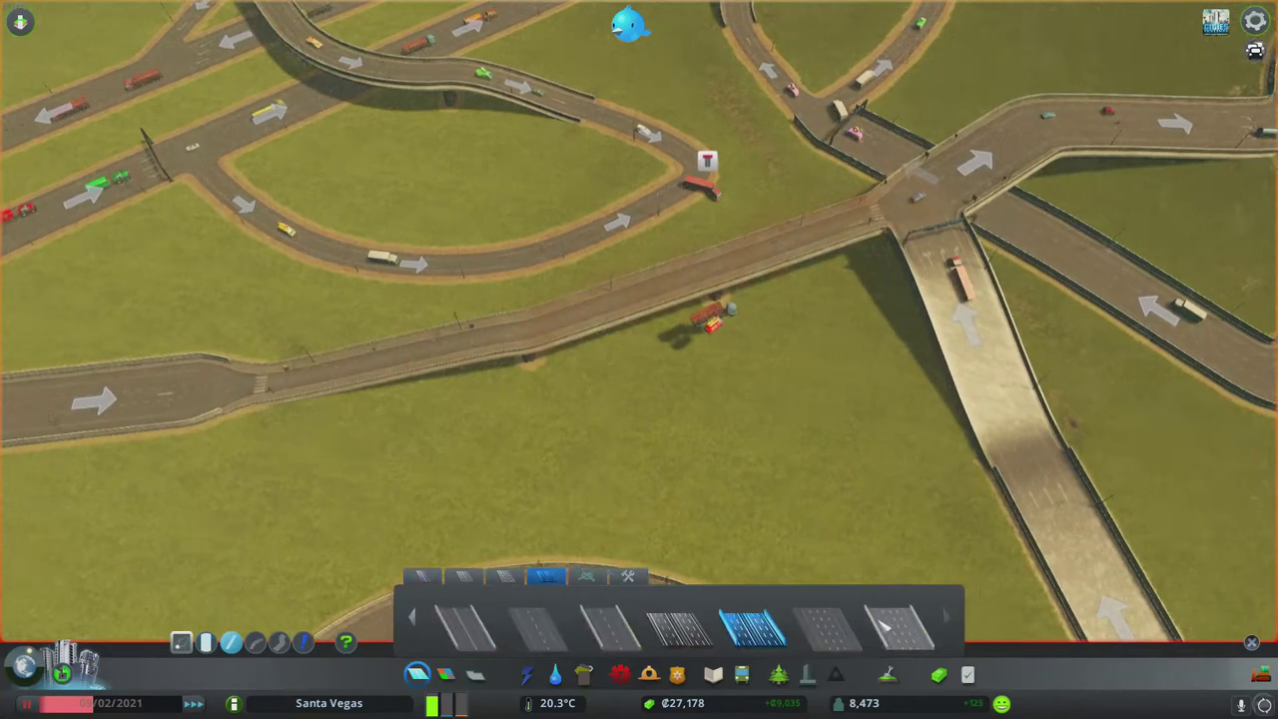
key("a")
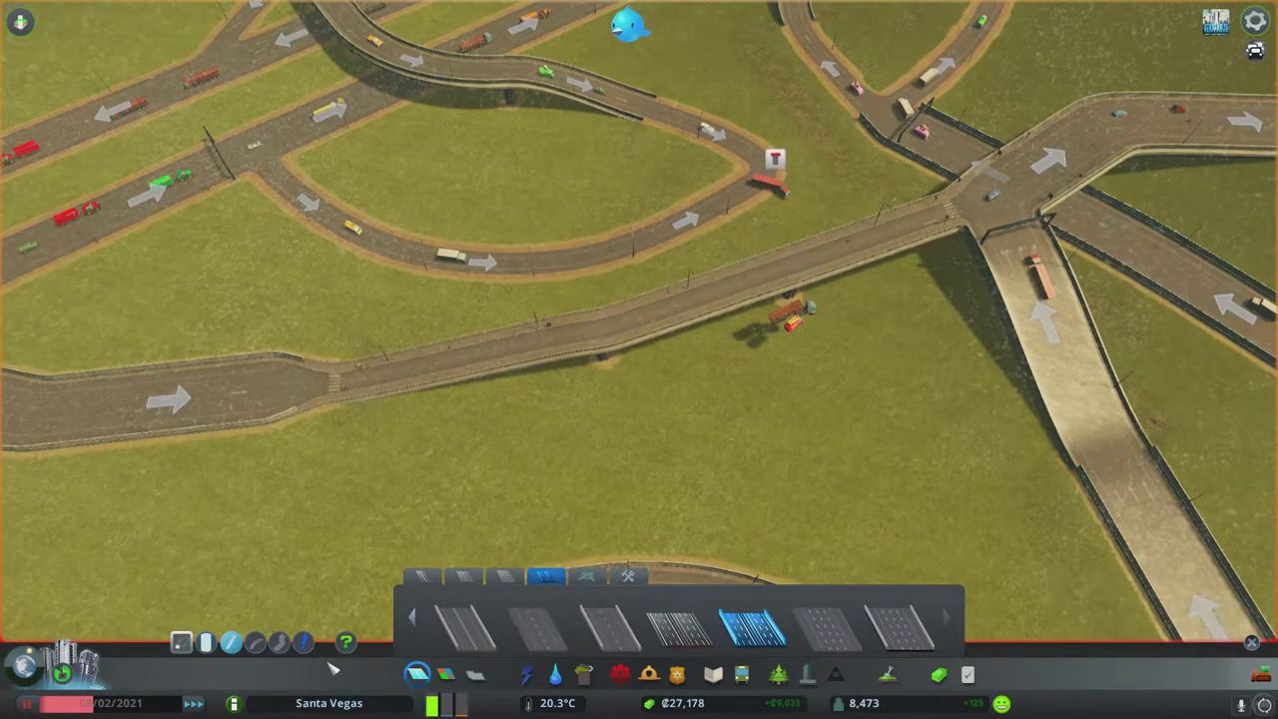
left_click_drag(439, 389, 898, 229)
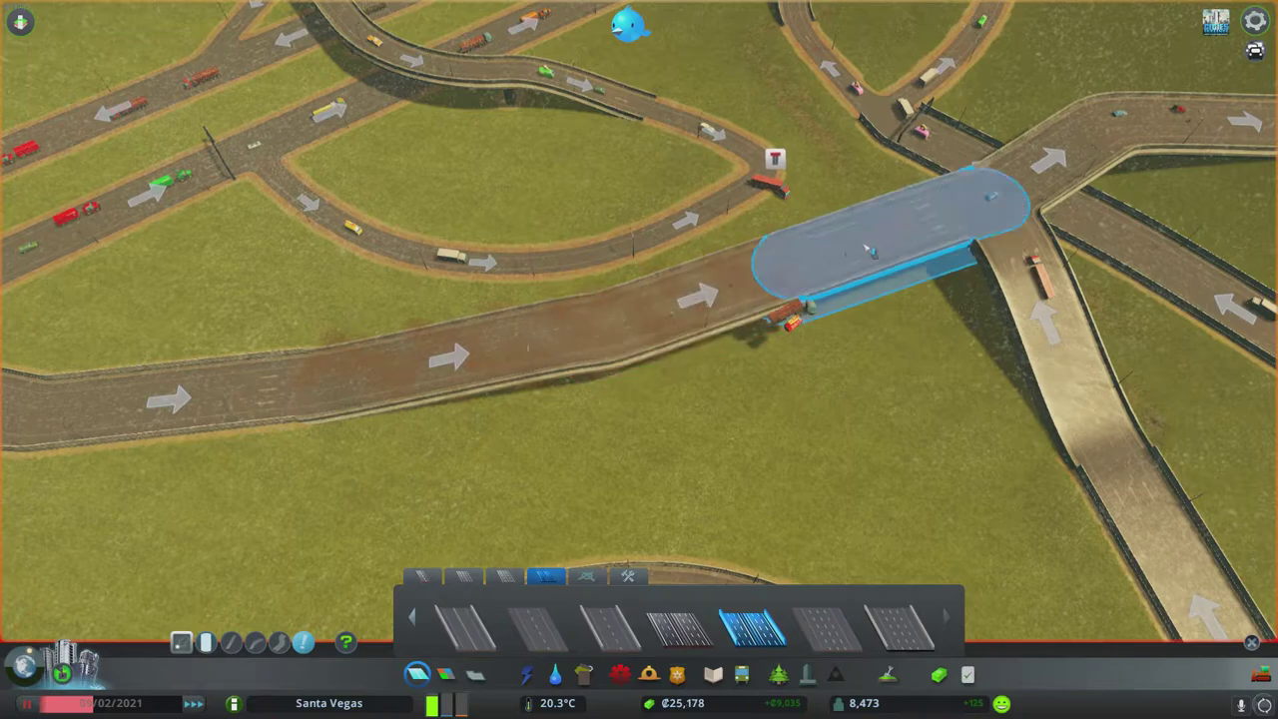
key("d")
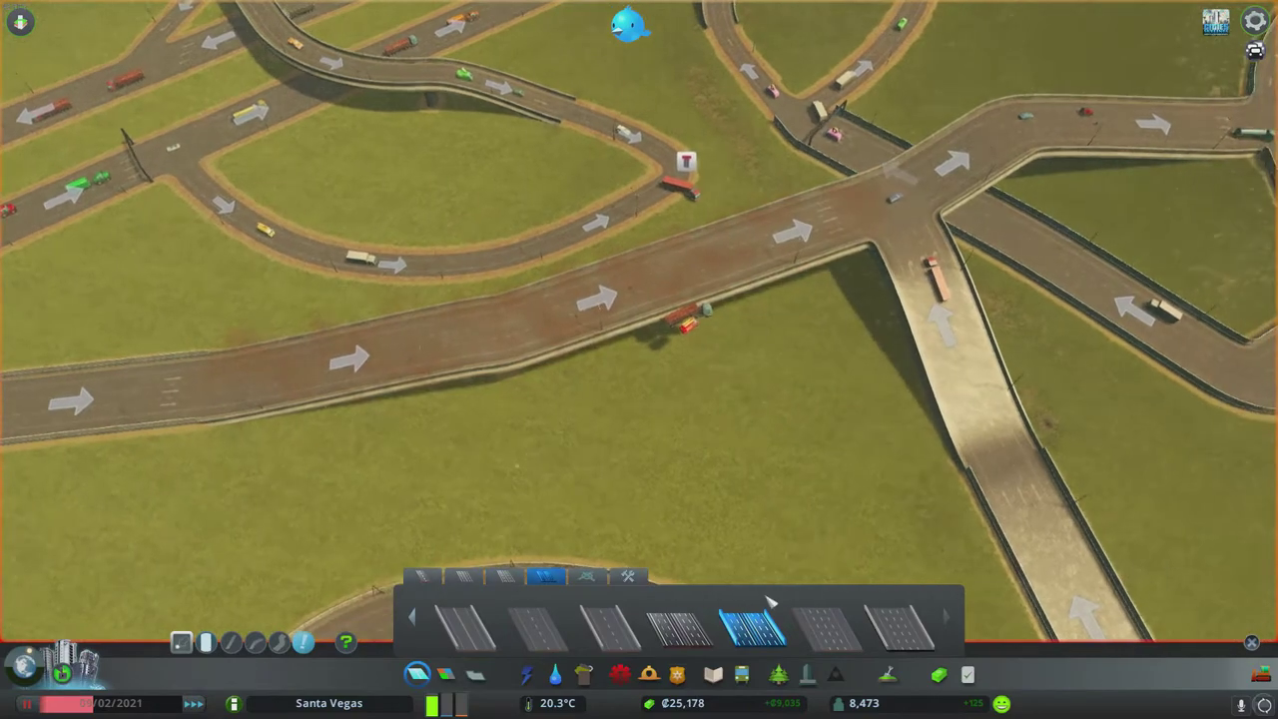
key("d")
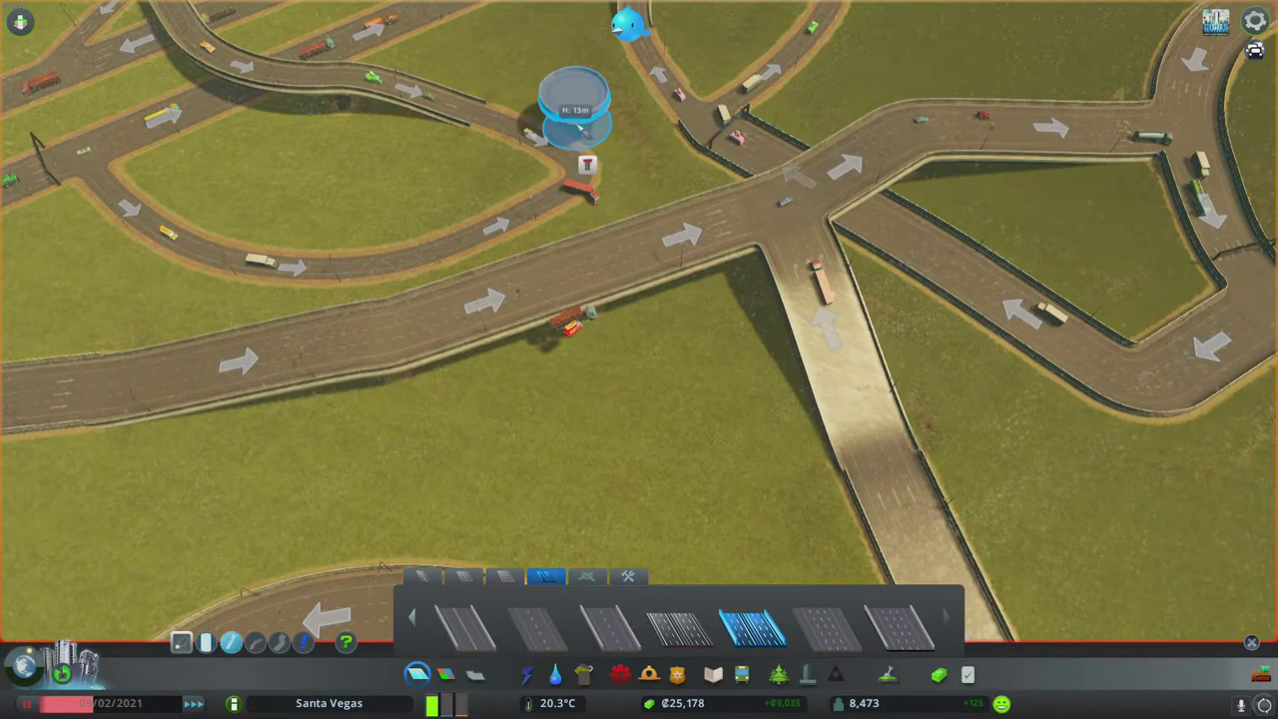
Step: Add a ramp from the bridge junction down toward the roundabout, then close road building
left_click(588, 180)
key("s")
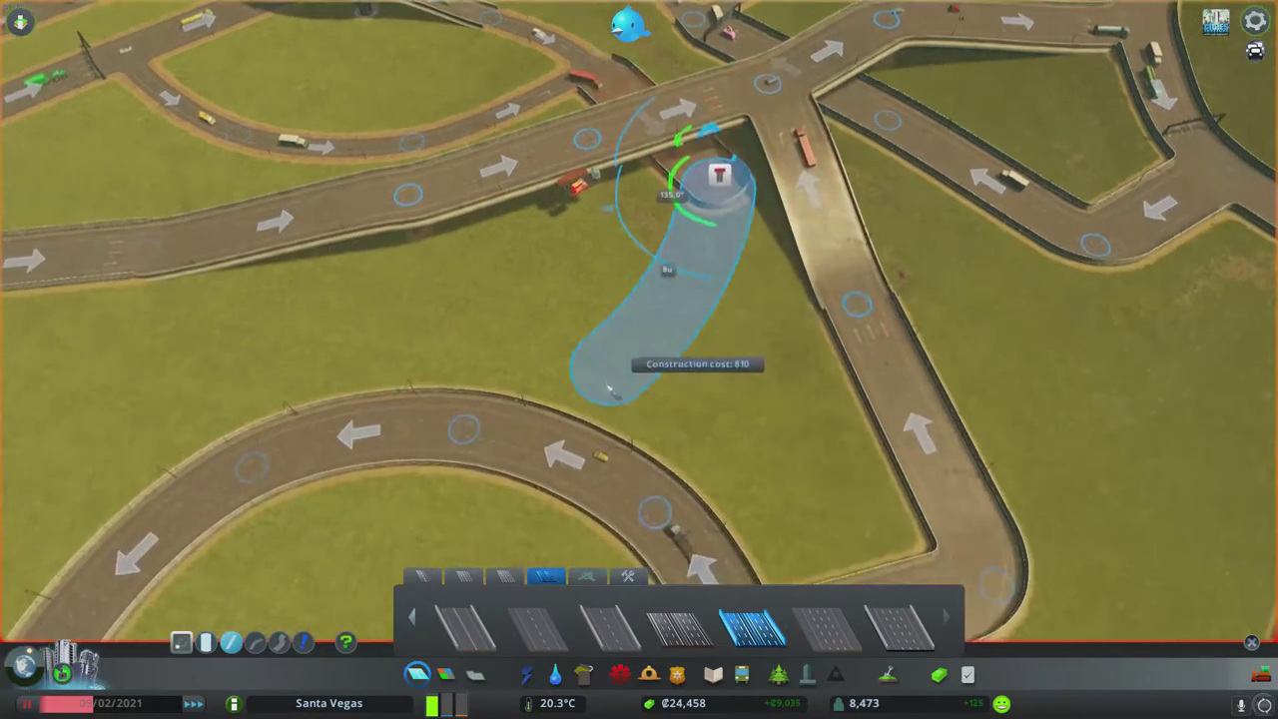
left_click(603, 454)
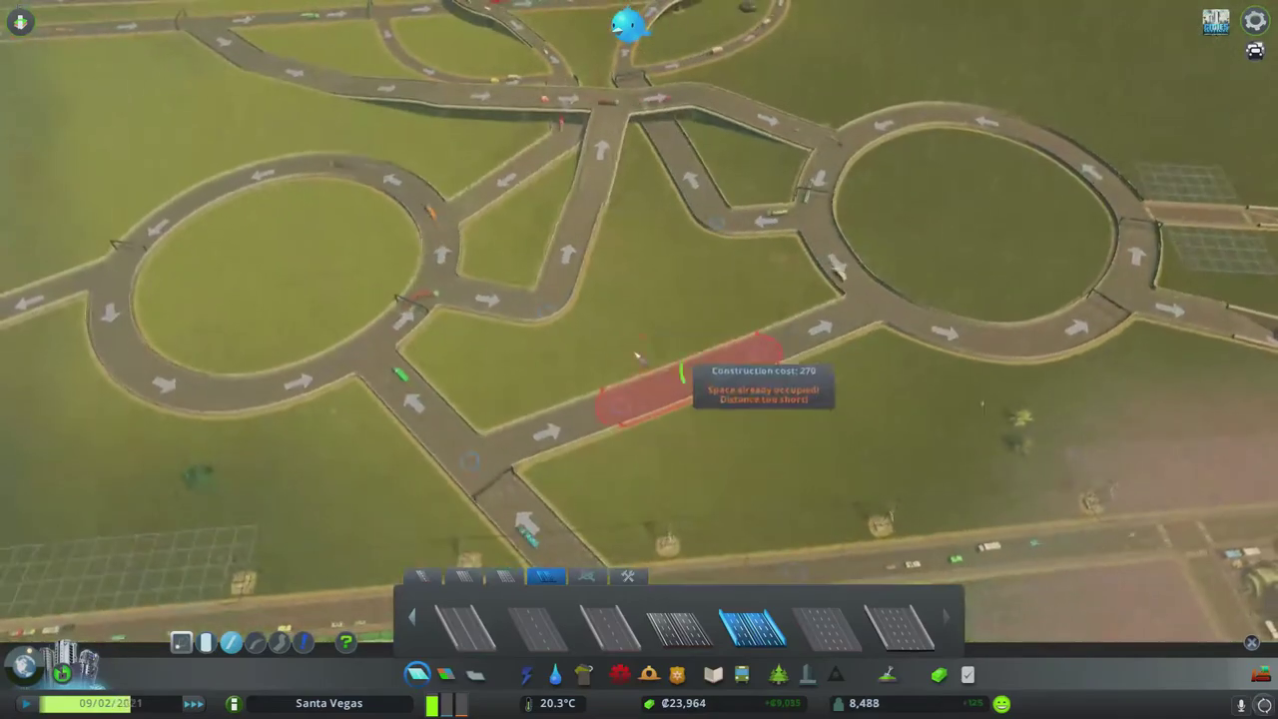
key("Escape")
scroll(638, 346, "up", 3)
scroll(628, 379, "up", 3)
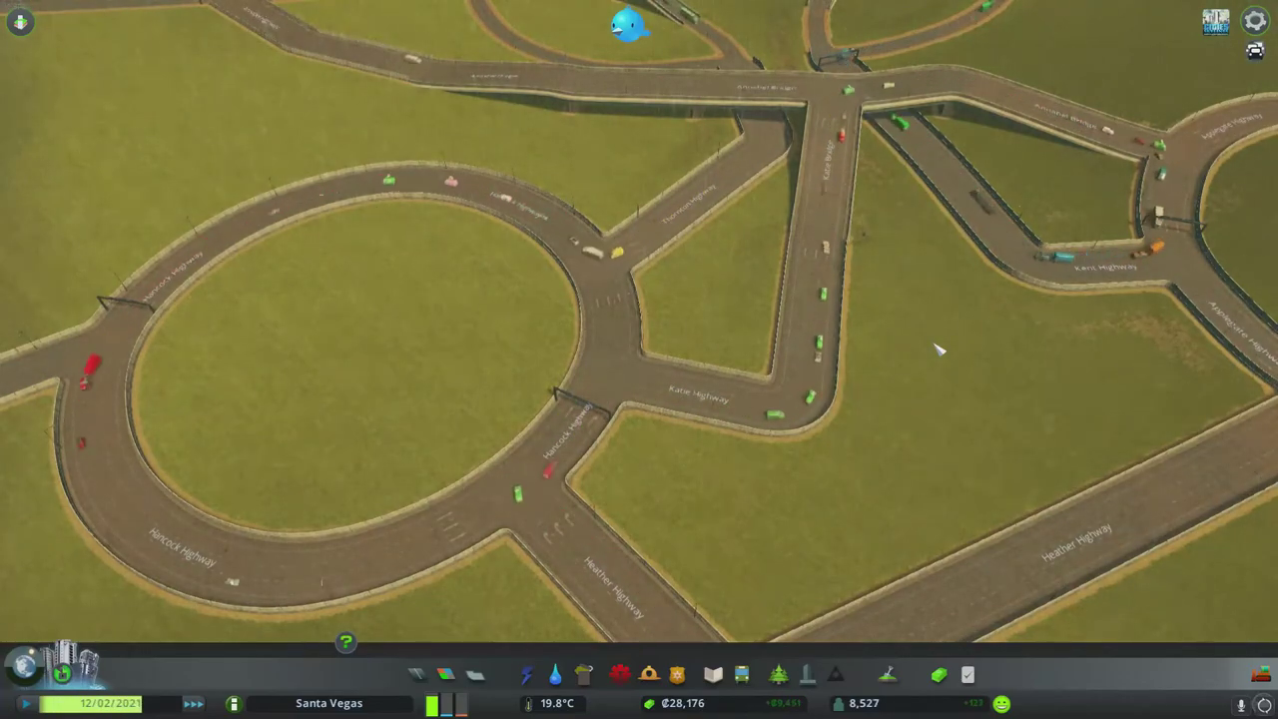
scroll(938, 347, "down", 3)
scroll(898, 350, "down", 2)
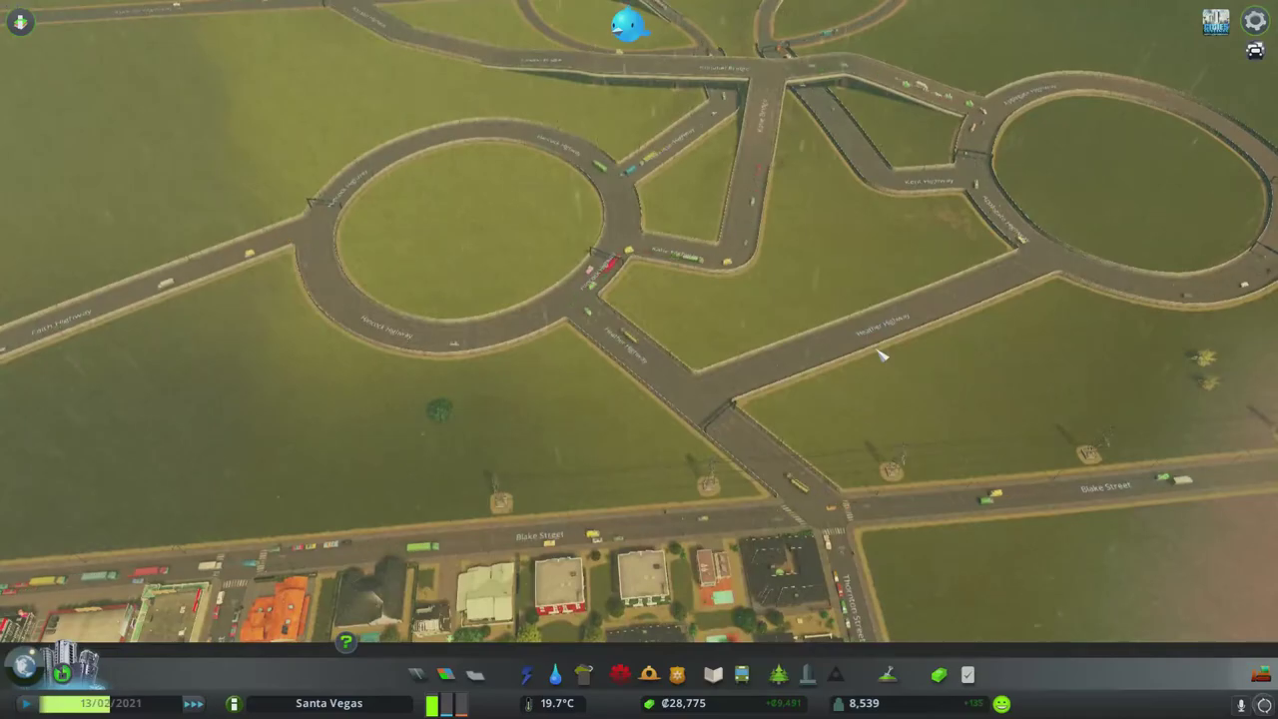
scroll(881, 355, "down", 3)
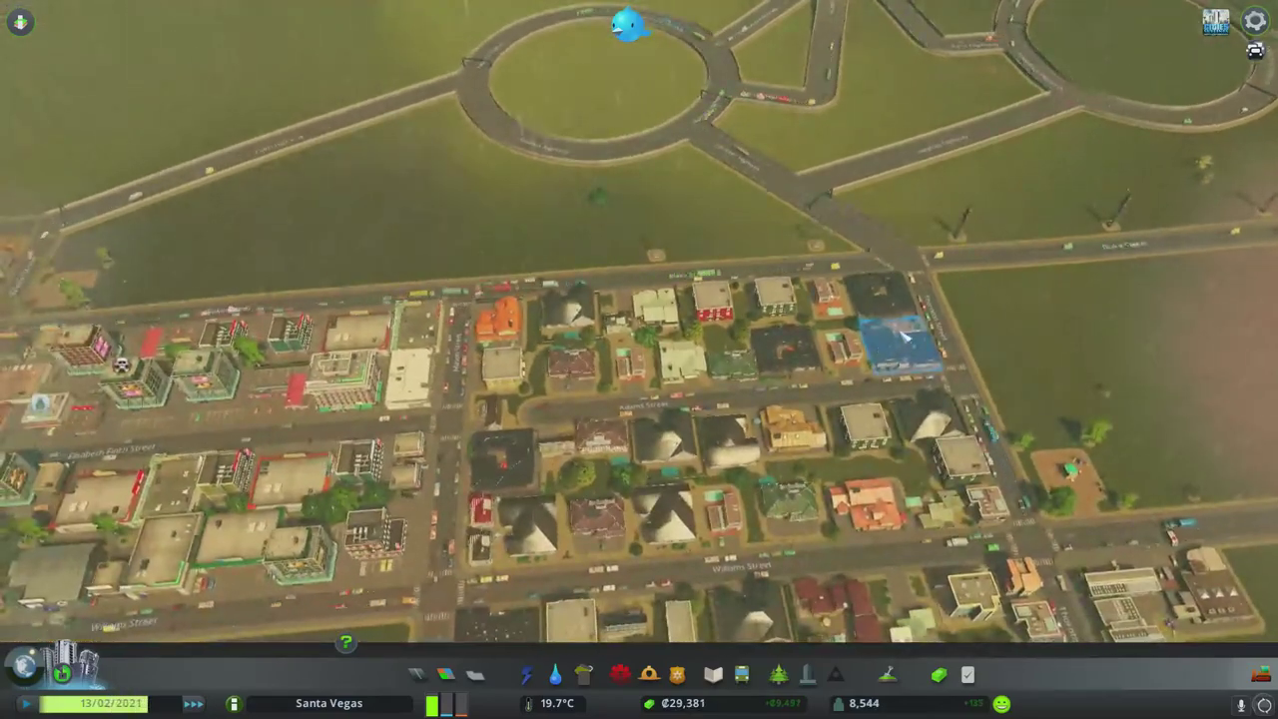
scroll(898, 319, "up", 3)
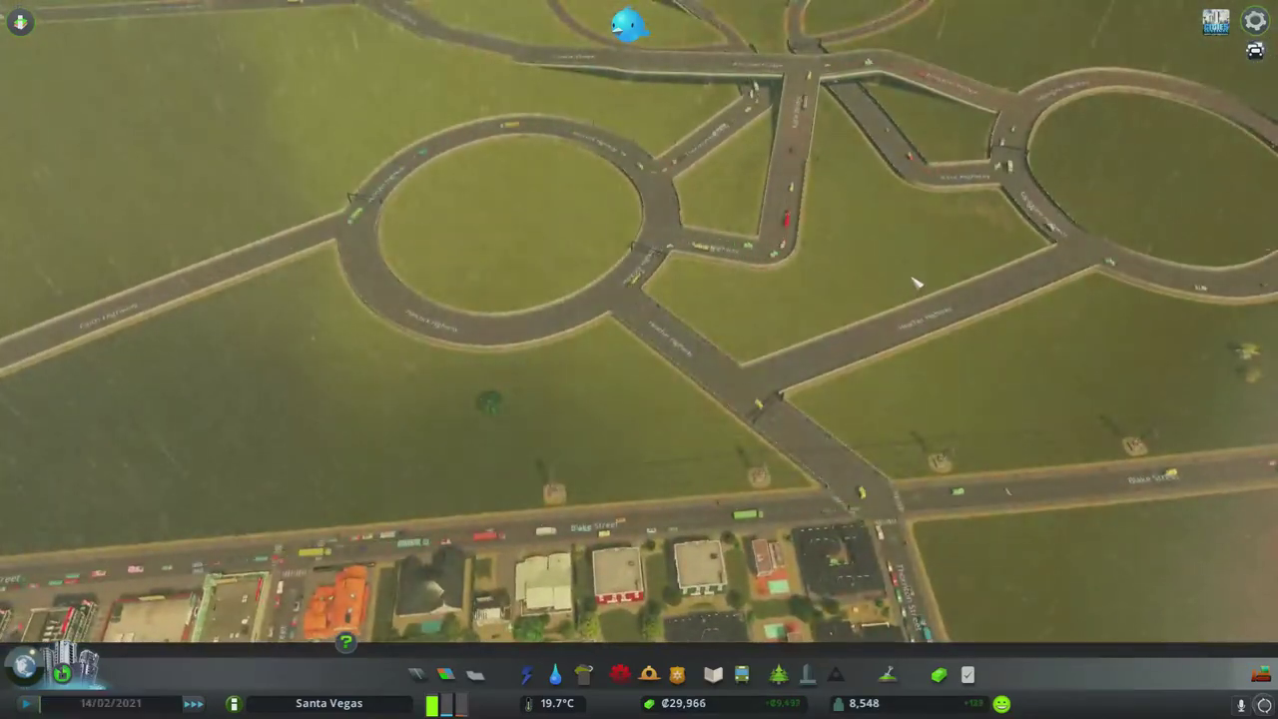
left_click_drag(914, 282, 577, 115)
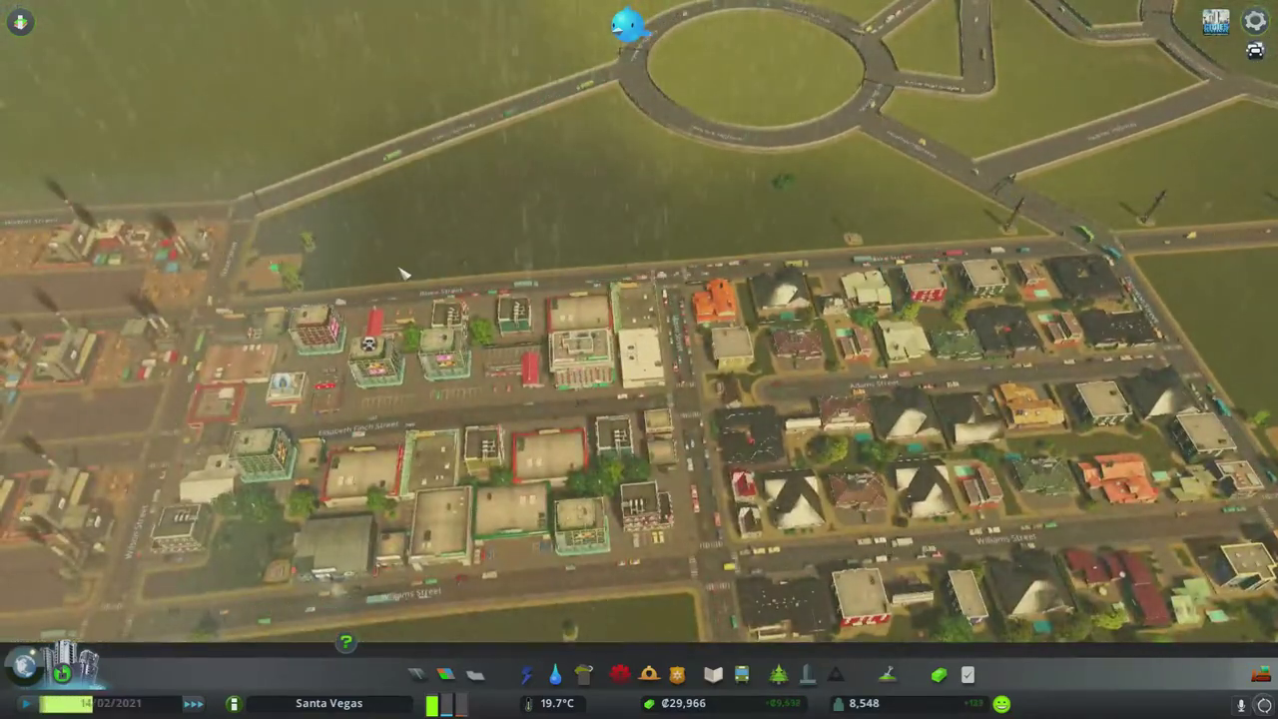
scroll(401, 271, "down", 3)
scroll(598, 299, "down", 2)
scroll(699, 349, "up", 4)
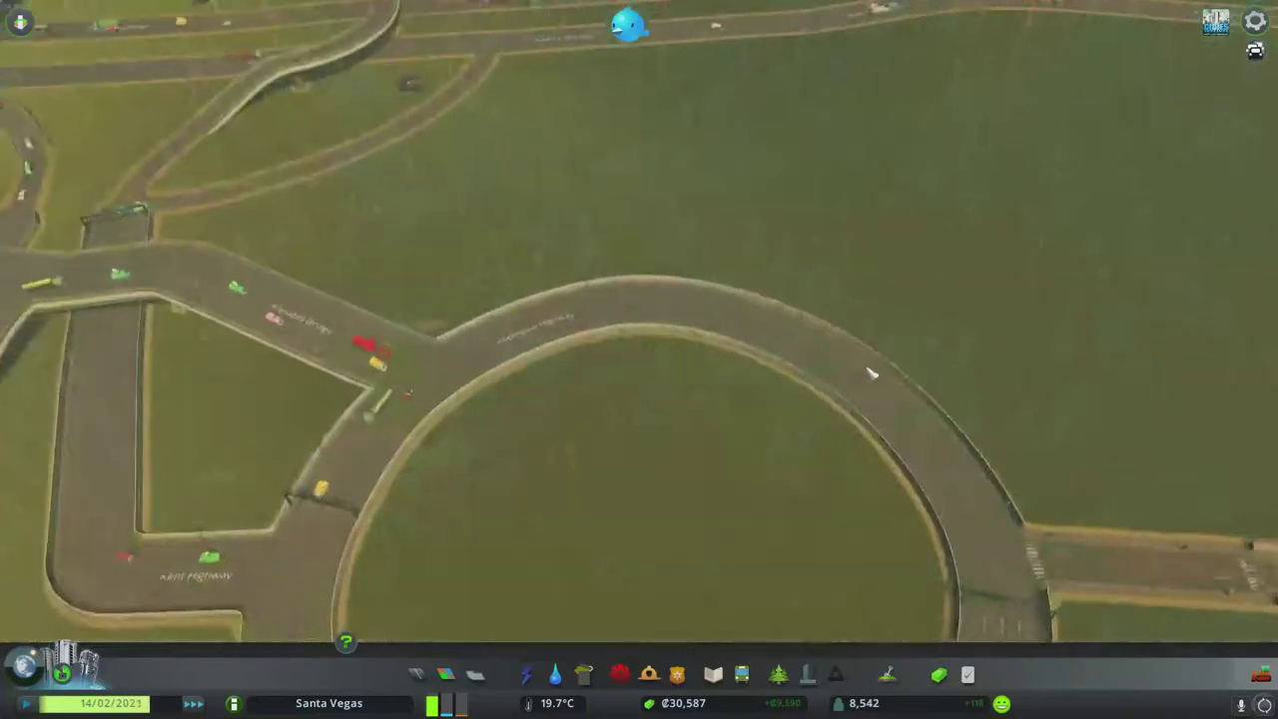
scroll(841, 432, "up", 2)
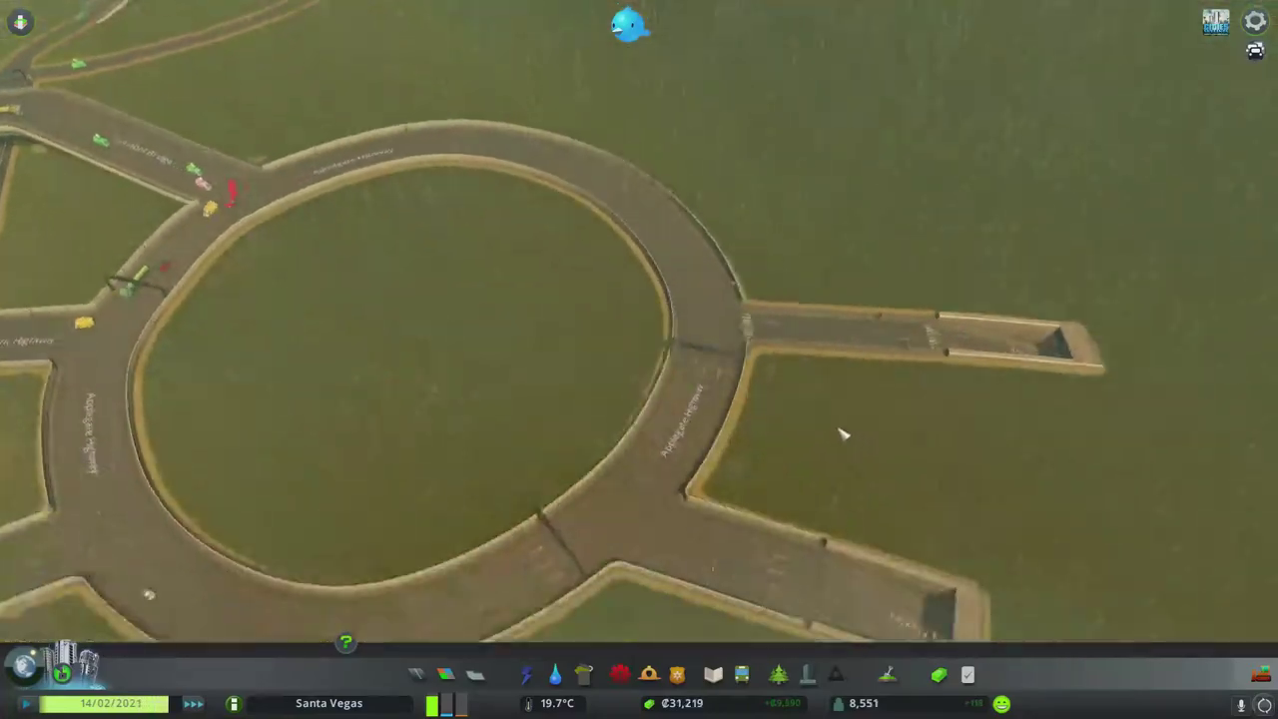
scroll(841, 433, "down", 1)
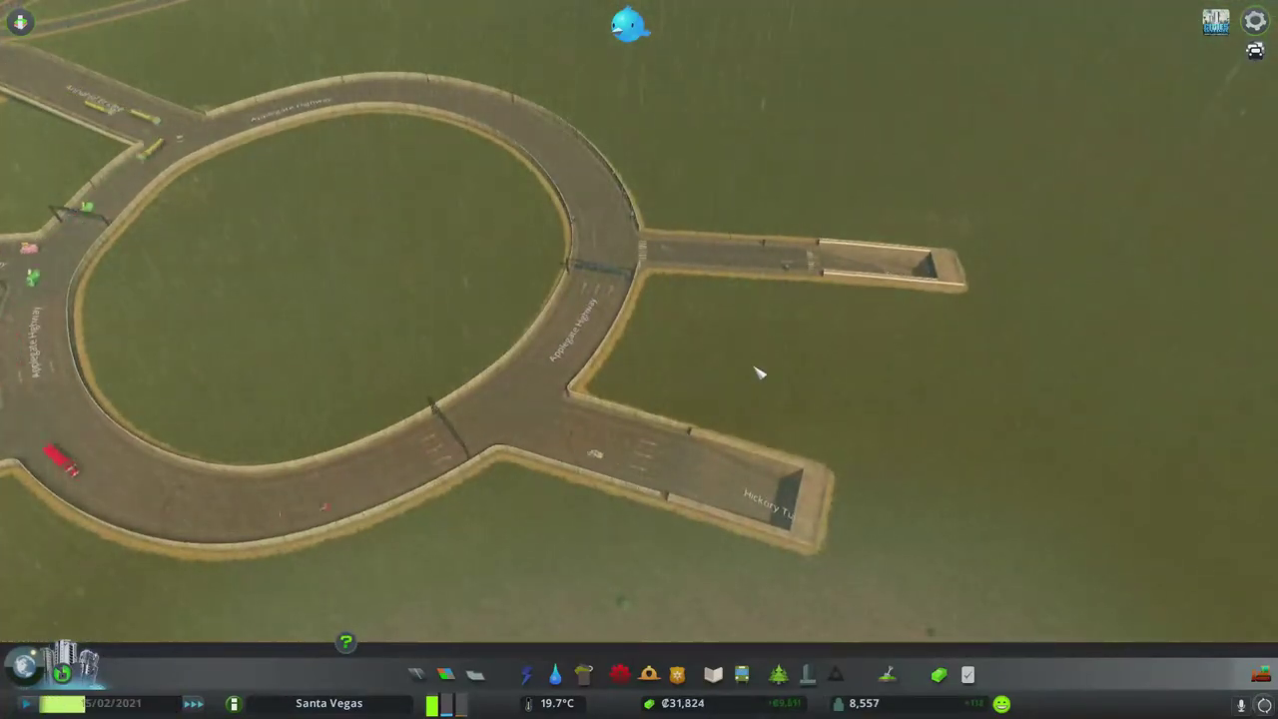
scroll(761, 387, "down", 4)
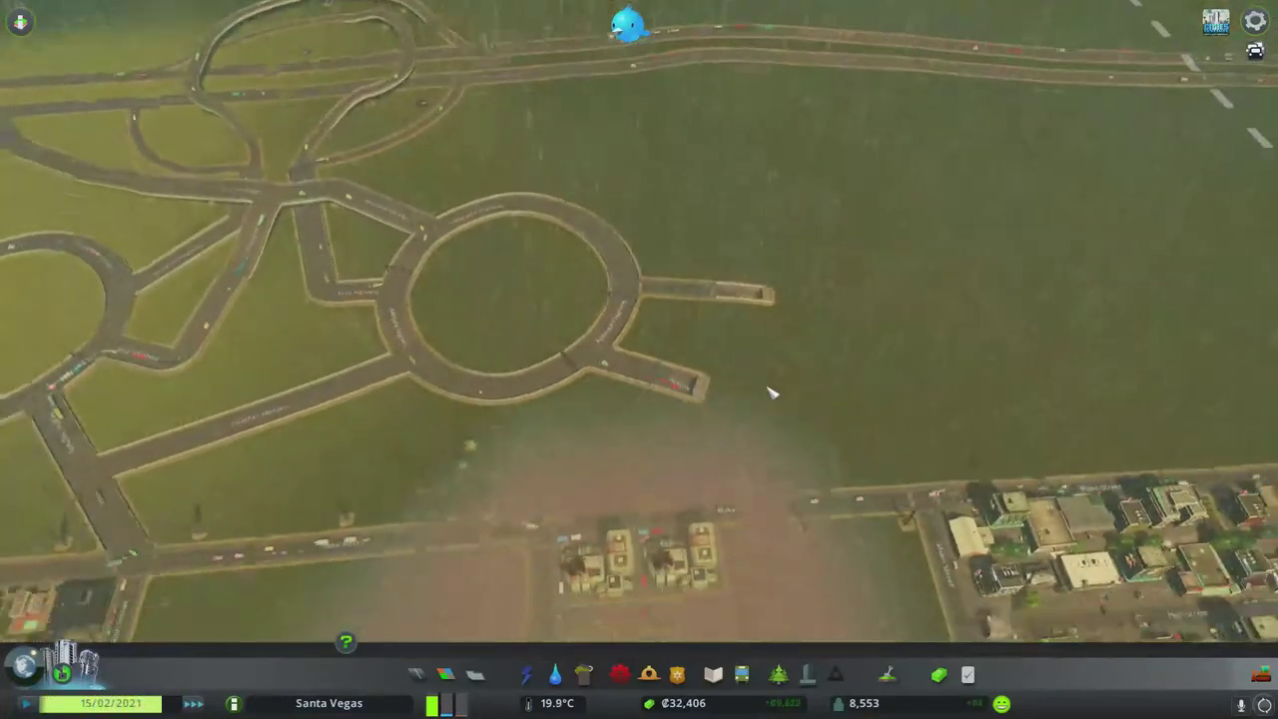
mouse_move(762, 386)
left_mouse_down()
mouse_move(729, 399)
mouse_move(712, 185)
mouse_move(599, 430)
left_mouse_up()
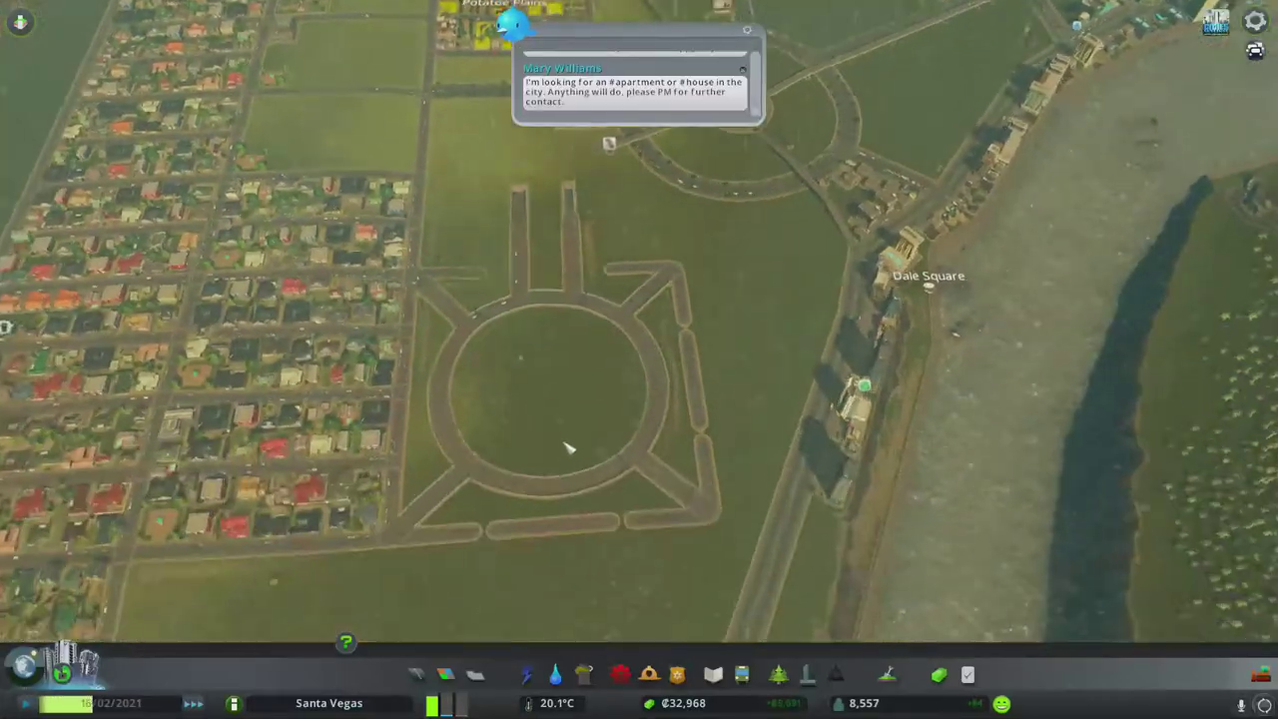
scroll(529, 269, "up", 3)
scroll(532, 260, "up", 2)
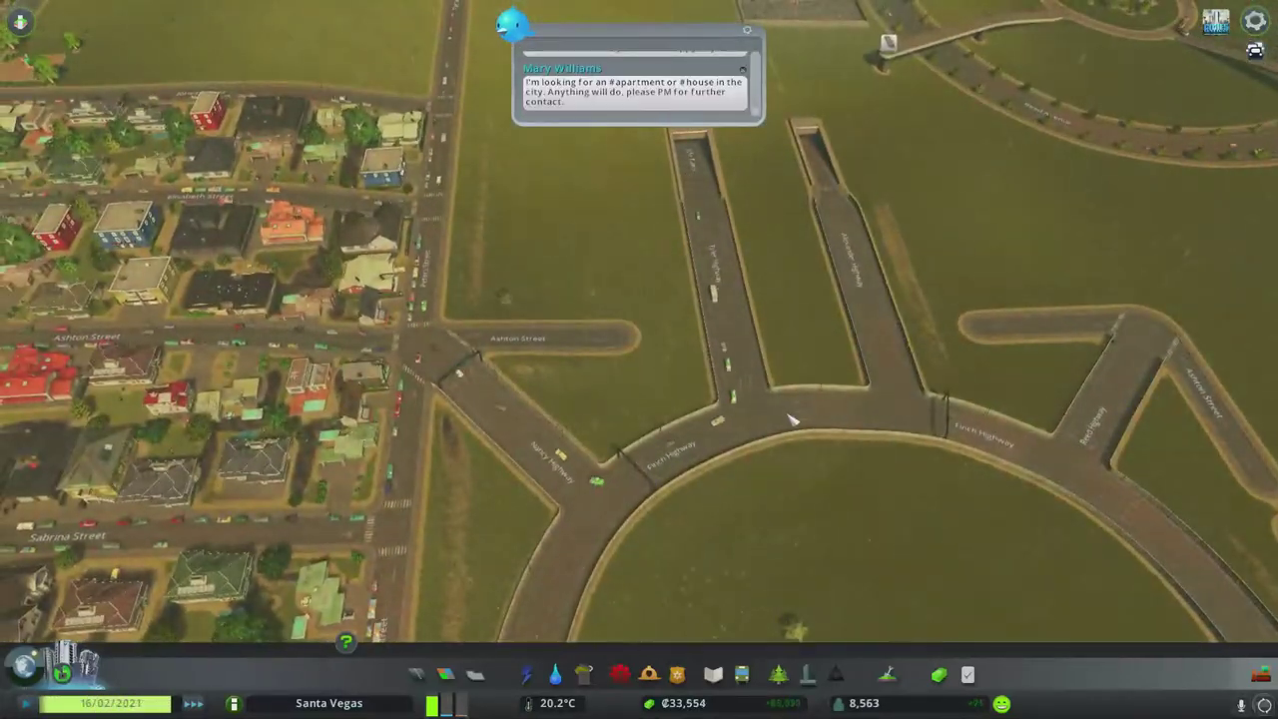
scroll(791, 420, "down", 4)
scroll(699, 459, "up", 2)
scroll(644, 425, "up", 3)
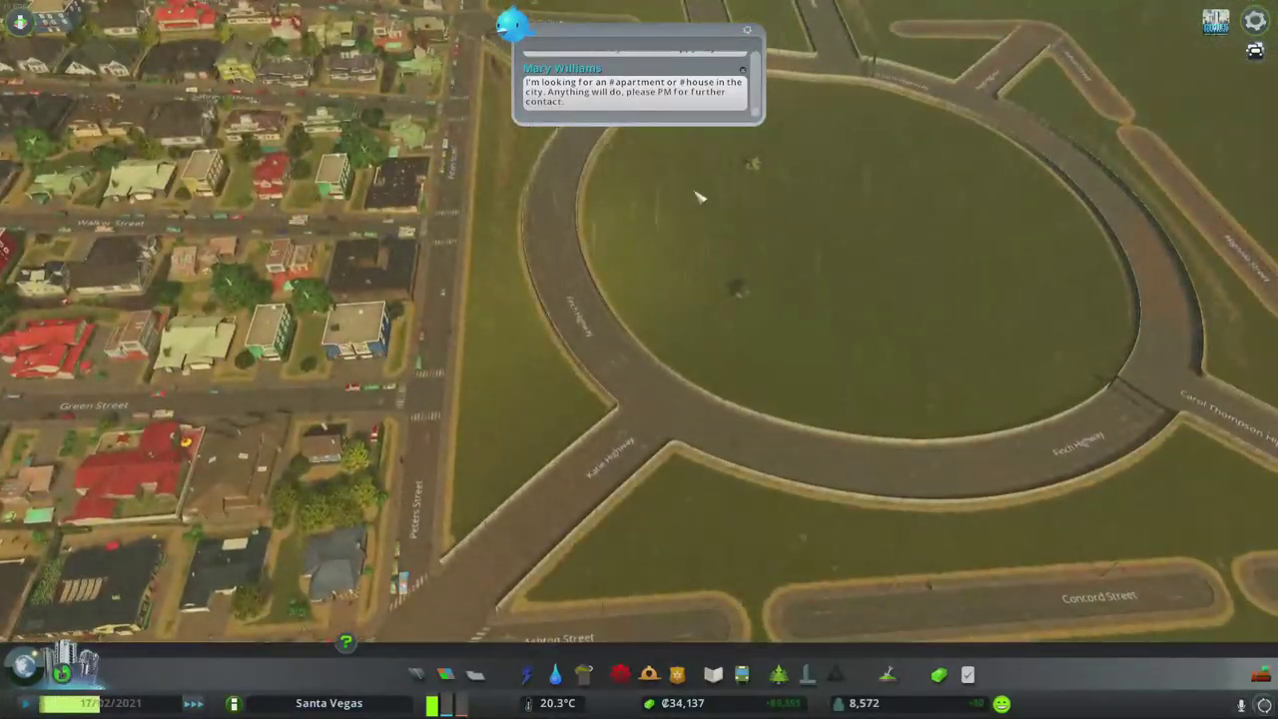
scroll(639, 232, "down", 3)
left_click_drag(798, 300, 499, 279)
scroll(675, 241, "up", 2)
scroll(674, 242, "up", 2)
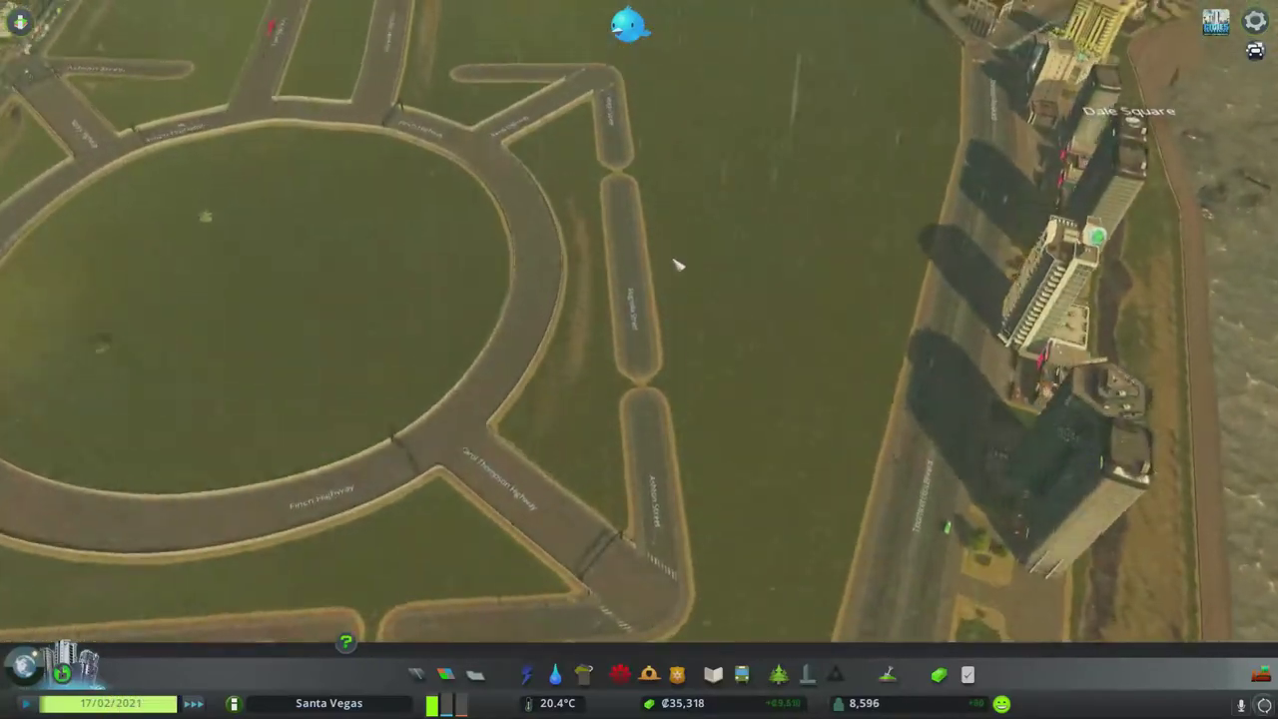
scroll(675, 242, "down", 3)
scroll(859, 120, "down", 3)
scroll(929, 355, "up", 4)
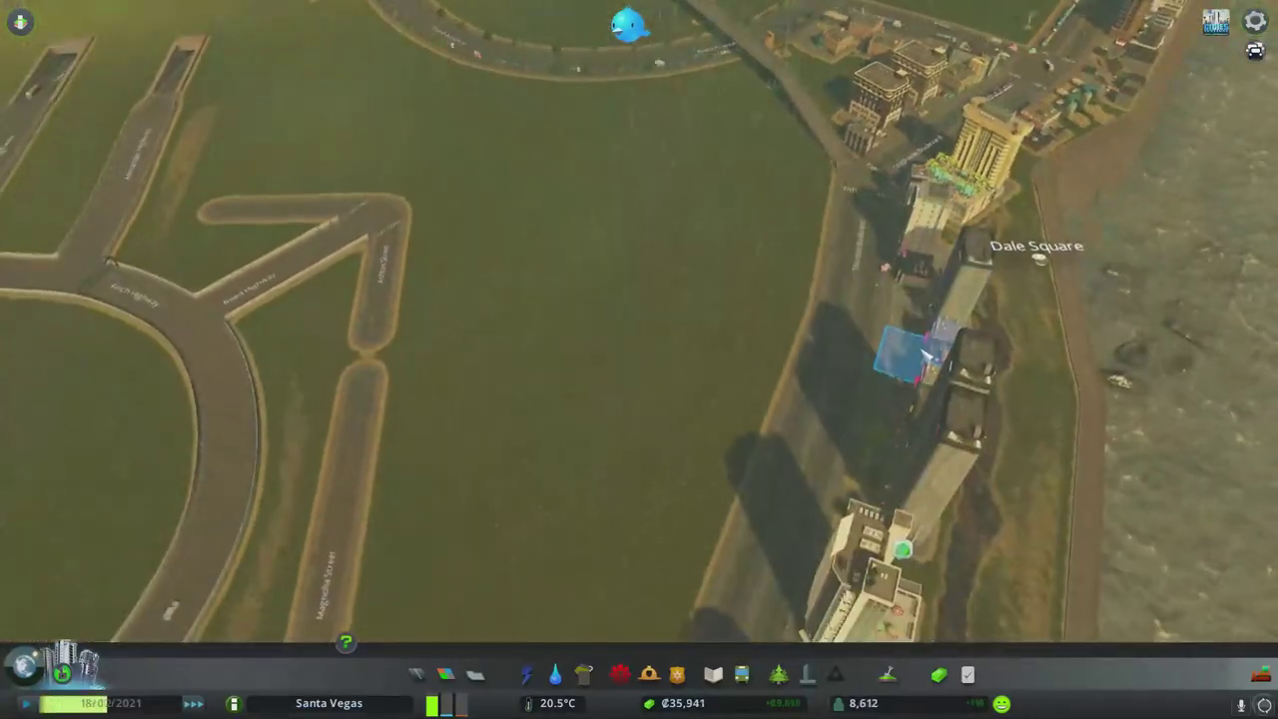
scroll(928, 355, "down", 4)
scroll(778, 379, "down", 3)
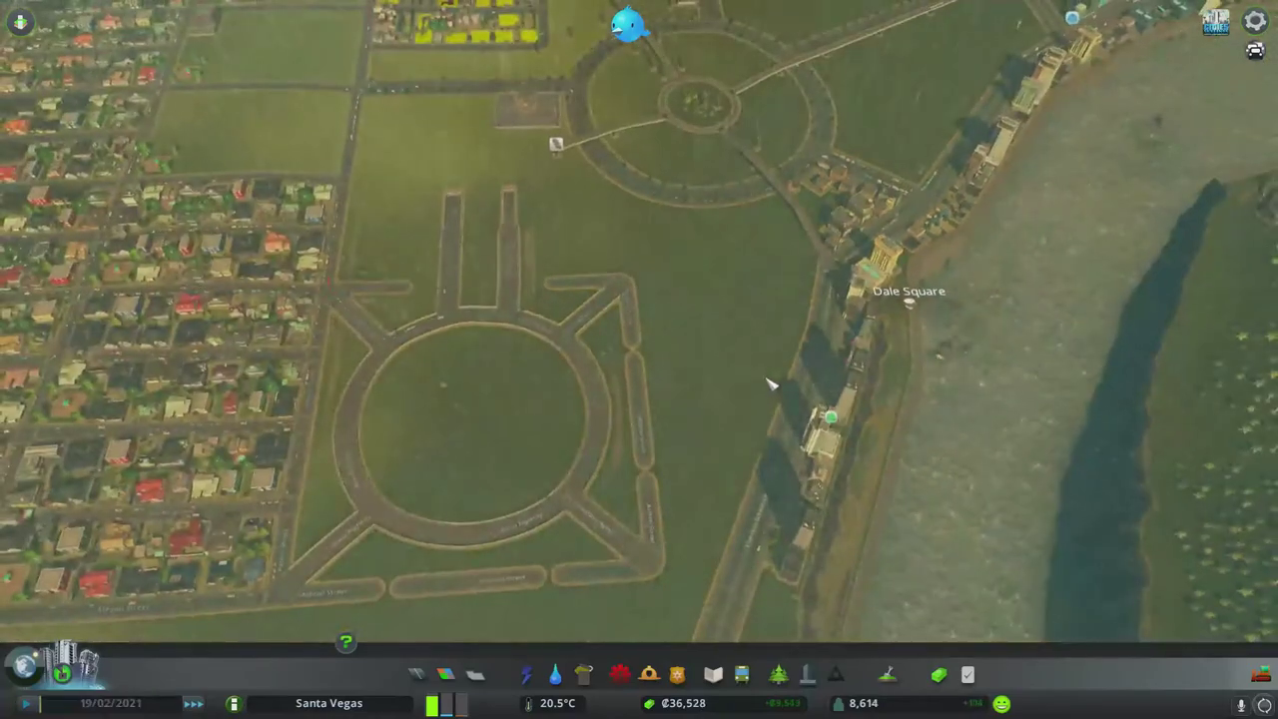
scroll(771, 383, "down", 3)
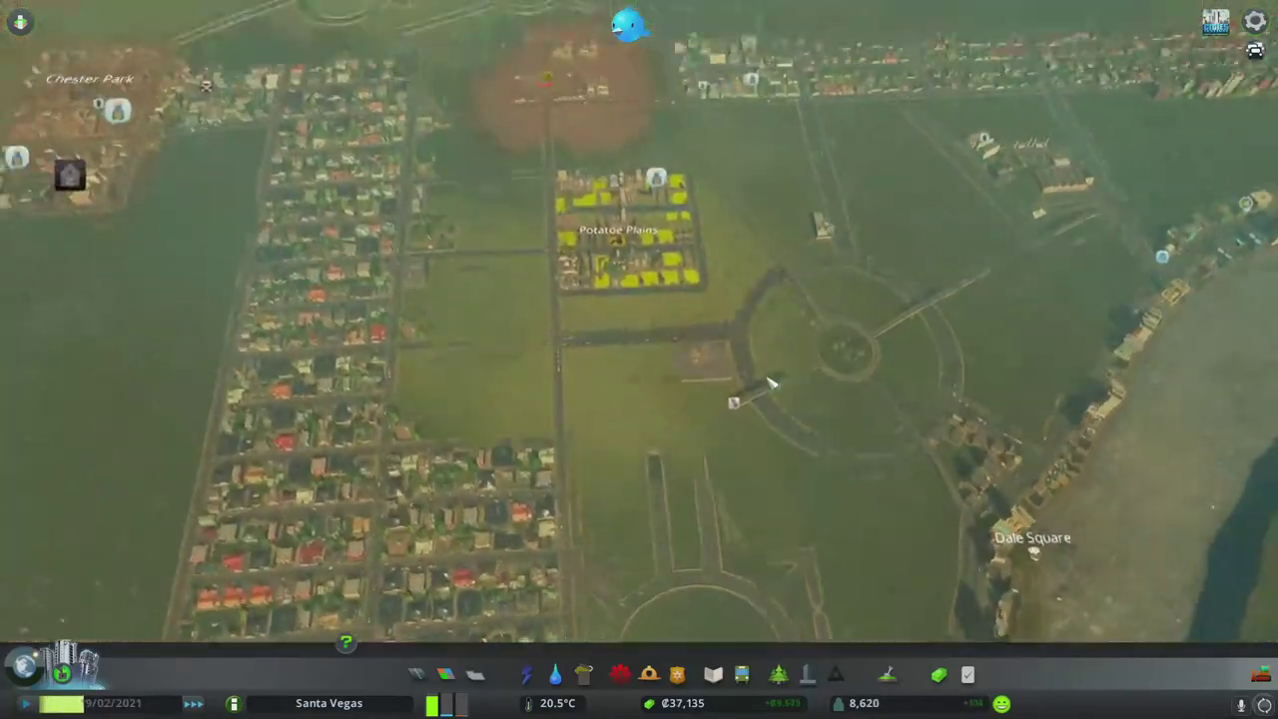
left_click_drag(771, 382, 714, 227)
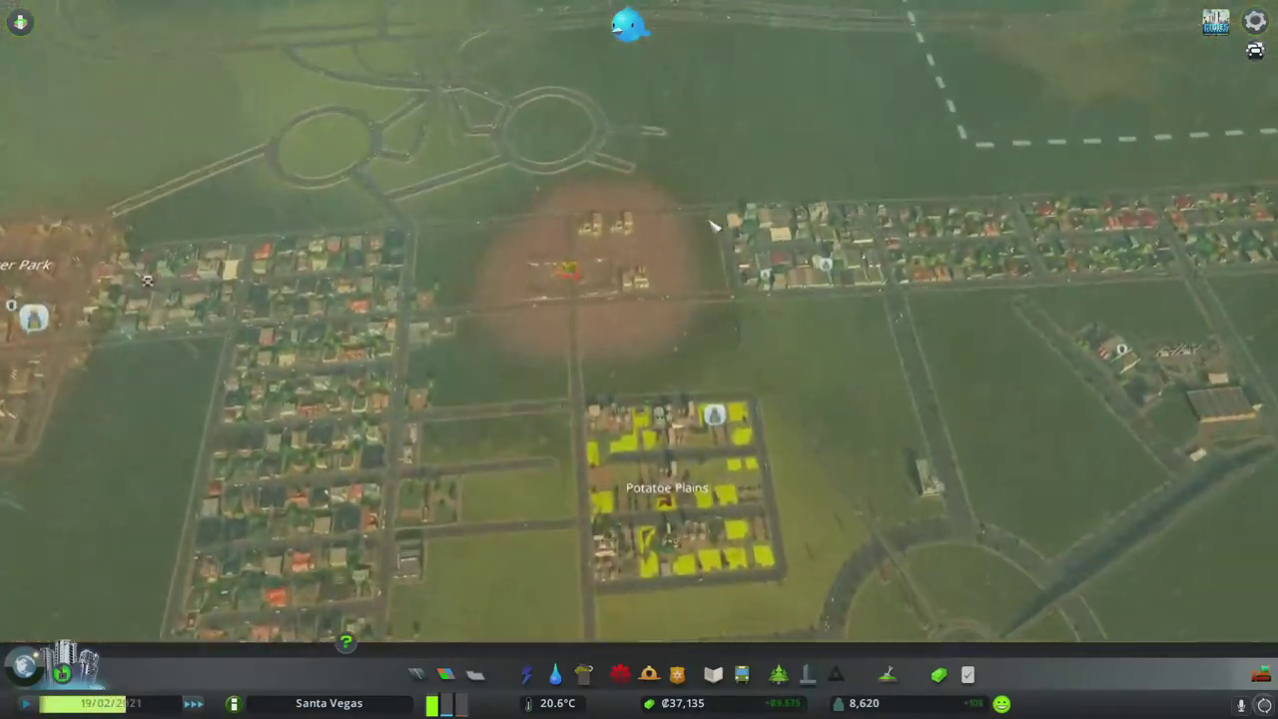
scroll(714, 227, "up", 3)
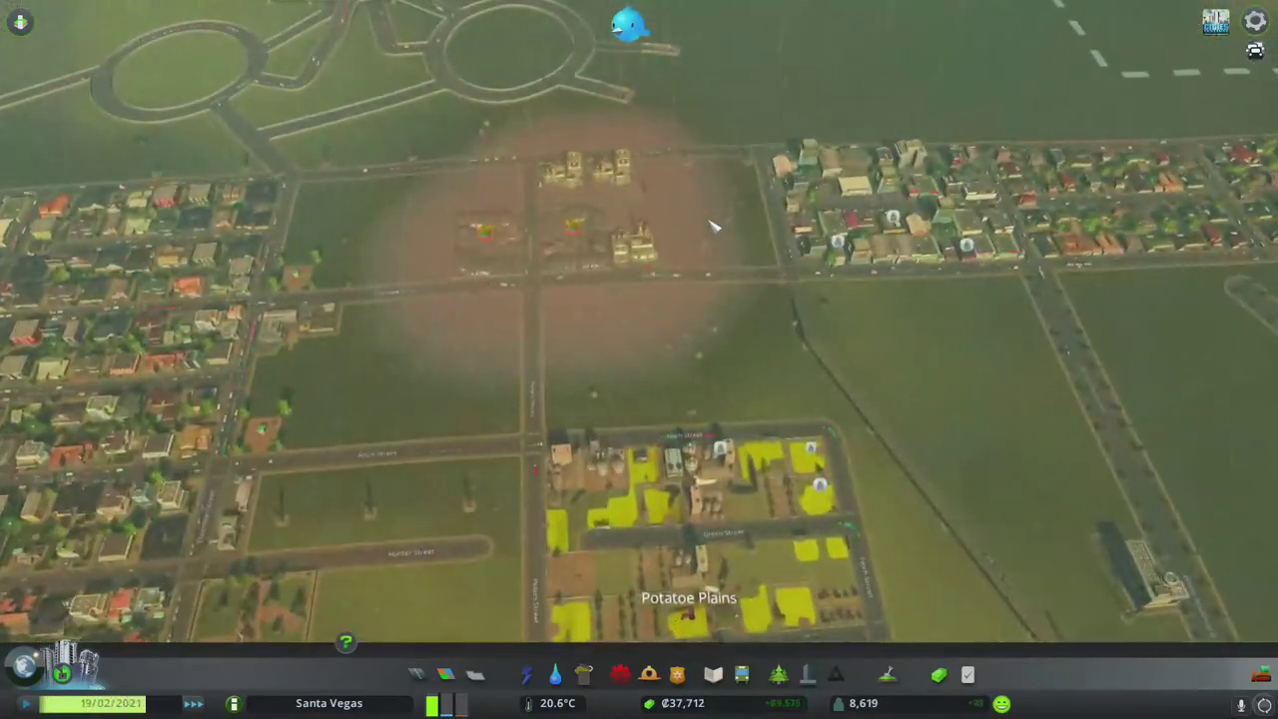
Step: Upgrade four more ramp segments, including both beside the motorway roundabout, to the dark type
left_click(416, 675)
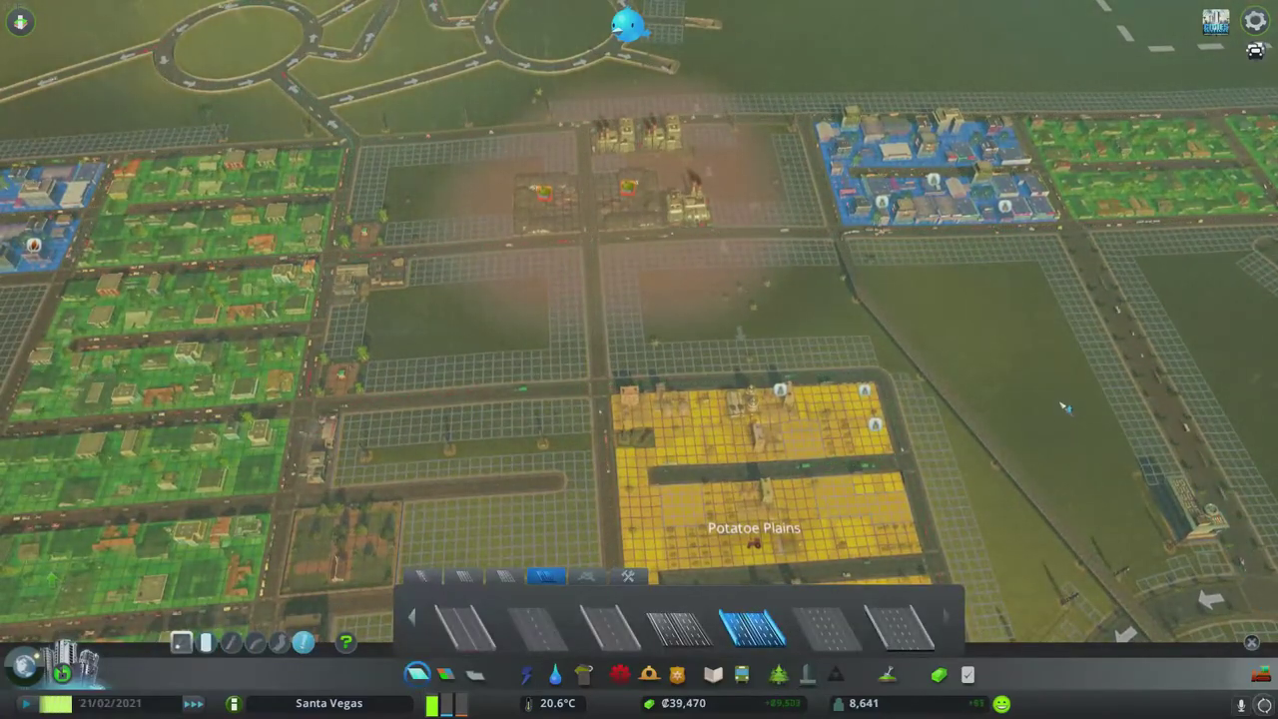
key("i")
scroll(838, 329, "up", 4)
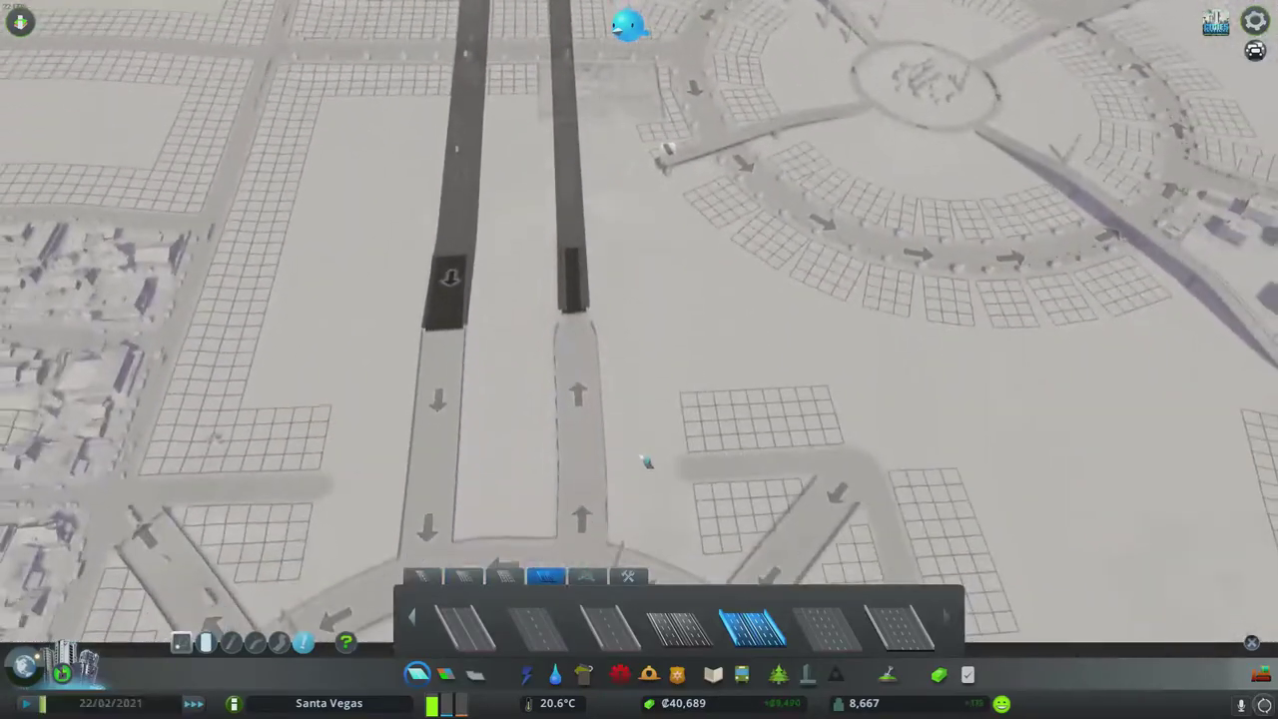
scroll(647, 461, "up", 2)
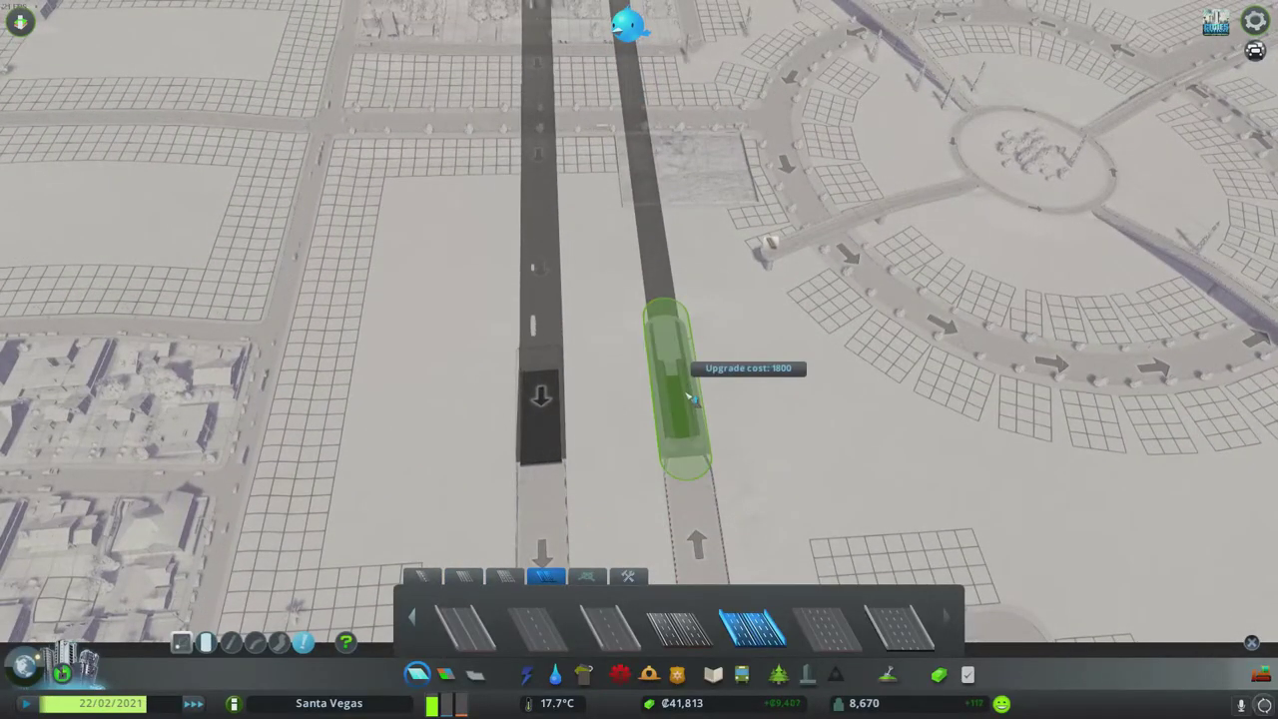
scroll(689, 394, "down", 5)
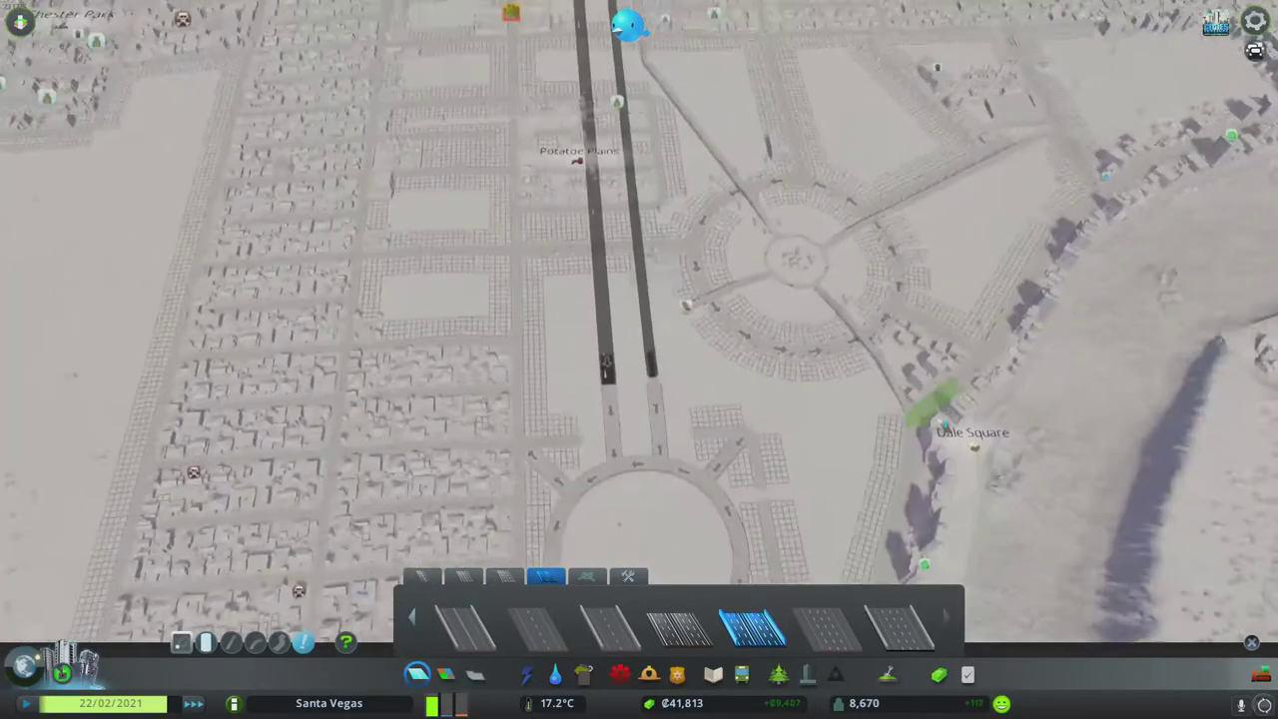
scroll(688, 395, "down", 3)
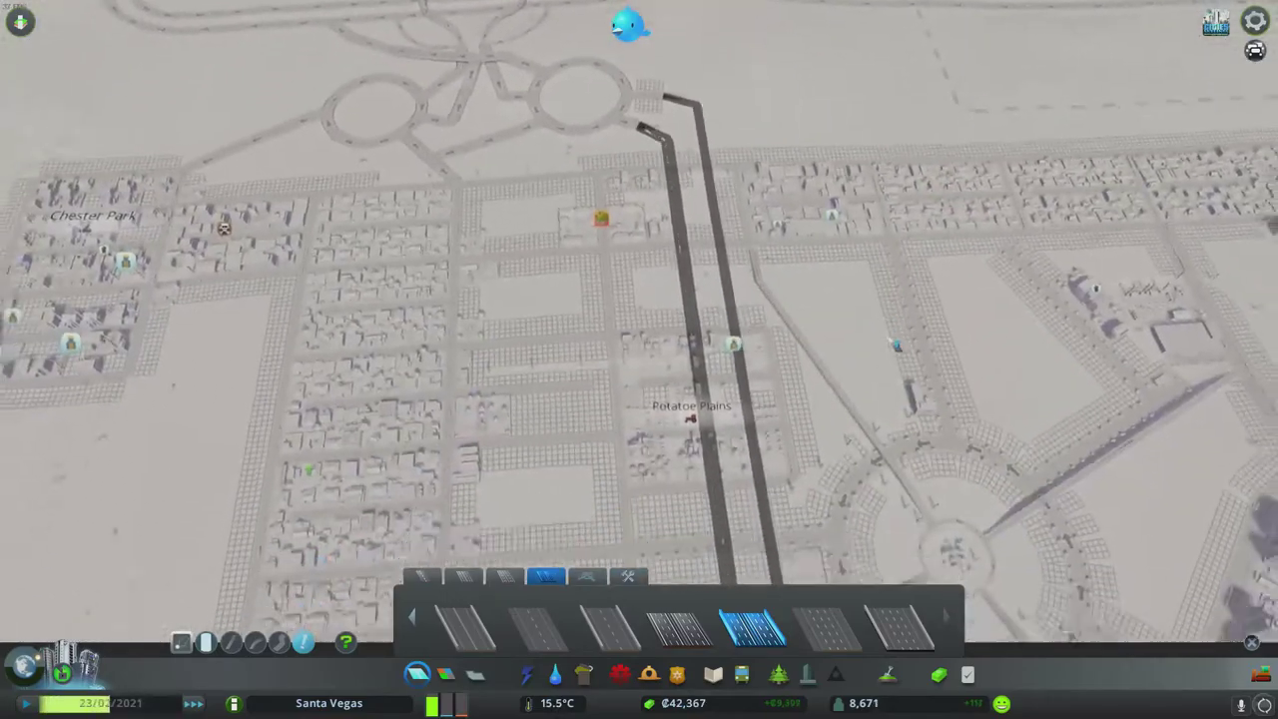
scroll(893, 344, "up", 3)
scroll(893, 344, "up", 3)
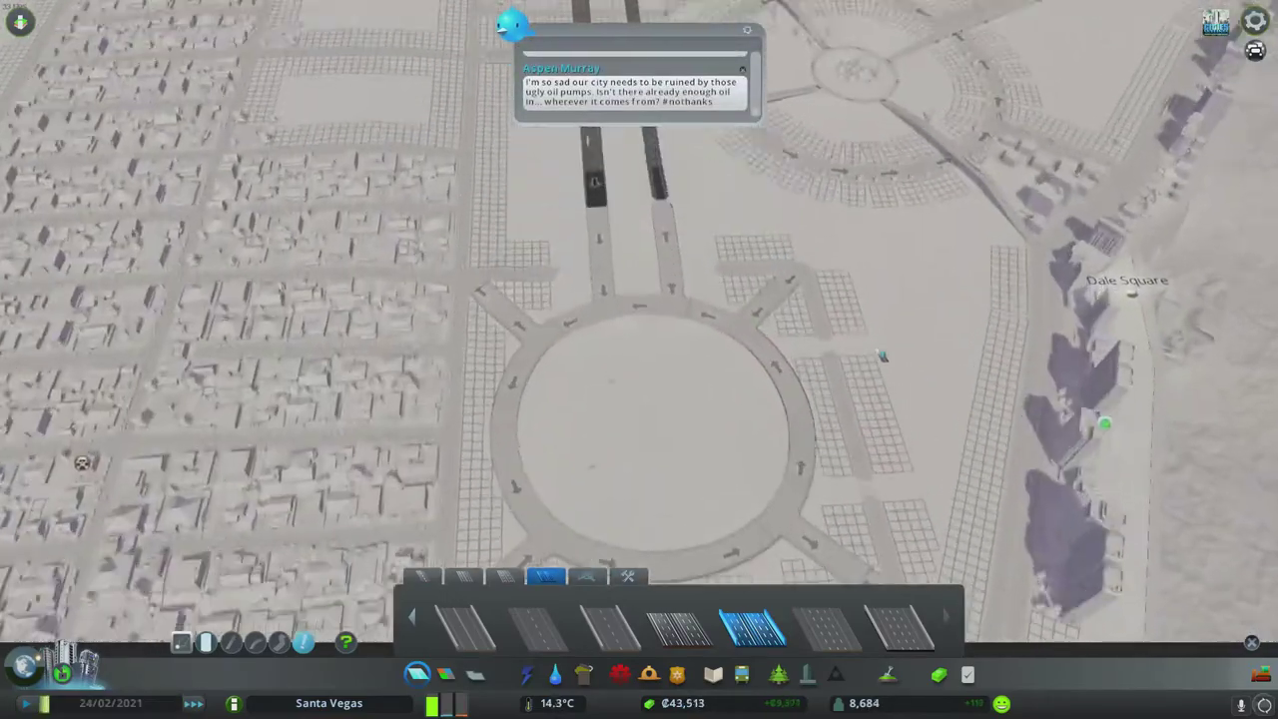
scroll(895, 344, "down", 3)
scroll(759, 419, "up", 4)
scroll(757, 419, "up", 1)
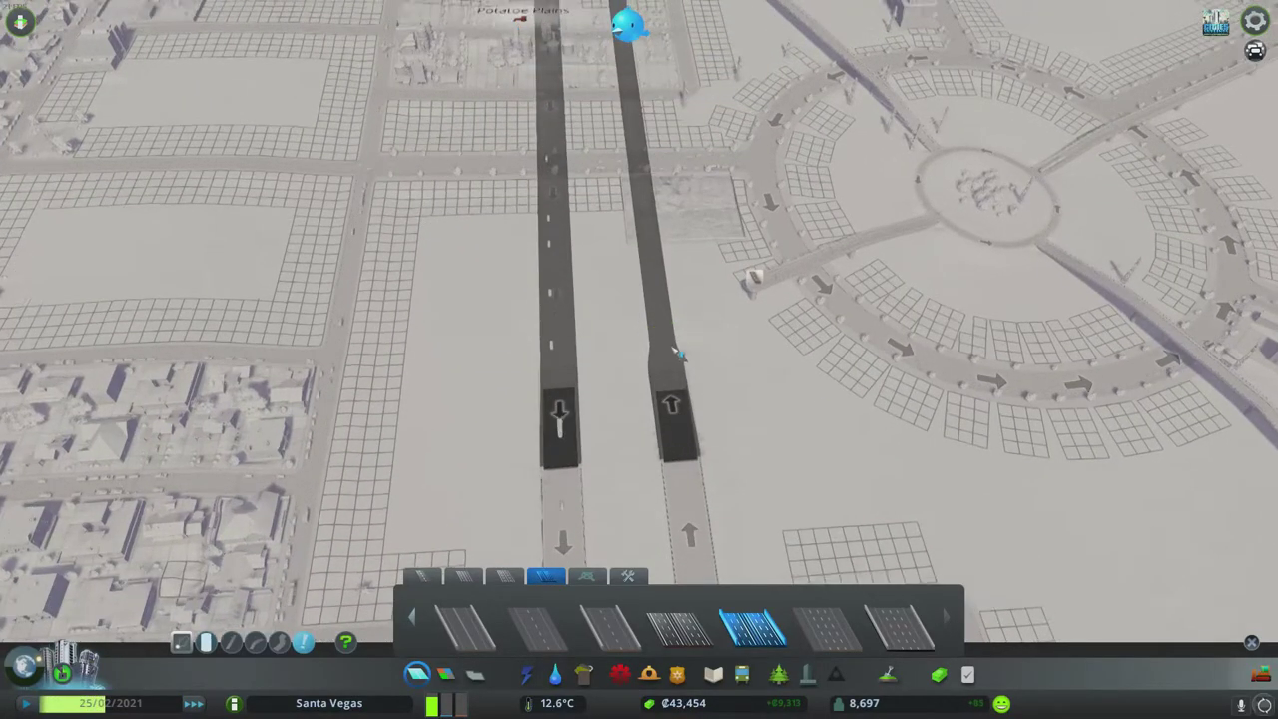
scroll(671, 373, "down", 2)
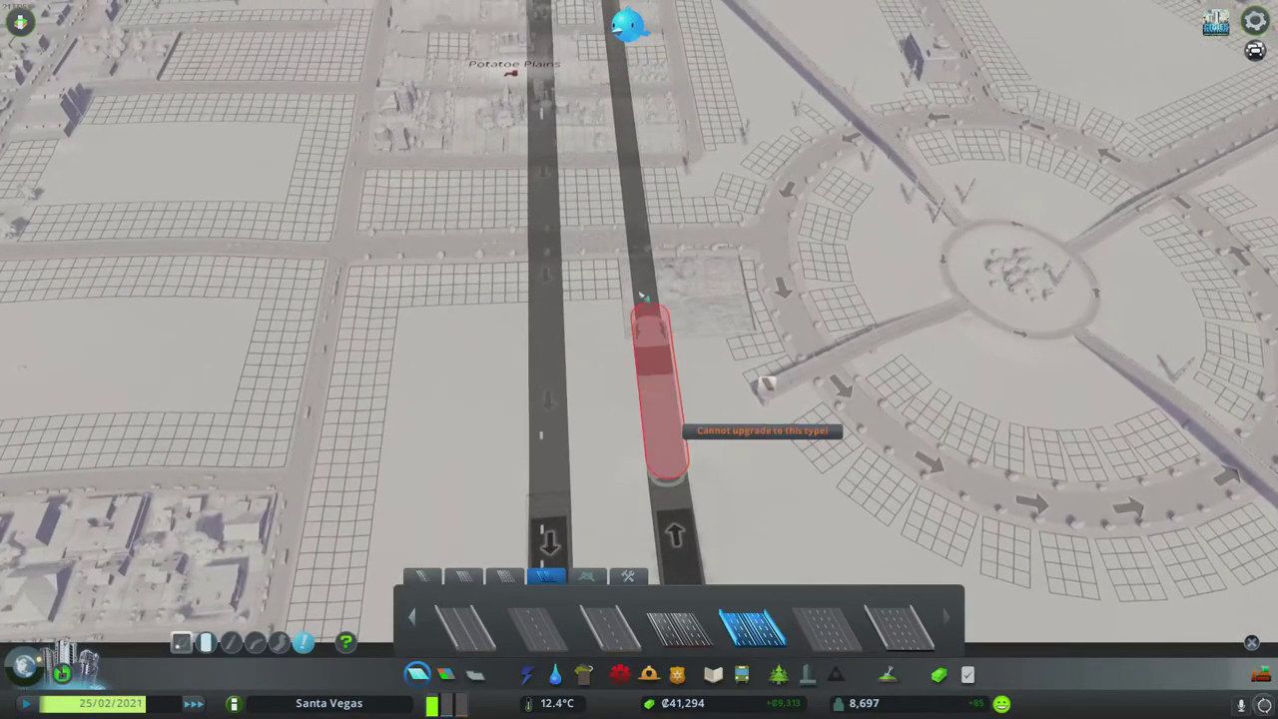
scroll(853, 419, "down", 2)
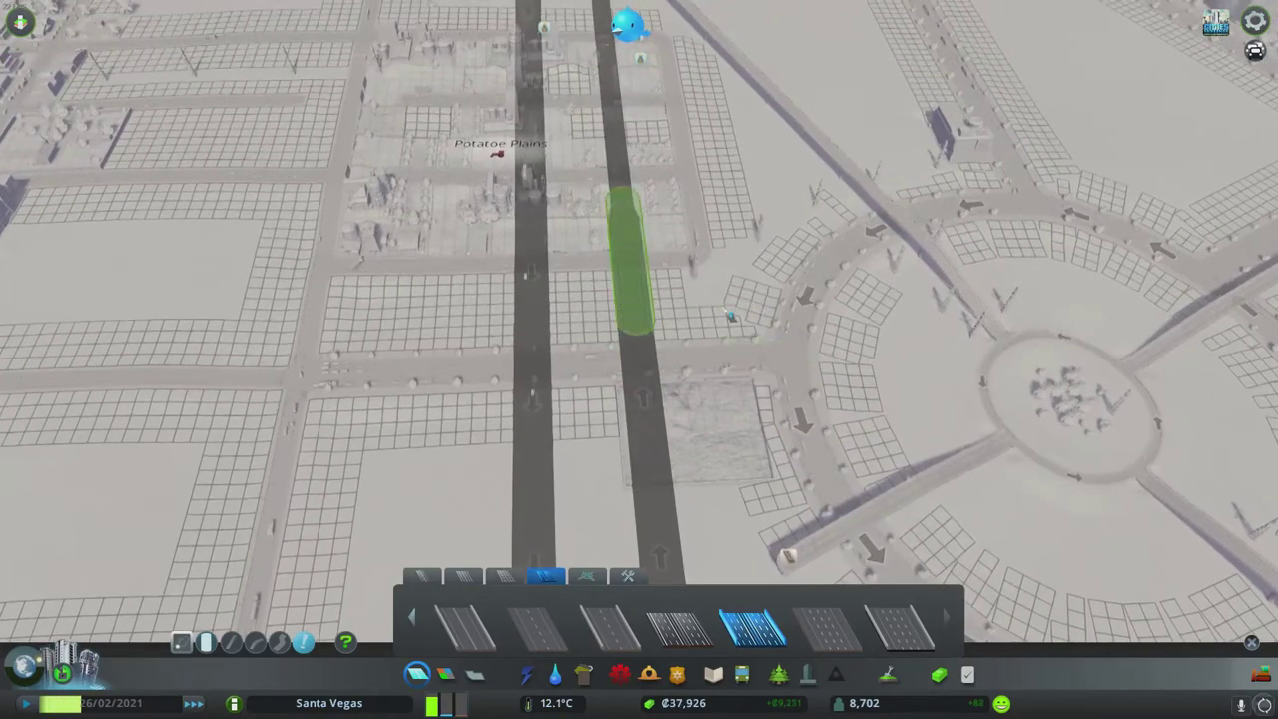
scroll(771, 321, "down", 2)
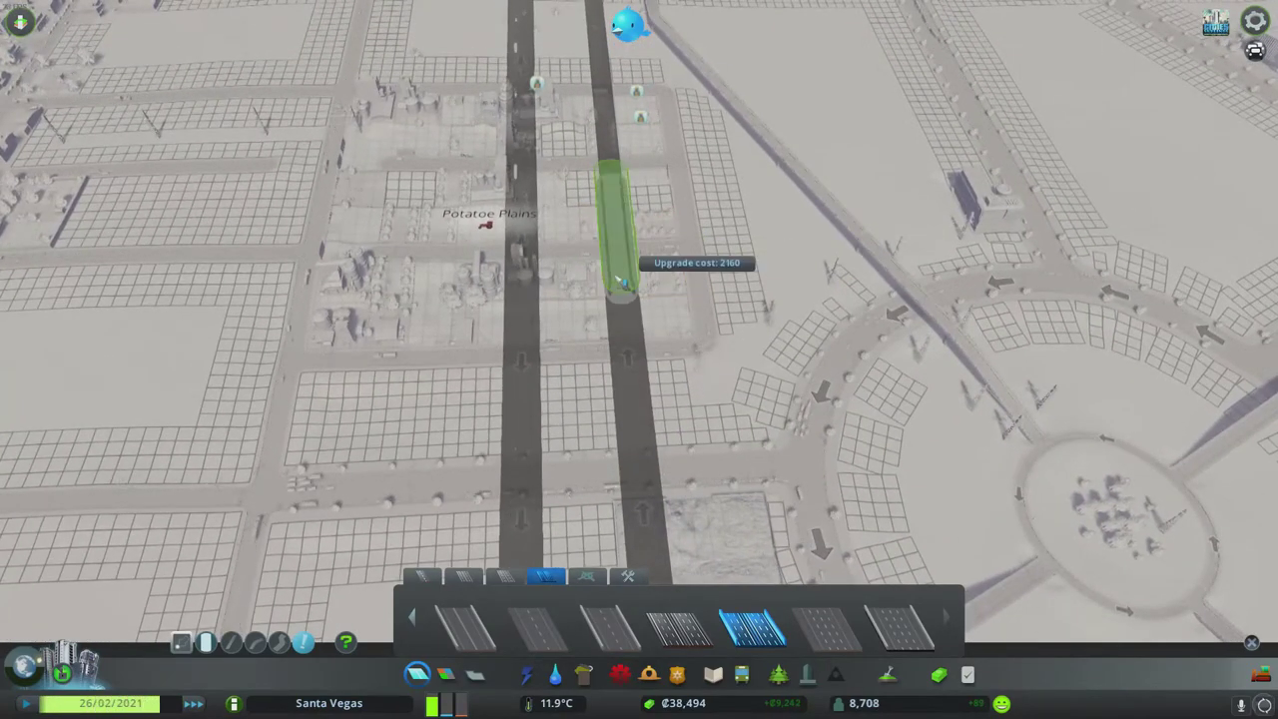
scroll(621, 280, "down", 2)
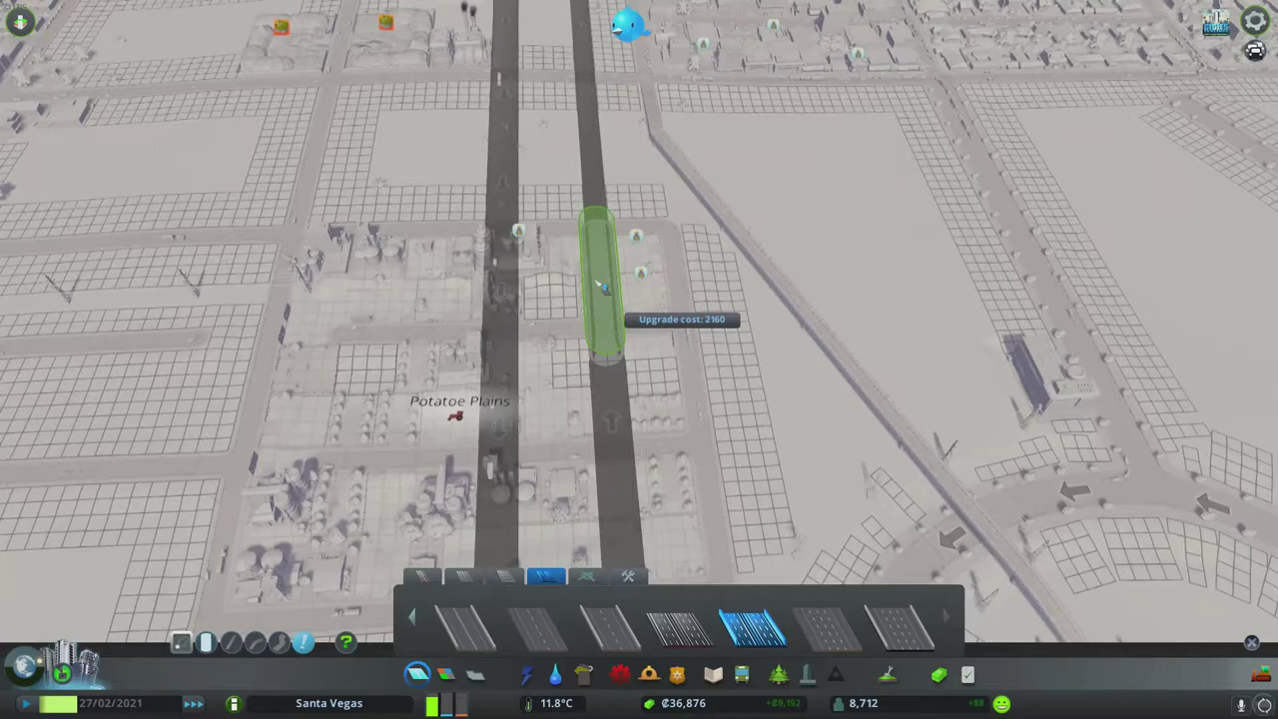
left_click(602, 286)
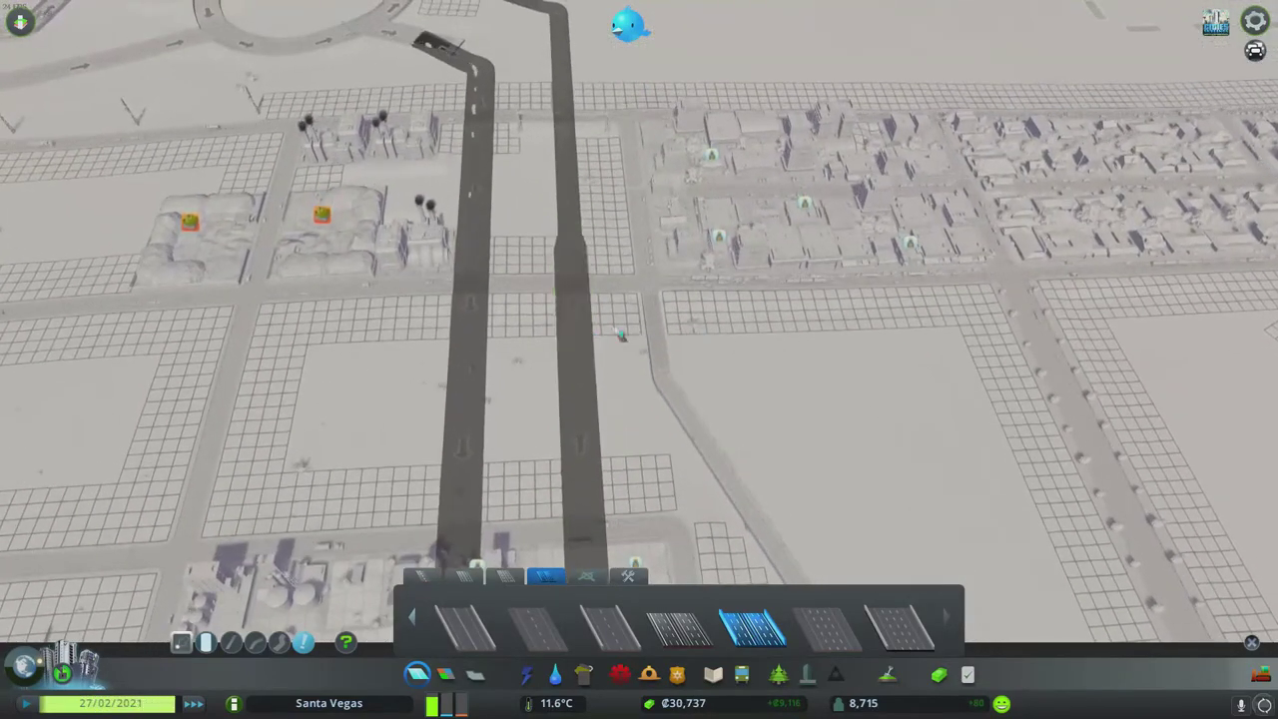
left_click(594, 322)
scroll(619, 300, "down", 2)
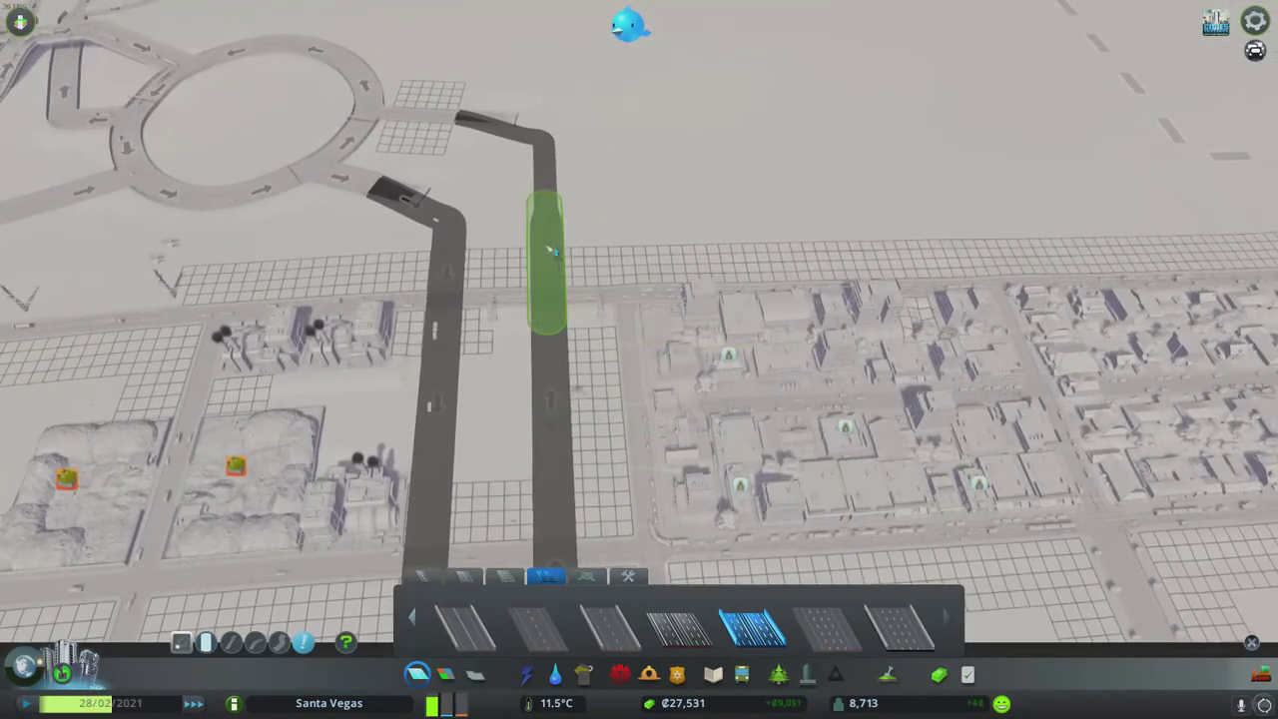
left_click(544, 174)
scroll(544, 175, "up", 2)
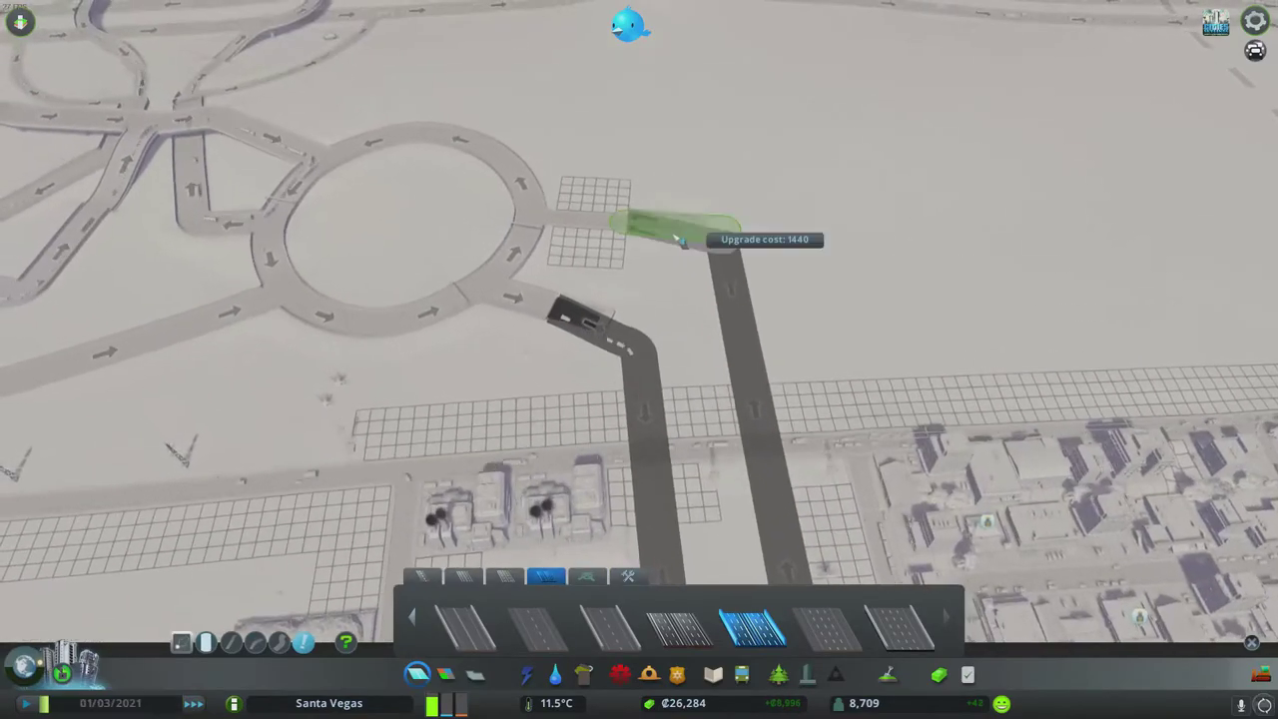
left_click(584, 214)
scroll(639, 300, "down", 3)
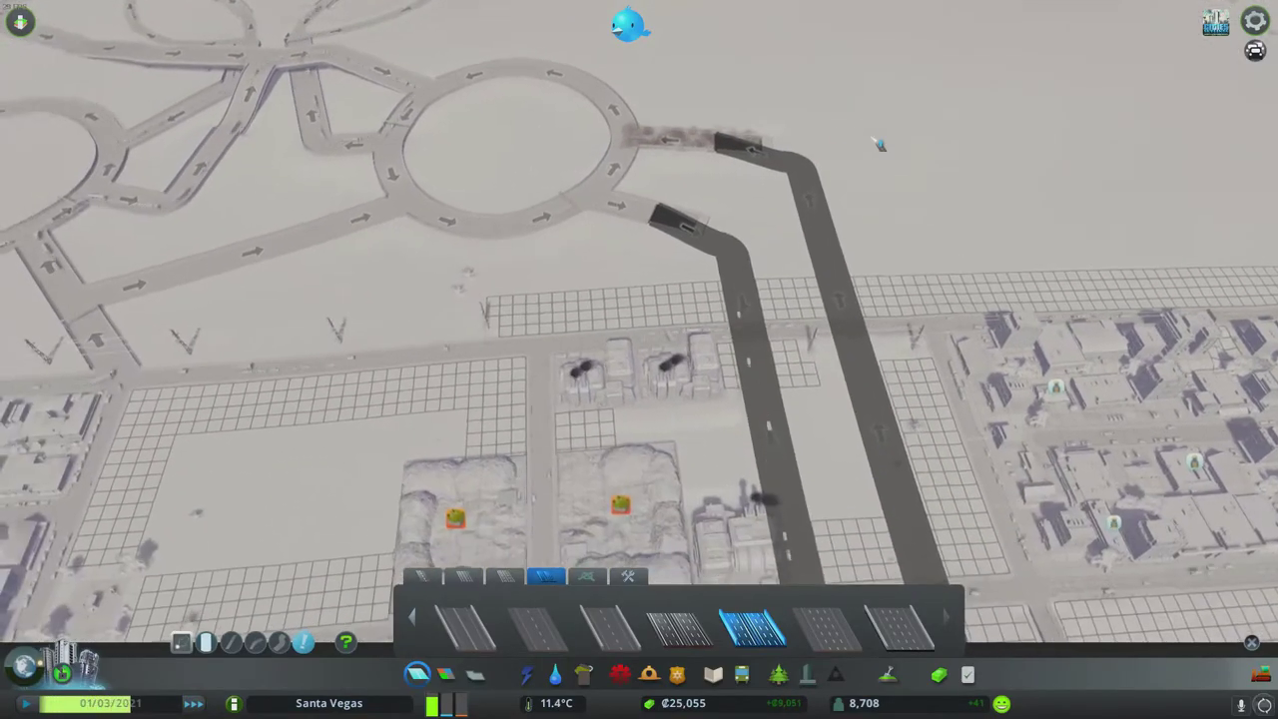
left_click_drag(639, 300, 639, 499)
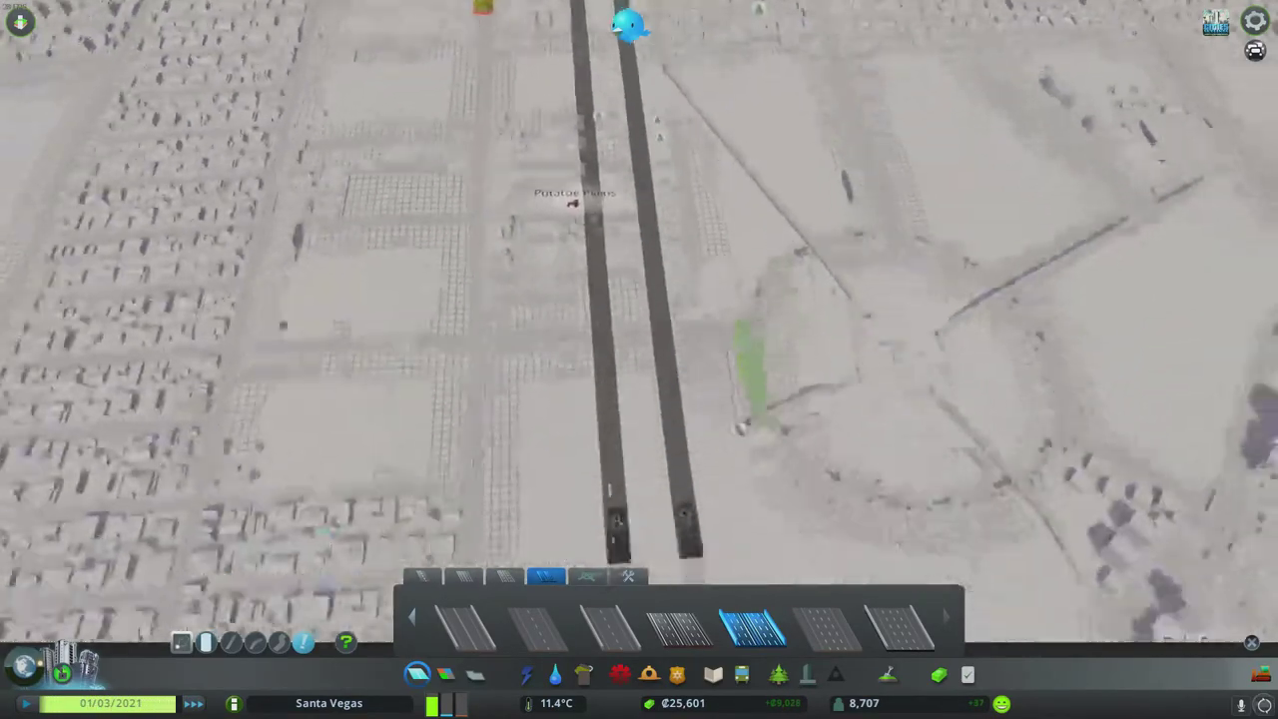
scroll(639, 300, "up", 3)
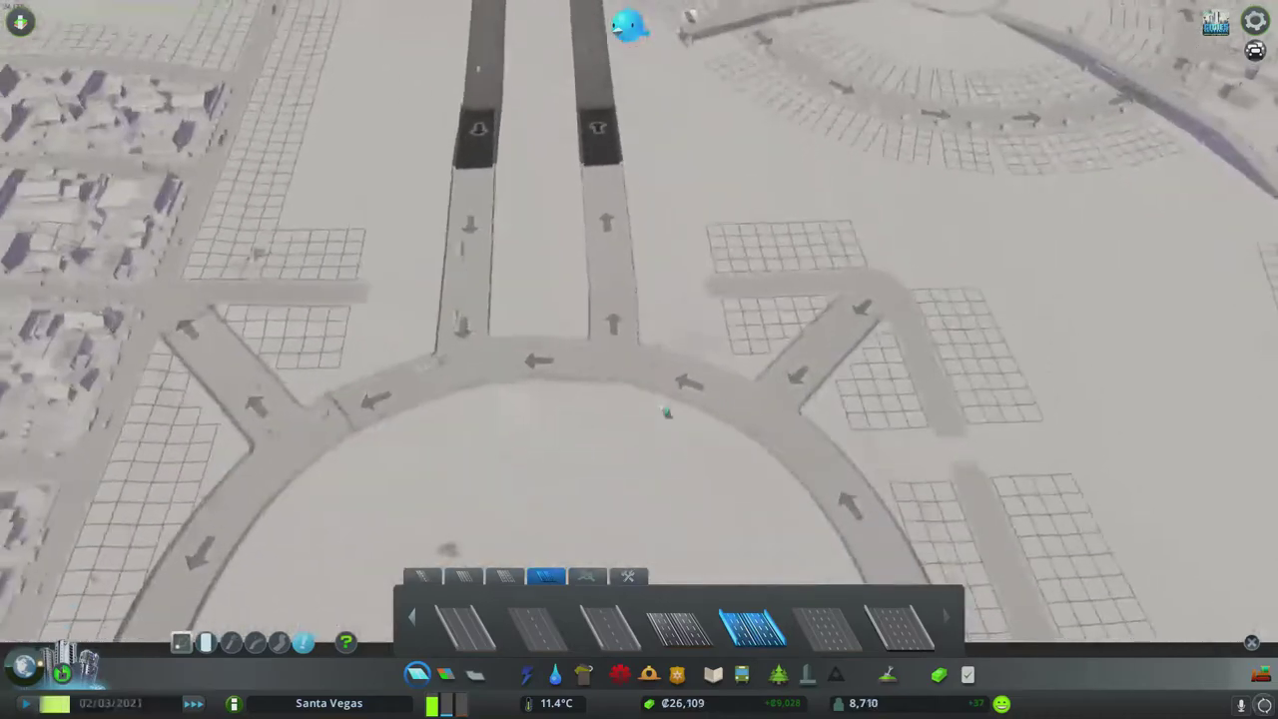
scroll(639, 300, "down", 3)
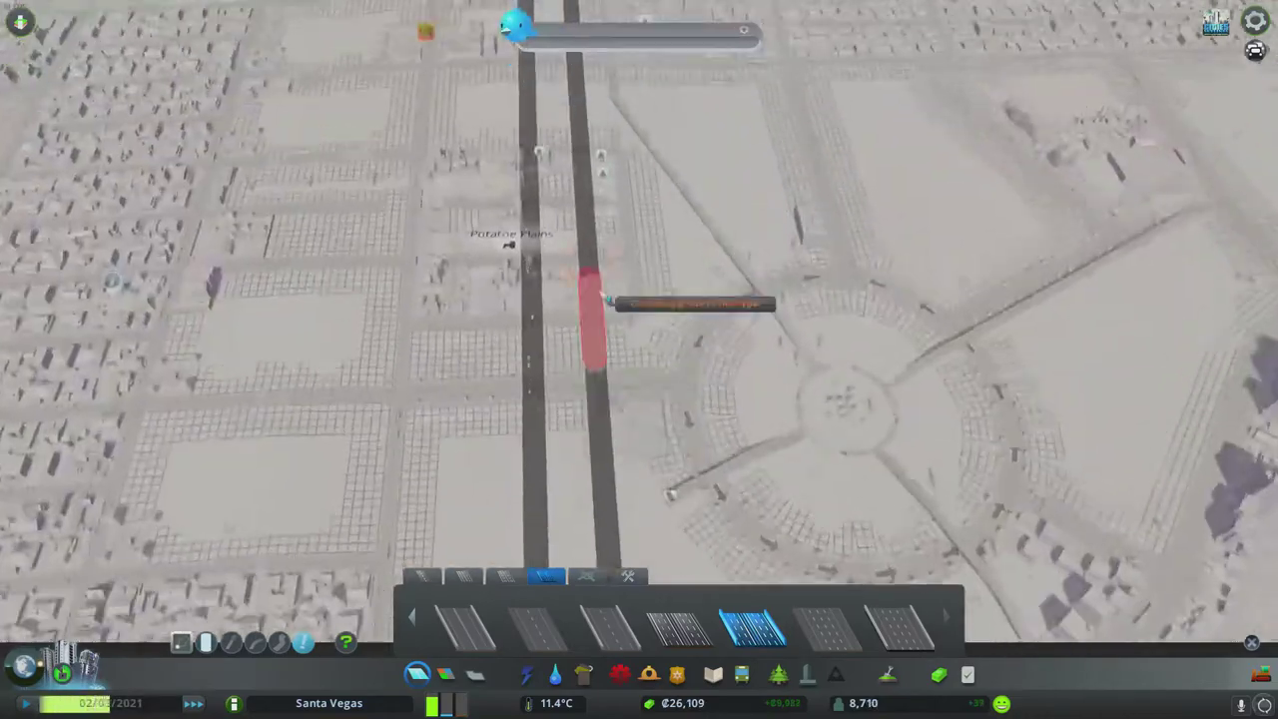
scroll(609, 299, "up", 4)
Step: Pan along the ramp roads to the interchange and switch to the basic small roads
left_click_drag(639, 299, 499, 399)
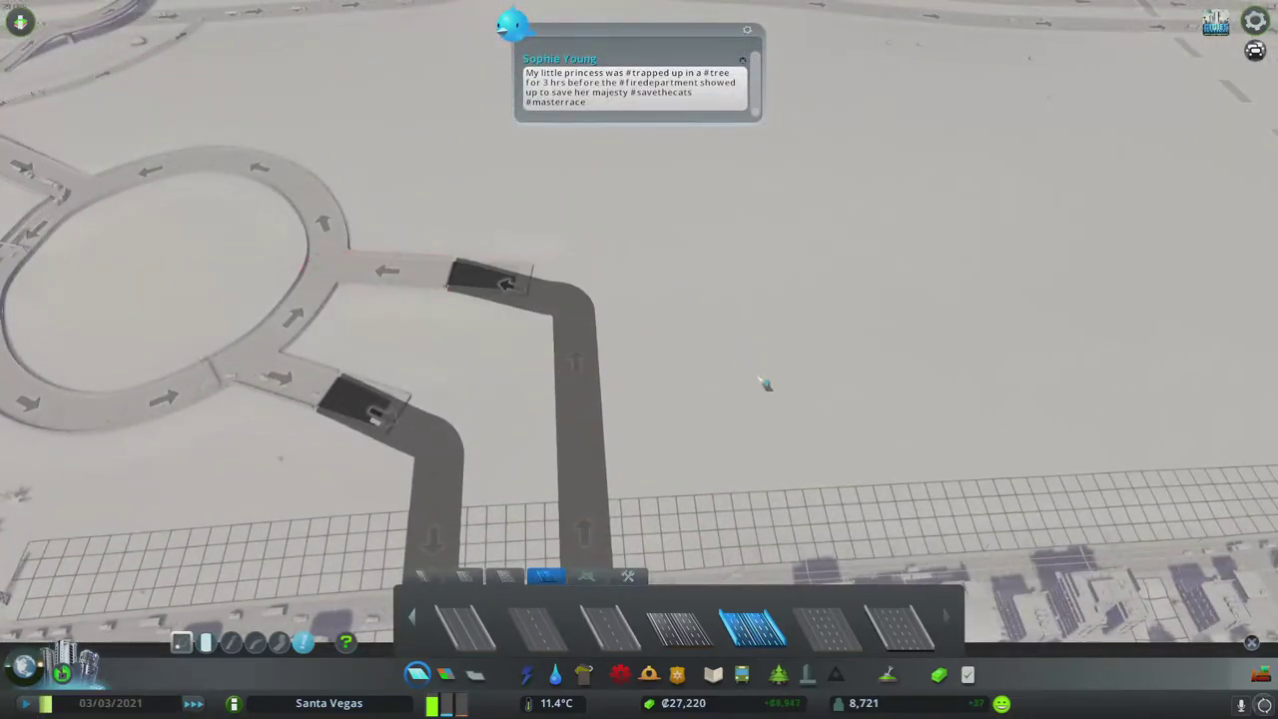
scroll(763, 384, "down", 4)
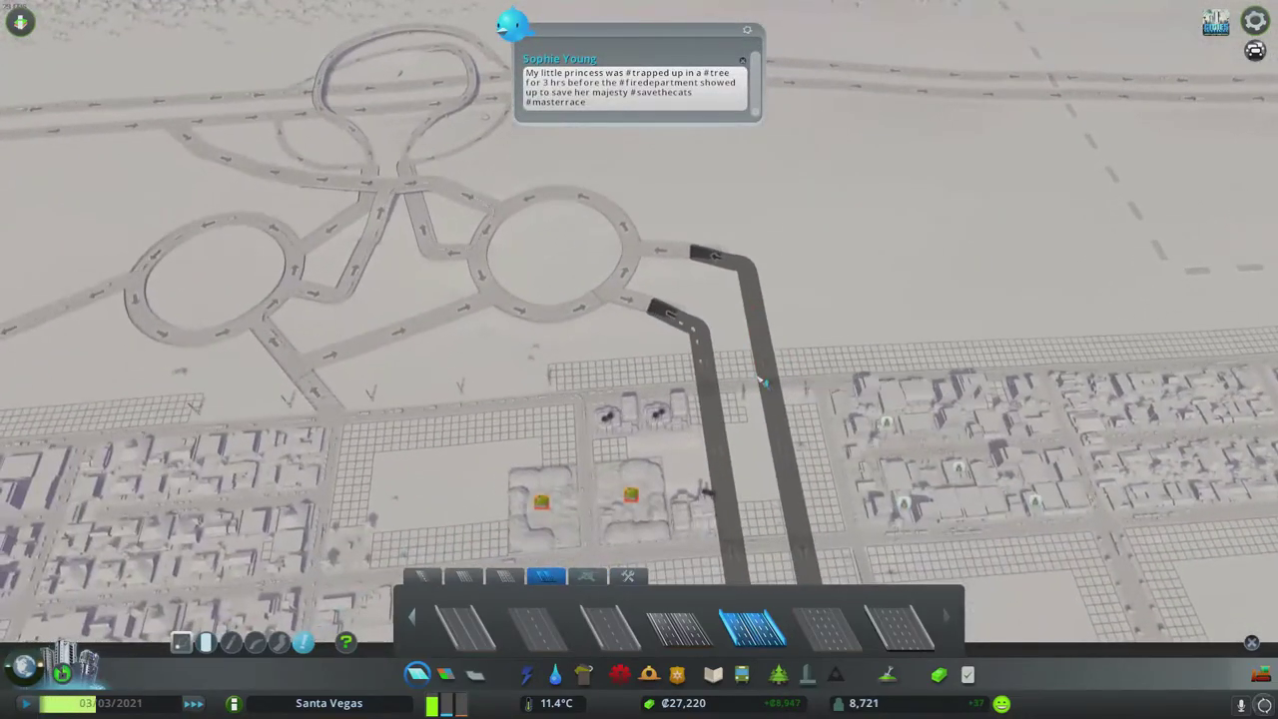
left_click_drag(763, 385, 764, 199)
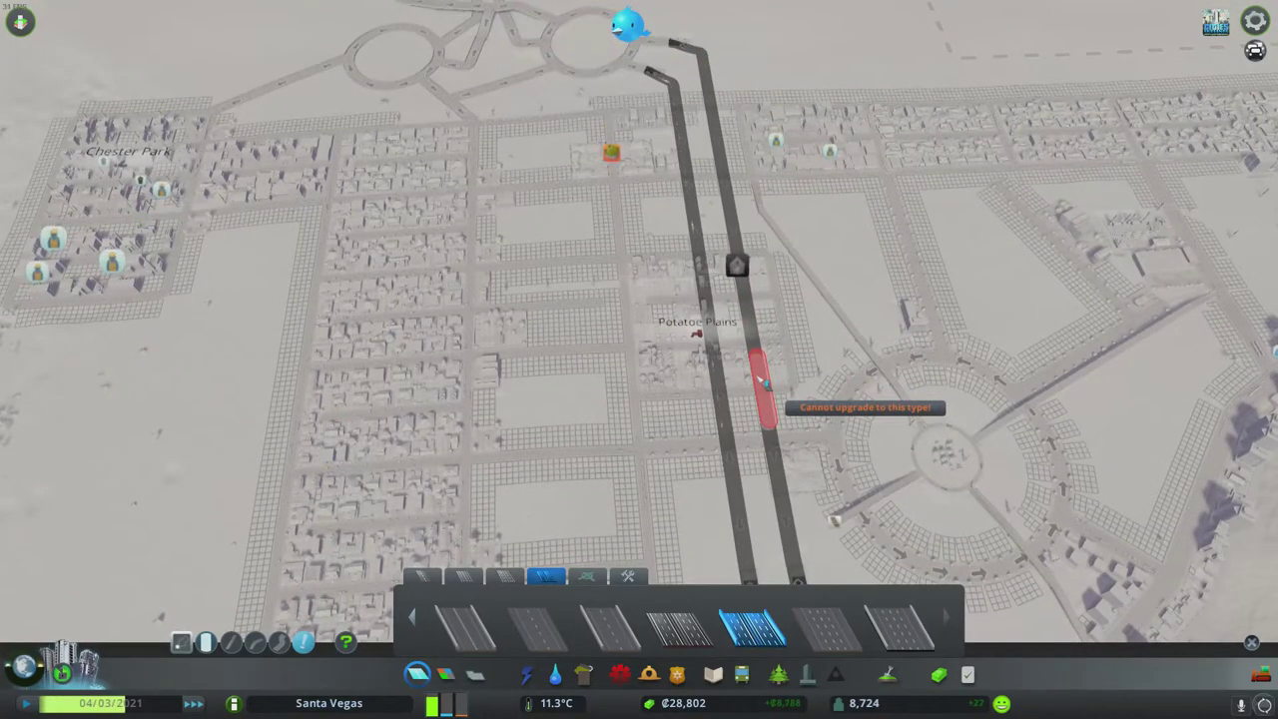
left_click_drag(763, 384, 763, 599)
scroll(599, 299, "up", 4)
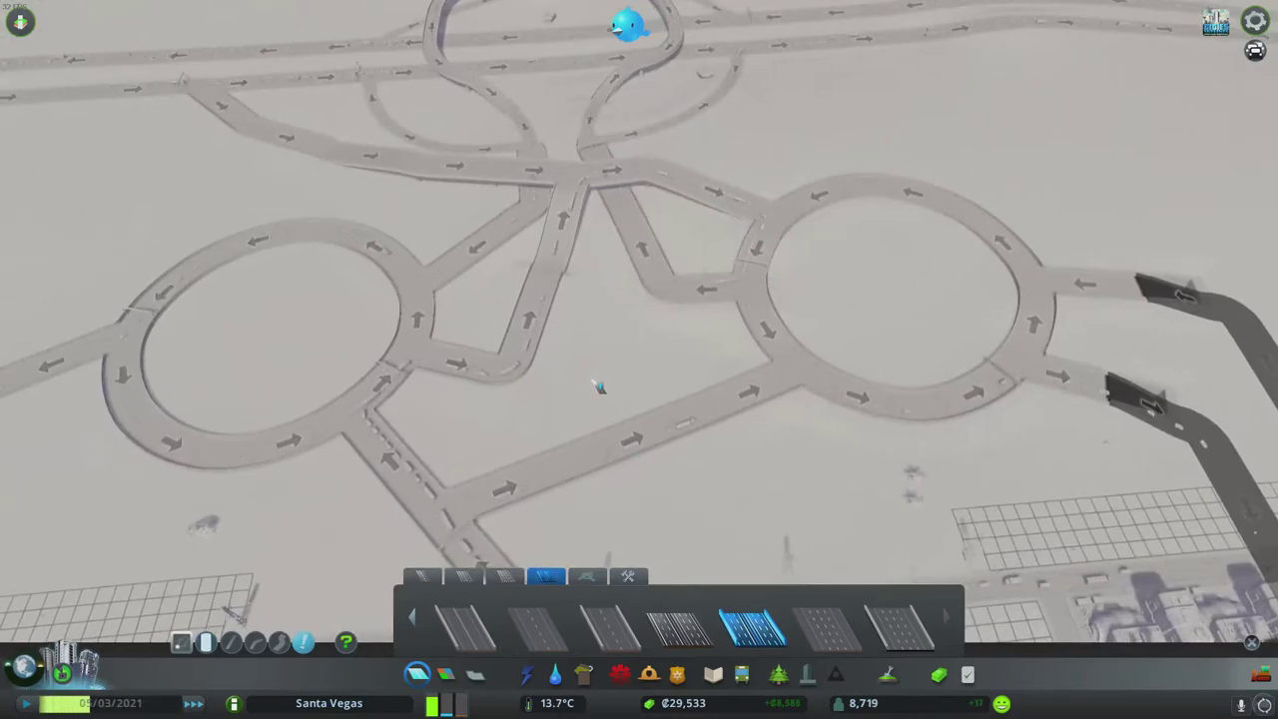
scroll(599, 387, "down", 4)
scroll(559, 349, "up", 3)
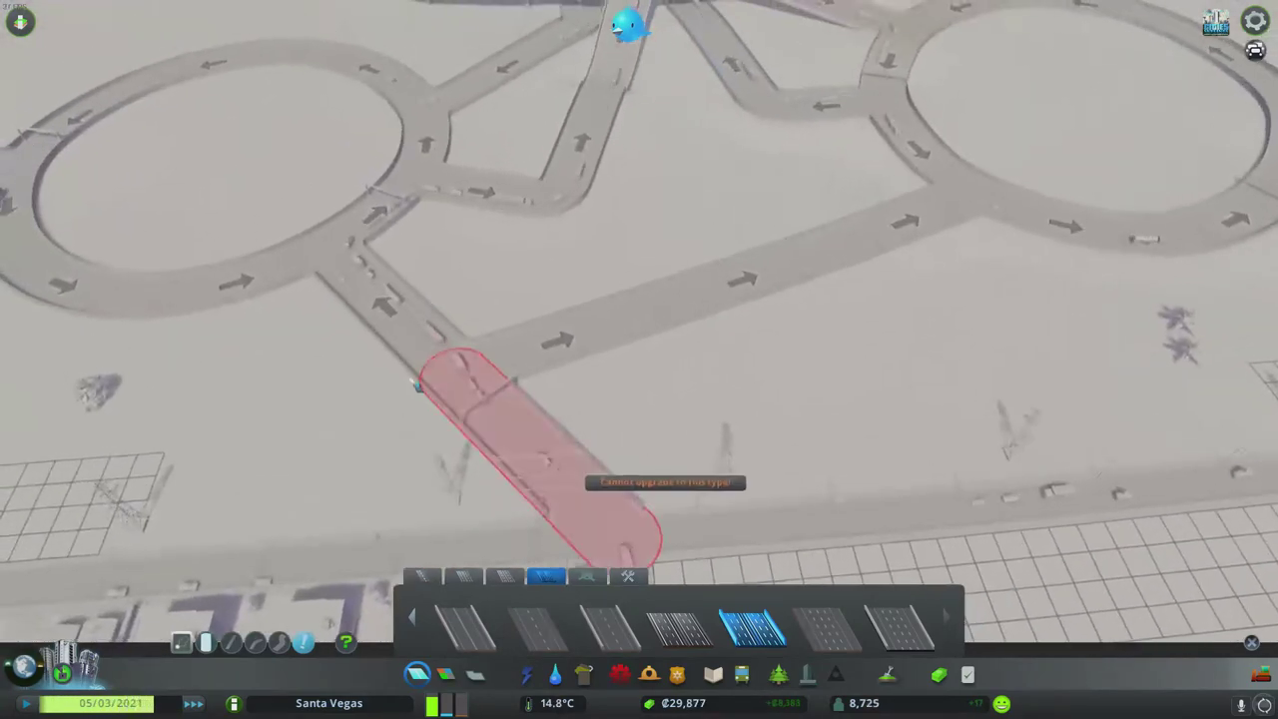
scroll(520, 249, "up", 3)
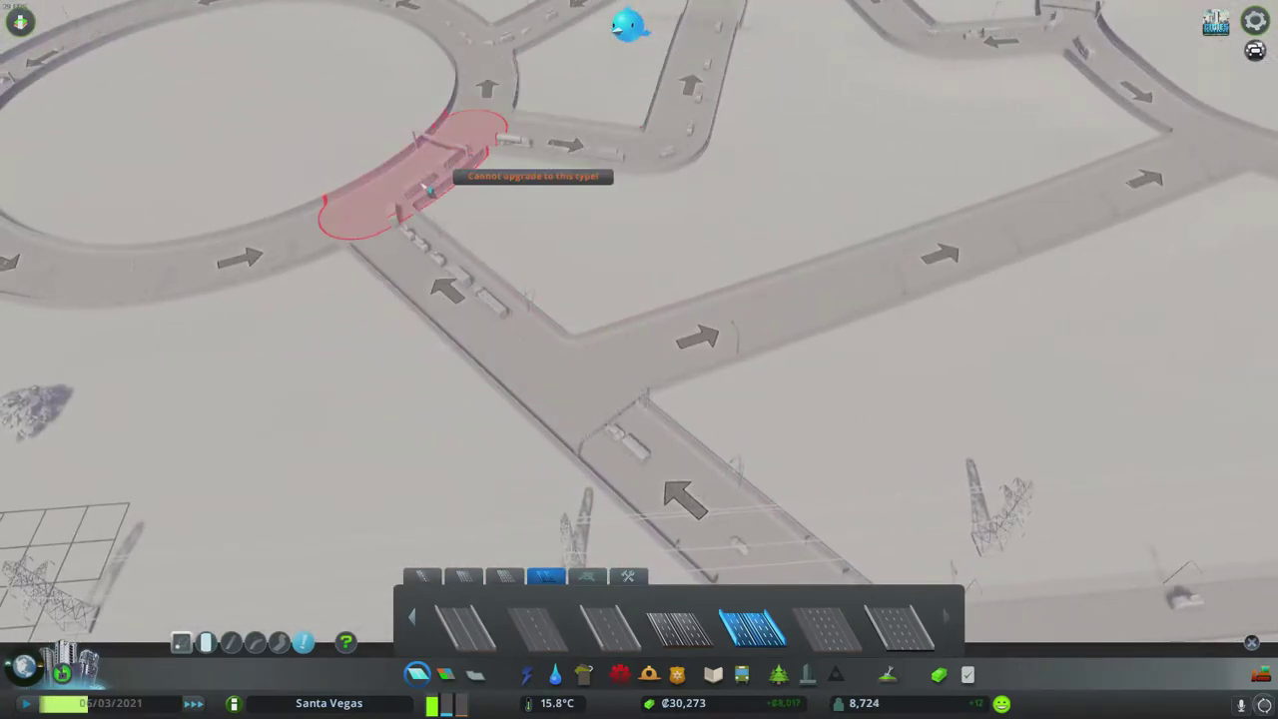
scroll(694, 242, "down", 2)
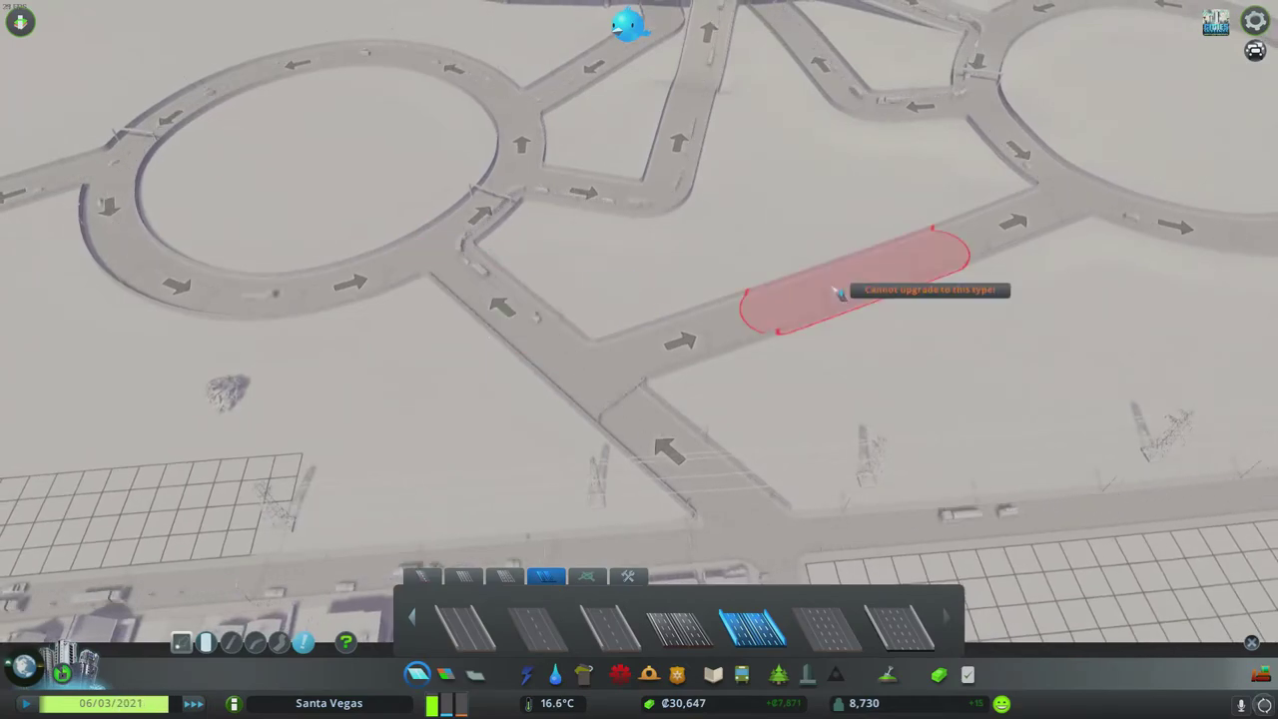
scroll(829, 290, "down", 3)
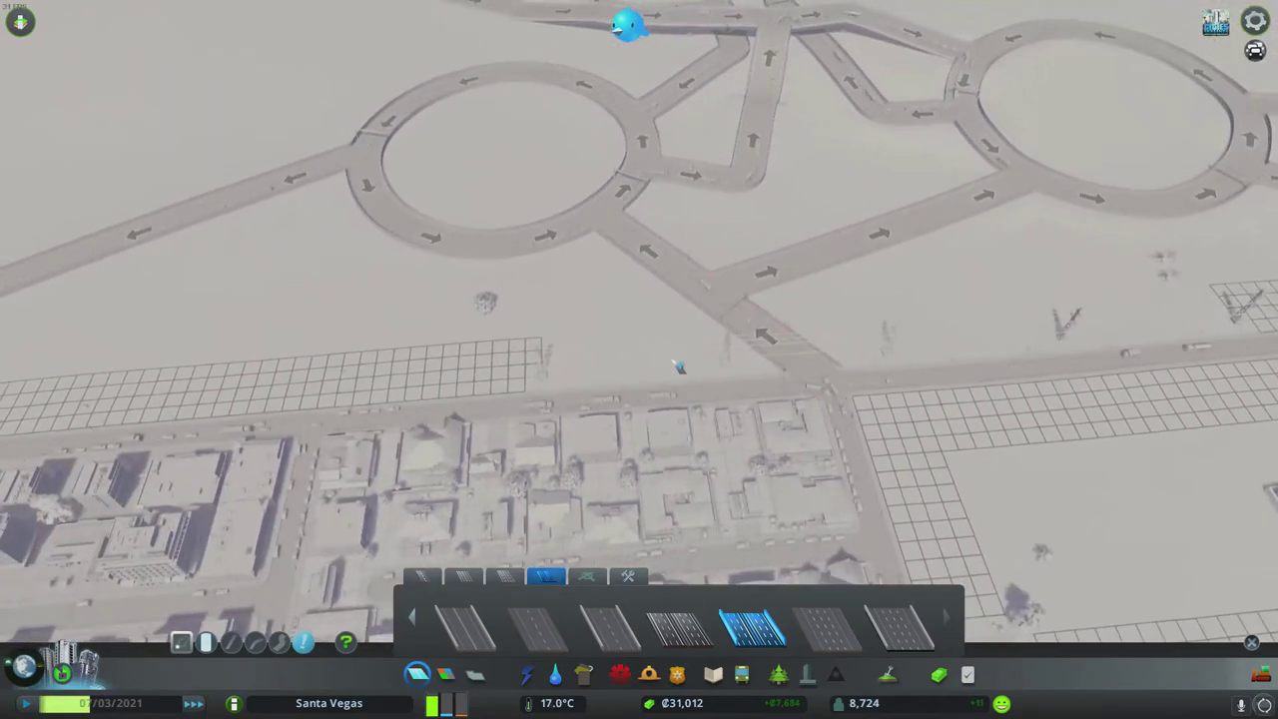
scroll(679, 368, "up", 3)
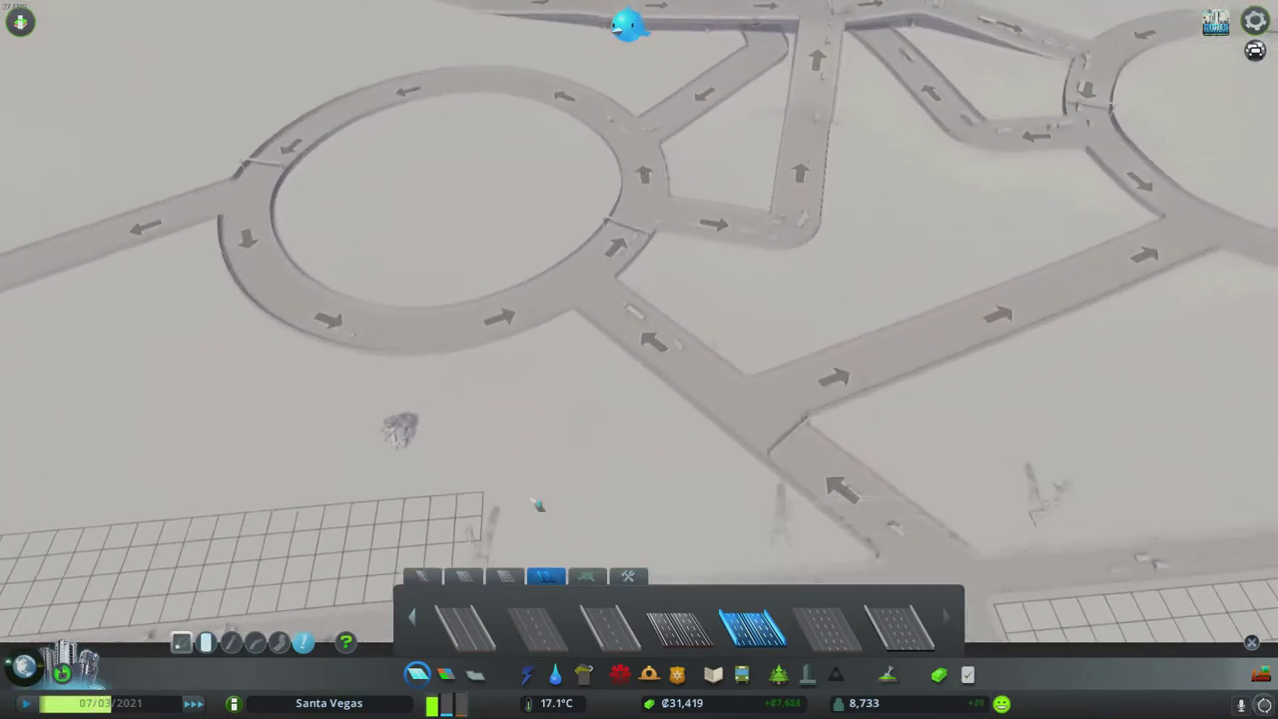
left_click(423, 576)
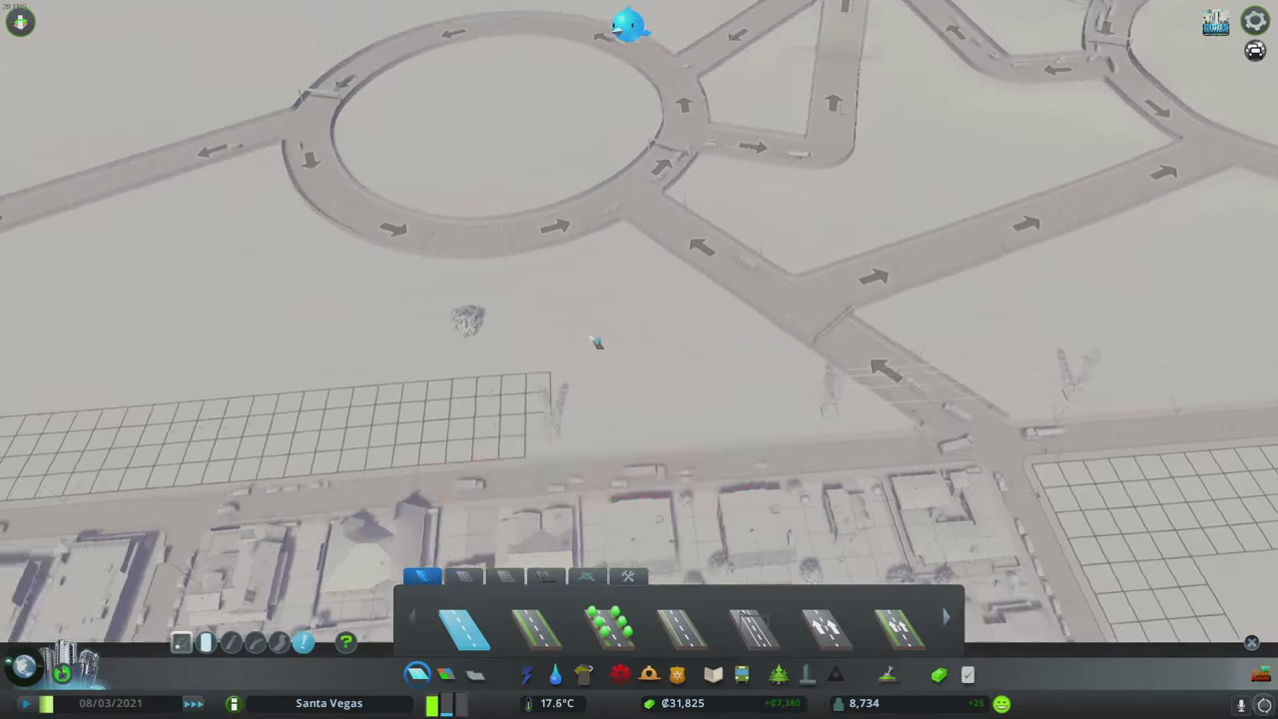
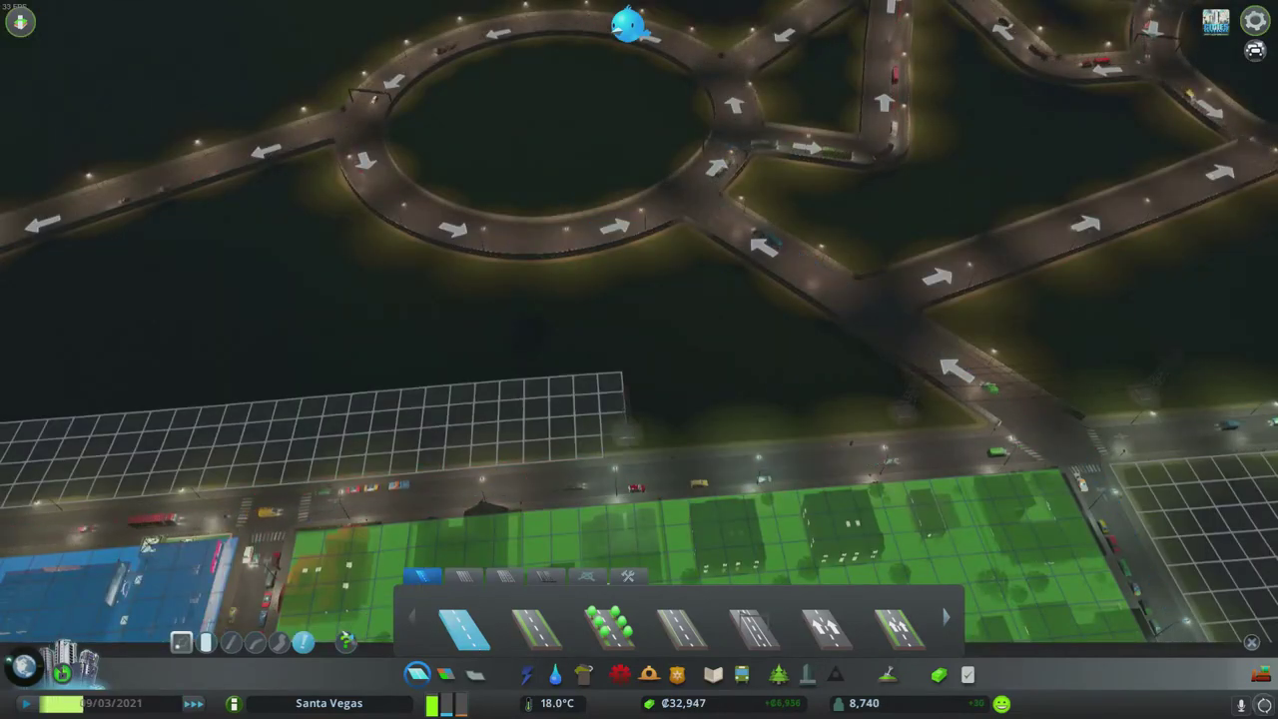
Step: Lay a zoned road from the western roundabout junction down to the city street
key("d")
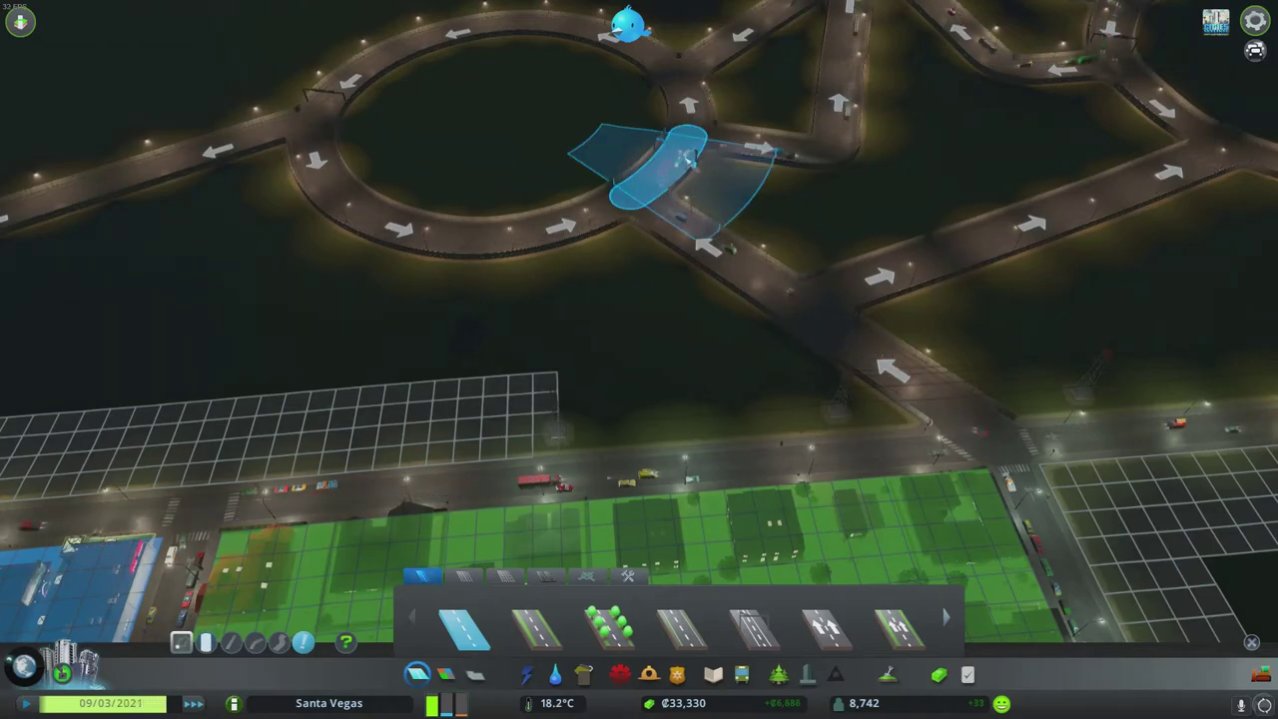
scroll(621, 298, "up", 2)
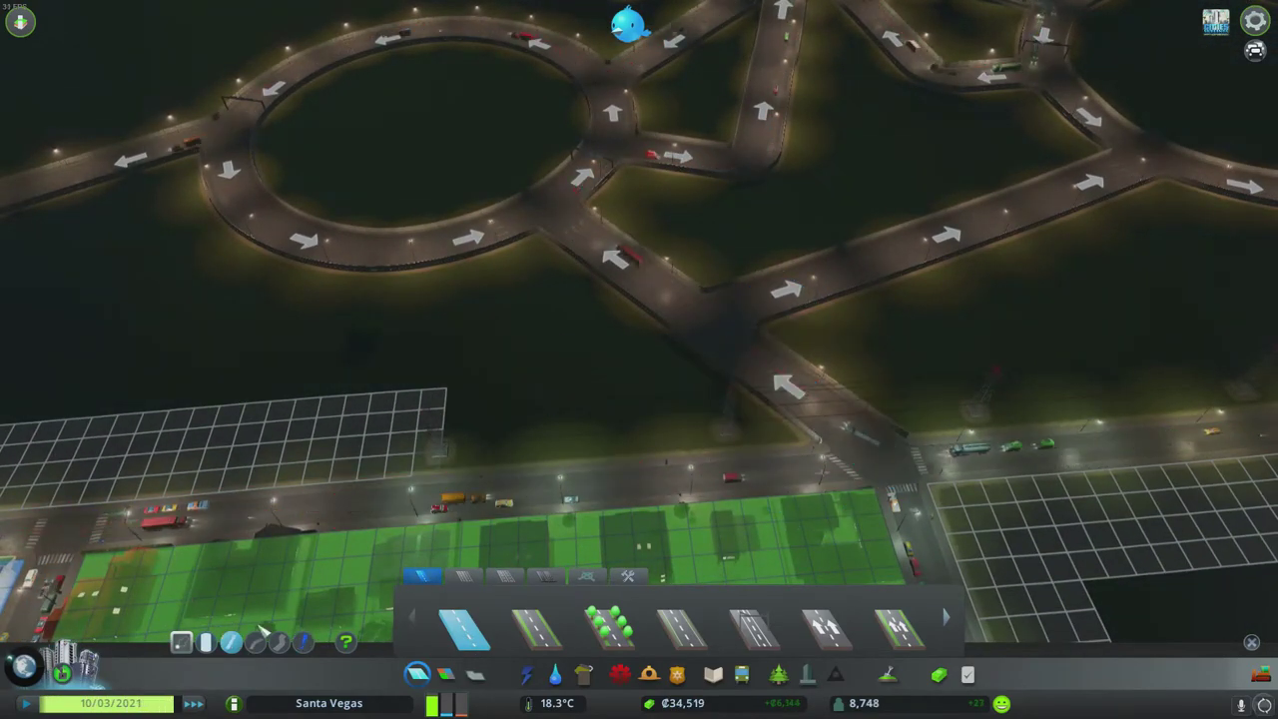
left_click(692, 309)
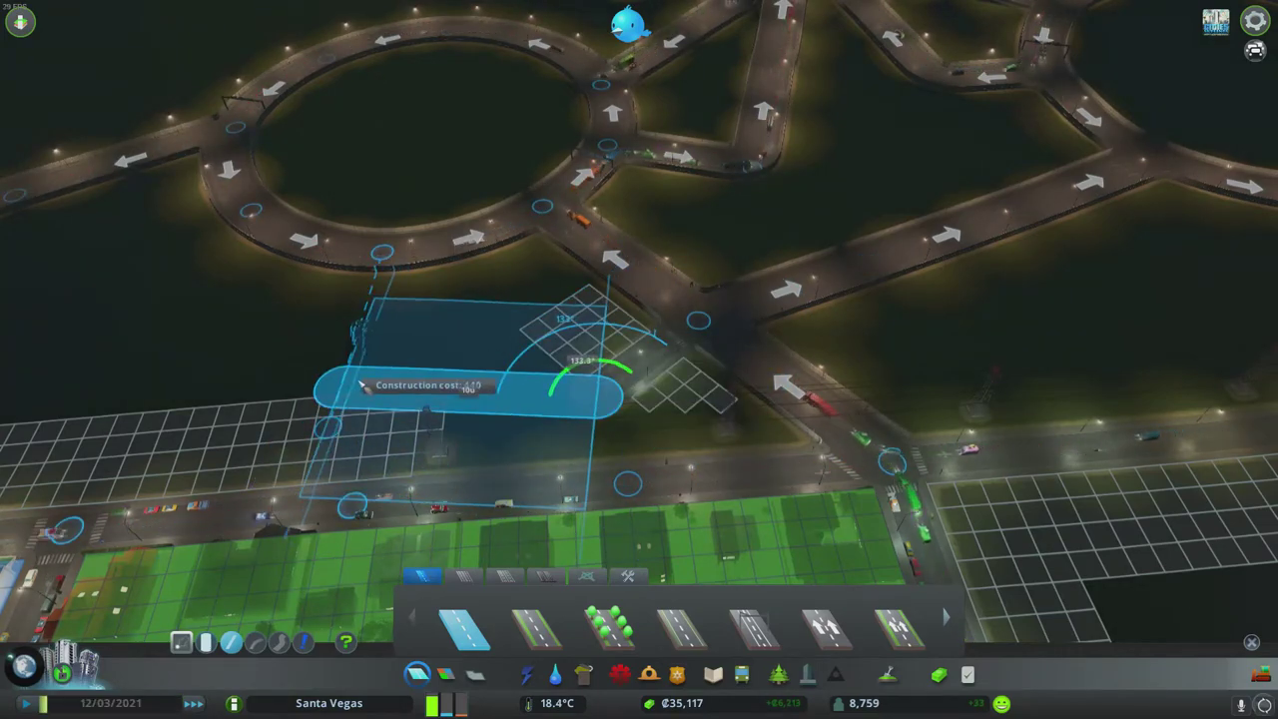
right_click(370, 300)
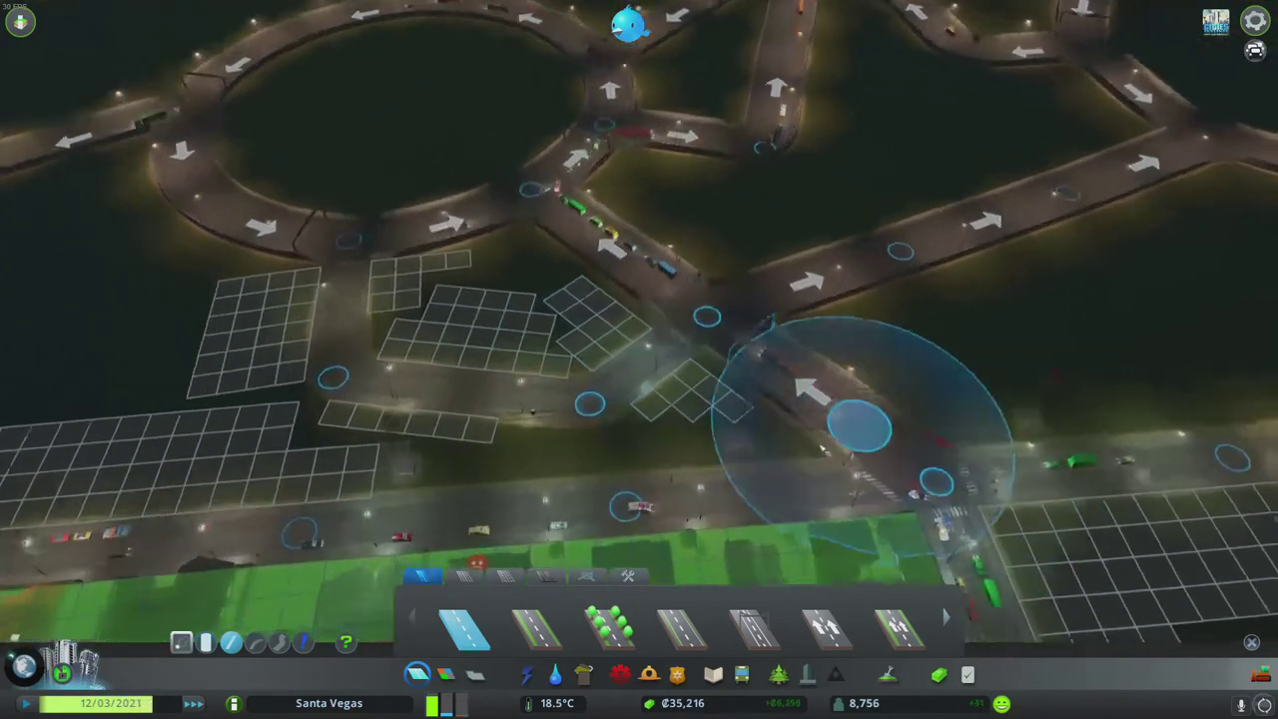
scroll(859, 429, "up", 2)
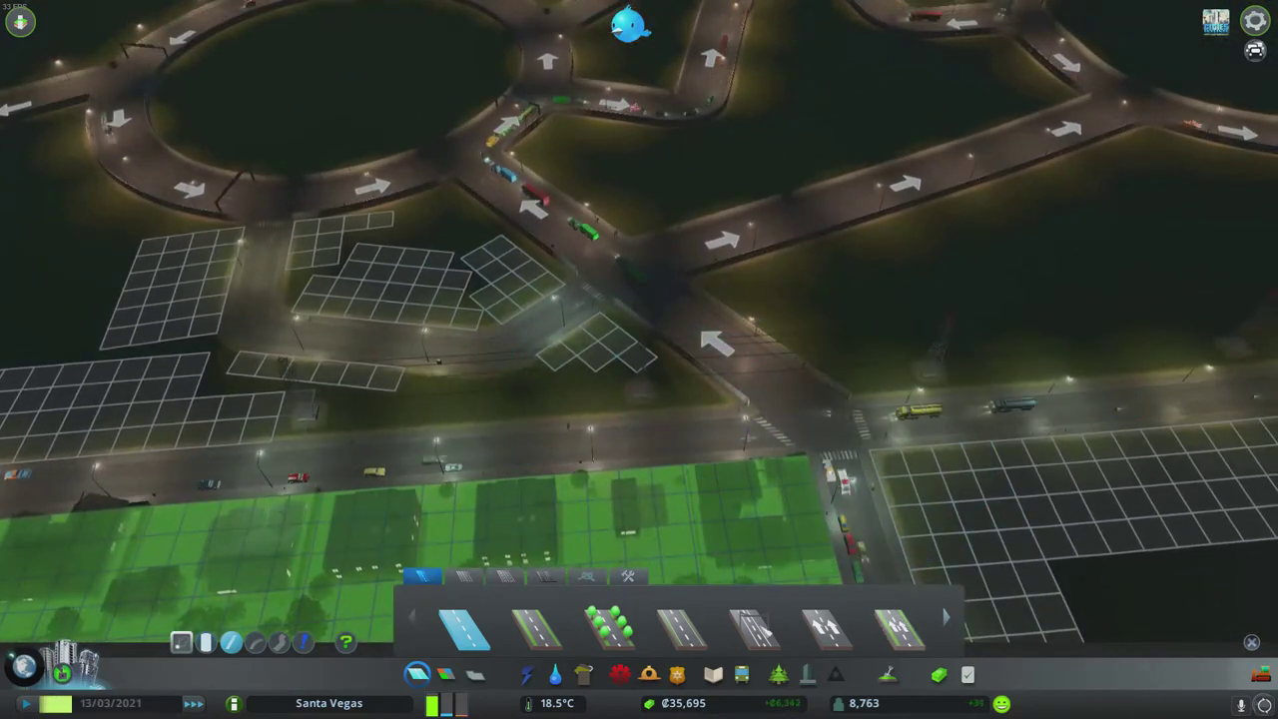
left_click(552, 579)
scroll(552, 499, "up", 2)
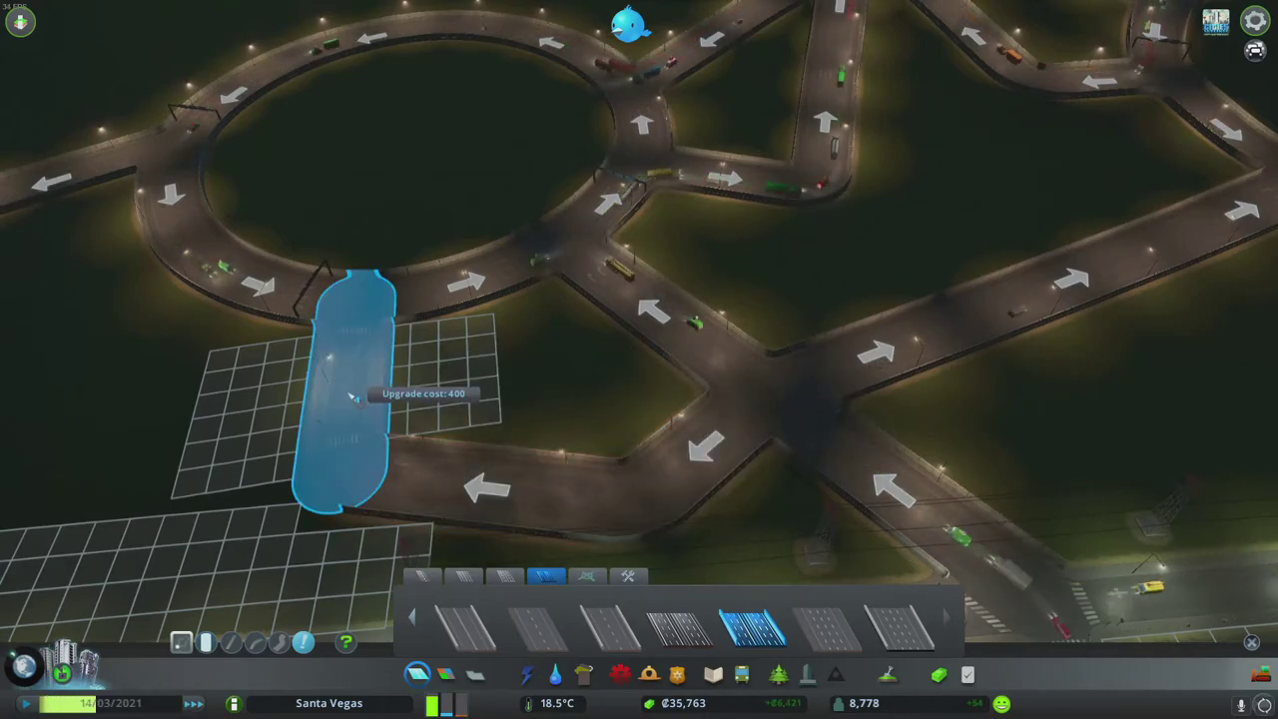
scroll(639, 359, "down", 2)
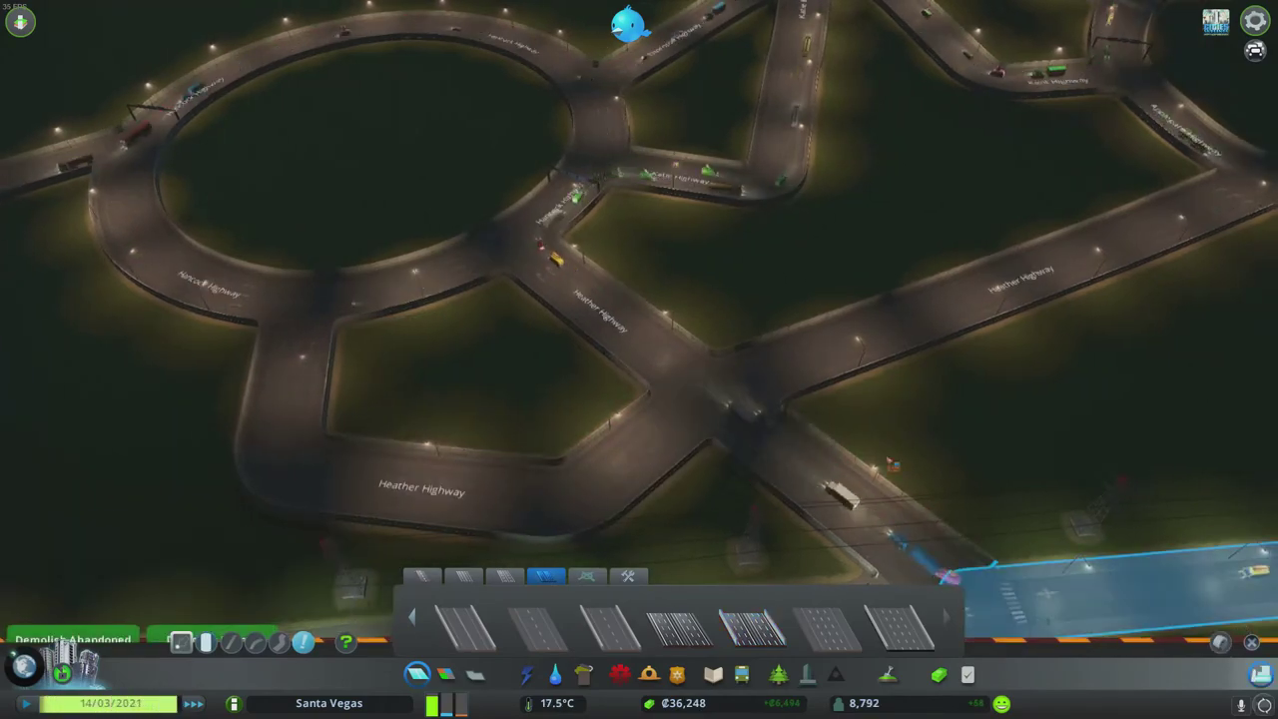
Step: Upgrade the new link segment into Heather Highway, removing its zoning squares
left_click(599, 300)
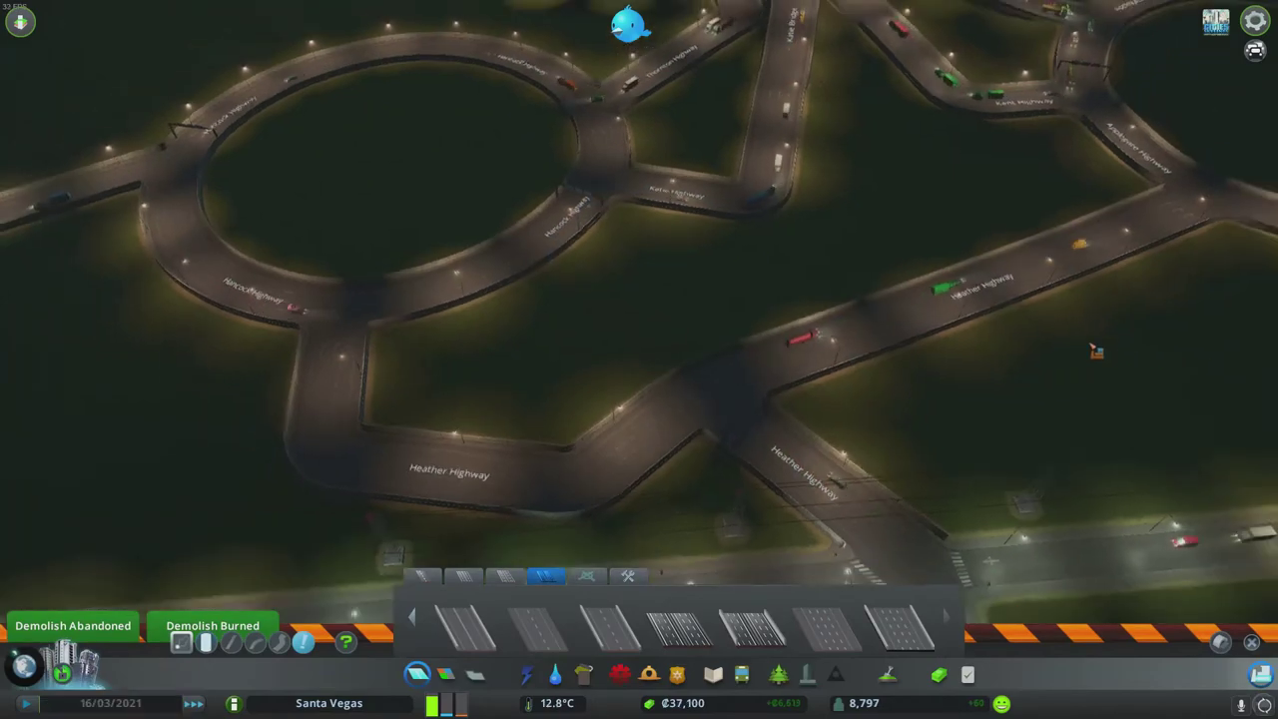
scroll(1223, 362, "down", 3)
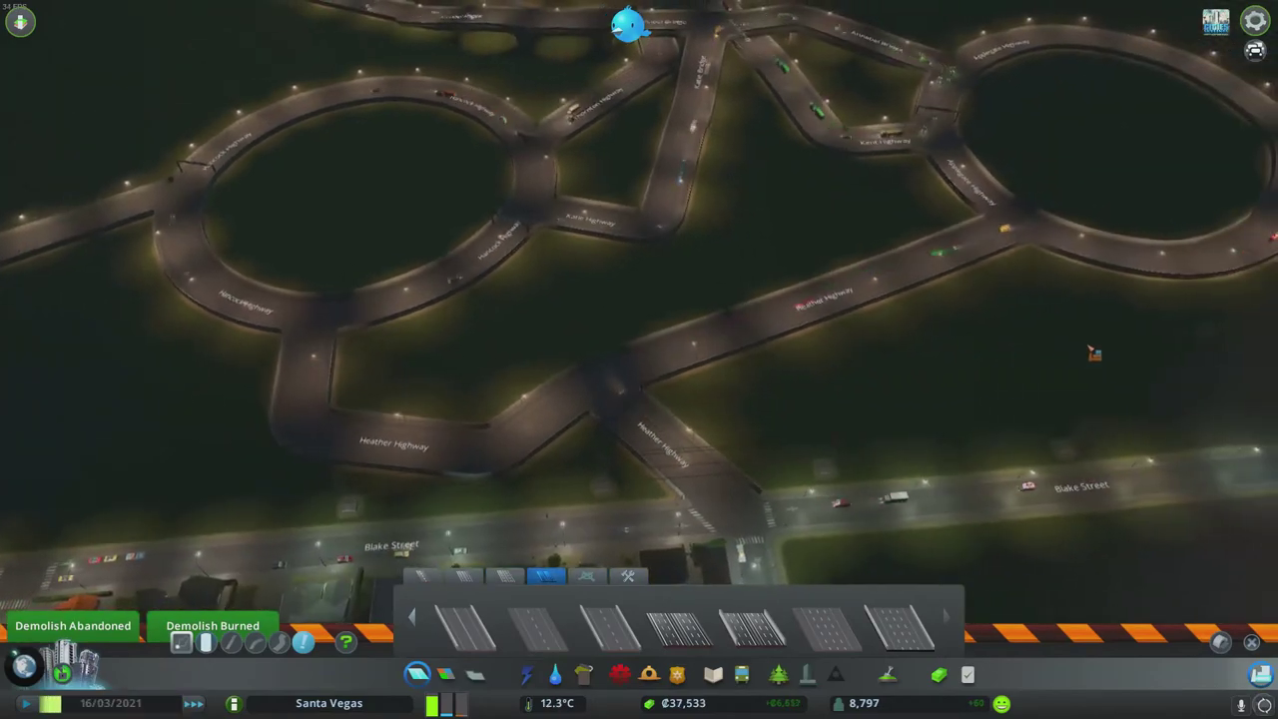
scroll(1093, 352, "down", 2)
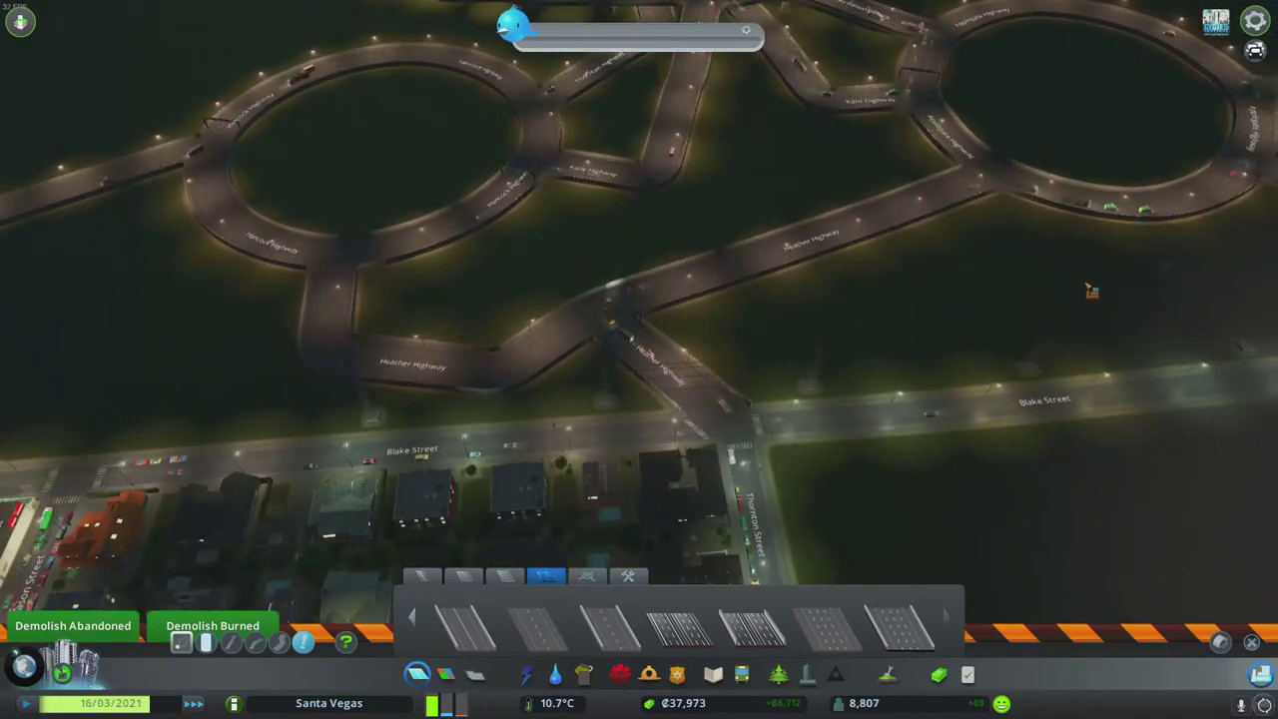
scroll(931, 297, "down", 3)
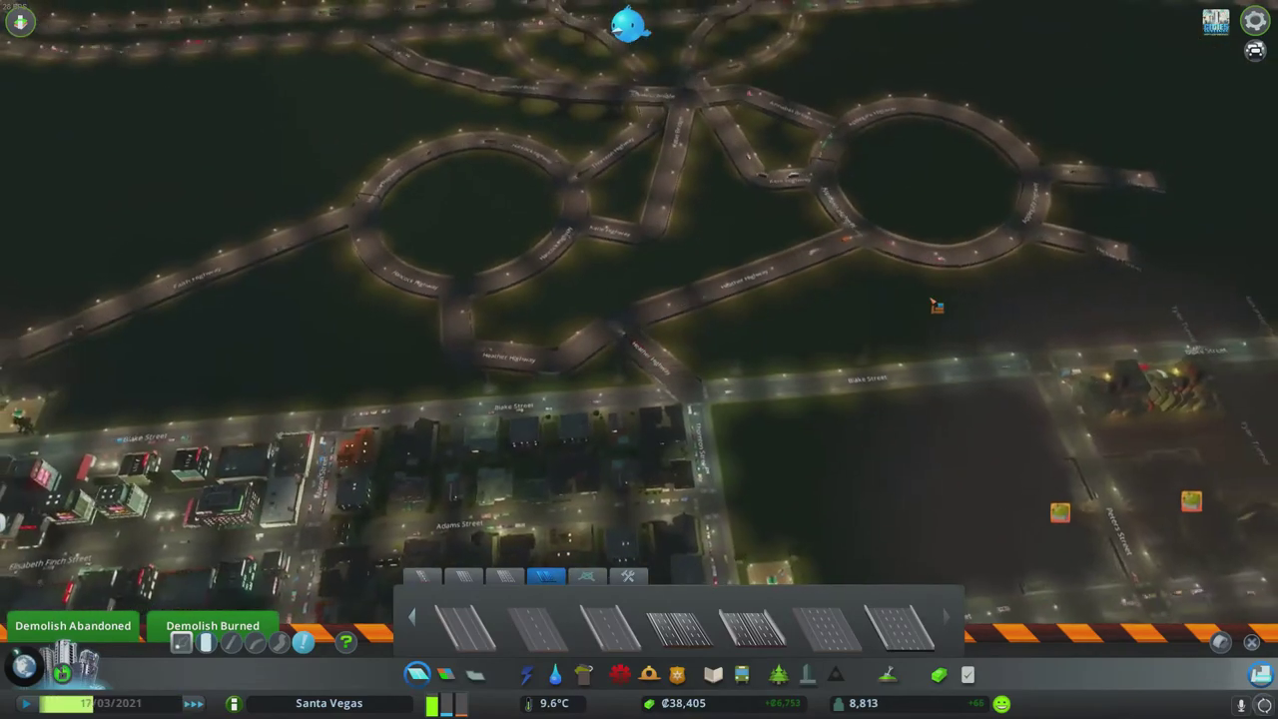
scroll(939, 350, "down", 3)
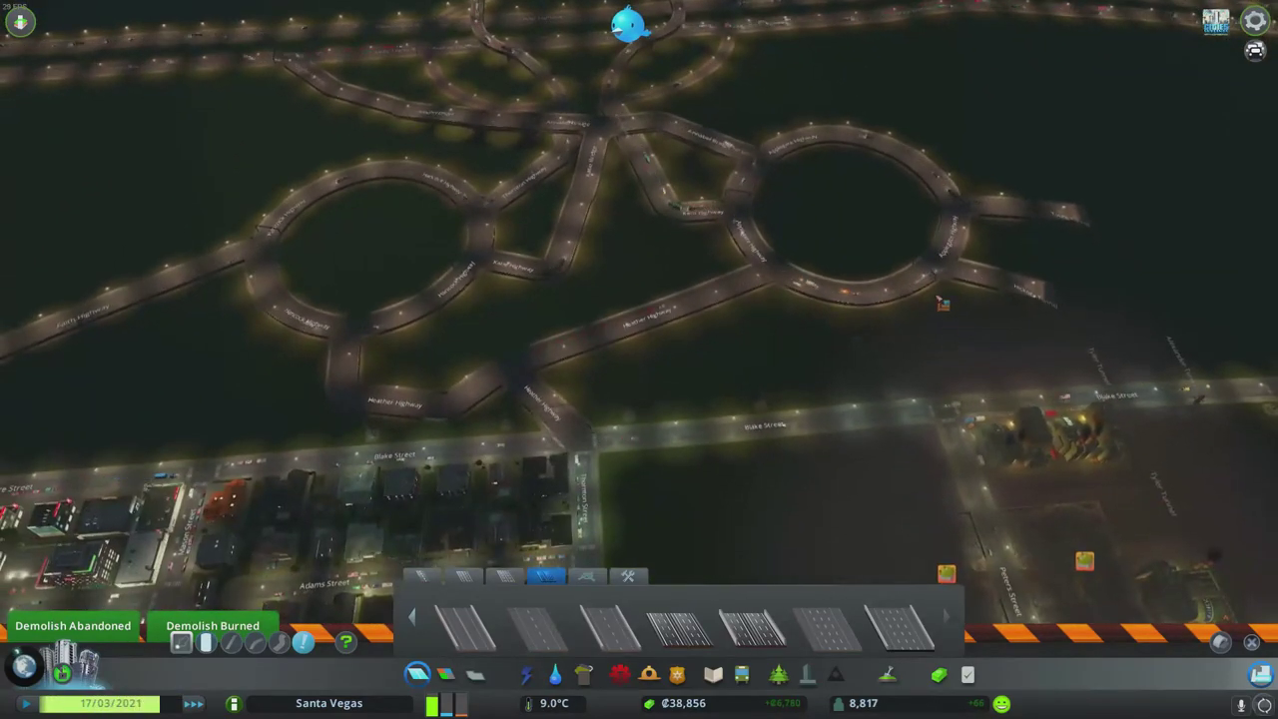
scroll(945, 391, "up", 2)
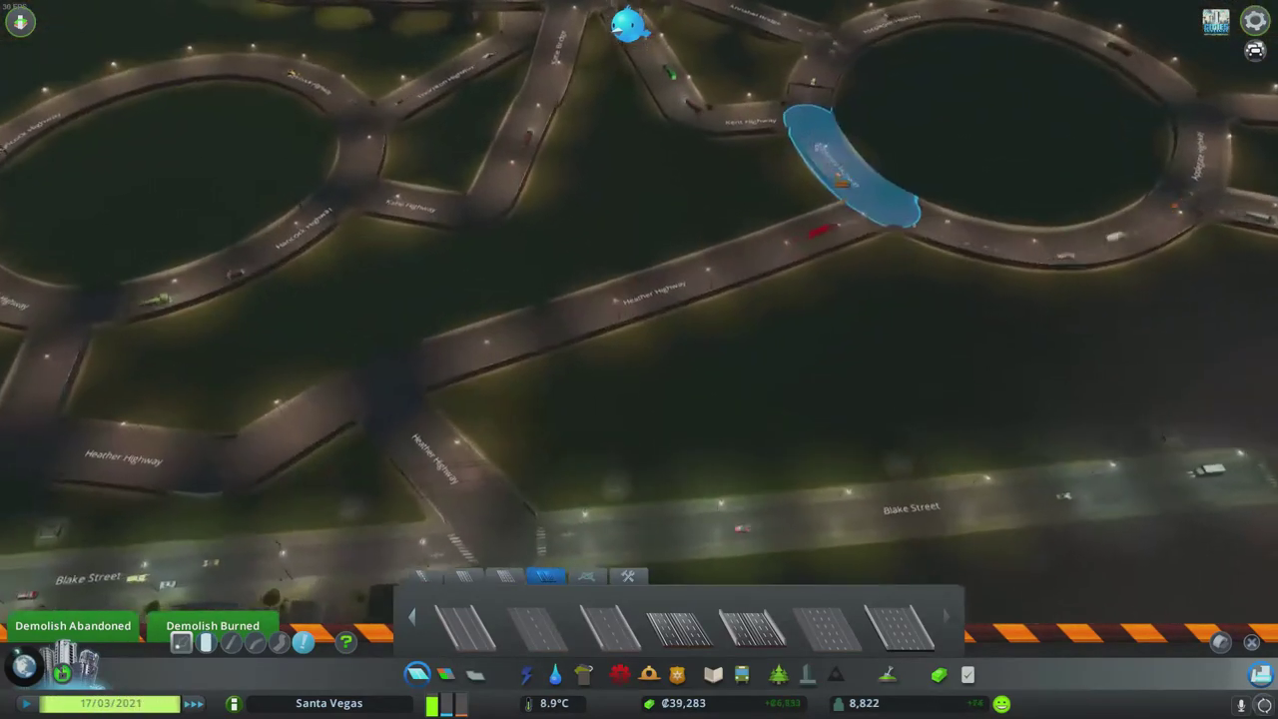
scroll(848, 200, "down", 2)
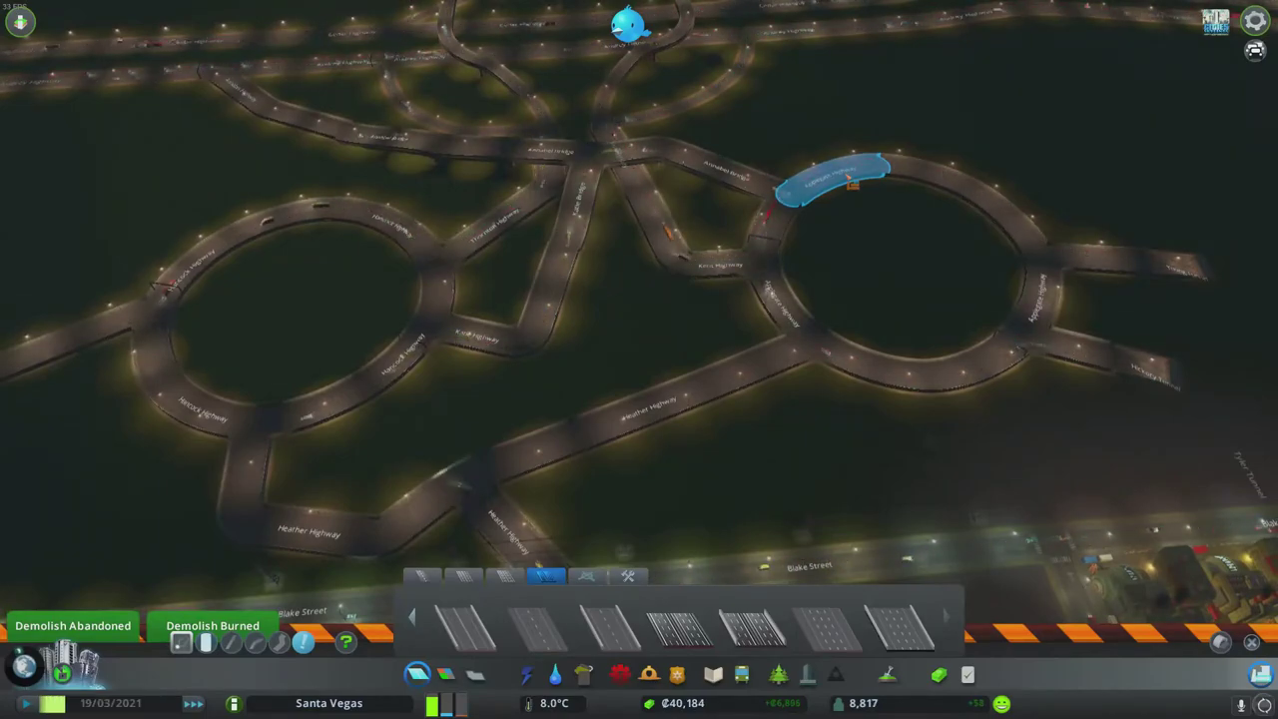
scroll(848, 179, "down", 2)
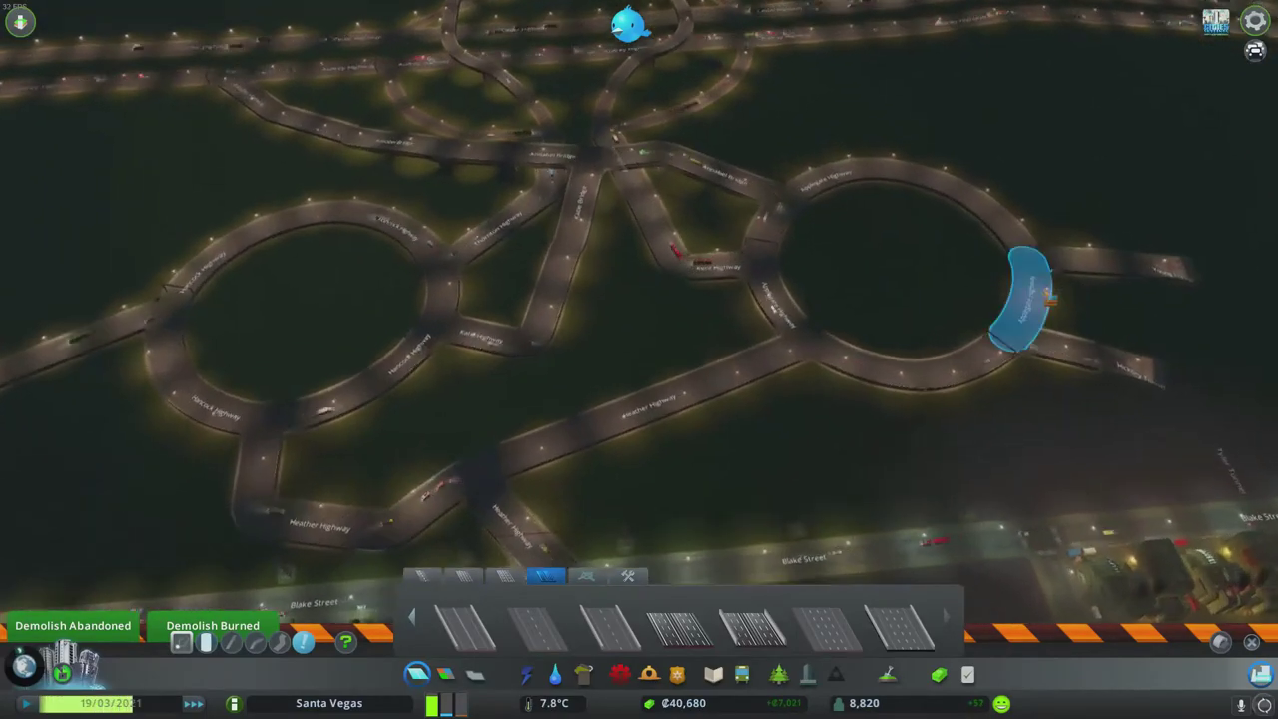
scroll(1048, 298, "down", 3)
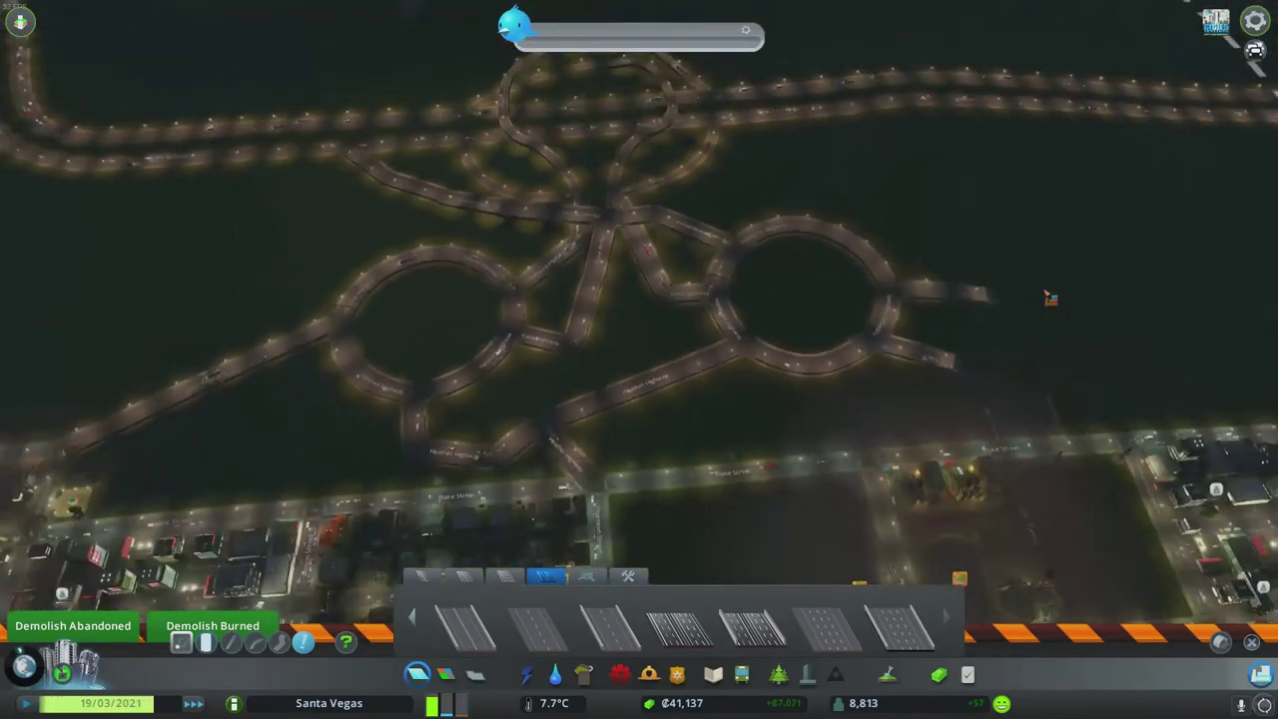
scroll(1048, 297, "up", 3)
scroll(898, 289, "down", 3)
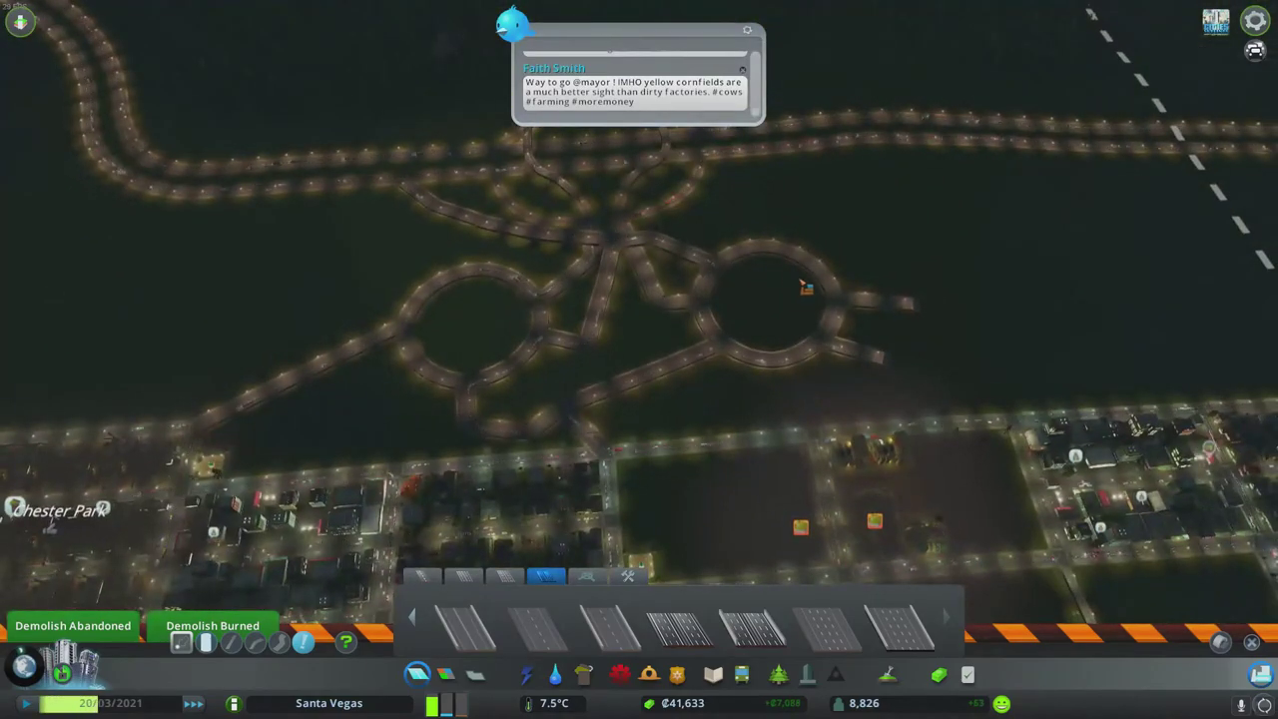
key("q")
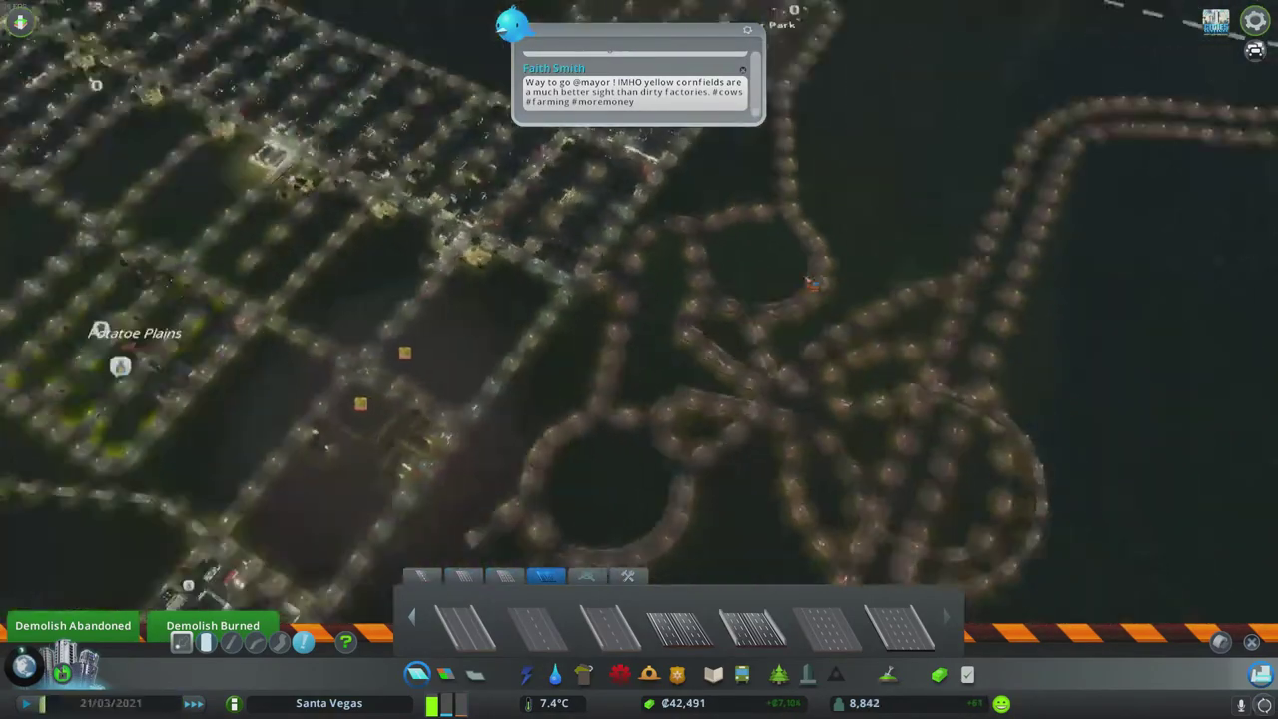
scroll(806, 361, "down", 3)
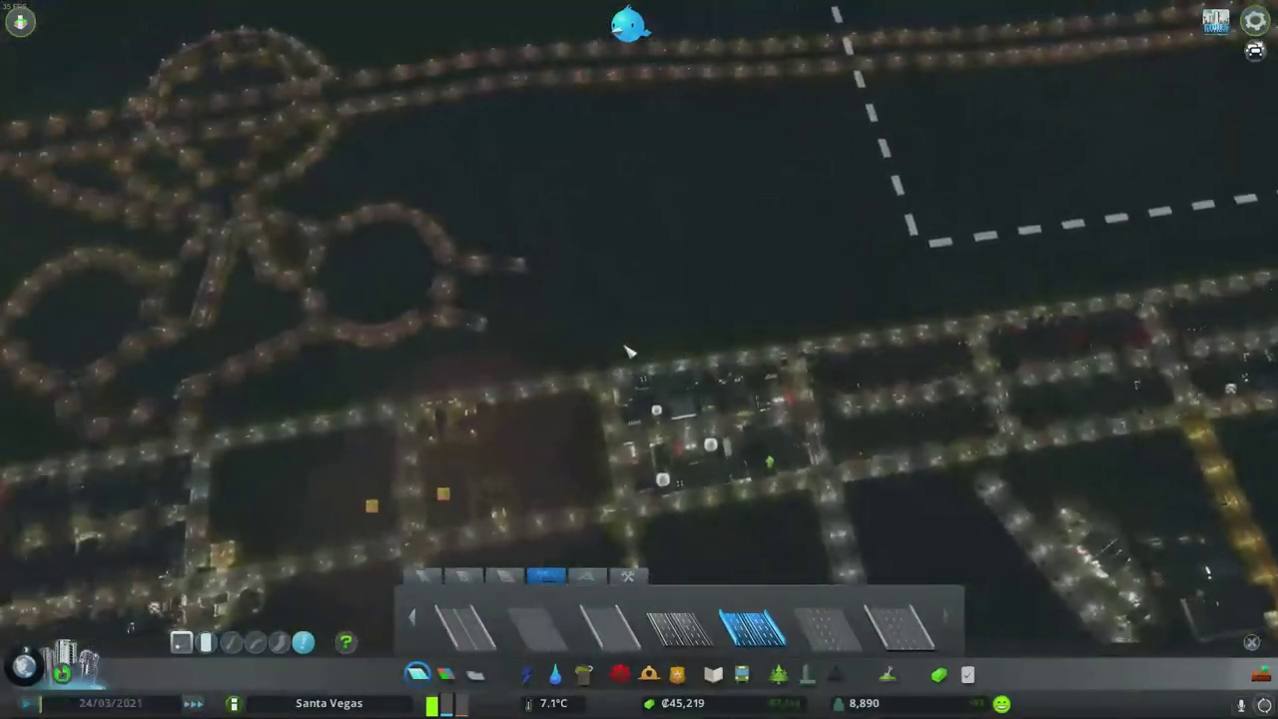
Step: Survey the street grid, then check Small City milestone progress at 8,938 of 10,000 population
key("a")
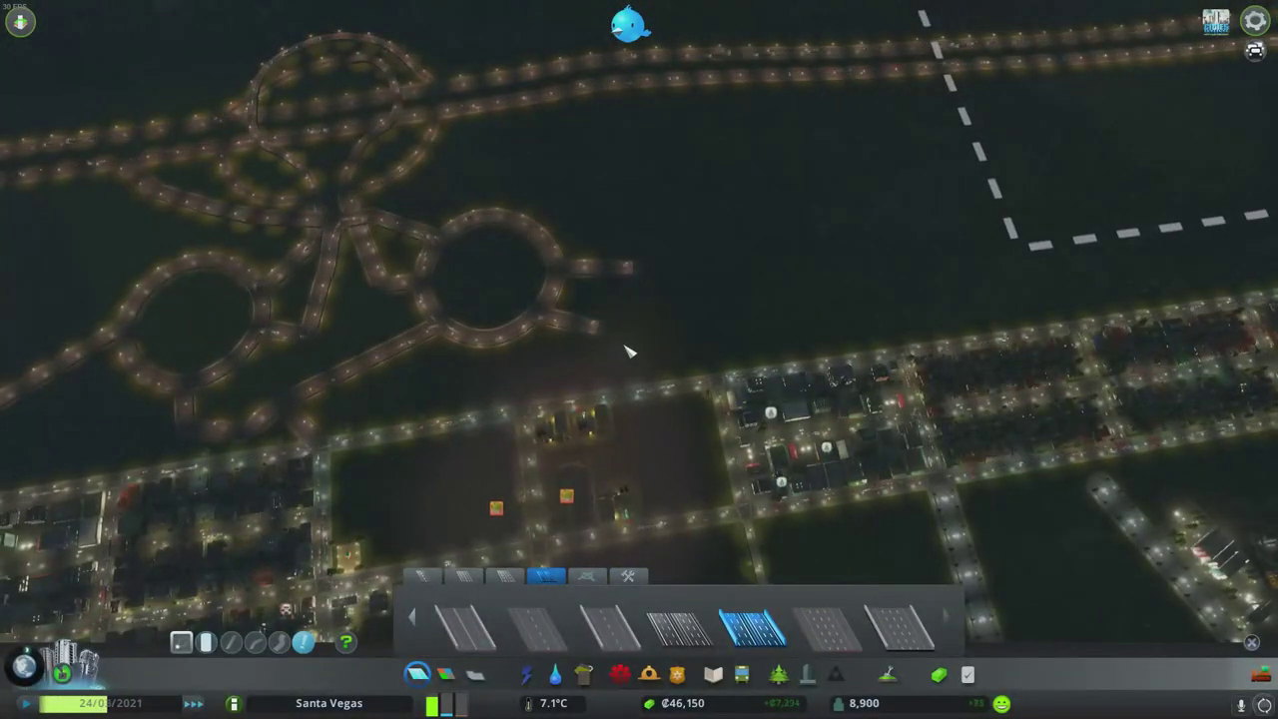
scroll(629, 352, "down", 3)
scroll(595, 287, "up", 5)
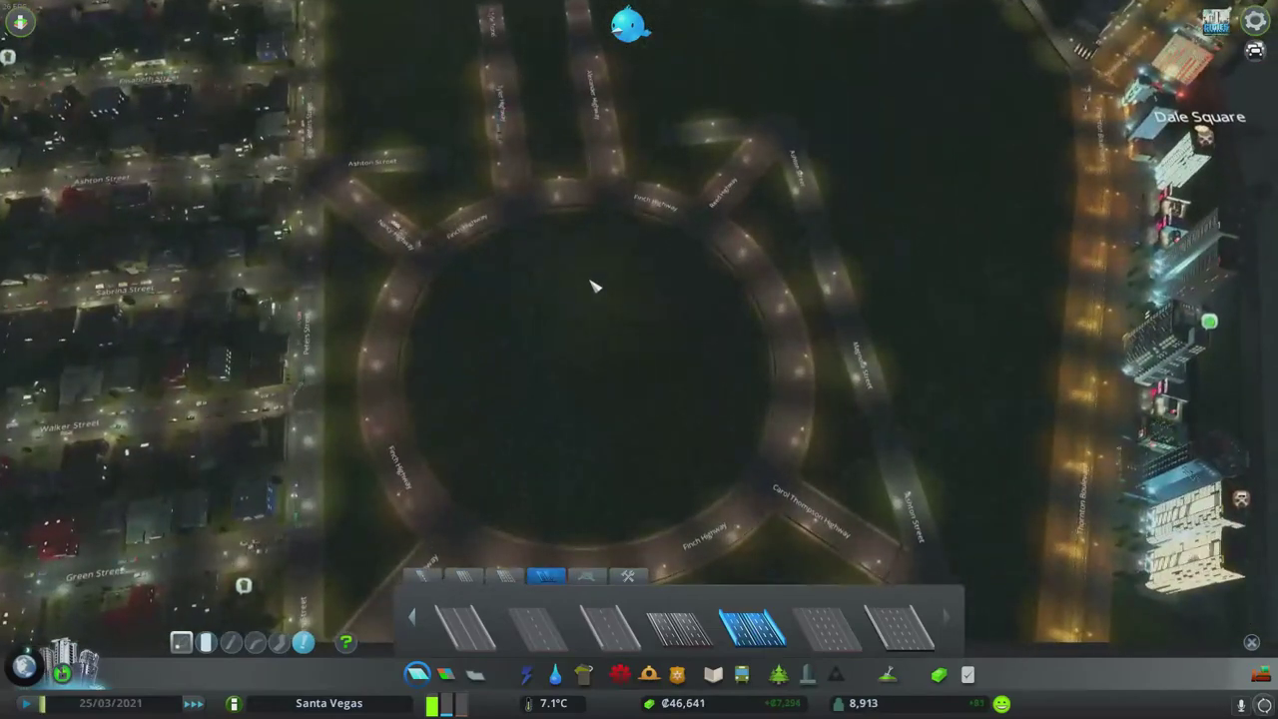
scroll(595, 287, "down", 2)
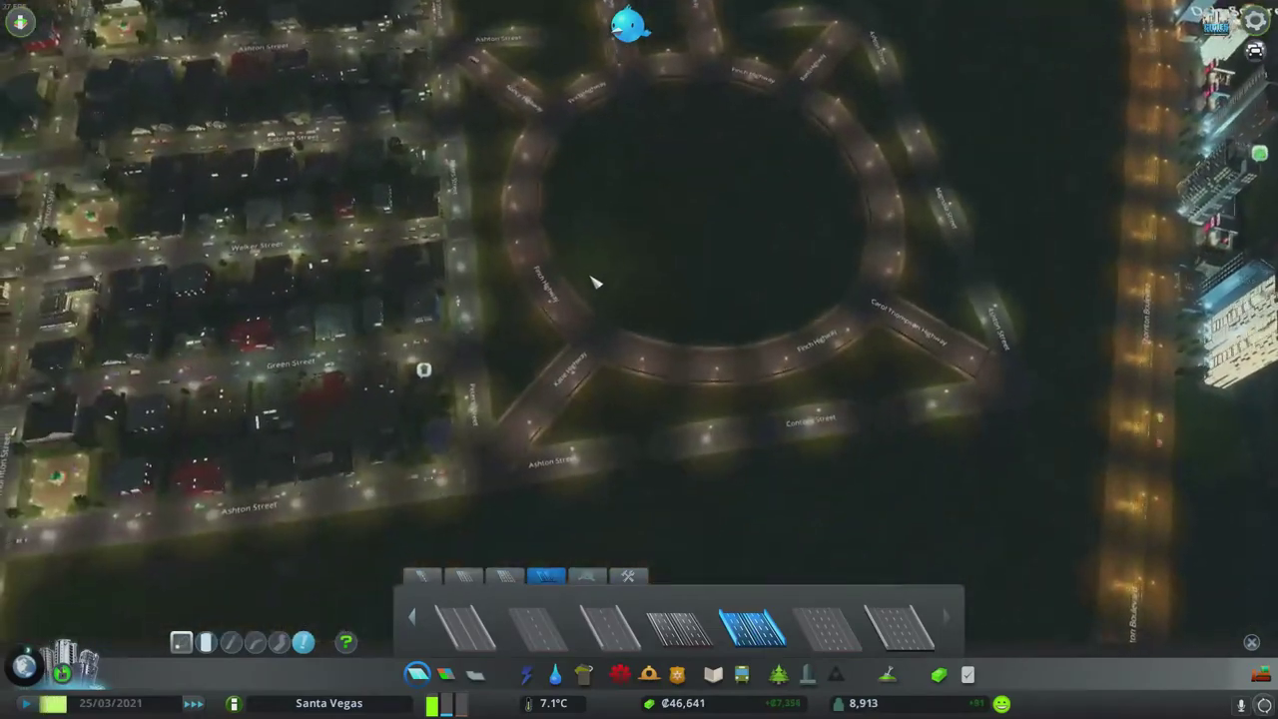
scroll(587, 199, "up", 5)
scroll(587, 132, "down", 3)
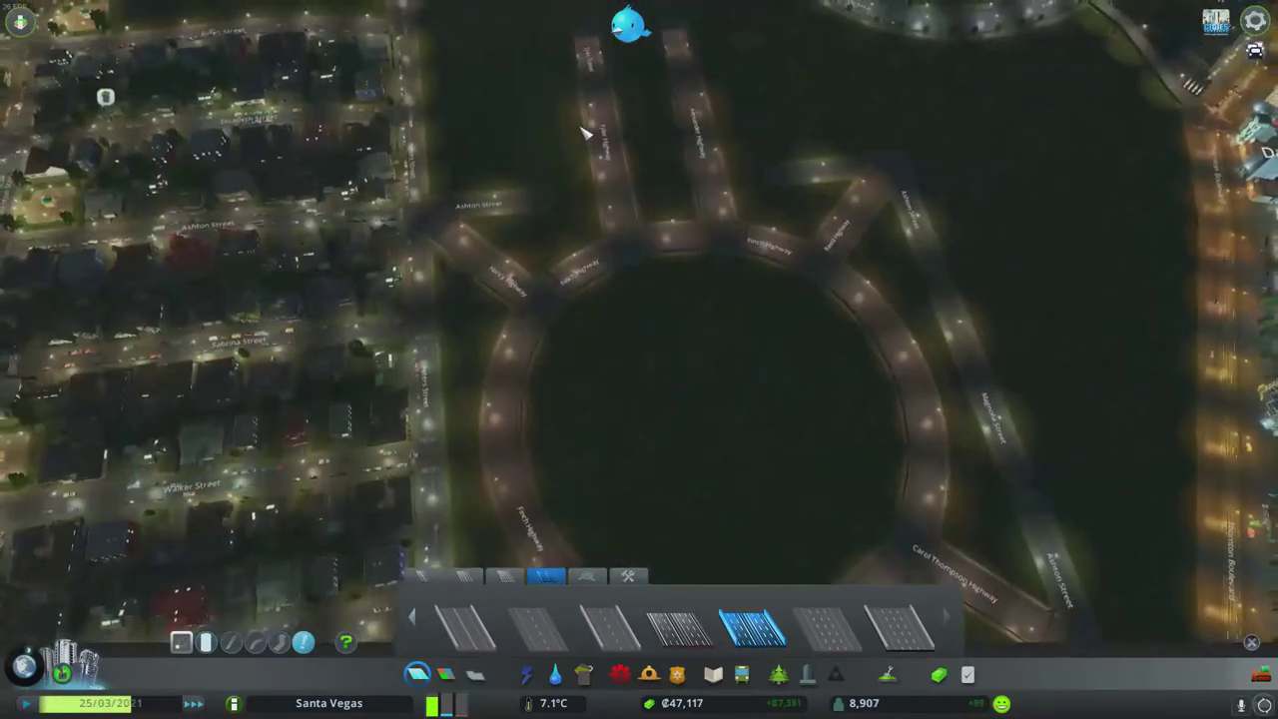
scroll(587, 132, "down", 3)
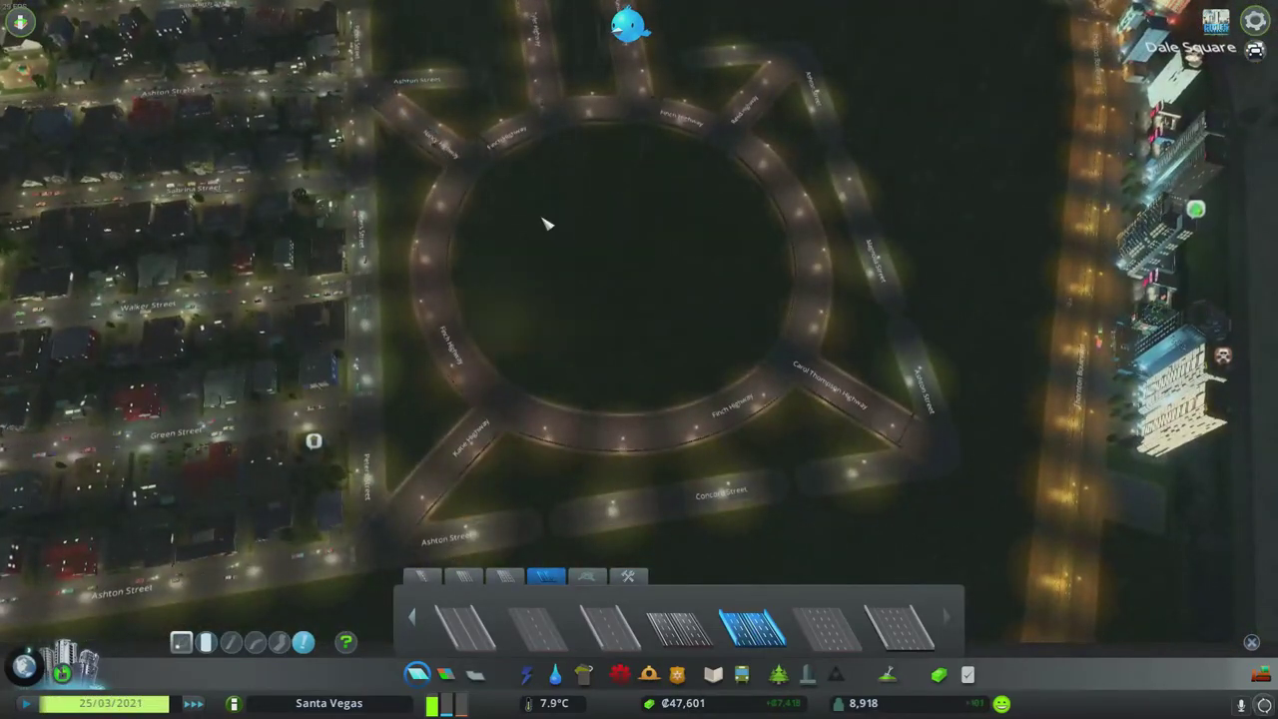
scroll(547, 224, "down", 4)
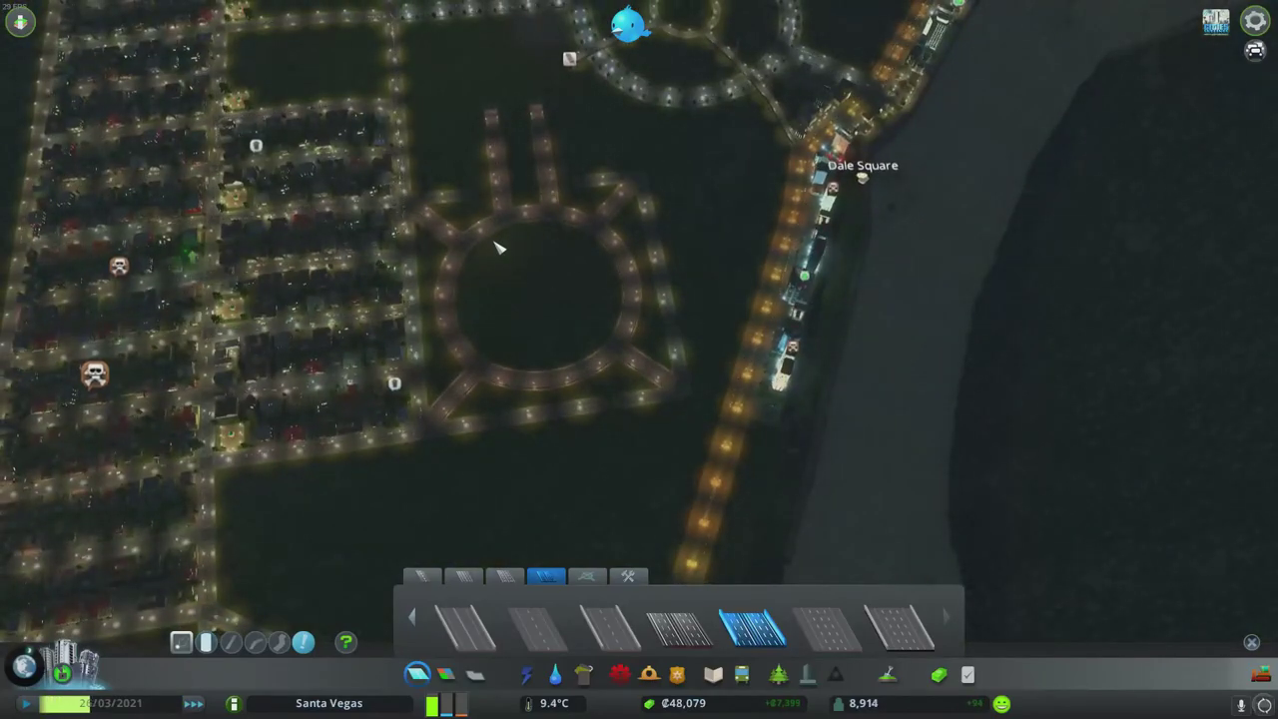
scroll(499, 247, "down", 3)
scroll(499, 247, "down", 3)
left_click_drag(499, 299, 698, 199)
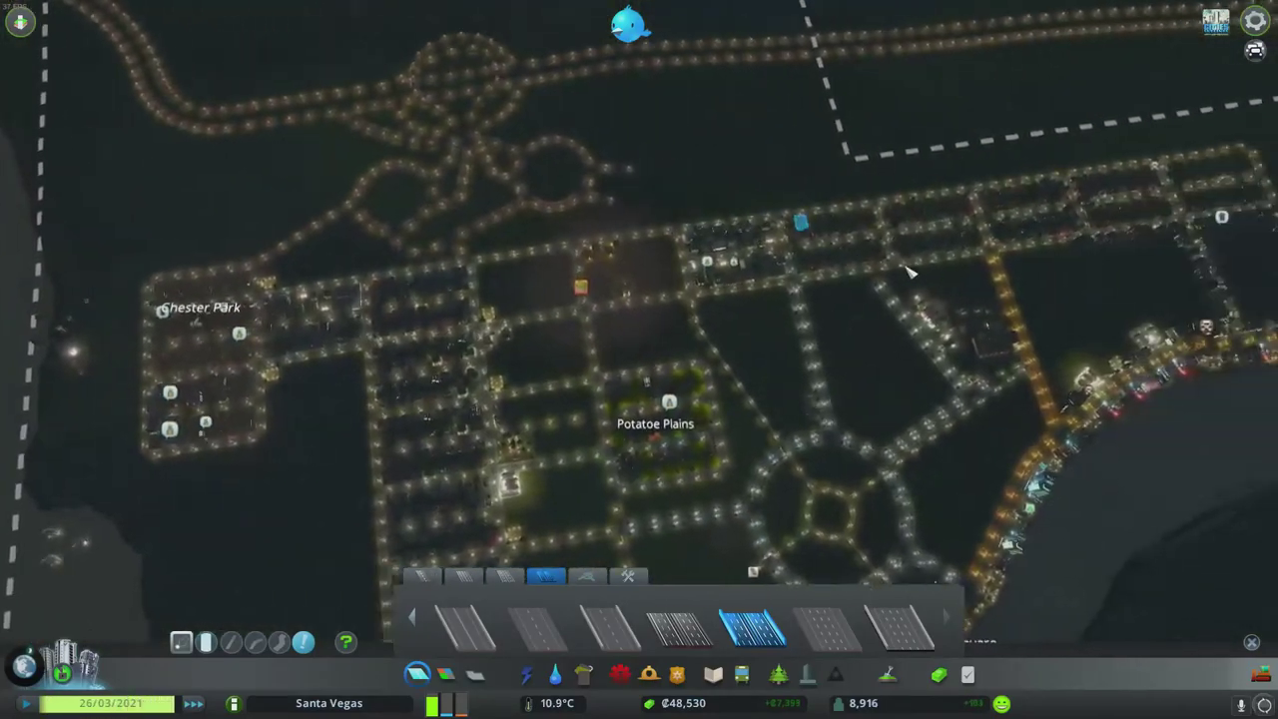
scroll(910, 271, "up", 3)
scroll(878, 259, "up", 3)
scroll(749, 240, "up", 3)
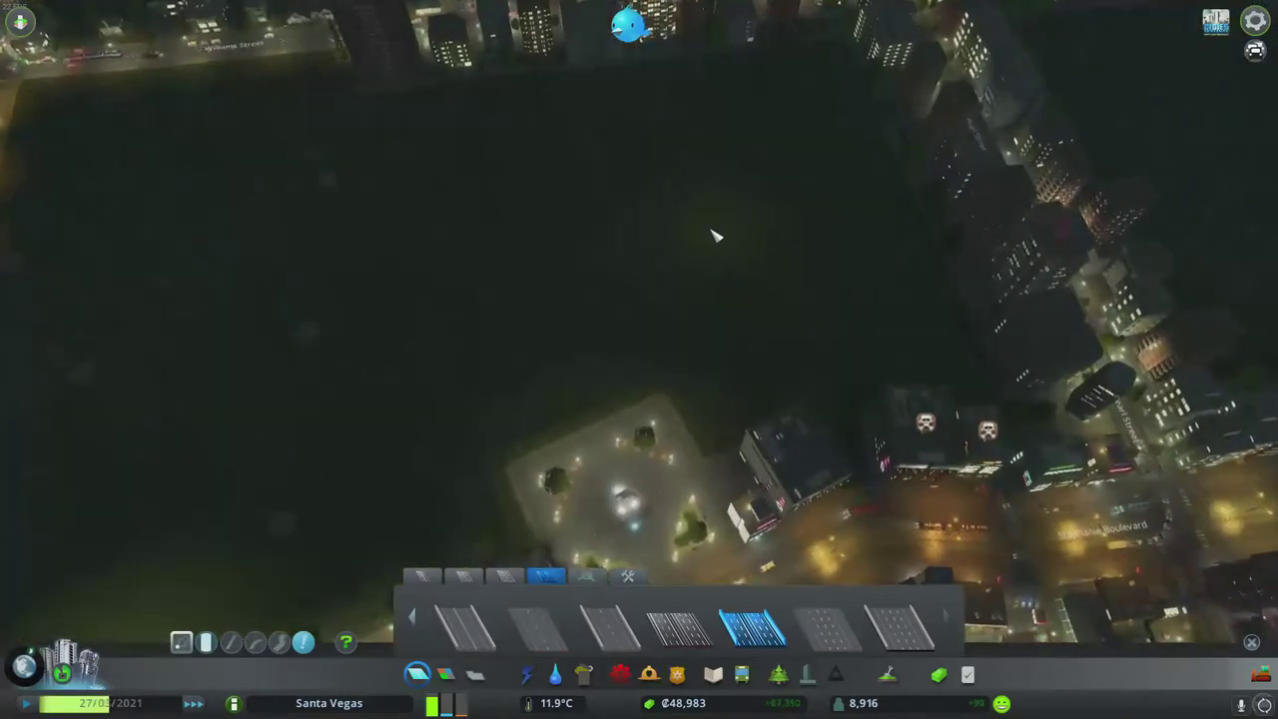
scroll(715, 236, "down", 4)
mouse_move(715, 236)
left_mouse_down()
mouse_move(792, 249)
mouse_move(659, 290)
left_mouse_up()
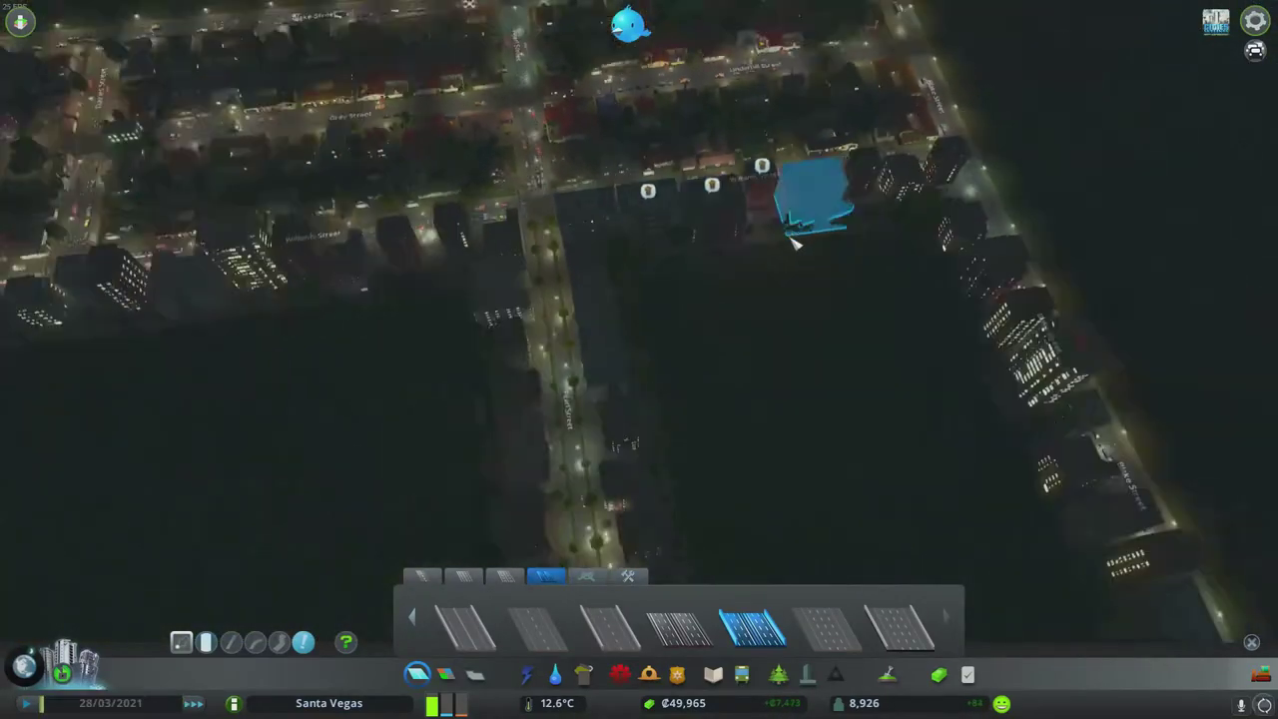
scroll(793, 249, "down", 4)
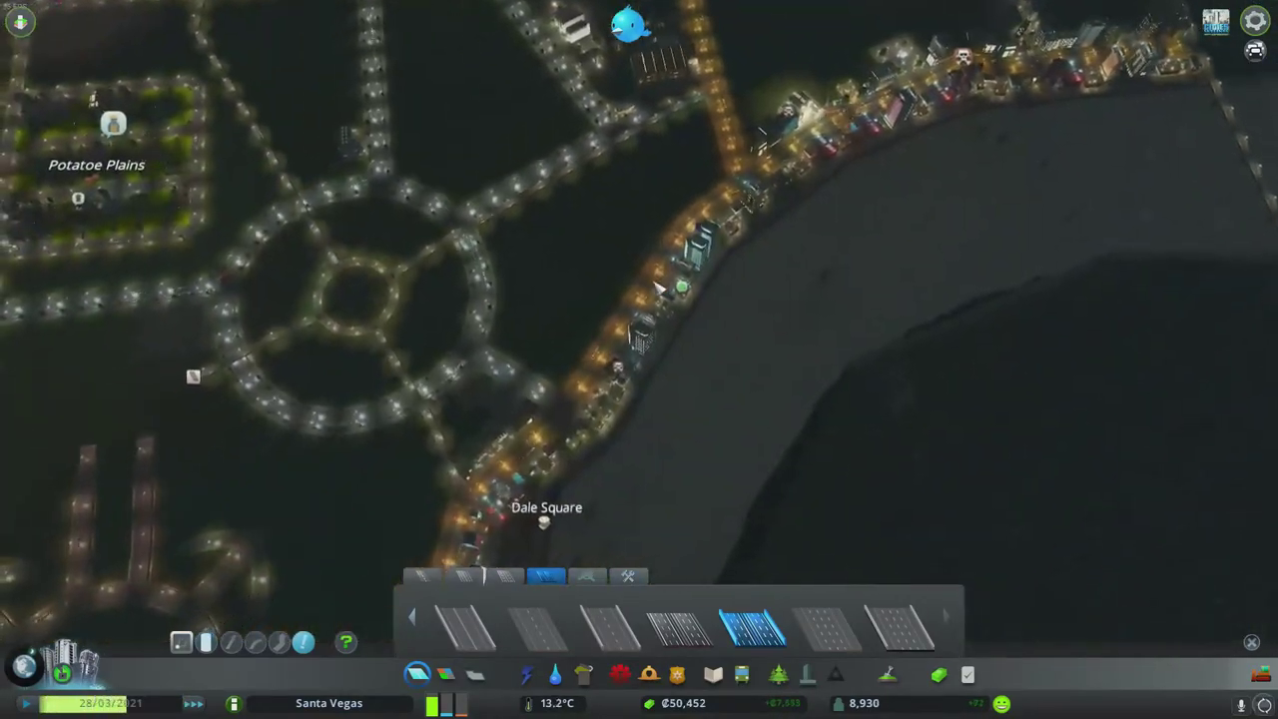
scroll(658, 288, "down", 3)
scroll(649, 309, "down", 3)
scroll(643, 324, "down", 3)
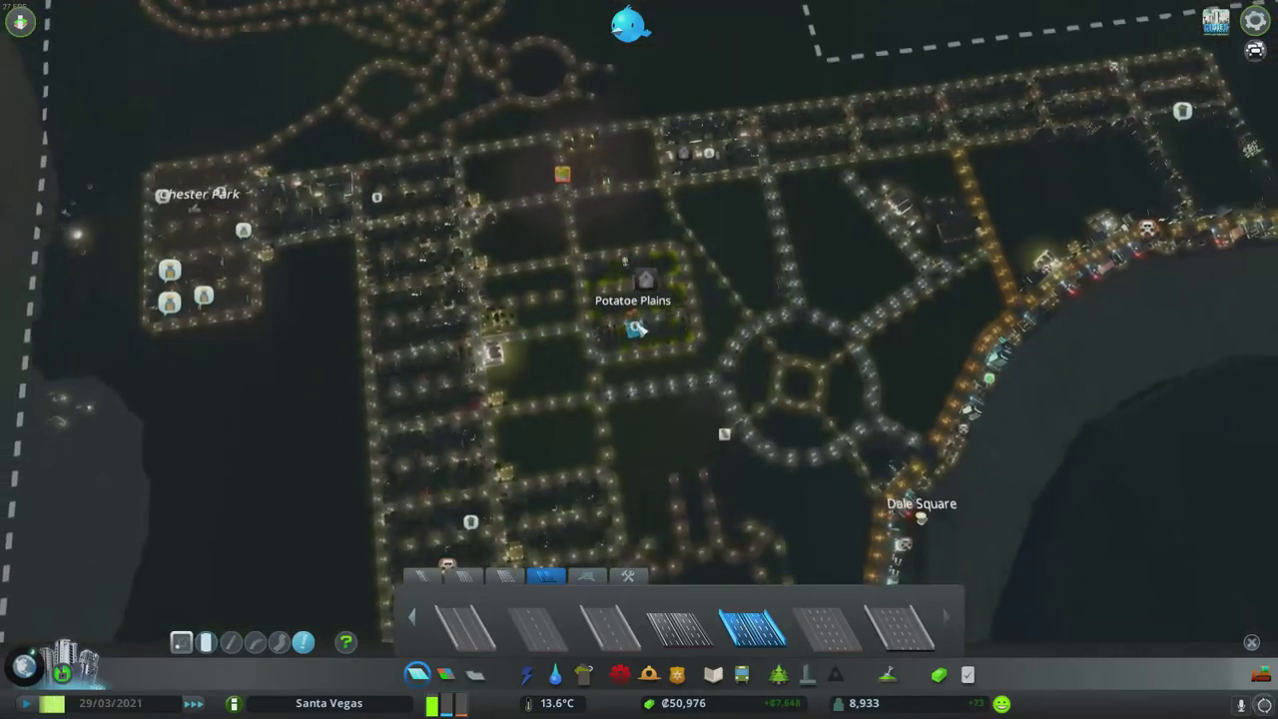
scroll(639, 324, "down", 1)
left_click(62, 664)
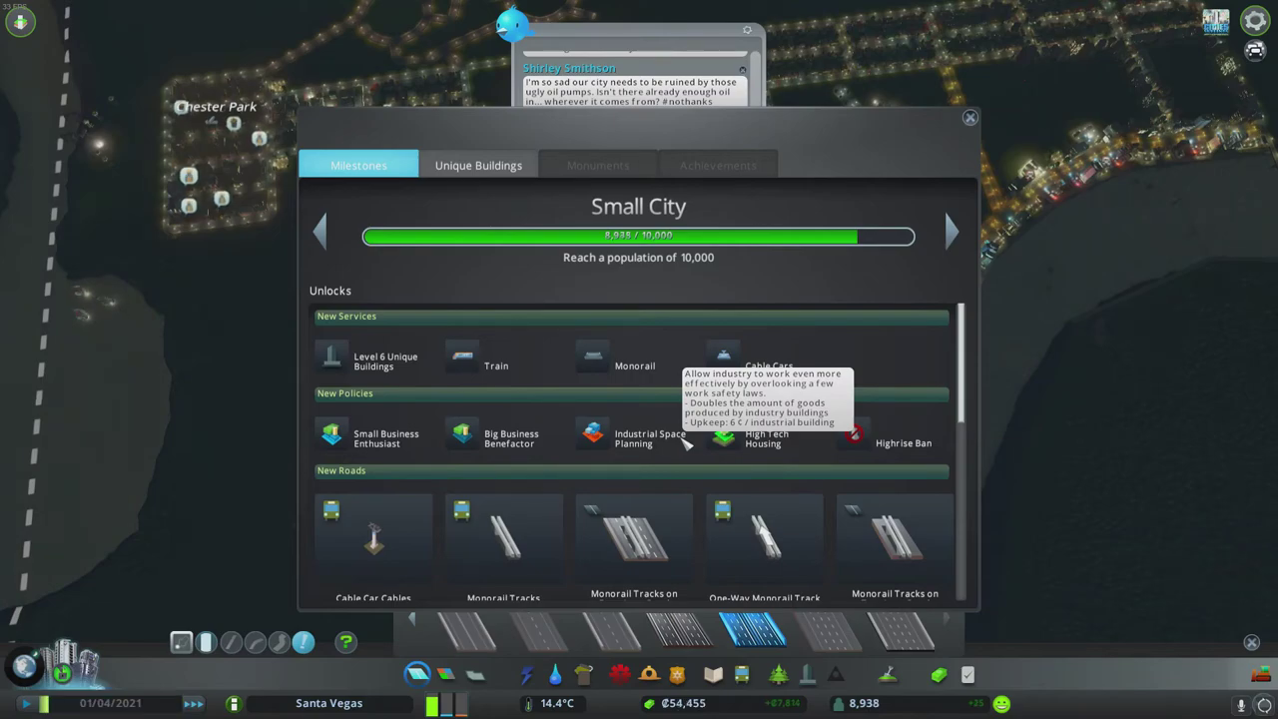
left_click(970, 118)
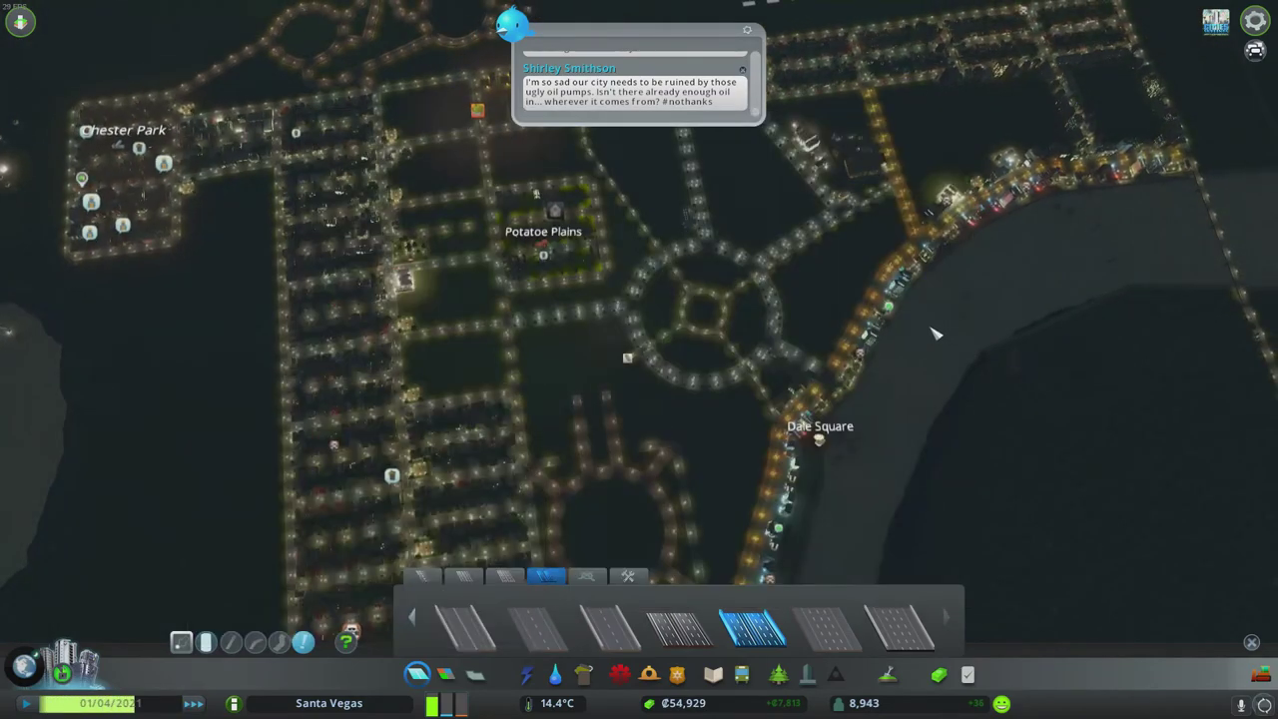
scroll(883, 284, "down", 2)
scroll(663, 143, "up", 5)
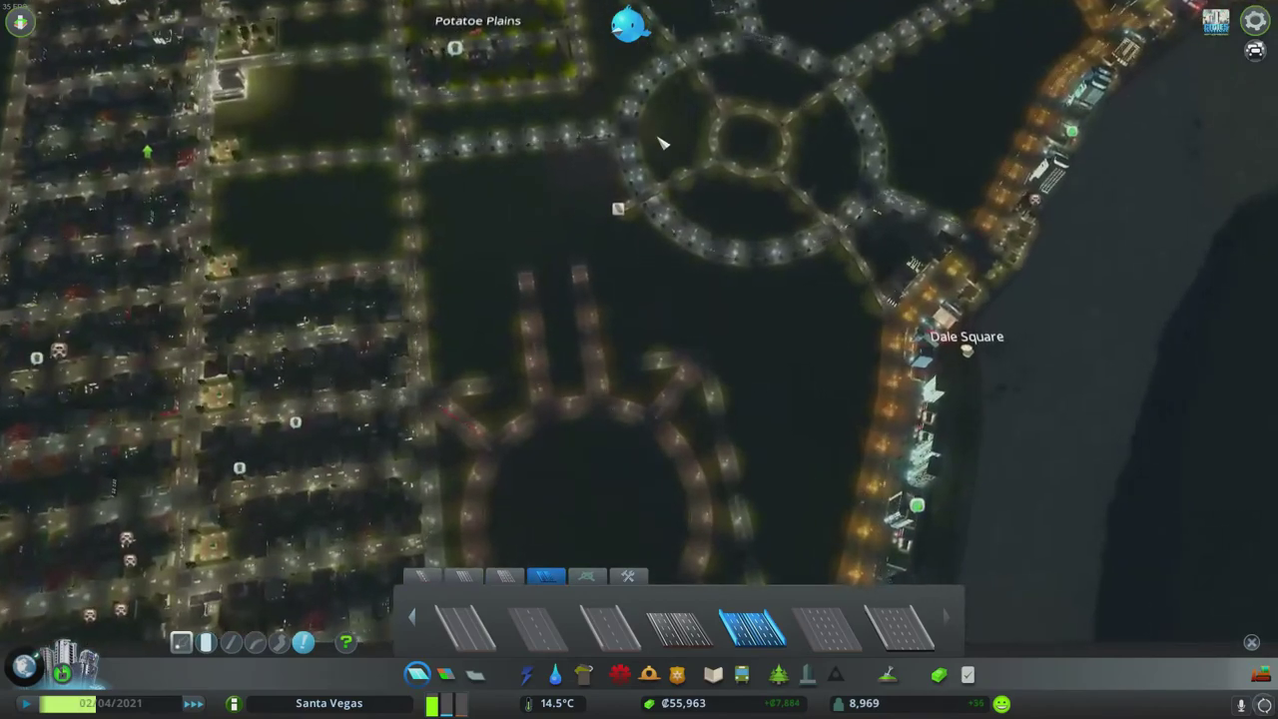
scroll(663, 144, "down", 3)
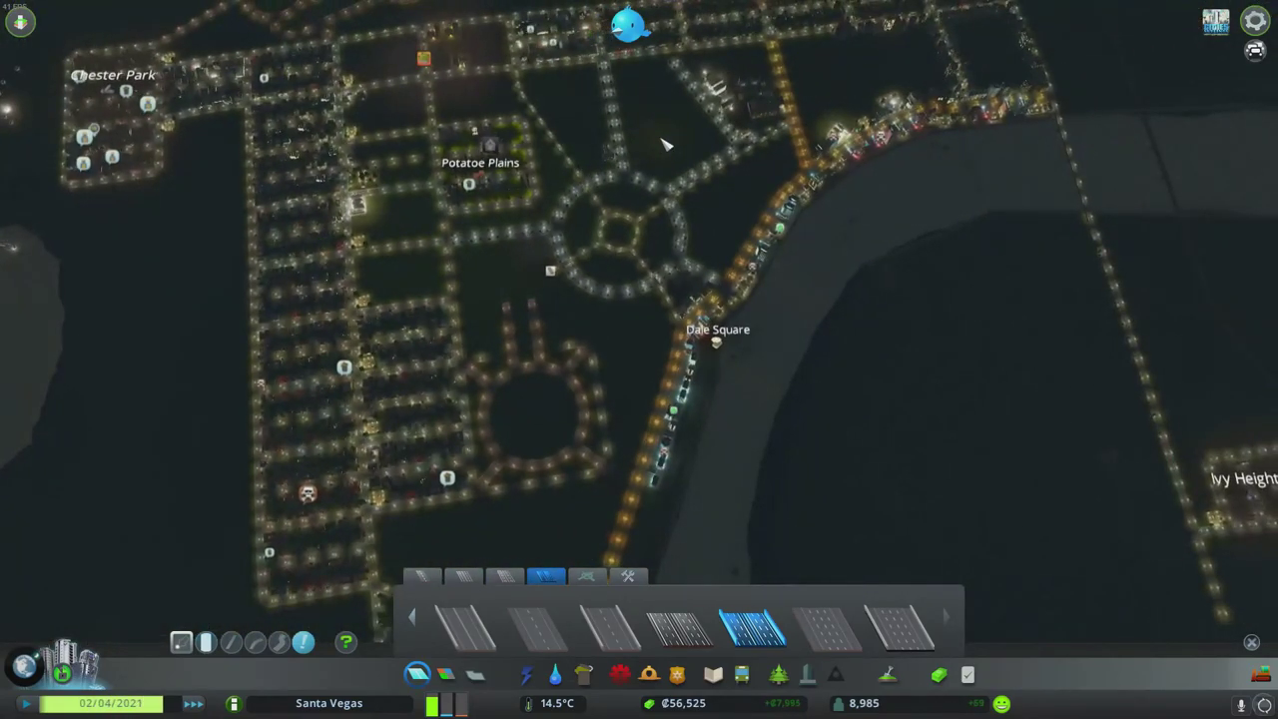
scroll(667, 145, "down", 3)
scroll(666, 146, "up", 5)
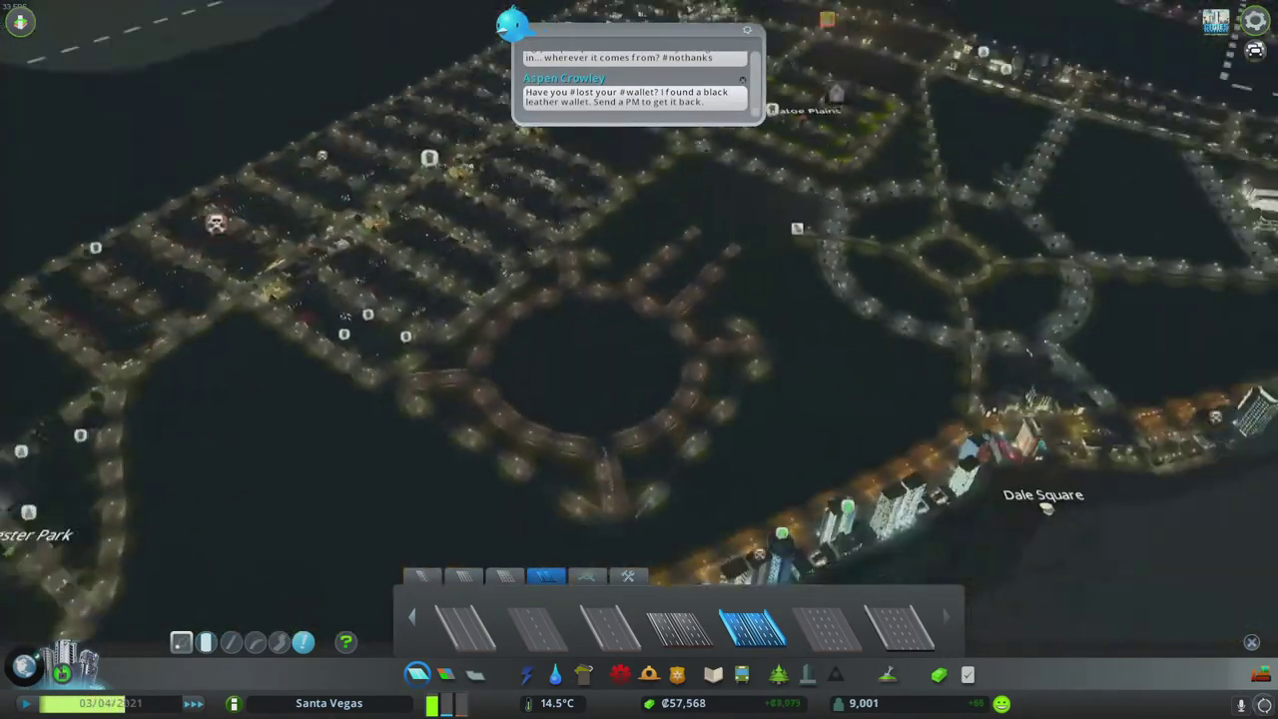
scroll(663, 299, "down", 3)
scroll(663, 299, "up", 3)
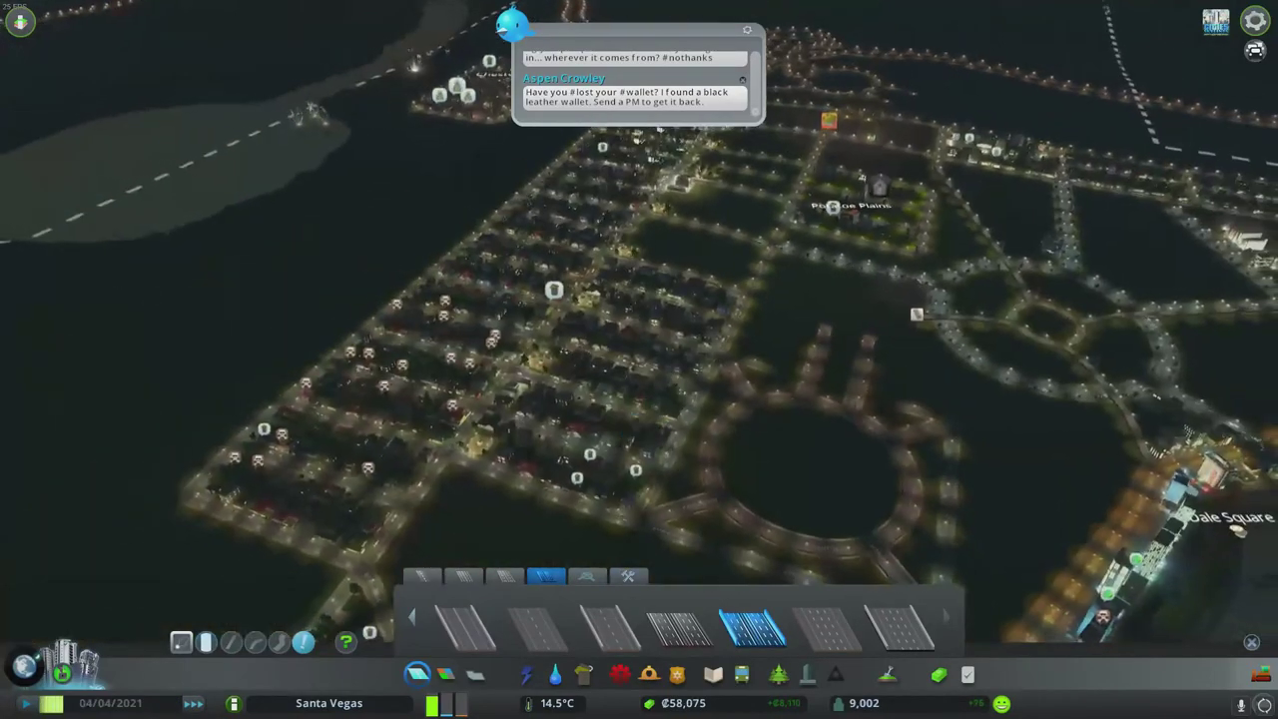
scroll(662, 268, "down", 3)
scroll(663, 268, "up", 4)
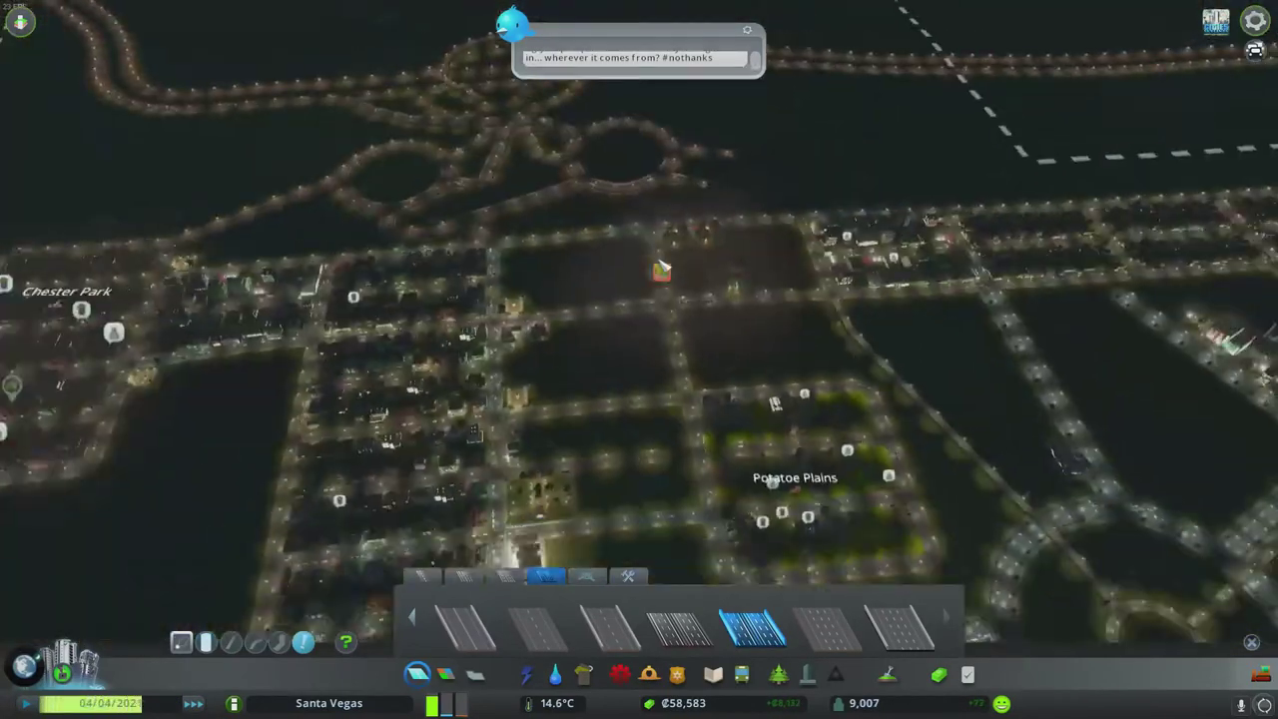
scroll(662, 267, "down", 5)
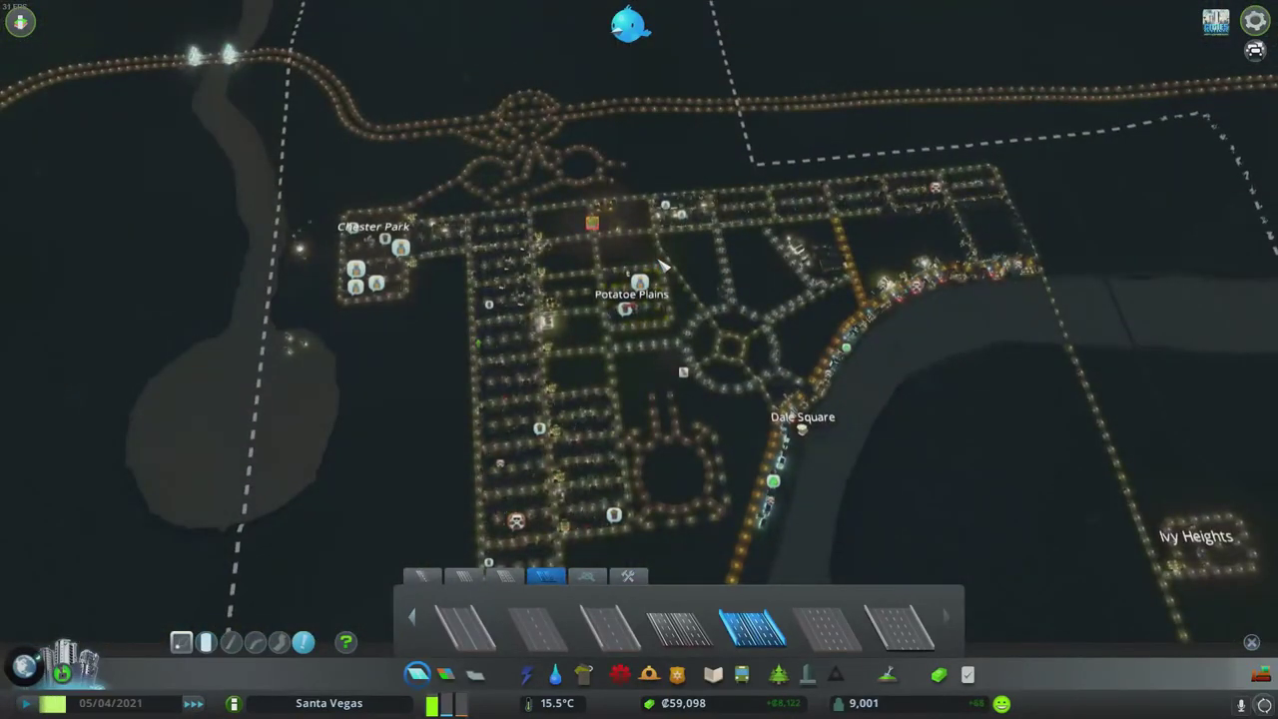